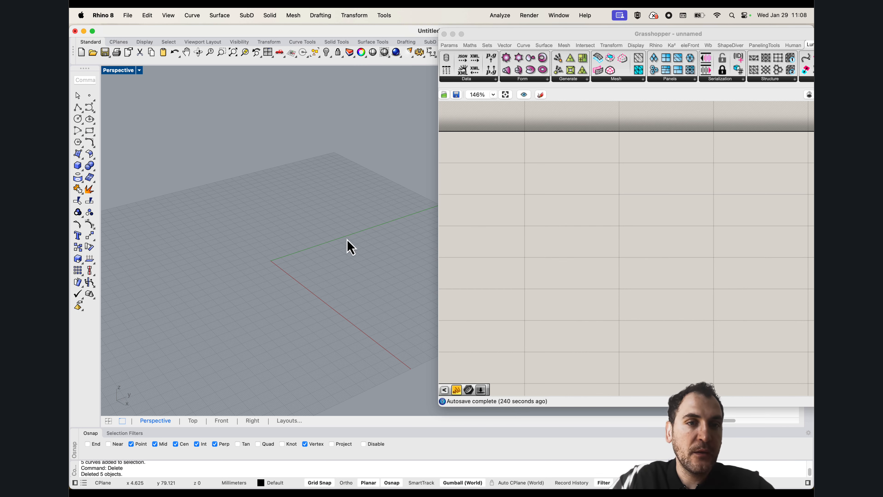
Draw a 180-degree arc by centre, start and end point on the ground plane beside the origin
right_drag(347, 240, 353, 245)
click(78, 129)
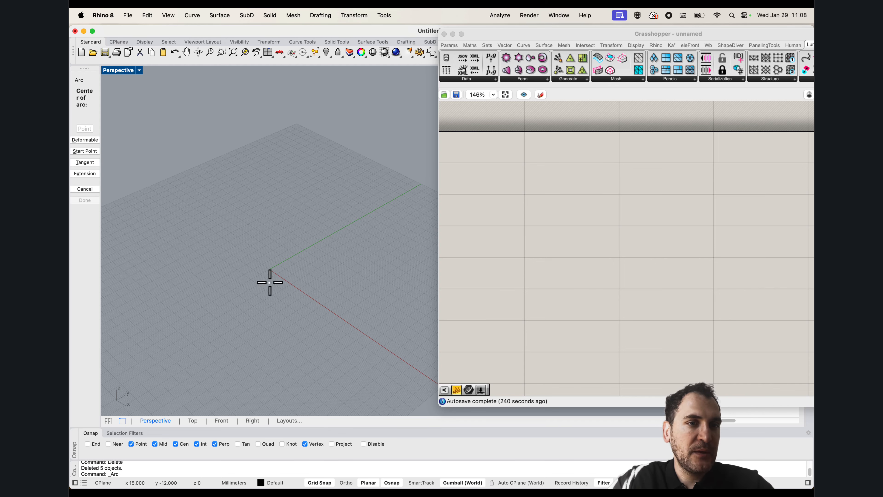
click(205, 302)
click(243, 281)
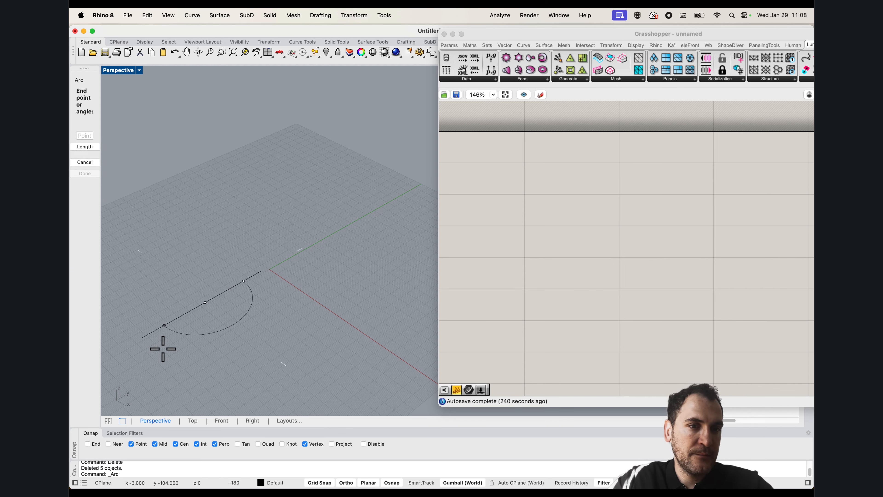
click(170, 335)
text(Extr)
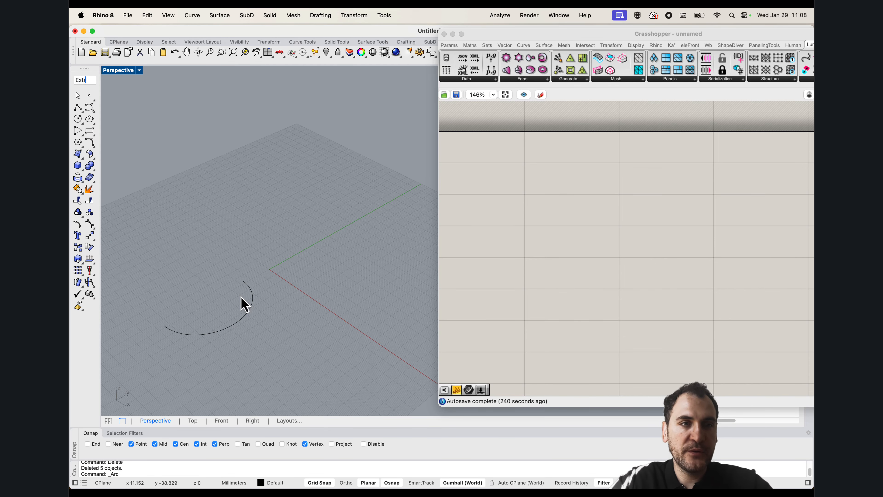
text(udeCrvToPoint)
key(Return)
key(Escape)
Extrude the arc straight upward with ExtrudeCrv into an open half-cylinder surface
text(ex)
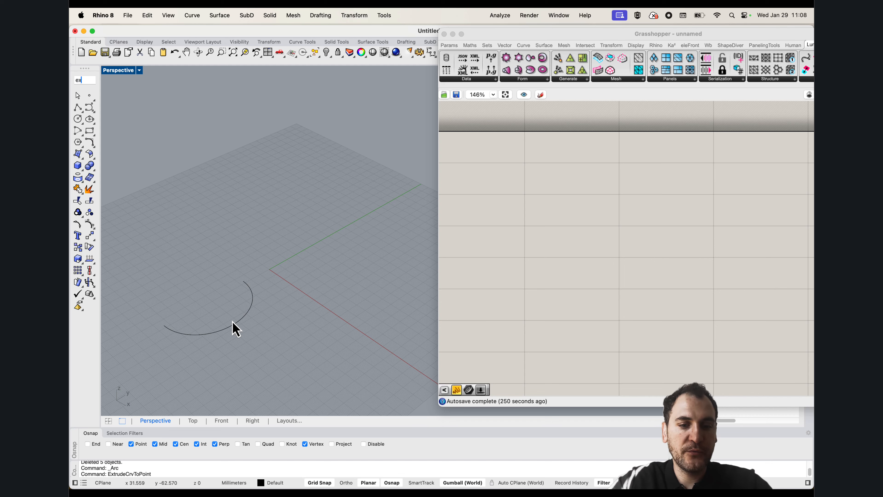
text(trude)
click(89, 88)
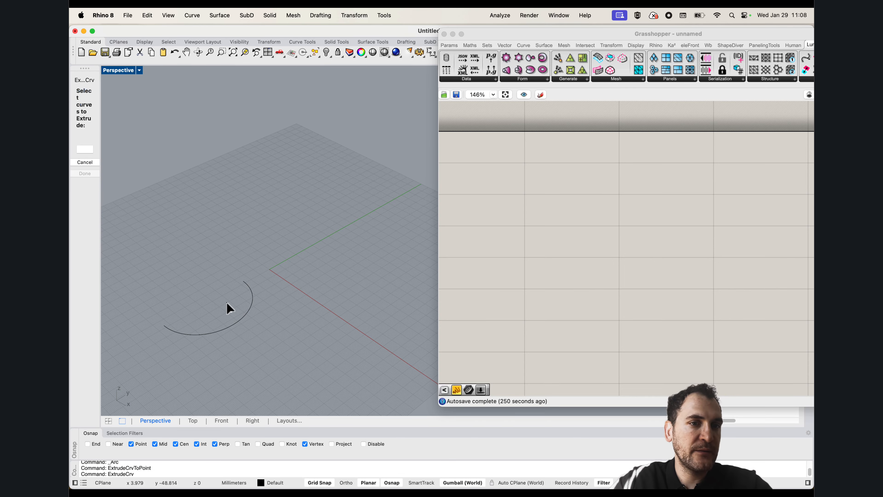
drag(221, 302, 221, 302)
key(Return)
click(250, 219)
scroll(248, 221, down, 5)
shift+right_drag(248, 222, 268, 227)
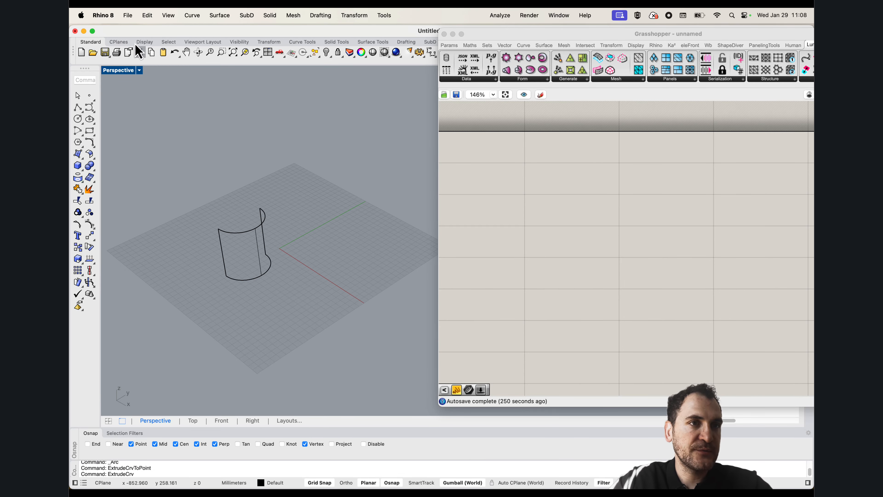
scroll(292, 226, up, 5)
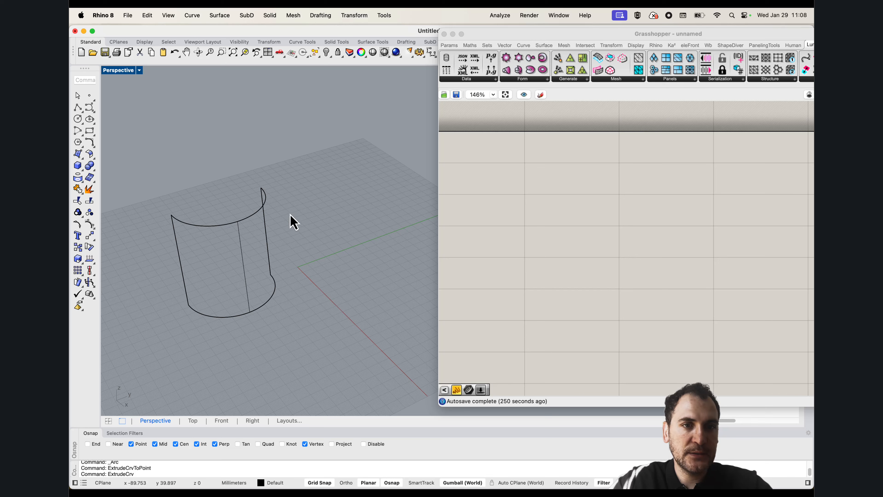
Draw a circle on the ground plane next to the half-cylinder, centred near the green axis
click(77, 119)
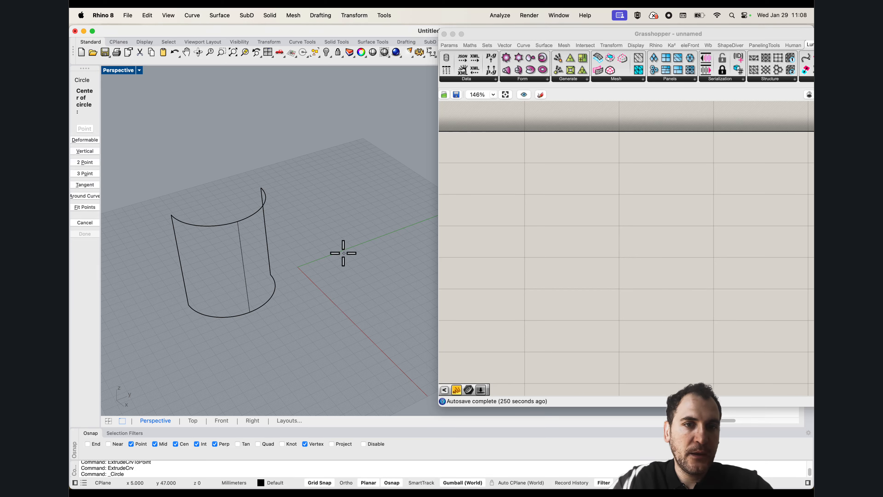
click(336, 262)
click(364, 271)
text(extr)
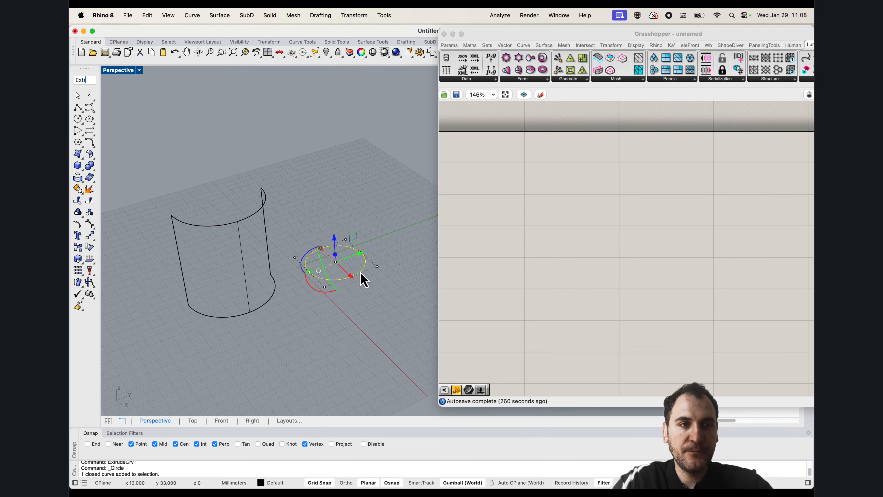
text(udeCrvToPoint)
key(Return)
key(Escape)
Extrude the circle upward with ExtrudeCrv into a closed cylinder and deselect it
text(extr)
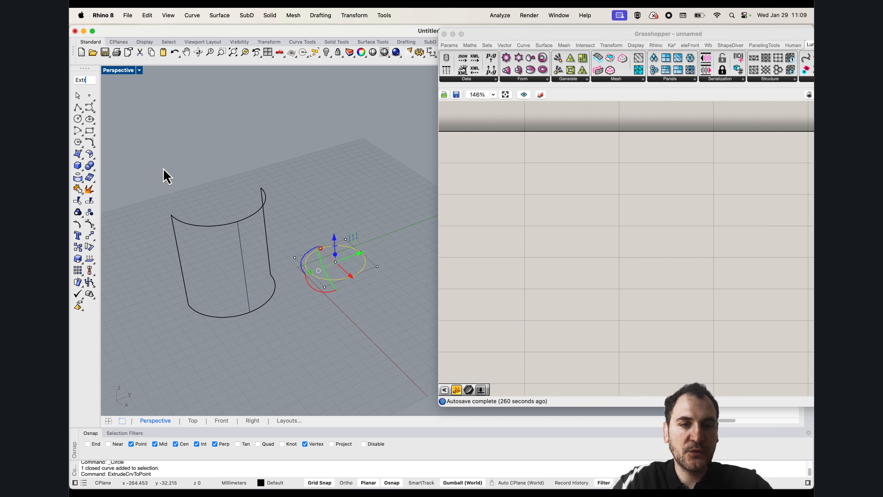
text(ude)
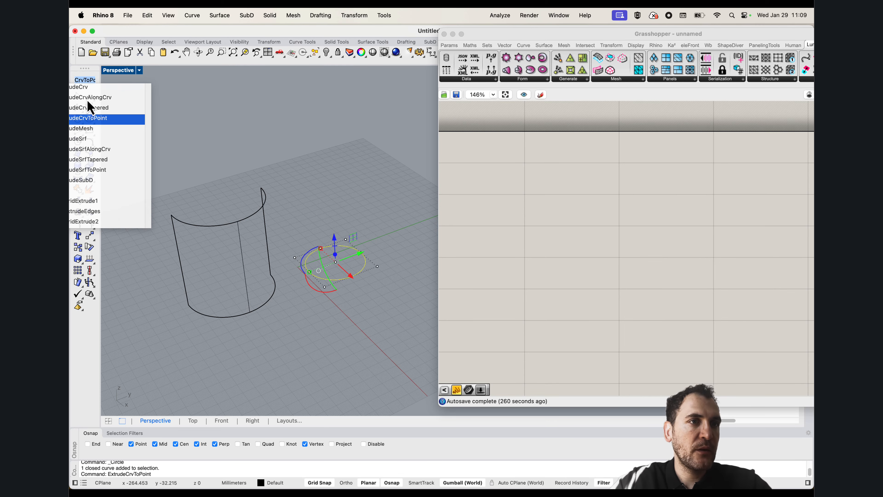
click(84, 86)
click(348, 195)
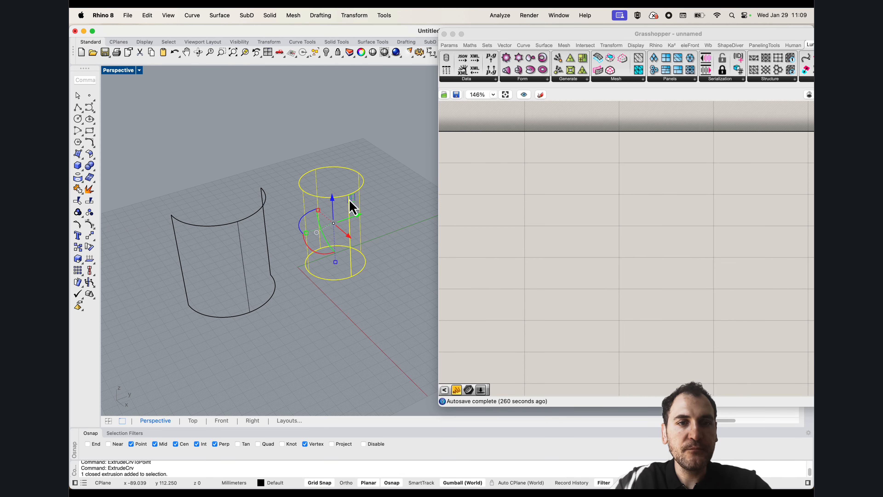
key(Escape)
Add a Surface parameter to the Grasshopper canvas and reference the half-cylinder surface in it
double_click(519, 233)
text(srf)
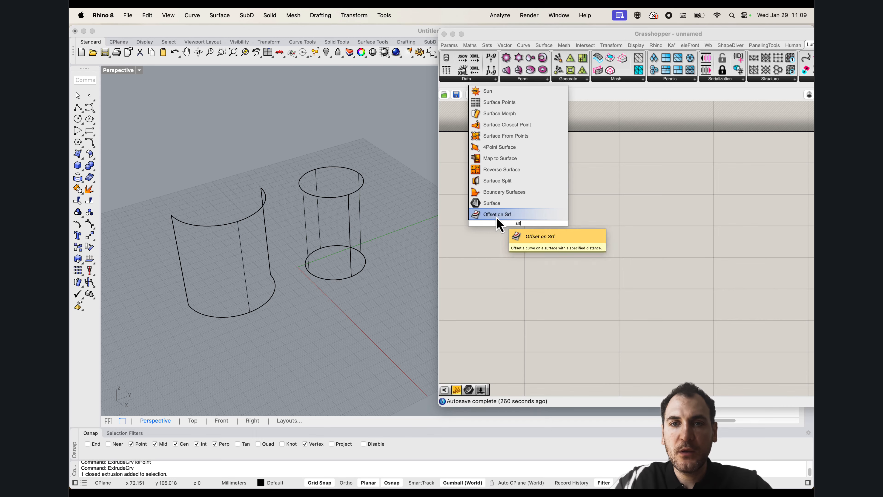
click(498, 217)
right_click(514, 224)
click(557, 353)
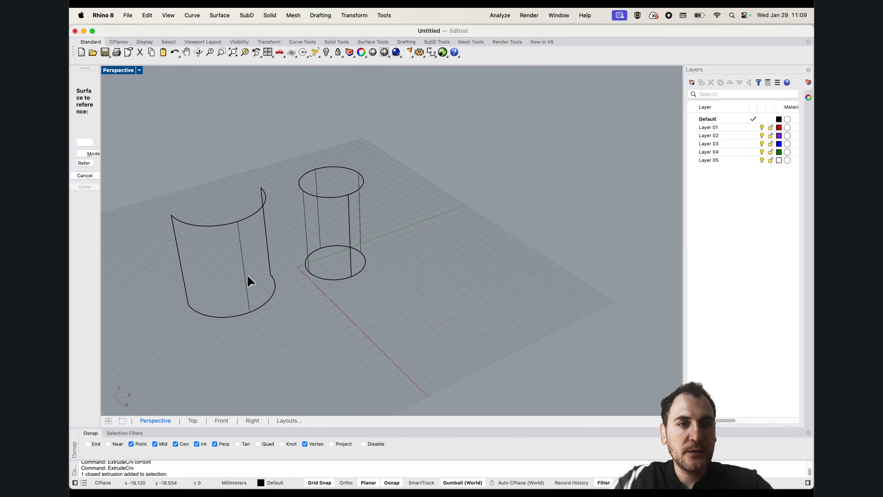
click(249, 280)
Duplicate the Surface parameter below the original and try to reference the closed cylinder in the copy
drag(437, 224, 483, 295)
right_click(483, 295)
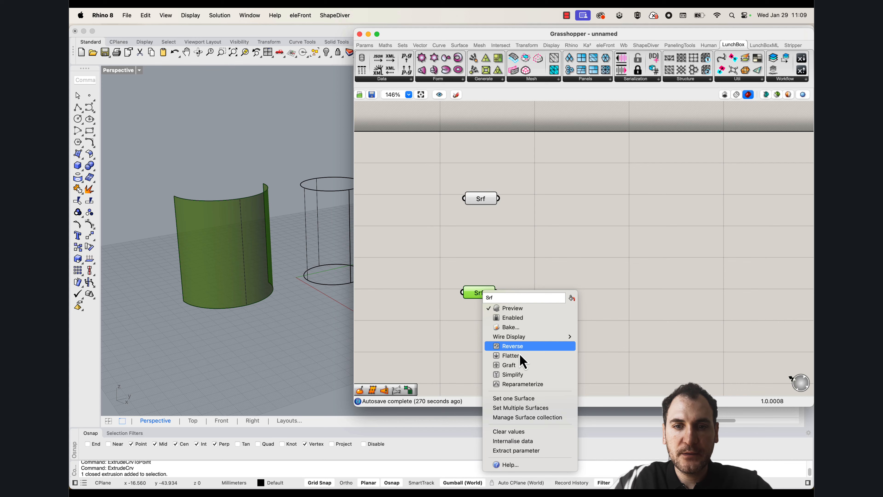
click(527, 406)
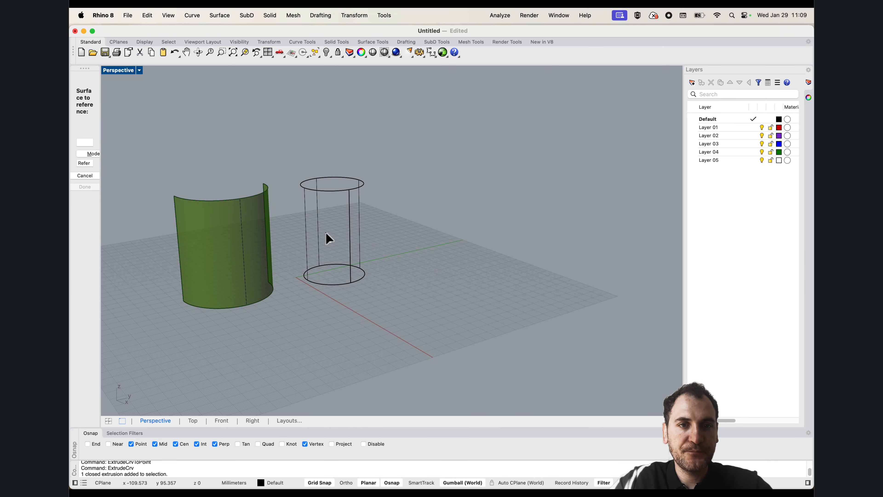
click(359, 223)
key(Return)
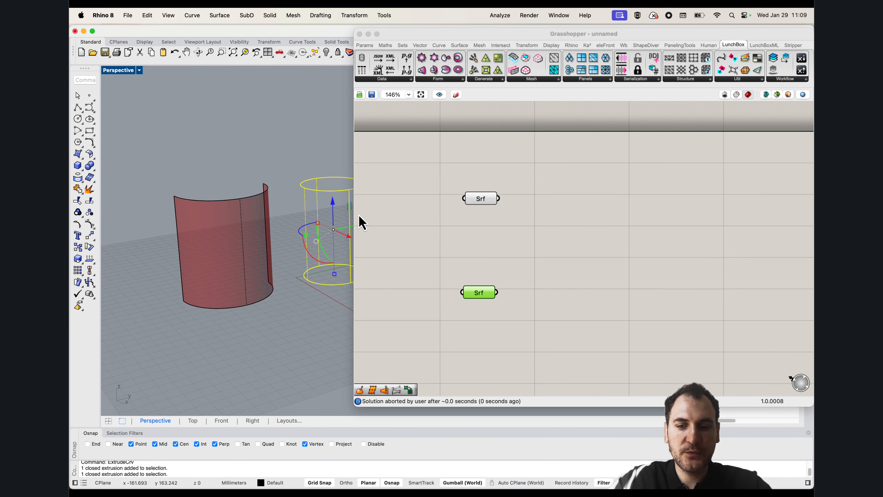
Explode the closed cylinder in Rhino and delete its top and bottom cap surfaces
text(Explode)
key(Return)
key(Escape)
click(335, 187)
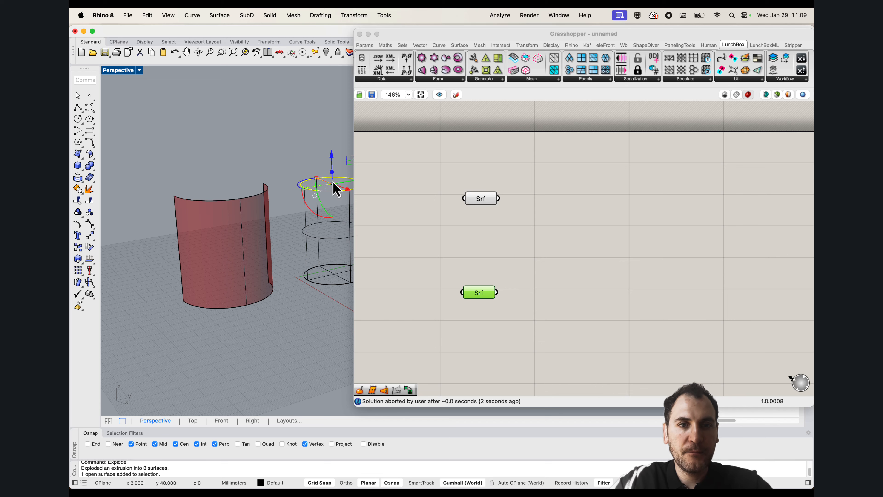
key(Delete)
click(331, 274)
key(Delete)
Reference the uncapped cylinder surface in the second Surface parameter
shift+right_drag(330, 277, 277, 278)
click(292, 240)
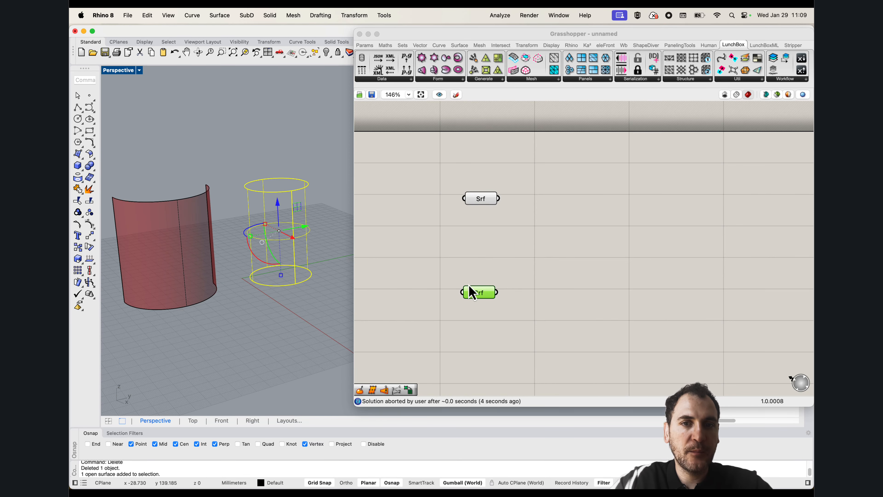
right_click(491, 299)
right_click(482, 296)
click(519, 401)
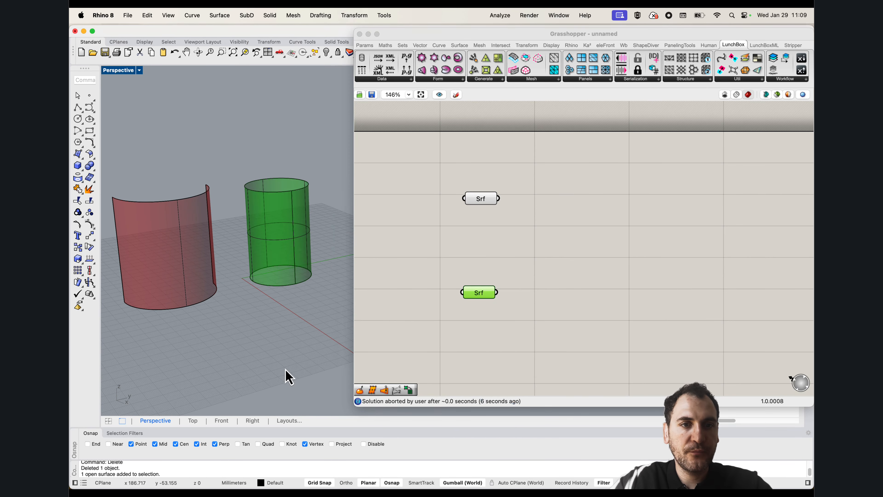
Add a Divide Surface component and connect the half-cylinder's Surface parameter to its surface input
shift+right_drag(263, 319, 298, 326)
double_click(529, 261)
text(d)
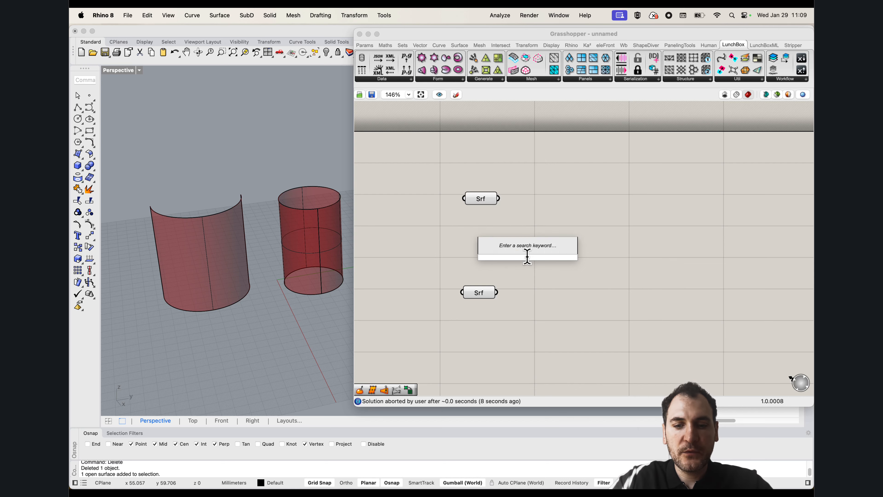
text(ivide)
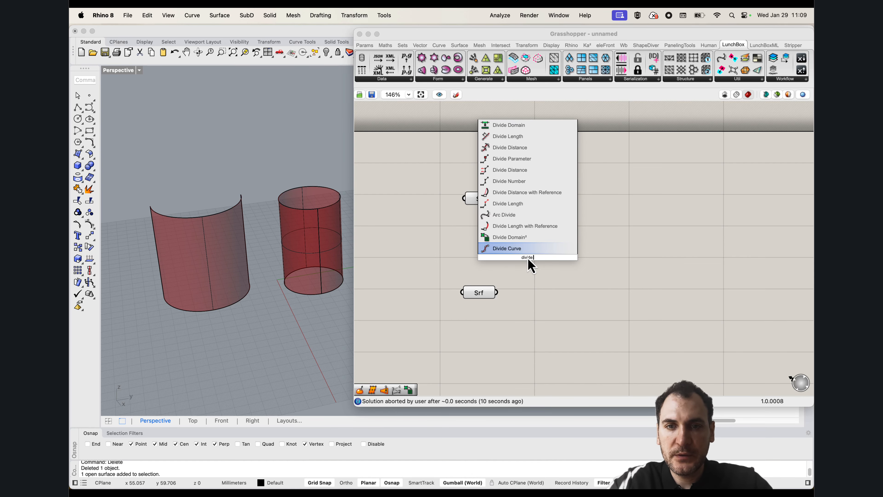
text( surface)
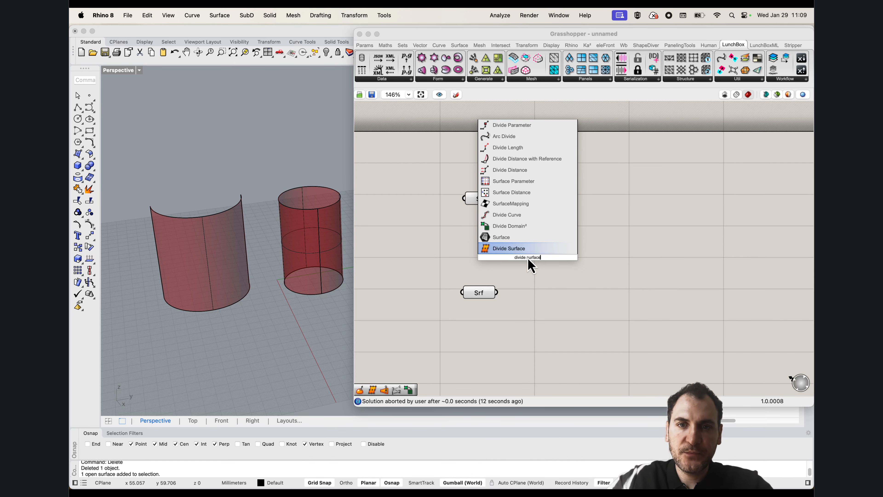
click(515, 250)
drag(532, 249, 549, 218)
drag(499, 200, 544, 210)
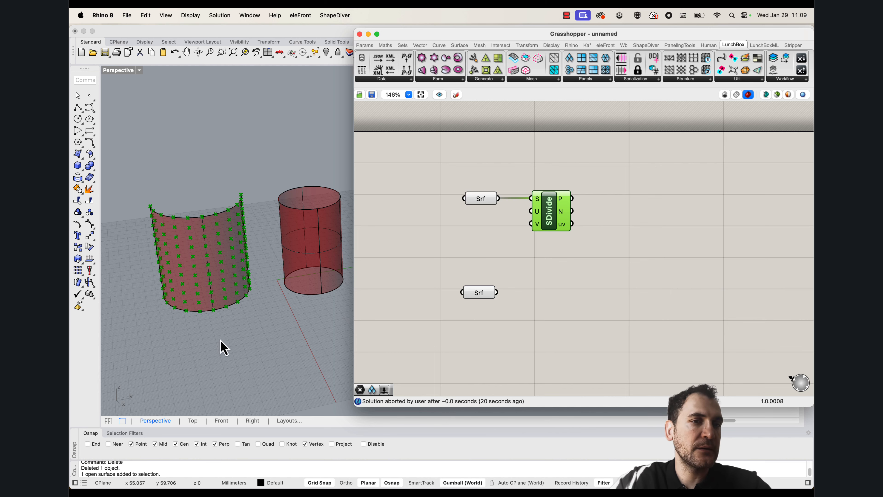
Add a number slider with value 5 and connect it to the U input of Divide Surface
right_drag(223, 347, 243, 336)
click(470, 229)
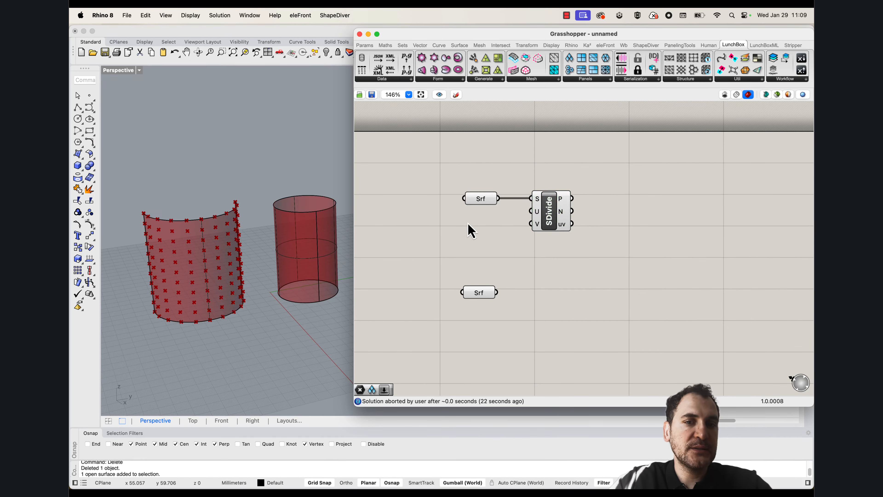
double_click(468, 223)
text(5)
key(Return)
drag(525, 223, 526, 222)
drag(499, 225, 458, 229)
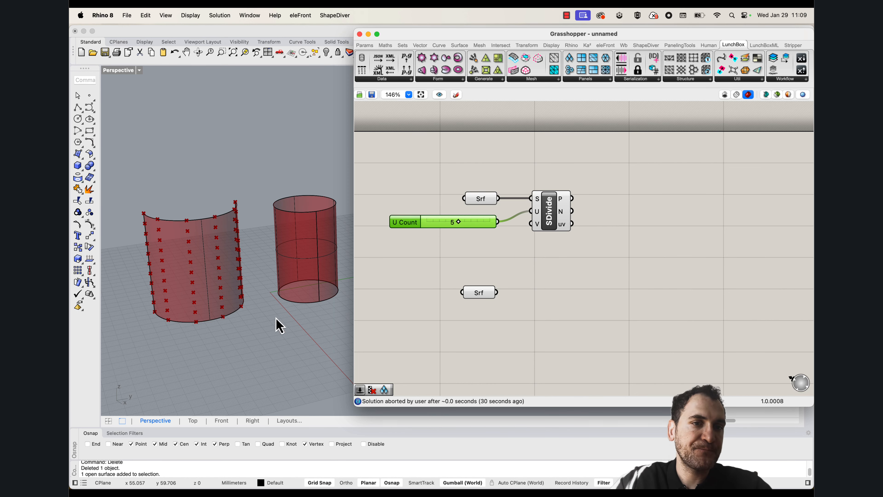
Duplicate Divide Surface with its U Count slider and connect the cylinder's Surface parameter to the copy
drag(563, 254, 487, 230)
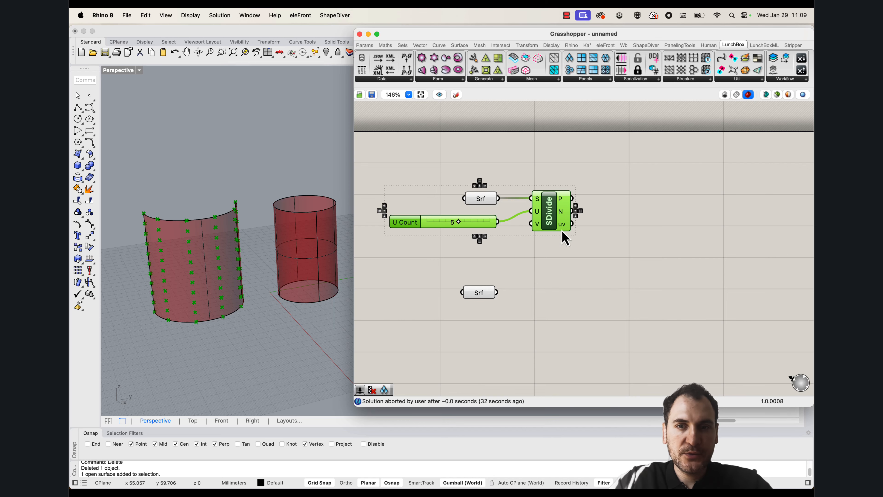
alt+drag(547, 206, 540, 316)
drag(496, 293, 526, 308)
drag(535, 315, 539, 310)
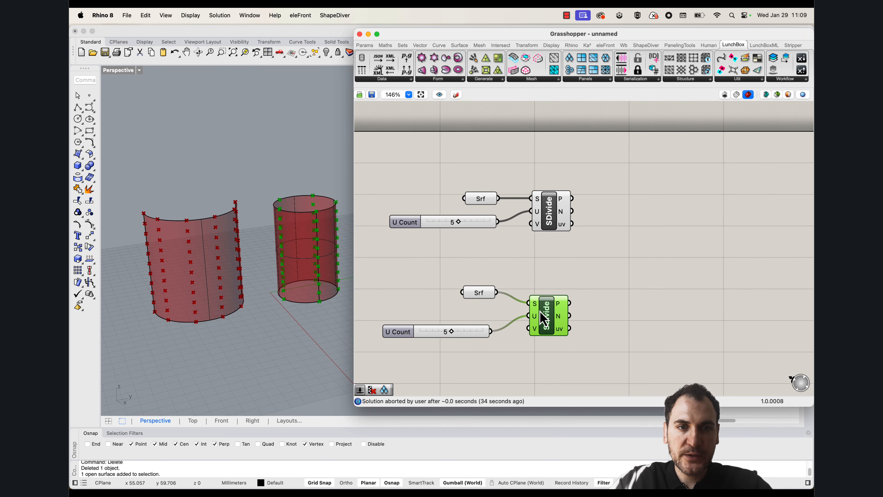
click(384, 294)
Add a LunchBox Diamond Panels component and connect the half-cylinder's Surface parameter to its Srf input
right_drag(275, 256, 302, 229)
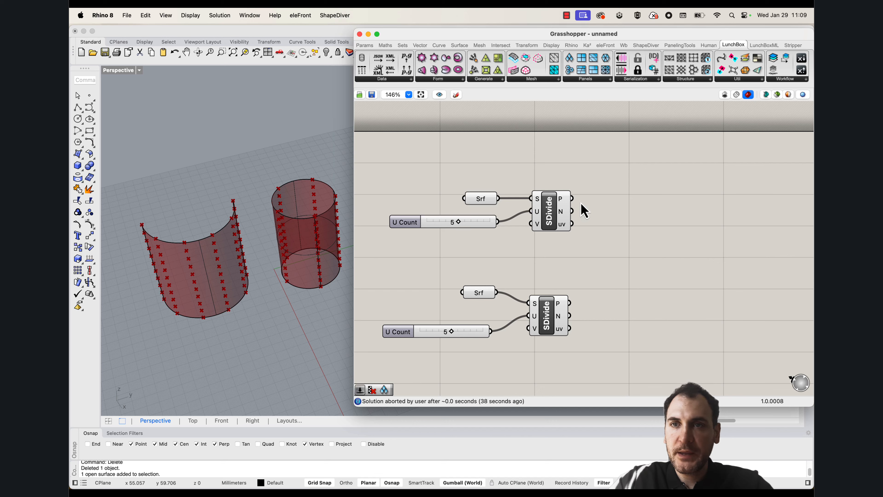
click(593, 81)
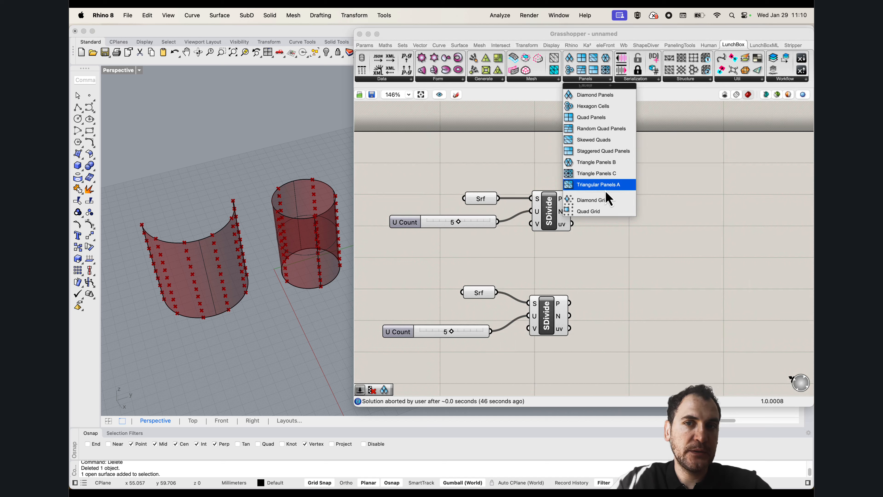
click(585, 99)
click(631, 204)
drag(627, 208, 635, 188)
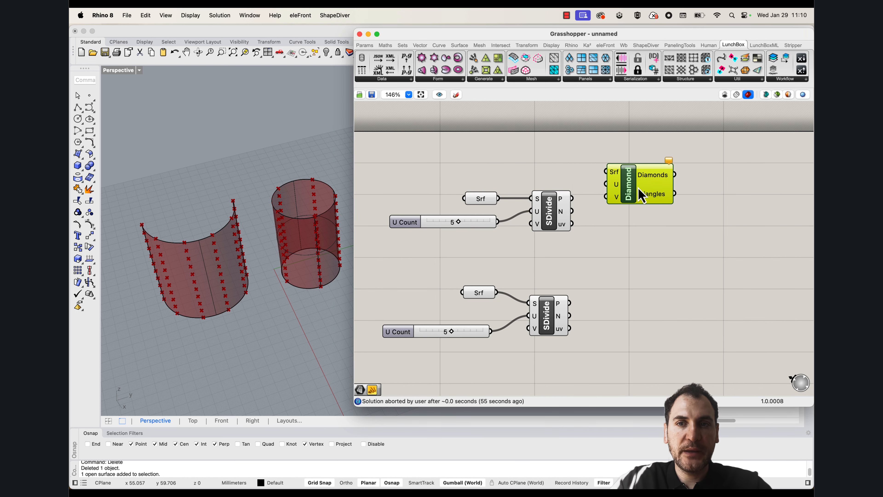
right_drag(515, 166, 538, 129)
drag(520, 160, 628, 133)
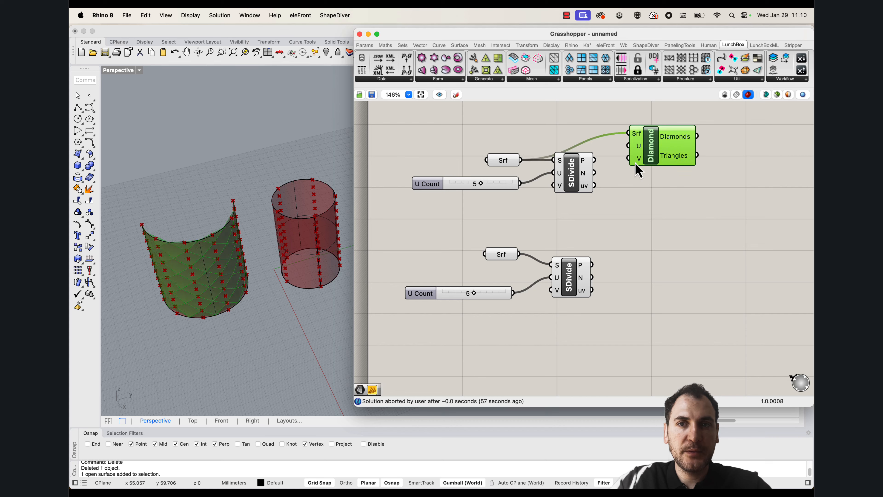
Duplicate the Diamond Panels component and place the copy below the original
right_drag(236, 291, 191, 250)
scroll(172, 256, up, 3)
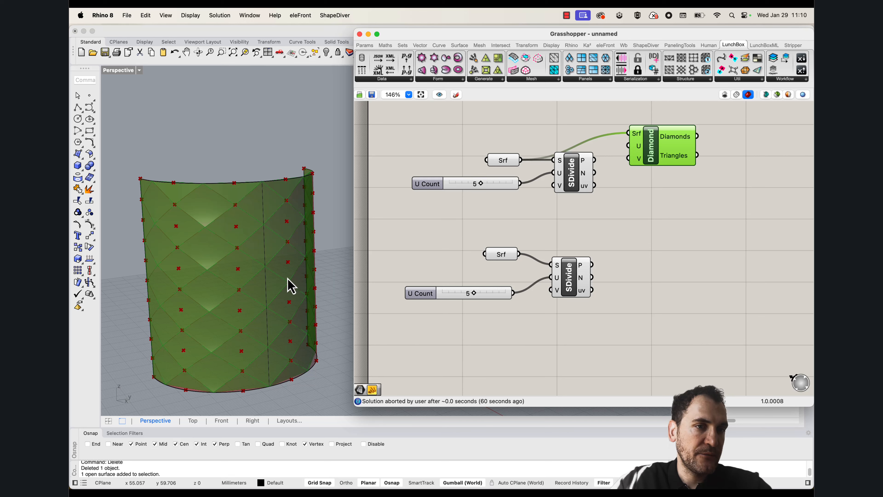
right_drag(236, 277, 260, 288)
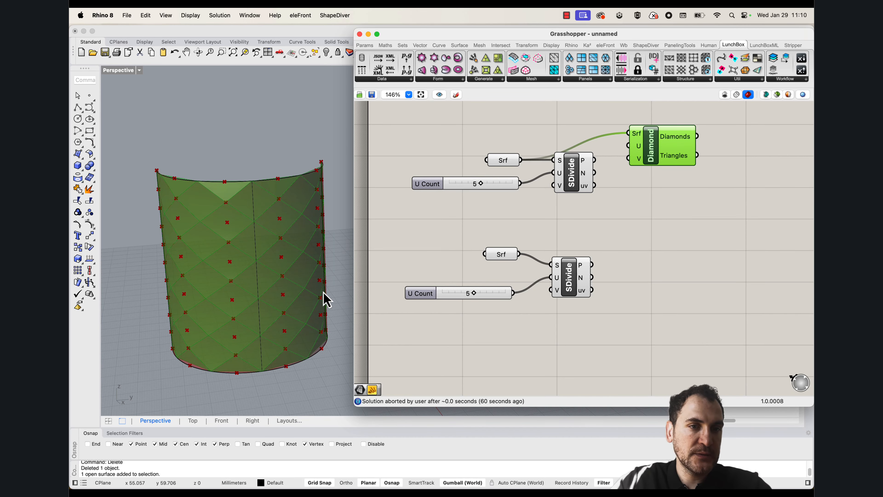
drag(665, 155, 662, 254)
key(super+c)
key(super+v)
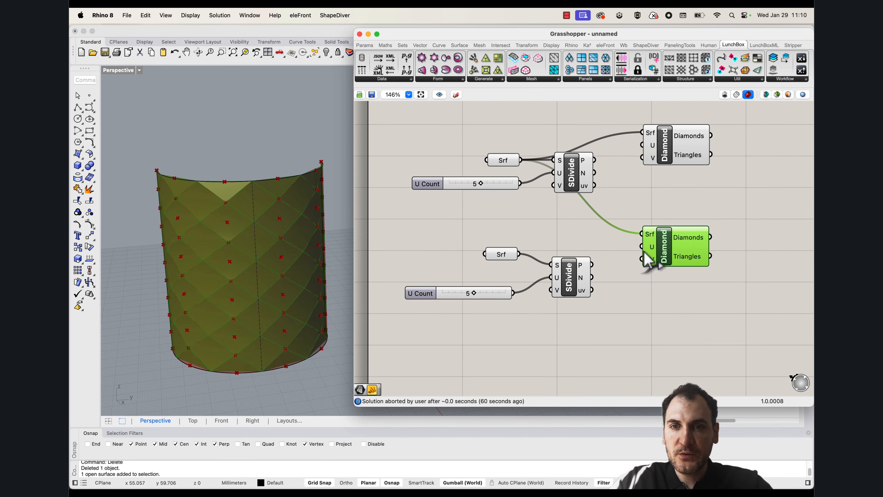
Connect the cylinder's Surface parameter to the Srf input of the duplicated Diamond Panels component
drag(519, 255, 642, 234)
scroll(237, 267, down, 10)
right_drag(236, 266, 266, 292)
scroll(271, 289, up, 8)
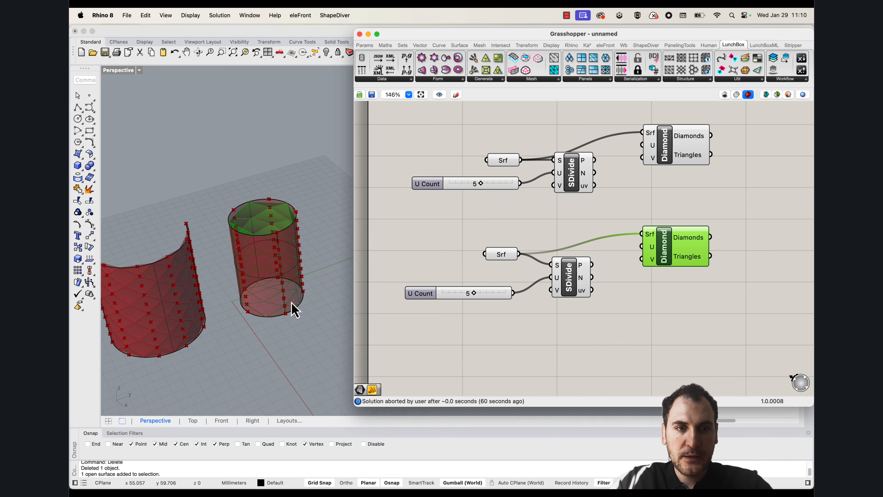
Hide the closed cylinder surface and its base circle in Rhino, leaving the Grasshopper preview
drag(310, 326, 235, 213)
key(super+h)
scroll(271, 256, up, 6)
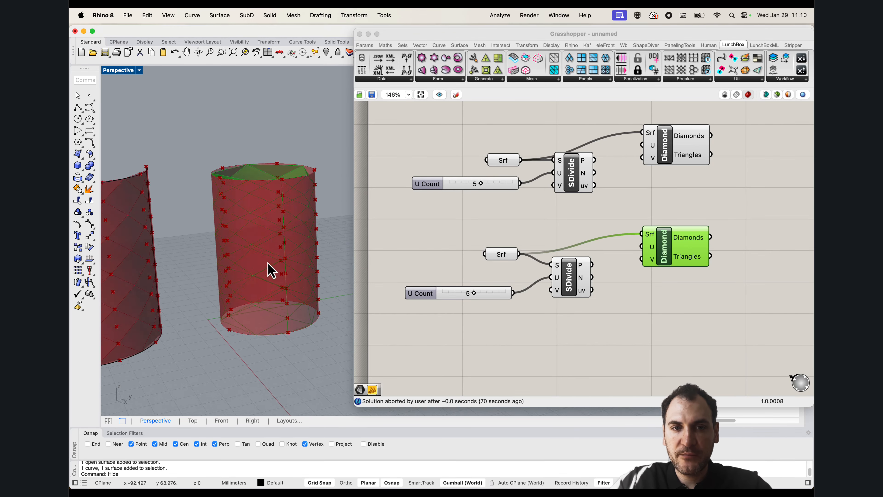
Add a Surface parameter and connect the lower Diamond Panels component's Diamonds output to it
right_drag(789, 249, 672, 241)
double_click(673, 241)
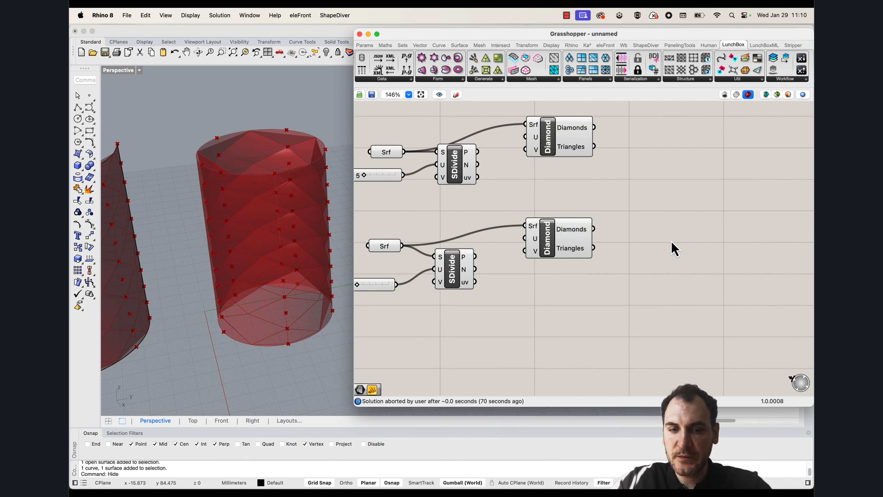
text(srf)
click(644, 219)
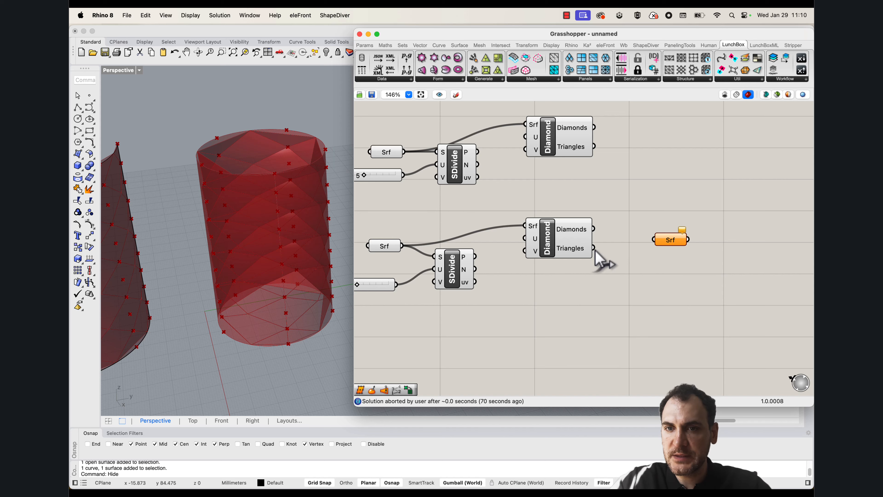
drag(594, 229, 639, 233)
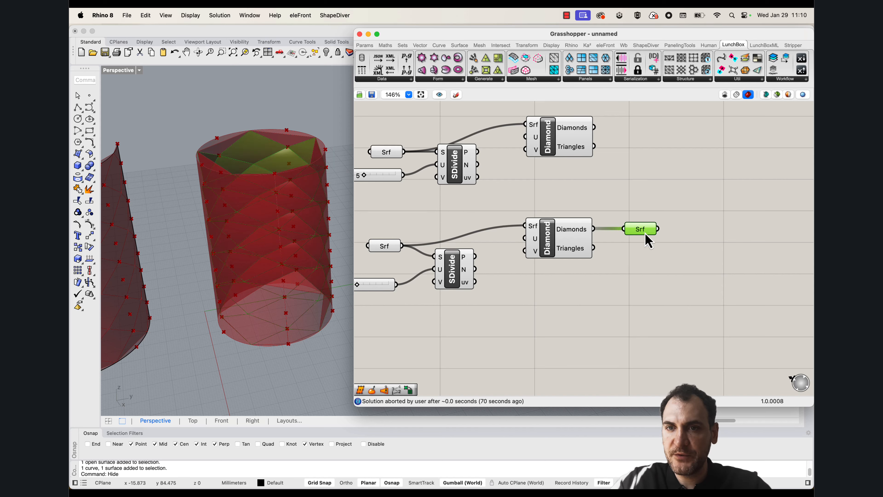
Bake the diamond surfaces from the new Surface parameter onto the Default layer
right_click(640, 238)
click(655, 268)
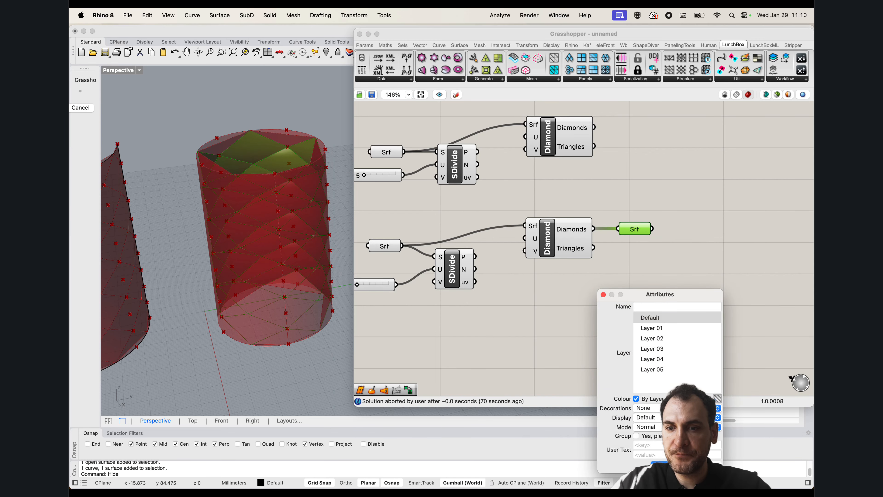
click(668, 465)
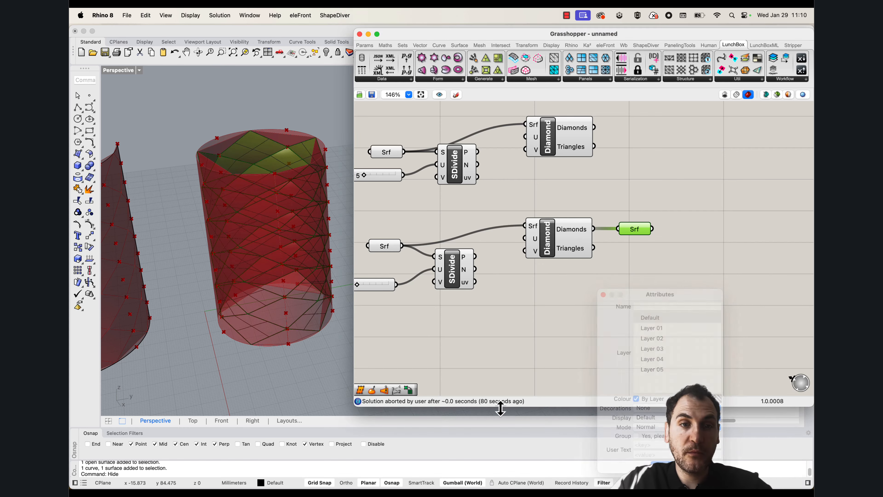
Move the baked diamond surfaces along the Y direction, clear of the cylinder preview
scroll(298, 327, down, 6)
drag(318, 361, 238, 214)
scroll(238, 215, down, 10)
drag(286, 234, 314, 237)
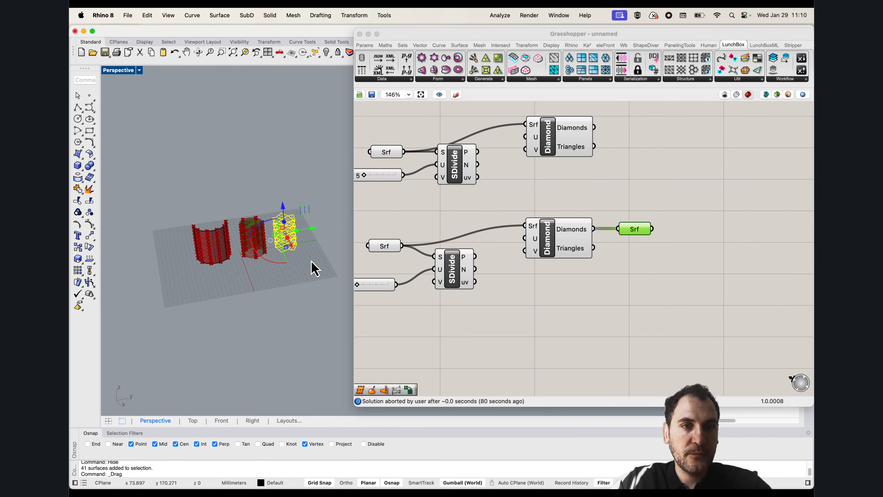
click(311, 260)
scroll(298, 224, up, 9)
Set the Perspective viewport to Rendered display and inspect the baked diamond panels for gaps
click(115, 71)
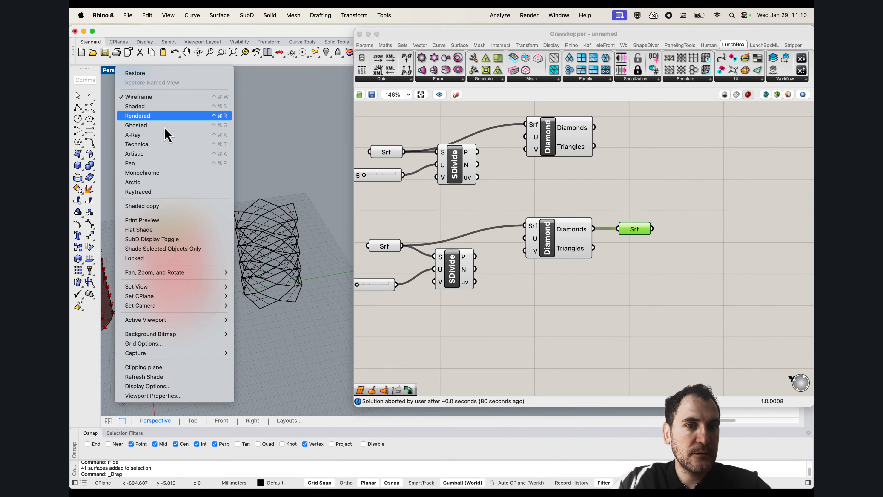
click(164, 116)
scroll(274, 240, up, 10)
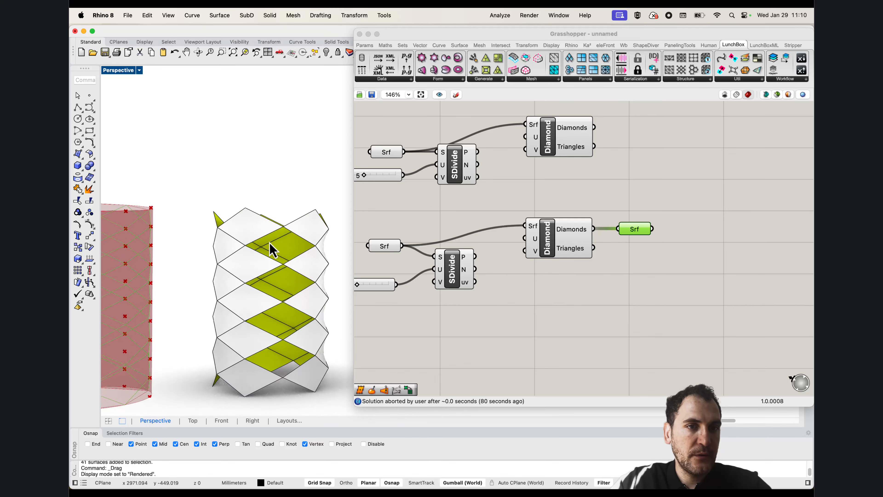
scroll(272, 243, up, 2)
right_drag(287, 232, 290, 243)
scroll(314, 264, down, 2)
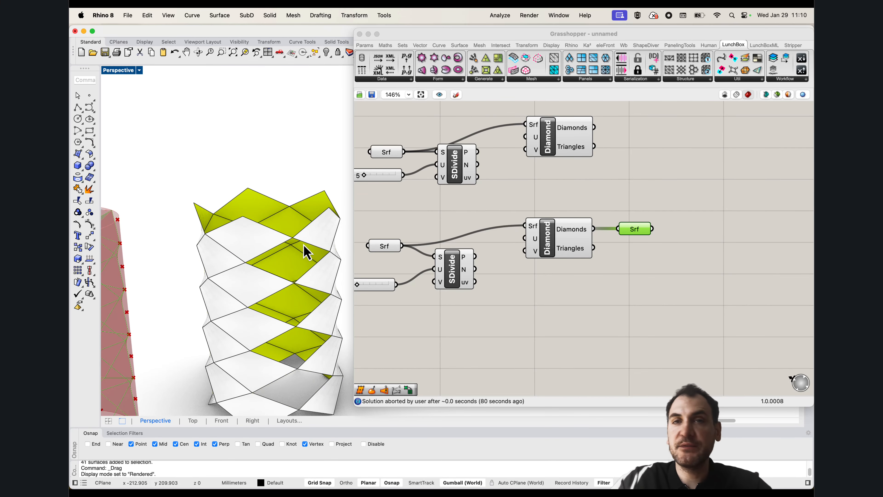
right_drag(322, 275, 308, 232)
scroll(311, 228, down, 5)
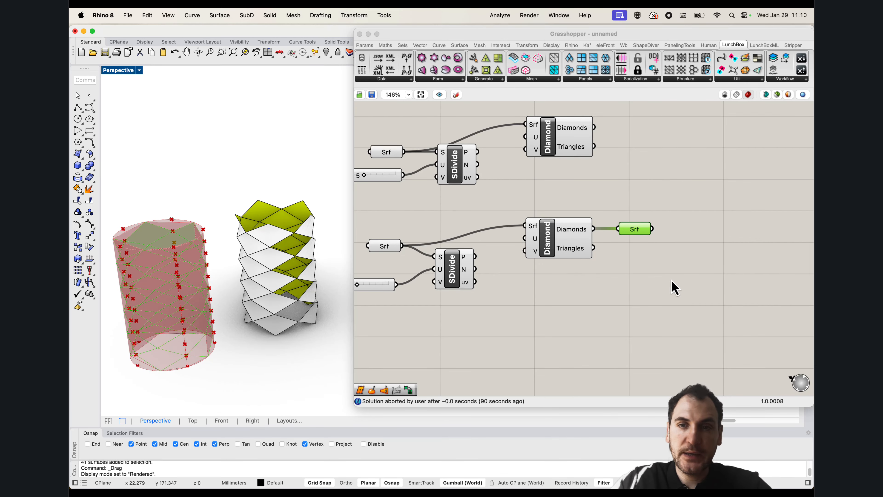
Connect the Triangles output to the Surface parameter alongside Diamonds, and bake the combined panels
shift+drag(597, 254, 635, 231)
right_click(637, 232)
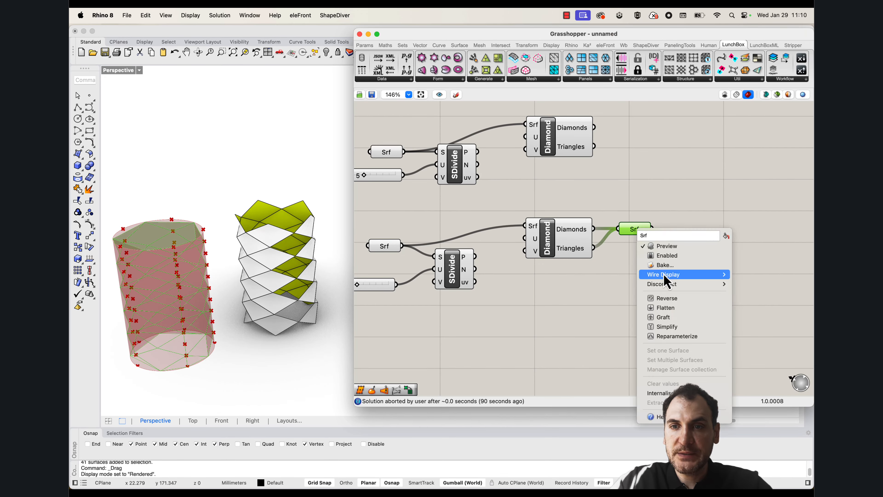
click(665, 266)
key(Return)
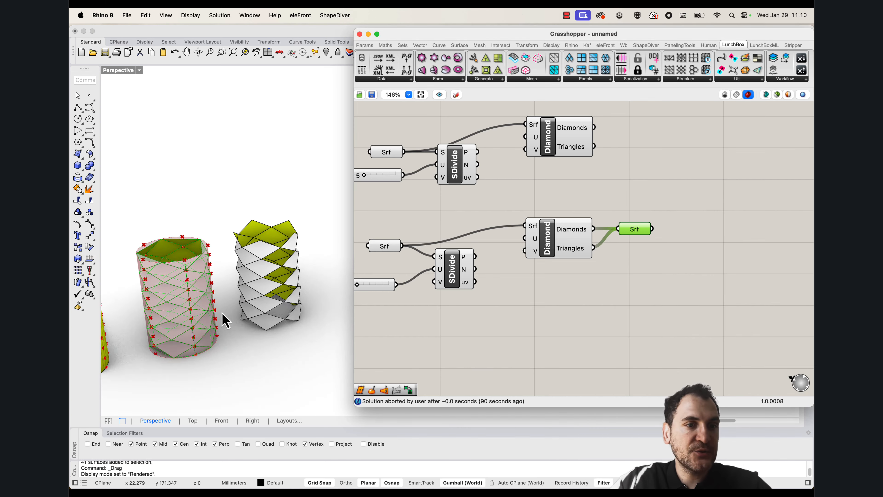
Move the newly baked diamond and triangle panels along Y, beyond the first baked set
right_drag(223, 316, 195, 361)
drag(223, 350, 169, 238)
scroll(169, 238, down, 3)
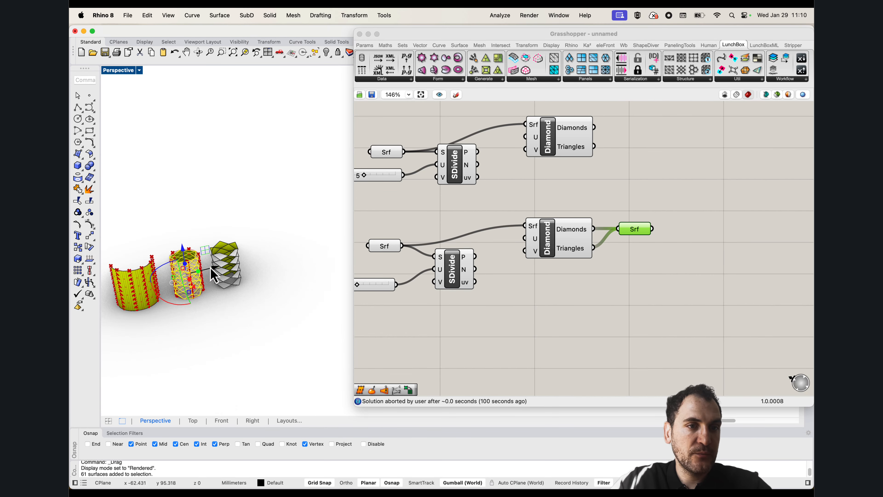
drag(215, 267, 293, 246)
click(300, 292)
scroll(273, 250, up, 10)
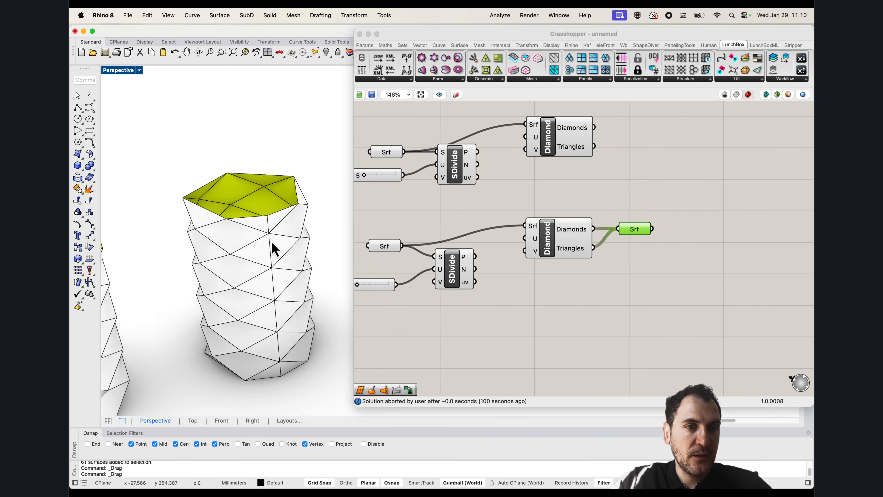
right_drag(272, 243, 286, 233)
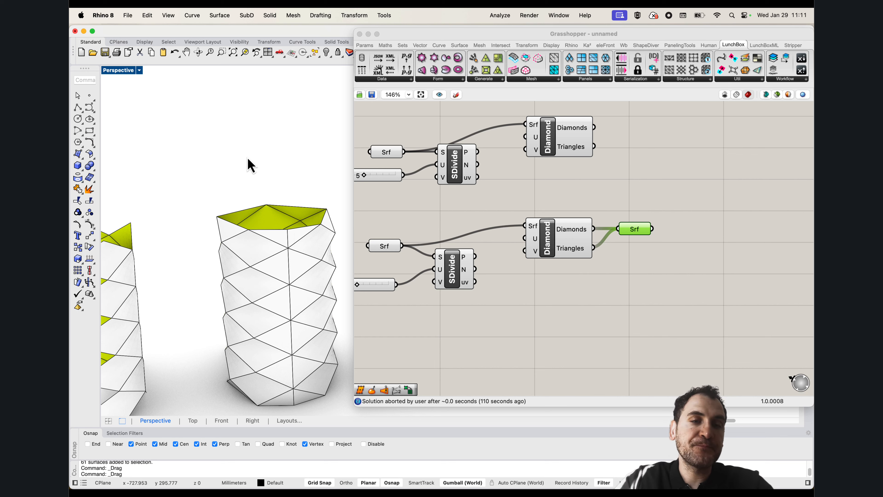
Examine the baked panel cylinders from several sides and compare them with the open and closed source surfaces
scroll(248, 158, down, 4)
scroll(255, 272, up, 3)
right_drag(257, 295, 270, 294)
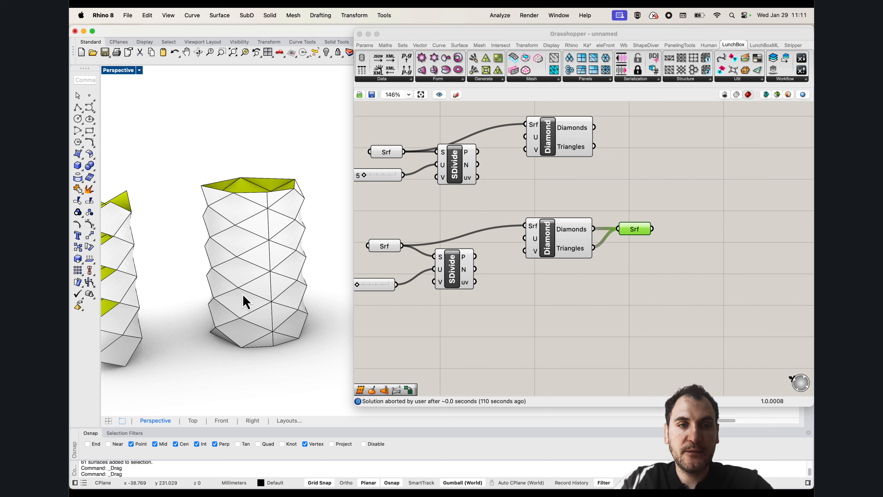
scroll(259, 313, up, 3)
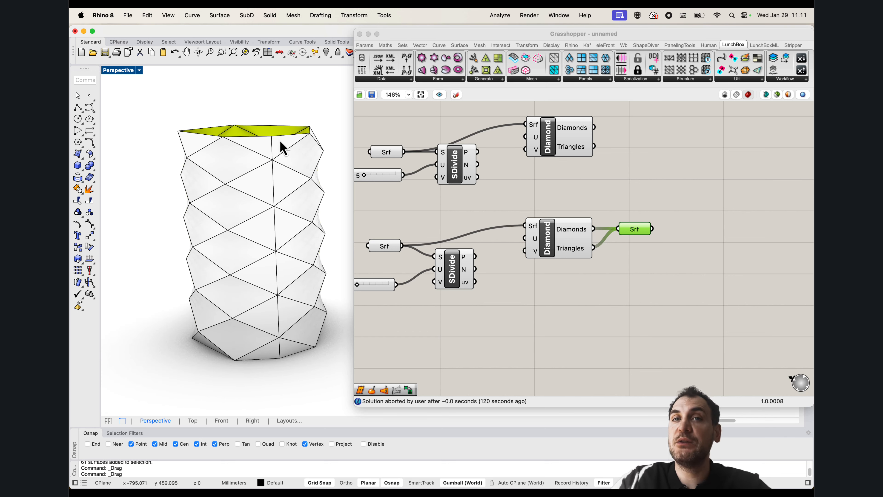
scroll(278, 237, down, 5)
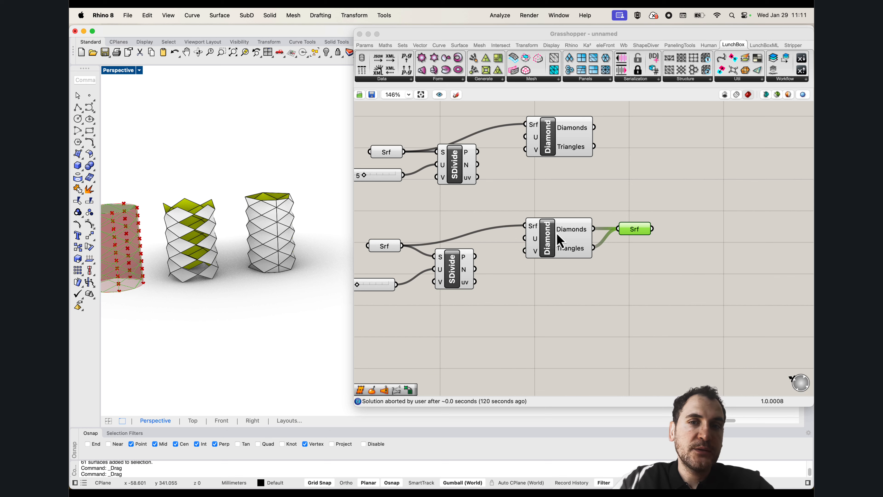
right_drag(232, 230, 252, 227)
shift+right_drag(135, 241, 251, 283)
scroll(260, 264, up, 4)
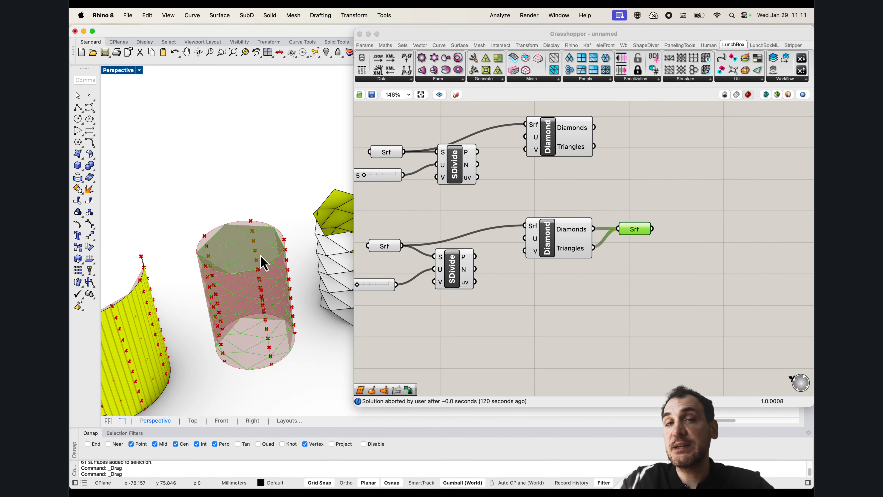
scroll(256, 253, down, 6)
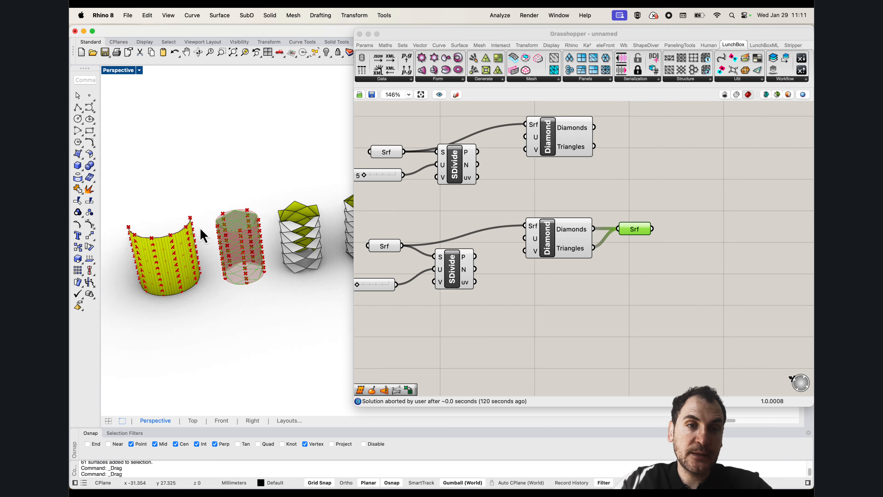
right_drag(199, 233, 210, 247)
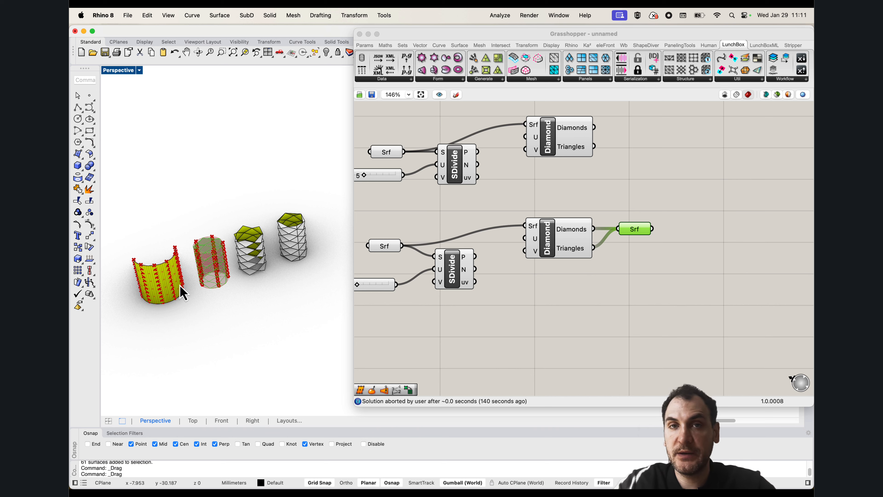
scroll(172, 267, up, 8)
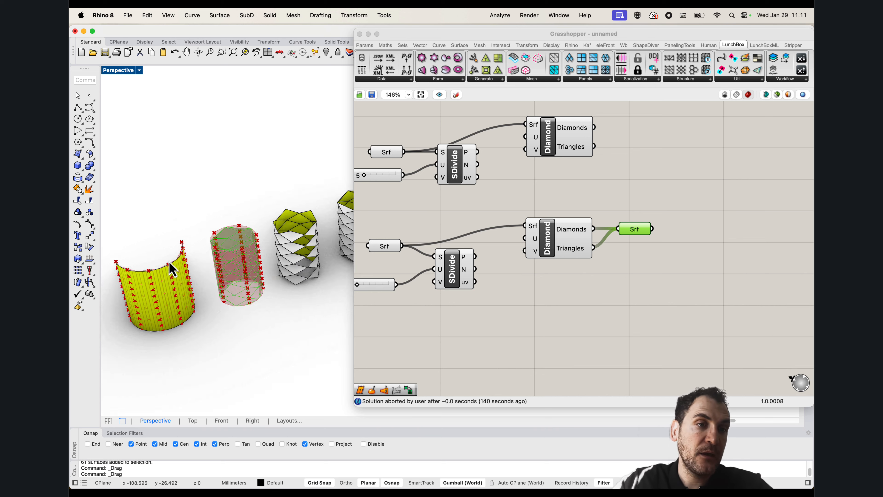
right_drag(172, 266, 265, 269)
scroll(191, 262, down, 9)
scroll(231, 265, up, 3)
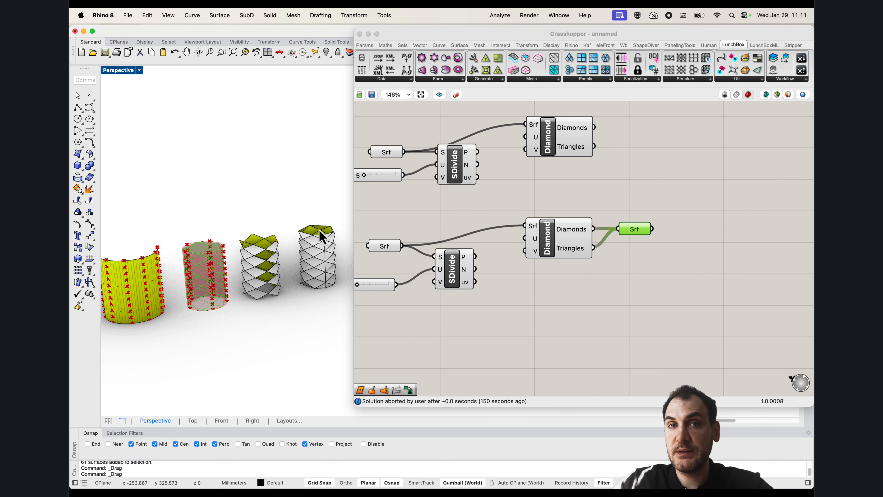
mouse_move(274, 292)
right_down()
mouse_move(282, 288)
mouse_move(273, 287)
right_up()
scroll(242, 269, down, 3)
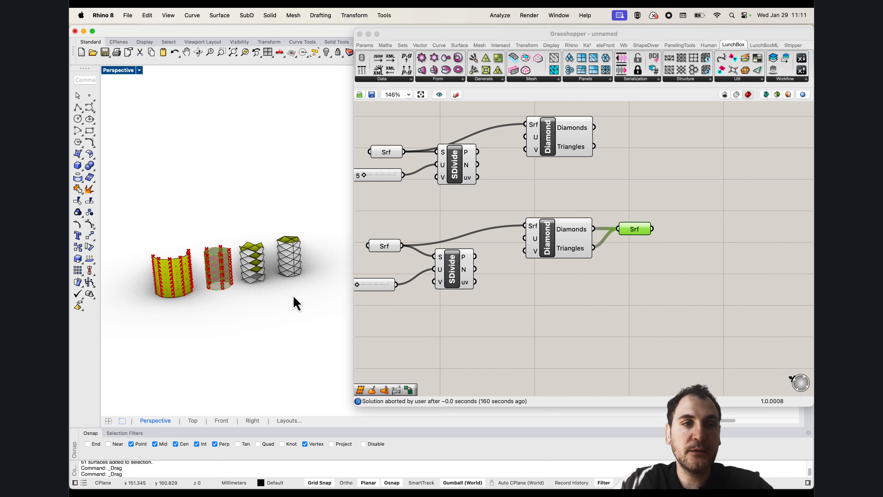
right_drag(313, 297, 309, 303)
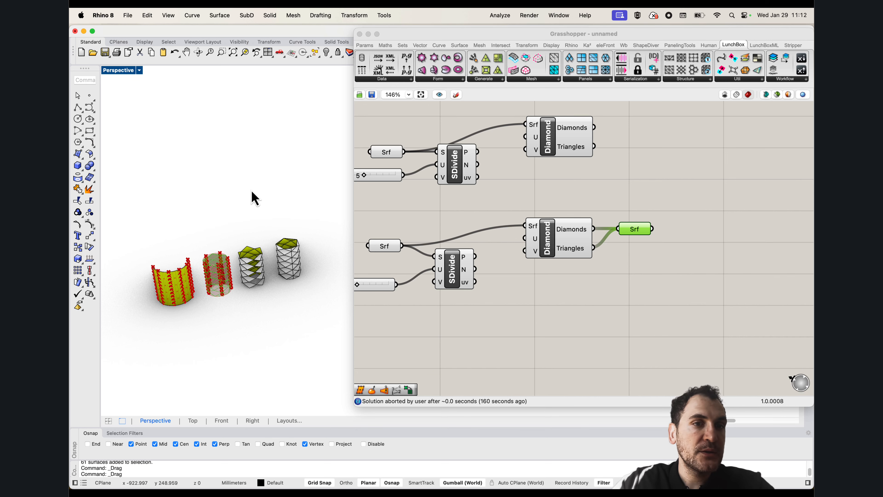
Delete the baked panels and half-cylinder in Rhino, and the half-cylinder's component chain in Grasshopper
drag(326, 331, 136, 202)
key(Delete)
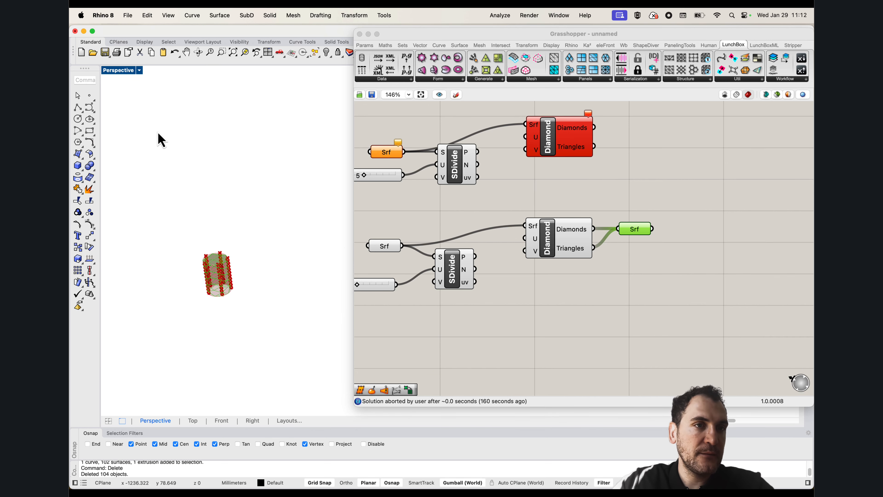
drag(593, 207, 388, 134)
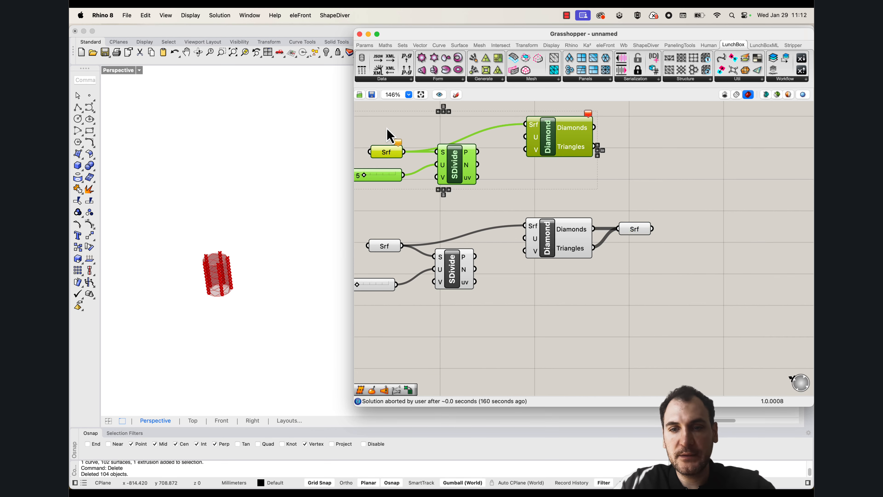
key(Delete)
Maximize the Top viewport and show all hidden objects
double_click(120, 73)
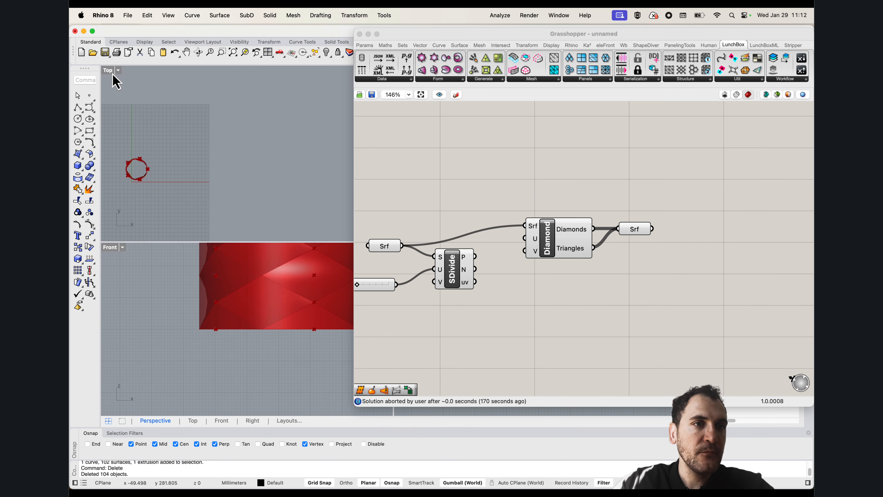
double_click(113, 73)
right_drag(225, 243, 285, 220)
right_drag(276, 261, 268, 259)
text(s)
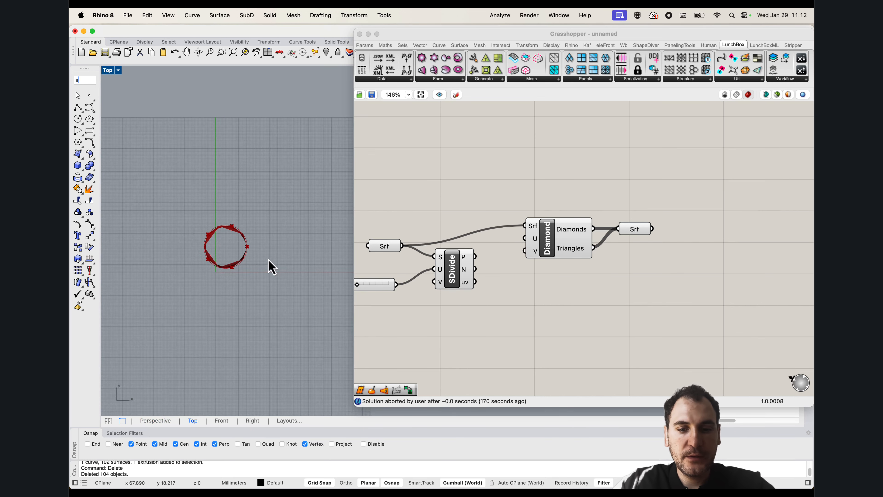
text(how)
key(Return)
Select the extra cylinder with its base circle and move both away from the referenced cylinder in the Perspective view
click(245, 285)
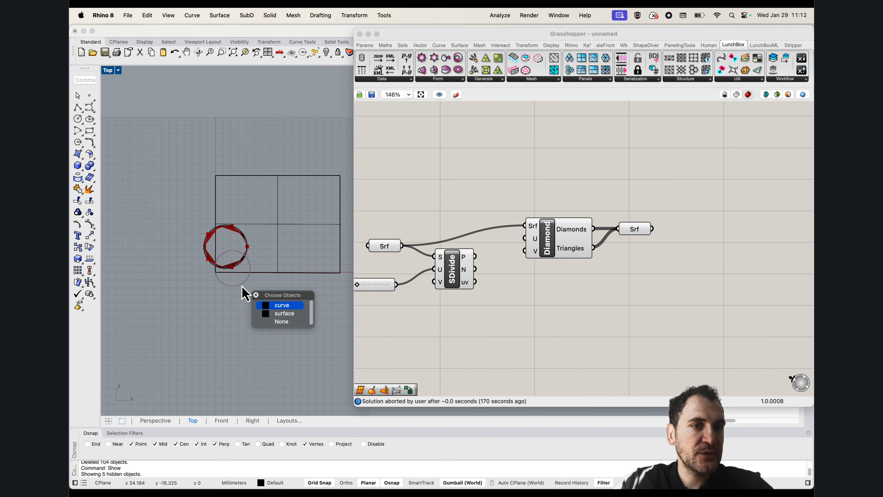
scroll(241, 271, up, 2)
drag(255, 302, 228, 281)
double_click(109, 74)
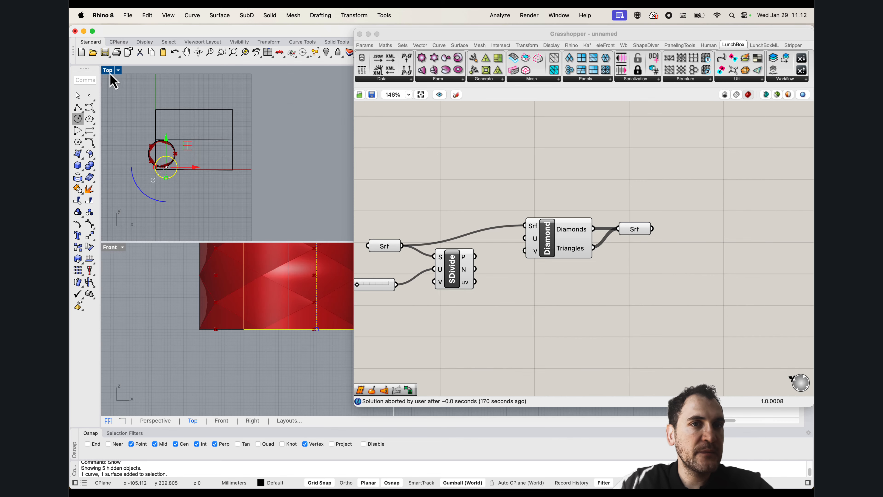
drag(431, 34, 554, 34)
double_click(404, 72)
right_drag(231, 197, 230, 217)
scroll(216, 282, up, 5)
drag(217, 290, 144, 311)
Delete the extra cylinder surface that was moved aside, keeping its base circle
click(264, 294)
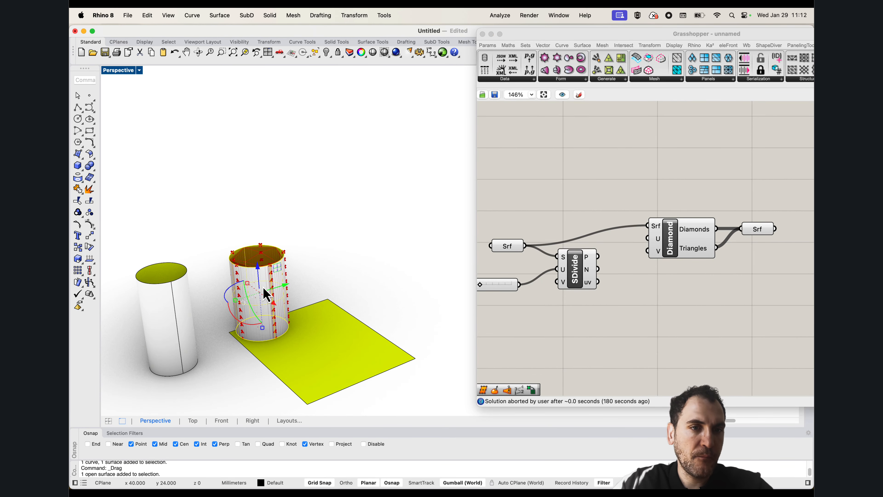
click(166, 306)
key(Delete)
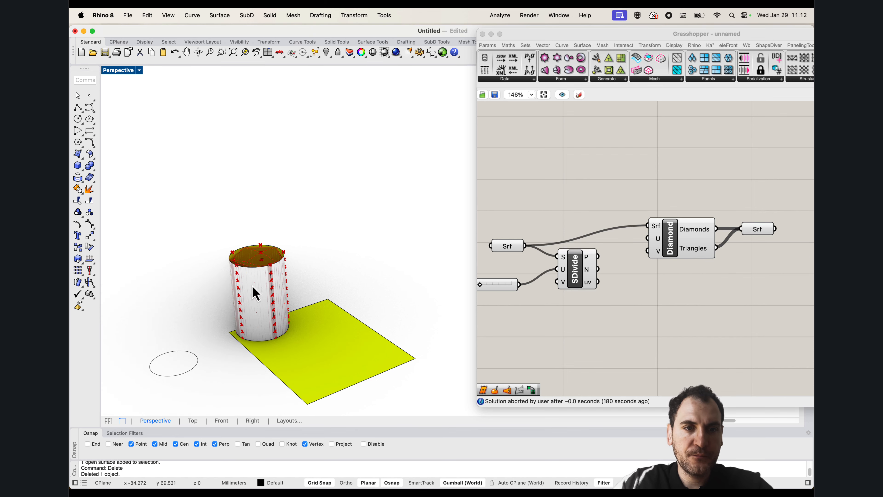
Move the referenced cylinder off its base circle, and delete both leftover base circles and the flat surface
click(254, 292)
drag(273, 306, 219, 266)
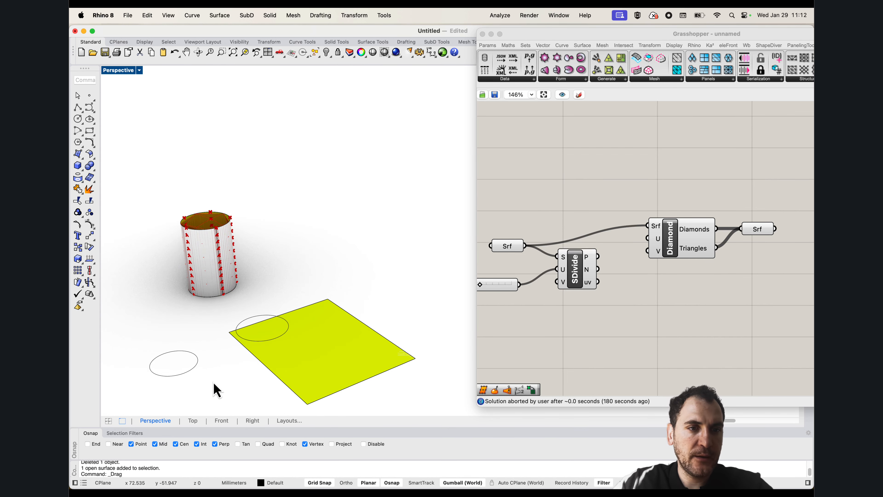
drag(195, 372, 259, 329)
key(Delete)
click(298, 337)
key(Delete)
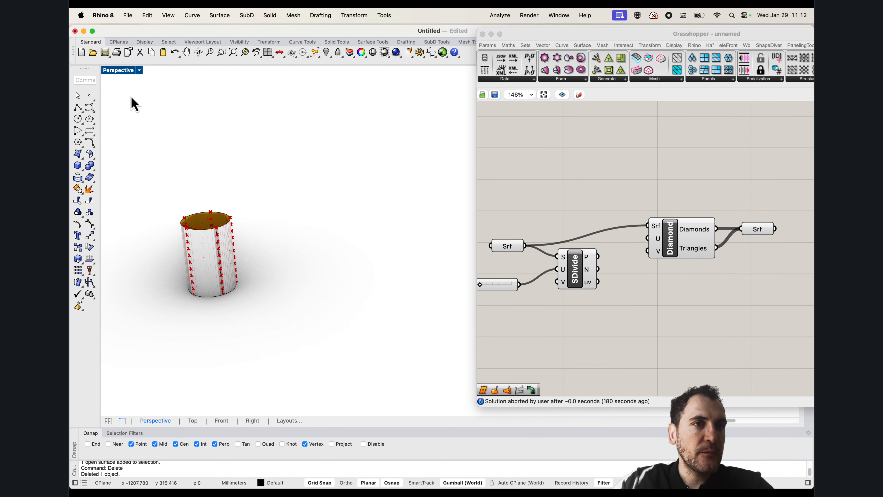
In the maximized Top viewport, create a rectangular surface from four corner points starting at the origin, about 60 by 40 mm
double_click(108, 70)
double_click(107, 72)
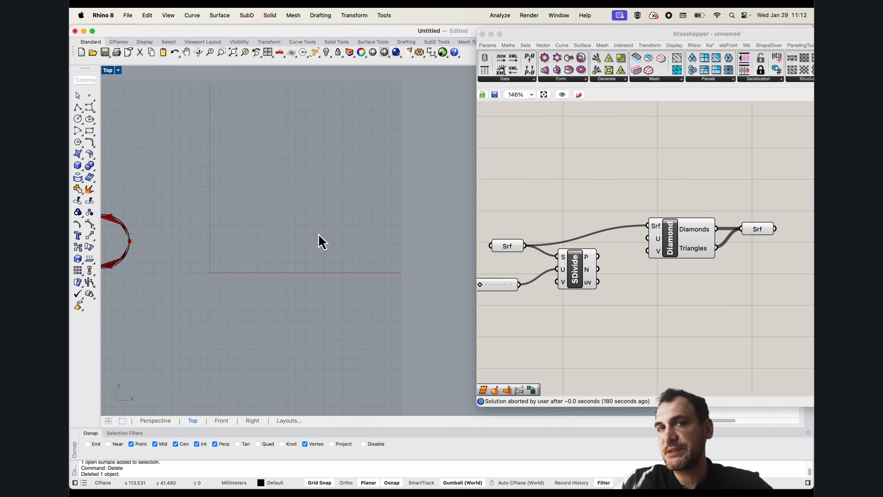
right_drag(323, 242, 292, 300)
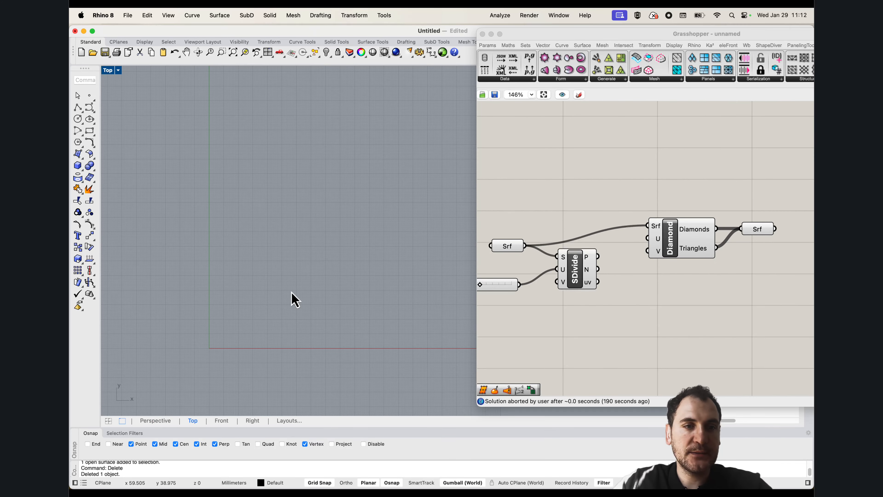
click(78, 156)
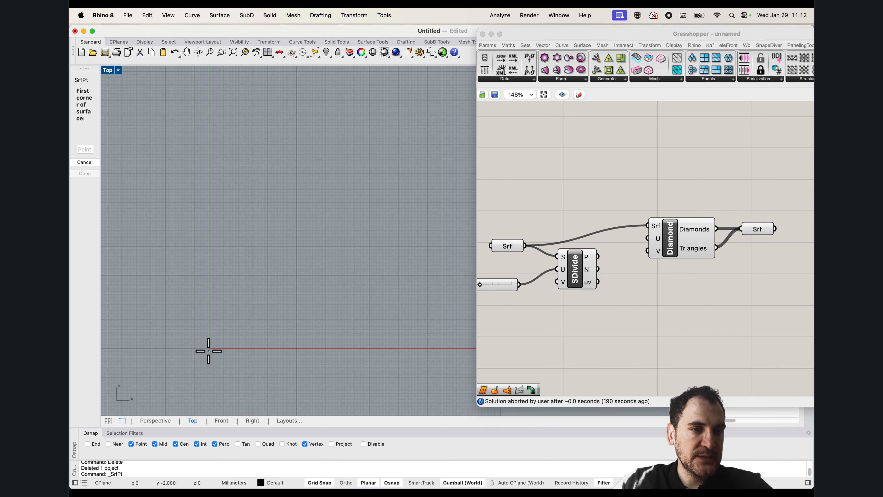
scroll(202, 346, up, 5)
click(221, 354)
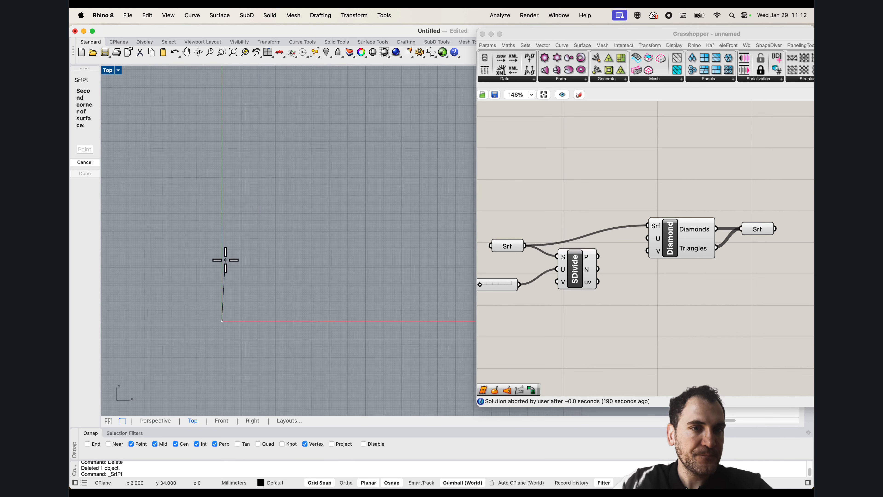
scroll(224, 247, down, 2)
click(222, 236)
scroll(240, 235, down, 4)
scroll(355, 233, up, 3)
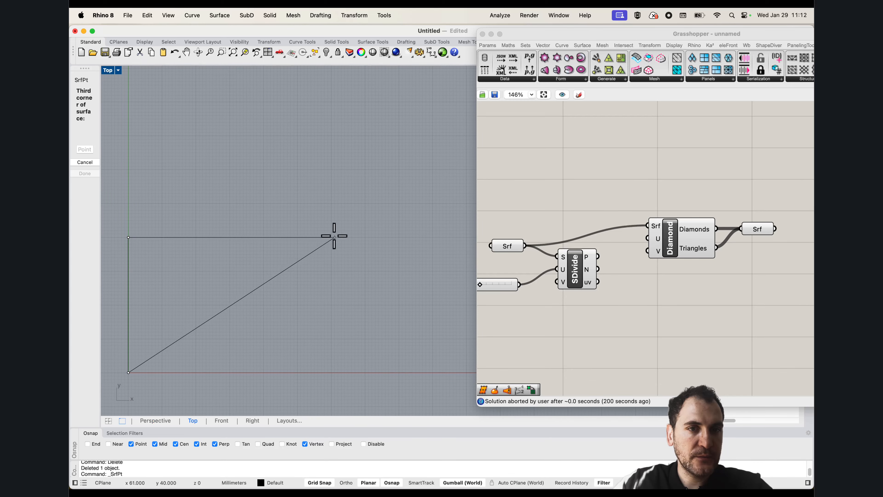
click(331, 237)
click(334, 373)
scroll(309, 294, down, 2)
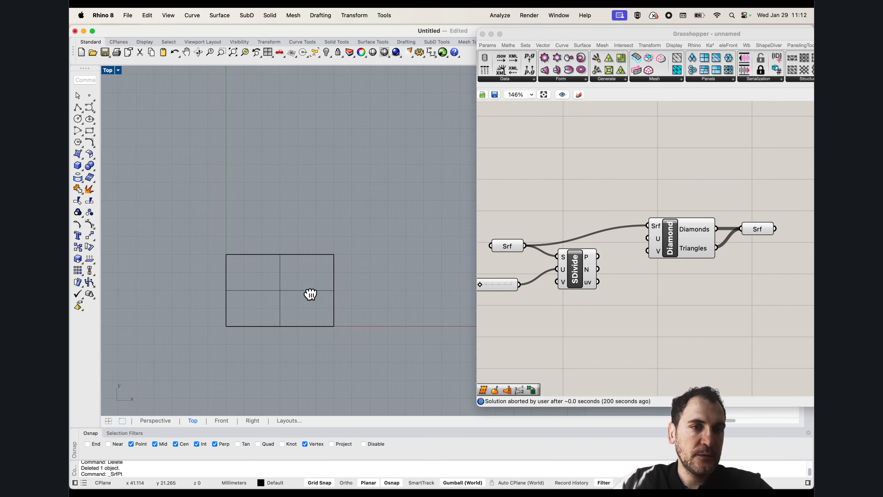
scroll(367, 292, up, 3)
scroll(596, 170, down, 2)
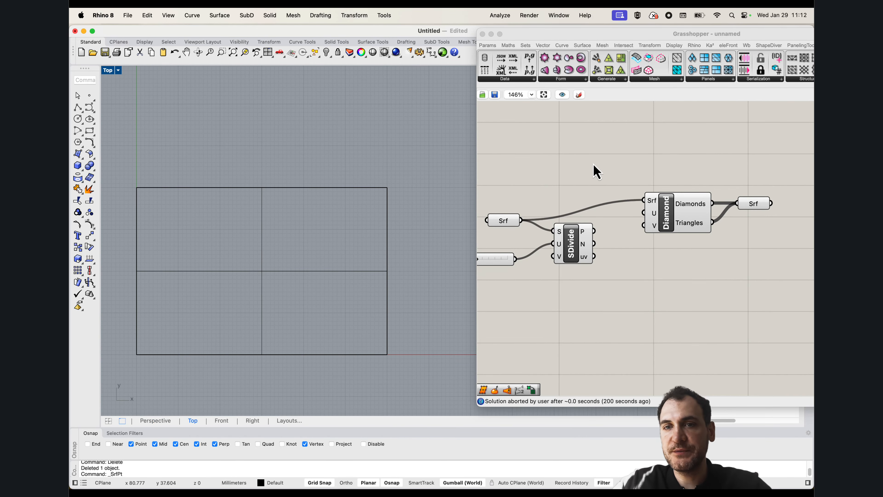
Duplicate the Grasshopper chain of surface parameter, U Count slider, SDivide, Diamond and output surface below the original
right_click(510, 224)
click(528, 185)
scroll(613, 189, down, 3)
drag(726, 269, 526, 174)
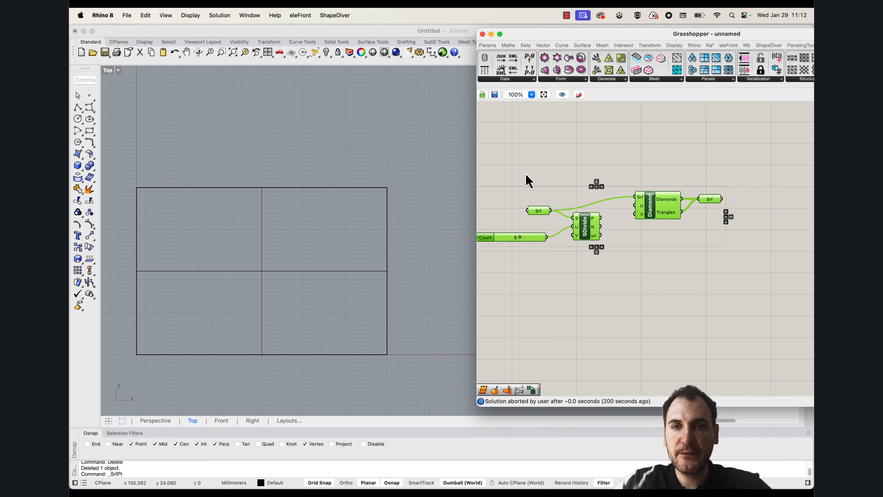
alt+drag(584, 230, 581, 345)
click(542, 302)
right_drag(540, 306, 564, 190)
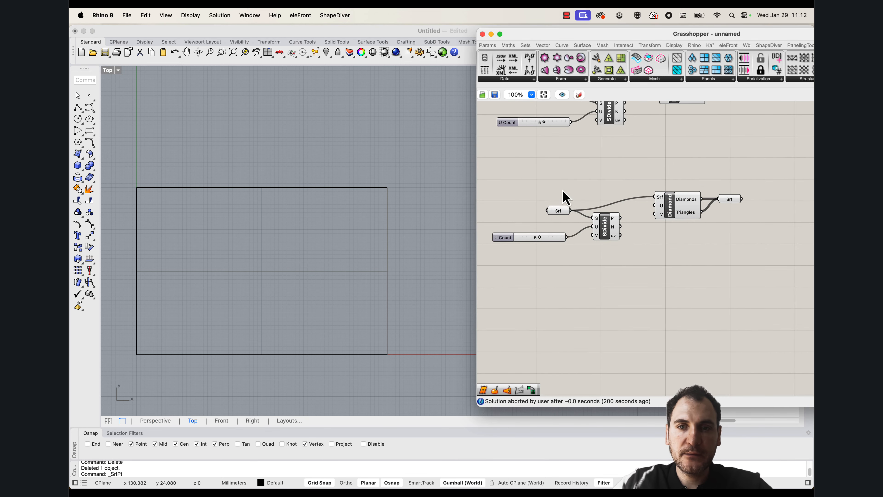
Reference the new rectangular Rhino surface in the input Srf parameter of the duplicated chain
right_click(558, 217)
click(584, 329)
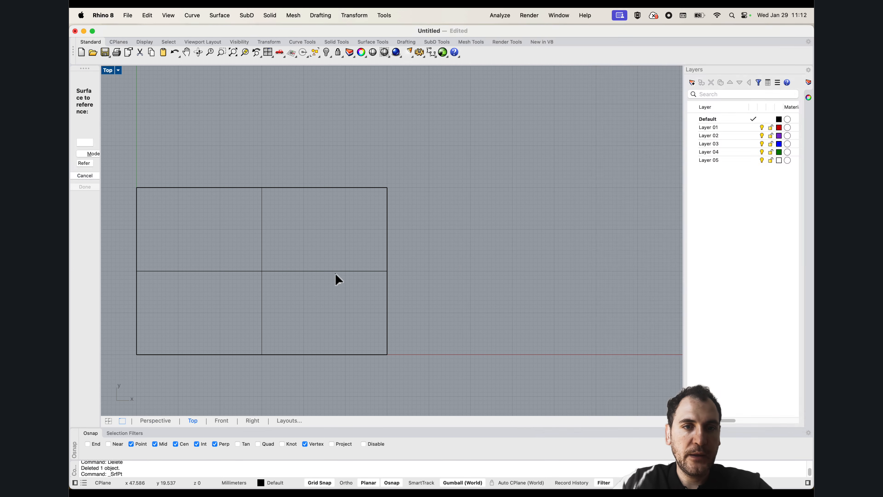
click(336, 280)
click(350, 179)
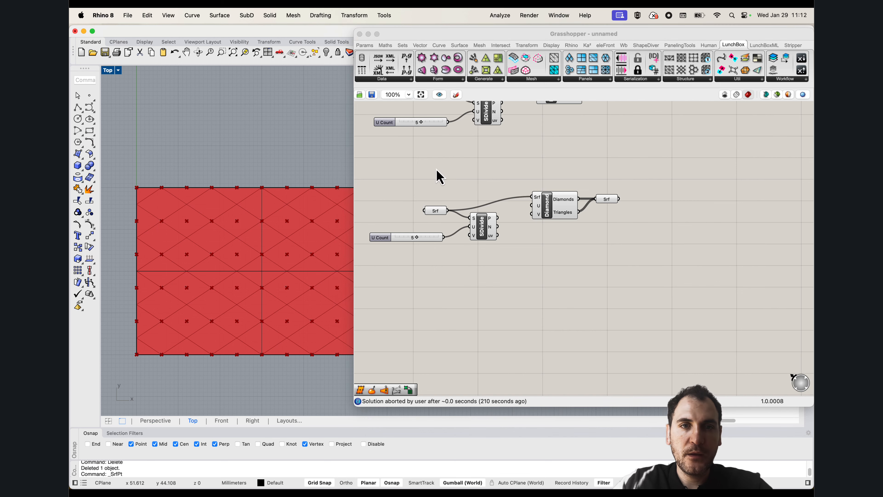
Narrow the Grasshopper window to uncover the whole rectangular surface and shift the Diamond component slightly closer to SDivide
drag(354, 165, 460, 151)
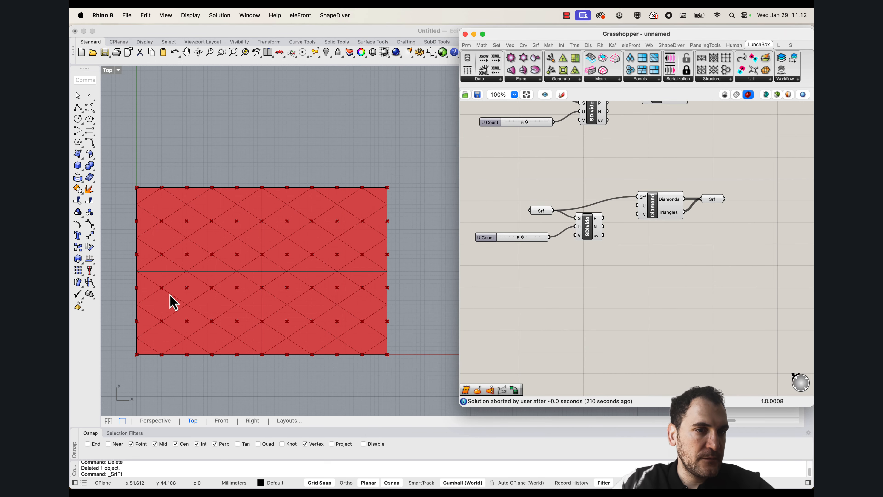
scroll(171, 299, up, 5)
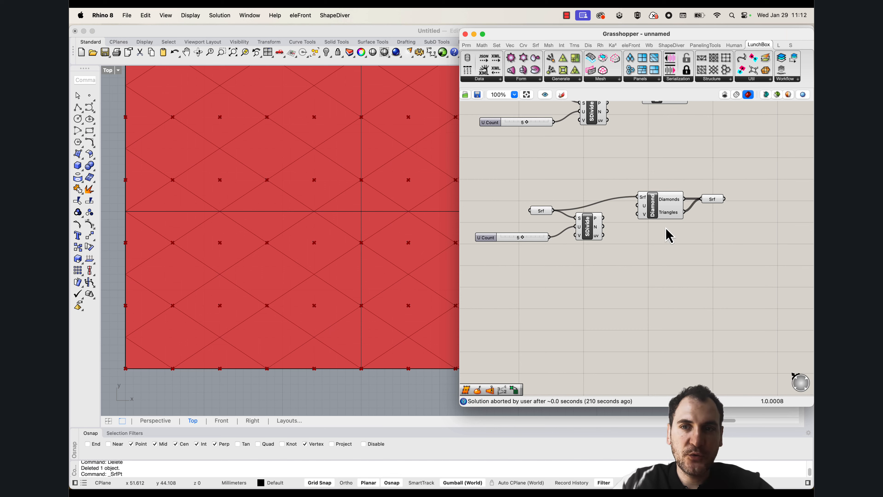
drag(652, 215, 642, 215)
click(557, 319)
click(313, 378)
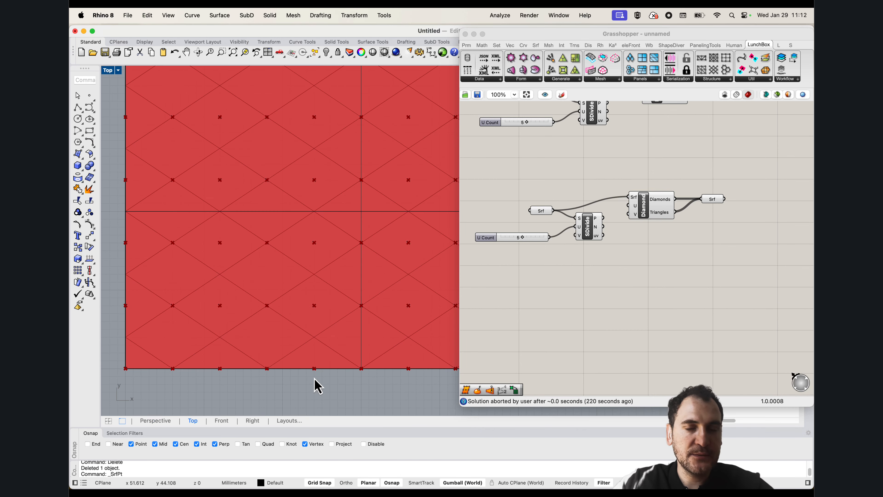
scroll(229, 323, down, 4)
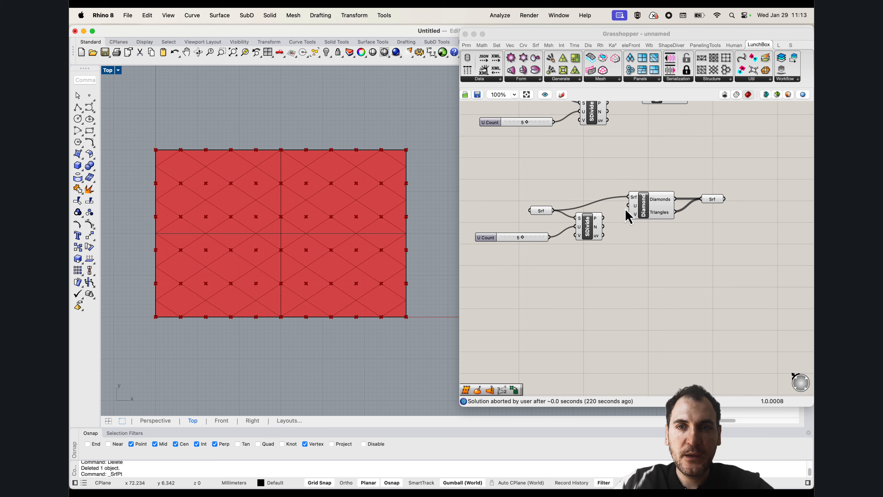
mouse_move(634, 205)
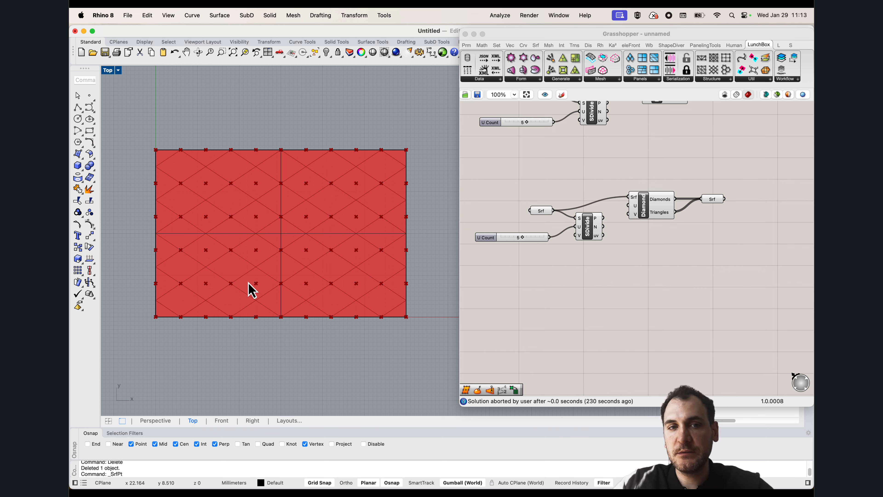
Set the U Count slider to 10 and connect a copy of it, also at 10, to SDivide's V input
scroll(566, 238, up, 5)
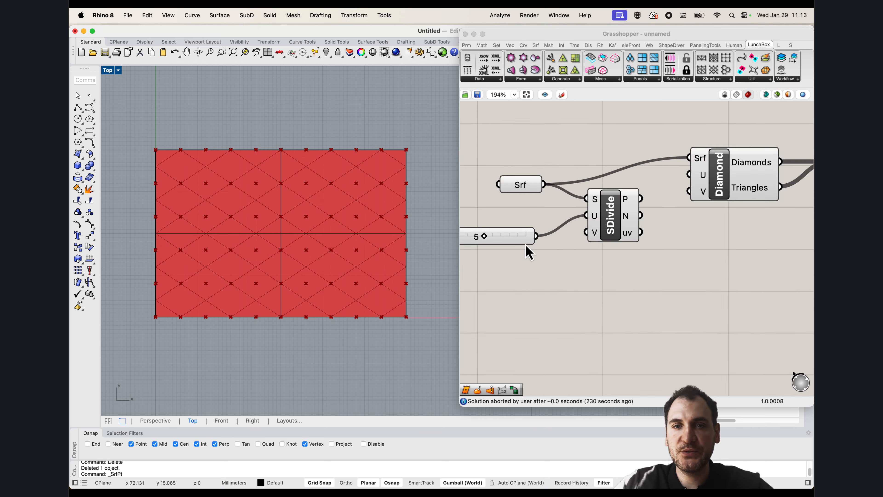
click(591, 228)
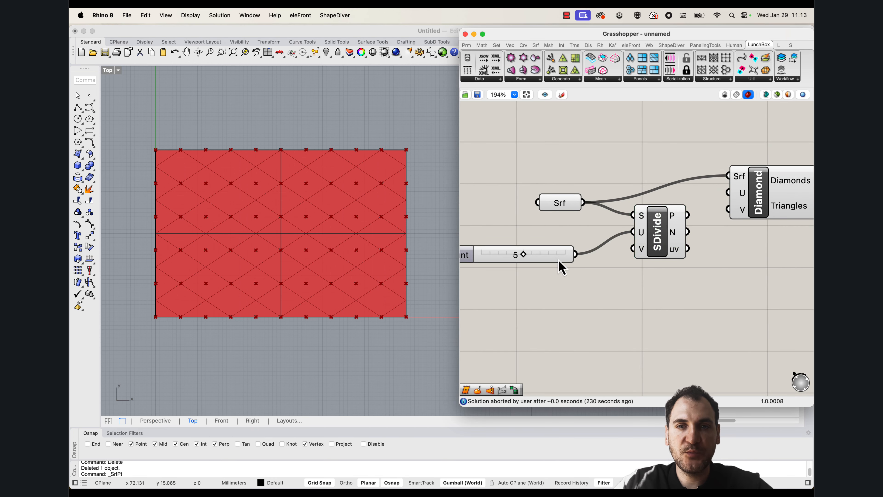
drag(542, 259, 643, 247)
scroll(170, 296, up, 3)
click(488, 285)
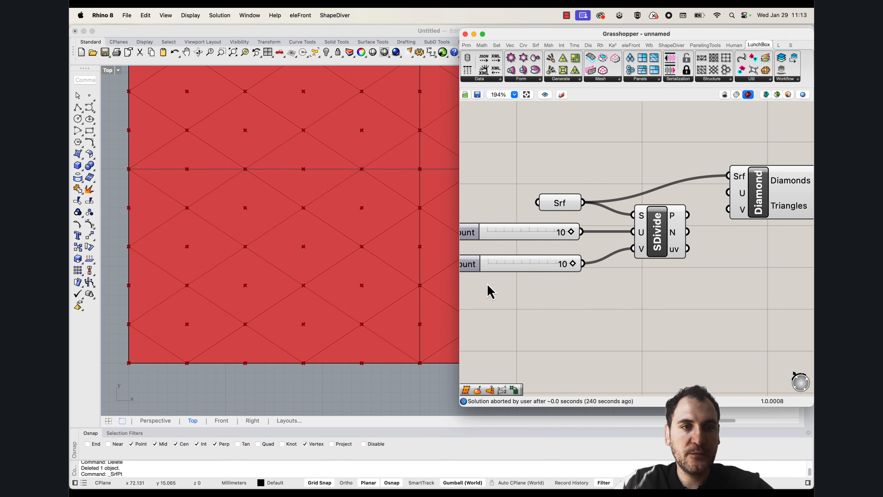
Highlight the SDivide points and compare them with the diamond panel corners on the flat surface
scroll(266, 268, down, 4)
click(644, 256)
scroll(262, 292, down, 3)
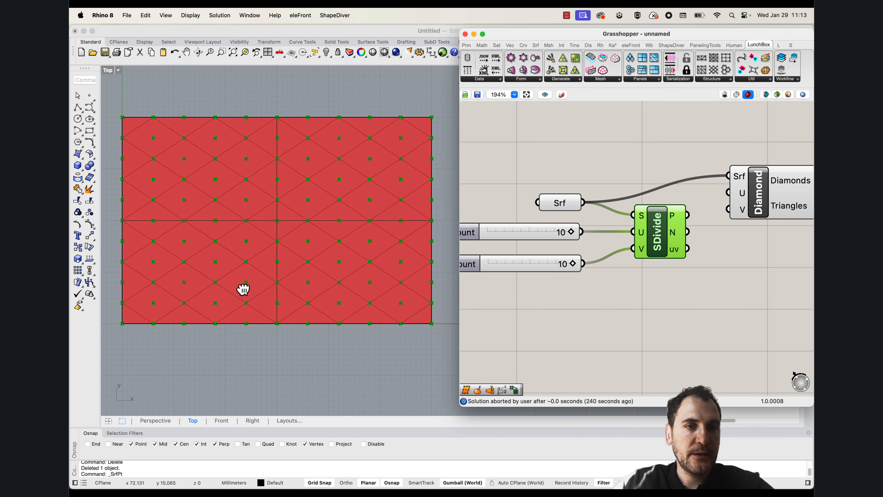
scroll(216, 316, up, 5)
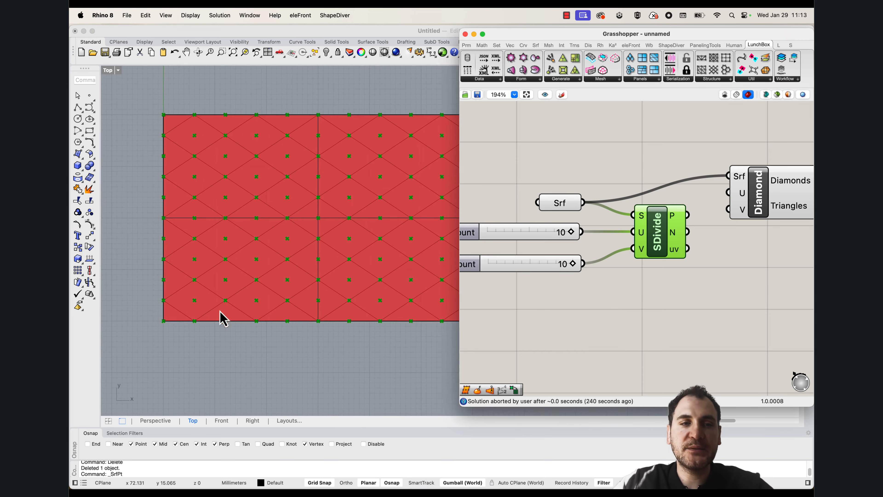
Turn off the Center object snap and trace the diamond nearest the surface's origin corner with a closed polyline through its four division points
click(78, 110)
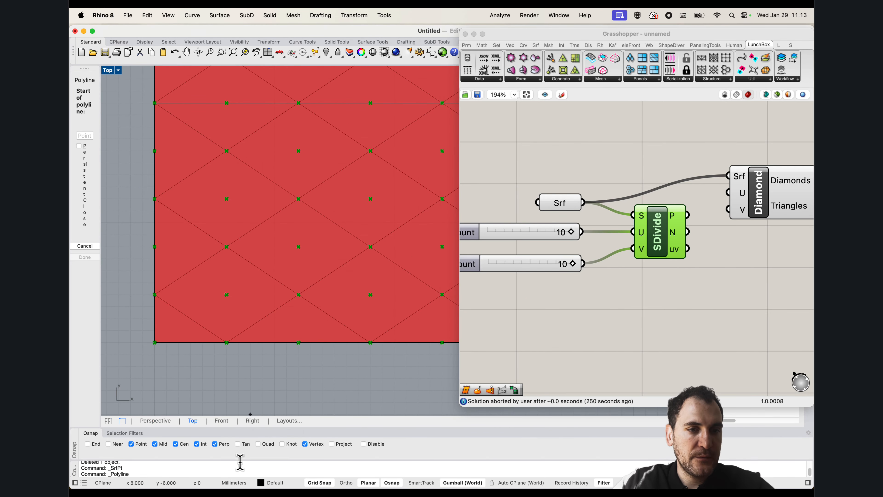
click(184, 447)
click(227, 342)
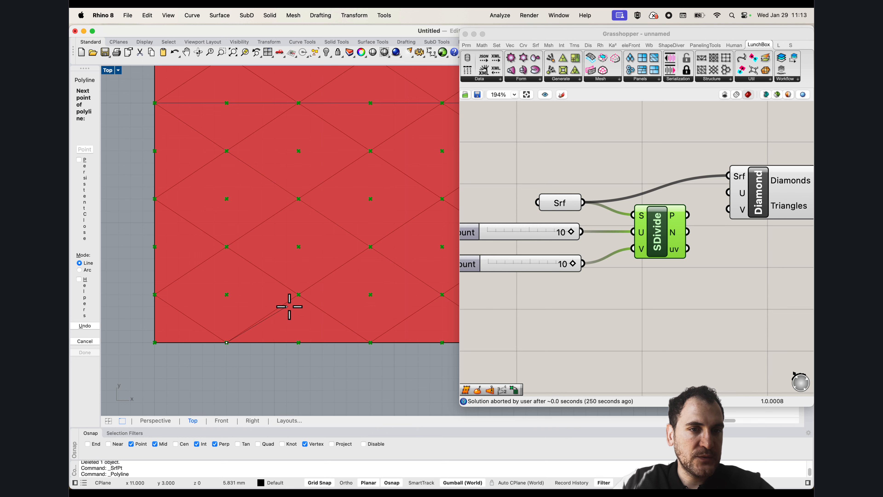
click(299, 294)
click(227, 247)
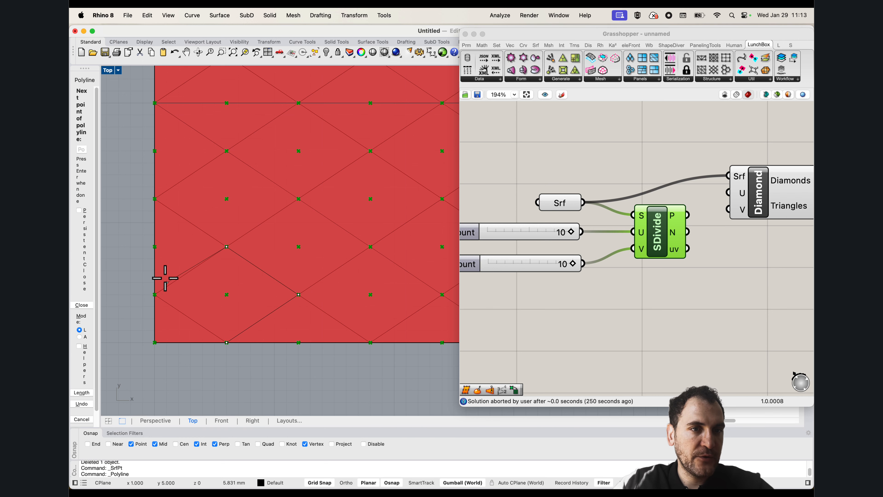
click(154, 295)
click(226, 342)
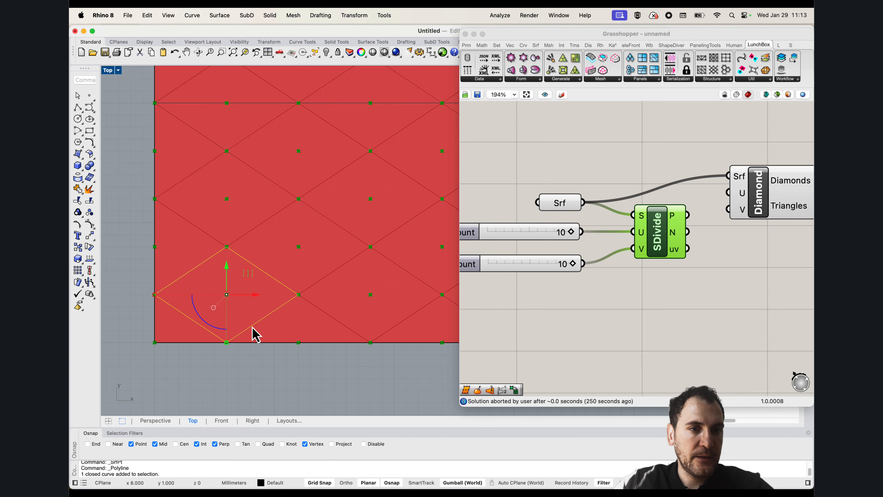
scroll(256, 334, up, 2)
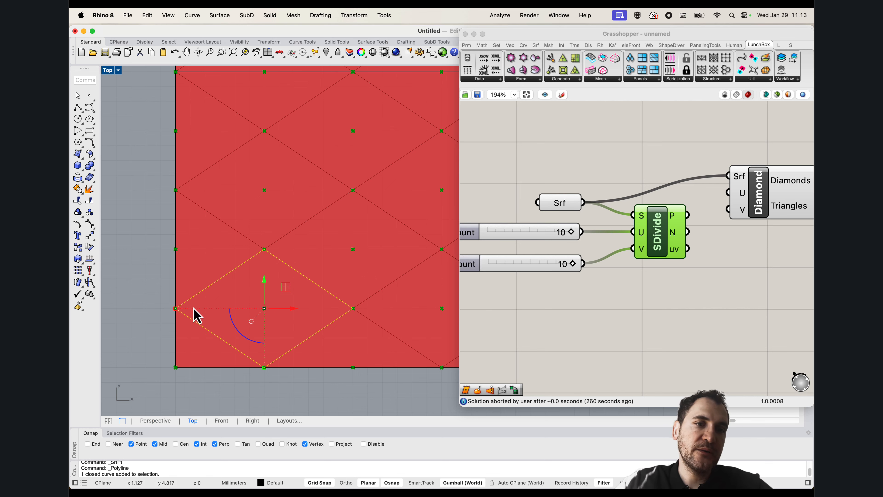
scroll(249, 346, down, 4)
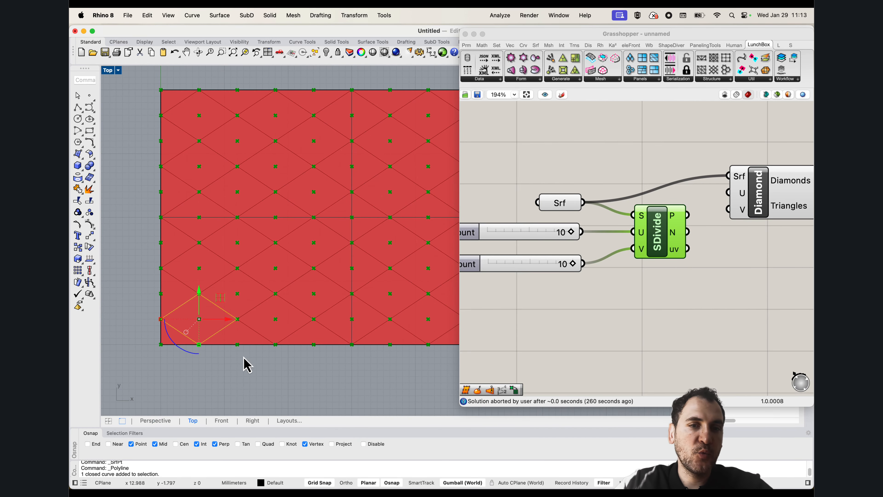
scroll(213, 322, up, 2)
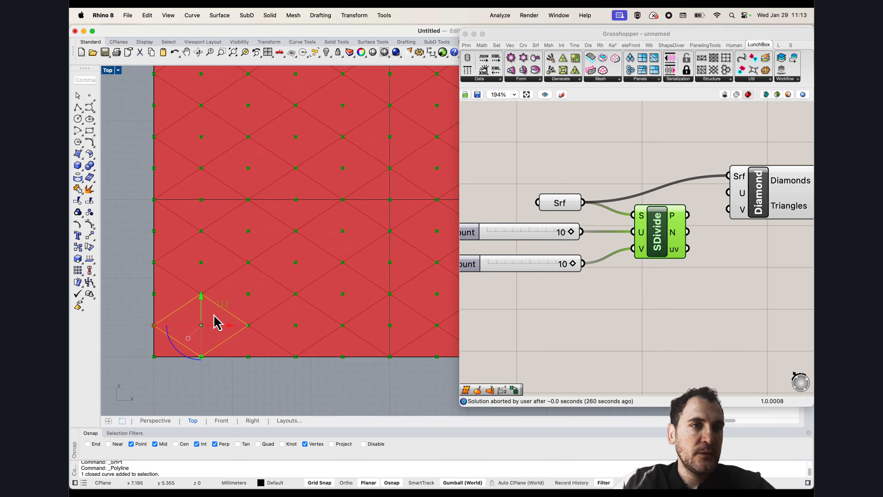
scroll(272, 266, down, 4)
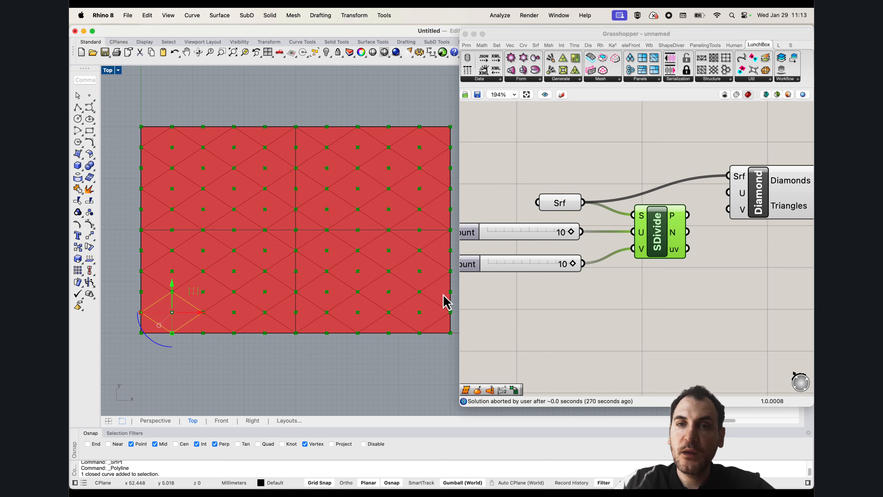
Delete the diamond polyline traced over the division points
click(231, 362)
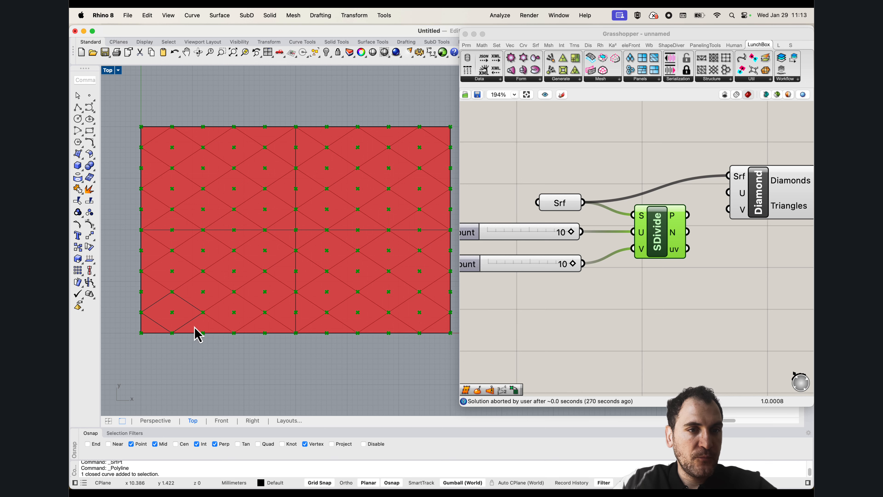
click(187, 323)
key(Delete)
Move the Diamond component and its output Srf parameter upward, leaving free canvas space beside SDivide's outputs
right_drag(658, 319, 609, 309)
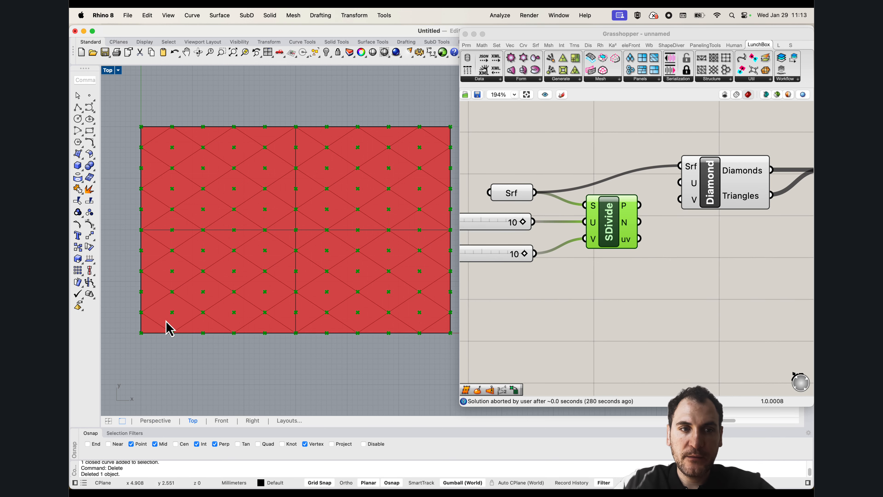
right_drag(261, 266, 276, 267)
scroll(216, 274, up, 4)
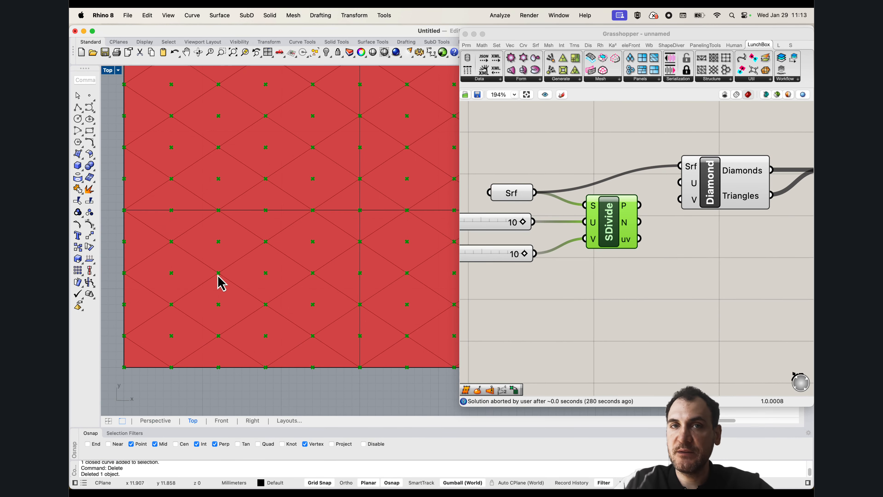
right_drag(676, 238, 602, 273)
drag(772, 236, 662, 206)
drag(657, 220, 654, 150)
Add a Point List component beside SDivide and feed it SDivide's division points
double_click(654, 245)
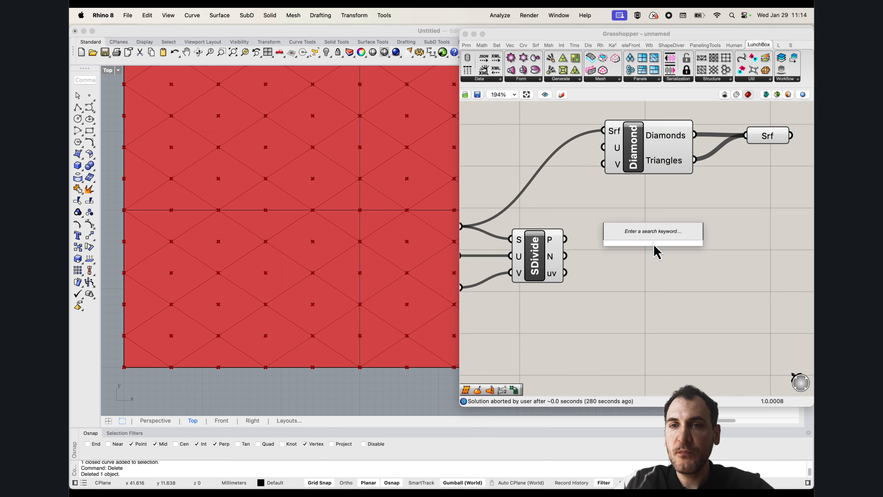
text(point list)
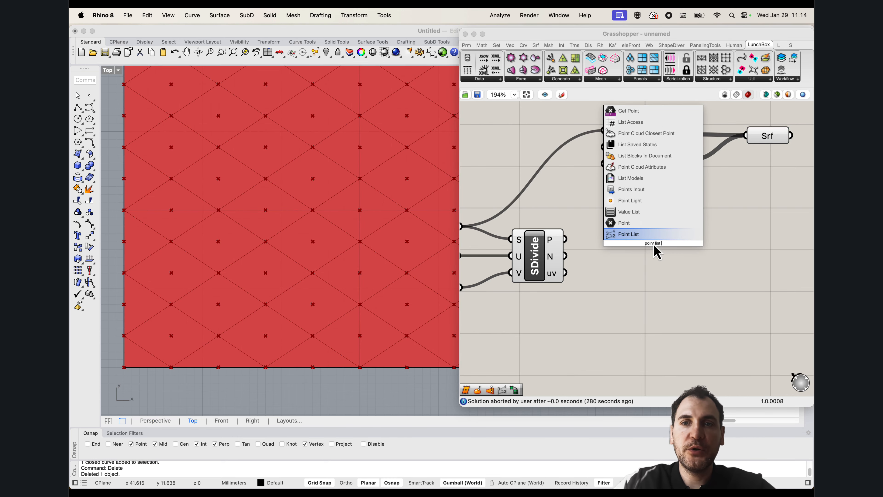
key(Return)
drag(566, 239, 708, 223)
Add a number slider for the Point List text Size and set it to 2
double_click(568, 205)
text(5)
key(Return)
drag(580, 204, 554, 211)
scroll(223, 244, up, 2)
scroll(257, 252, down, 5)
scroll(275, 278, up, 1)
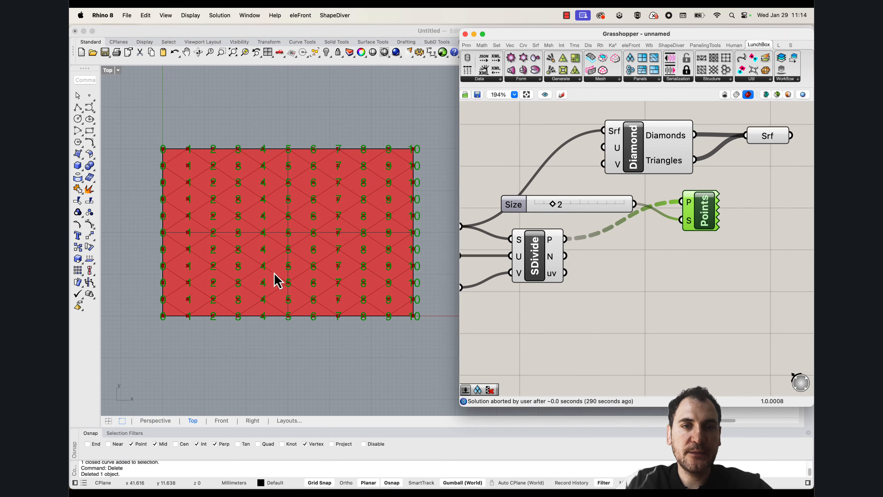
scroll(297, 284, up, 1)
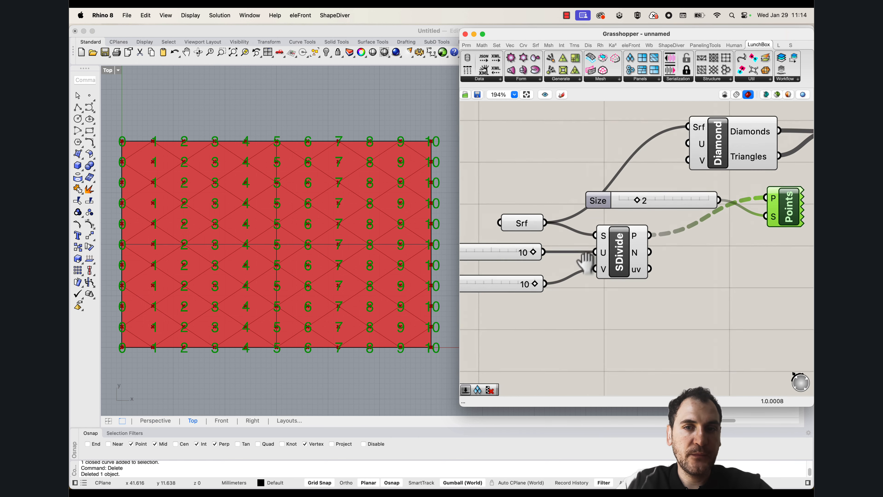
Set SDivide's U Count slider to 5
scroll(575, 287, left, 5)
mouse_move(636, 240)
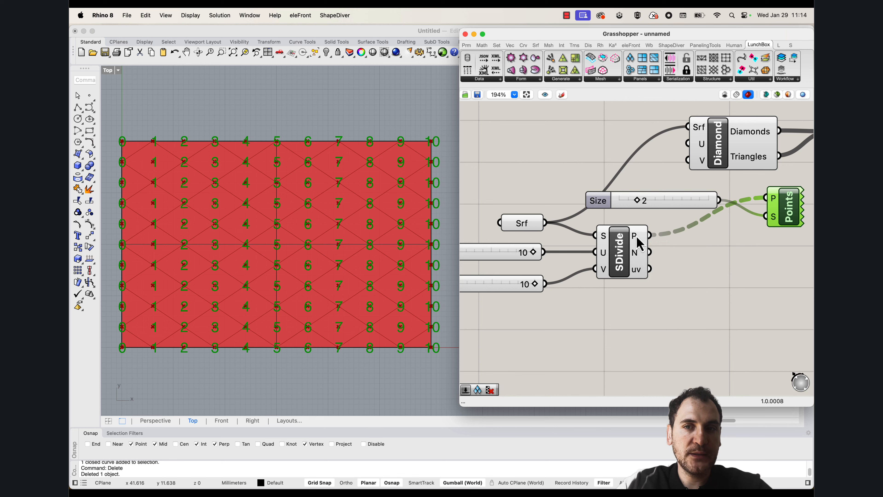
scroll(512, 251, left, 4)
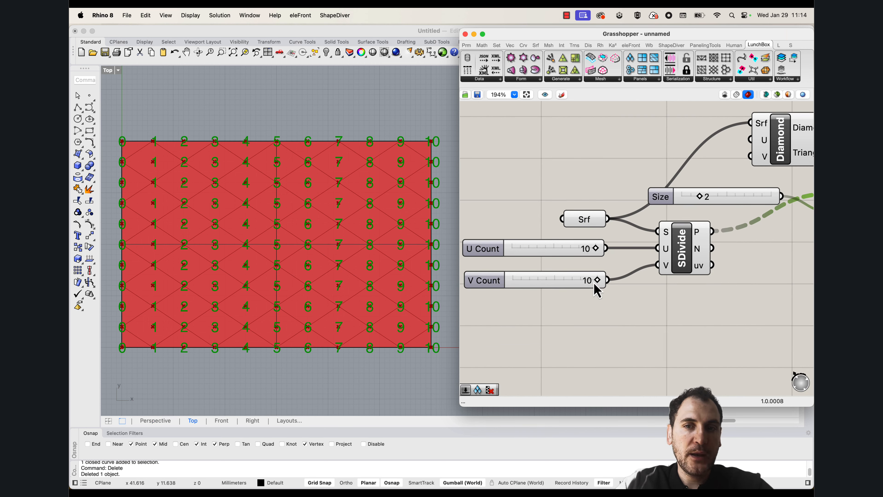
mouse_move(594, 280)
mouse_down()
mouse_move(578, 282)
mouse_move(598, 282)
mouse_up()
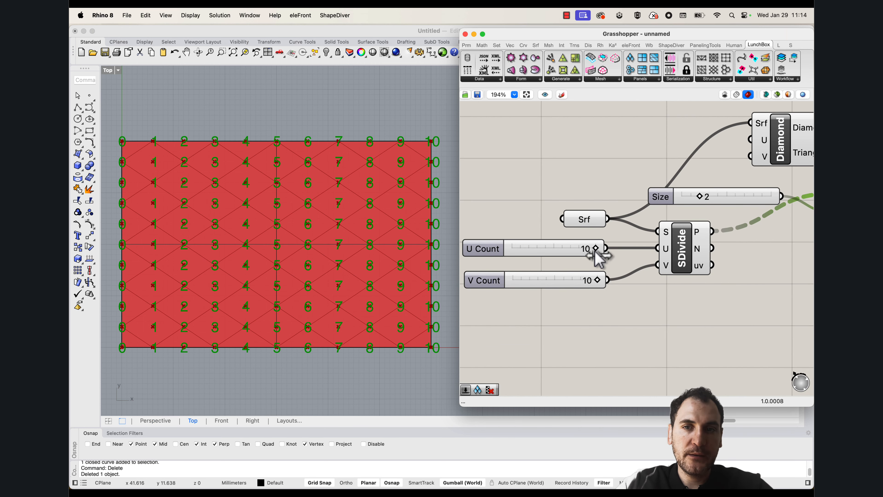
drag(595, 251, 558, 252)
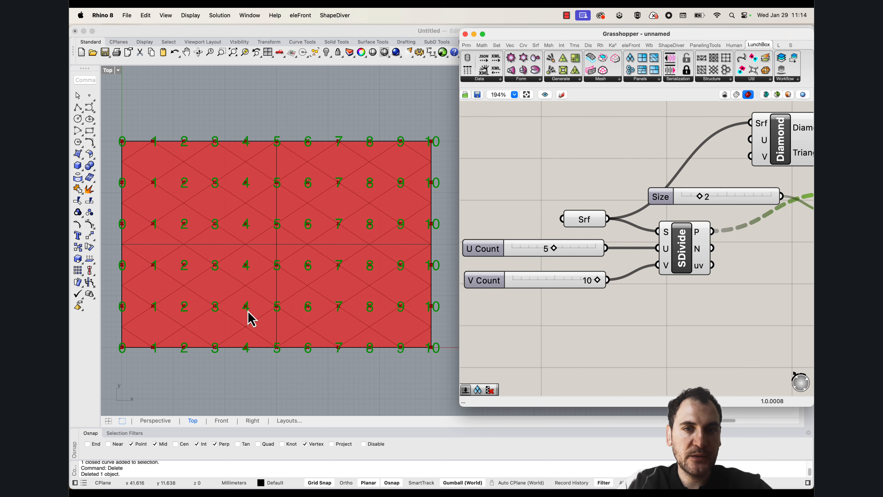
Turn off the preview of the Diamond component and its output Srf parameter
right_drag(706, 244, 626, 245)
mouse_move(619, 230)
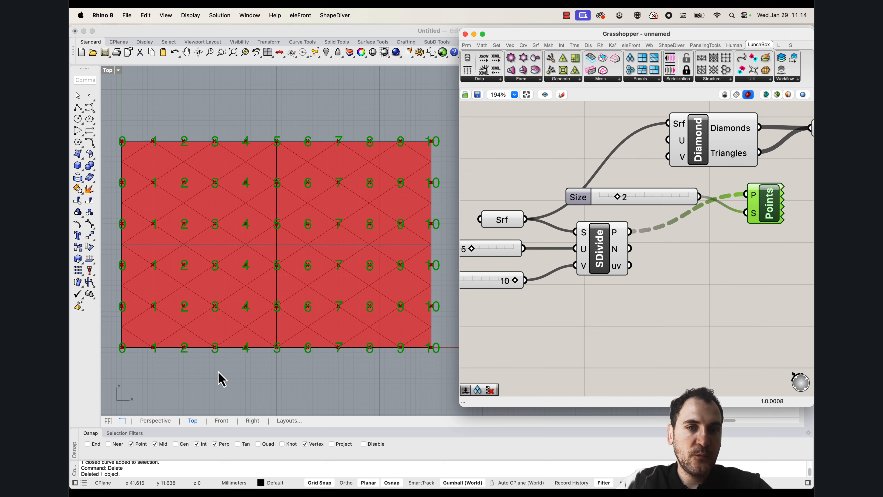
scroll(240, 300, up, 5)
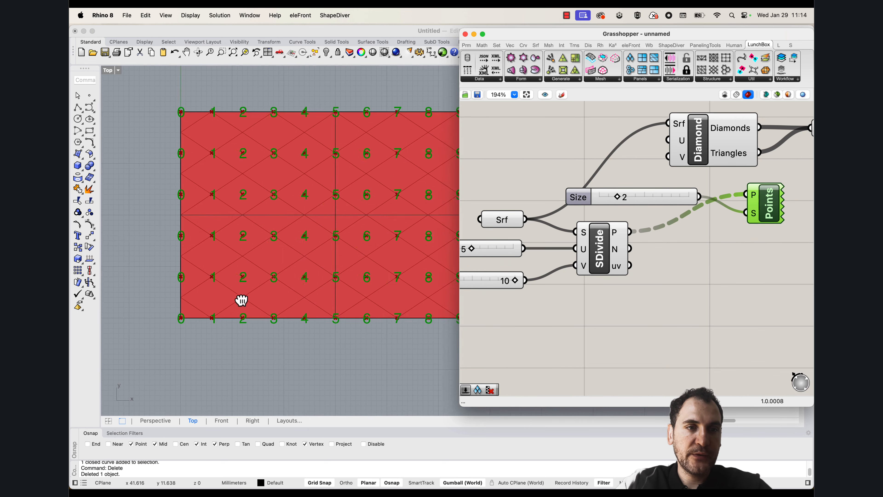
right_drag(554, 259, 588, 280)
right_drag(687, 216, 566, 261)
right_click(620, 198)
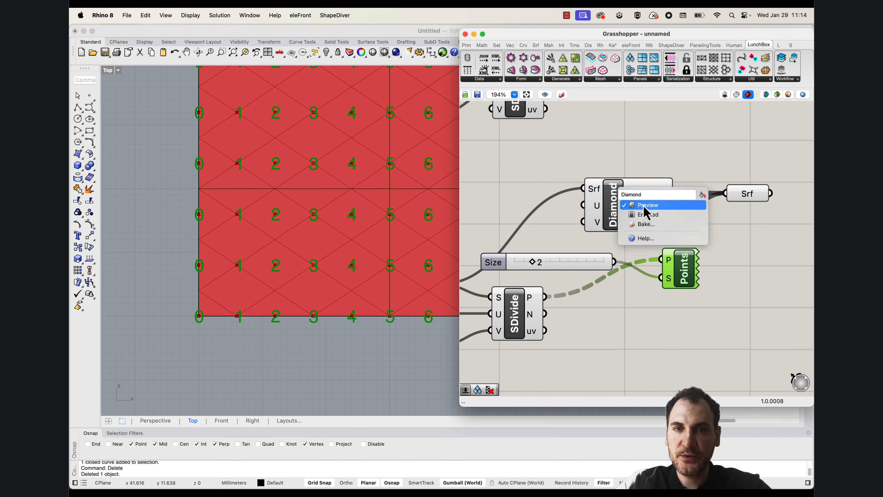
click(637, 203)
click(742, 192)
right_click(742, 193)
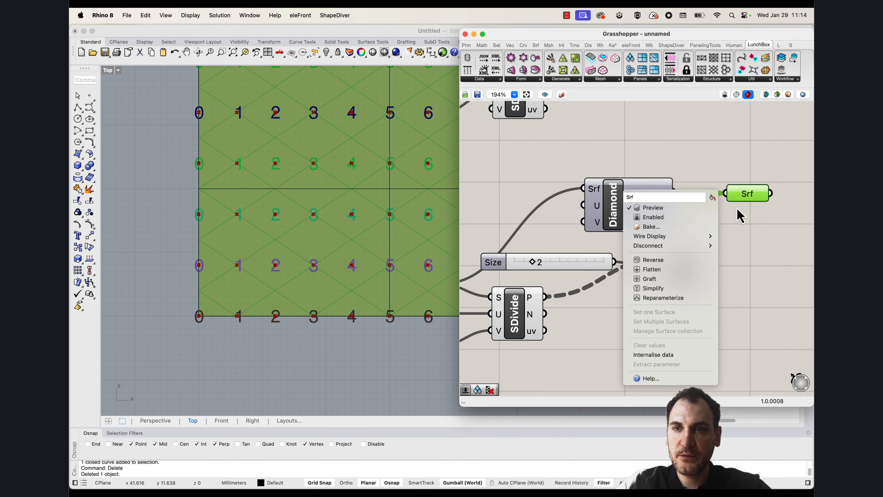
click(691, 207)
Trace the diamond nearest the origin corner with a closed polyline through bottom-row point 1, second-row points 2 and 0, and third-row point 1
scroll(262, 266, down, 3)
scroll(254, 292, up, 5)
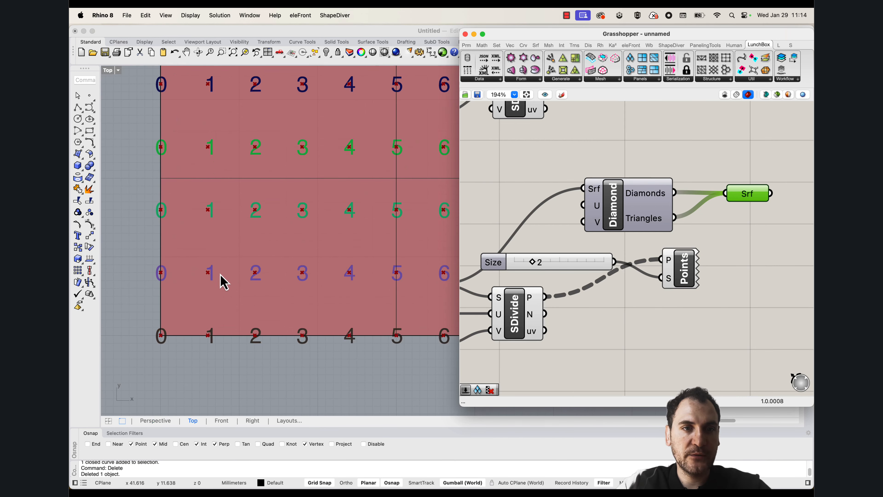
scroll(182, 237, down, 3)
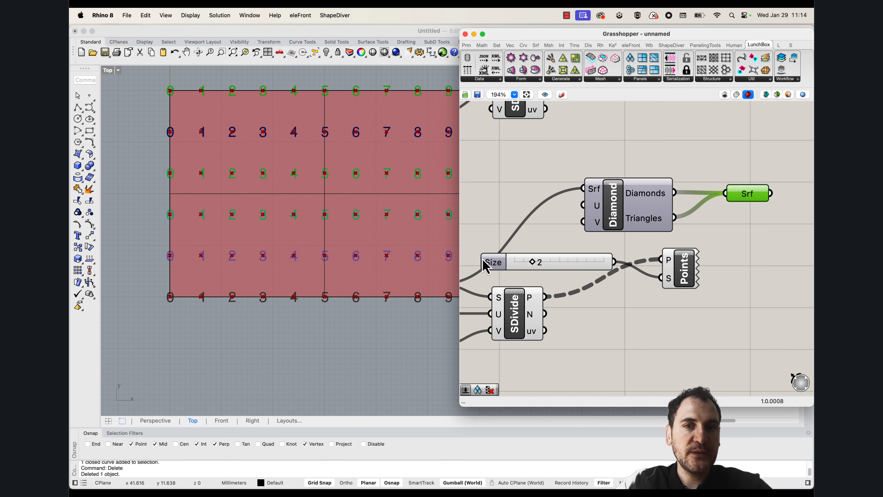
scroll(205, 266, up, 3)
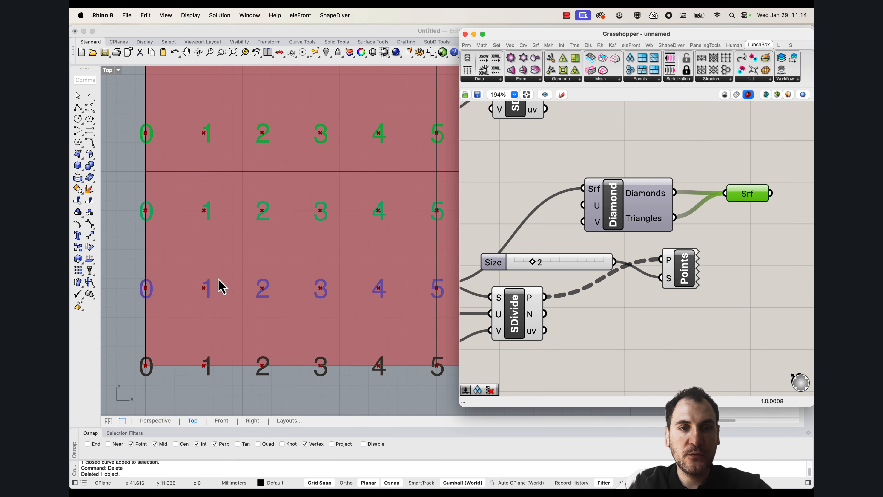
right_drag(218, 278, 241, 272)
scroll(260, 248, down, 3)
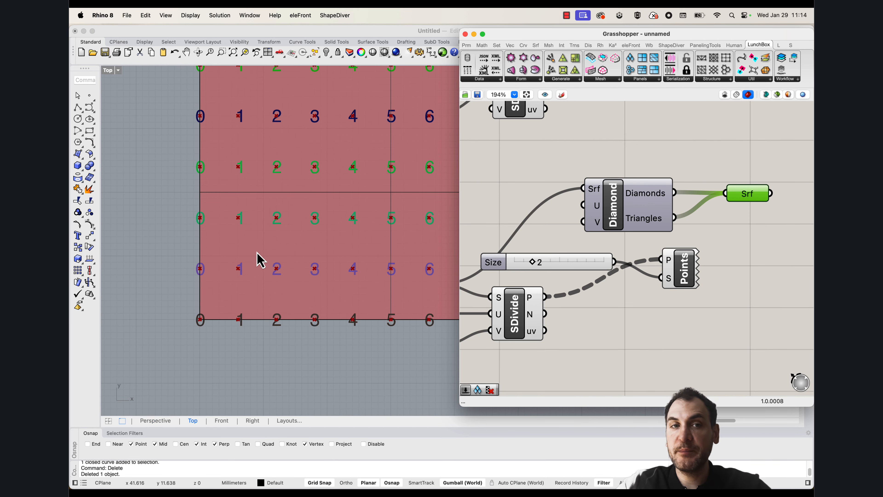
click(78, 131)
scroll(246, 336, up, 3)
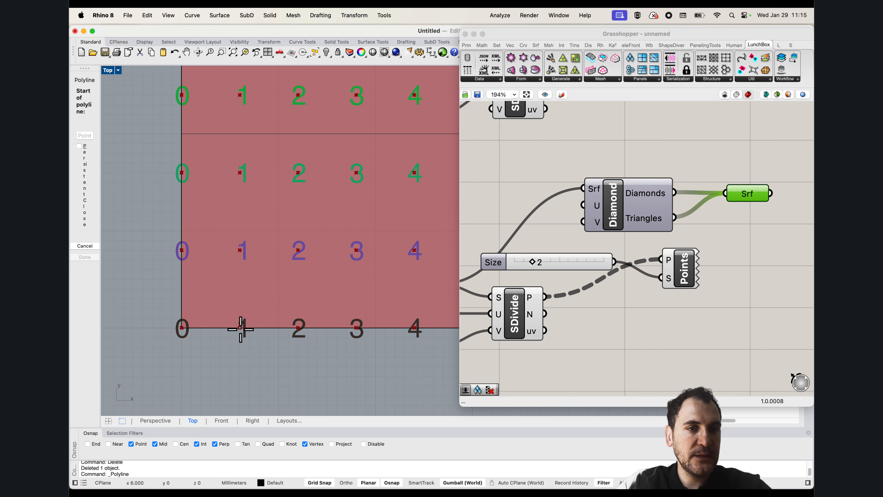
click(240, 327)
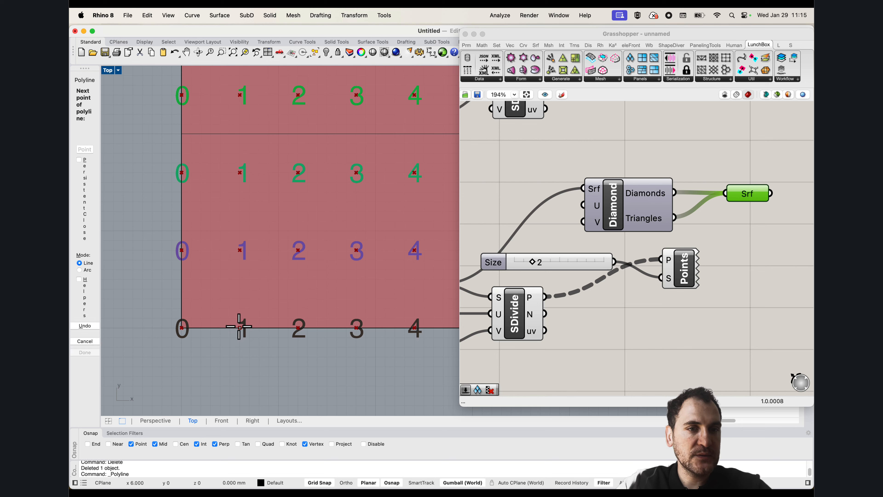
click(298, 250)
click(240, 173)
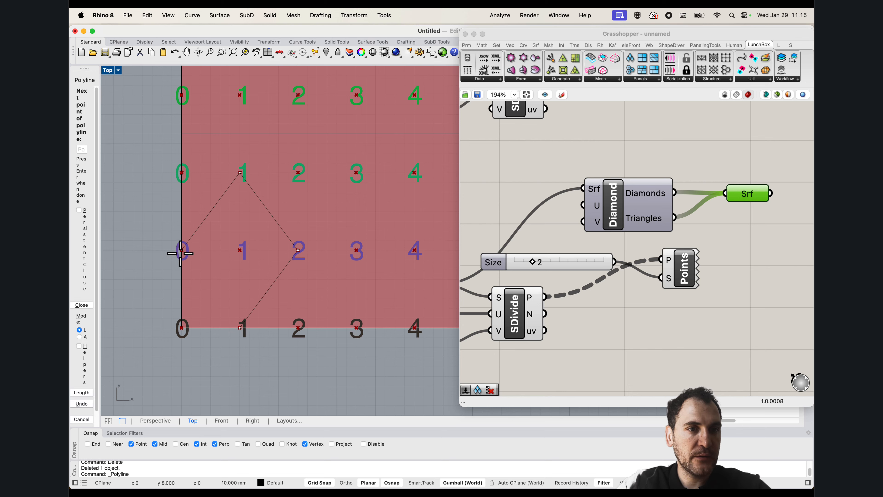
key(c)
click(264, 296)
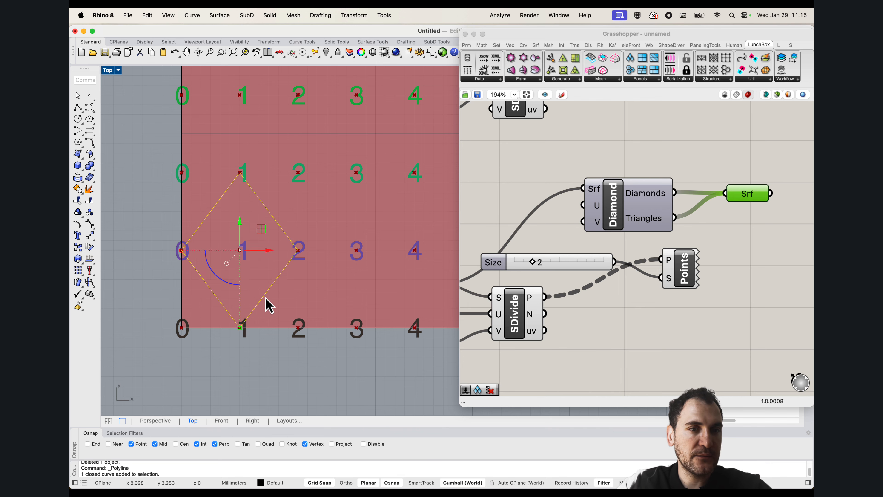
Copy the traced diamond eight times across the numbered points, forming three staggered rows of three diamonds
scroll(232, 260, down, 4)
text(copy)
key(Return)
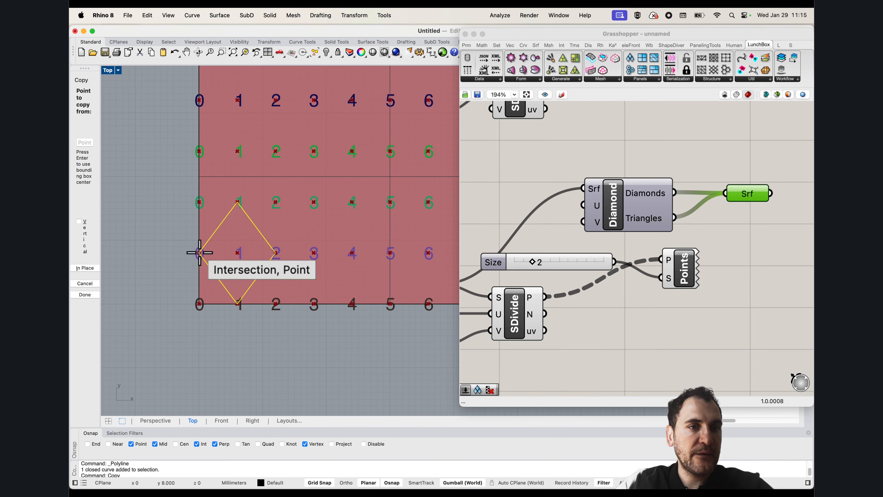
click(199, 253)
click(276, 253)
click(352, 253)
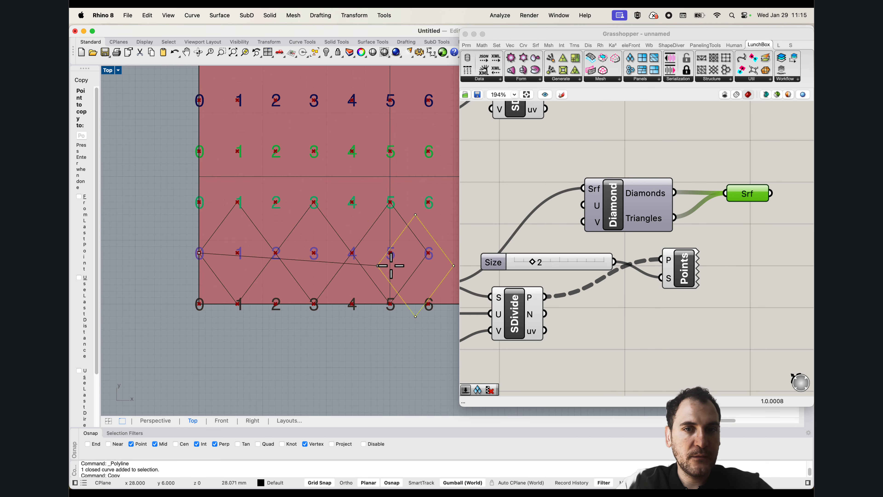
right_drag(318, 256, 255, 274)
click(176, 220)
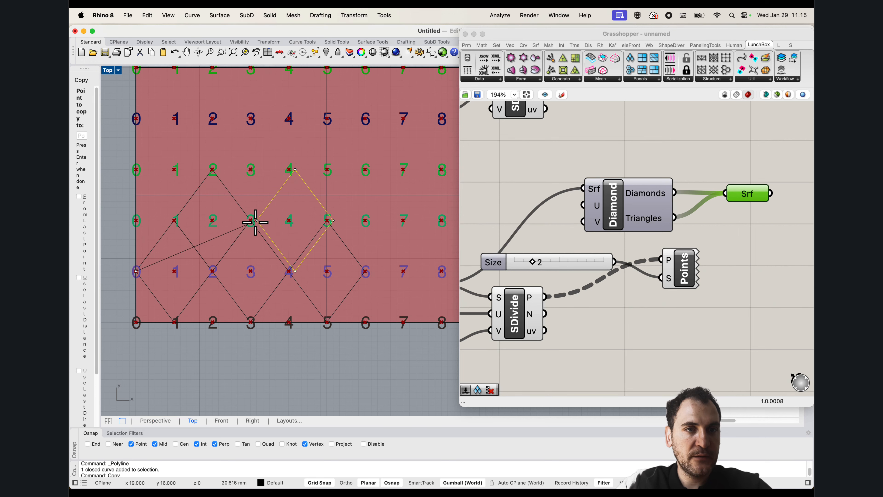
click(252, 220)
click(327, 220)
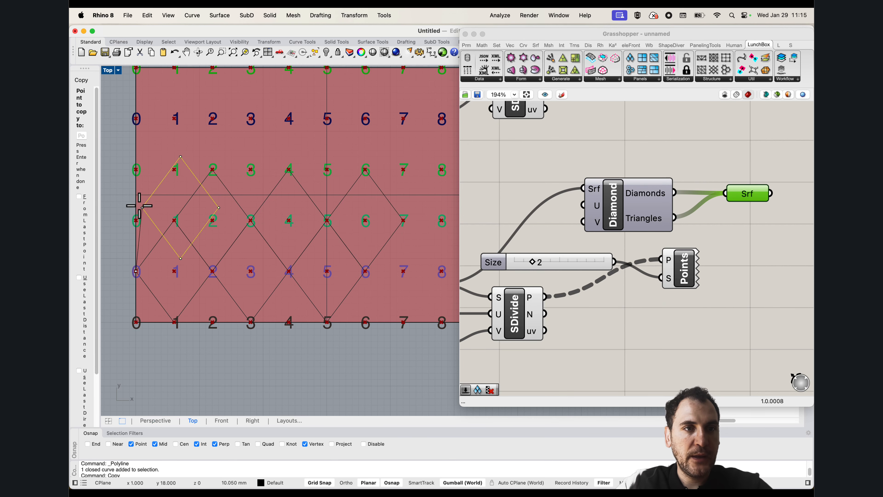
click(137, 170)
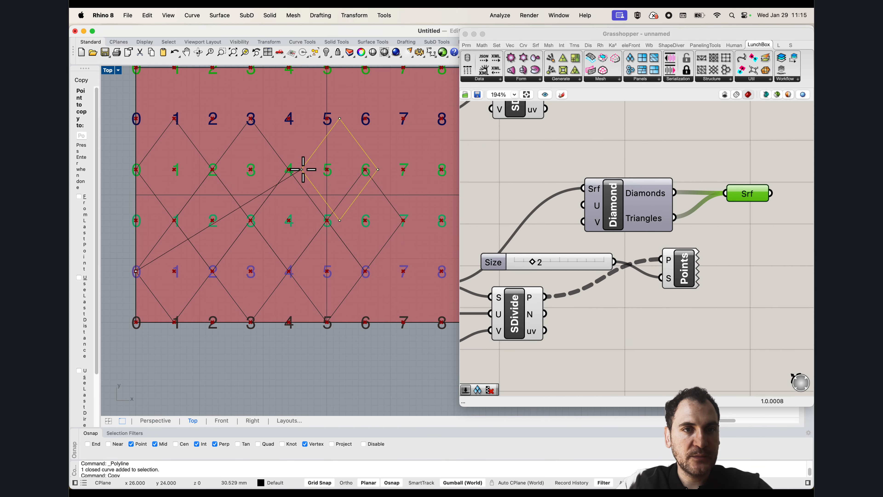
scroll(301, 173, down, 2)
key(Escape)
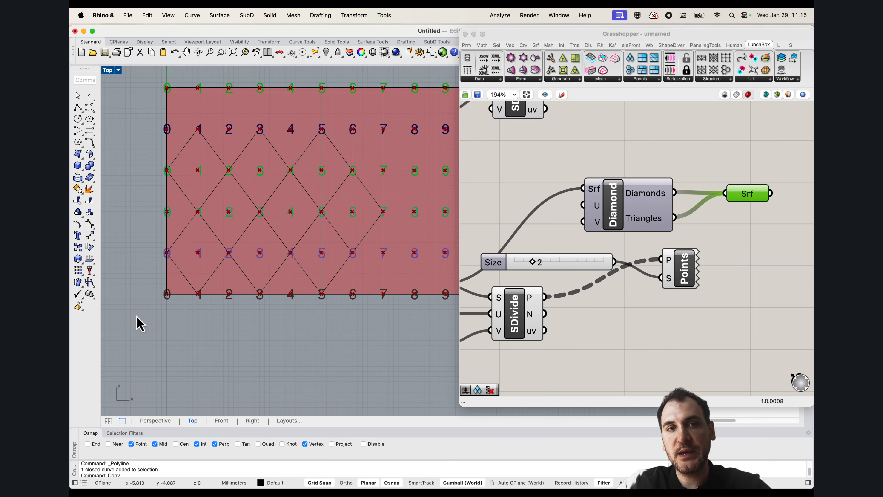
Delete the eight copied diamonds, keeping only the original one at the surface's origin corner
drag(136, 322, 339, 159)
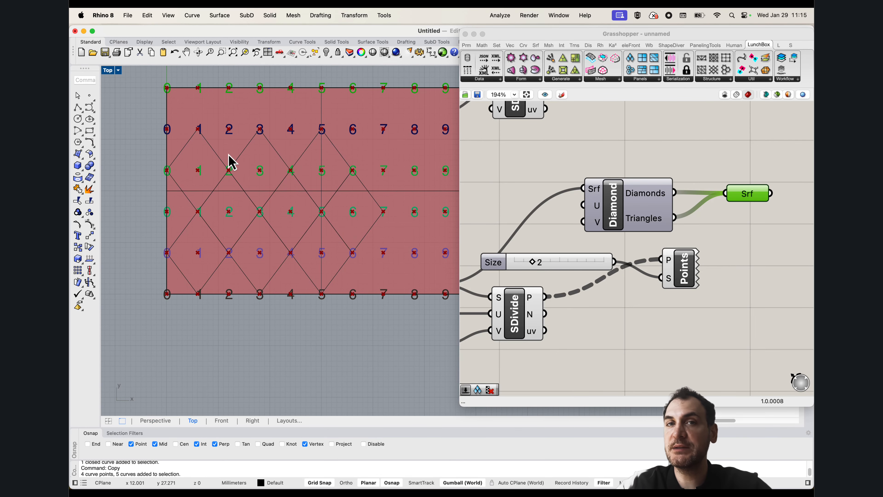
scroll(172, 244, up, 5)
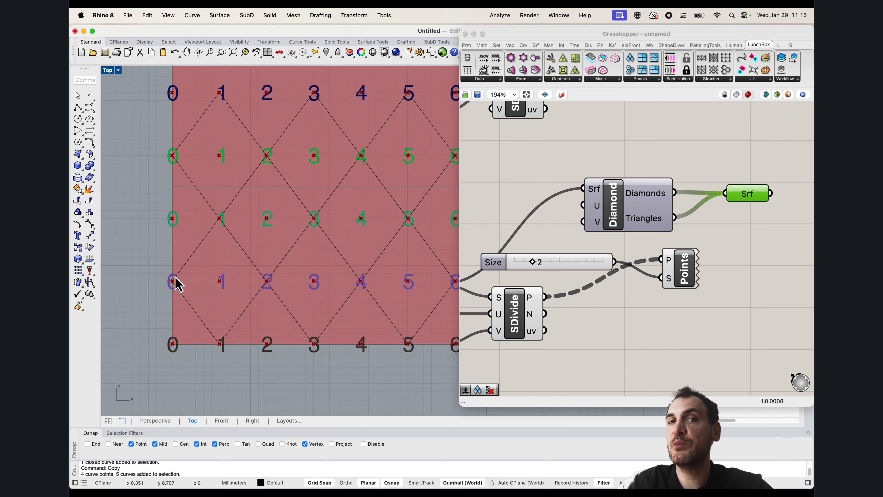
scroll(206, 282, down, 8)
drag(225, 341, 363, 189)
scroll(258, 222, up, 4)
key(Delete)
right_drag(195, 261, 214, 262)
click(230, 254)
key(Escape)
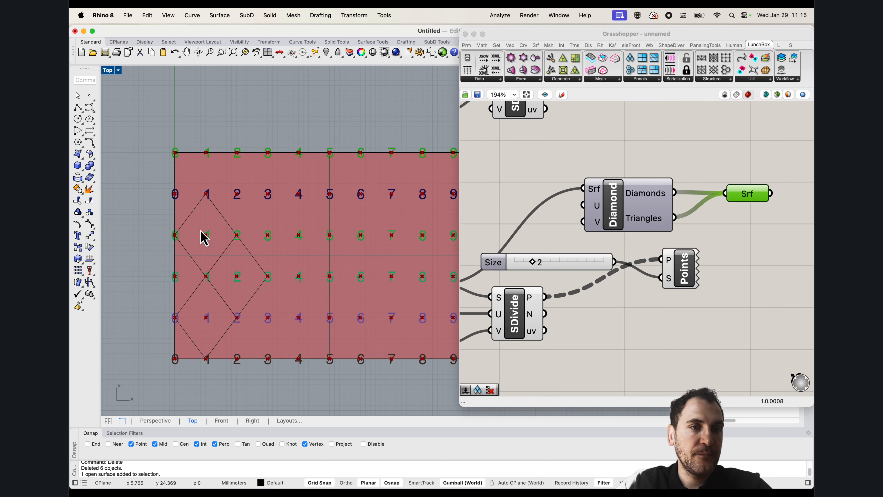
drag(152, 180, 285, 333)
key(Delete)
right_drag(237, 332, 260, 300)
Add a Cull Pattern component to the canvas near the SDivide component
right_drag(646, 267, 597, 248)
double_click(576, 316)
right_drag(298, 330, 229, 331)
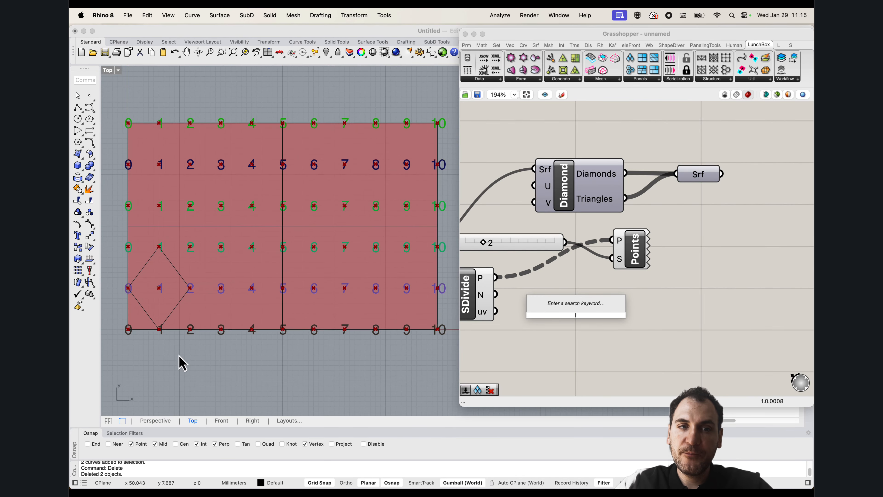
right_drag(178, 356, 188, 358)
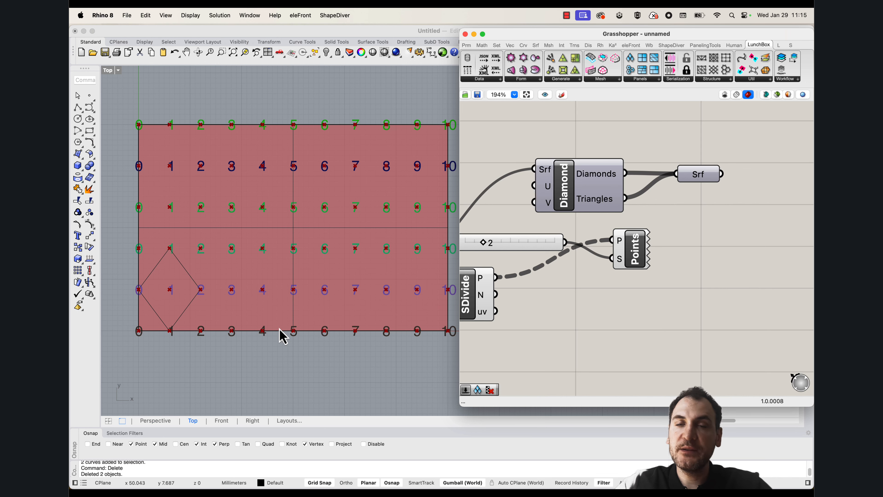
right_drag(257, 360, 244, 369)
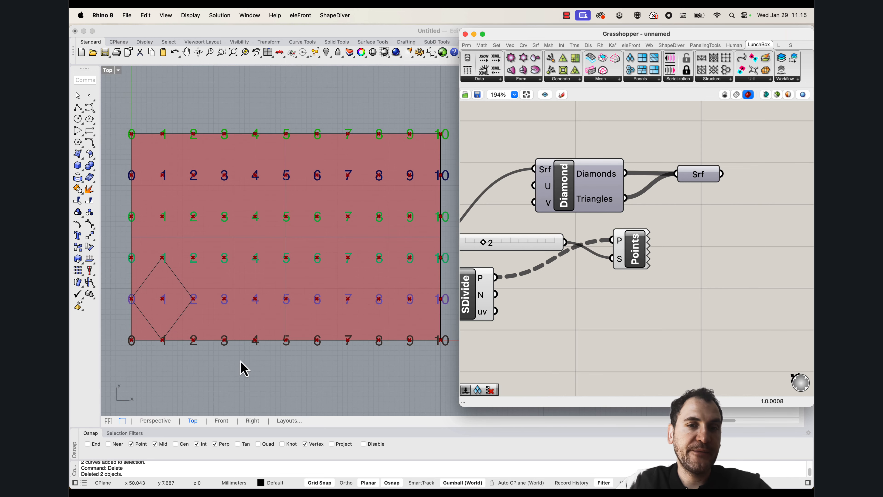
scroll(226, 350, up, 5)
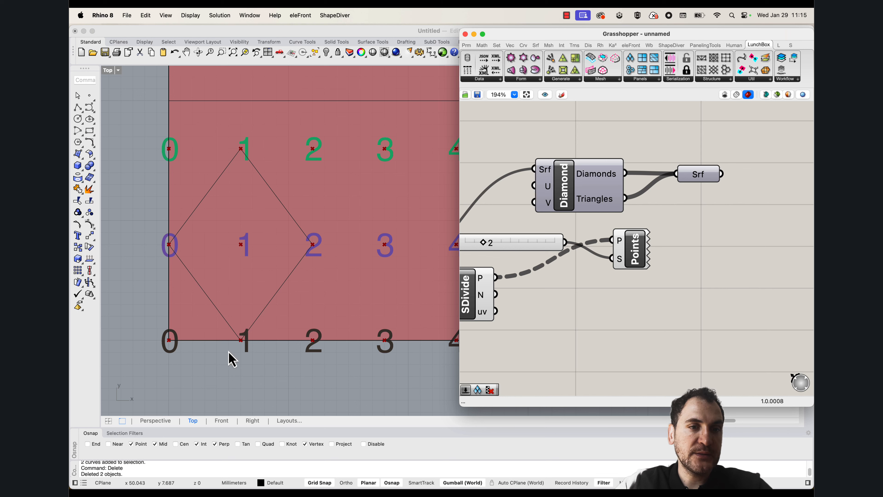
scroll(227, 316, down, 5)
double_click(563, 315)
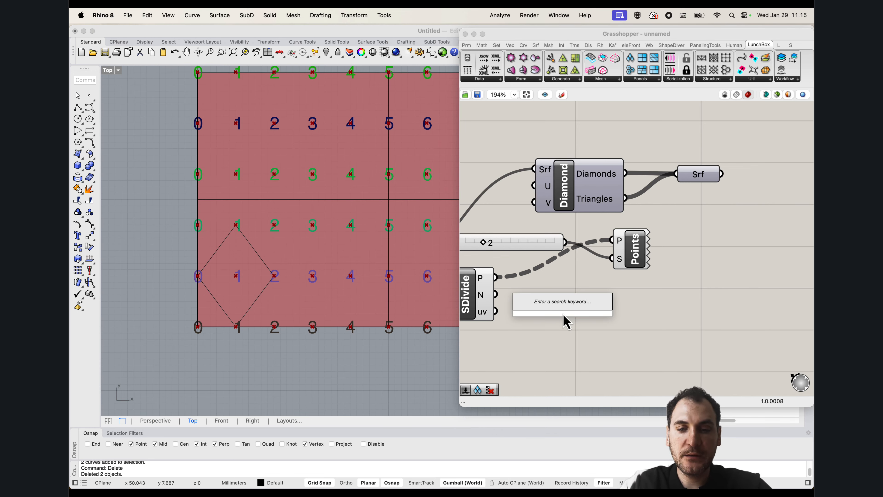
text(cull pa)
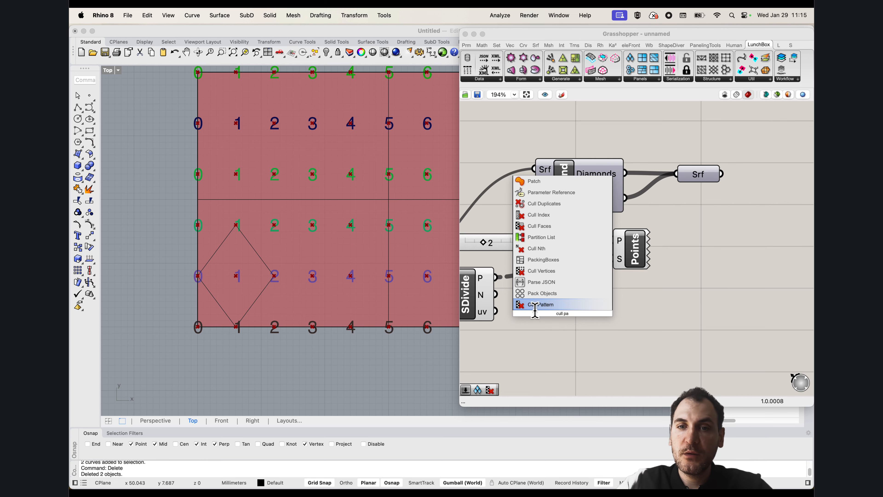
click(536, 307)
drag(568, 321, 607, 331)
right_drag(539, 318, 581, 274)
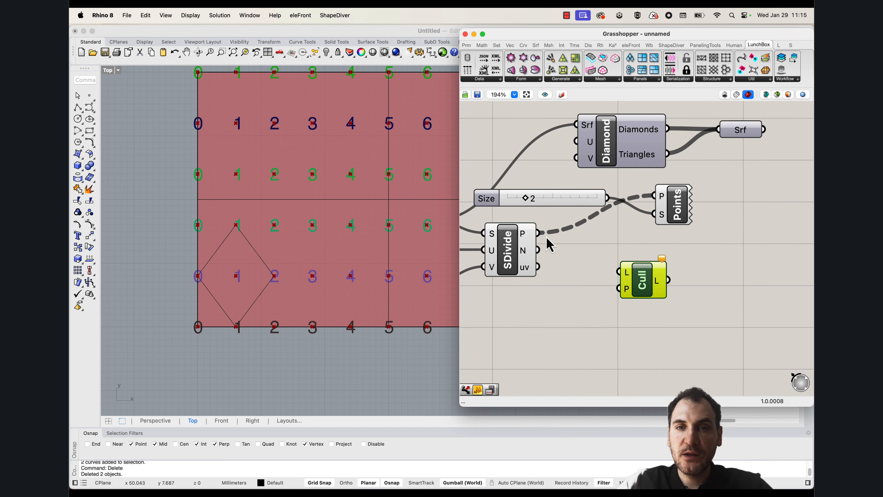
Connect the SDivide points output to the Cull Pattern component's list input
click(535, 240)
scroll(242, 327, down, 3)
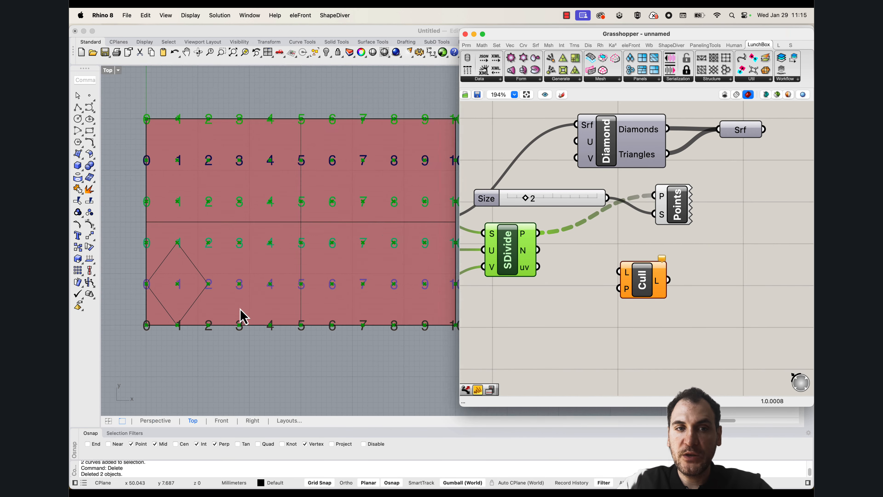
scroll(242, 315, down, 1)
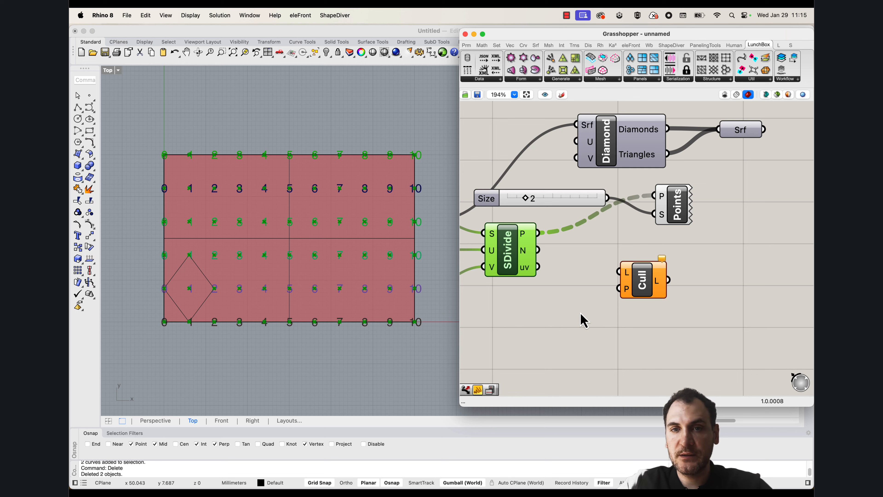
drag(538, 233, 619, 271)
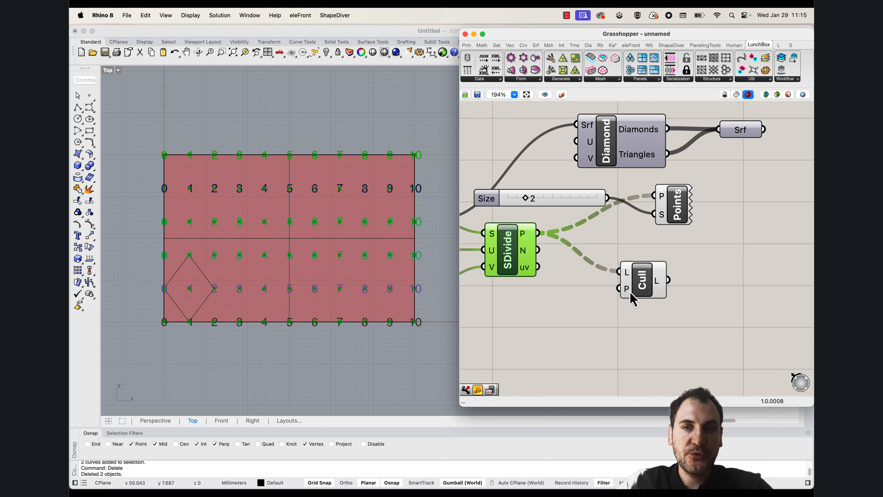
Add an empty panel to the canvas below the SDivide component
double_click(544, 315)
text(panel)
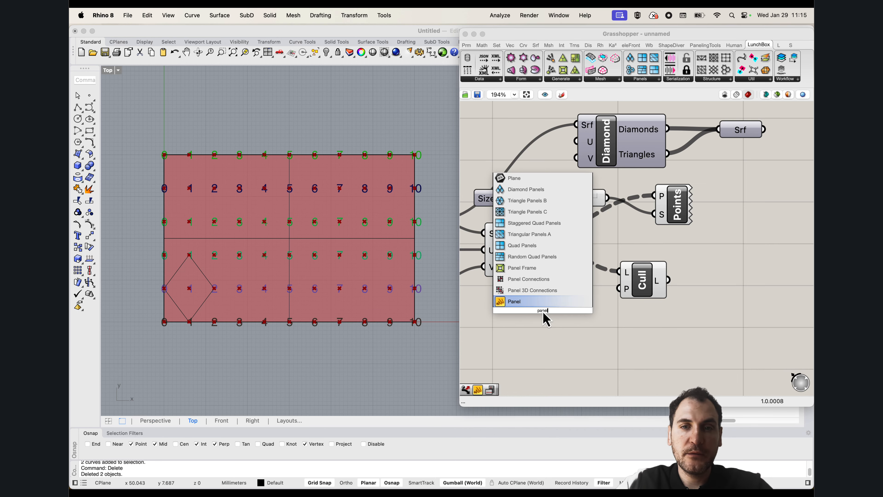
click(526, 302)
scroll(528, 315, left, 2)
scroll(170, 334, up, 5)
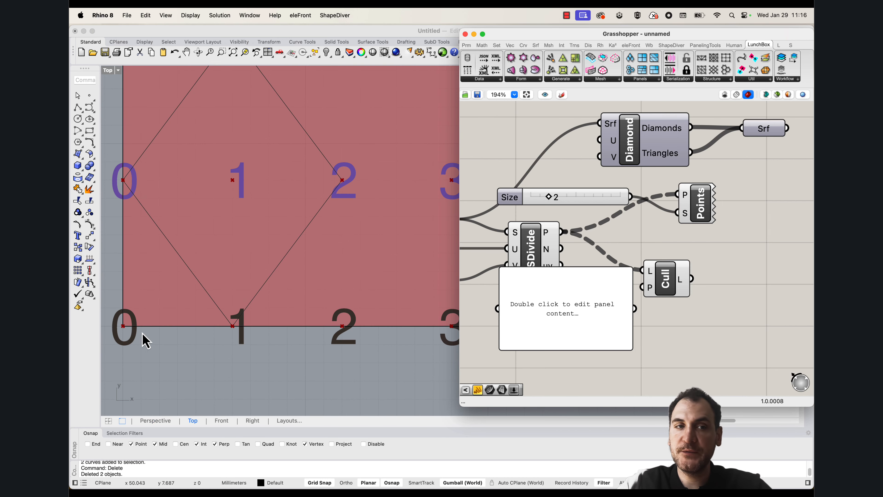
scroll(218, 323, down, 3)
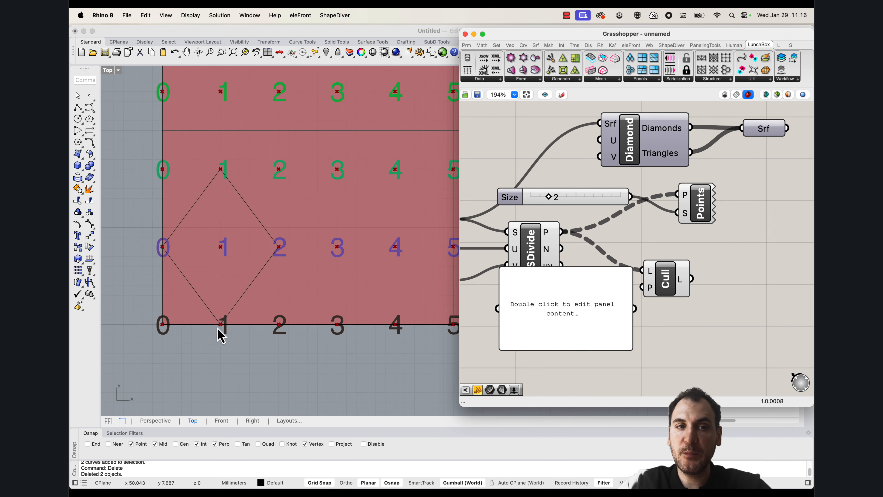
scroll(220, 332, up, 1)
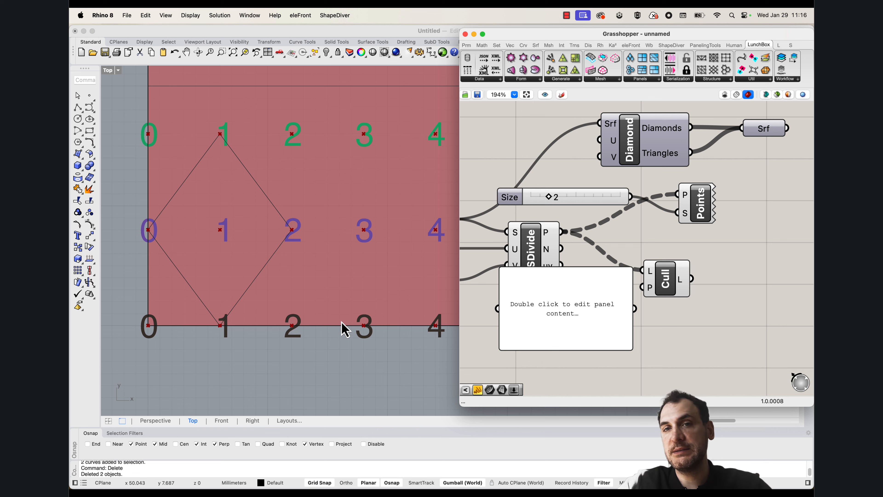
drag(564, 301, 581, 326)
scroll(570, 279, down, 2)
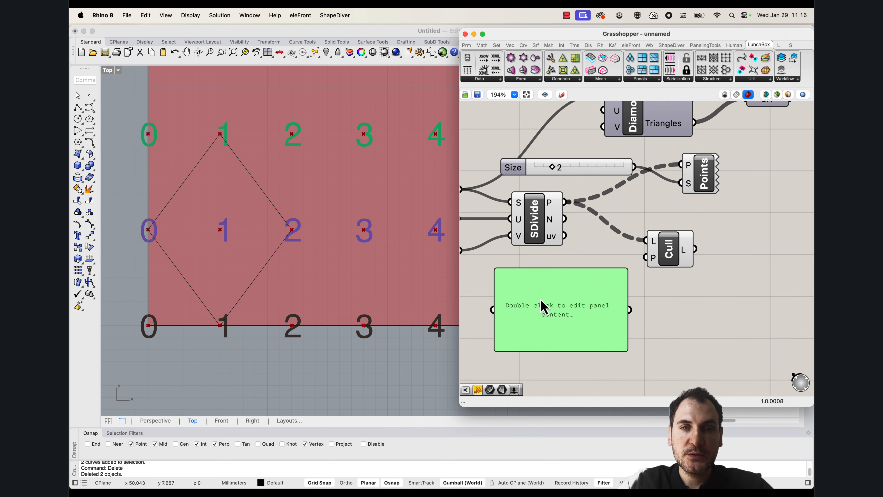
Enter False and True on separate lines in the panel and turn off its multiline data option
double_click(543, 307)
text(False)
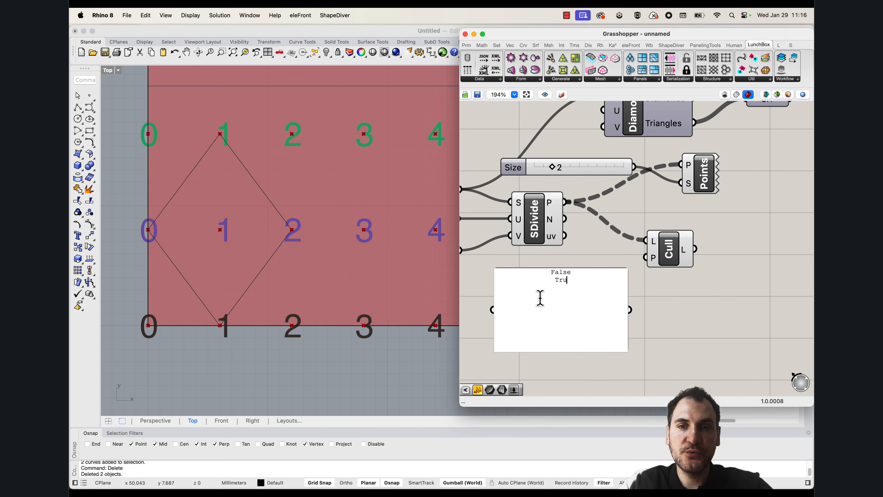
click(716, 318)
right_click(551, 307)
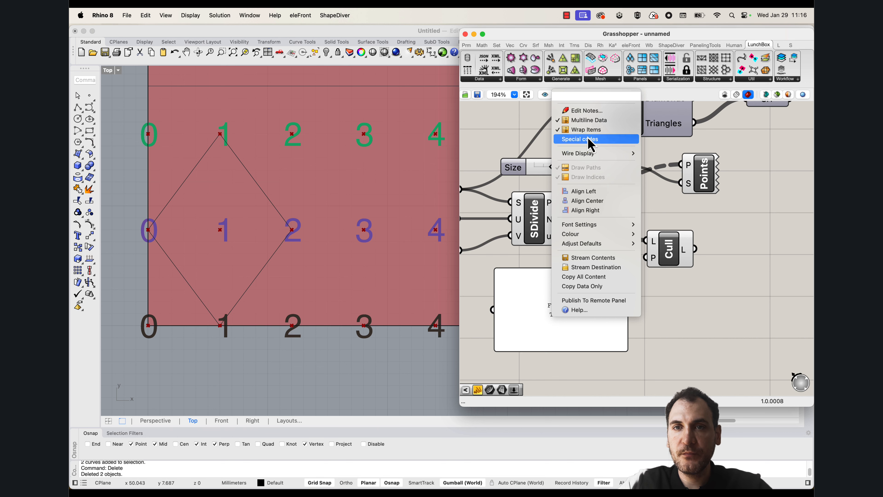
click(589, 121)
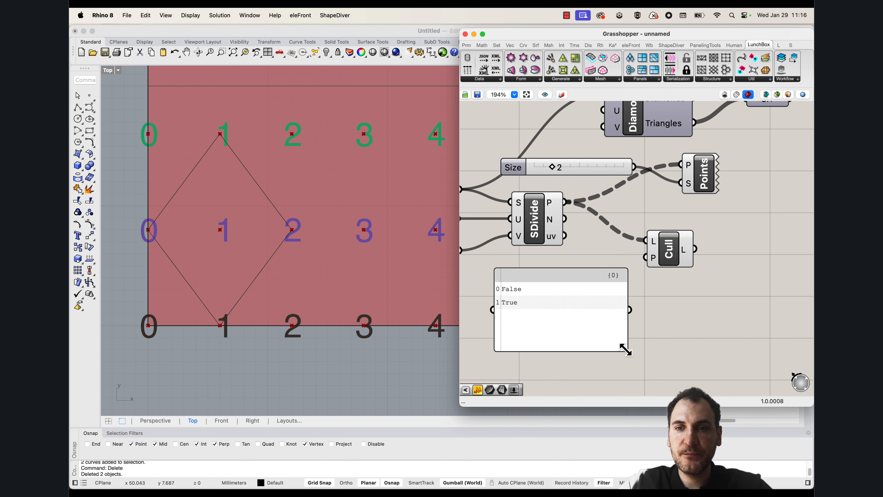
Shrink the False/True panel, connect it to the Cull component's pattern input, and check the culled points on the surface
drag(626, 350, 645, 257)
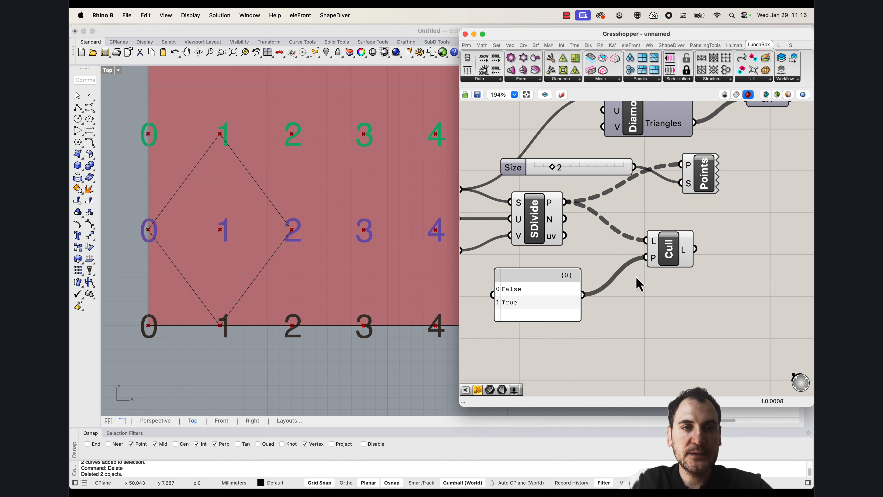
click(678, 256)
scroll(200, 280, down, 5)
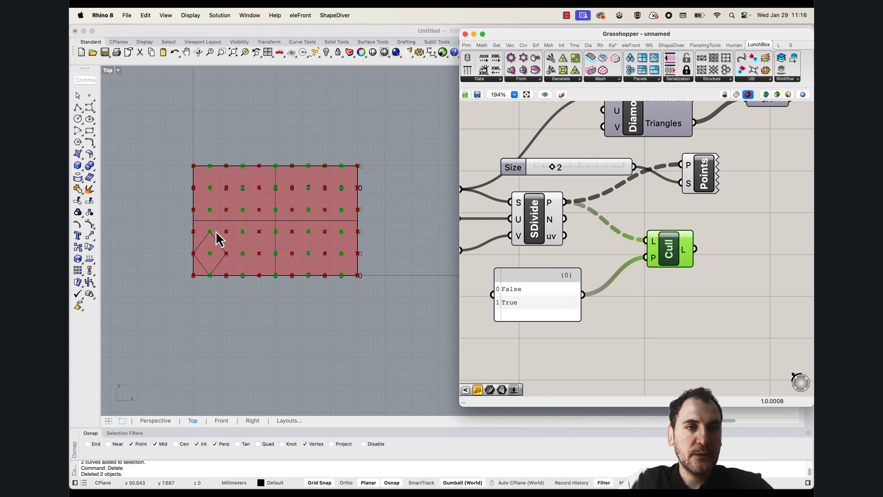
scroll(217, 239, up, 4)
Add a Sphere component and connect the Cull output to its base input, highlighting the kept points
click(709, 266)
double_click(751, 246)
text(sple)
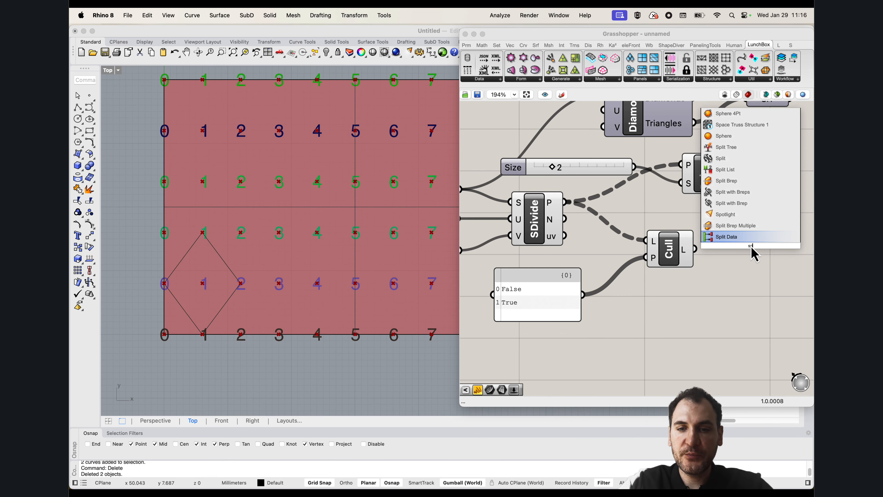
click(723, 237)
drag(694, 249, 741, 240)
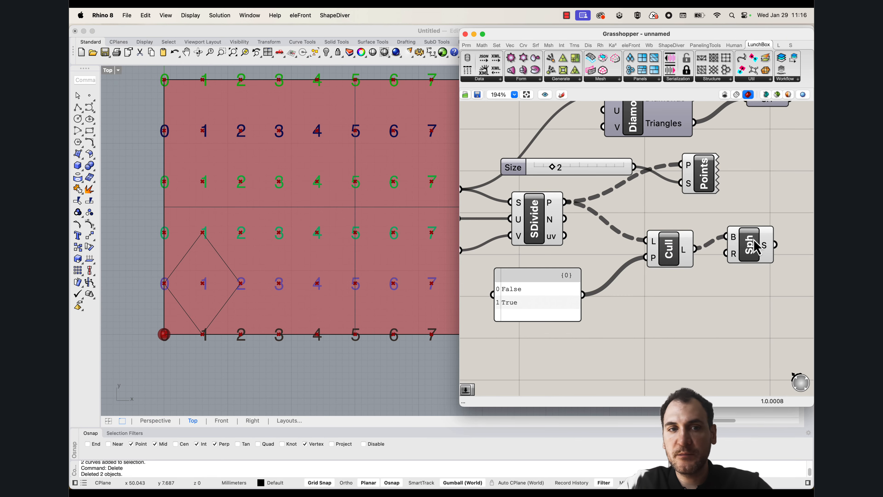
click(680, 300)
click(766, 242)
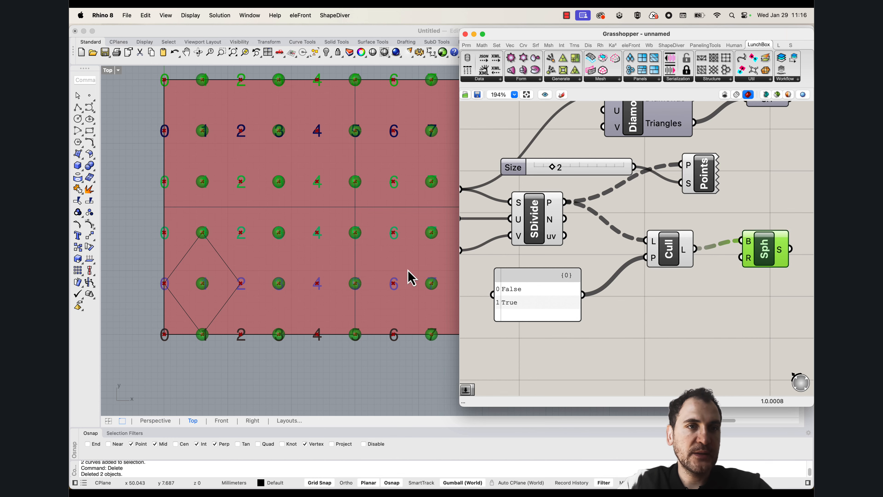
Examine how the sphere-marked points in each row relate to the corners of the traced diamond
right_drag(249, 317, 246, 331)
scroll(169, 358, up, 3)
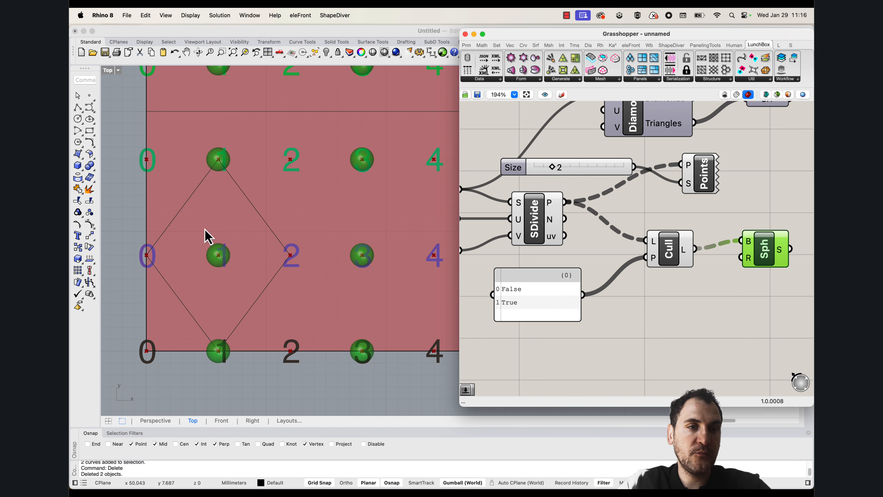
scroll(208, 297, down, 3)
right_drag(279, 244, 243, 305)
scroll(195, 240, down, 3)
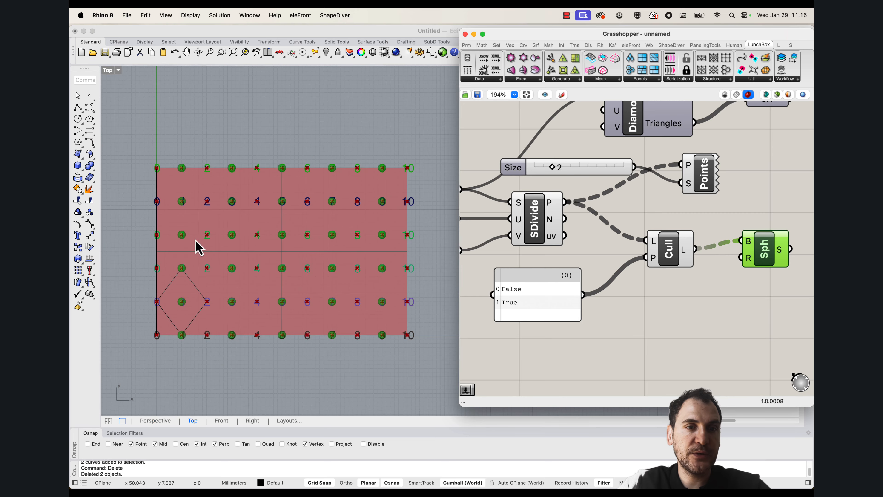
scroll(182, 326, up, 5)
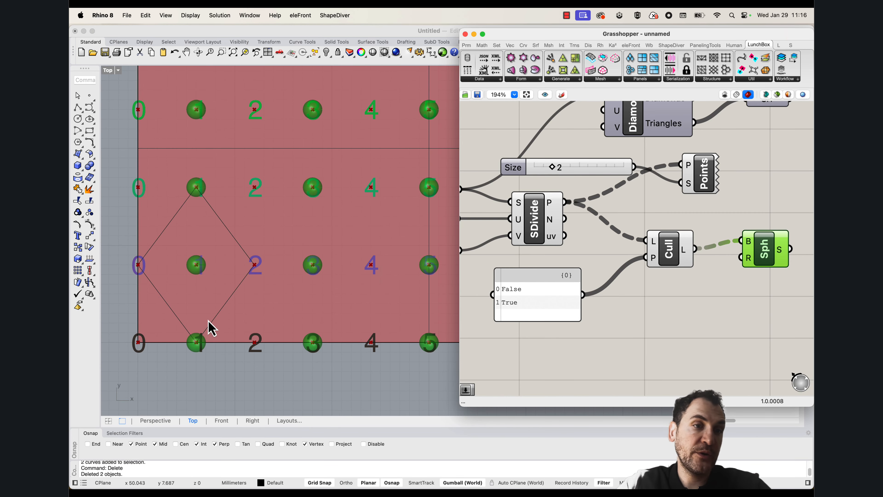
scroll(209, 338, down, 3)
scroll(168, 355, up, 3)
scroll(208, 343, down, 3)
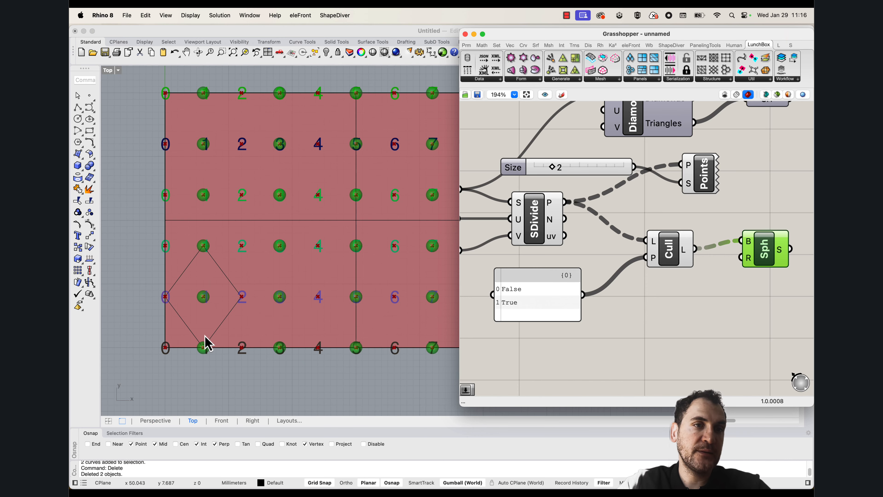
right_drag(214, 317, 202, 337)
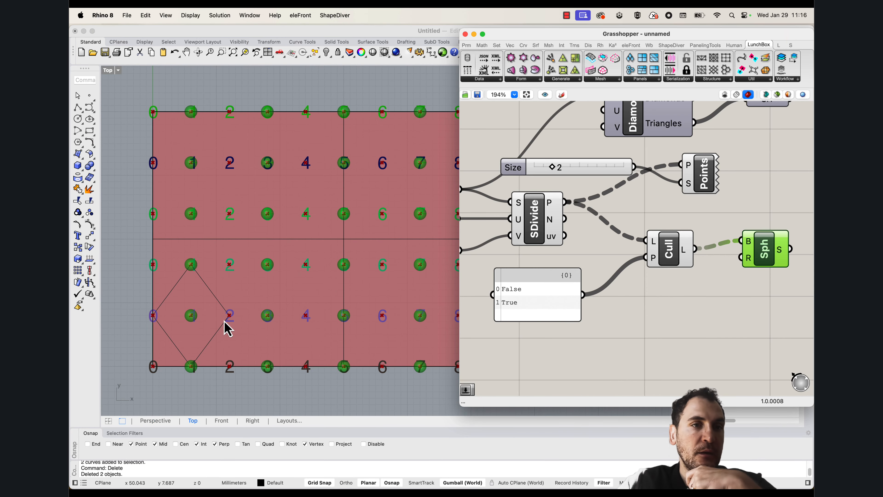
right_drag(685, 313, 606, 305)
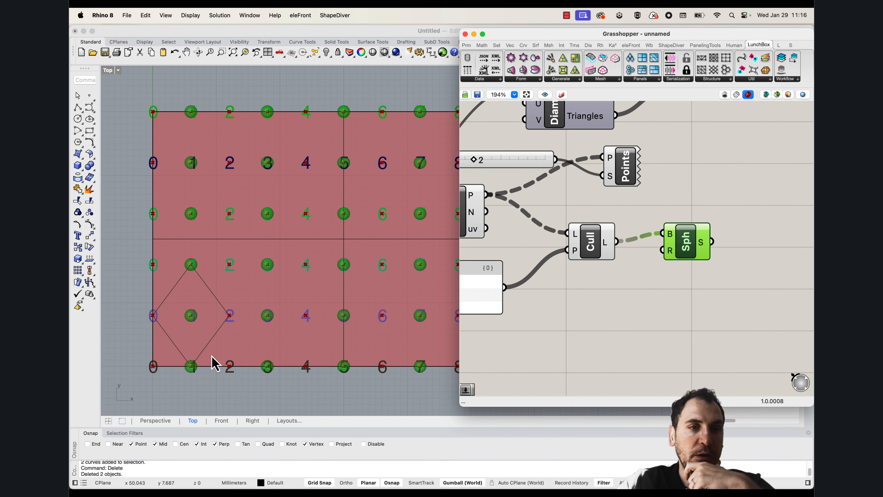
scroll(165, 361, down, 3)
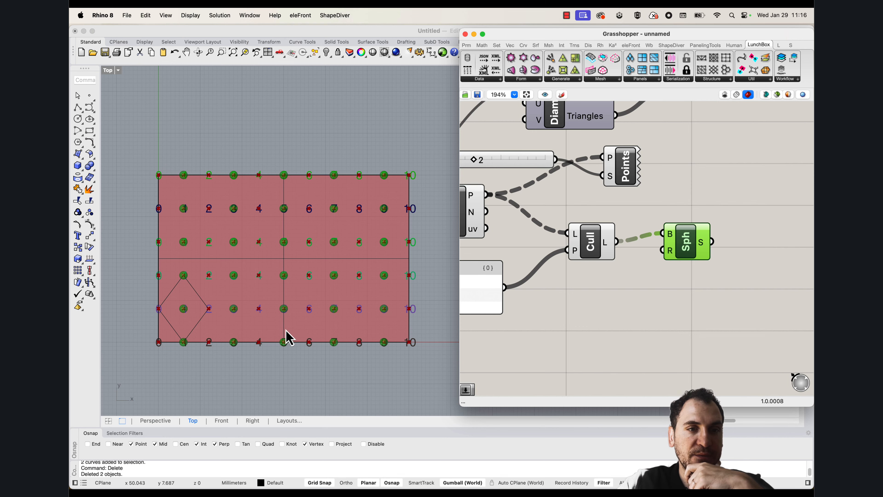
Copy the traced diamond four times along the second row of points, from point 0 to points 2, 4, 6 and 8
scroll(286, 330, up, 2)
click(178, 328)
text(copy)
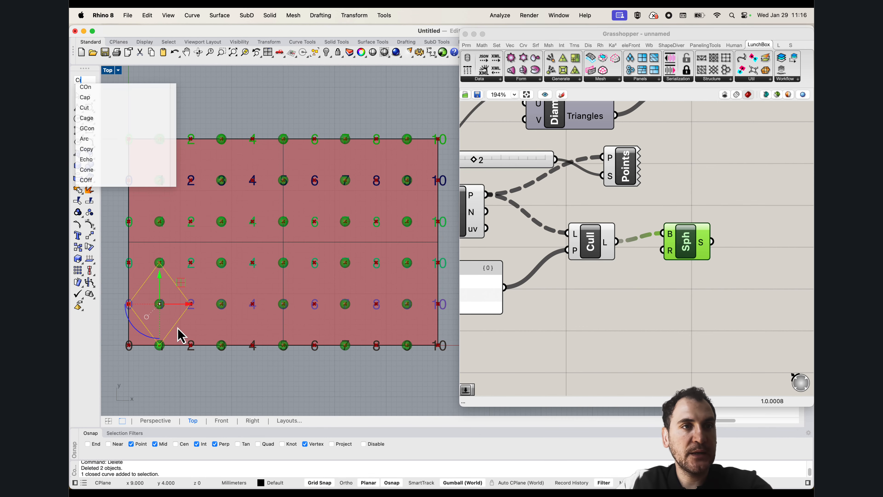
key(Return)
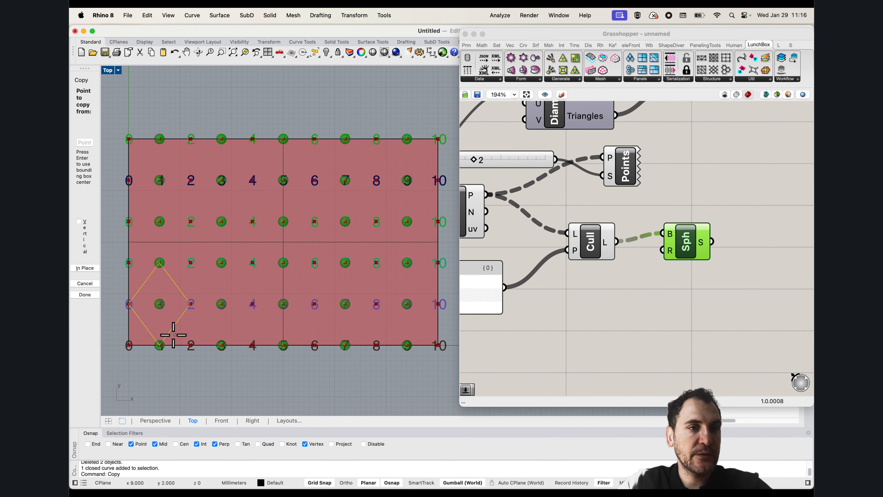
click(128, 304)
click(191, 303)
click(253, 303)
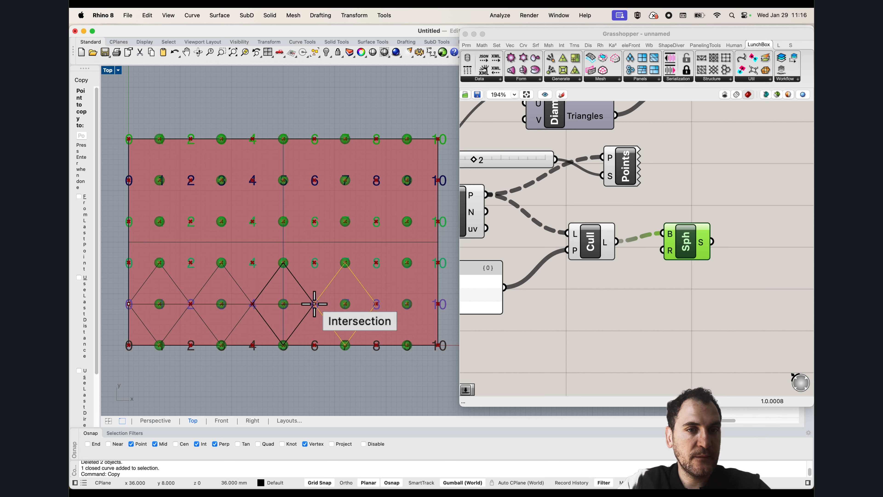
click(315, 304)
click(377, 304)
key(Return)
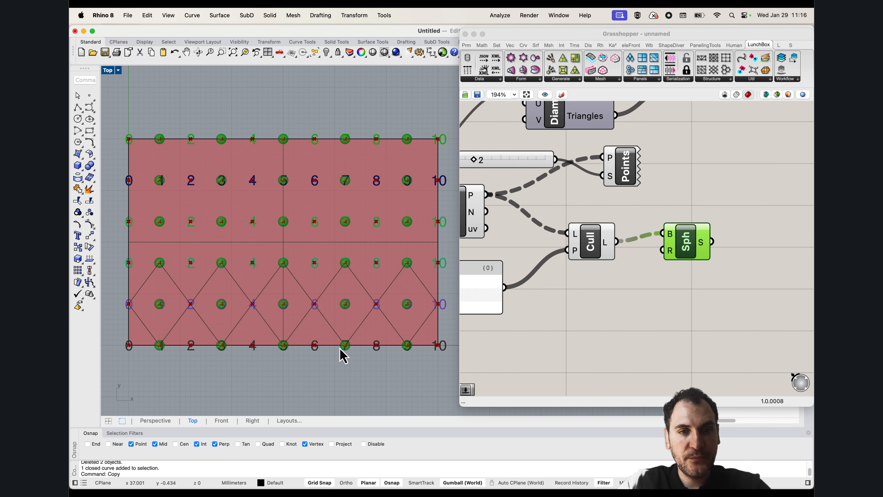
Copy the row of five traced diamonds upward, from point 1 of the bottom row to point 1 of the third row
drag(118, 263, 445, 369)
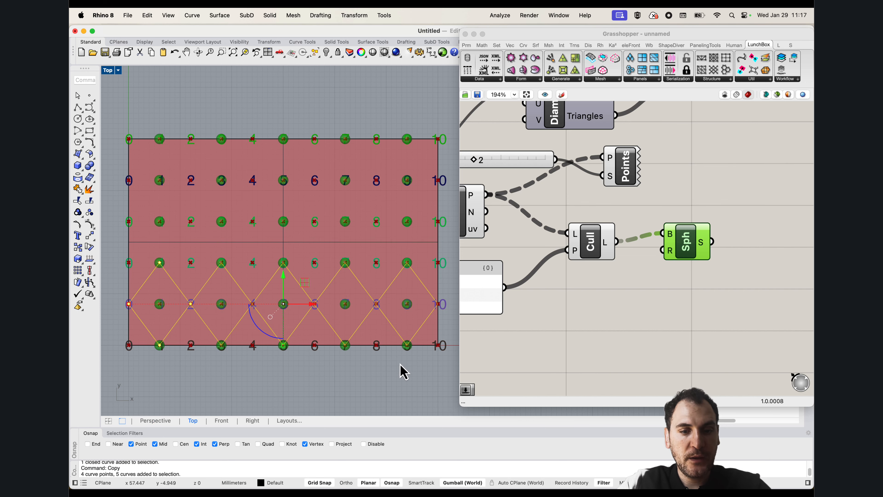
key(Return)
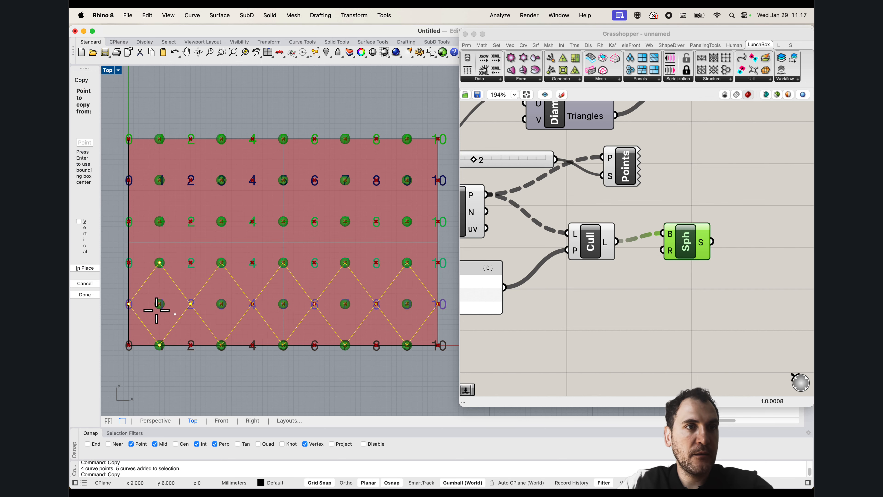
click(160, 346)
click(160, 262)
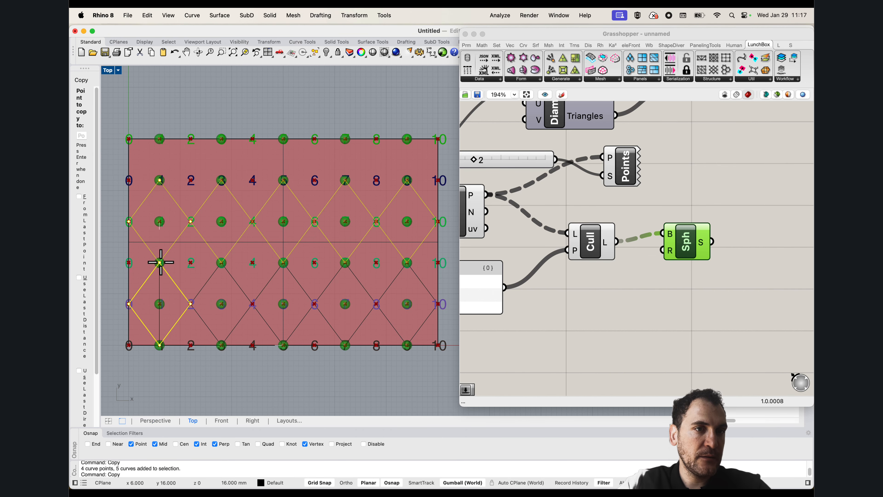
key(Escape)
scroll(164, 263, up, 2)
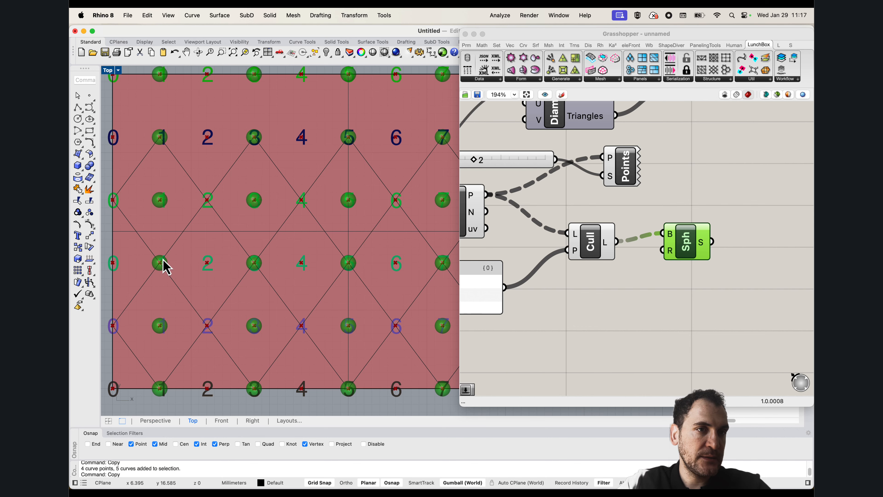
scroll(168, 250, down, 3)
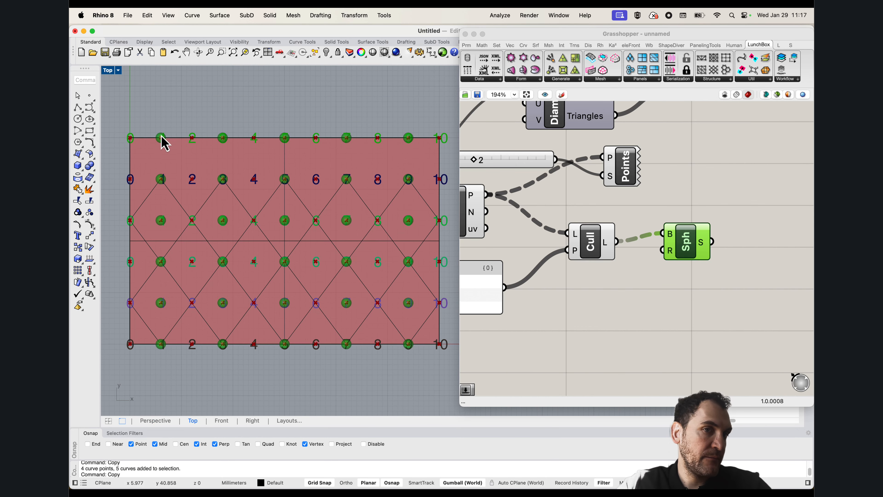
Copy the first diamond of the upper row upward, from its lower tip to its upper tip
right_drag(163, 138, 197, 172)
click(201, 228)
key(Return)
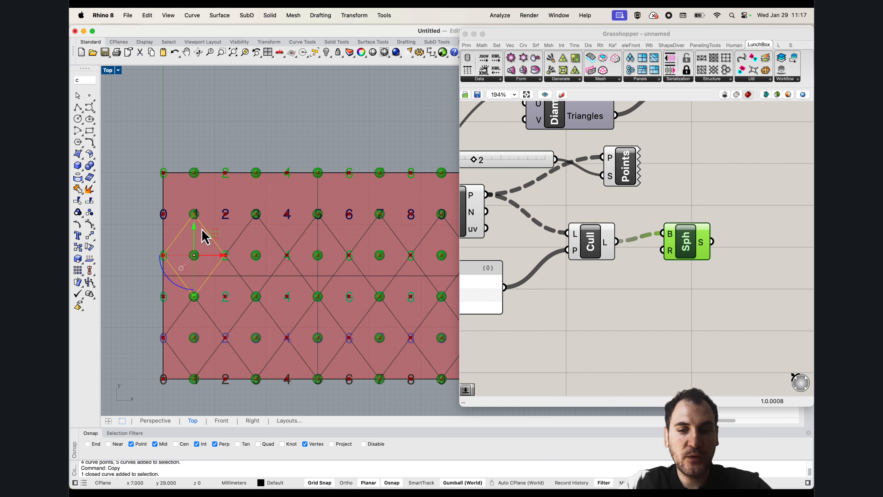
click(194, 296)
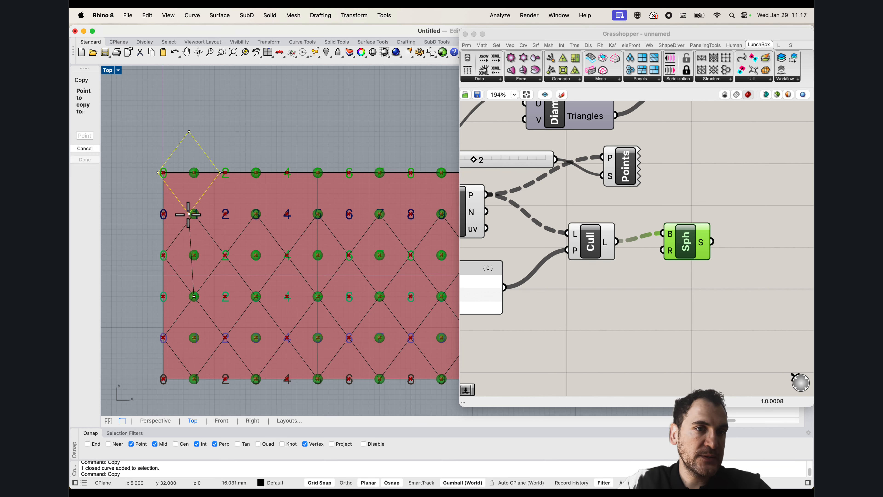
click(194, 214)
key(Return)
key(Escape)
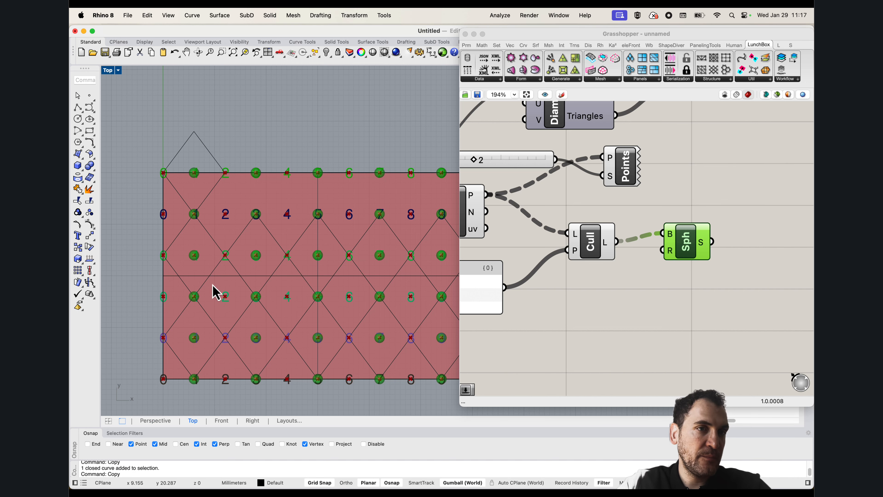
Set the surface division's U Count to 6
scroll(494, 240, left, 10)
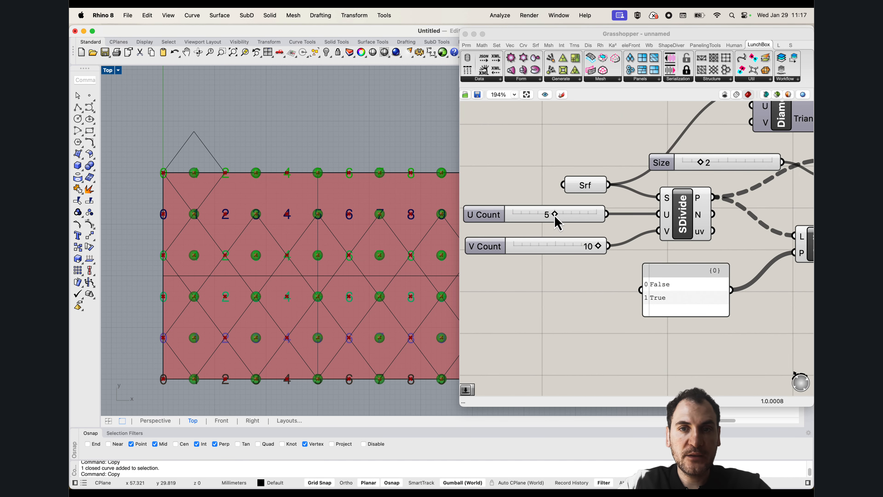
drag(555, 214, 565, 215)
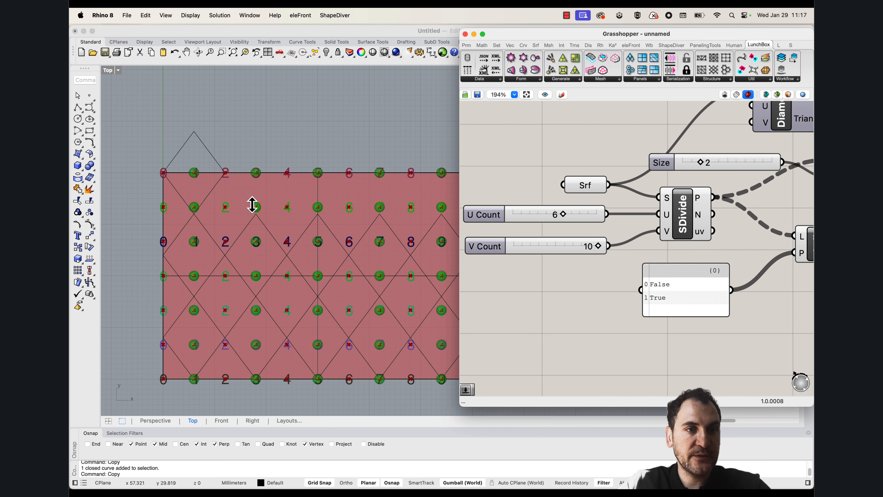
scroll(252, 205, down, 5)
Scale all traced diamonds vertically with Scale1D from the surface's bottom edge, bringing the highest diamond's tip onto the top edge
drag(132, 124, 362, 322)
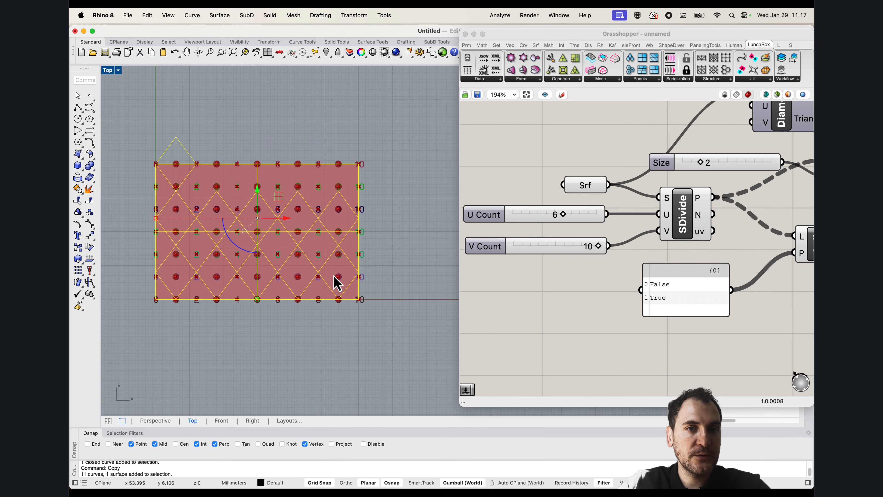
text(s)
scroll(191, 244, up, 3)
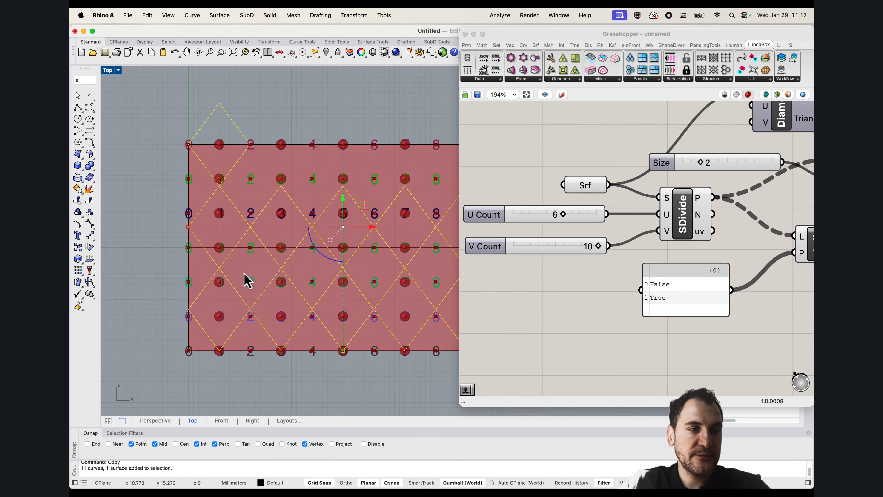
click(107, 98)
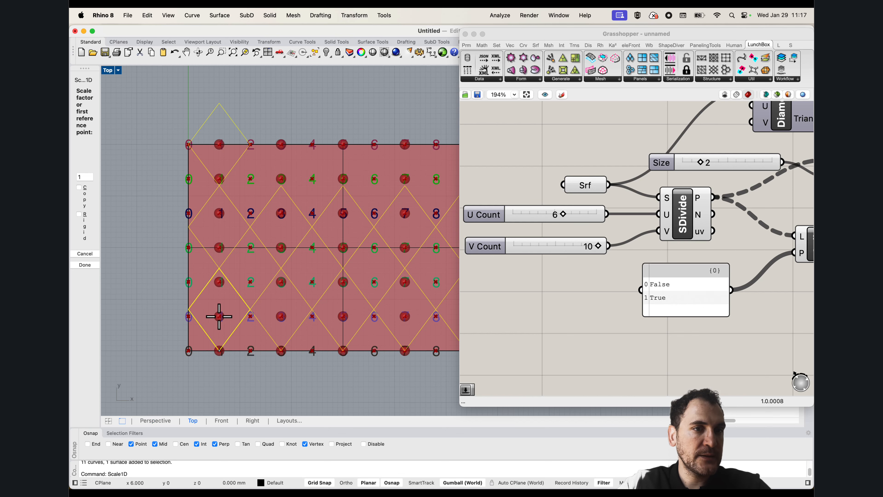
click(219, 104)
click(219, 143)
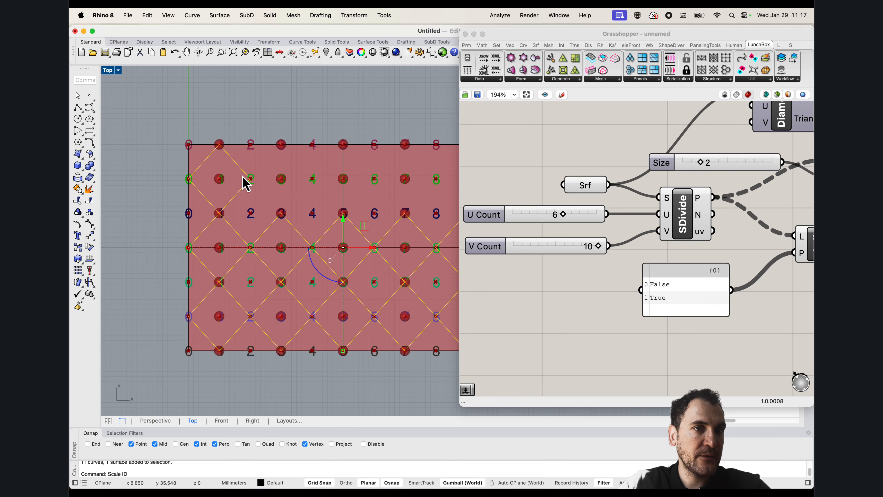
click(152, 273)
Highlight the Sphere component and examine how the marked points in each row line up with the diamonds' tips and centres
click(664, 302)
click(732, 324)
right_drag(787, 286, 674, 266)
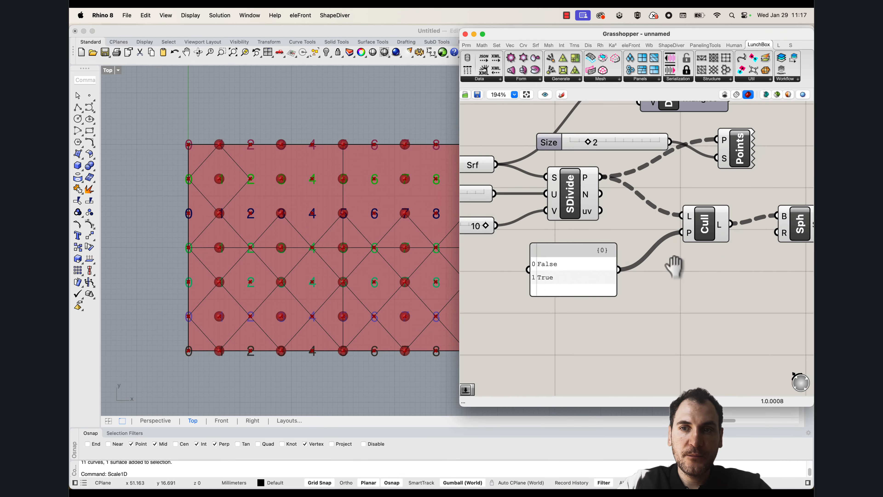
click(707, 228)
click(798, 225)
right_drag(257, 247, 210, 239)
right_drag(174, 165, 223, 165)
scroll(222, 164, up, 2)
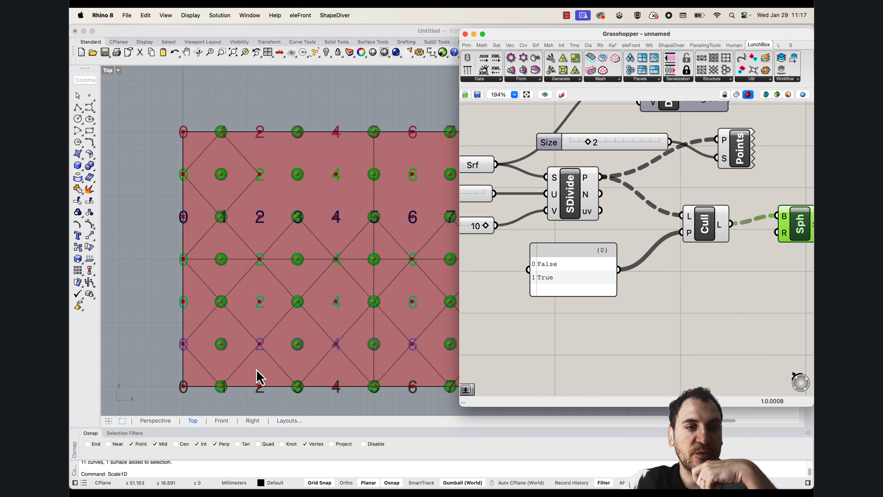
right_drag(671, 263, 581, 257)
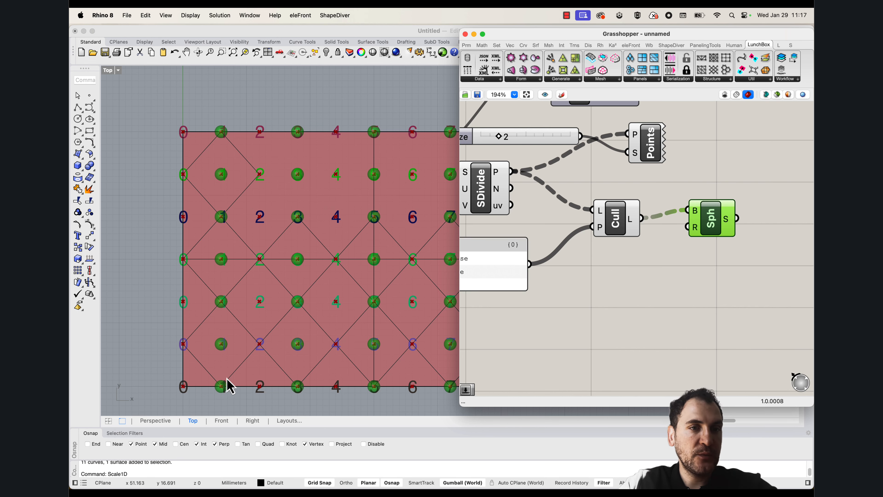
scroll(228, 386, up, 2)
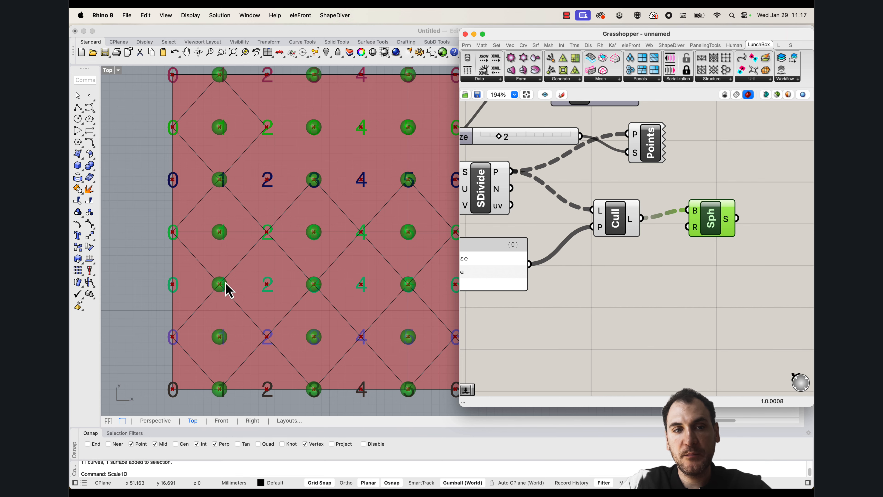
scroll(226, 288, down, 3)
Move the Sphere component away from the Cull component and inspect the data structure of the Cull output
right_drag(693, 245, 653, 251)
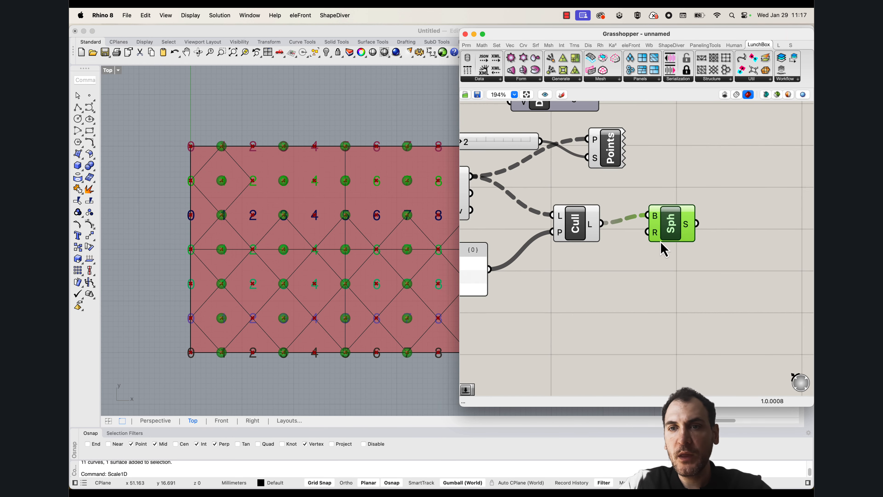
drag(668, 230, 701, 202)
click(579, 226)
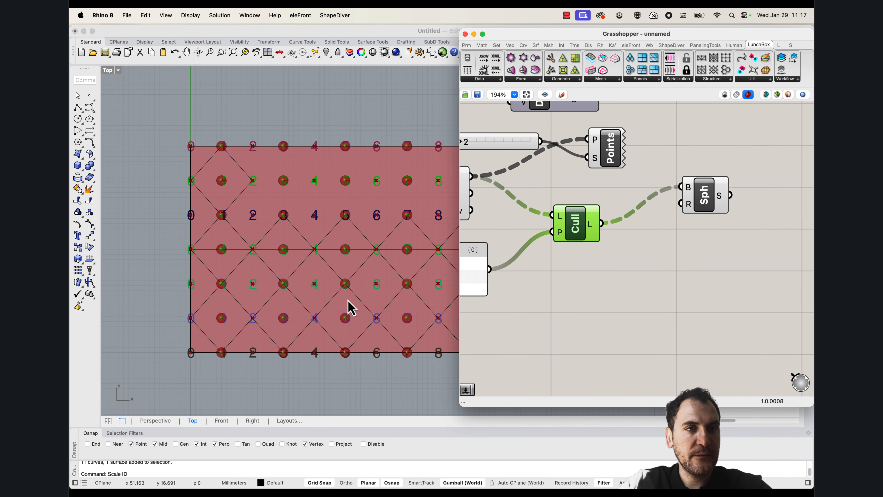
mouse_move(593, 224)
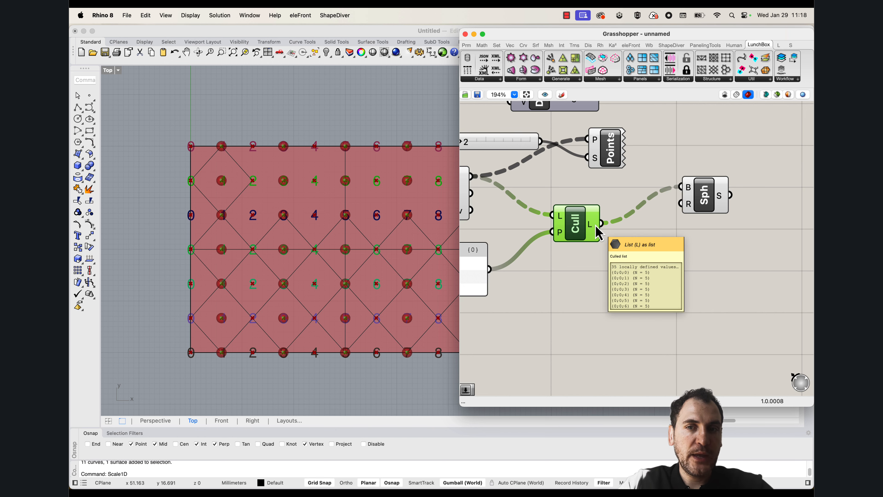
Connect the Cull component's list output to the P input of the Points numbering component
right_drag(307, 273, 244, 288)
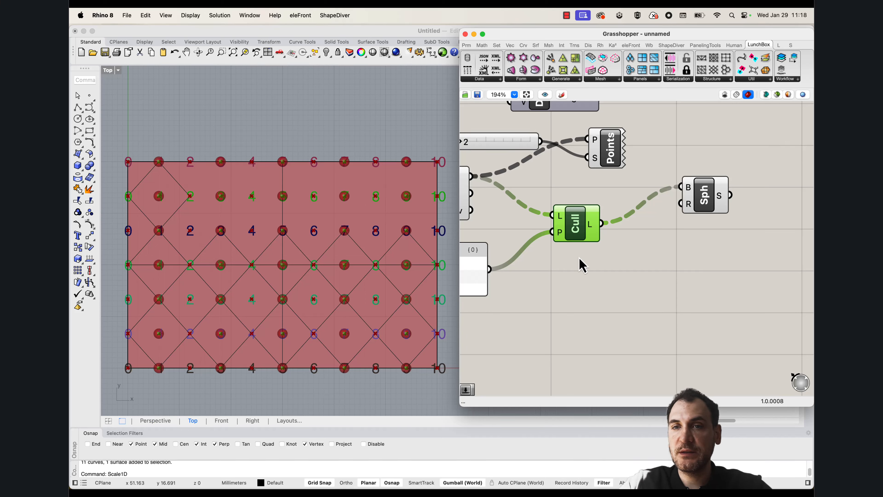
scroll(583, 266, up, 5)
drag(603, 296, 646, 216)
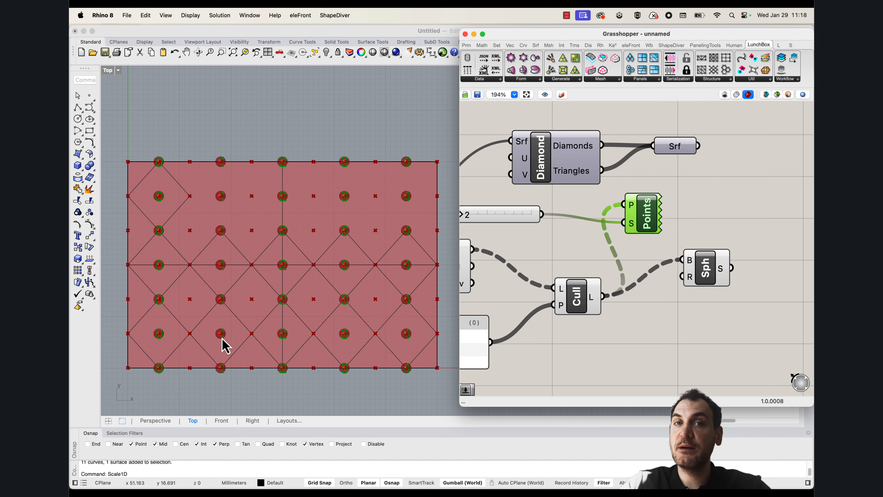
Add a Flip Matrix component, feed it the Cull output and connect its output to the Points component's P input
scroll(635, 306, down, 3)
double_click(640, 284)
text(flip)
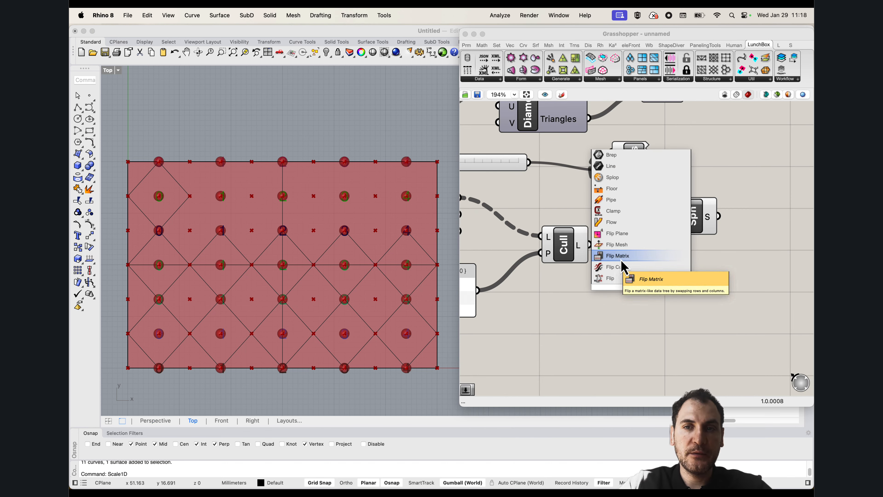
click(607, 256)
drag(590, 245, 614, 153)
Move the Points component clear of the other components, above the Sphere component
drag(631, 171, 707, 168)
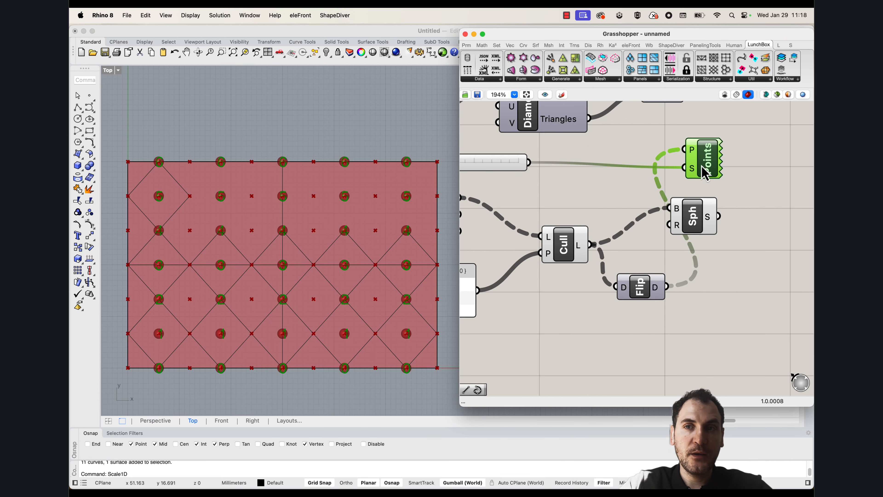
right_drag(723, 162, 672, 155)
click(710, 160)
click(651, 158)
drag(654, 163, 666, 162)
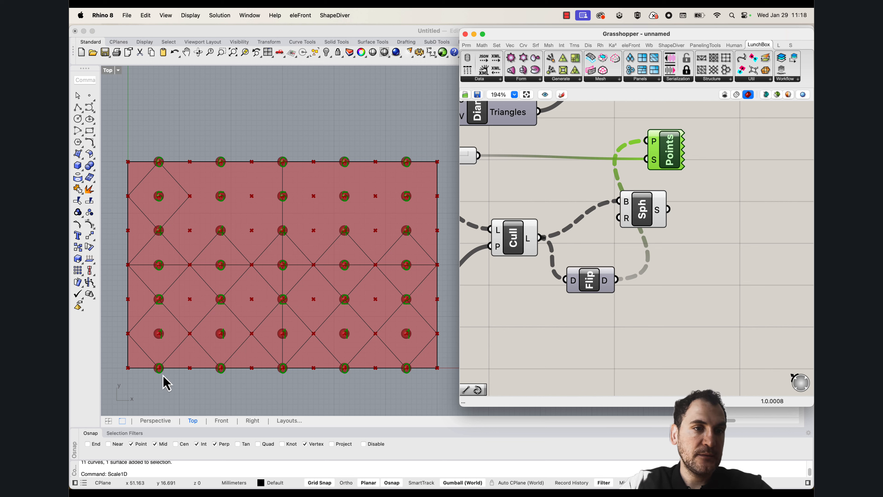
Compare the Cull output's data tree with the flipped one and examine the point numbering along each column
mouse_move(531, 246)
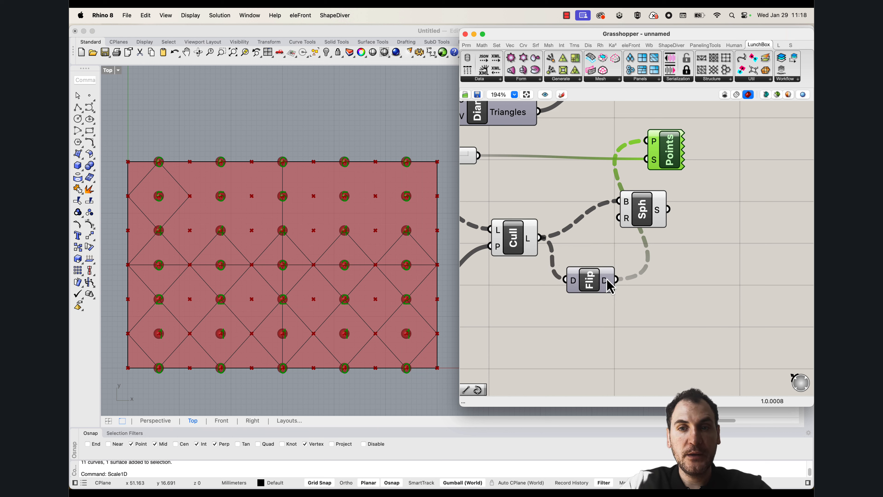
mouse_move(607, 279)
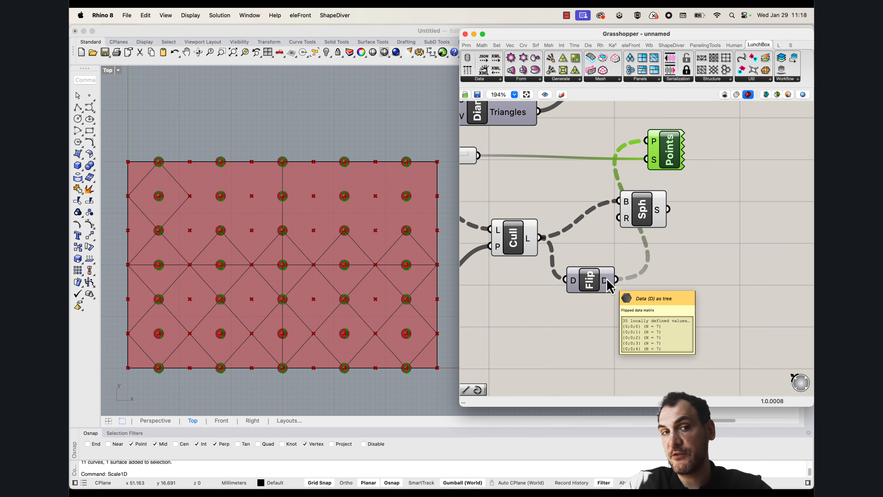
scroll(197, 337, up, 3)
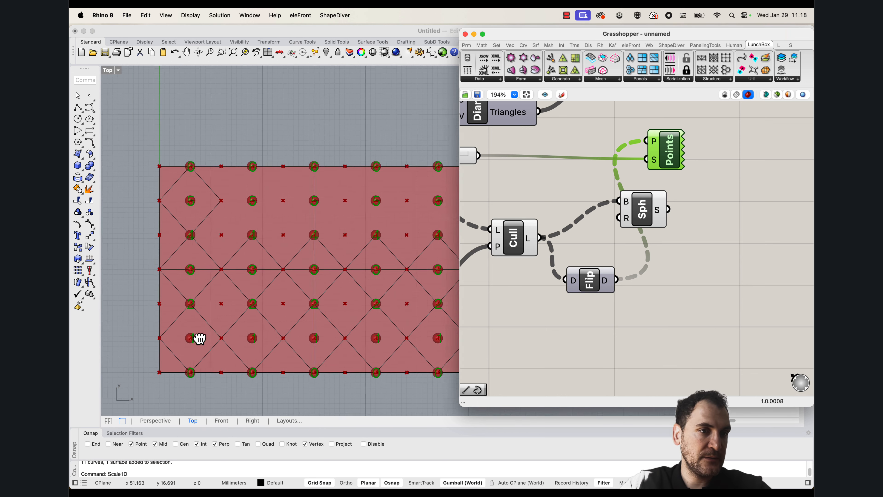
scroll(223, 362, up, 2)
scroll(252, 366, down, 5)
scroll(248, 393, up, 5)
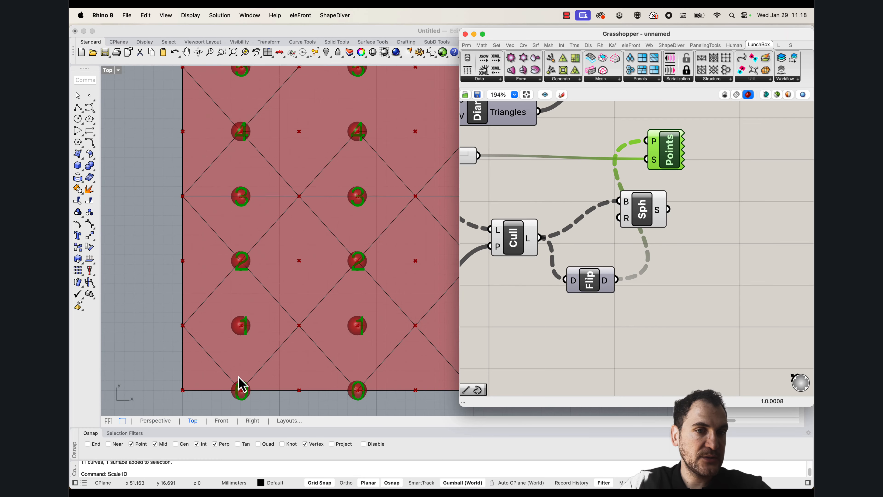
scroll(245, 312, down, 5)
scroll(239, 201, up, 5)
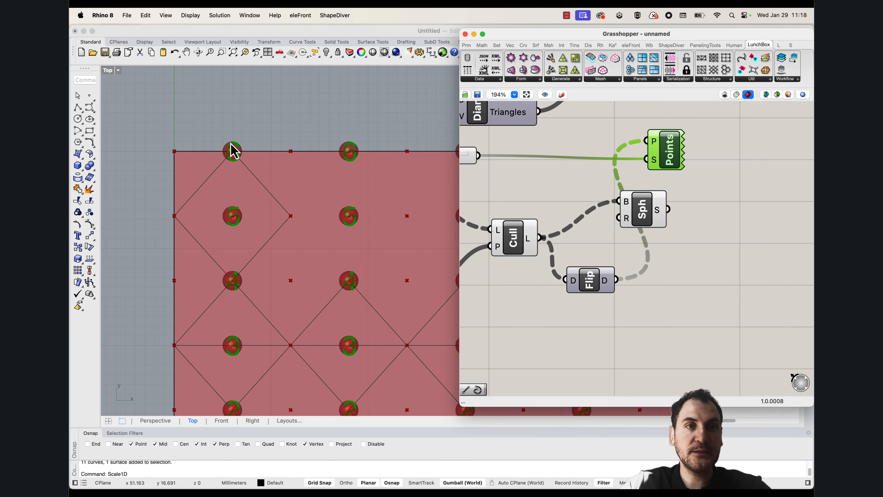
scroll(237, 151, down, 4)
scroll(243, 174, up, 4)
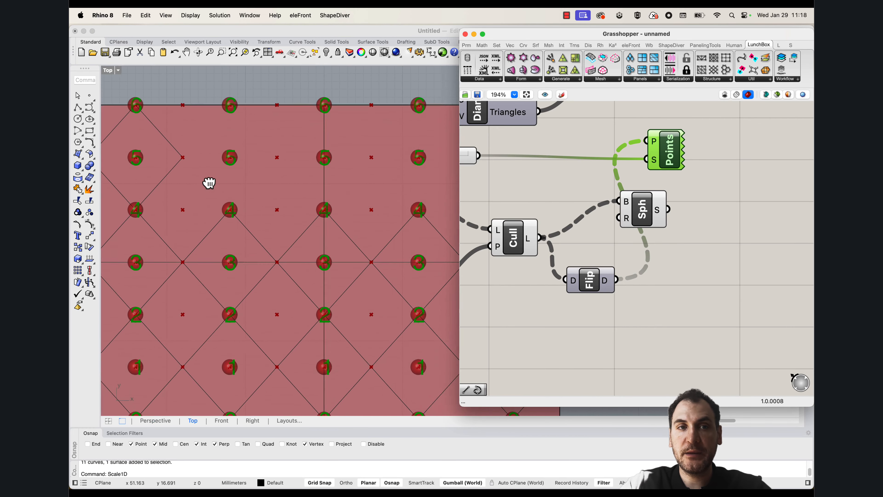
scroll(207, 209, down, 2)
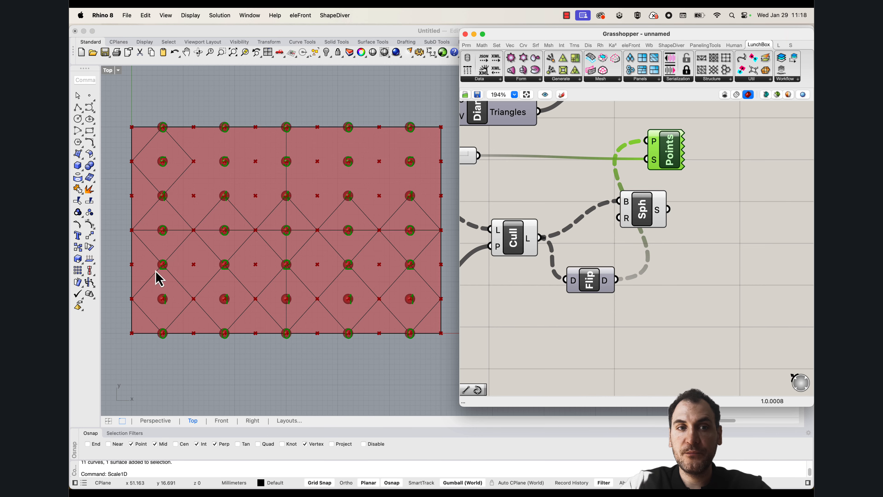
scroll(197, 259, up, 3)
scroll(197, 276, down, 1)
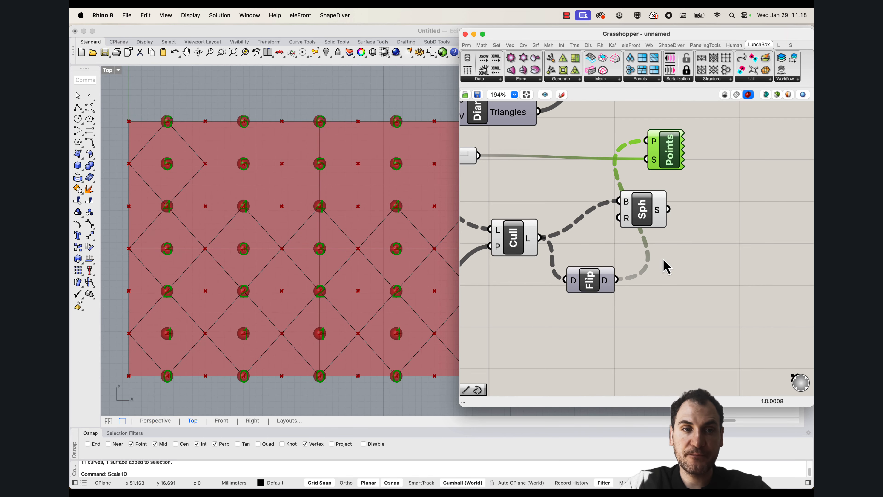
scroll(534, 255, down, 1)
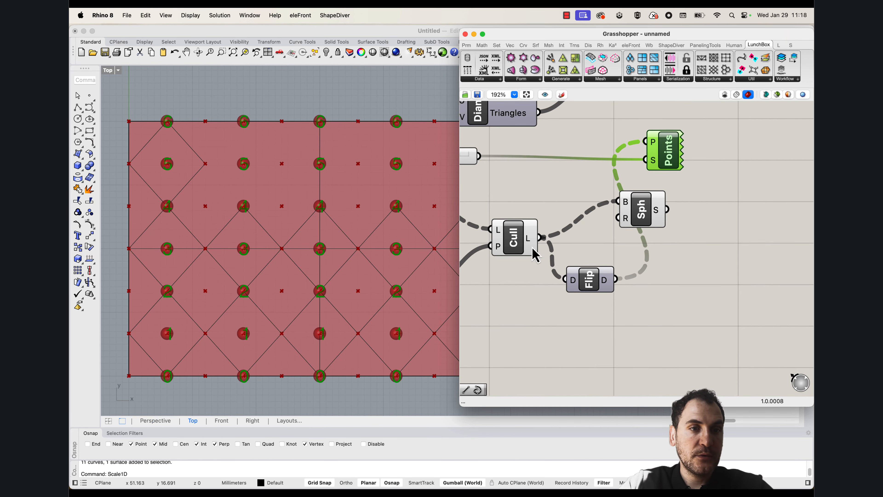
Duplicate the Cull component to the right of the Flip Matrix component and connect the flipped data to the copy's L input
scroll(175, 389, up, 2)
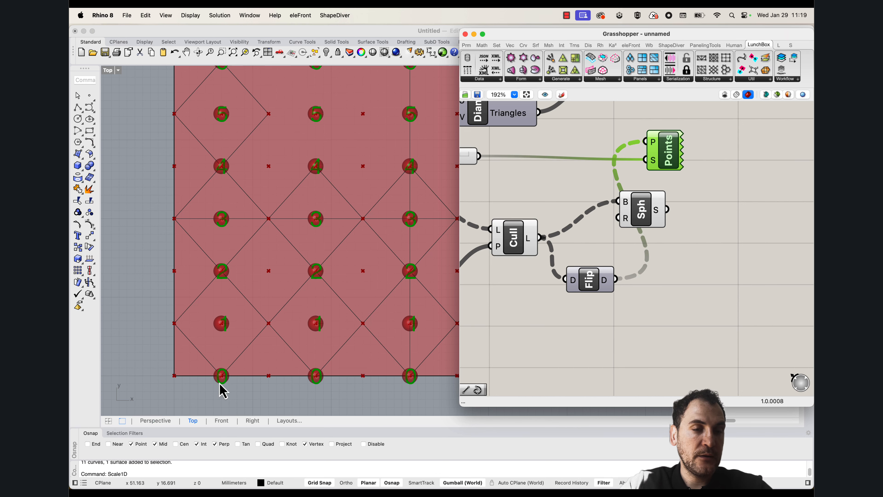
scroll(232, 253, down, 4)
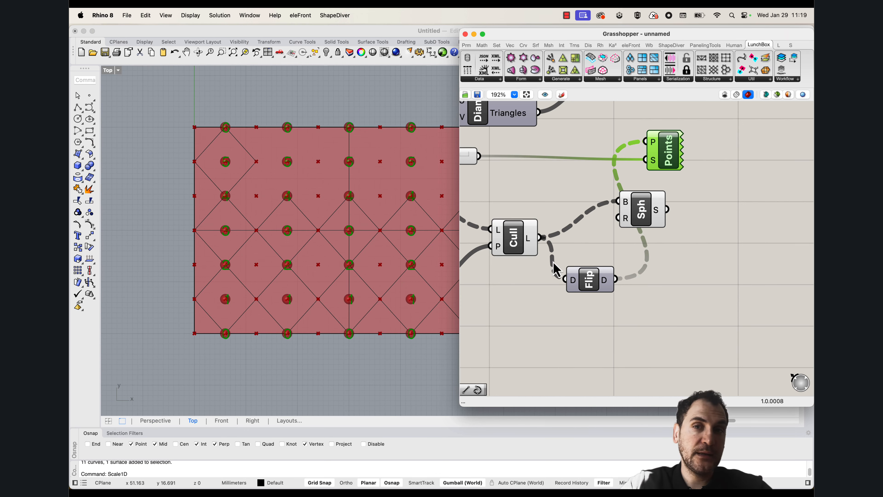
right_drag(552, 261, 530, 258)
click(490, 233)
key(super+c)
key(super+v)
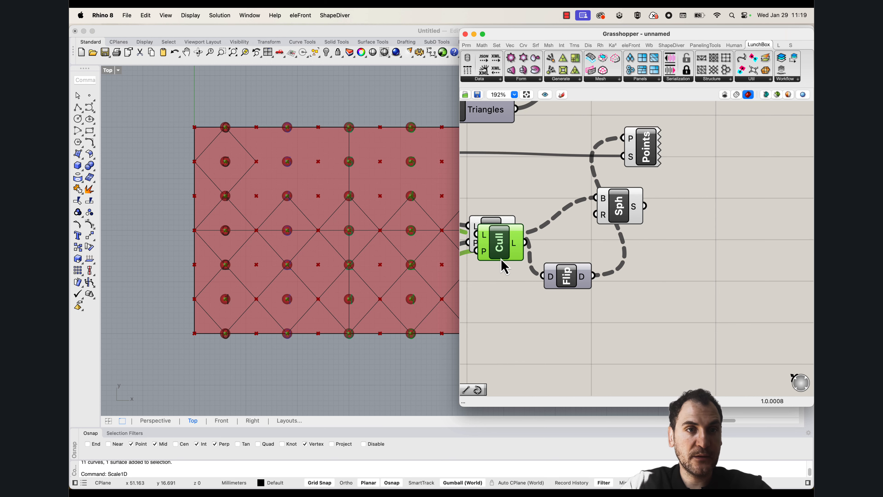
drag(502, 247, 699, 319)
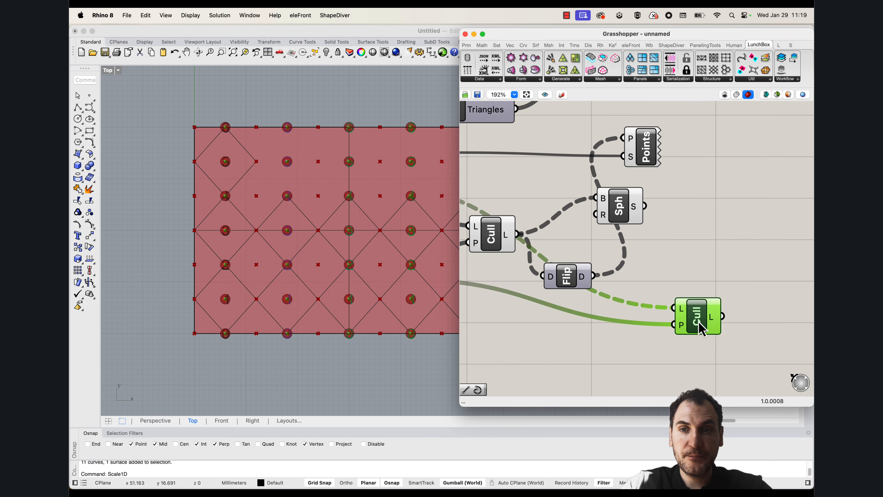
click(675, 288)
right_drag(603, 275, 599, 248)
drag(588, 248, 670, 277)
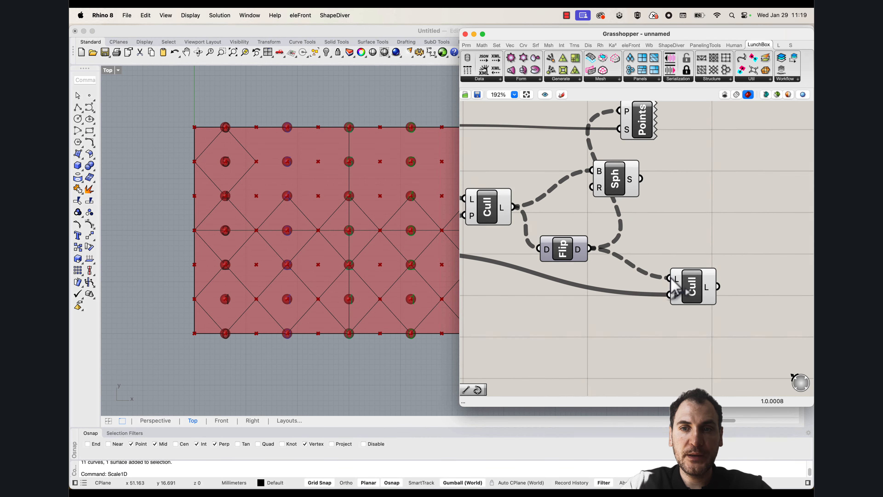
Duplicate the False/True panel beside the second Cull component and connect the copy to its P input
right_drag(560, 299, 691, 287)
scroll(557, 259, down, 2)
scroll(497, 249, down, 1)
click(501, 248)
alt+drag(503, 256, 708, 304)
right_drag(749, 301, 575, 287)
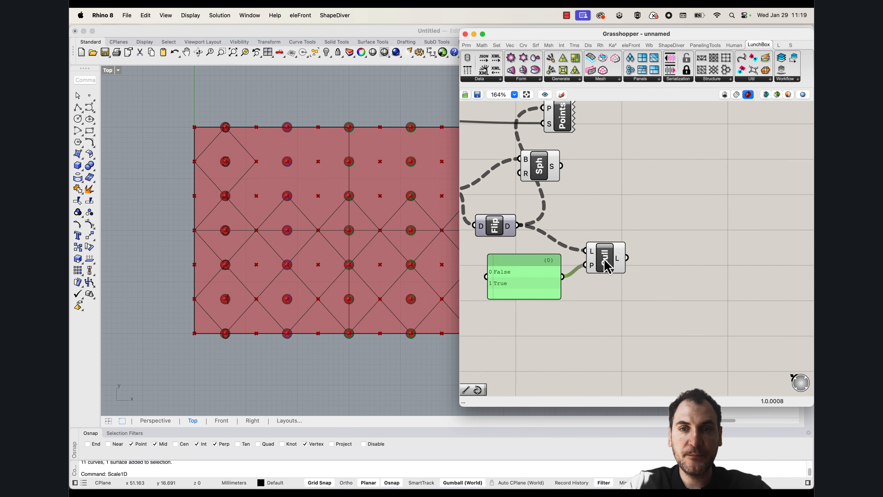
Change the copied pattern panel's contents to True on the first line and False on the second
drag(604, 258, 616, 257)
scroll(526, 268, up, 2)
right_drag(504, 270, 532, 268)
double_click(537, 280)
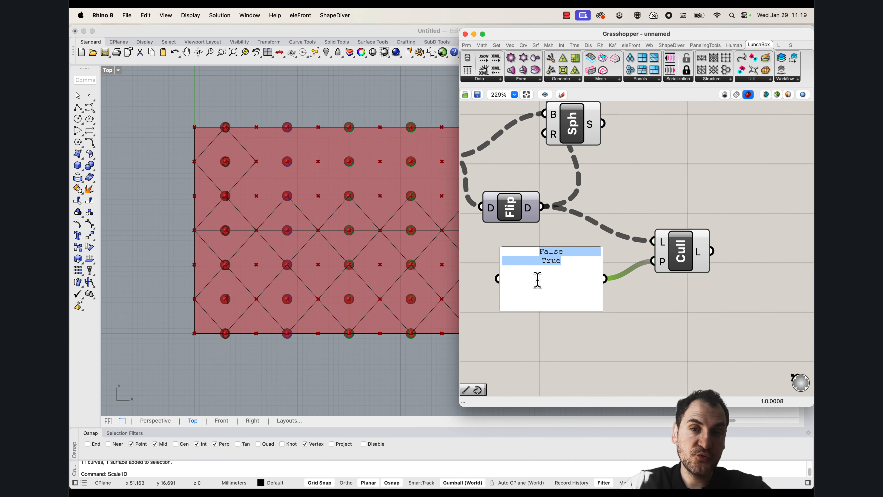
text(True)
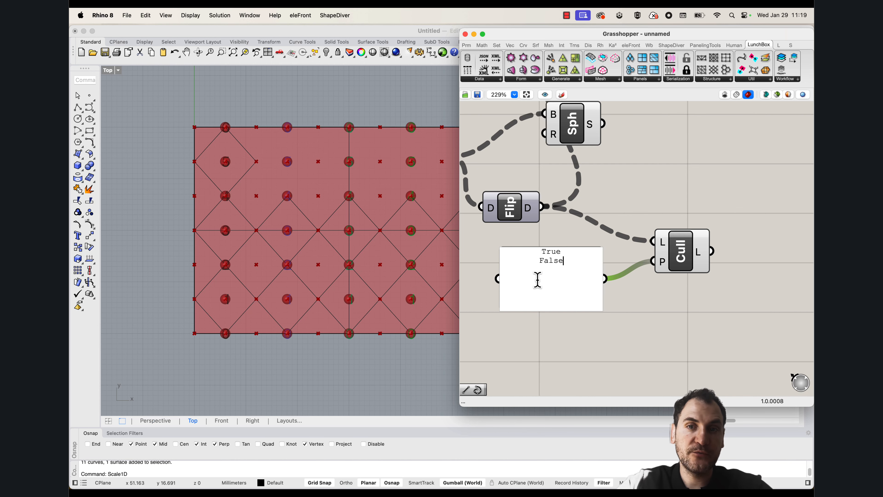
click(639, 314)
Replace the edited panel with a fresh copy of the original False/True panel and wire it to the second Cull's P input
right_drag(545, 273, 611, 273)
scroll(591, 260, down, 1)
right_drag(518, 261, 620, 267)
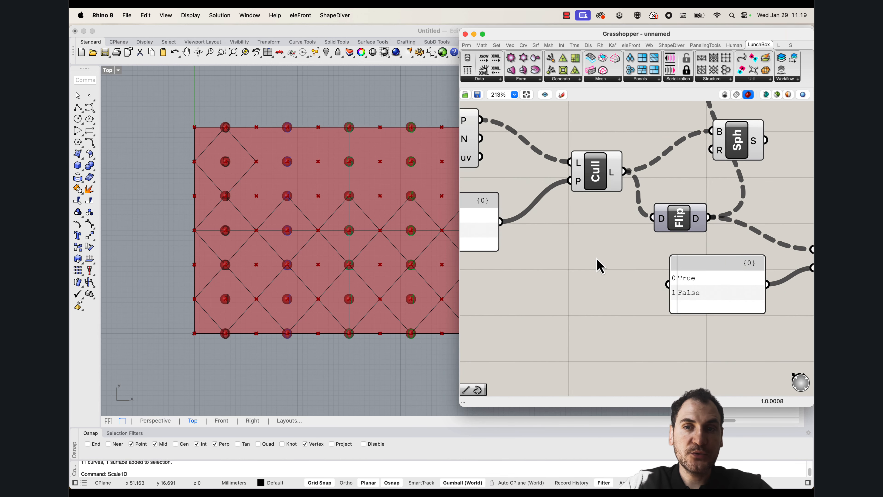
scroll(597, 266, down, 10)
click(524, 242)
alt+drag(536, 247, 647, 264)
click(653, 256)
key(Delete)
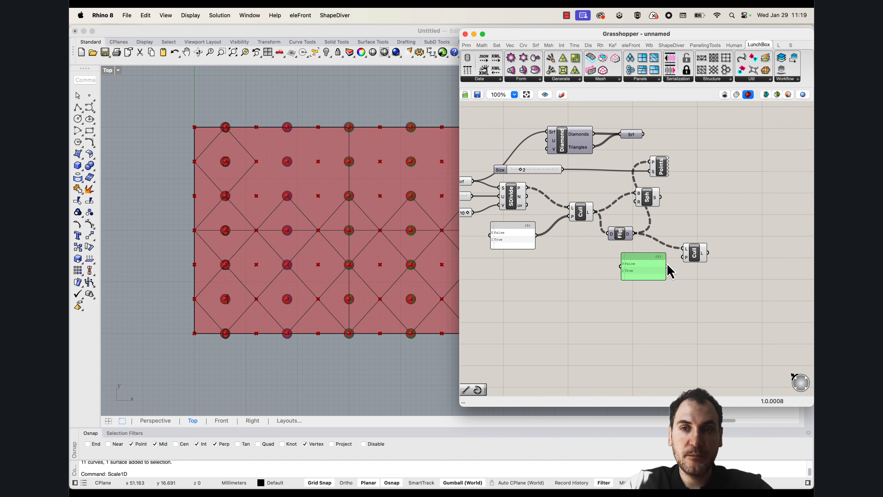
scroll(668, 264, up, 10)
drag(701, 248, 671, 266)
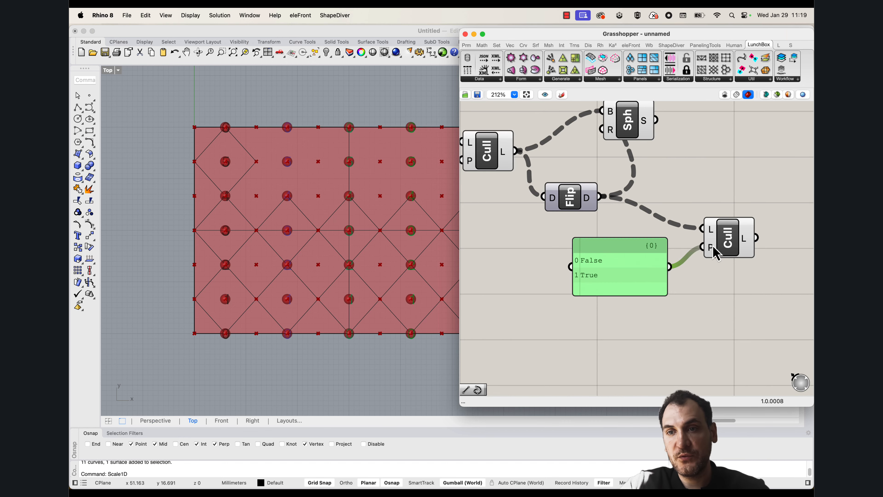
Reverse the pattern input of the second Cull component so it reads True, False
right_click(711, 248)
click(625, 292)
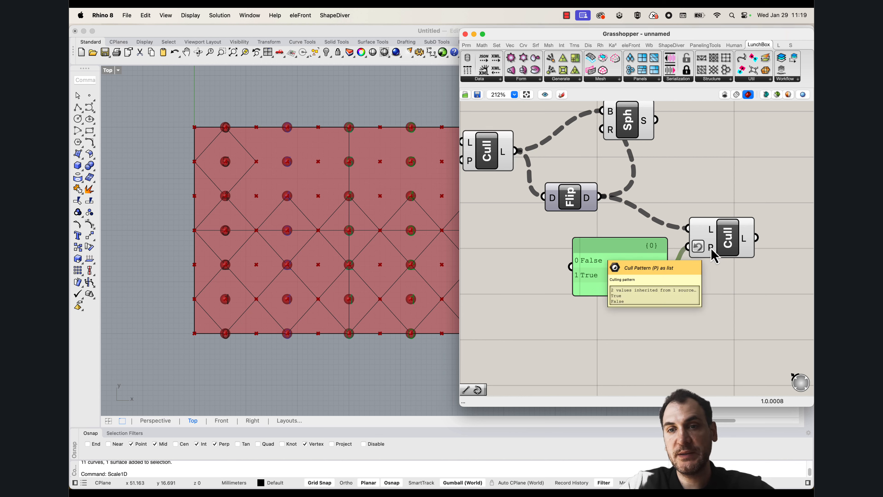
click(728, 238)
Move the Sphere component further right and connect the second Cull's list output to its B input
scroll(213, 197, up, 5)
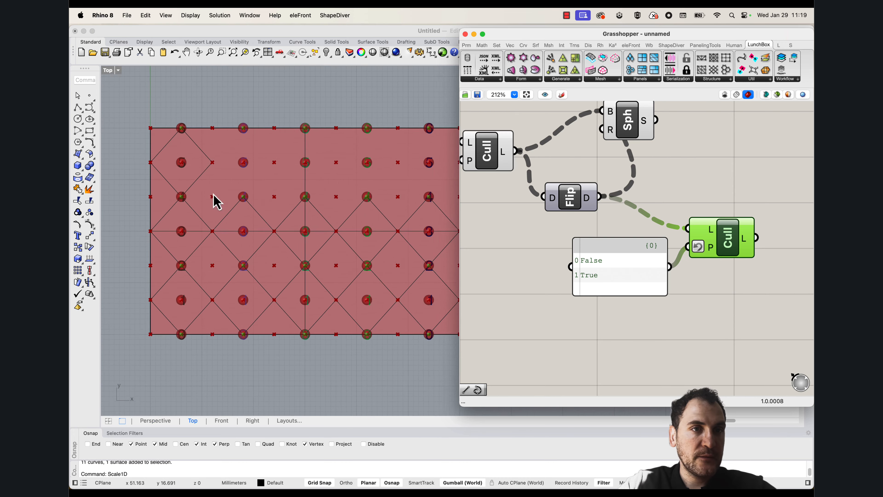
scroll(182, 383, down, 3)
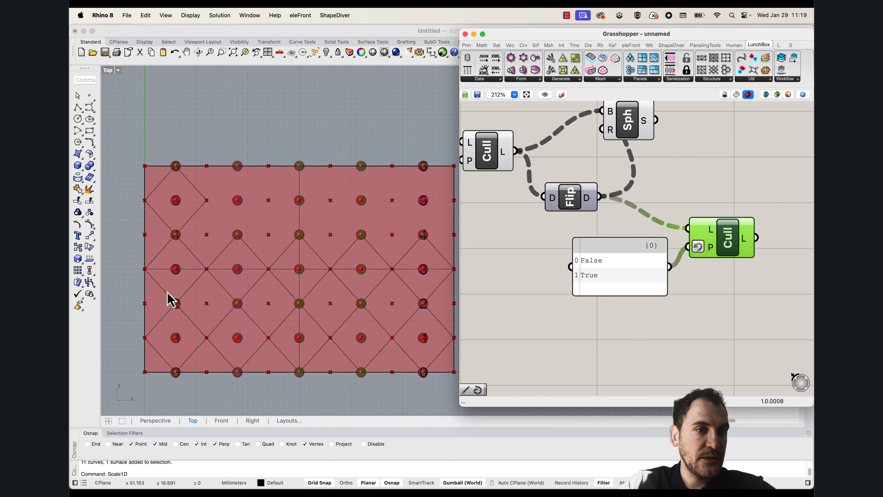
scroll(169, 300, up, 2)
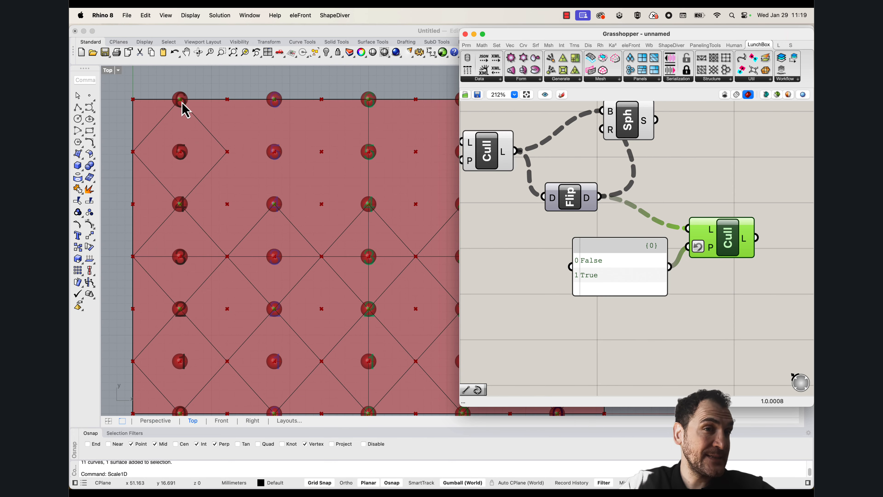
scroll(180, 124, down, 2)
scroll(191, 204, up, 1)
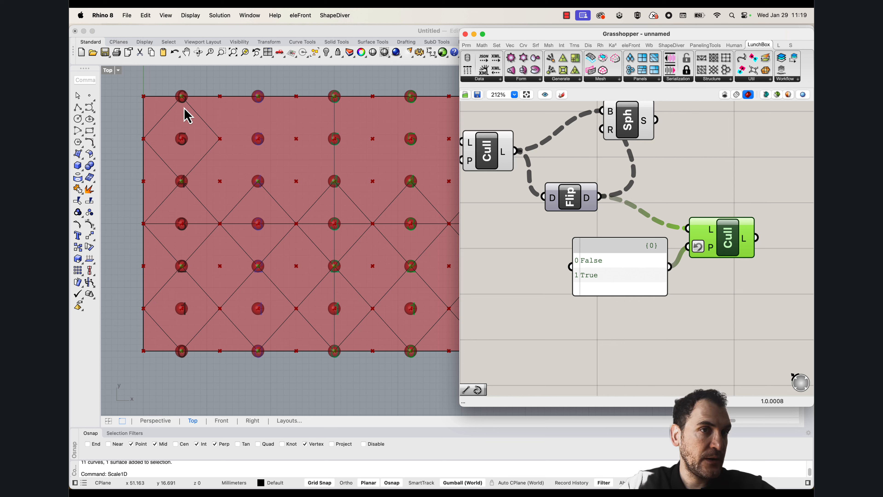
scroll(670, 231, down, 2)
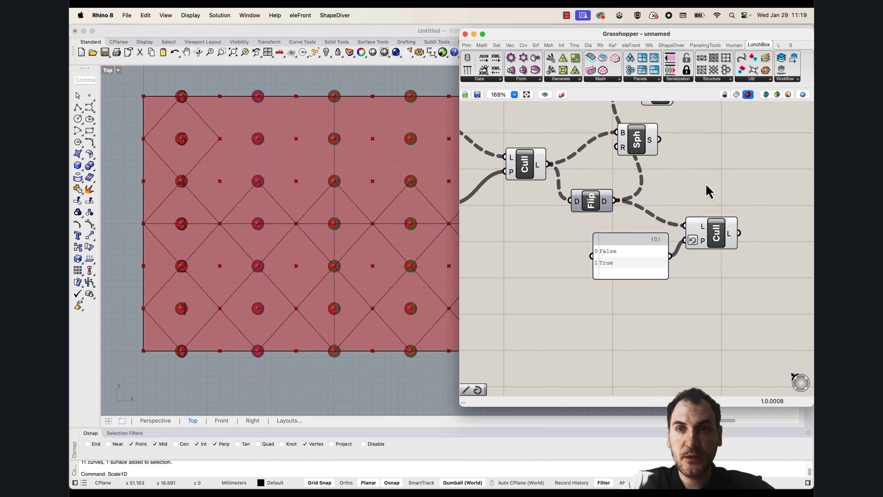
click(624, 162)
drag(625, 161, 748, 179)
drag(699, 251, 709, 166)
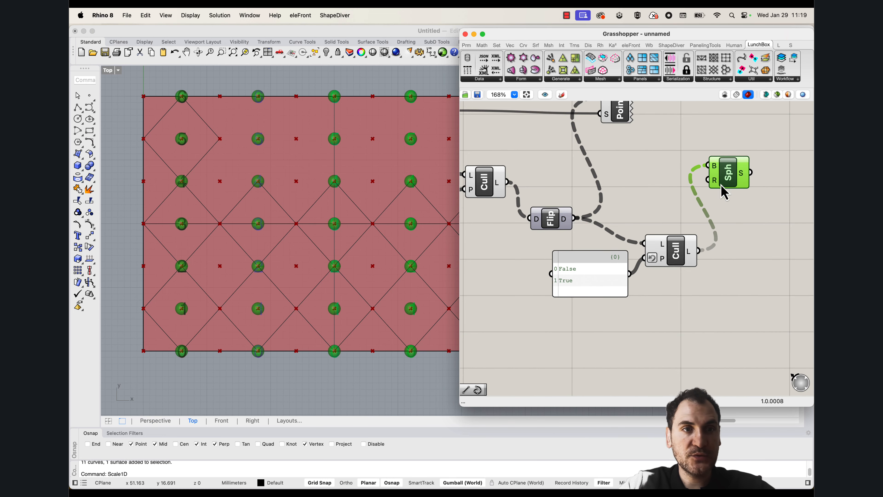
Add a Shift List component to the right of the second Cull and connect the Cull's output to its L input
click(725, 239)
right_drag(753, 199, 657, 202)
click(635, 183)
right_drag(243, 271, 212, 278)
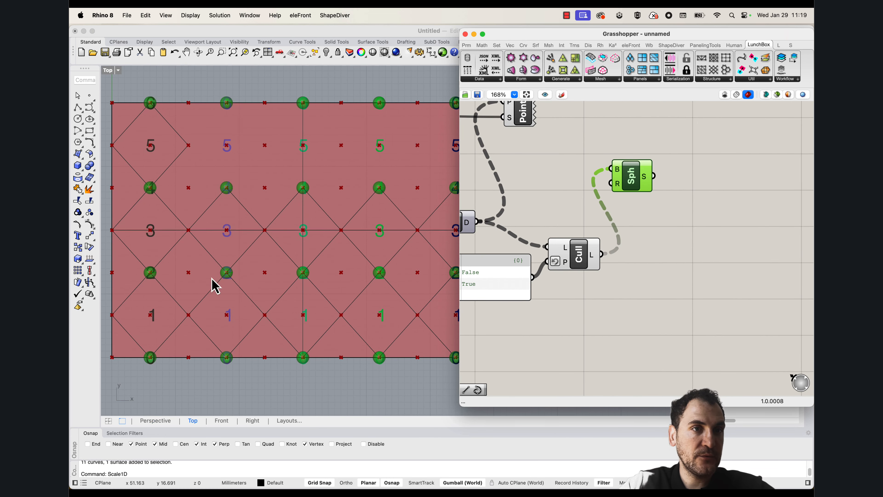
drag(579, 266, 593, 264)
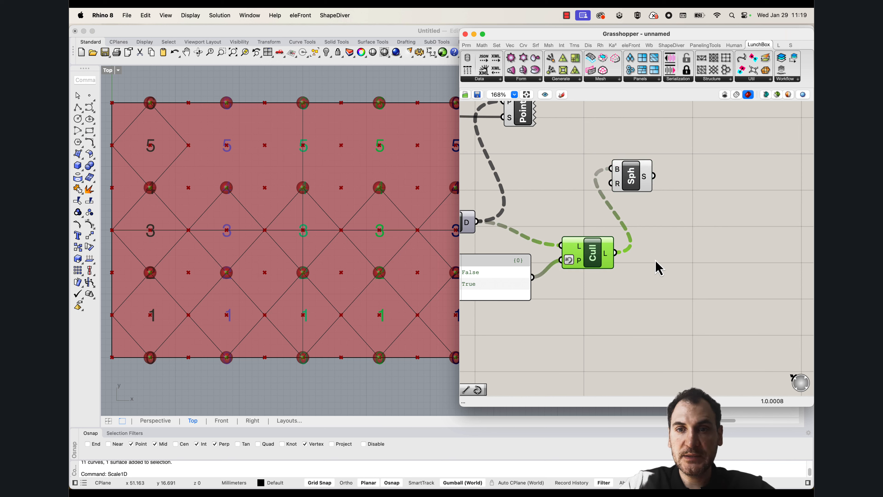
double_click(658, 268)
text(shift list)
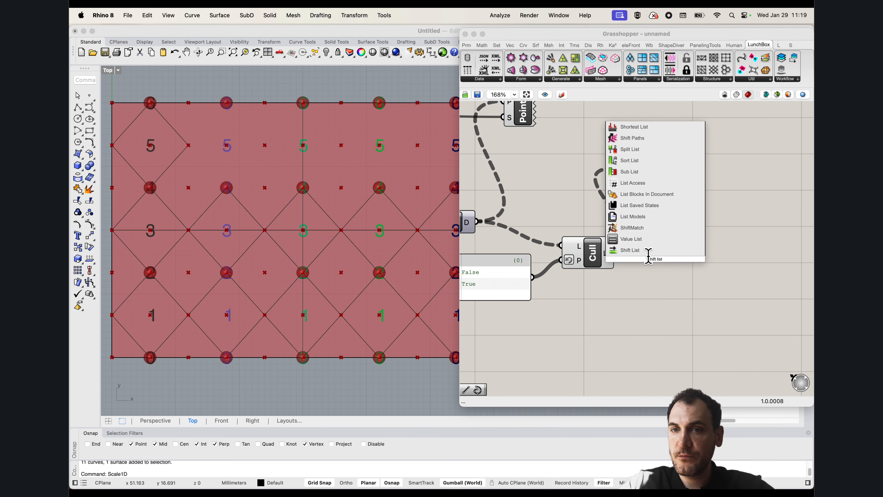
click(646, 252)
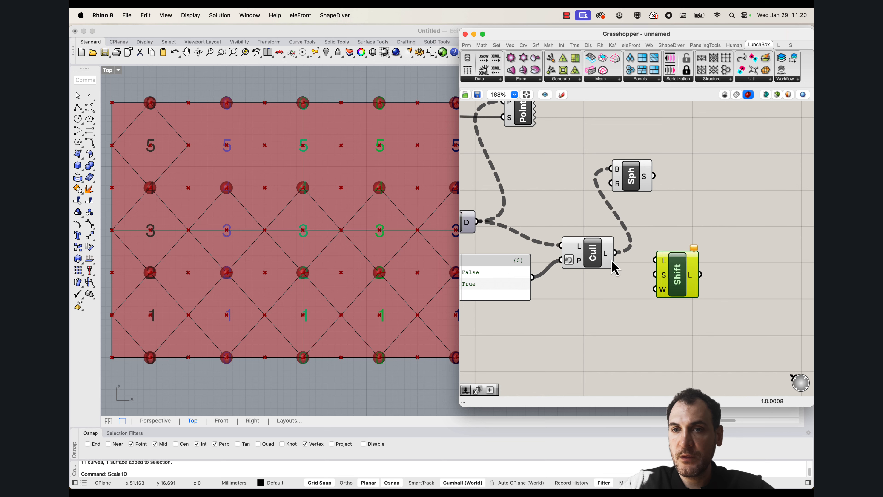
drag(614, 254, 682, 269)
Add a number slider set to -1, connect it to Shift List's S input and move Shift List further right
mouse_move(677, 286)
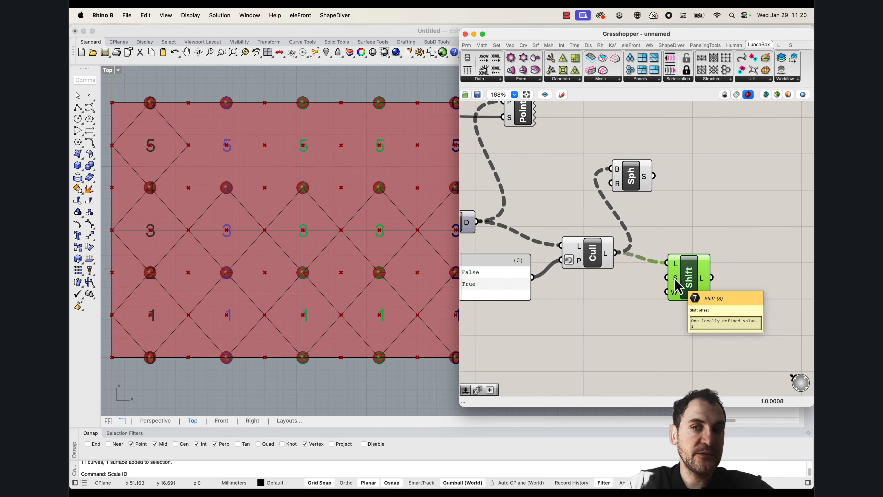
double_click(596, 308)
text(-)
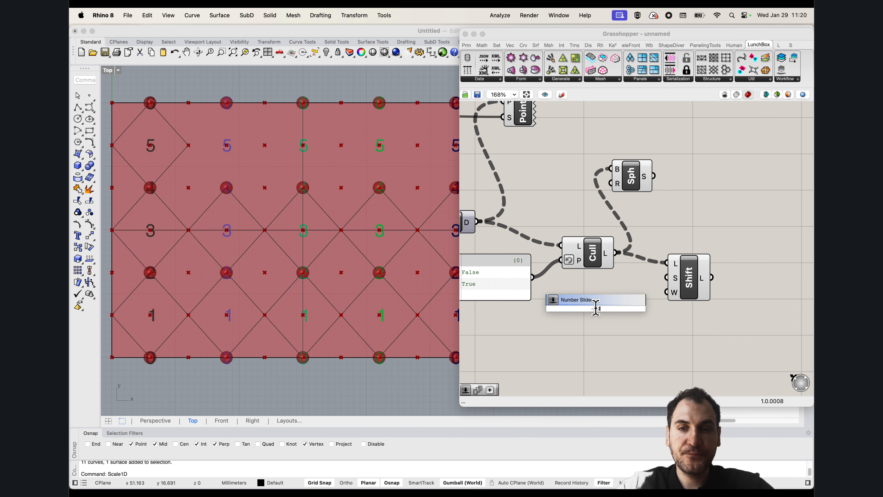
text(1)
key(Return)
drag(655, 308, 667, 278)
drag(697, 289, 731, 294)
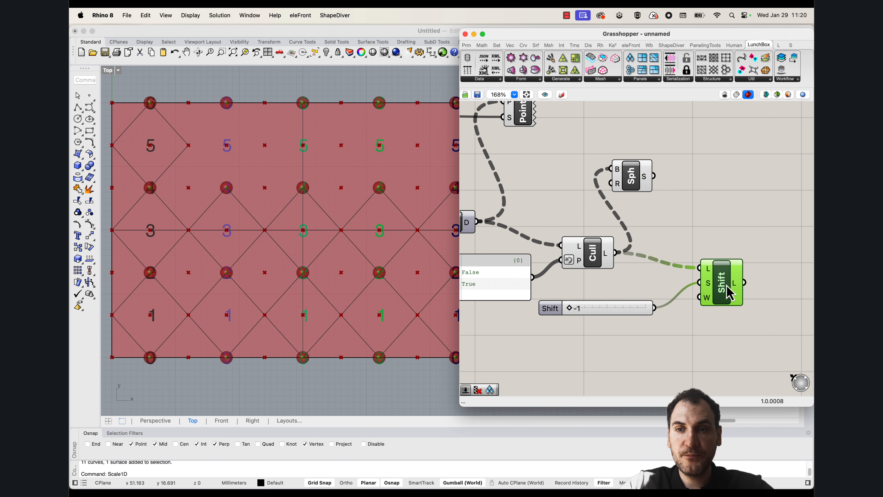
double_click(616, 337)
text(boo)
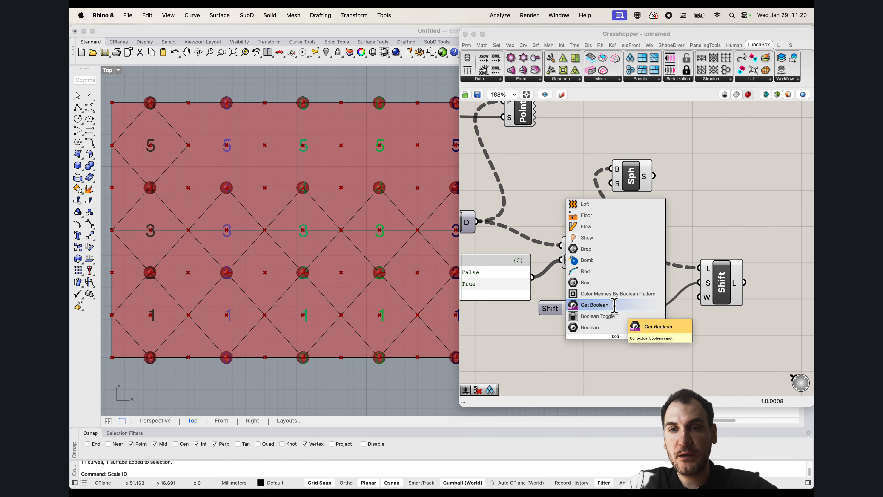
click(615, 306)
click(621, 335)
key(Delete)
Add a Boolean Toggle set to False below the shift slider and connect it to Shift List's W input
double_click(621, 334)
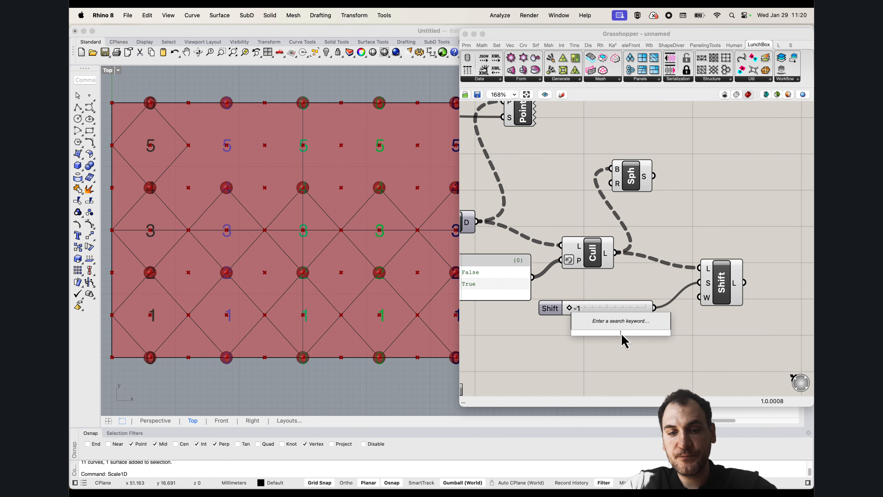
text(boo)
click(613, 316)
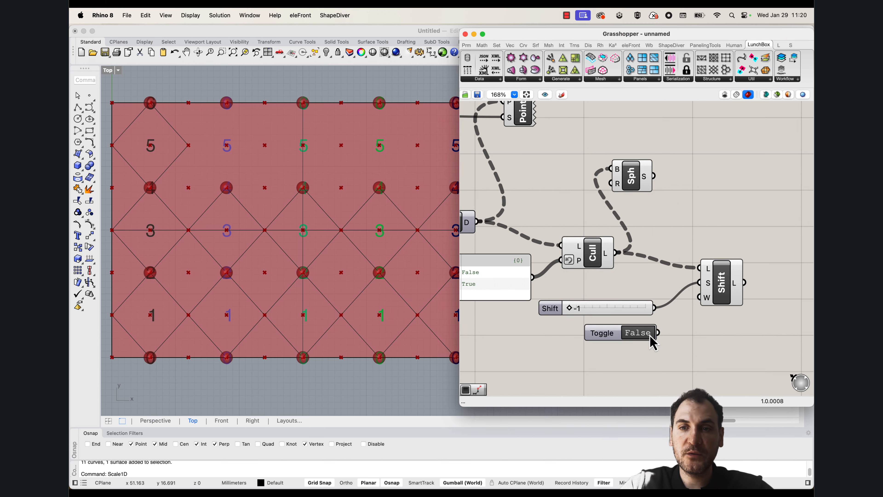
drag(658, 333, 696, 302)
click(727, 292)
Connect Shift List's output to the Sphere component's B input and place the Sphere above Shift List
scroll(306, 193, down, 2)
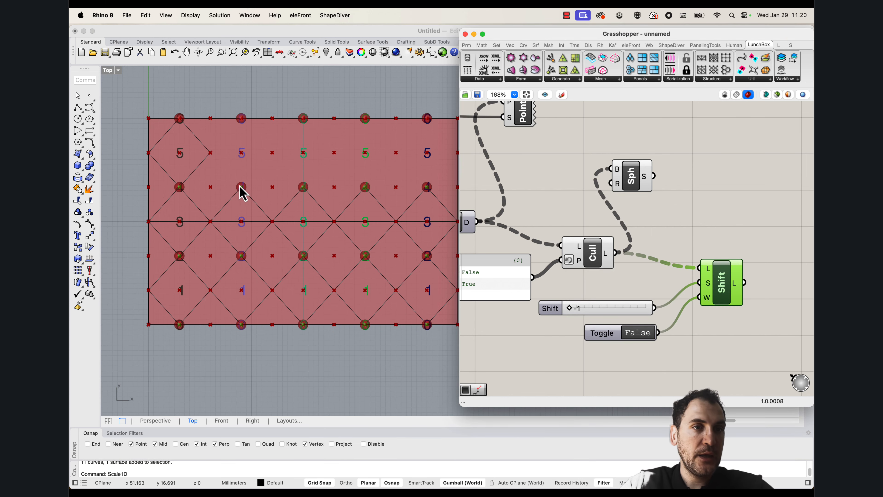
drag(744, 283, 721, 194)
click(636, 184)
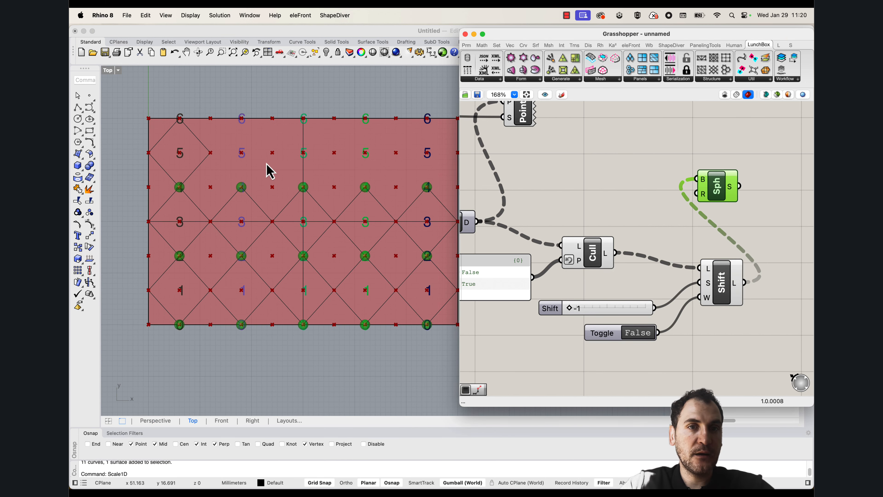
Copy the diamond curve in the first column of the upper row to the other four columns of that row, using its lower corner as base point
scroll(268, 174, down, 3)
scroll(349, 178, up, 2)
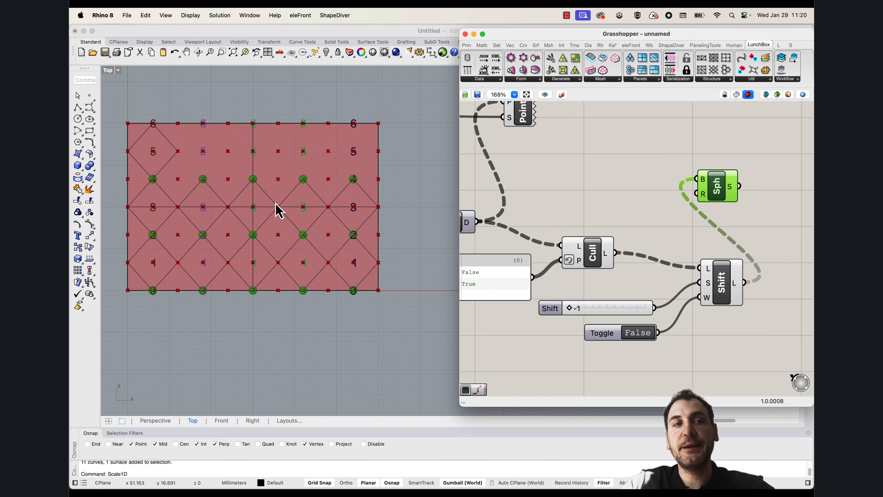
scroll(276, 205, up, 2)
scroll(185, 186, up, 4)
scroll(201, 181, down, 2)
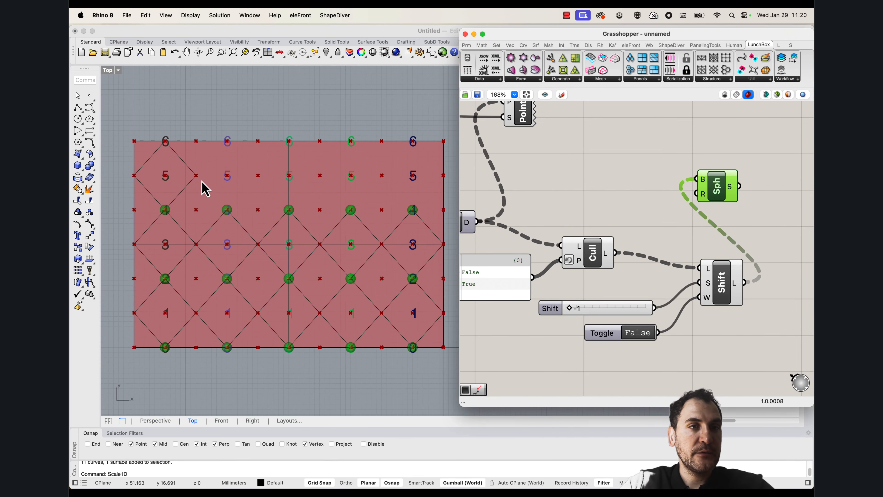
right_drag(199, 190, 183, 210)
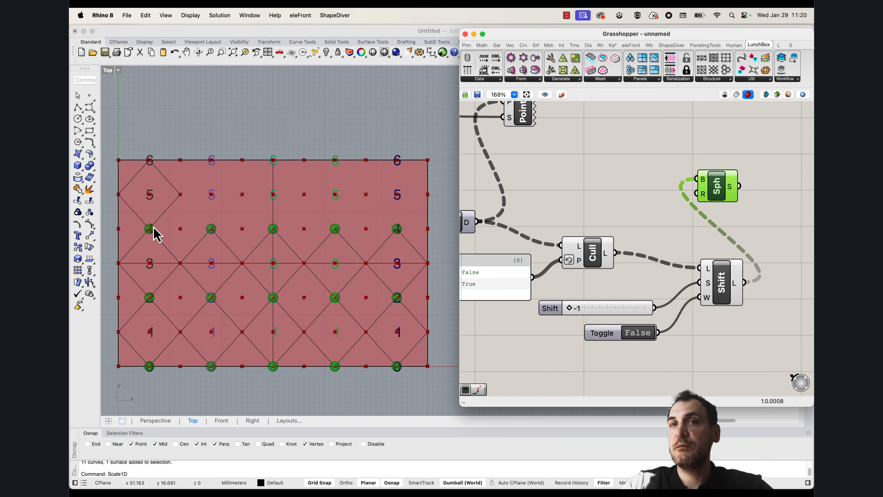
click(173, 206)
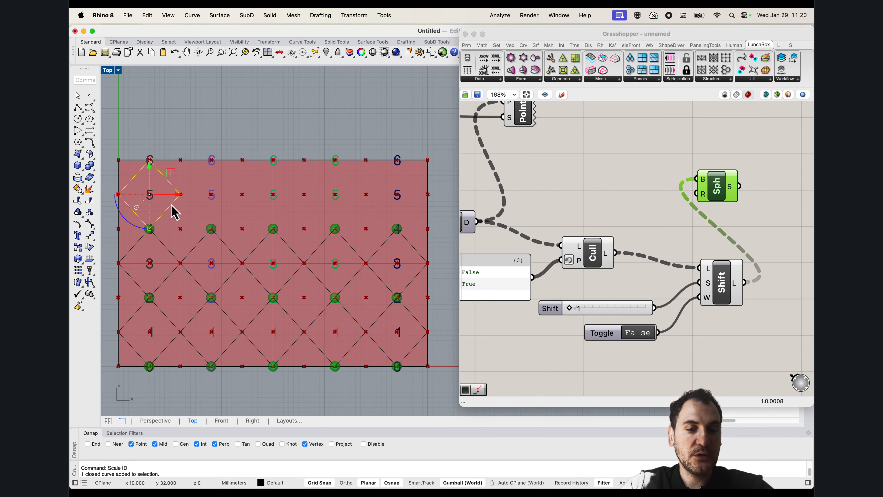
text(Copy)
key(Return)
click(149, 230)
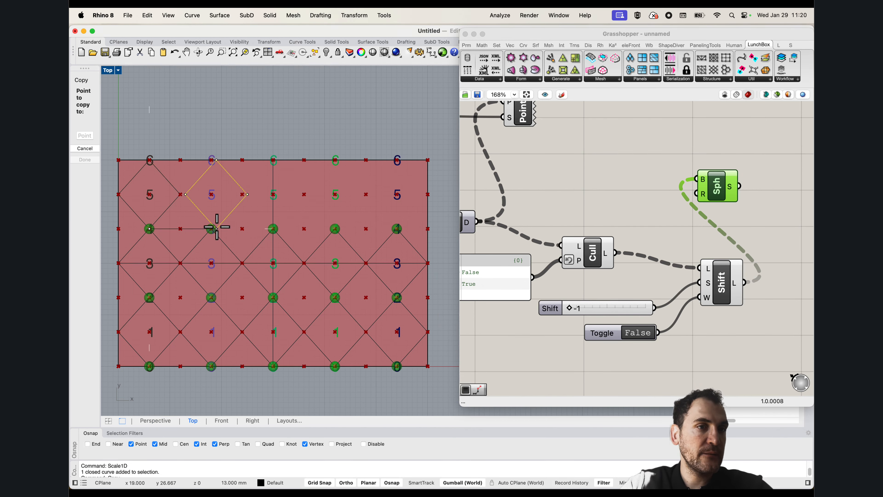
shift+click(274, 229)
shift+click(336, 229)
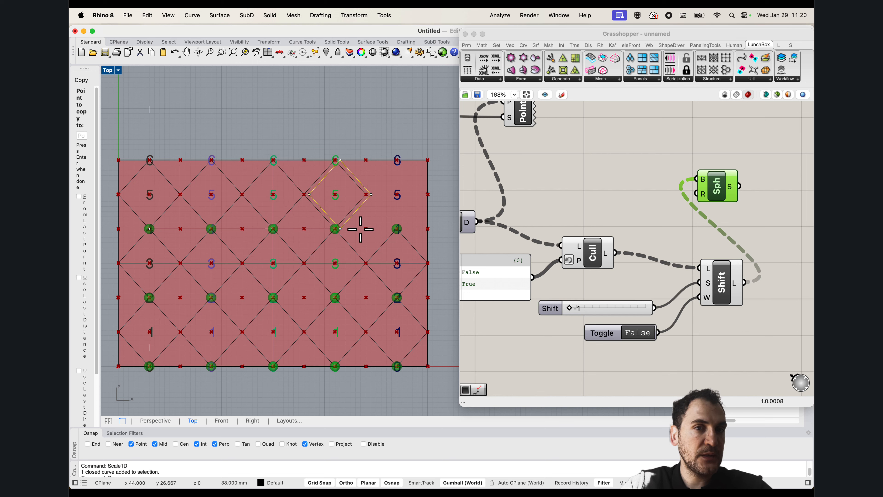
shift+click(397, 229)
key(Escape)
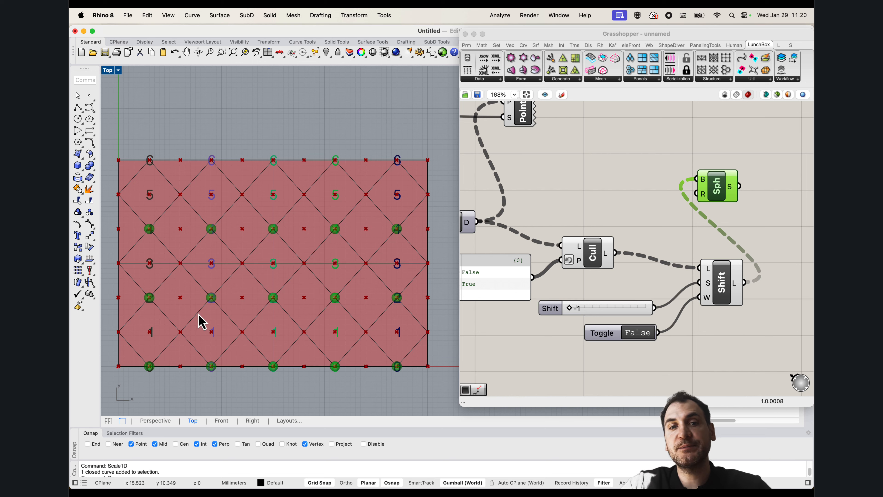
Move the Shift List component together with its shift slider and Boolean Toggle slightly up and to the right on the Grasshopper canvas
right_drag(710, 255, 672, 217)
drag(723, 324, 586, 250)
drag(687, 252, 703, 241)
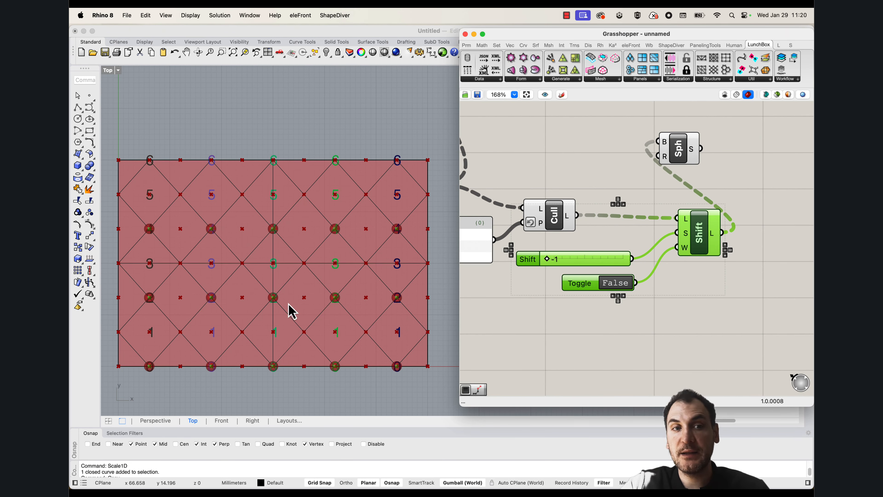
Delete the diamond curve around point 1 in the first column of the Rhino surface
scroll(204, 358, down, 5)
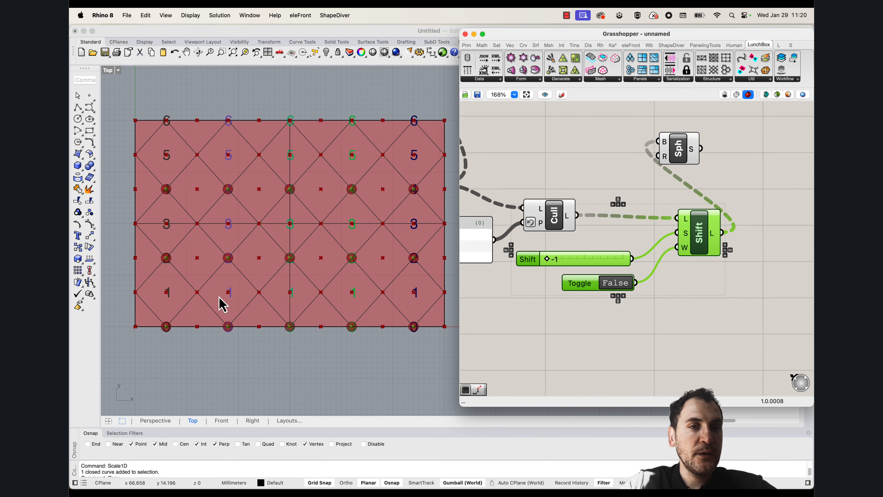
right_drag(134, 318, 166, 324)
scroll(165, 302, up, 4)
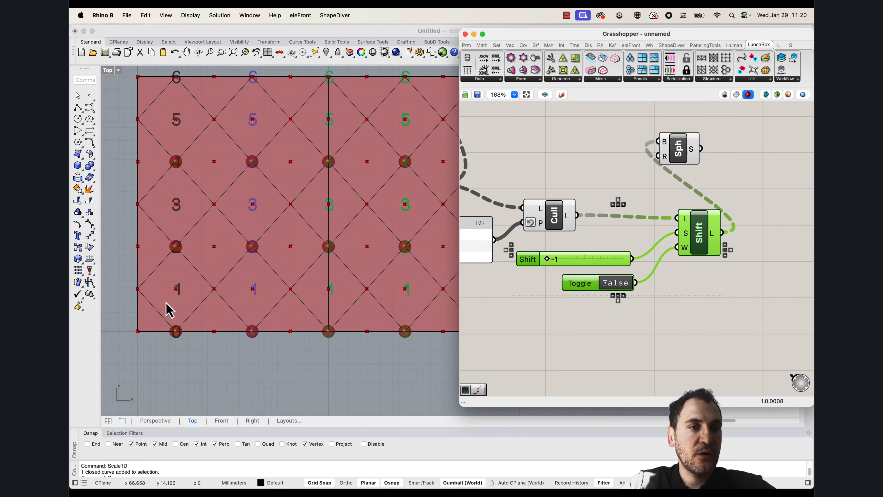
scroll(213, 284, down, 8)
scroll(200, 289, up, 4)
right_drag(240, 254, 218, 278)
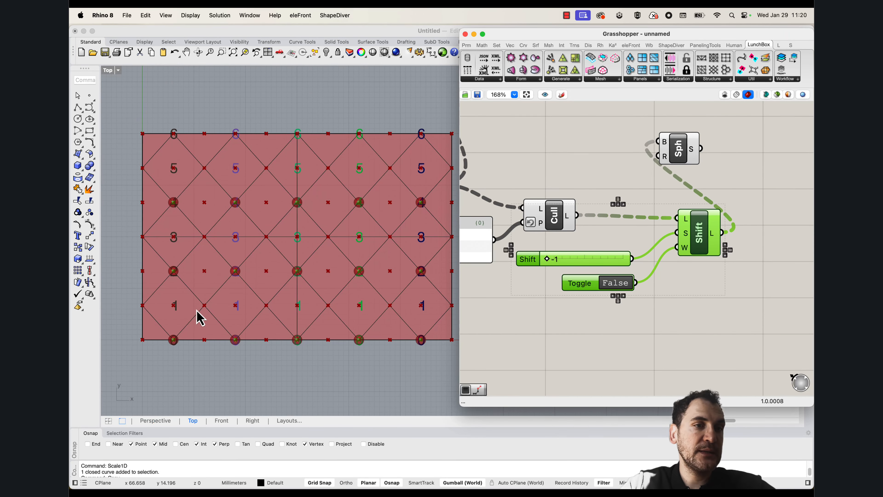
right_drag(180, 312, 205, 307)
click(210, 321)
key(Delete)
scroll(208, 281, up, 6)
right_drag(165, 243, 200, 231)
click(76, 109)
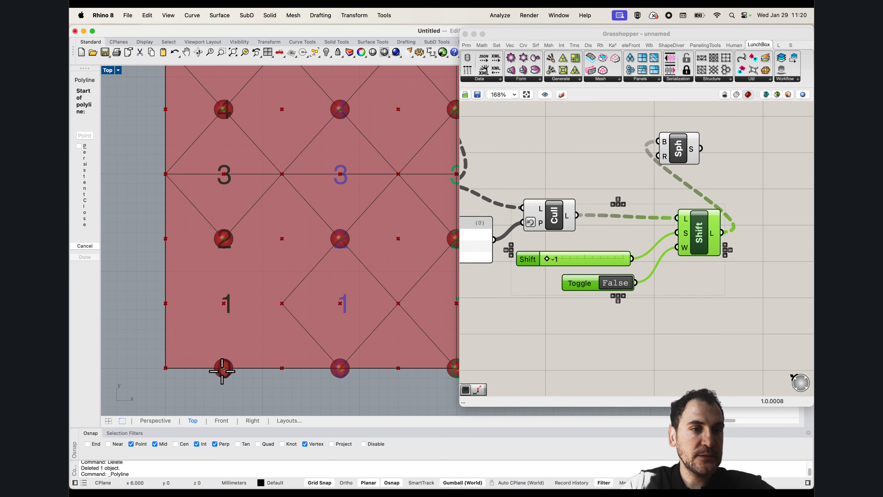
key(Escape)
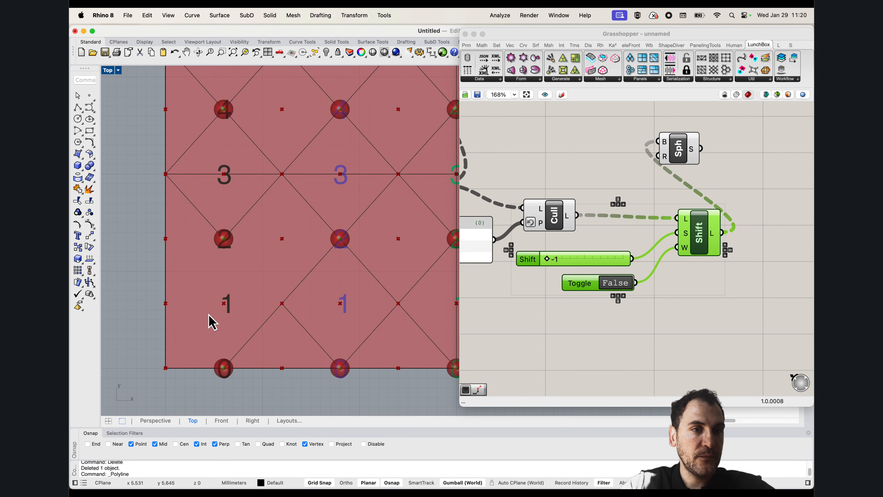
key(Return)
click(165, 300)
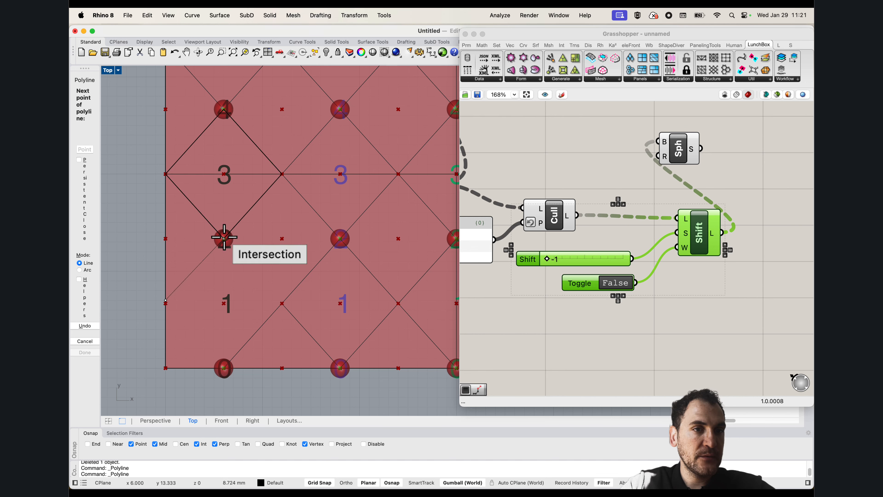
key(Escape)
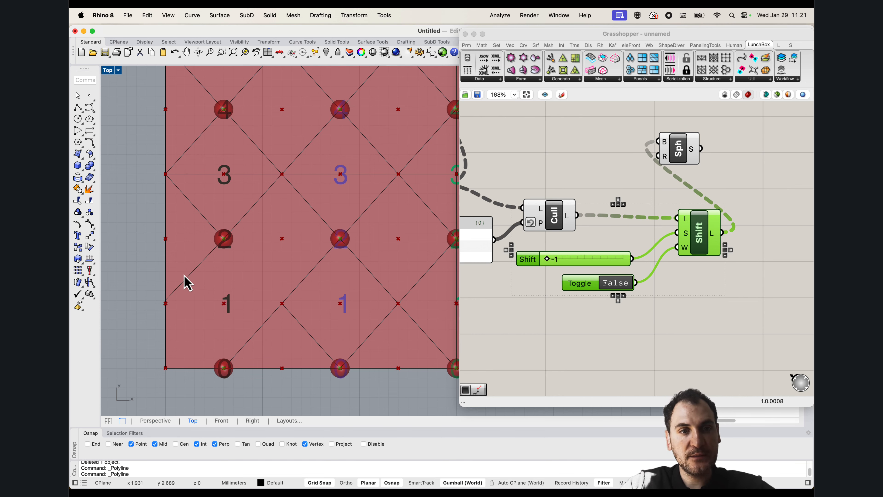
Loft a surface across the empty first-column diamond around point 1, using two neighbouring diamond curves
text(loft)
key(Return)
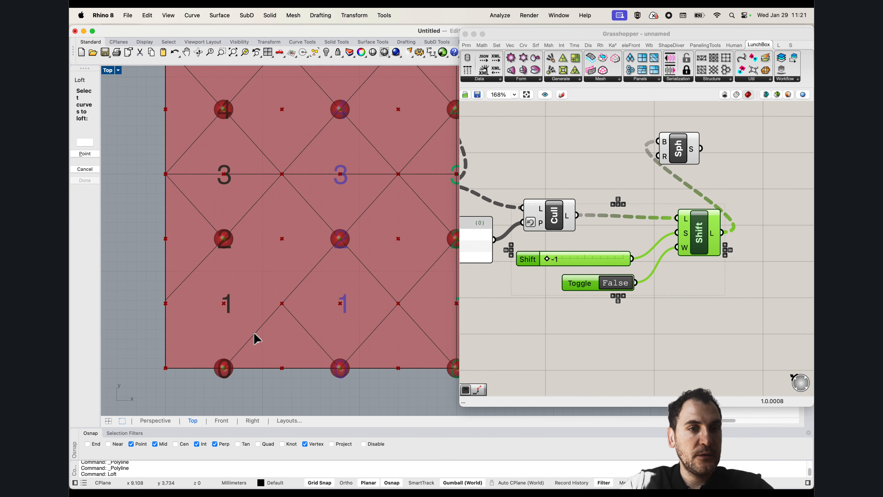
click(252, 336)
click(208, 257)
key(Return)
key(Return)
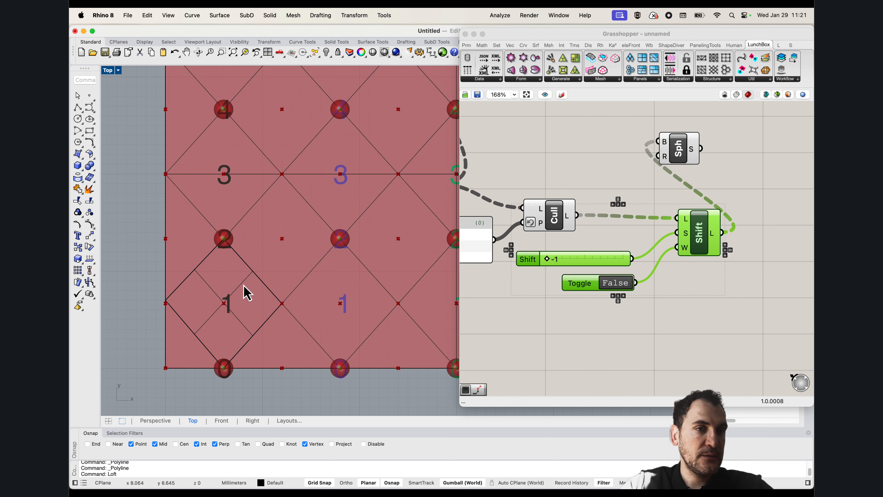
Delete the lofted diamond surface around point 1 in the first column
click(245, 291)
scroll(244, 289, down, 3)
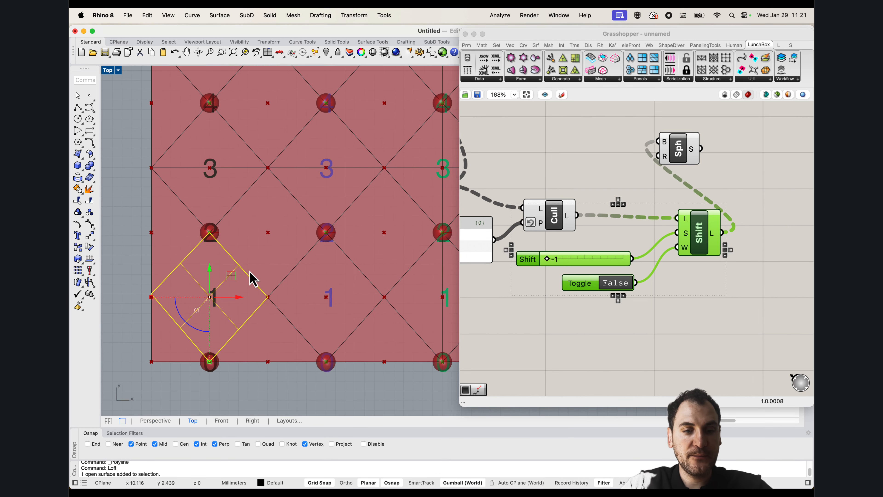
key(Delete)
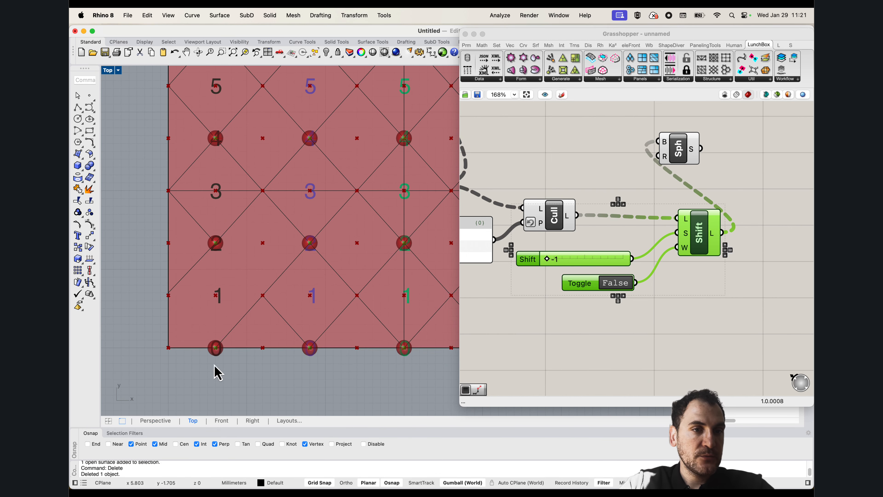
Draw a small circle around the division point between the first two columns in row 1, and delete the circle
scroll(228, 344, down, 2)
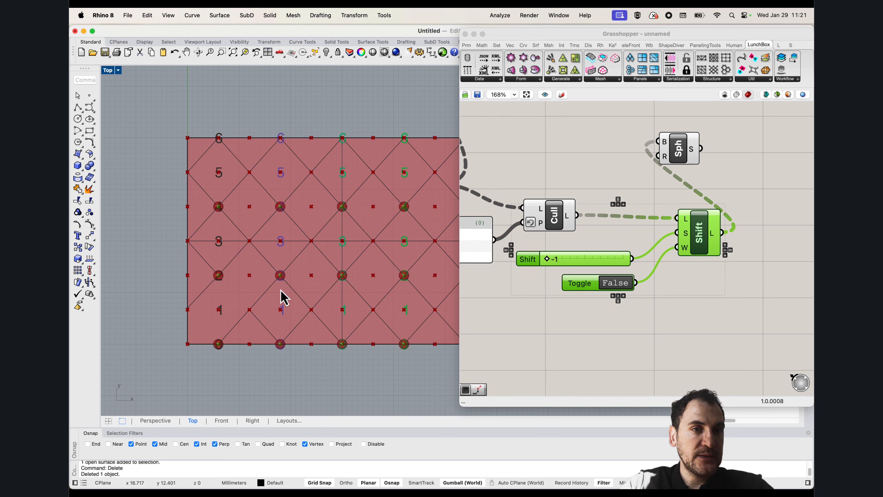
scroll(282, 297, up, 3)
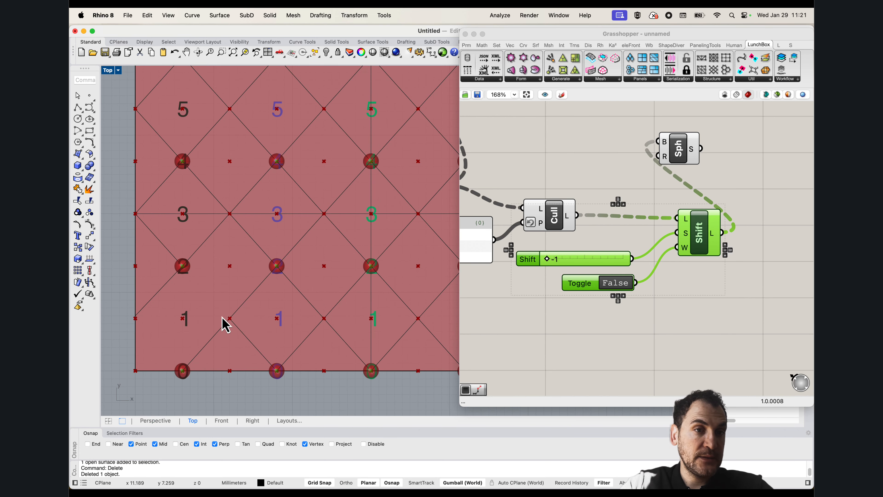
scroll(240, 312, left, 2)
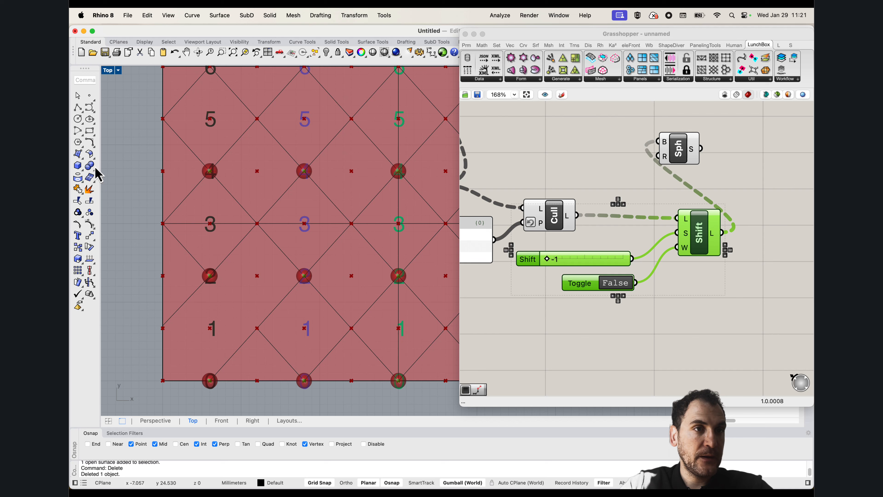
click(78, 119)
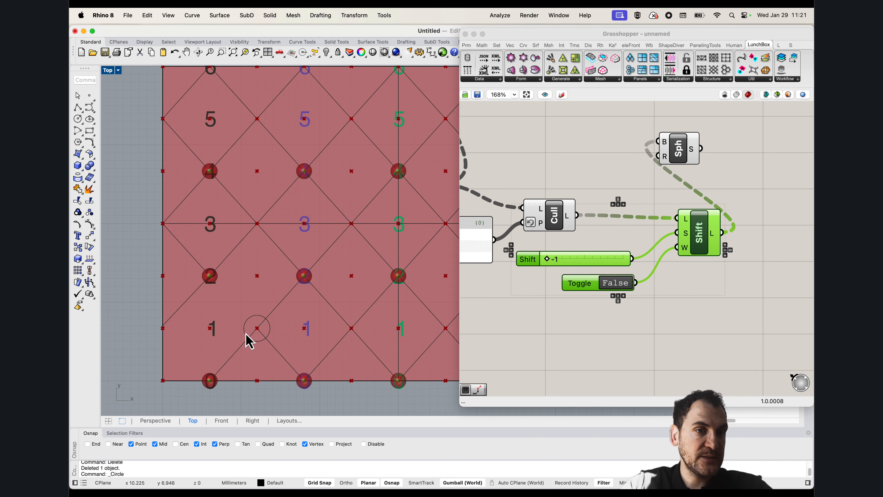
click(245, 338)
text(d)
key(Return)
scroll(215, 287, down, 6)
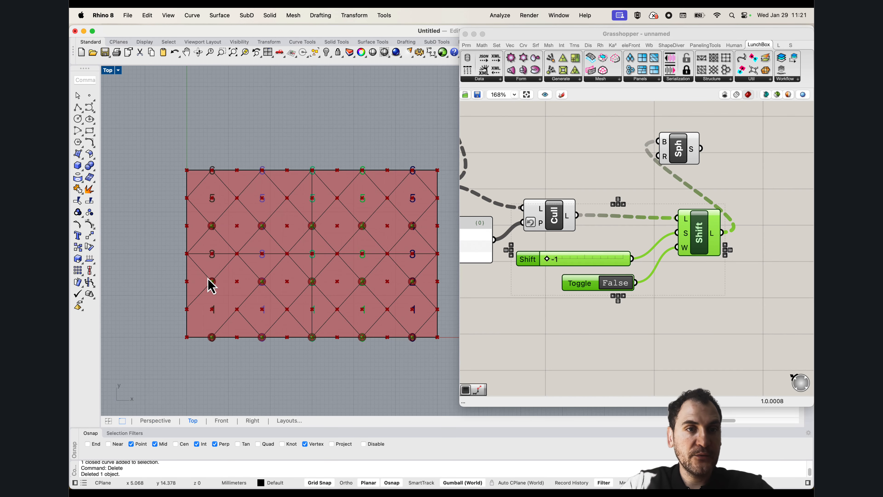
Select the SDivide component and the first Cull in turn to examine which surface points each one outputs
scroll(210, 283, up, 2)
right_drag(242, 287, 204, 288)
right_drag(561, 284, 632, 275)
click(612, 306)
scroll(611, 305, down, 3)
right_drag(550, 298, 652, 295)
scroll(561, 236, down, 2)
right_drag(561, 237, 600, 252)
click(548, 194)
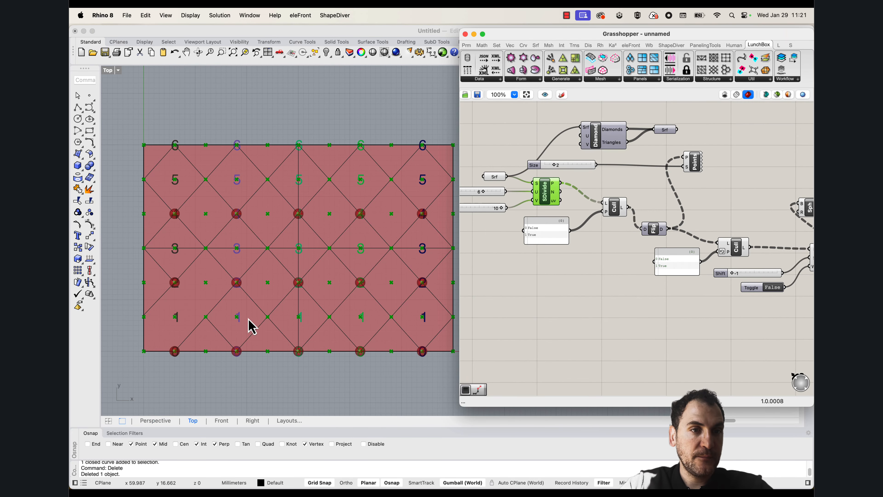
click(619, 210)
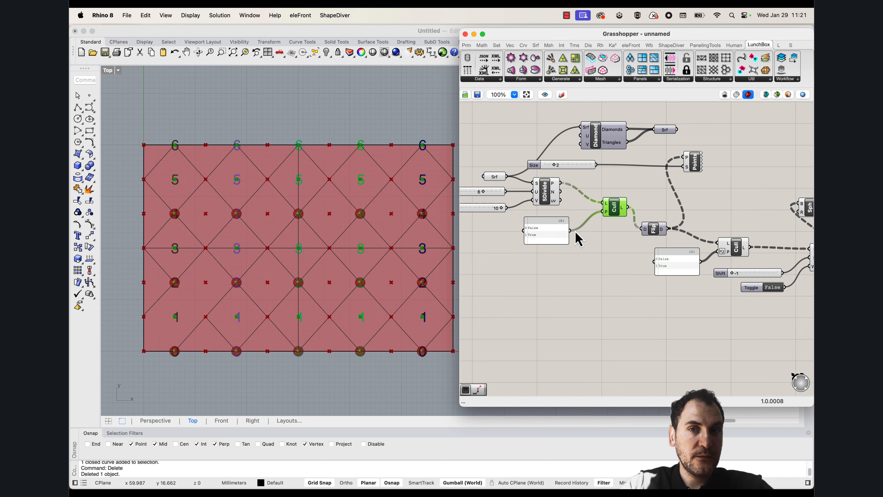
scroll(153, 323, up, 2)
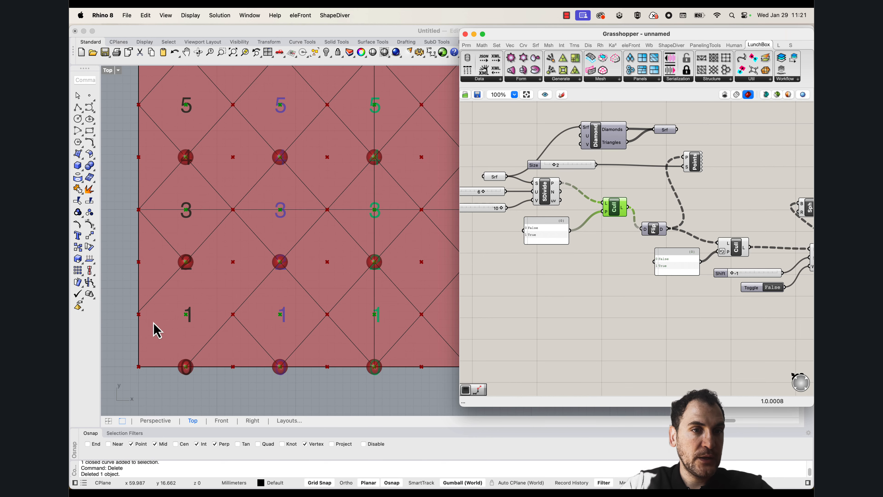
Duplicate the first Cull component with its False/True pattern panel and place the copies below the originals
drag(605, 249, 568, 210)
key(super+c)
key(super+v)
drag(623, 226, 623, 315)
click(543, 342)
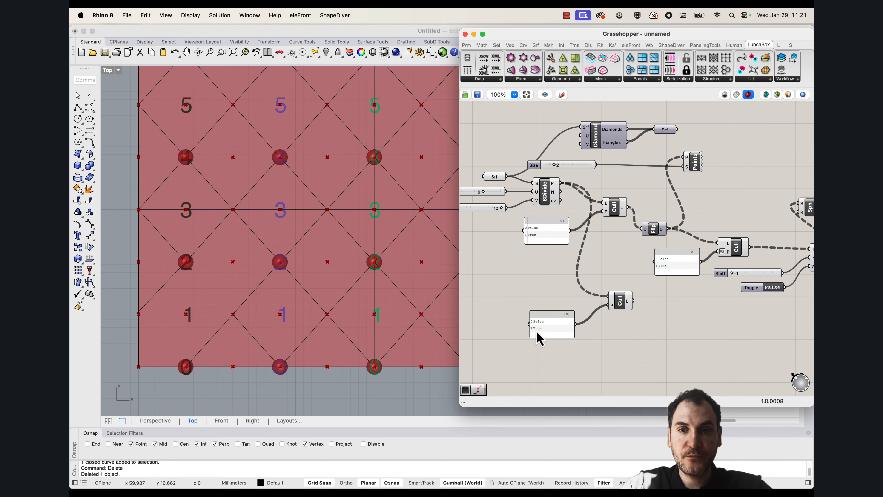
Apply Reverse to the copied Cull's P input and select the component to check which points it keeps
scroll(601, 302, up, 3)
right_click(612, 305)
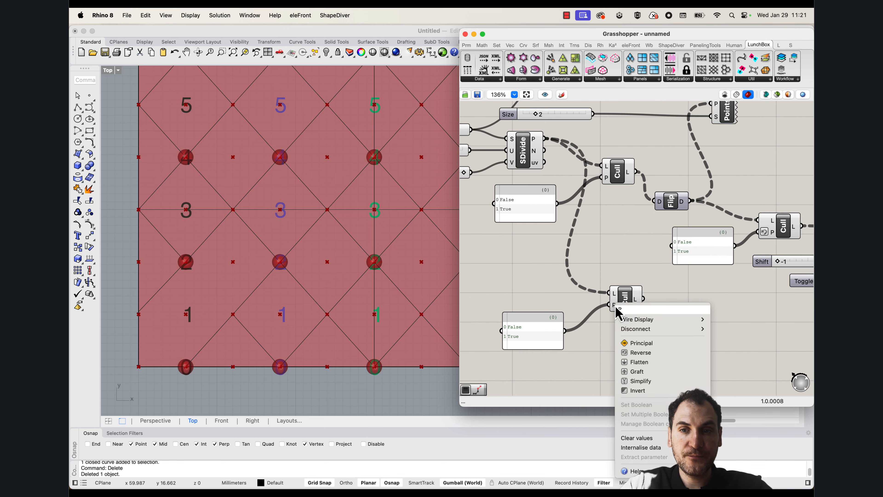
click(641, 353)
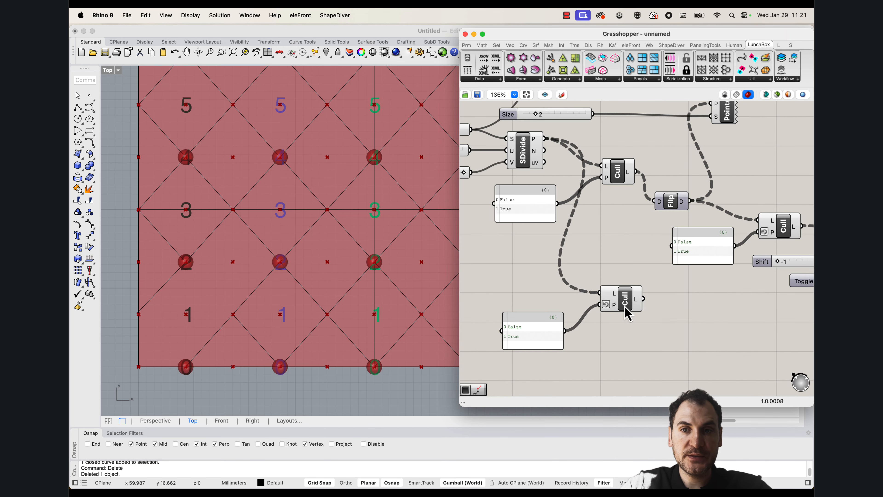
click(624, 303)
scroll(243, 323, down, 5)
scroll(220, 312, up, 3)
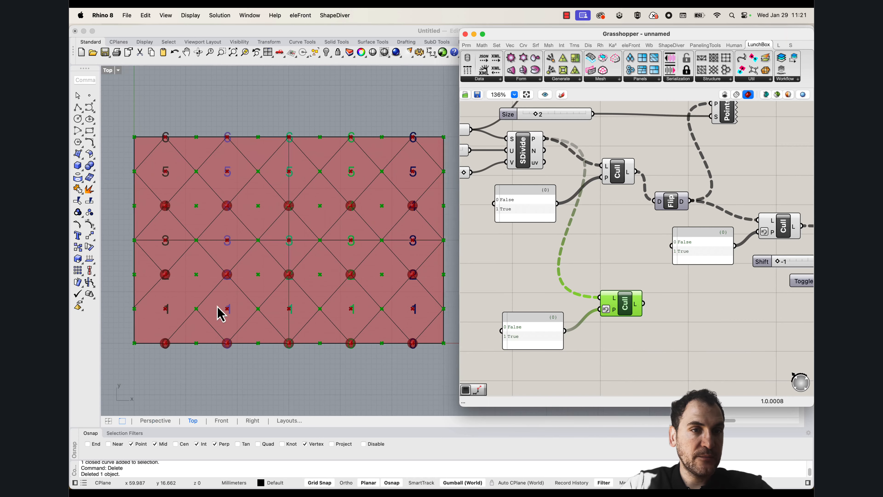
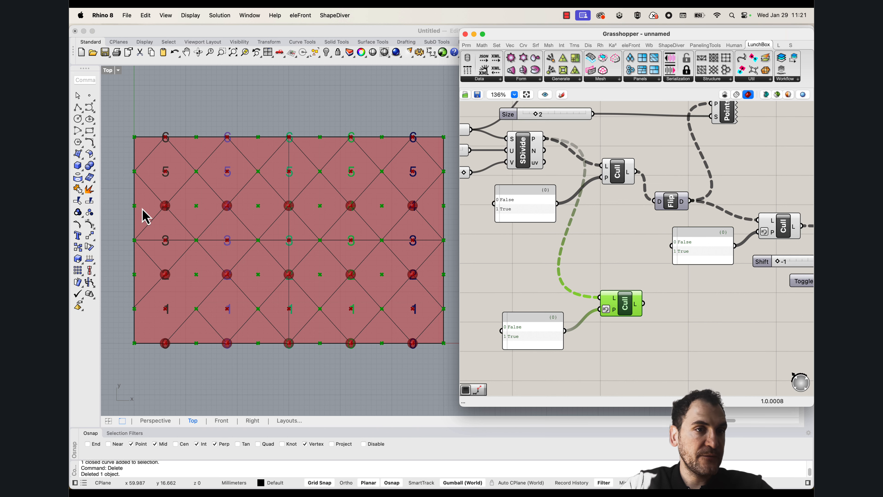
Move the Points List and its Size slider beside the lower Cull and number that Cull's output points with it
right_drag(675, 253, 588, 258)
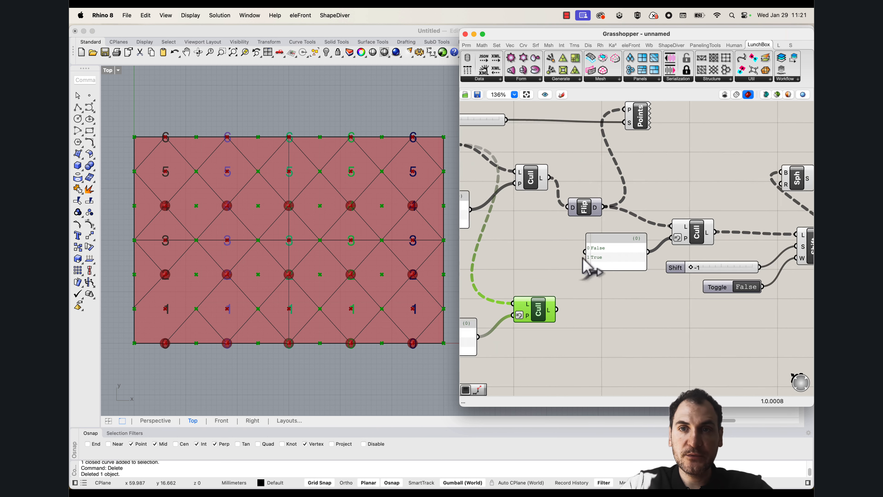
drag(648, 134, 488, 105)
drag(632, 117, 641, 362)
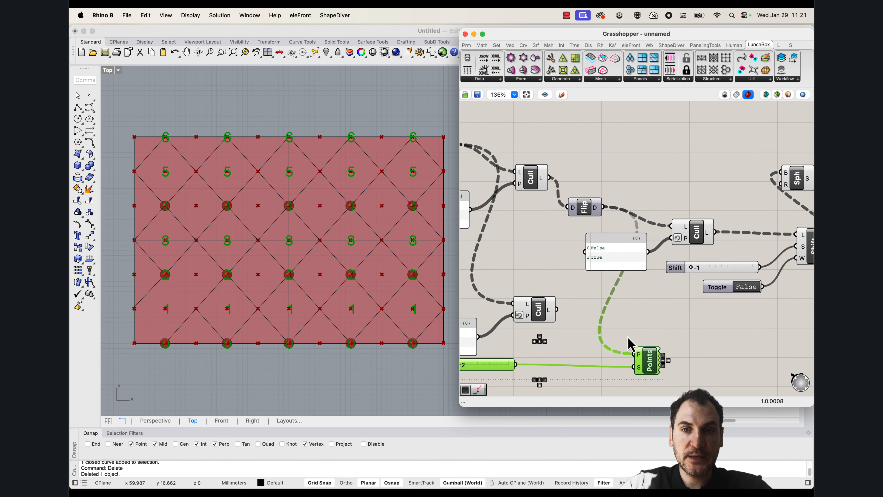
click(627, 337)
drag(557, 310, 633, 343)
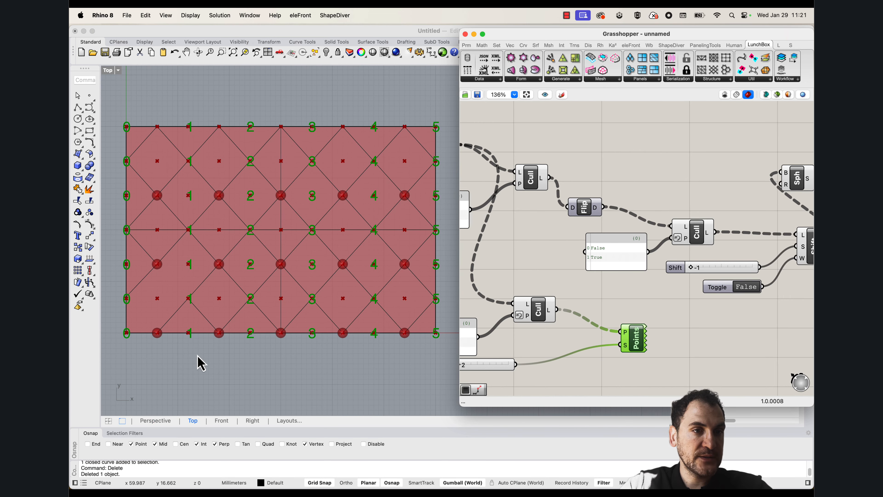
scroll(143, 299, up, 3)
scroll(183, 298, up, 4)
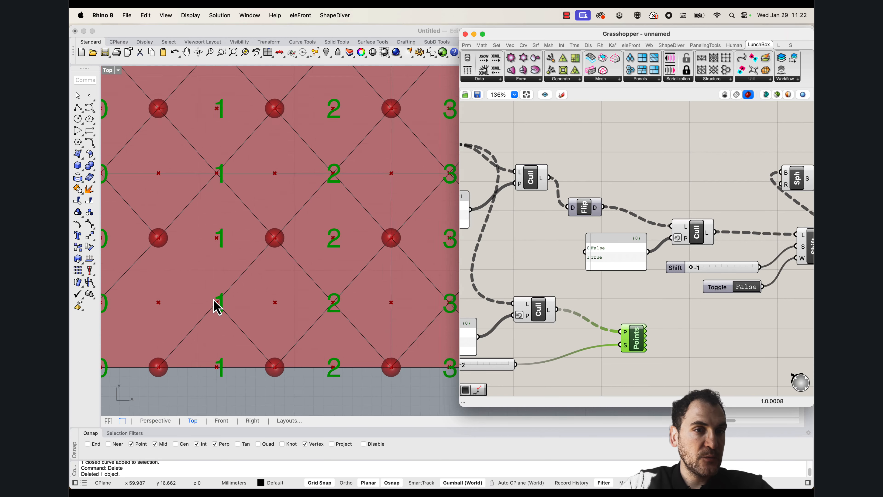
scroll(236, 316, down, 5)
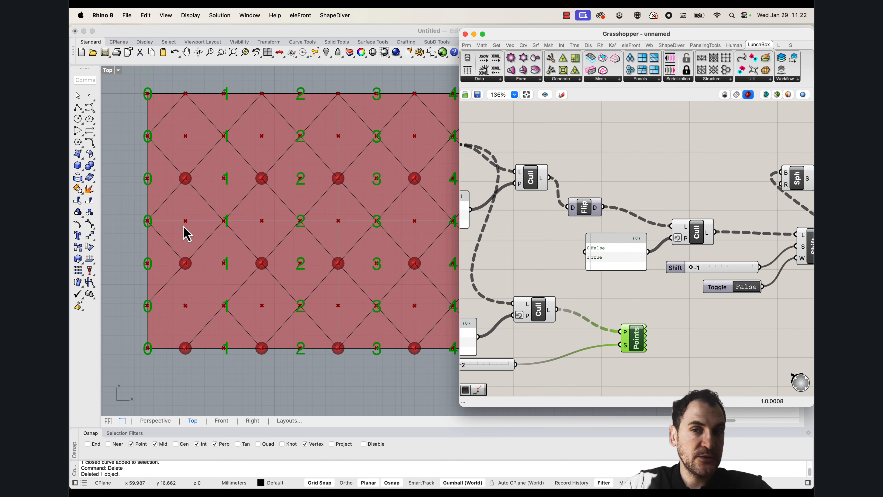
Duplicate the Shift List with its Shift slider and False toggle below the originals and feed the lower Cull's output to it
right_drag(706, 319, 656, 249)
click(635, 271)
scroll(611, 265, down, 2)
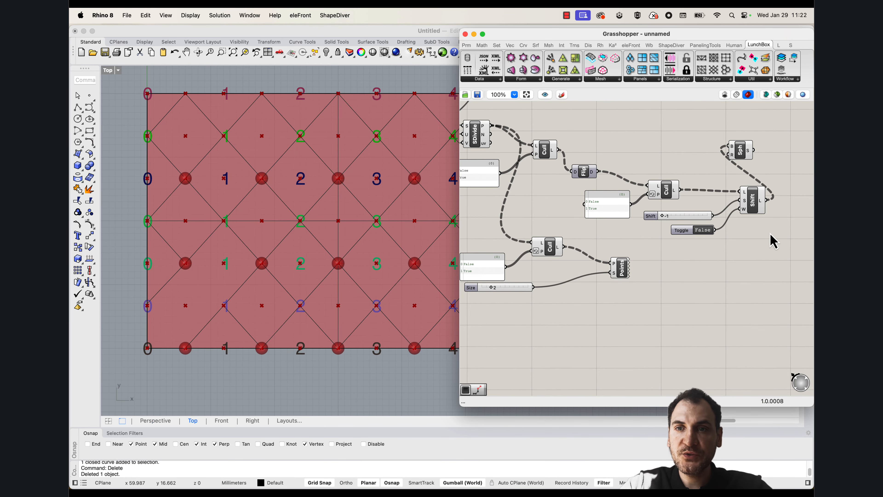
drag(773, 241, 641, 186)
alt+drag(759, 206, 611, 312)
drag(564, 247, 584, 300)
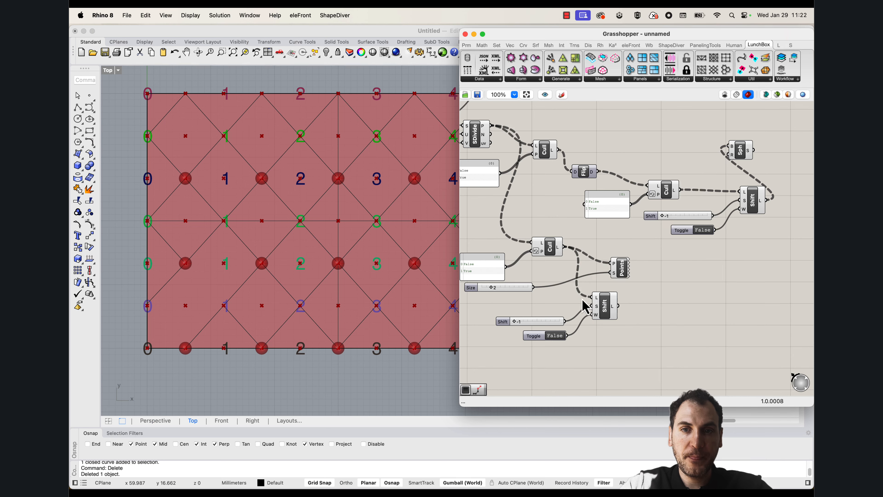
right_drag(562, 299, 581, 287)
Delete the copied Shift slider from the lower Shift List's S input
scroll(544, 310, up, 1)
drag(529, 309, 600, 311)
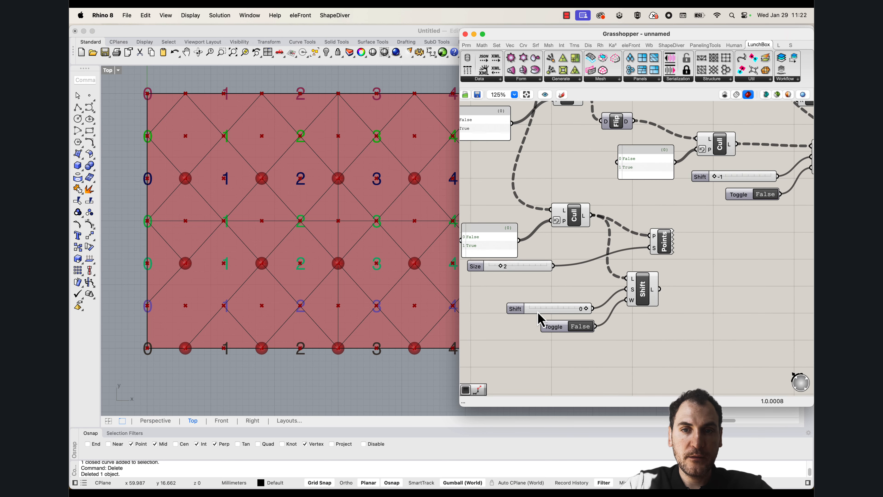
click(543, 311)
key(Delete)
double_click(546, 311)
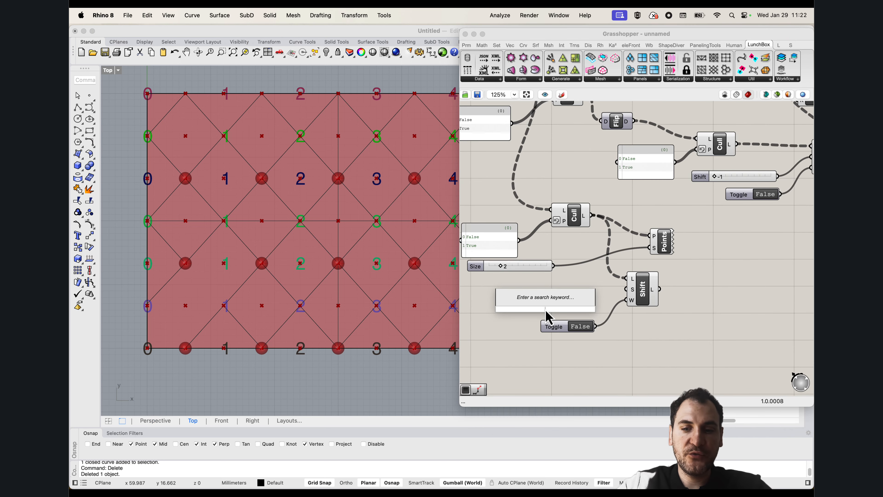
text(1)
key(Return)
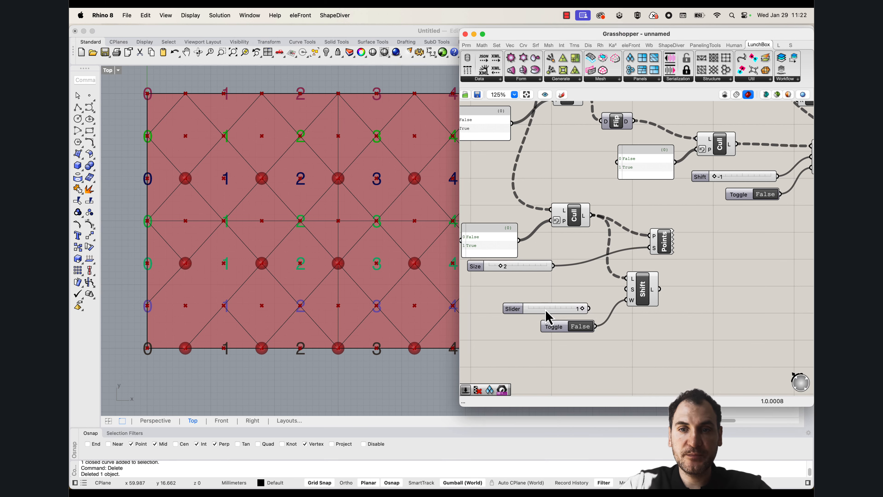
click(584, 308)
key(Delete)
Create a number slider from -1, set it to 1 and connect it to the lower Shift List's S input
double_click(566, 313)
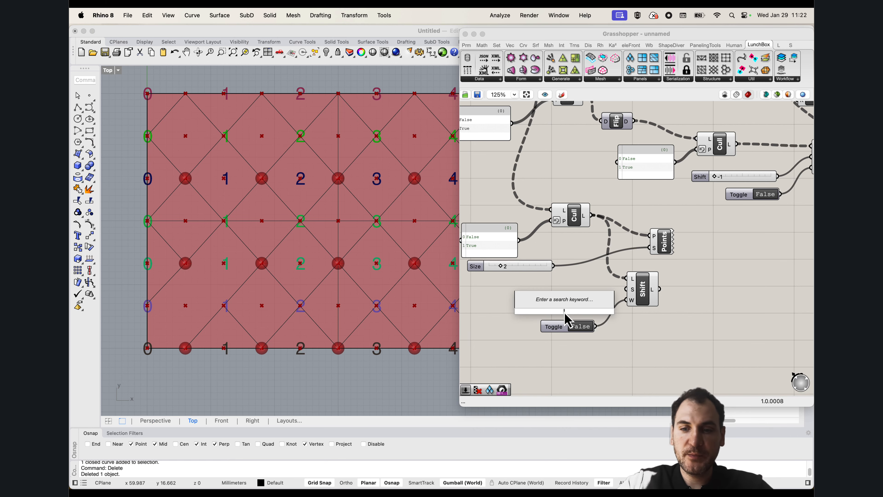
text(-1)
key(Return)
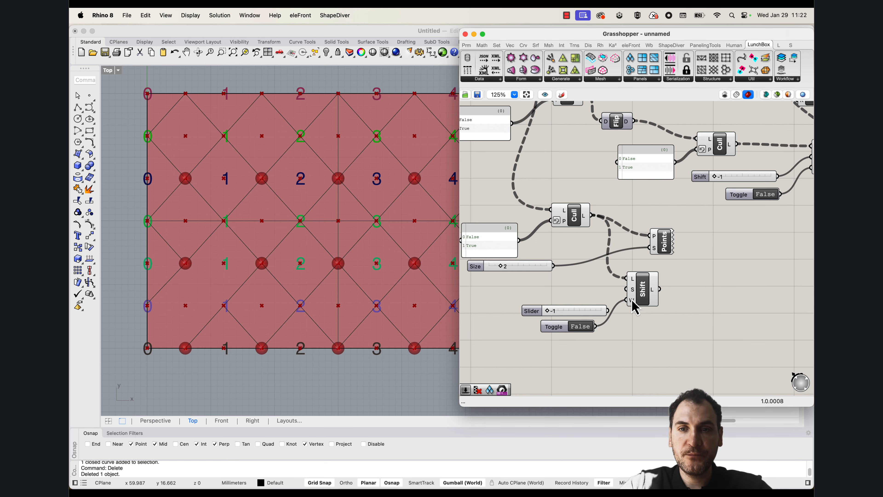
mouse_move(548, 311)
mouse_down()
mouse_move(592, 310)
mouse_move(537, 310)
mouse_up()
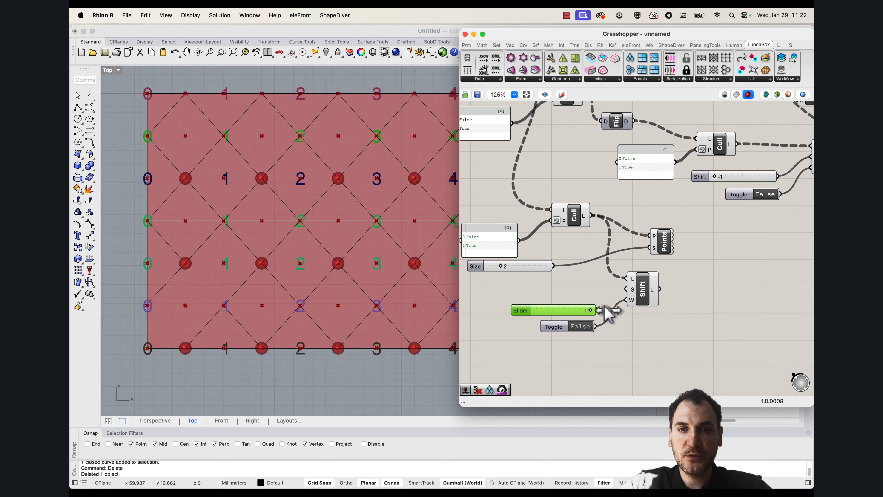
drag(600, 307, 626, 289)
Select the lower Shift List to examine which points remain in each row
click(642, 289)
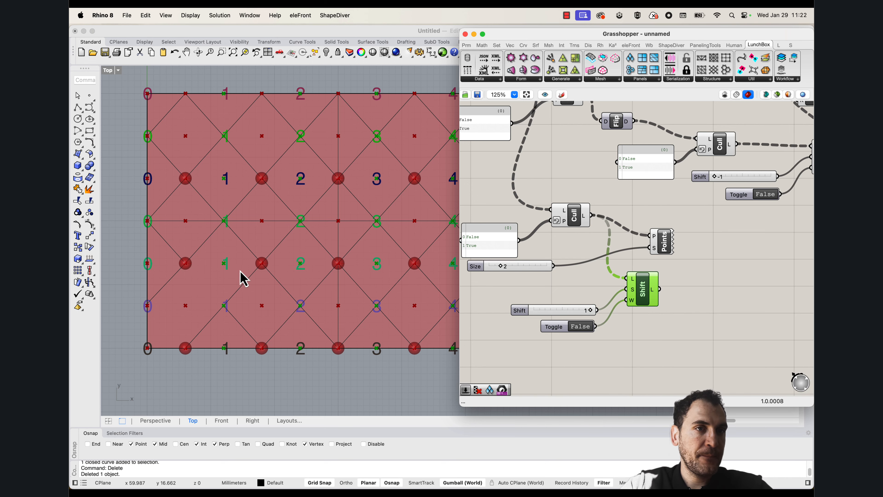
scroll(242, 299, down, 3)
scroll(237, 331, up, 3)
scroll(212, 340, down, 1)
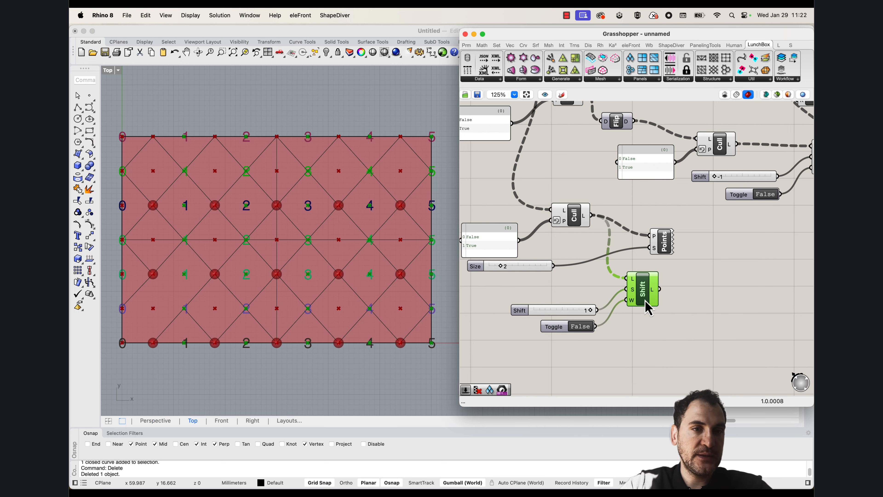
Duplicate the Flip Matrix component beside the lower Shift List and connect the shifted points to it
right_drag(685, 283, 641, 314)
scroll(653, 237, down, 1)
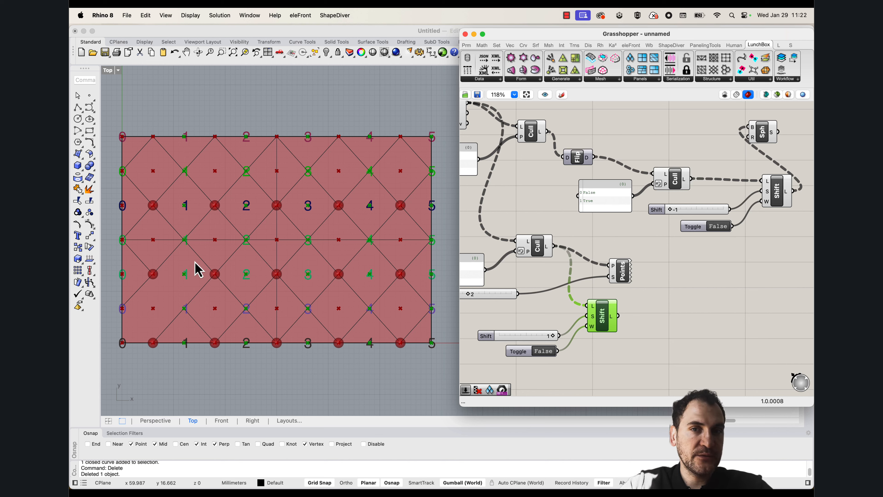
drag(578, 163, 657, 318)
drag(658, 319, 650, 318)
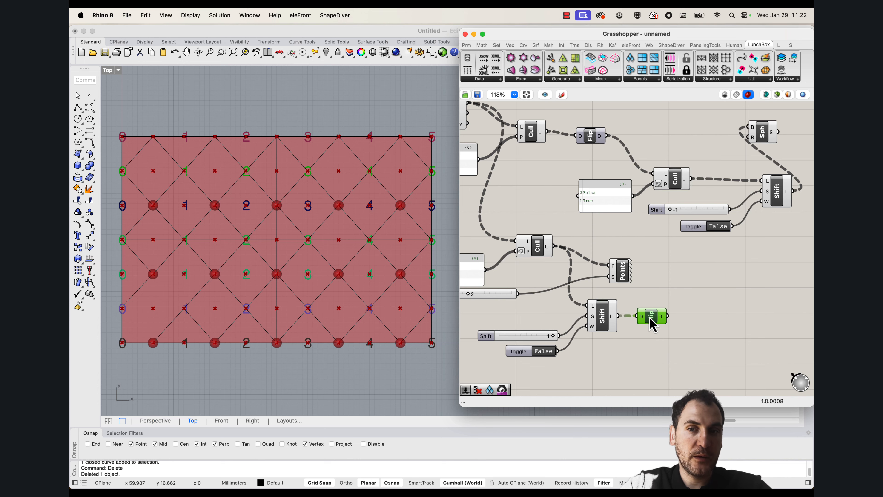
Move the Points List beside the new Flip Matrix and connect the flipped data to its P input to check the numbering
right_drag(654, 318, 633, 310)
drag(605, 265, 650, 271)
drag(646, 308, 690, 262)
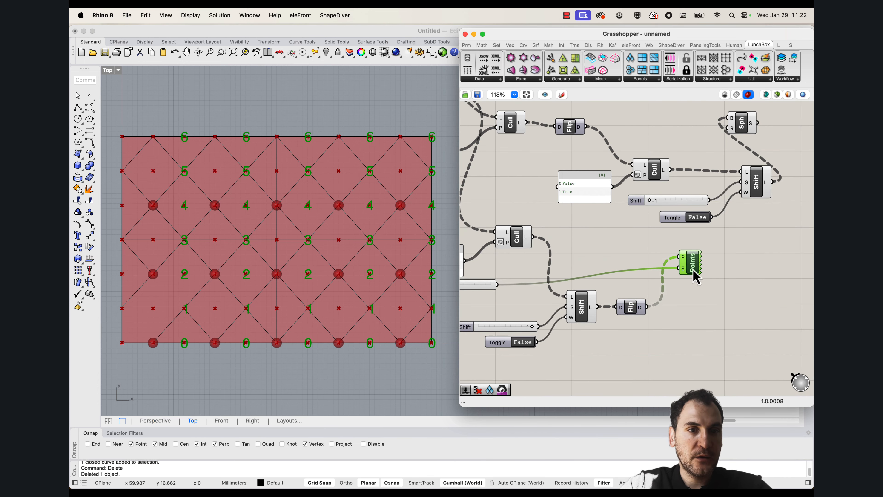
right_drag(199, 197, 212, 214)
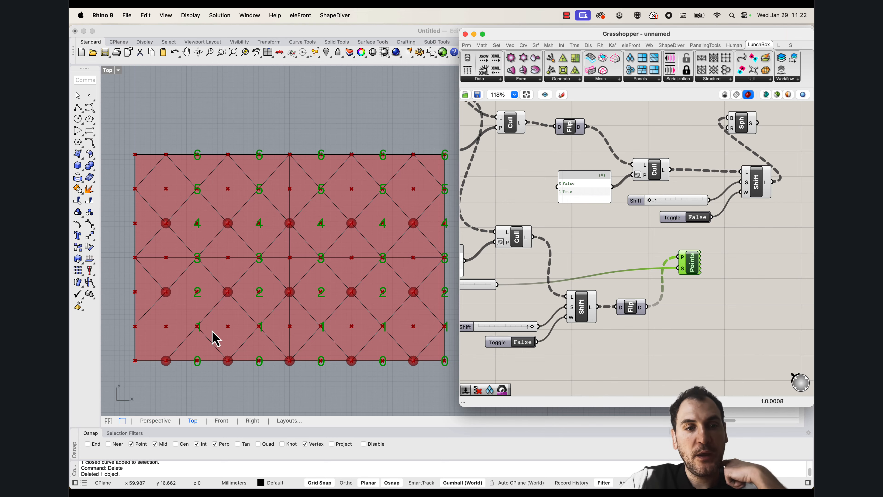
scroll(181, 321, up, 4)
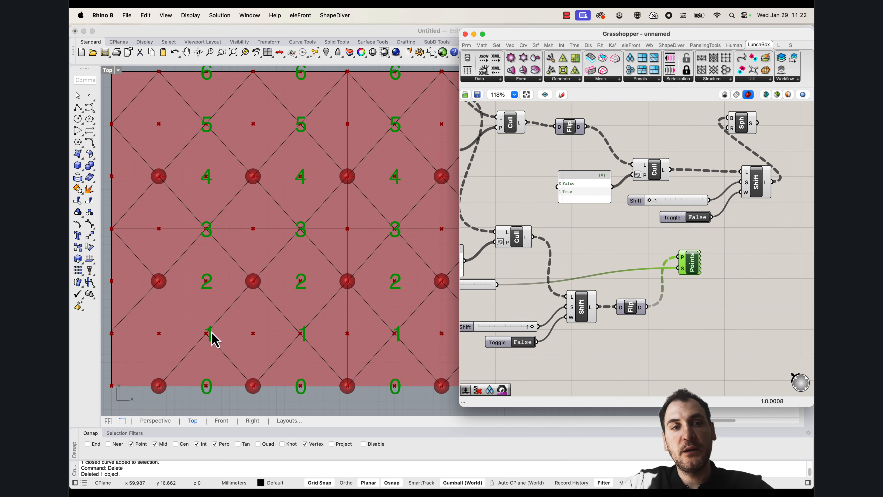
Duplicate the second Cull component with its False/True pattern panel and place the copies beside the lower Flip Matrix
right_drag(651, 281, 572, 292)
scroll(598, 212, down, 1)
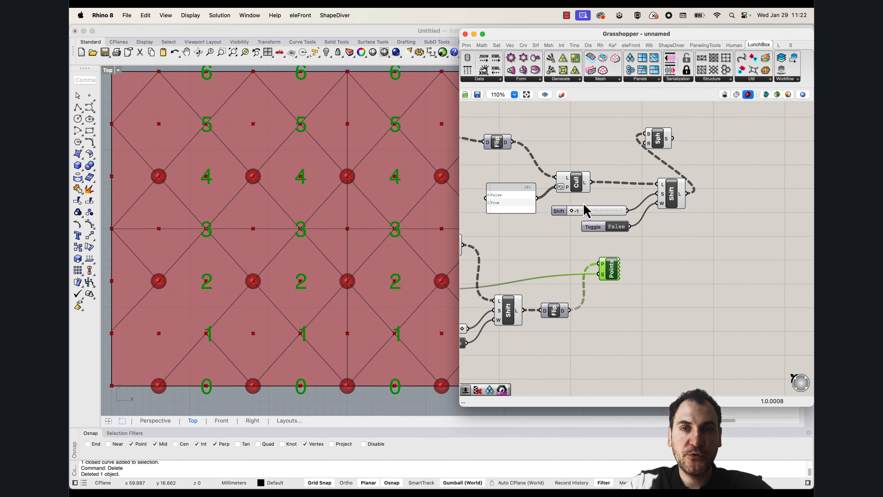
drag(583, 202, 504, 177)
alt+drag(577, 190, 619, 340)
click(593, 312)
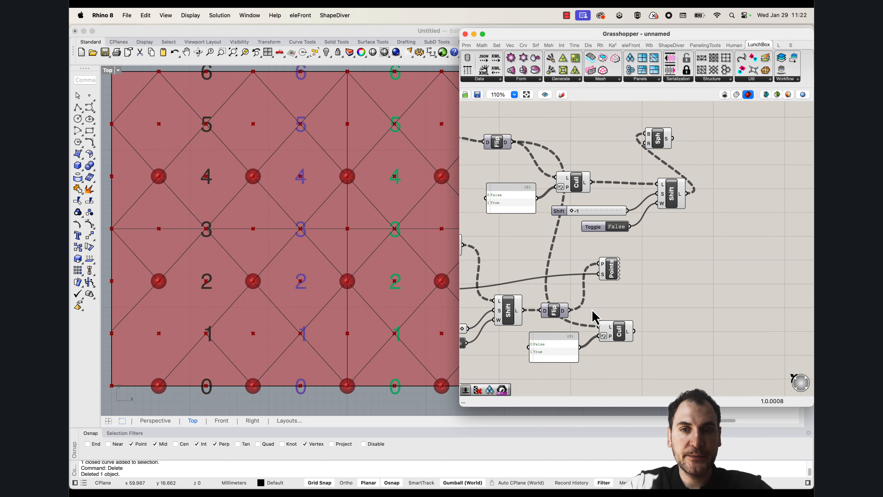
Connect the lower Flip Matrix output to the new Cull's L input and turn off Reverse on its P input
drag(570, 310, 599, 327)
scroll(612, 319, up, 3)
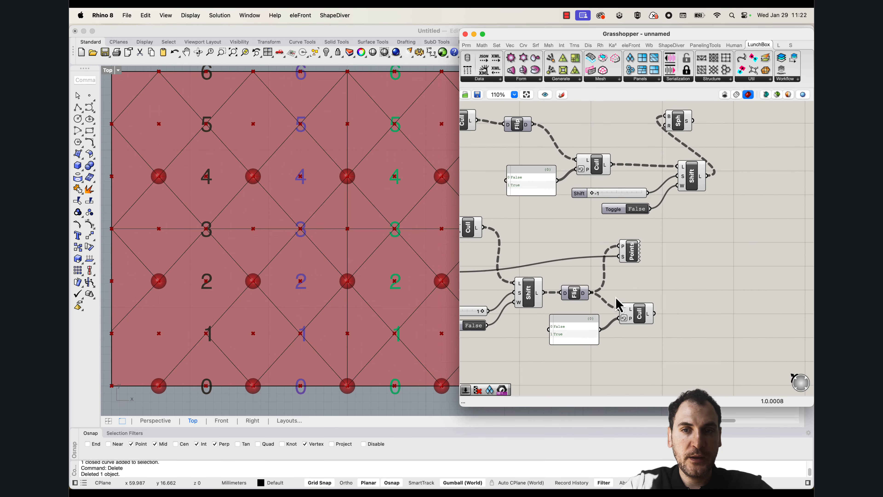
right_click(625, 322)
click(630, 371)
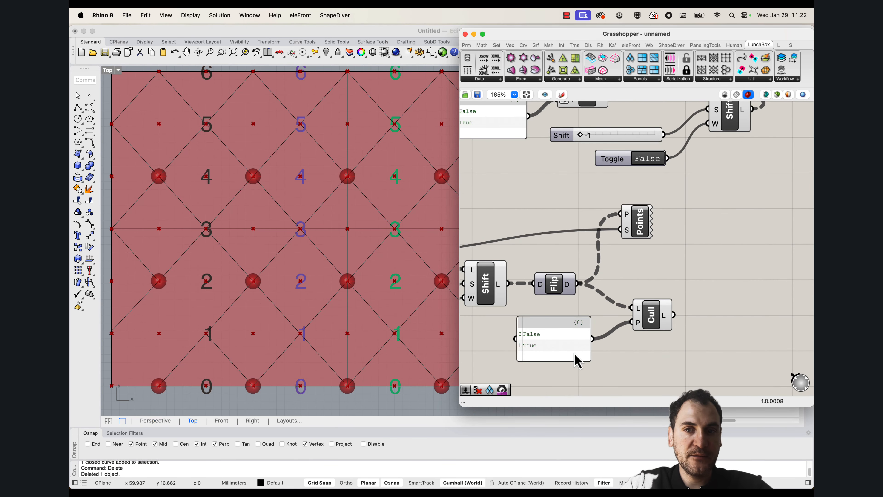
Select the new Cull to examine which points of each column it keeps
click(653, 321)
scroll(259, 300, up, 4)
scroll(257, 296, down, 6)
right_drag(255, 293, 240, 297)
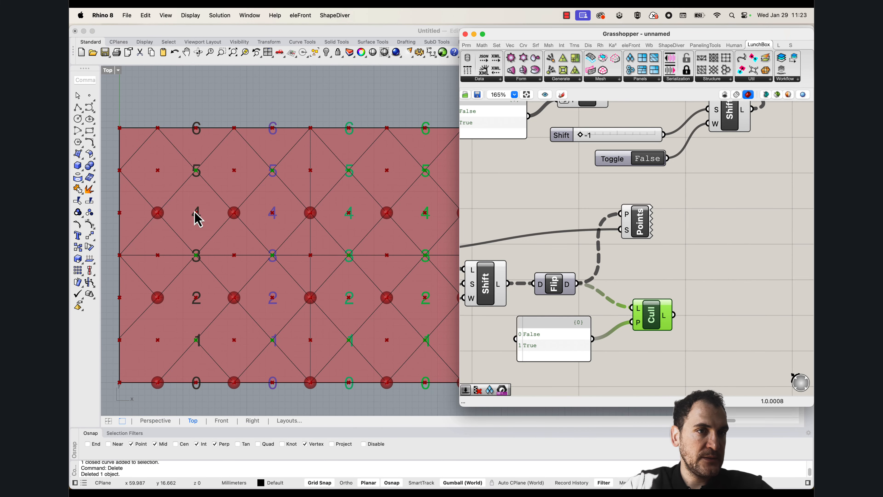
Duplicate the Sphere component beside the new Cull and connect the culled points to its B input
scroll(583, 282, down, 3)
right_drag(631, 200, 650, 225)
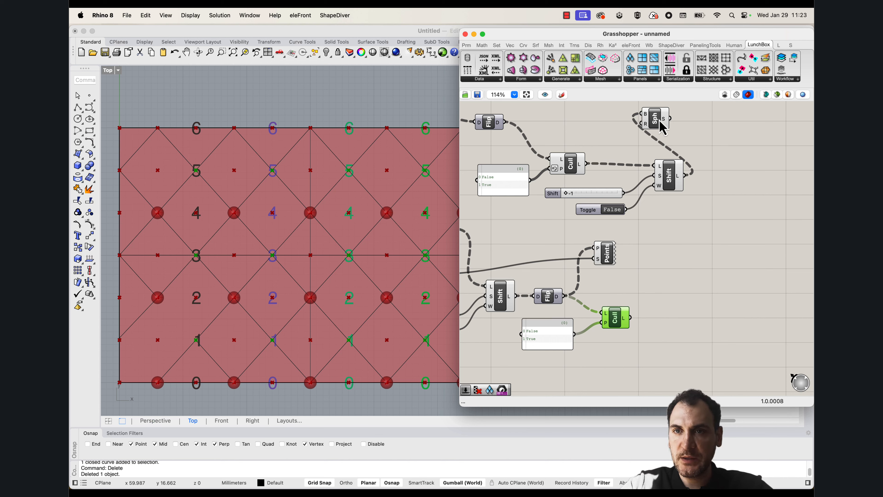
drag(659, 124, 698, 310)
drag(631, 318, 688, 302)
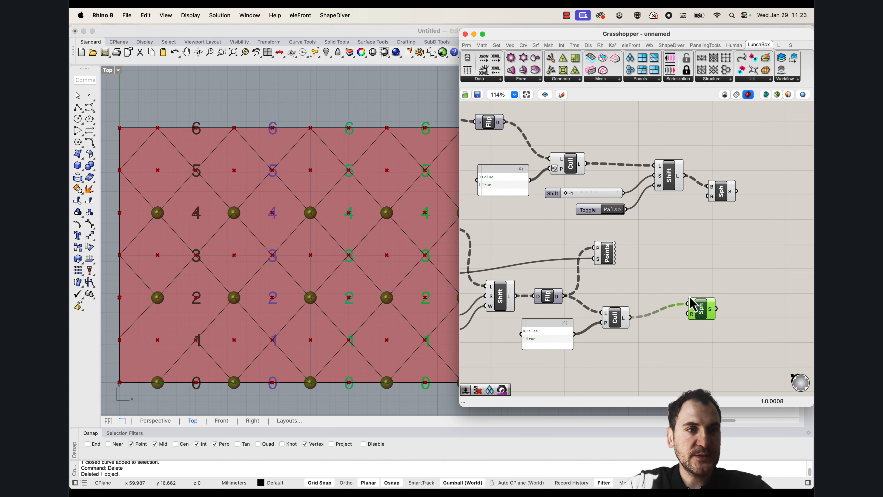
Select the new Sphere component to compare its marked points with the first set of diamond corners
click(708, 269)
click(704, 315)
scroll(272, 227, down, 3)
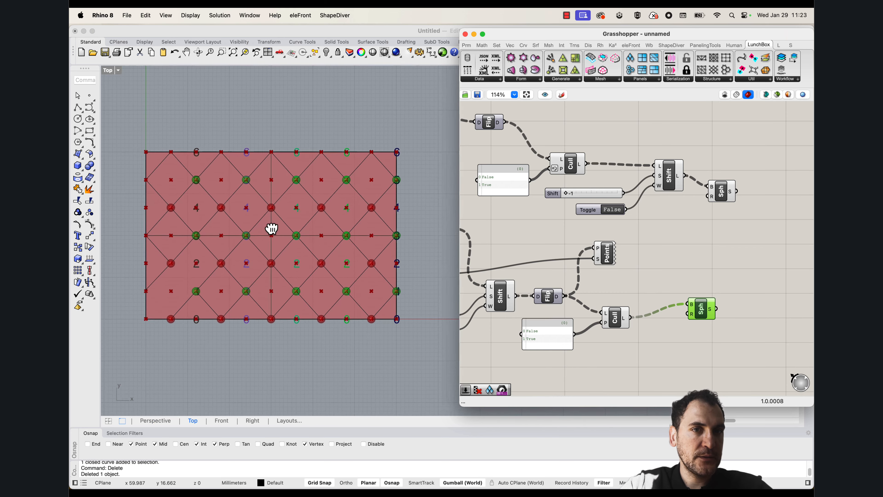
scroll(320, 214, up, 2)
scroll(245, 232, left, 3)
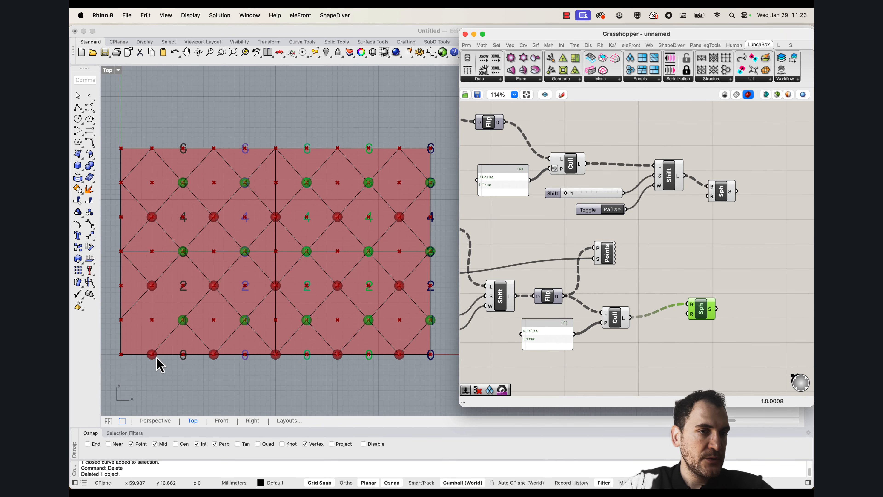
Add a Line component between the two Sphere components
right_drag(731, 248, 687, 243)
drag(681, 190, 689, 177)
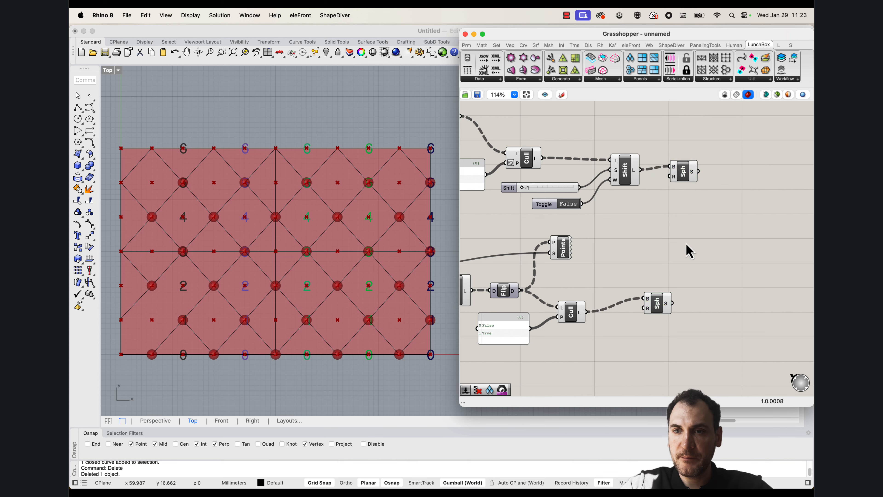
double_click(687, 243)
text(line)
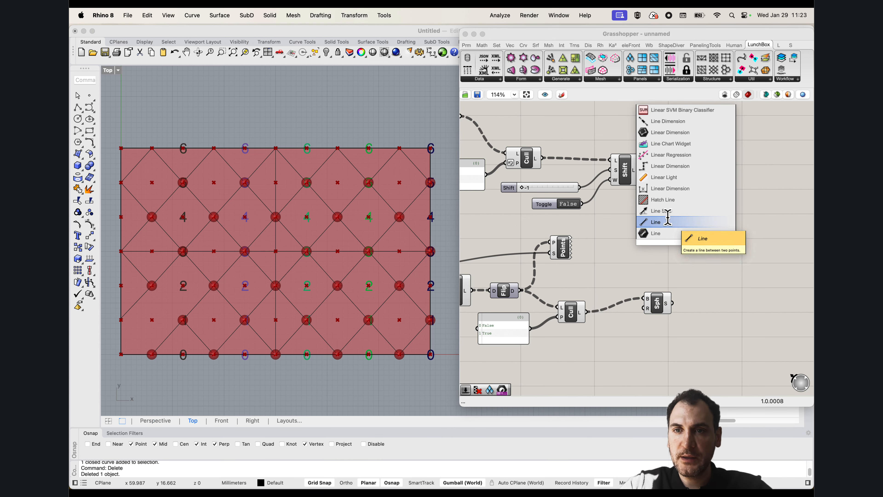
key(Return)
Connect the upper Shift List's output to the Line's A input and the lower Cull's output to B, and inspect the lines
mouse_move(635, 176)
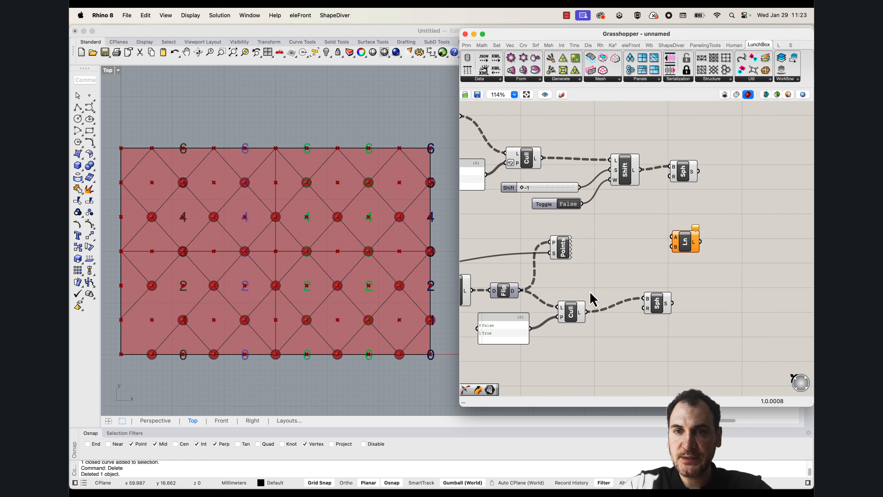
mouse_move(585, 320)
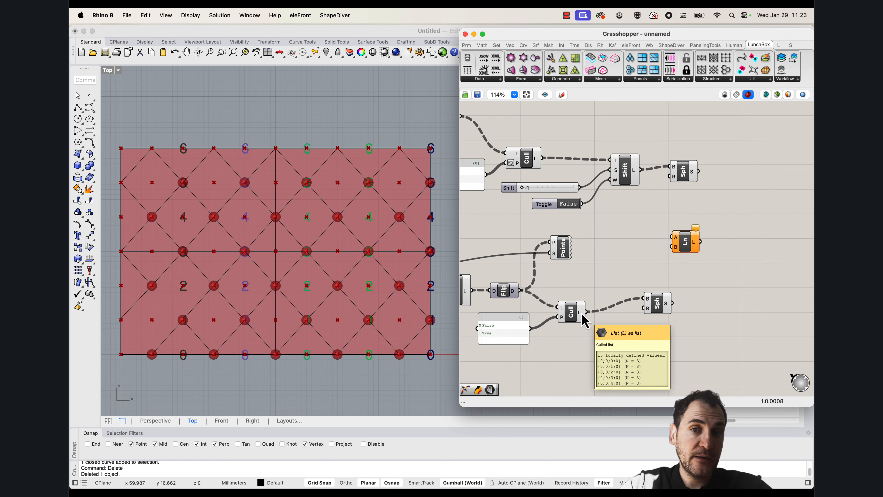
drag(671, 247, 641, 170)
scroll(317, 229, down, 2)
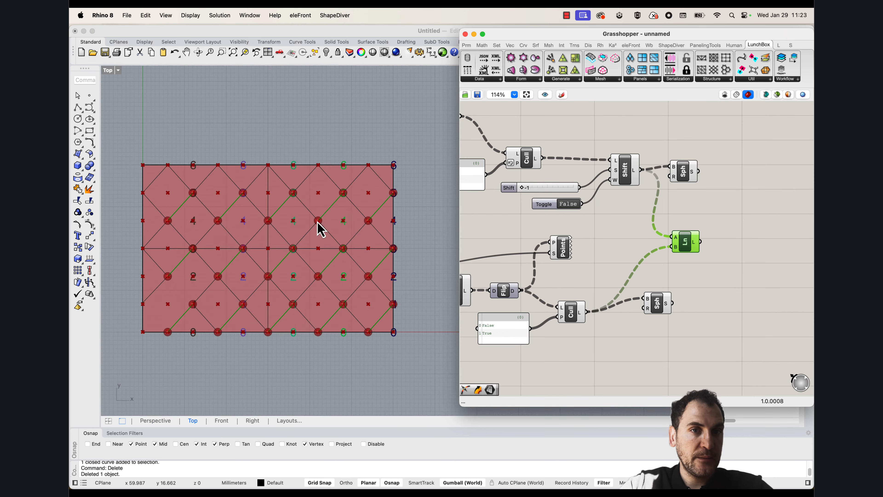
scroll(294, 249, up, 3)
scroll(349, 222, down, 4)
Delete the remaining hand-drawn diamond guide curves from the surface in the Top view
drag(189, 134, 307, 331)
key(Delete)
drag(245, 340, 414, 142)
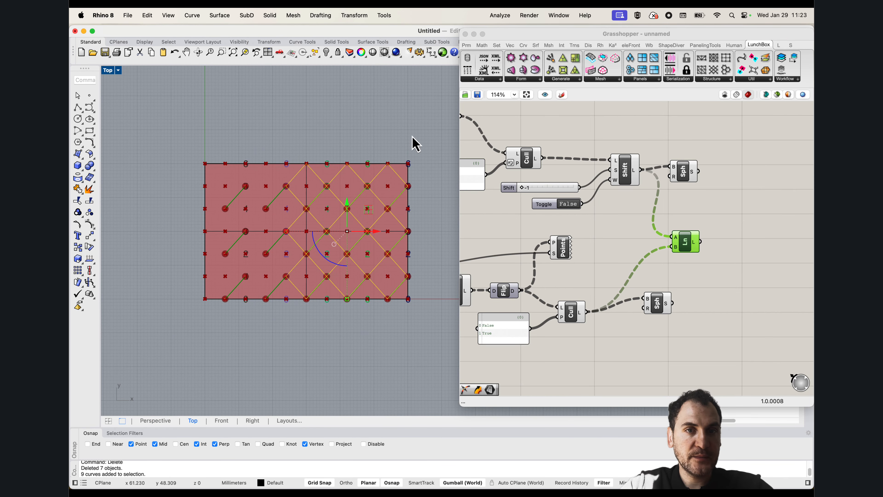
key(Delete)
scroll(355, 227, up, 2)
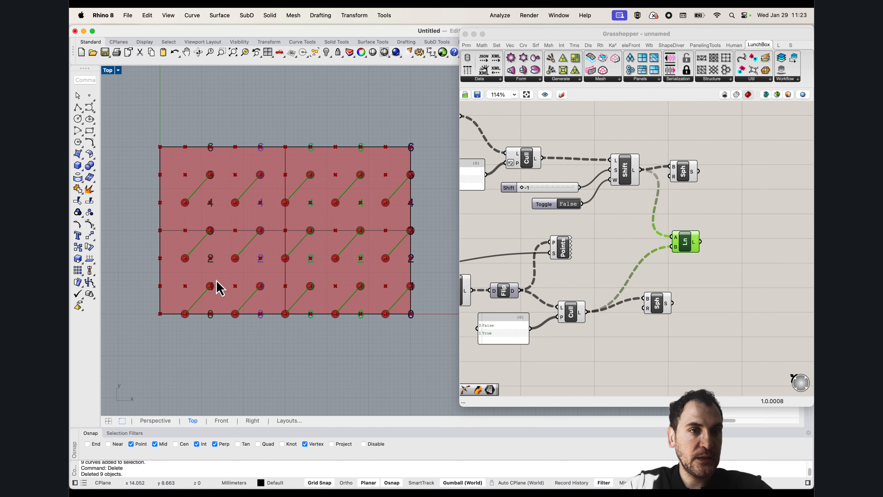
scroll(286, 305, up, 3)
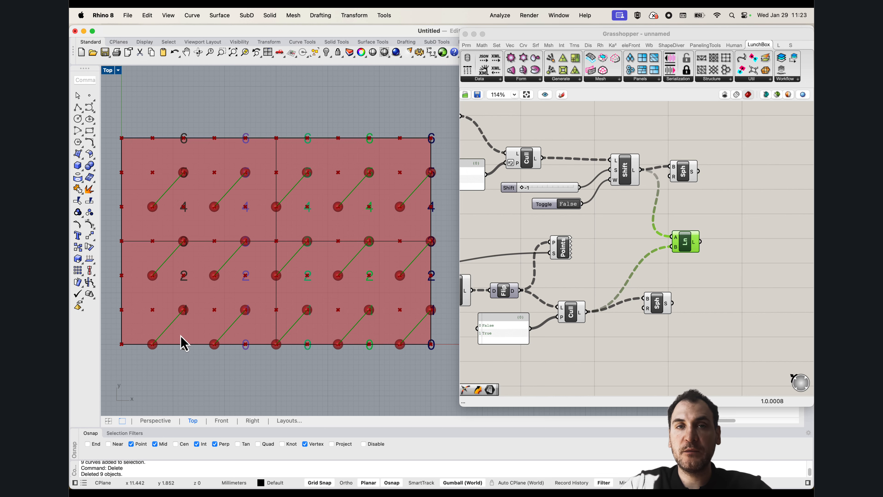
right_drag(181, 335, 193, 353)
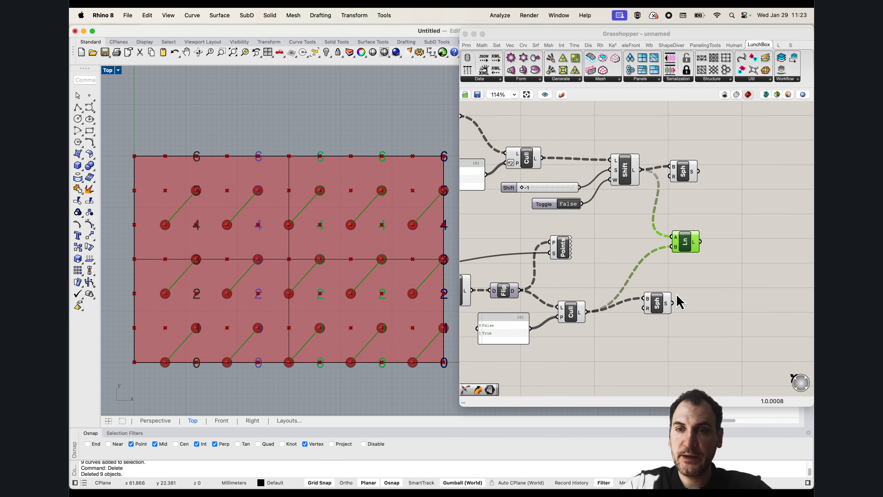
Move the lower Sphere component slightly farther away from the lower branch's last Cull
drag(660, 305, 671, 311)
click(690, 283)
right_drag(222, 319, 207, 302)
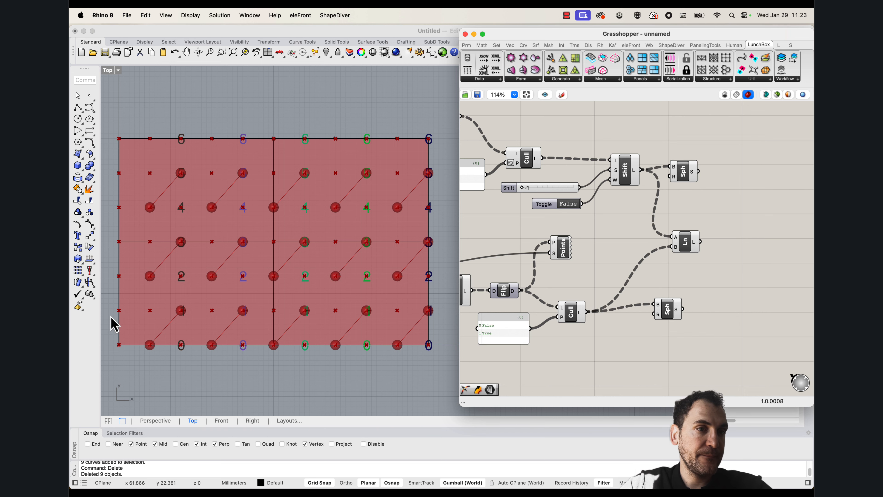
scroll(640, 265, down, 5)
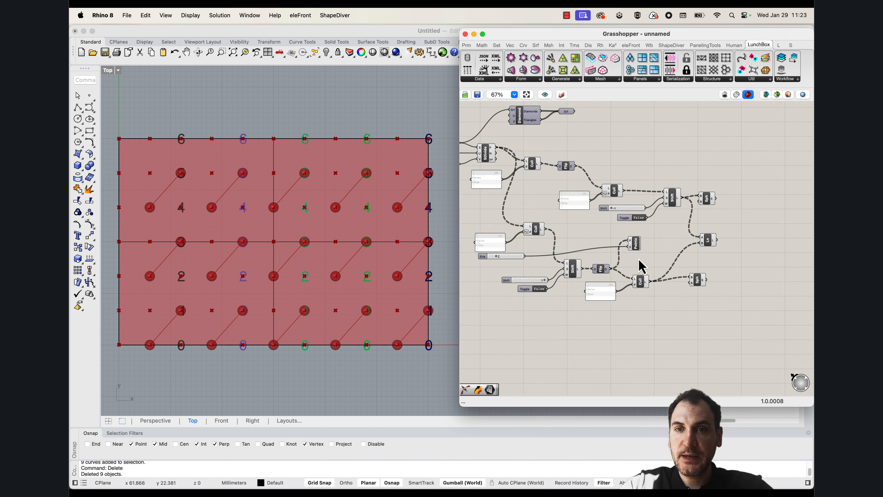
drag(744, 340, 483, 244)
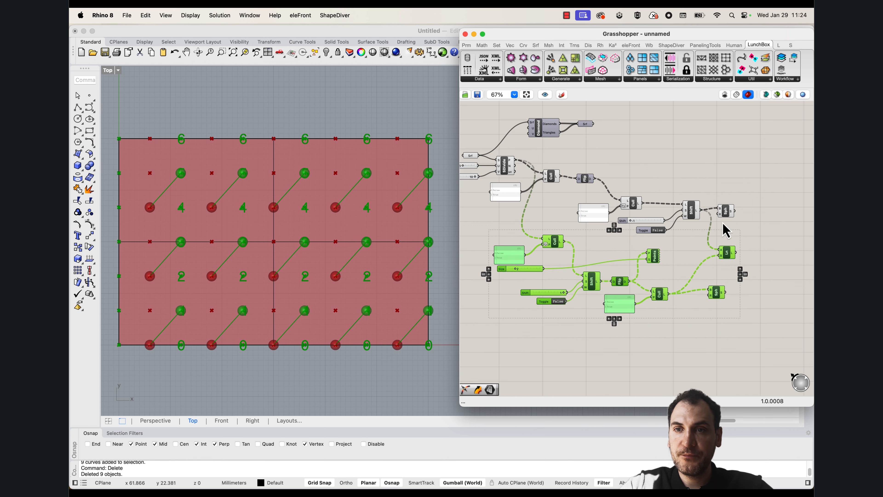
click(737, 234)
Move the upper branch's second Cull and its False/True panel up in line with the Flip component
drag(740, 240, 590, 172)
scroll(709, 228, up, 3)
click(596, 190)
drag(557, 218, 546, 190)
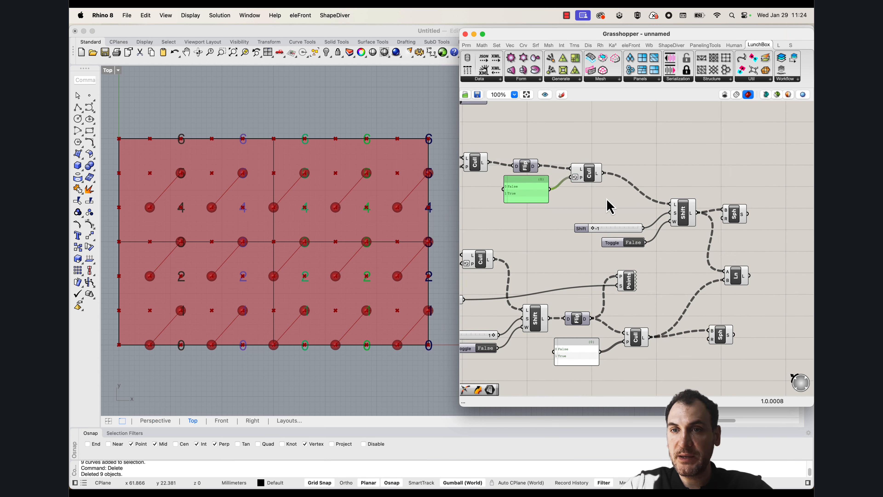
Move the upper Shift List with its slider and toggle closer to the second Cull, and space the upper Sphere out from it
click(762, 256)
drag(762, 256, 579, 195)
drag(682, 213, 666, 184)
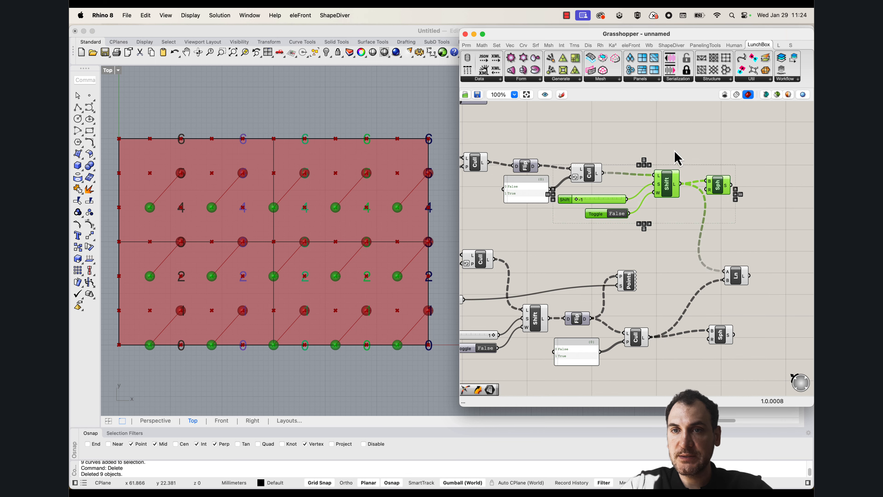
click(624, 219)
drag(624, 222, 663, 185)
click(715, 168)
drag(721, 188, 749, 181)
Move the Point List component and its Size slider together to free space below the lower branch
scroll(708, 195, down, 3)
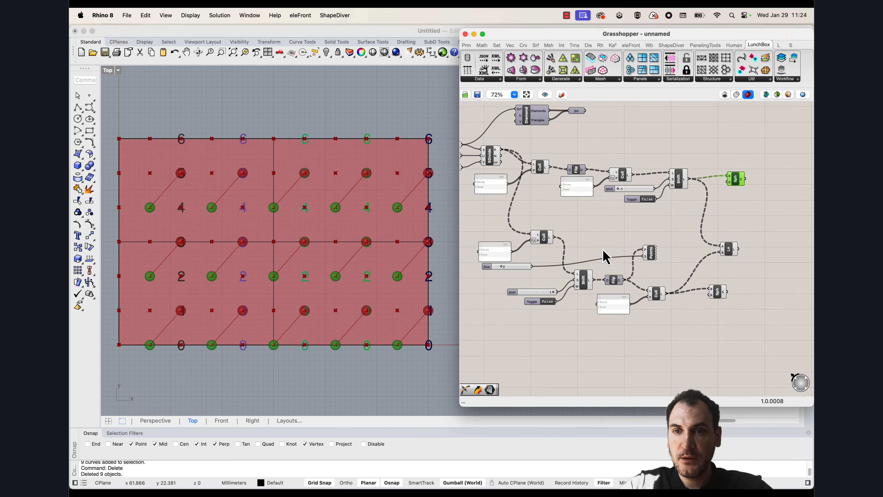
right_drag(603, 249, 639, 251)
click(694, 269)
drag(695, 270, 558, 259)
drag(687, 257, 682, 354)
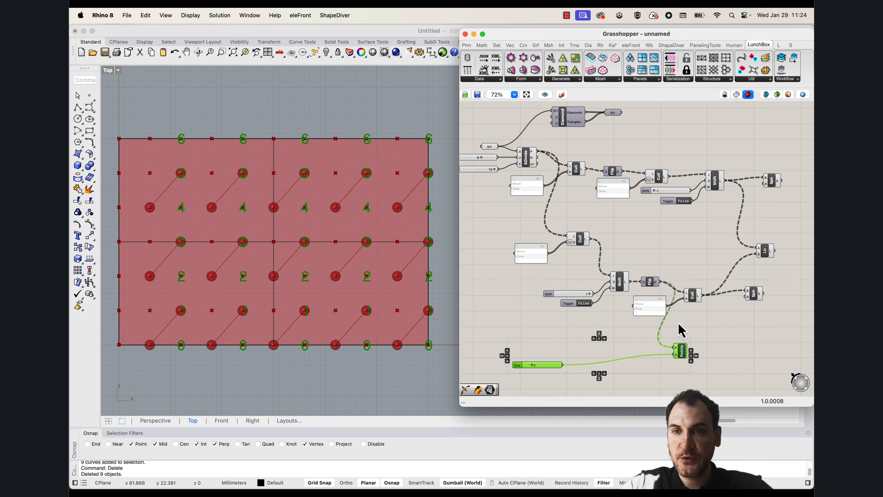
Line up the lower branch's Shift List, Flip and last Cull with its first Cull, placing the last pattern panel beneath the Flip
drag(702, 318, 561, 271)
drag(622, 282, 654, 256)
click(633, 246)
scroll(630, 253, up, 3)
drag(743, 274, 726, 265)
click(675, 283)
drag(675, 283, 660, 281)
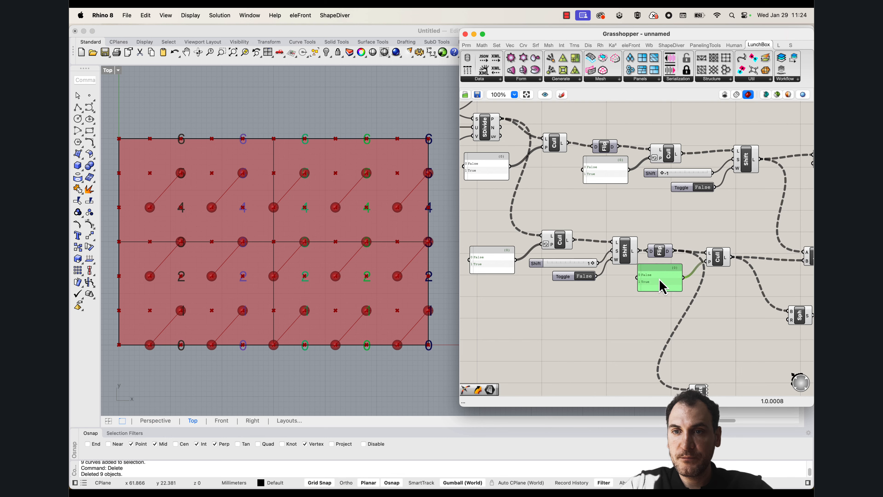
Move the Line component up between the two branches and shift the upper branch's first pattern panel closer to its Cull
click(739, 288)
right_drag(737, 288, 619, 265)
drag(697, 232, 682, 188)
scroll(714, 240, up, 2)
right_drag(626, 219, 703, 251)
scroll(712, 241, down, 5)
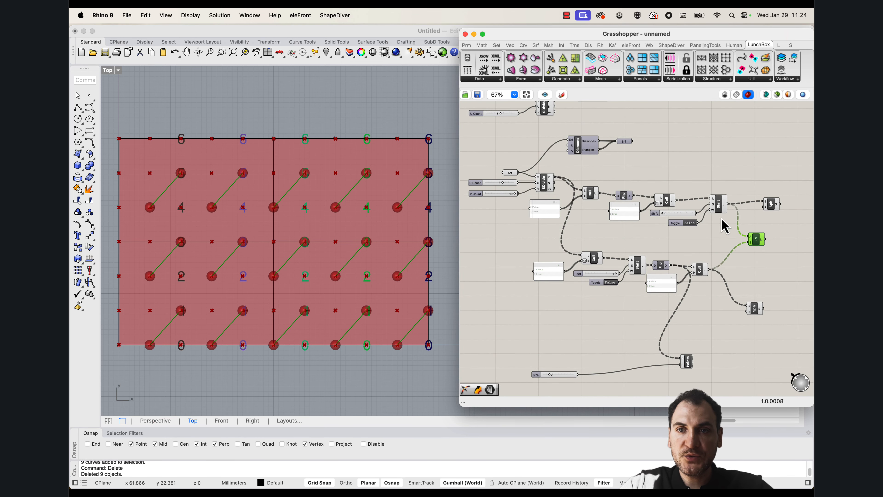
drag(557, 216, 571, 209)
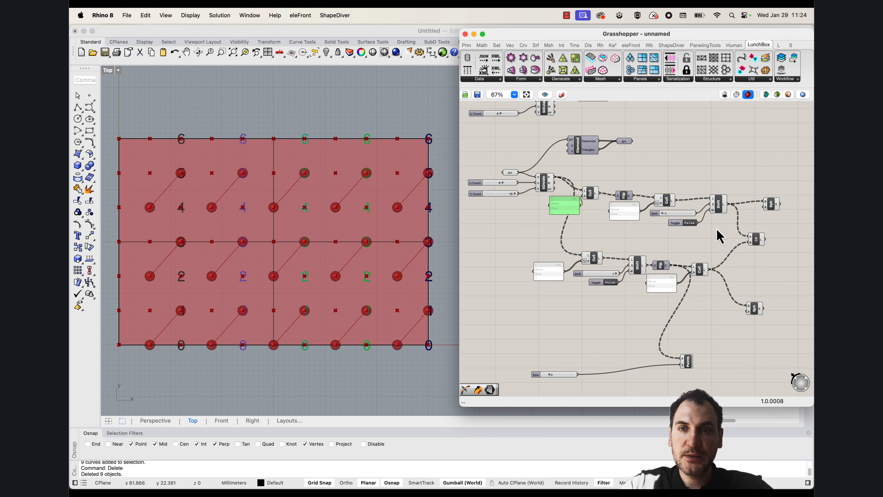
Group the upper branch's Cull, Flip, second Cull and Shift List together with their panels, slider and toggle
drag(723, 241, 551, 179)
drag(664, 199, 683, 191)
right_drag(683, 184, 596, 185)
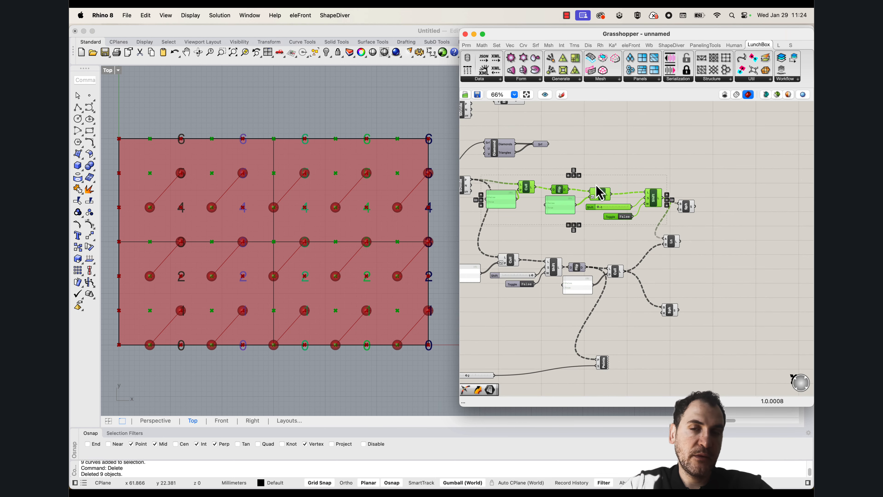
right_drag(541, 192, 599, 200)
scroll(602, 202, down, 1)
scroll(588, 205, up, 4)
right_click(595, 223)
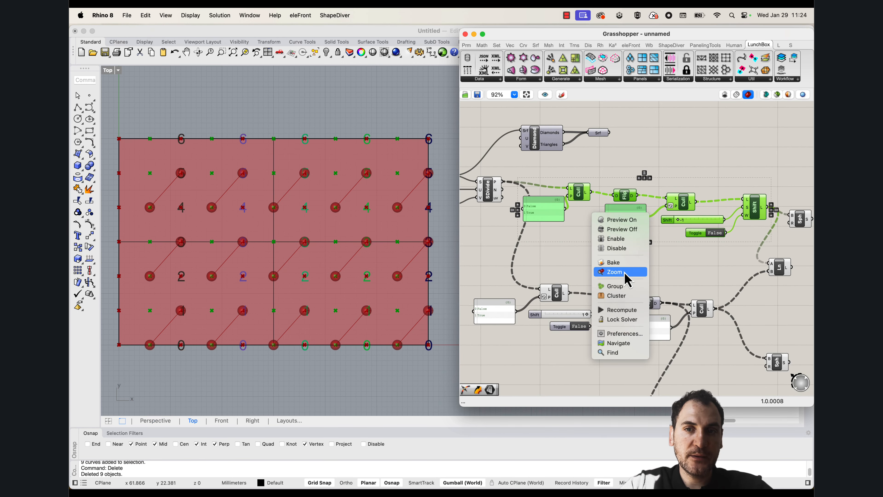
click(628, 288)
mouse_move(600, 239)
mouse_down()
mouse_move(599, 223)
mouse_move(584, 230)
mouse_move(598, 227)
mouse_move(598, 237)
mouse_up()
right_drag(615, 261, 597, 233)
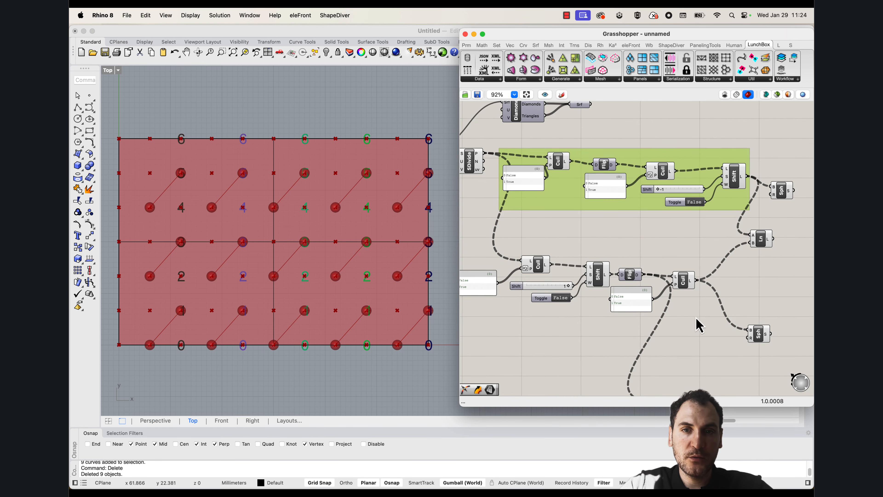
Group the lower branch's Cull, Shift List, Flip and Cull components with their inputs, and align the group beneath the upper one
drag(696, 319, 448, 246)
right_click(503, 305)
click(526, 377)
drag(512, 312, 550, 301)
Reposition the Line and both Spheres beside the two groups, and place the Point List and Size slider just below the lower group
right_drag(714, 325, 614, 310)
drag(712, 335, 707, 145)
click(676, 166)
right_drag(641, 257, 643, 194)
drag(569, 327, 711, 280)
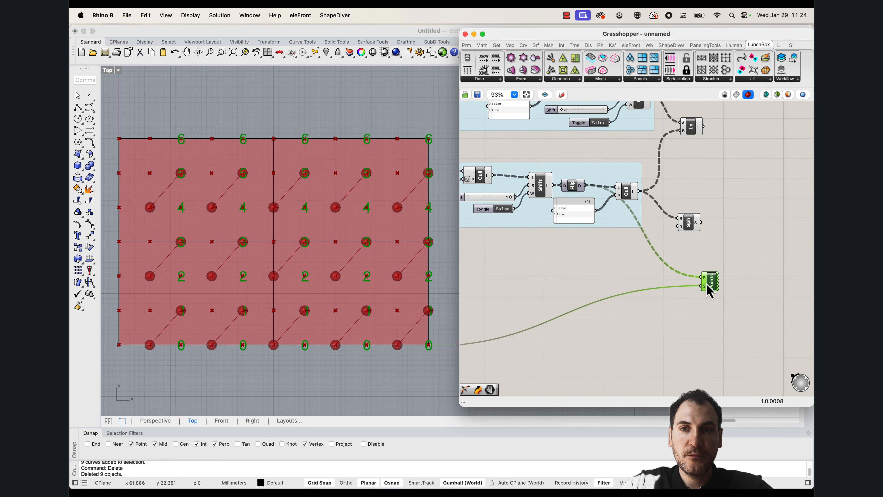
right_drag(557, 283, 692, 269)
drag(547, 332, 780, 257)
right_drag(767, 273, 745, 340)
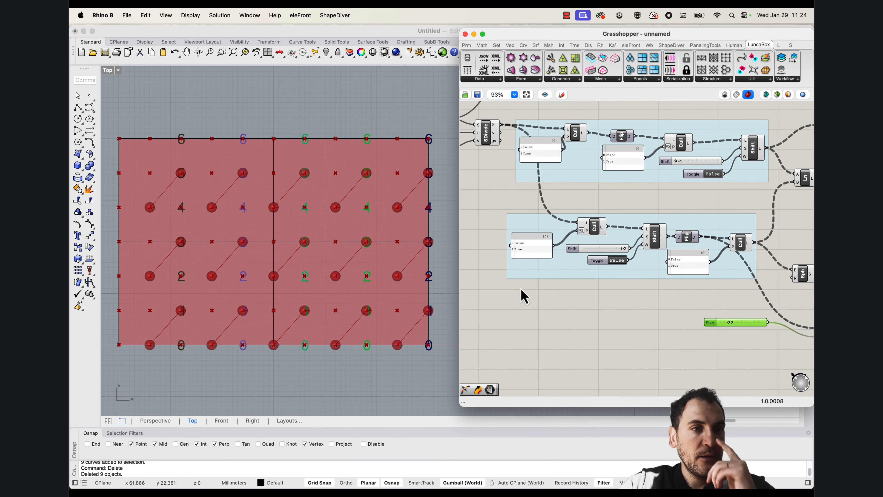
right_drag(204, 311, 249, 306)
scroll(279, 319, up, 2)
scroll(176, 292, up, 3)
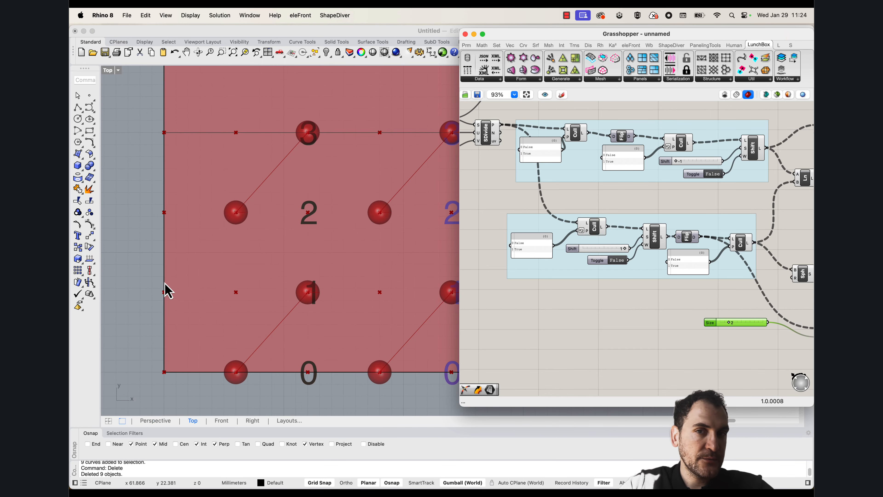
click(555, 313)
scroll(209, 264, down, 5)
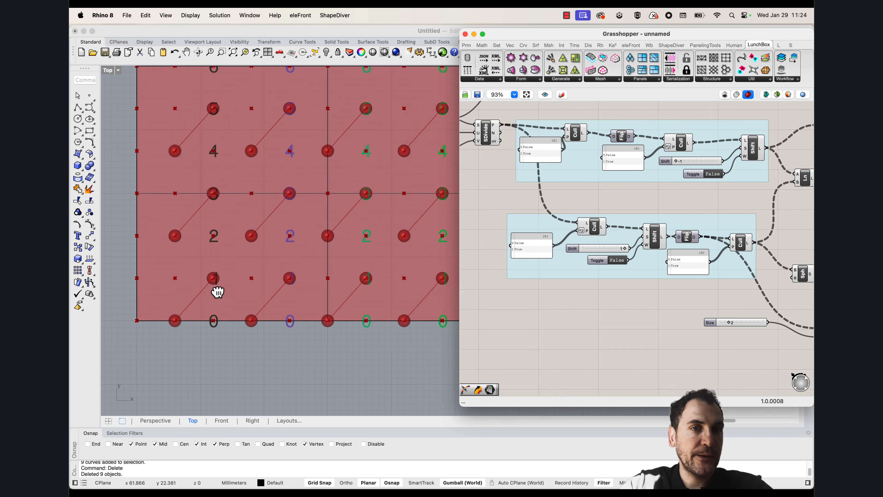
scroll(255, 294, up, 1)
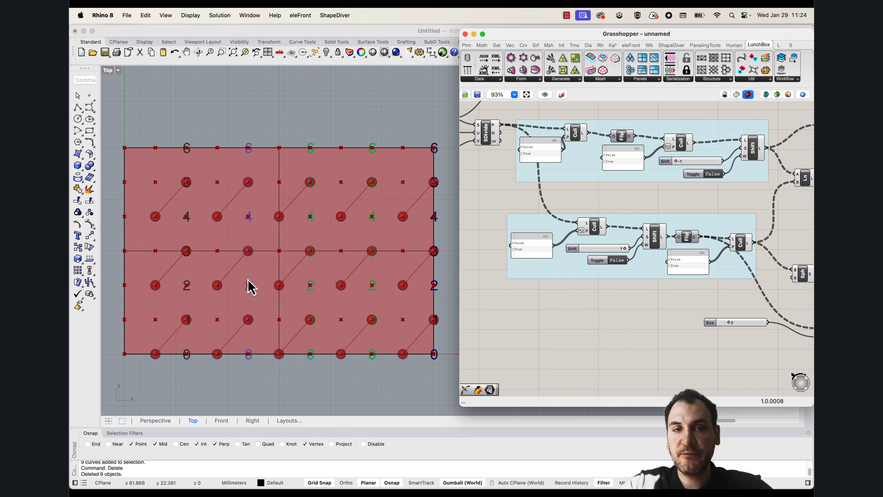
Align the lower Sphere with the lower group's last Cull and turn off the preview of both Sphere components
scroll(567, 282, right, 5)
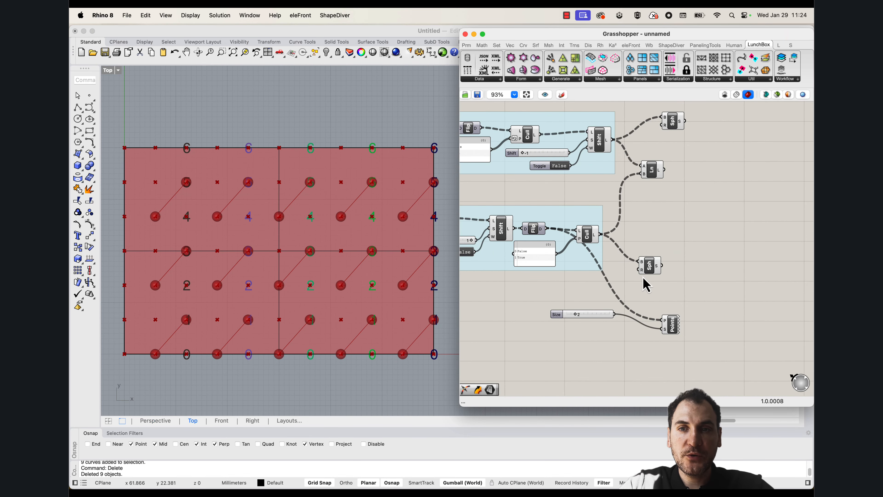
drag(650, 267, 657, 241)
right_click(652, 238)
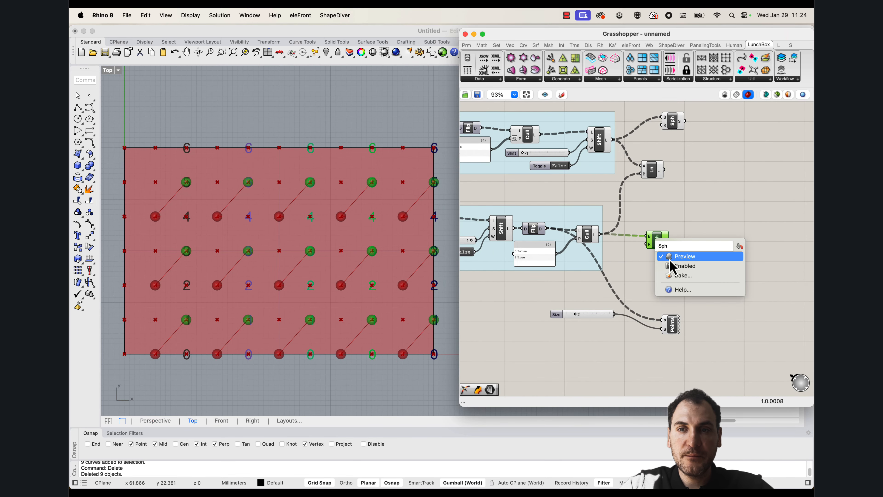
right_click(675, 128)
click(689, 143)
scroll(718, 348, left, 1)
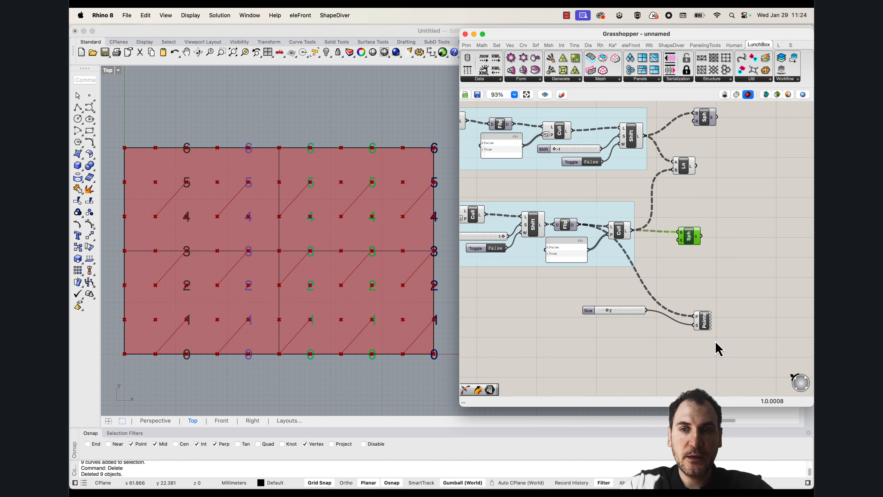
Move the Point List component closer to its Size slider below the lower group
drag(703, 321, 677, 296)
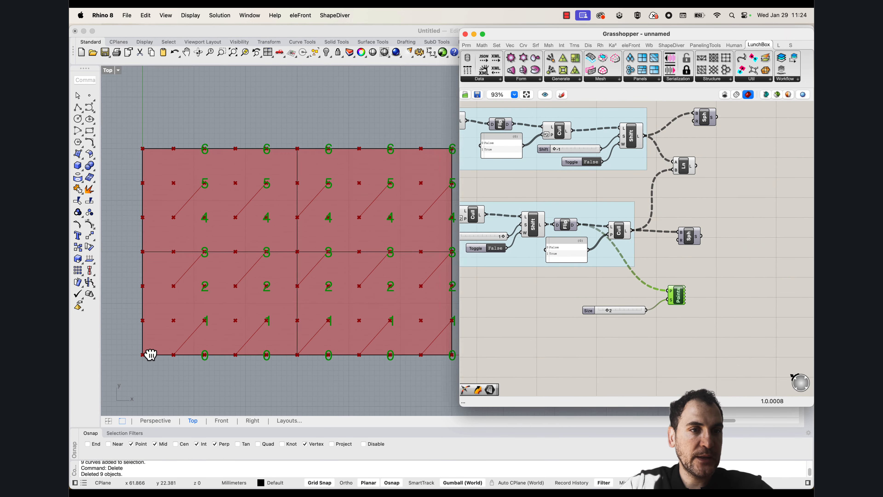
scroll(146, 351, up, 3)
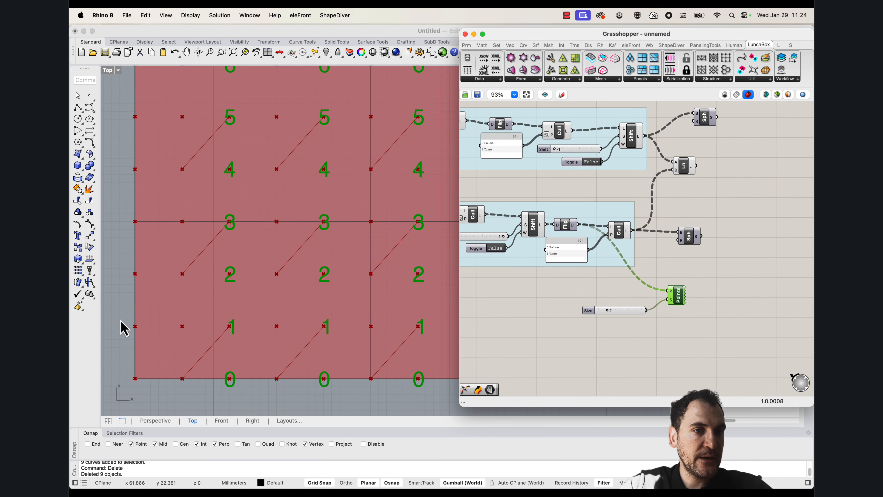
right_drag(550, 301, 647, 321)
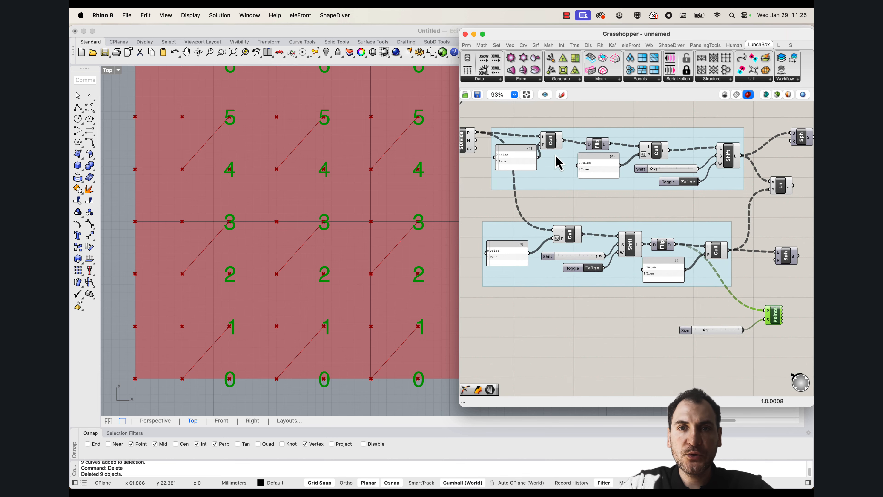
Move the upper group's first Cull clear of its panel and select the lower group's first Cull to compare their points
click(555, 148)
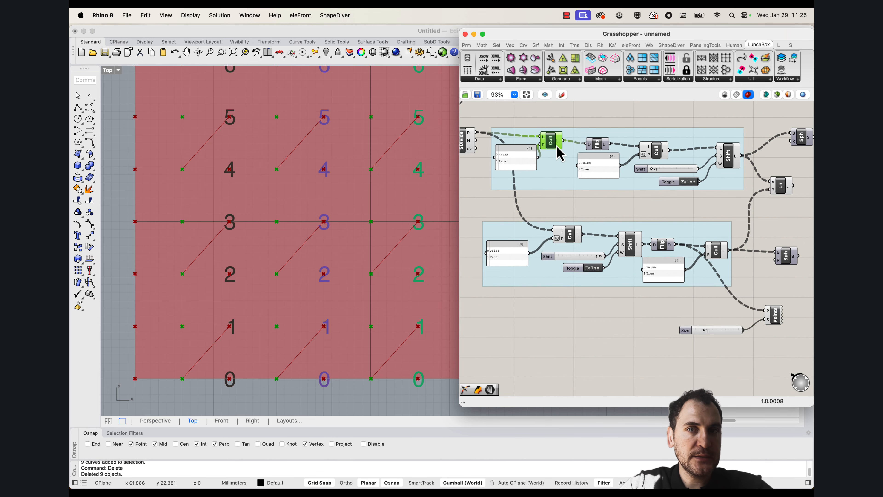
drag(558, 154, 567, 153)
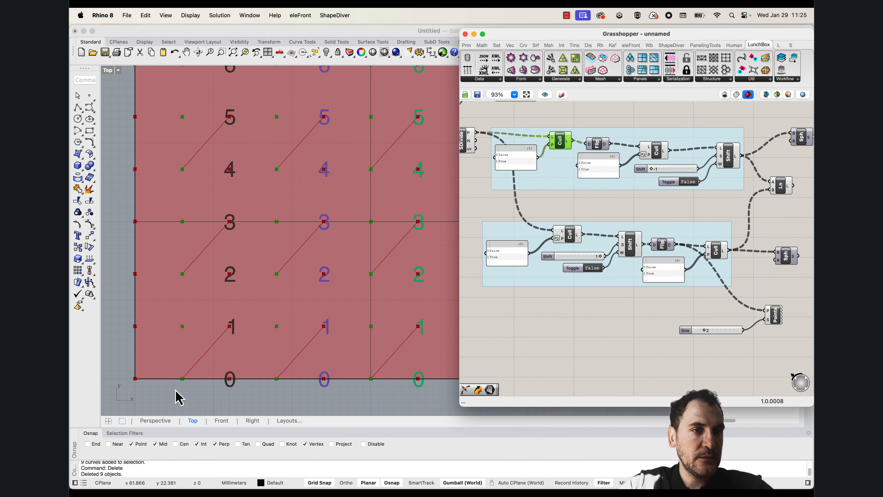
click(569, 237)
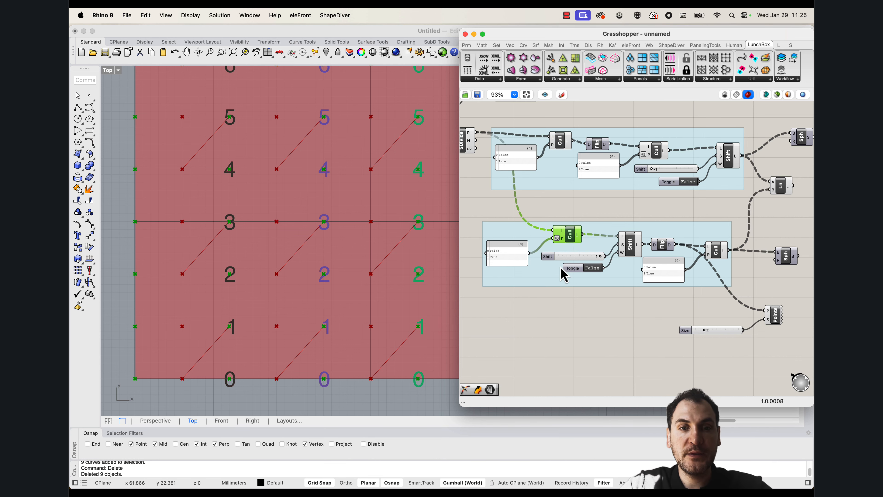
Duplicate the lower group of components and place the copy beneath the Point List
right_drag(741, 298, 727, 281)
drag(729, 289, 473, 204)
key(super+c)
key(super+v)
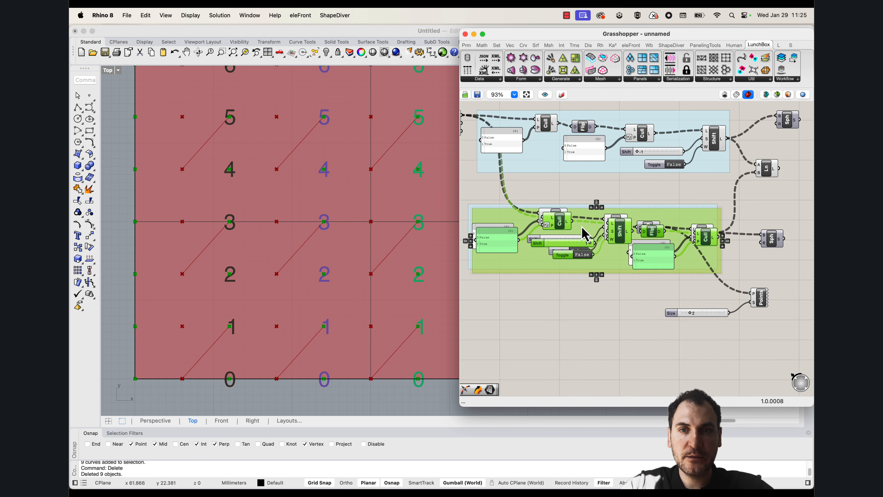
drag(590, 220, 590, 357)
right_drag(541, 316, 556, 249)
click(556, 255)
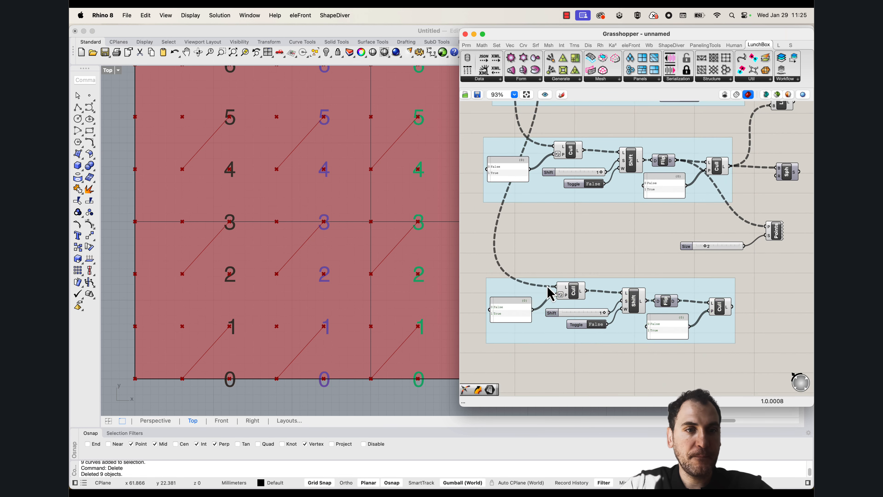
Select the first Cull in the copied group and examine which surface points it keeps
click(577, 300)
scroll(198, 300, up, 2)
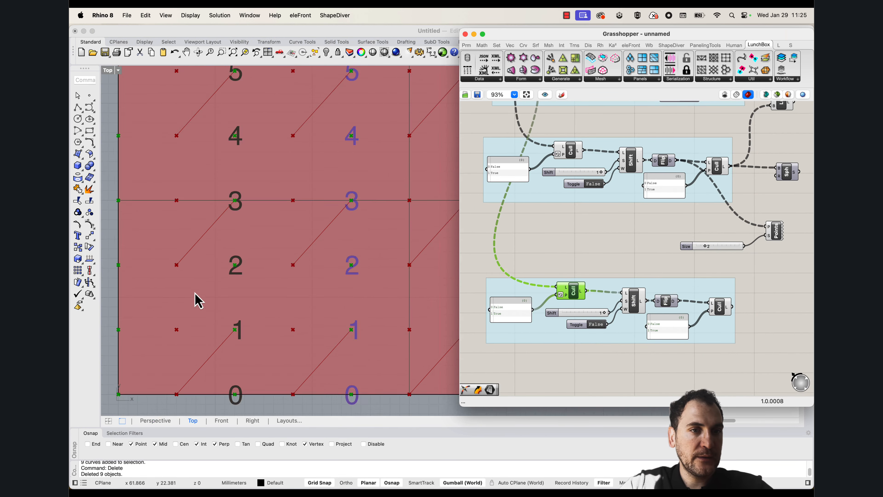
scroll(246, 310, down, 5)
scroll(270, 312, up, 2)
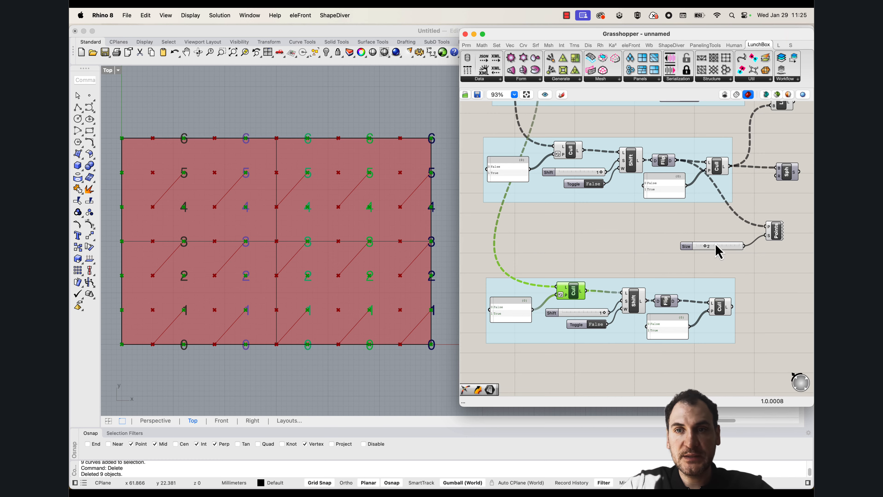
Set the Shift slider in the copied bottom group to -1 and select its final Cull to check the kept points
scroll(718, 250, right, 2)
scroll(718, 251, up, 2)
scroll(573, 298, down, 2)
scroll(574, 299, left, 2)
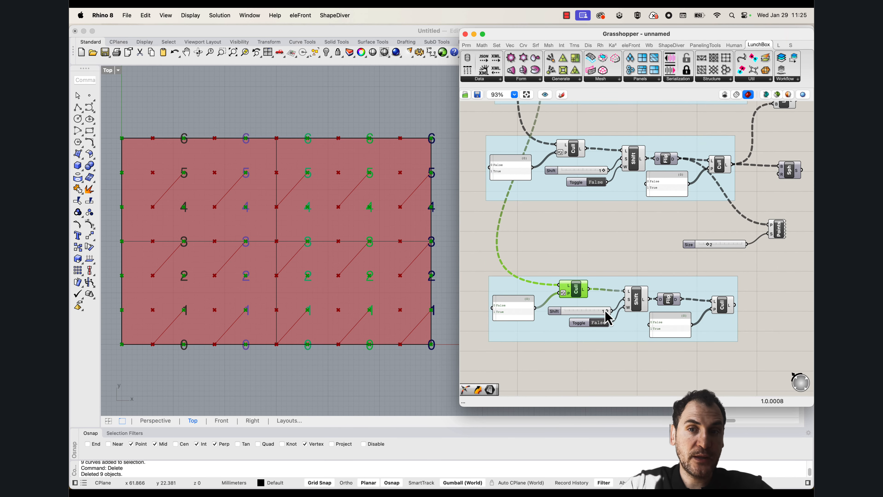
drag(606, 312, 514, 316)
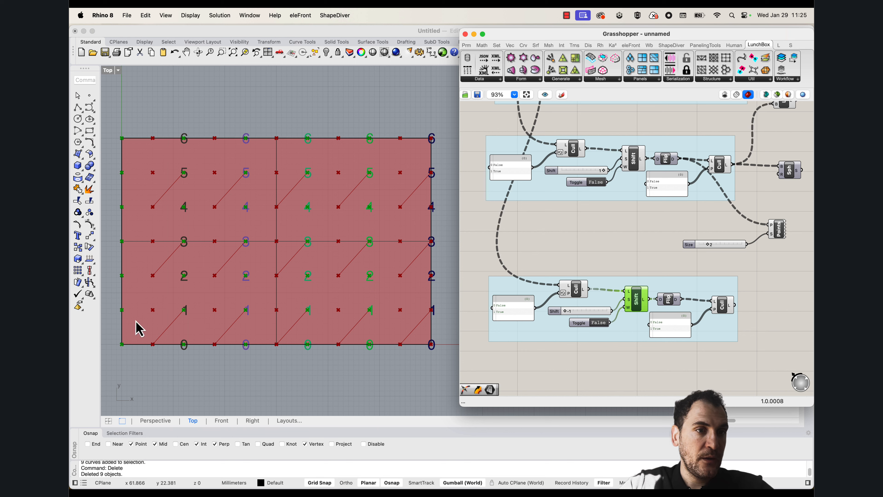
click(726, 308)
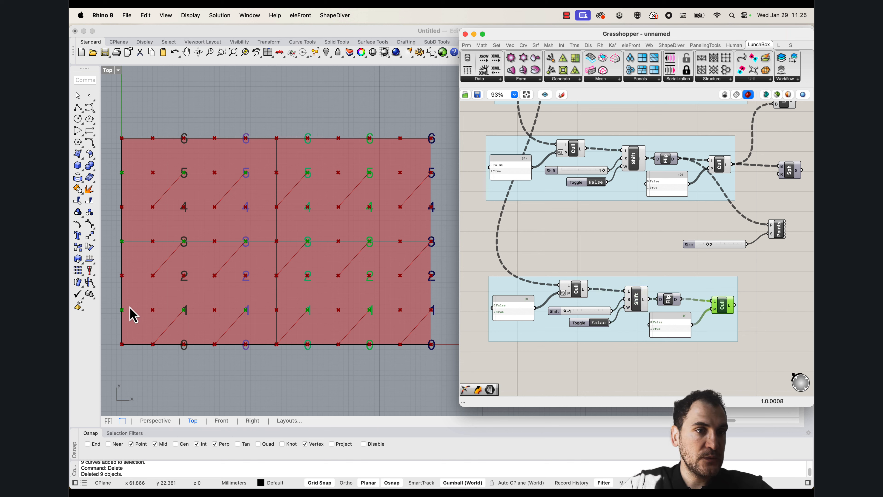
Duplicate the Sphere component and connect the copy to the bottom group's final Cull output
right_drag(730, 284, 629, 280)
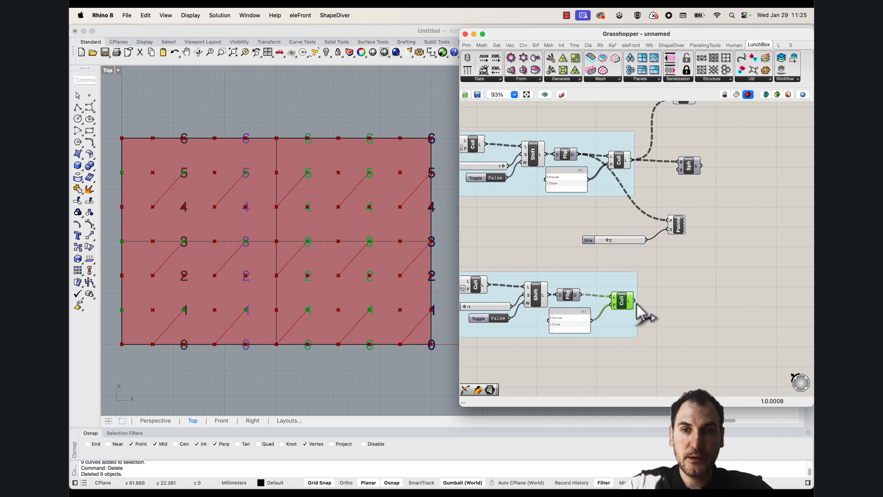
mouse_move(631, 308)
scroll(650, 265, down, 2)
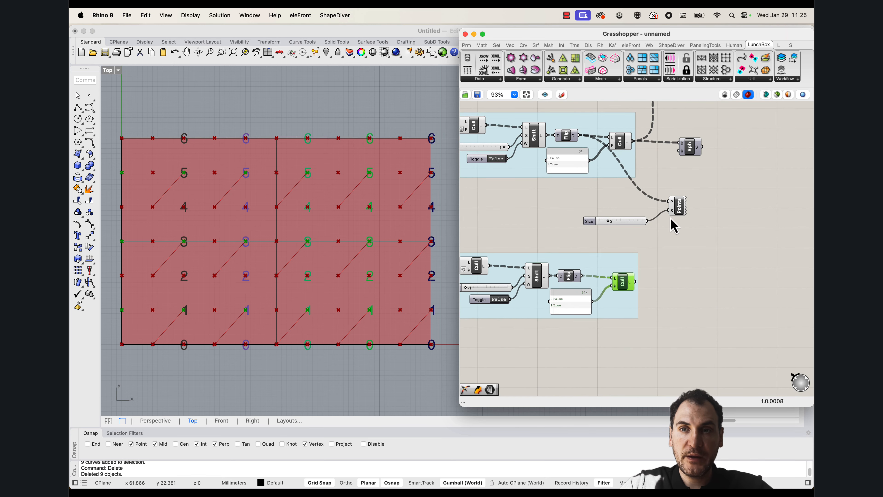
click(692, 155)
alt+drag(696, 153, 677, 292)
right_click(678, 284)
click(691, 298)
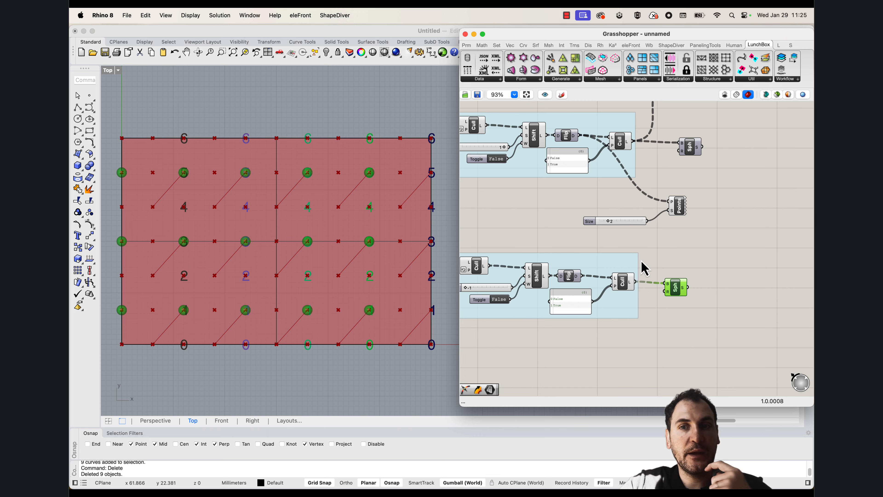
Duplicate the topmost cull, flip and shift group and place the copy beneath the bottom group
scroll(642, 261, down, 3)
right_drag(592, 259, 680, 251)
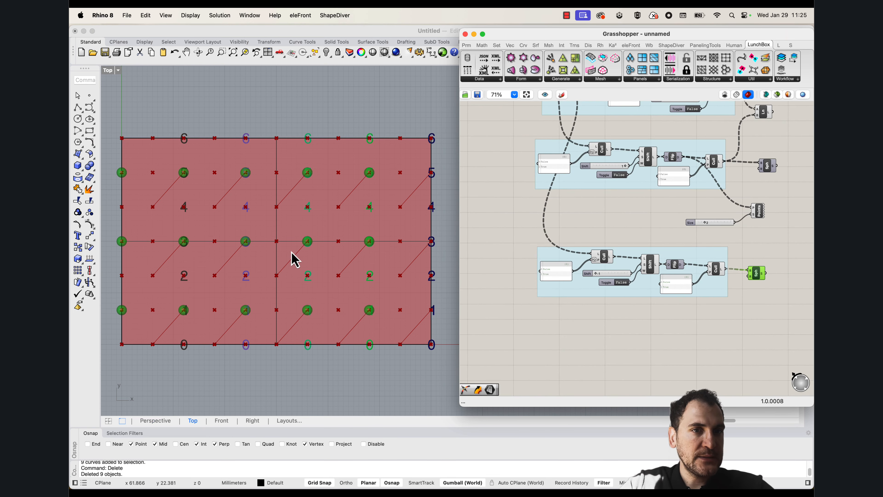
right_drag(595, 237, 562, 317)
drag(699, 204, 506, 146)
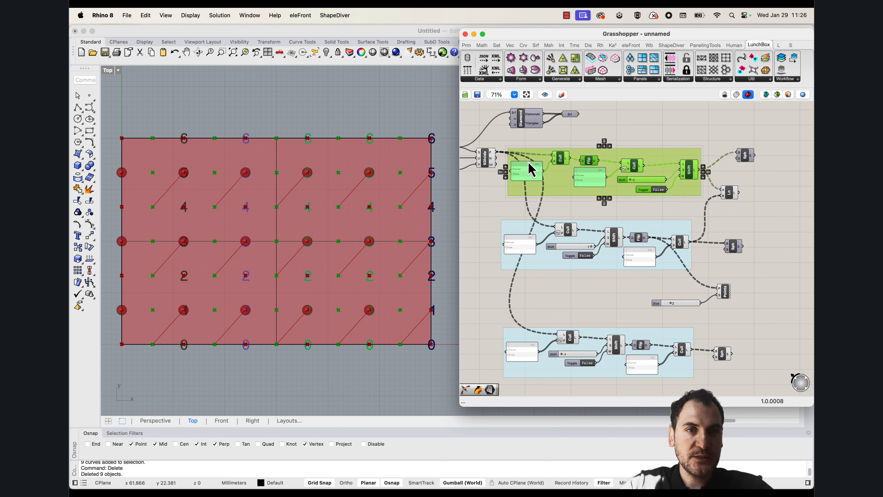
right_drag(549, 219, 565, 167)
scroll(149, 294, up, 5)
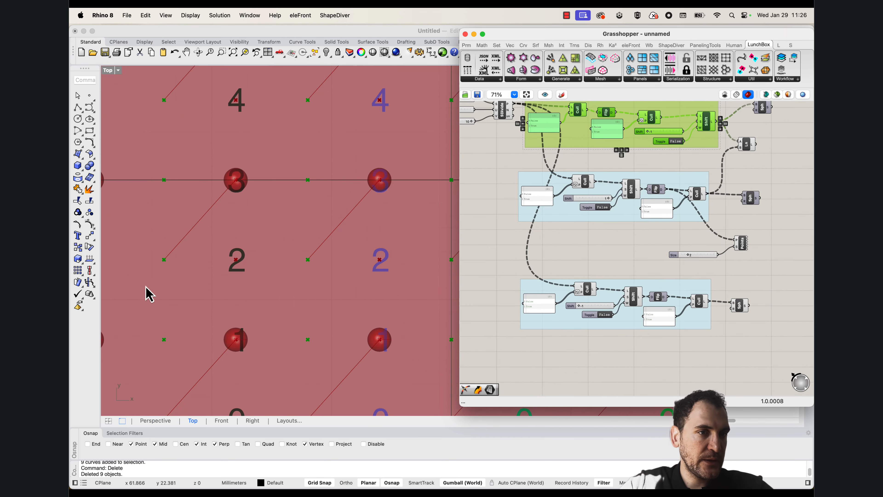
right_drag(178, 270, 256, 223)
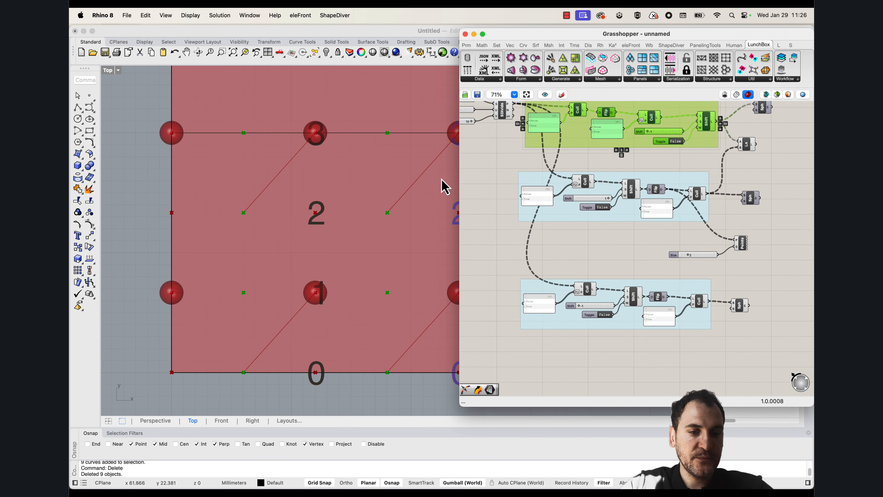
drag(640, 127, 624, 368)
right_drag(622, 361, 621, 274)
scroll(551, 297, up, 3)
click(556, 246)
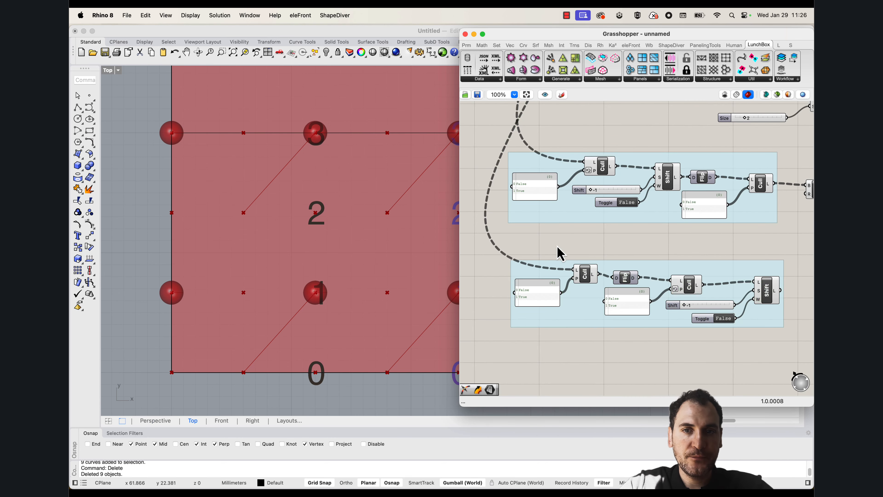
Select the second Cull in the new bottom group and examine its points against the existing spheres
scroll(192, 252, down, 4)
scroll(521, 279, right, 3)
click(646, 284)
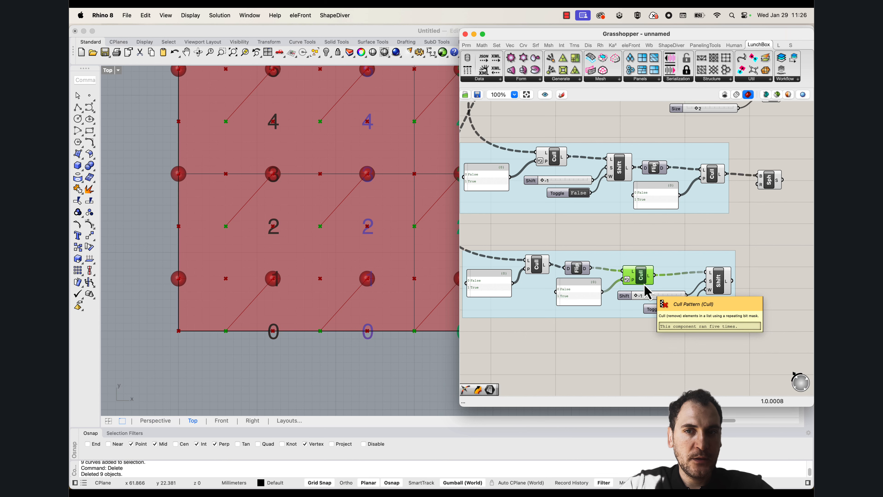
right_drag(283, 270, 242, 319)
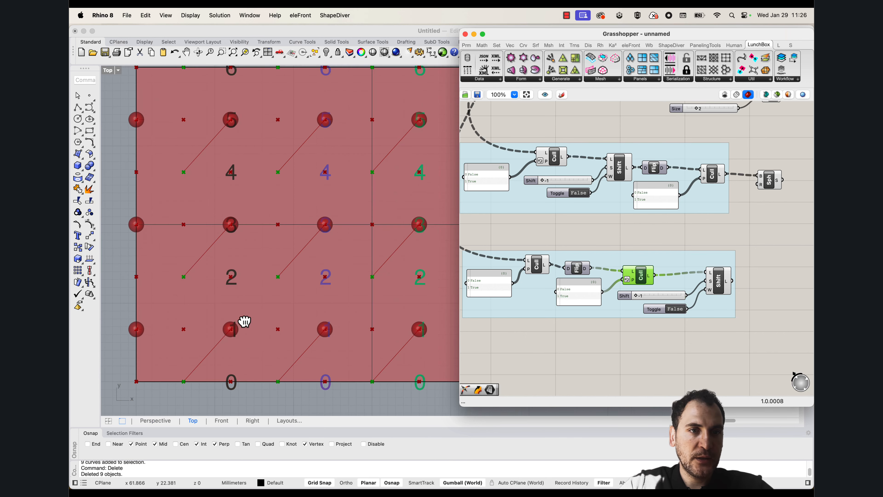
scroll(176, 241, down, 2)
right_drag(215, 249, 206, 256)
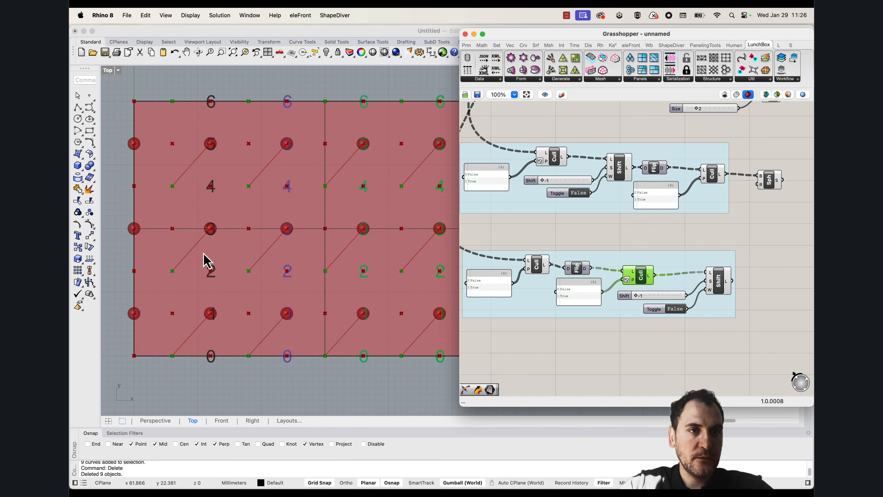
Replace the new group's Shift slider with one set to 1, feeding the Shift List input, and check the shifted points
click(719, 282)
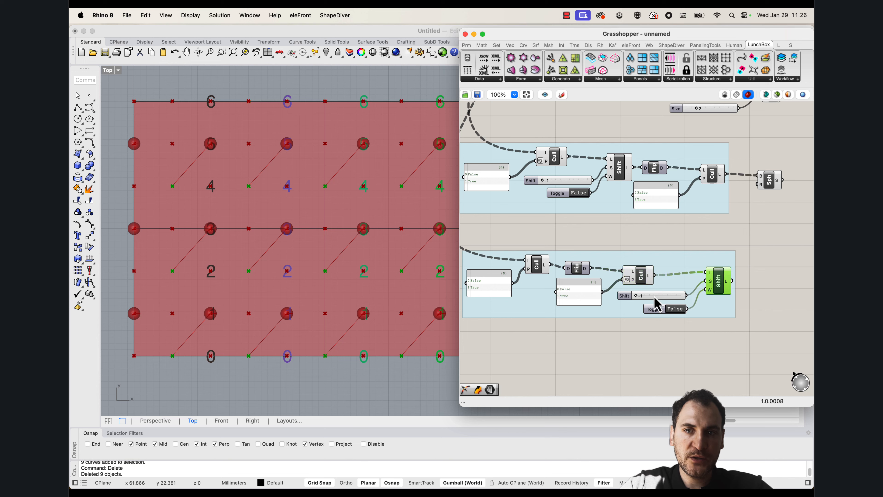
drag(635, 295, 658, 297)
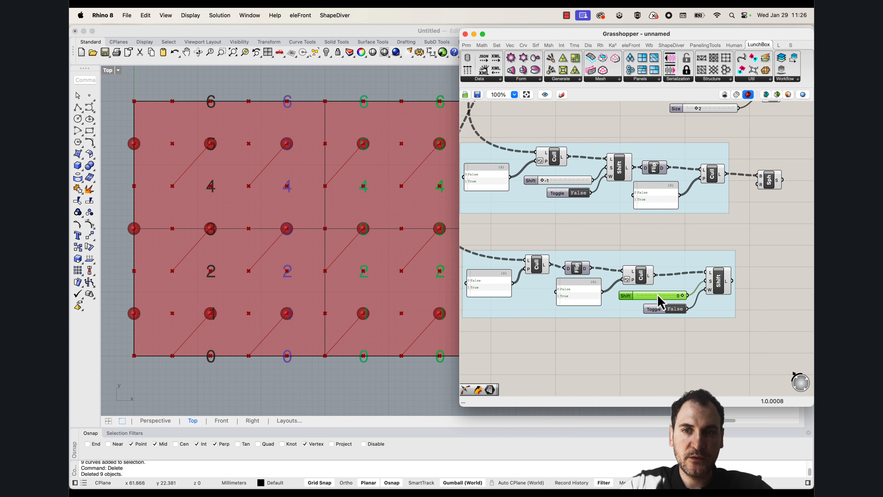
key(Delete)
double_click(656, 335)
text(-1)
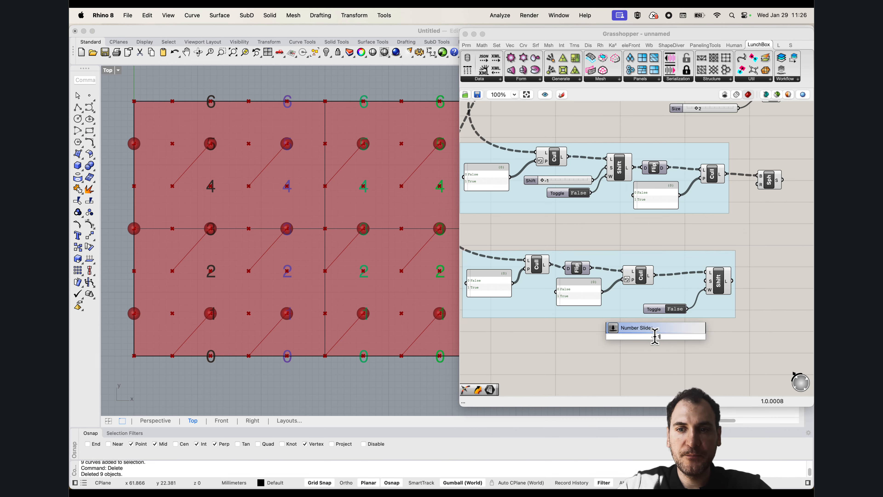
key(Return)
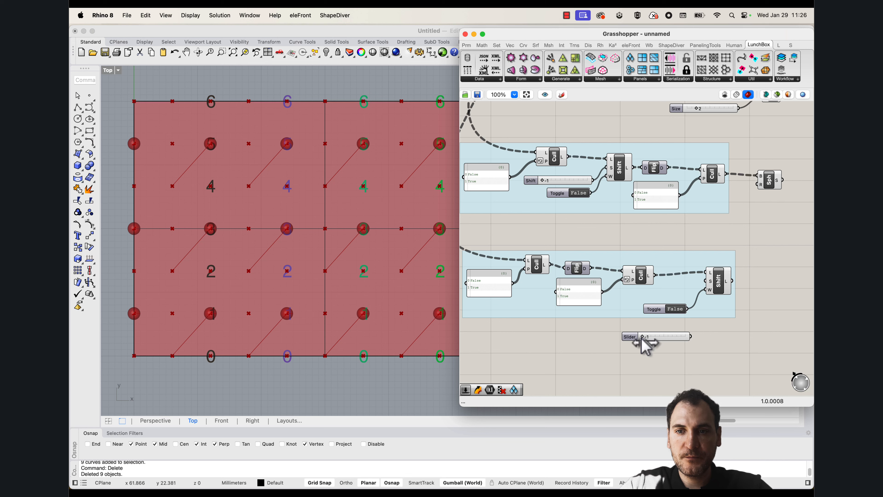
drag(642, 337, 708, 281)
click(716, 280)
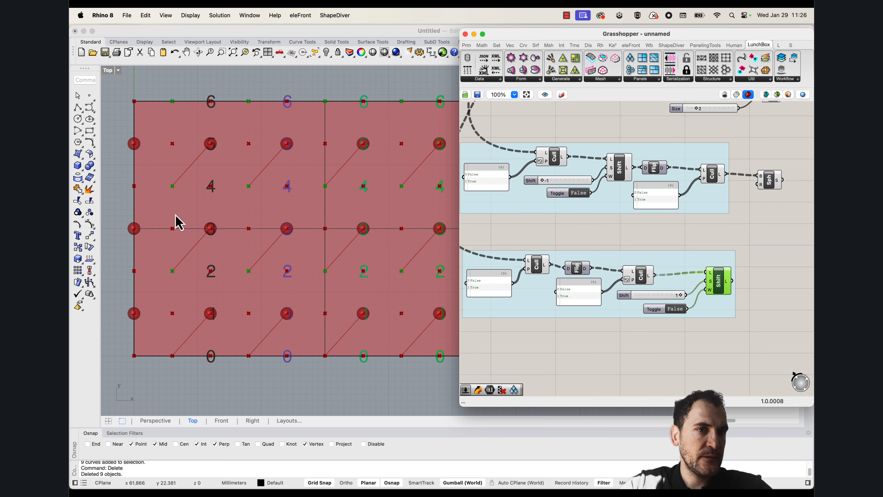
Duplicate the Sphere component and connect the copy to the new bottom group's Shift List output
right_drag(769, 240, 679, 272)
click(682, 213)
key(super+c)
key(super+v)
drag(682, 219, 671, 309)
scroll(205, 243, down, 3)
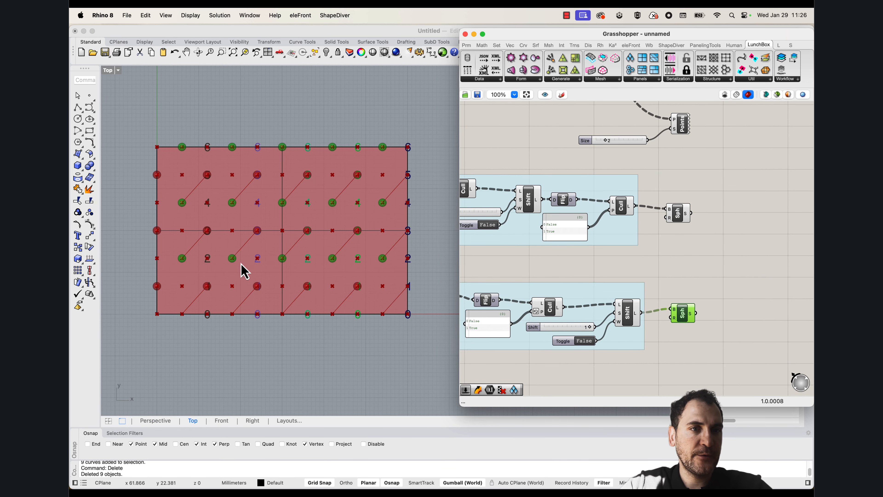
Examine how the two sets of spheres line up diagonally around the surface's lower-left corner
scroll(184, 259, up, 2)
scroll(205, 281, up, 2)
right_drag(219, 292, 264, 311)
scroll(186, 353, up, 1)
right_drag(211, 340, 247, 336)
scroll(210, 330, up, 1)
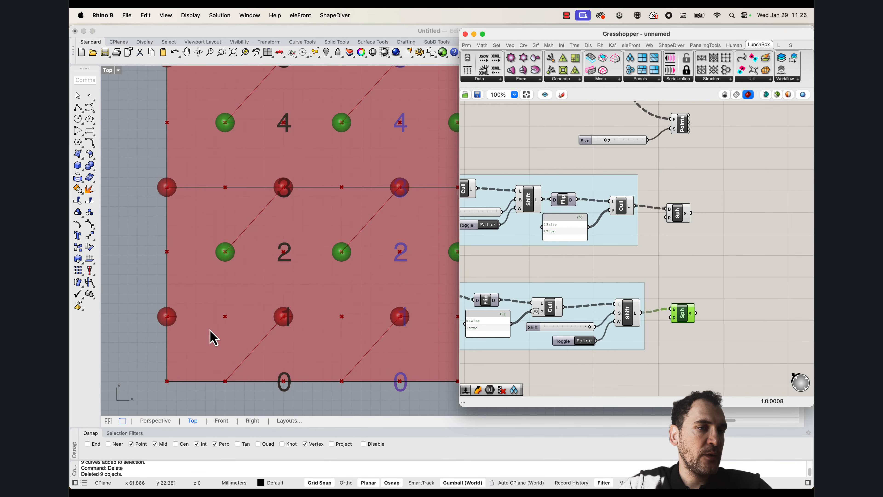
scroll(231, 291, down, 2)
right_drag(271, 297, 269, 275)
scroll(254, 351, up, 4)
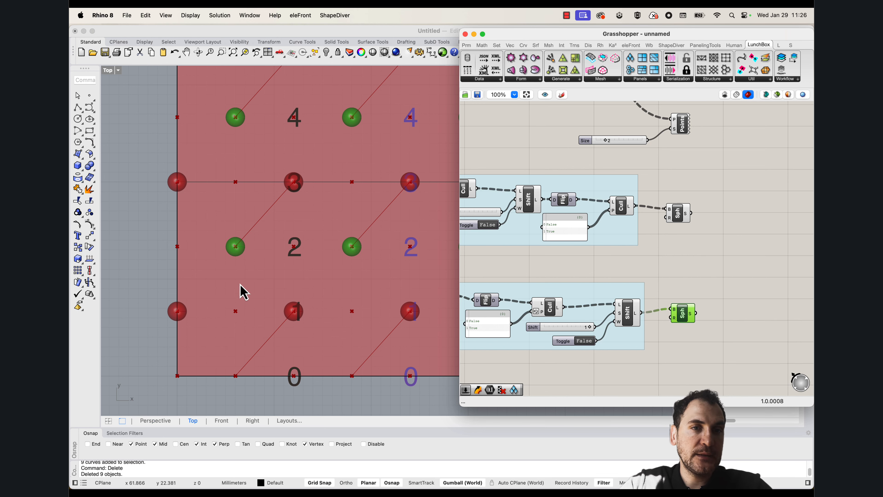
scroll(244, 291, down, 5)
scroll(260, 303, up, 3)
Undo the last two deletions in Rhino and compare the restored diagonal curves with the sphere positions
click(257, 361)
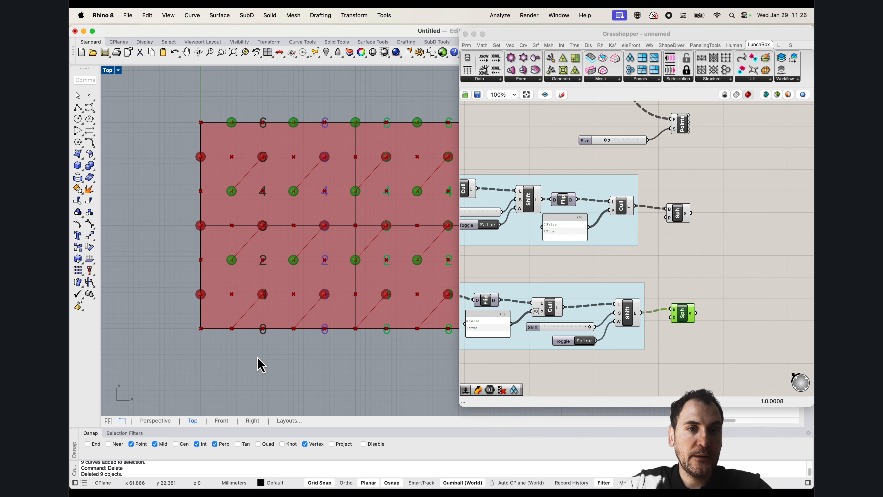
key(super+z)
key(super+z)
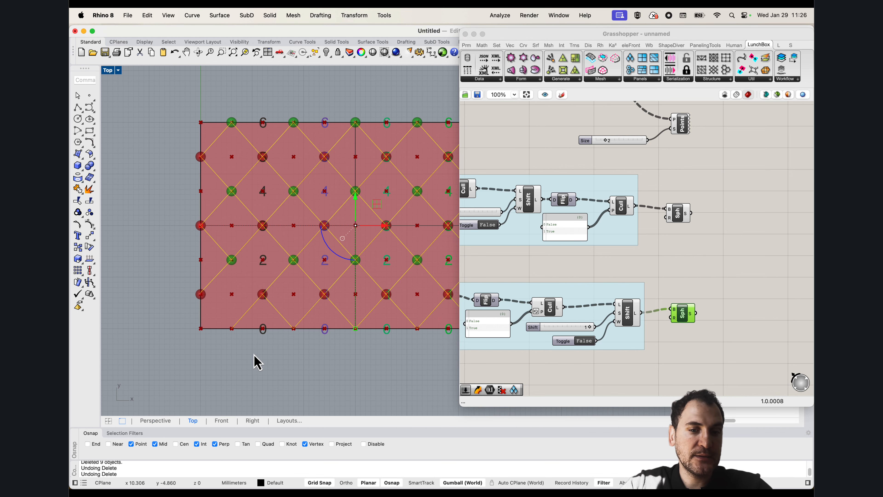
scroll(235, 271, up, 3)
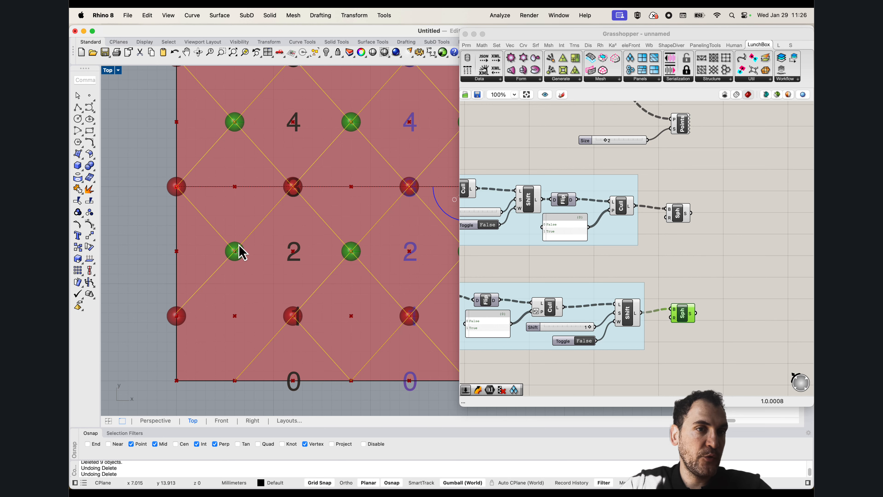
scroll(200, 245, down, 8)
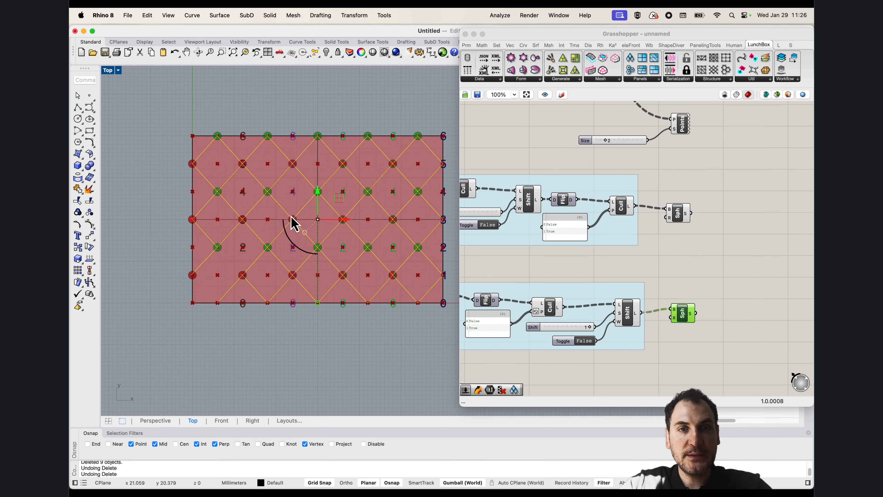
right_drag(290, 216, 284, 234)
text(h)
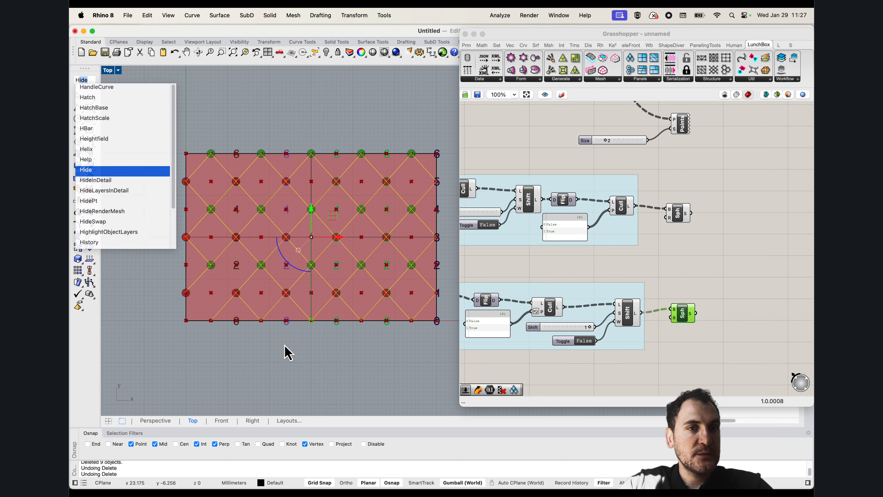
key(Escape)
key(Escape)
Delete the two rising diagonal curves nearest the surface's lower-left corner
click(200, 280)
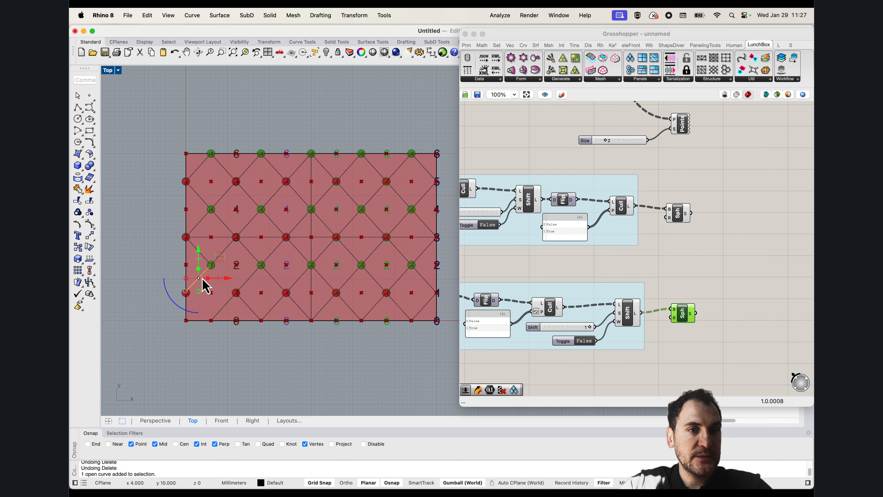
key(Delete)
click(227, 307)
key(Delete)
Add a Line component in Grasshopper, connecting the third group's final Cull to A and the bottom group's Shift List to B
scroll(678, 302, right, 5)
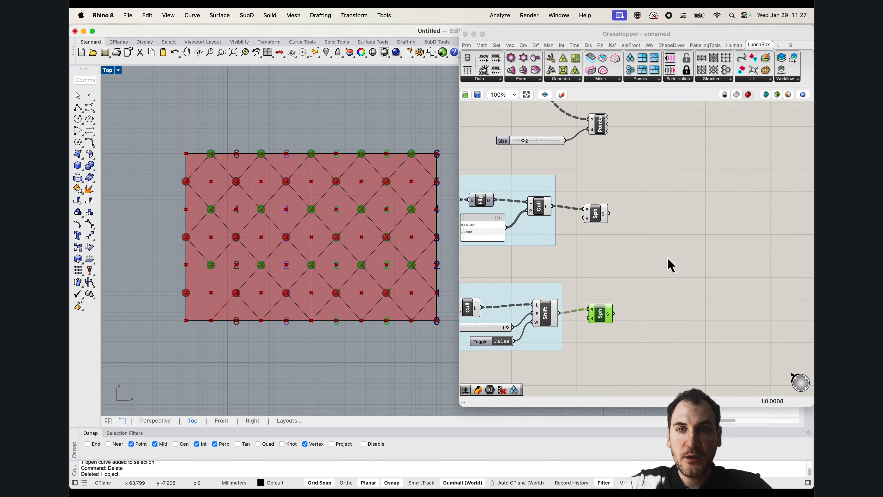
double_click(668, 263)
text(line)
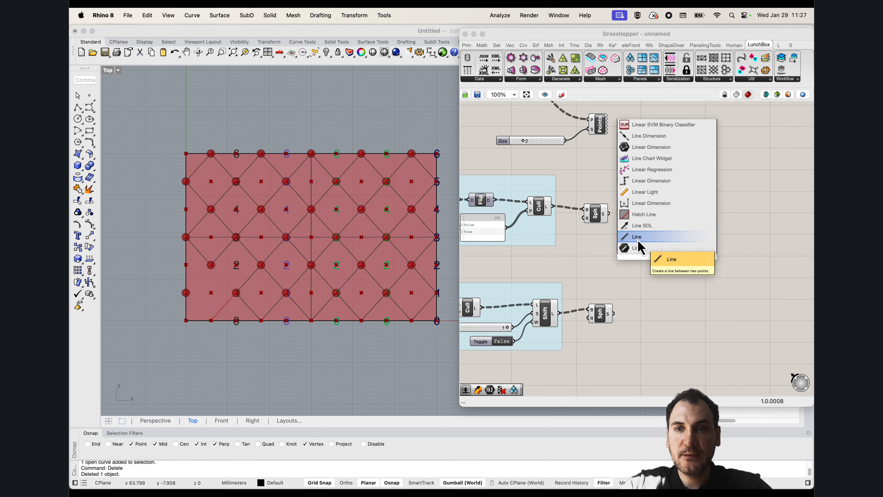
click(637, 239)
drag(552, 206, 559, 313)
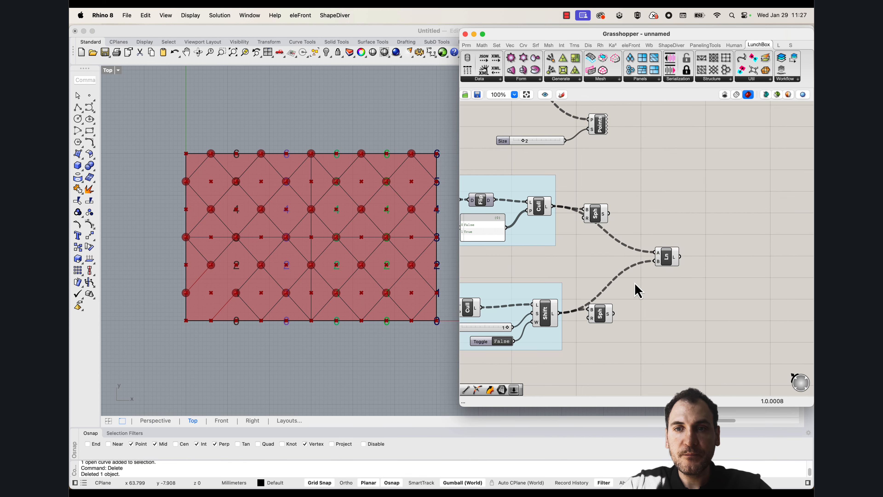
drag(664, 259, 624, 261)
Move both Line components farther out beyond the Sphere components and select each to check its diagonals
scroll(637, 264, up, 5)
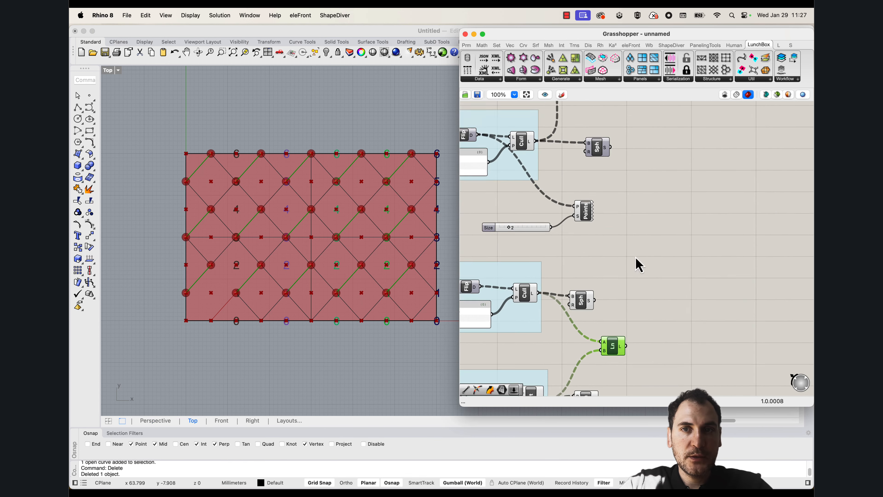
scroll(602, 163, up, 5)
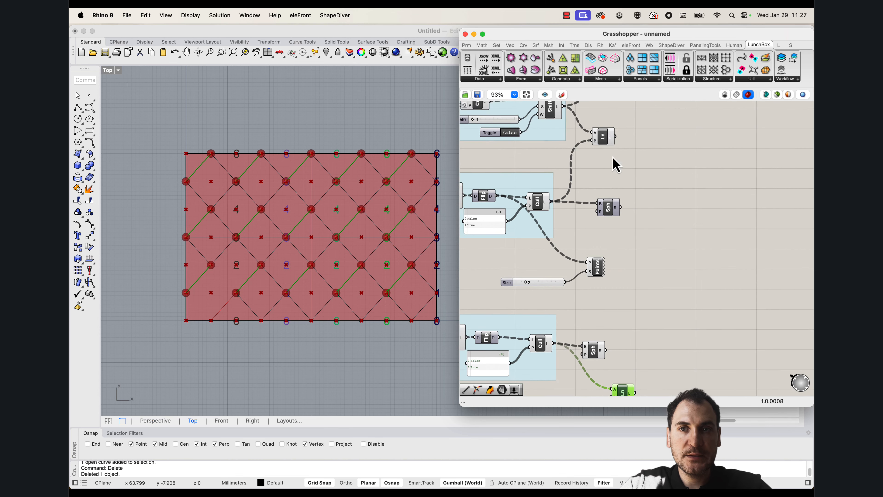
right_drag(632, 182, 605, 164)
drag(584, 120, 649, 176)
click(657, 188)
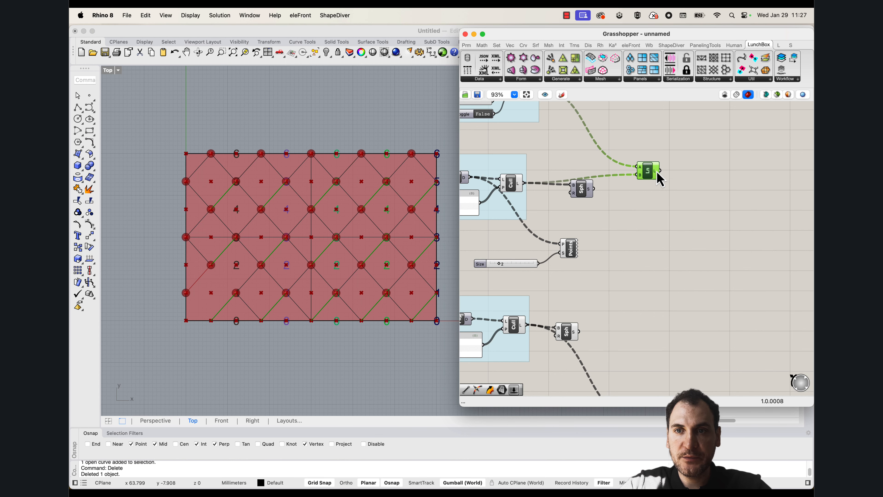
right_drag(668, 208, 662, 142)
drag(658, 364, 653, 299)
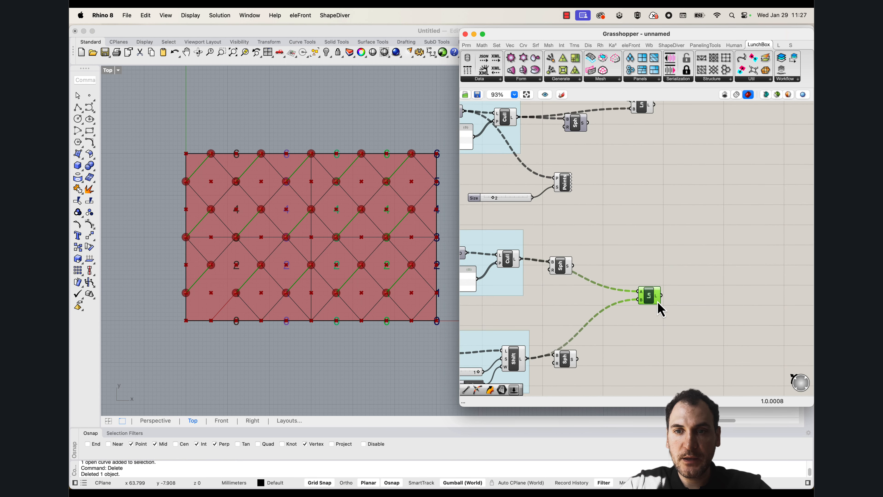
Add a Weave component, connecting the upper Line output to stream 0 and the lower Line output to stream 1
right_drag(696, 198, 680, 237)
double_click(688, 224)
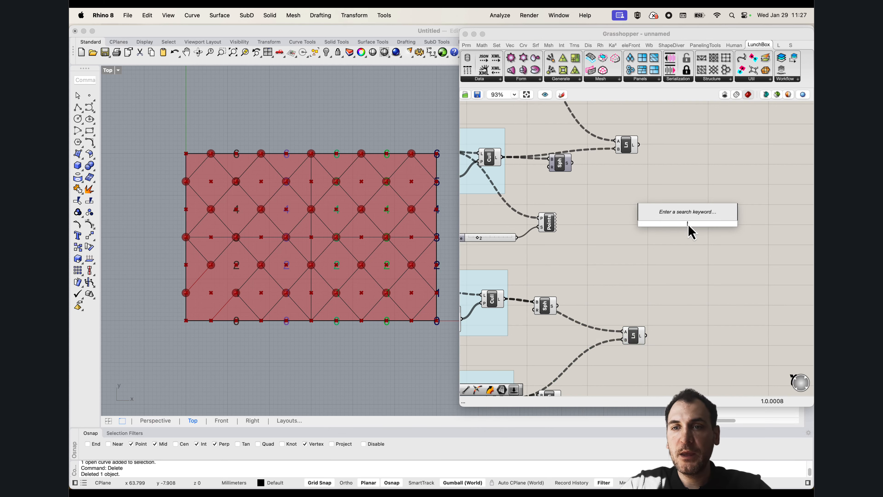
text(weave)
click(663, 217)
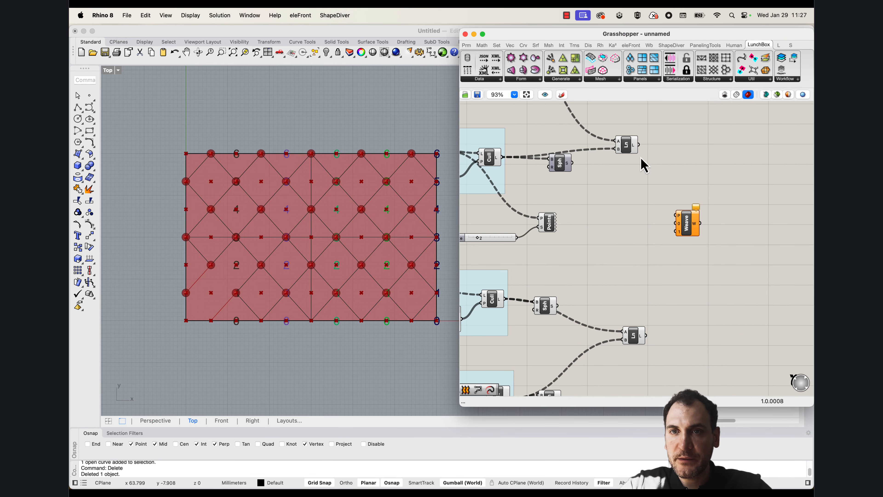
drag(639, 145, 646, 336)
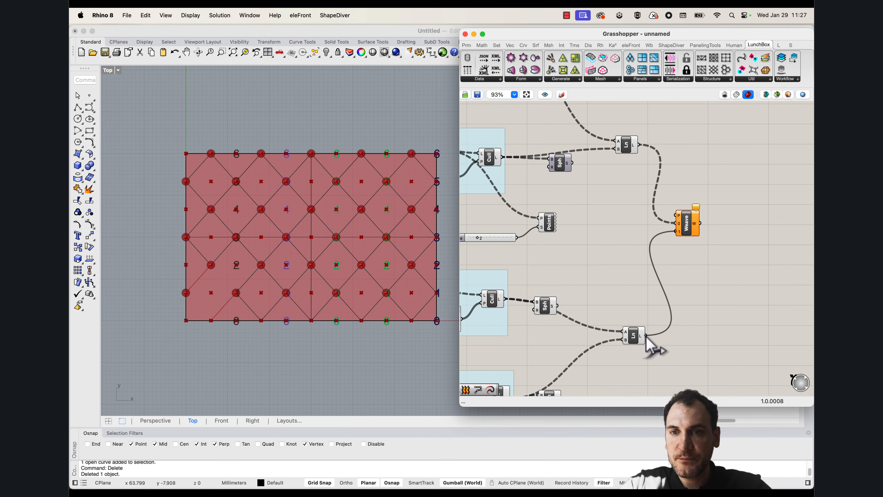
drag(689, 230, 706, 228)
mouse_move(713, 228)
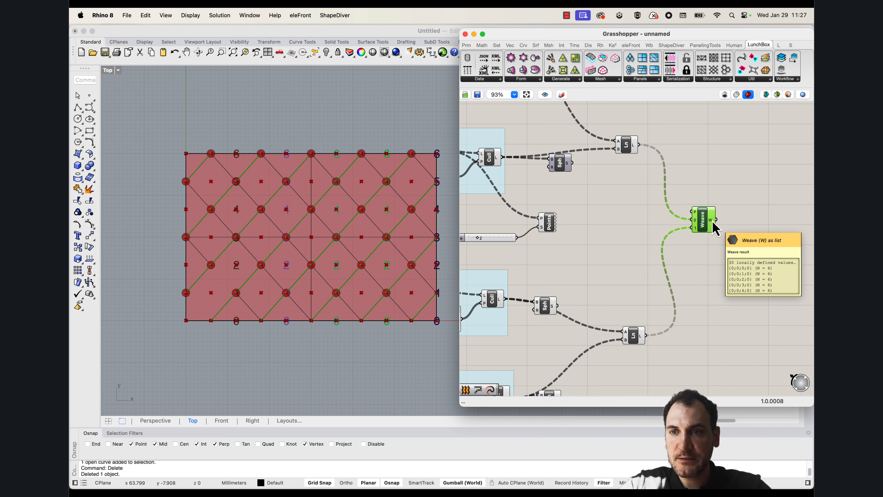
Flatten the L outputs of both Line components that feed the Weave
right_drag(722, 223, 674, 214)
right_drag(618, 228, 606, 207)
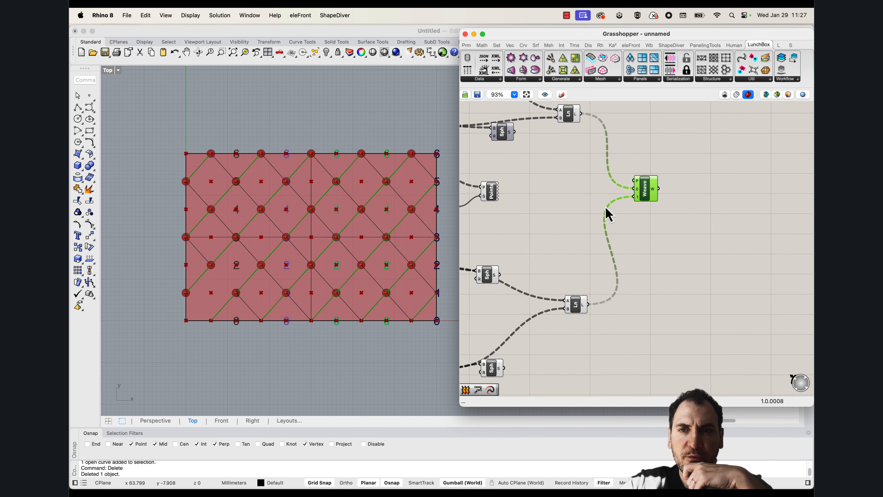
scroll(606, 208, up, 2)
right_click(585, 134)
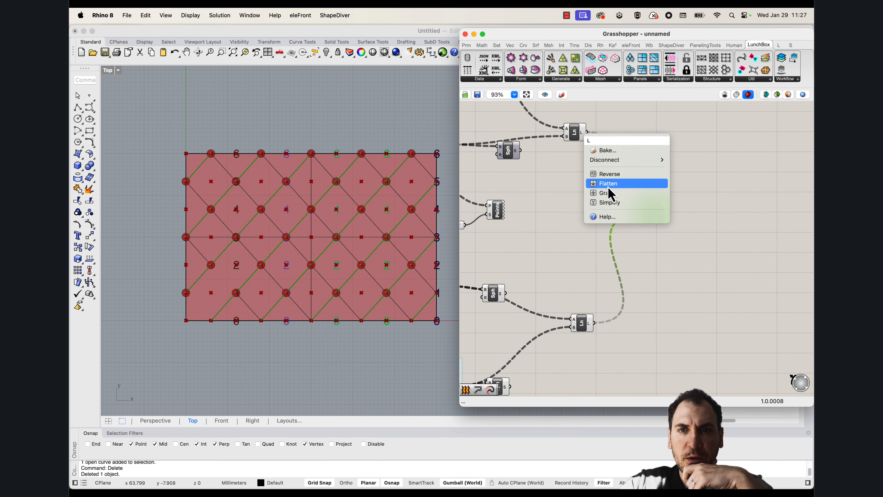
click(609, 185)
right_click(593, 323)
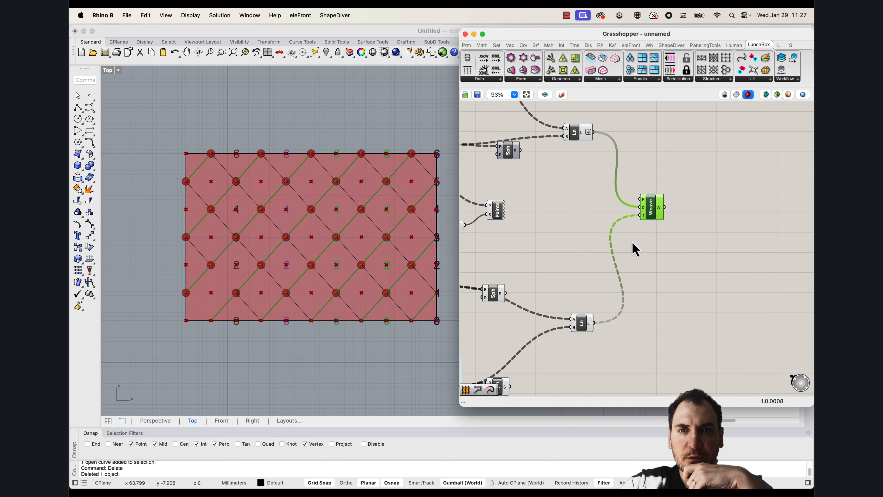
Graft the Weave component's 0 and 1 inputs and check the data structure of its W output
scroll(641, 217, up, 3)
right_click(643, 214)
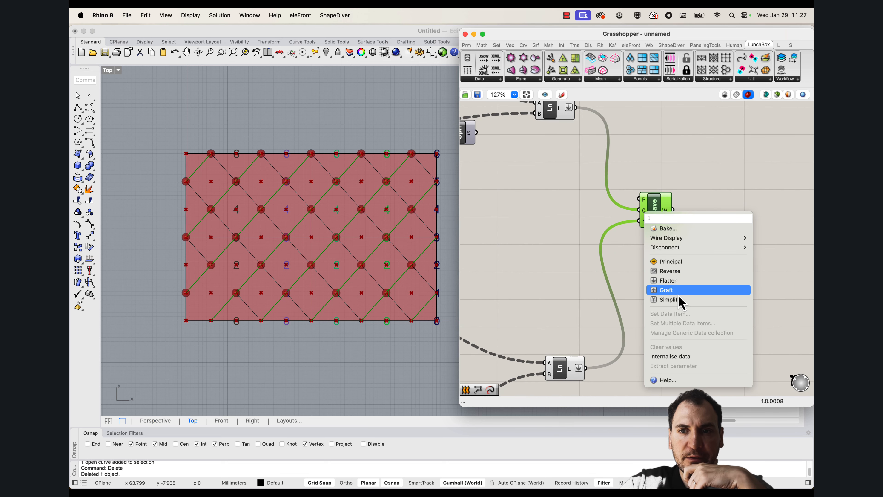
click(678, 292)
right_click(641, 222)
click(682, 299)
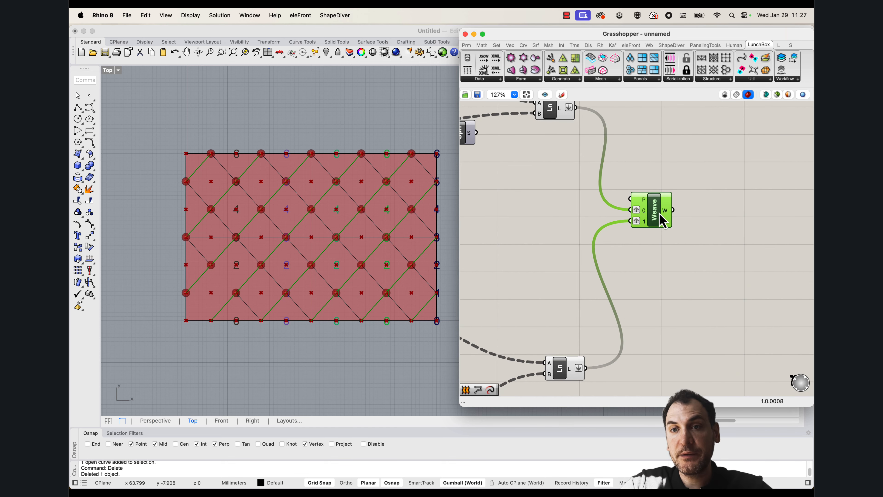
drag(660, 214, 677, 223)
mouse_move(686, 219)
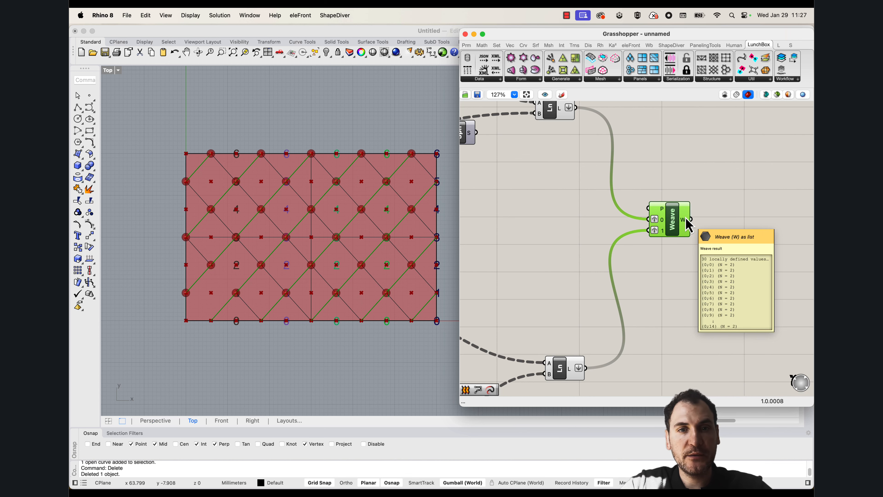
Add a Loft component after the Weave and connect the Weave's W output to its C input
double_click(751, 228)
text(loft)
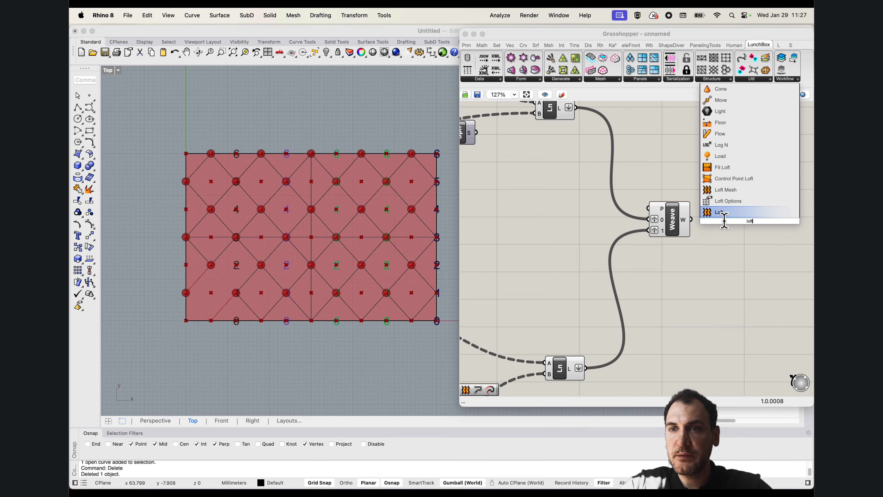
click(723, 214)
drag(691, 220, 734, 230)
scroll(248, 235, down, 5)
scroll(282, 223, up, 5)
Examine the lofted diamond panels against the grid points in the Top view and review the whole Grasshopper definition
click(406, 287)
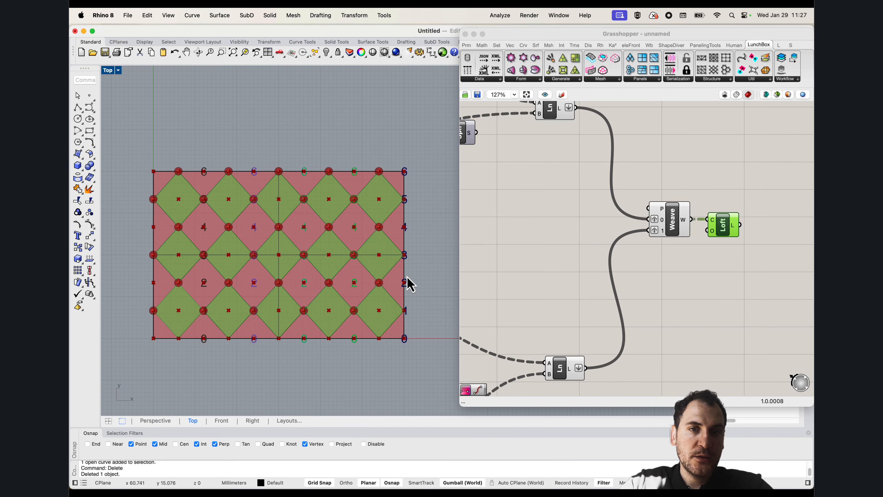
scroll(382, 267, down, 3)
scroll(355, 250, up, 5)
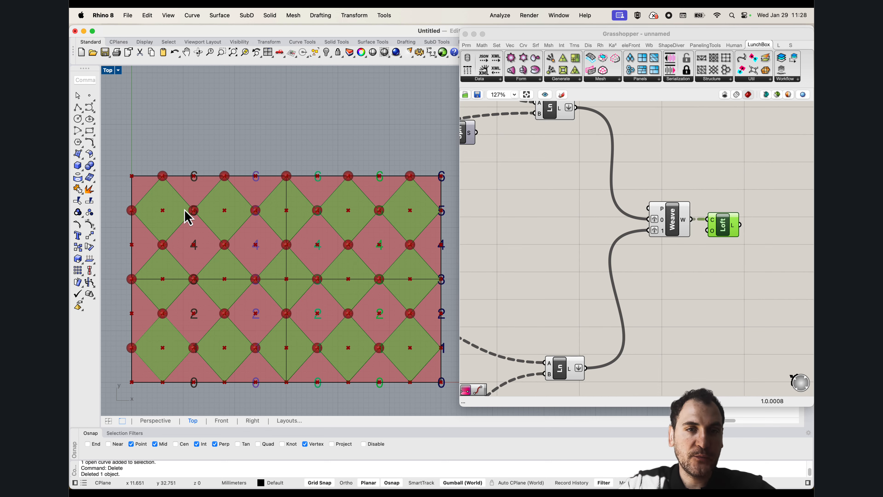
scroll(193, 236, down, 3)
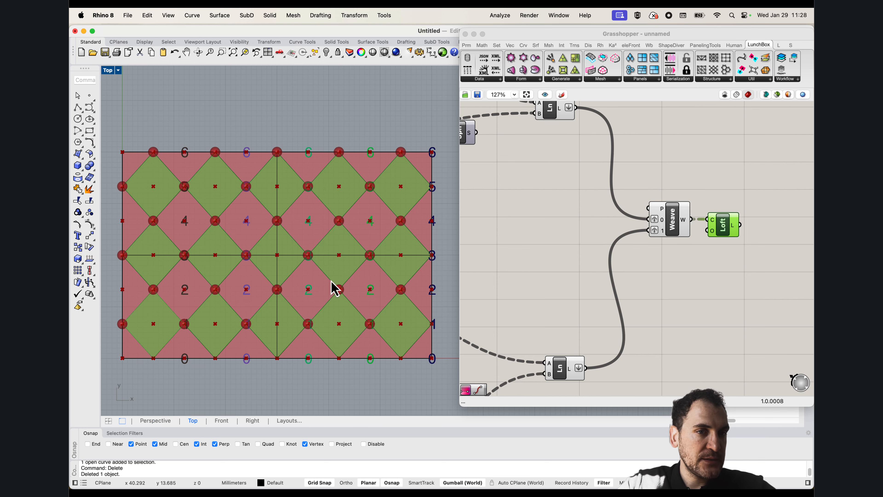
scroll(244, 250, down, 2)
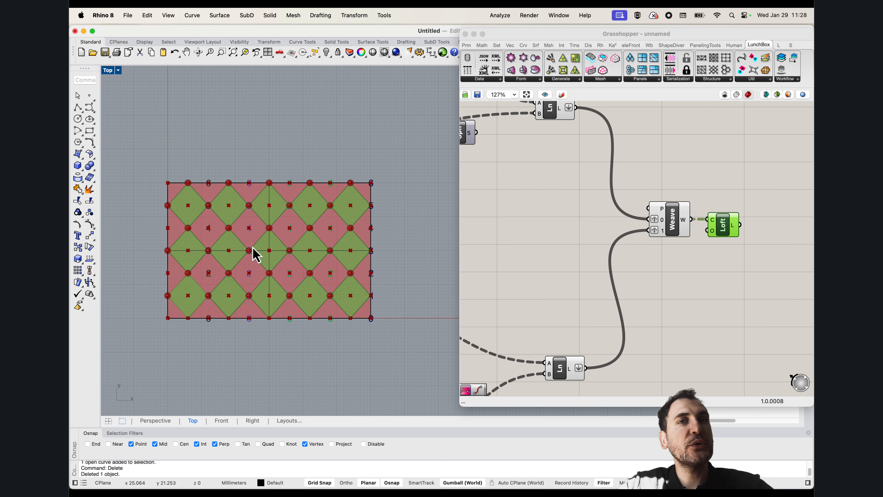
scroll(257, 255, up, 3)
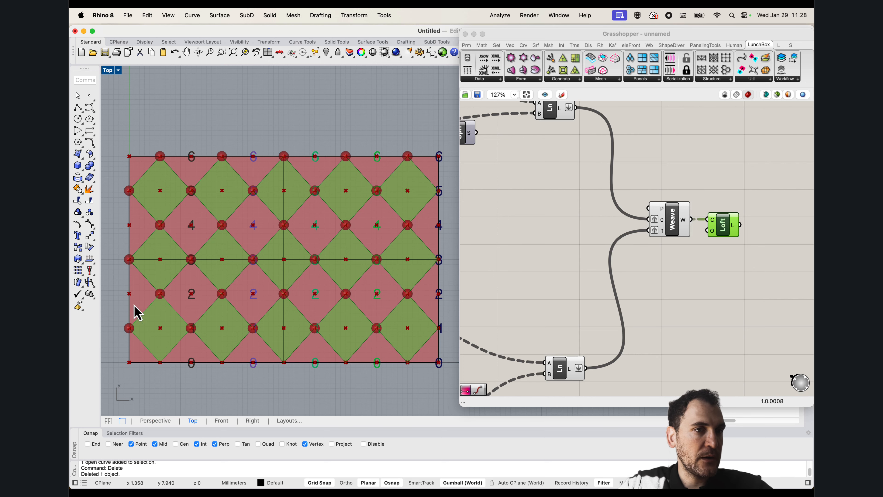
scroll(138, 208, down, 3)
scroll(207, 223, up, 3)
scroll(233, 233, down, 2)
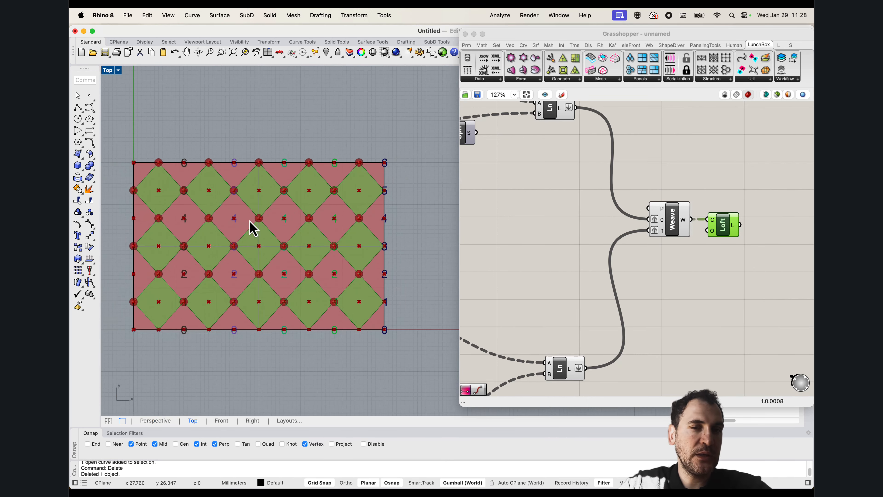
scroll(250, 227, up, 2)
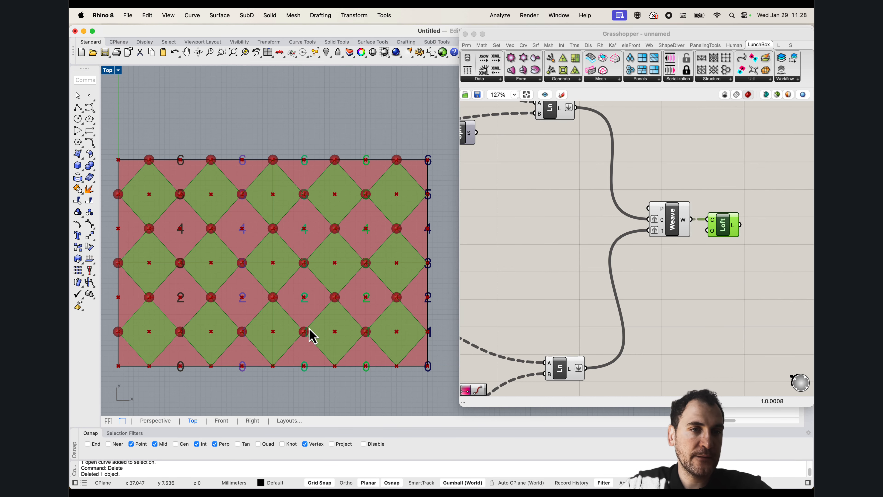
scroll(363, 240, down, 3)
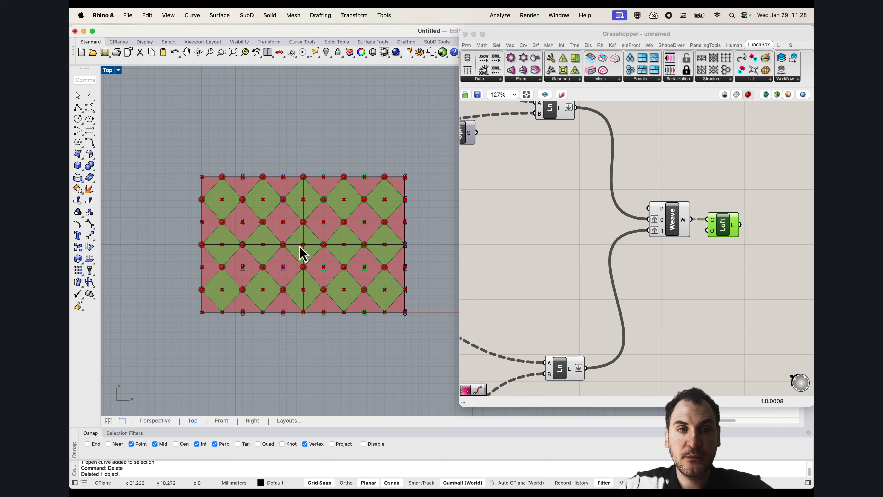
click(586, 242)
scroll(592, 244, up, 5)
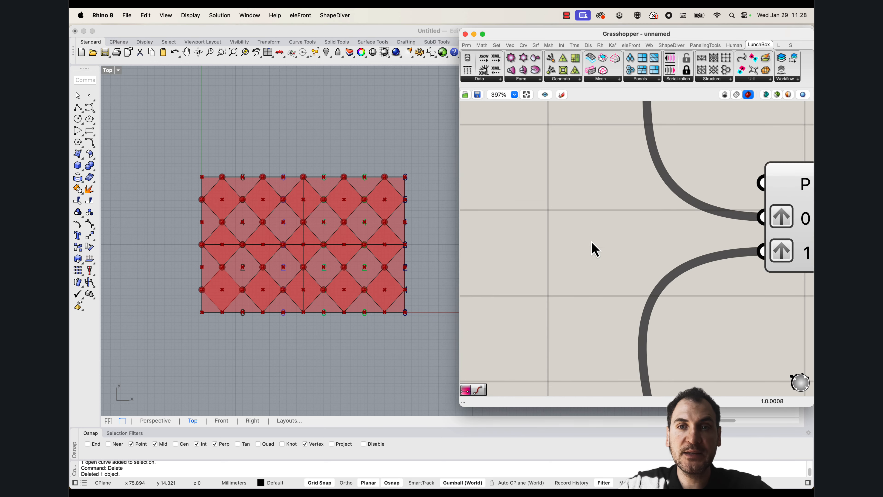
scroll(595, 249, down, 9)
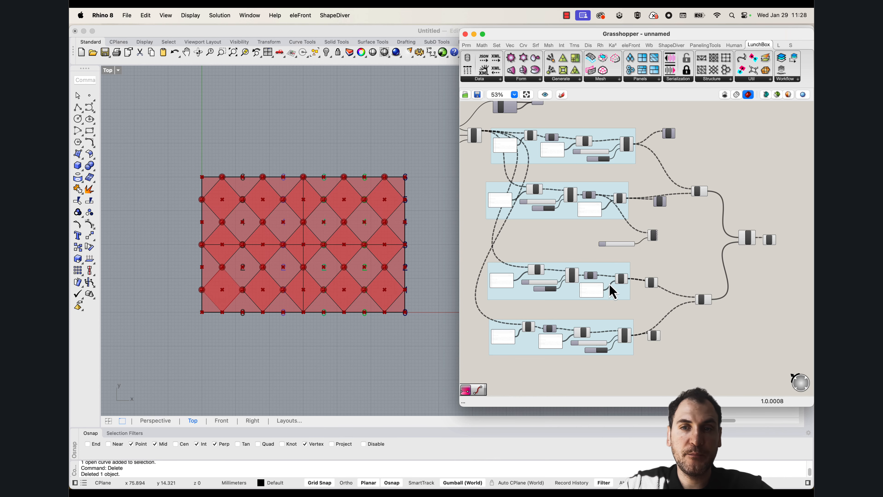
scroll(574, 246, down, 3)
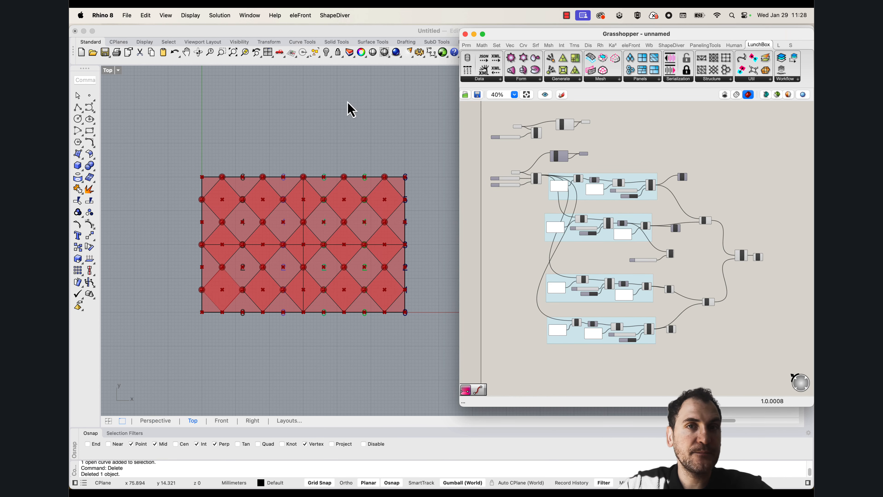
Switch Rhino from the Top view to a maximized Perspective view and set its display mode to Wireframe
click(109, 71)
double_click(109, 70)
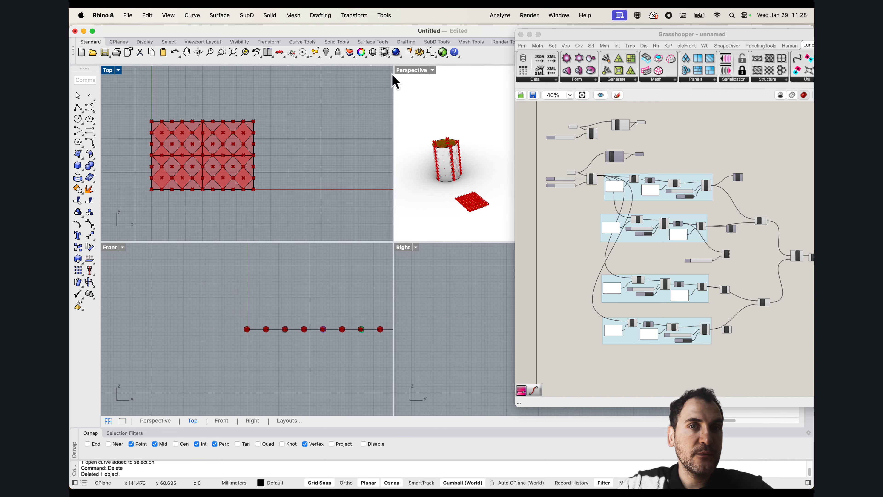
double_click(407, 70)
shift+right_drag(247, 235, 325, 228)
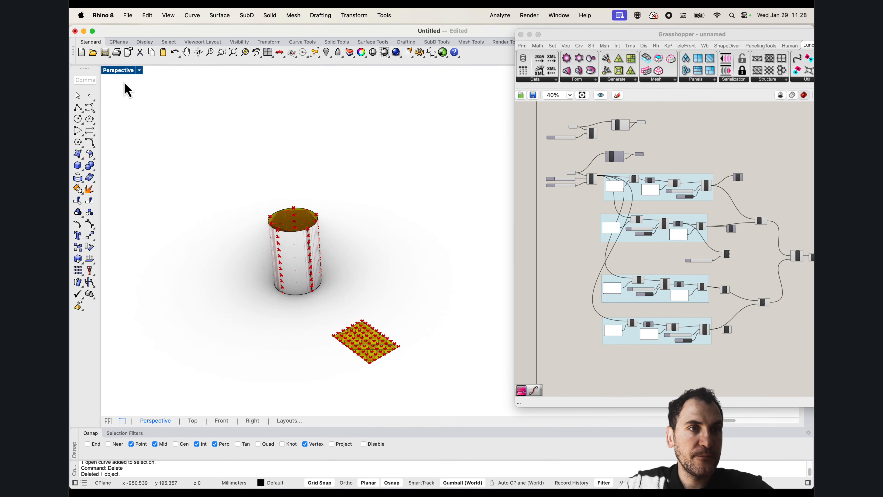
right_click(122, 71)
click(139, 102)
mouse_move(351, 269)
right_down()
mouse_move(367, 304)
mouse_move(353, 282)
right_up()
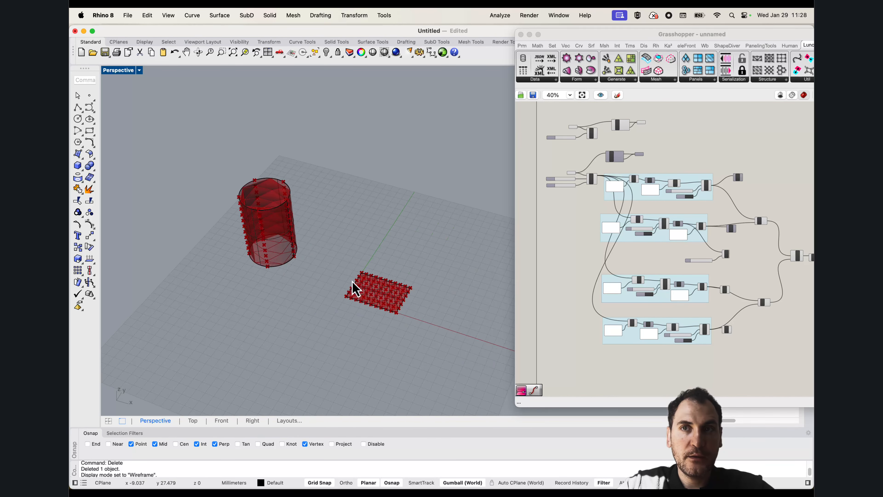
scroll(392, 293, up, 5)
scroll(395, 281, down, 5)
shift+right_drag(325, 244, 345, 276)
Copy the cylinder surface to the empty area behind the flat diamond-patterned surface
click(273, 209)
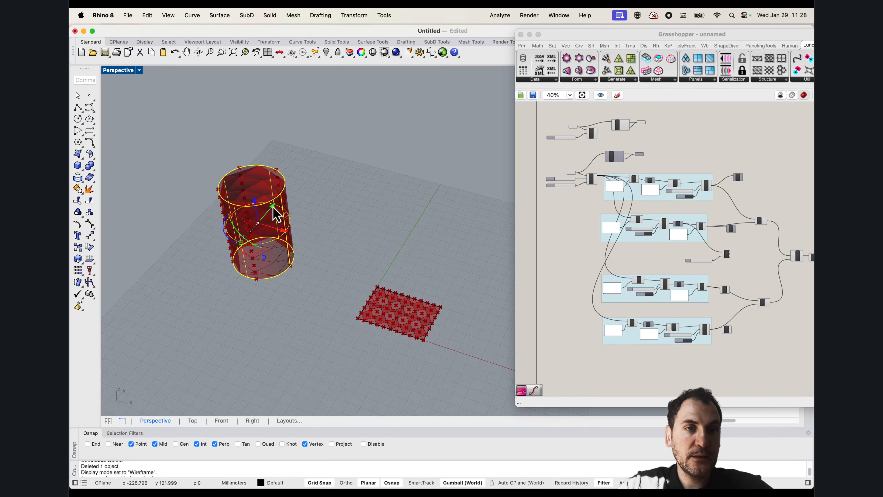
text(Copy)
key(Return)
click(314, 288)
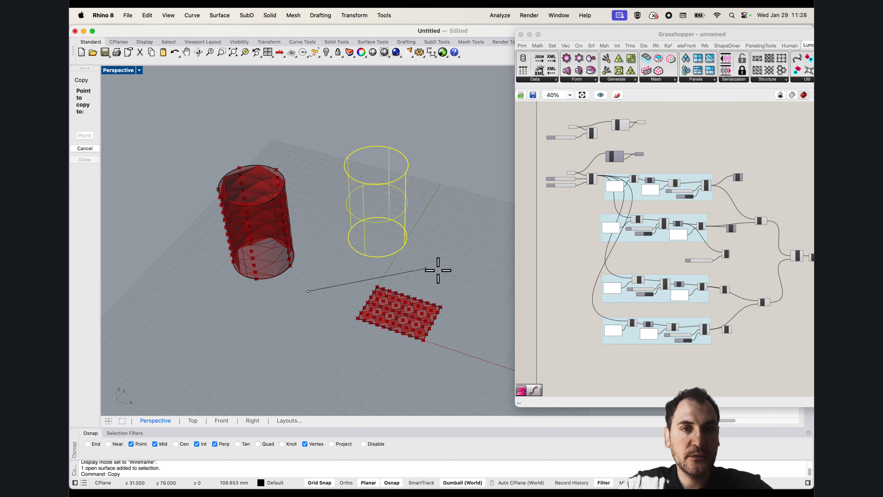
click(447, 262)
shift+right_drag(445, 254, 362, 261)
scroll(356, 240, up, 3)
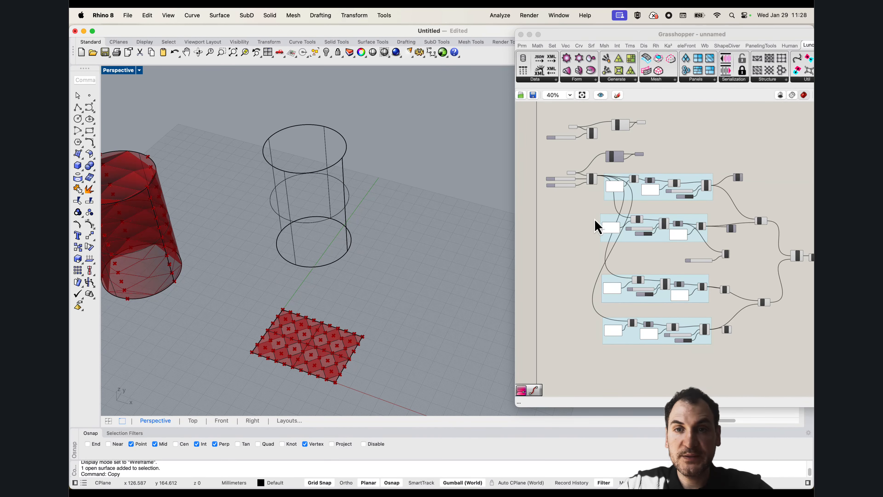
Reference the copied cylinder in the Surface parameter that feeds the Divide Surface and Diamond panel components
right_drag(603, 206, 584, 201)
scroll(554, 176, up, 4)
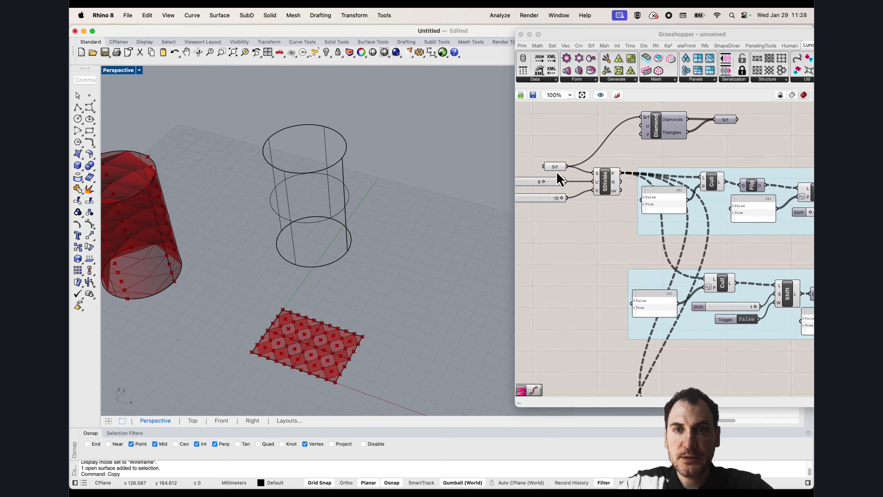
right_click(556, 169)
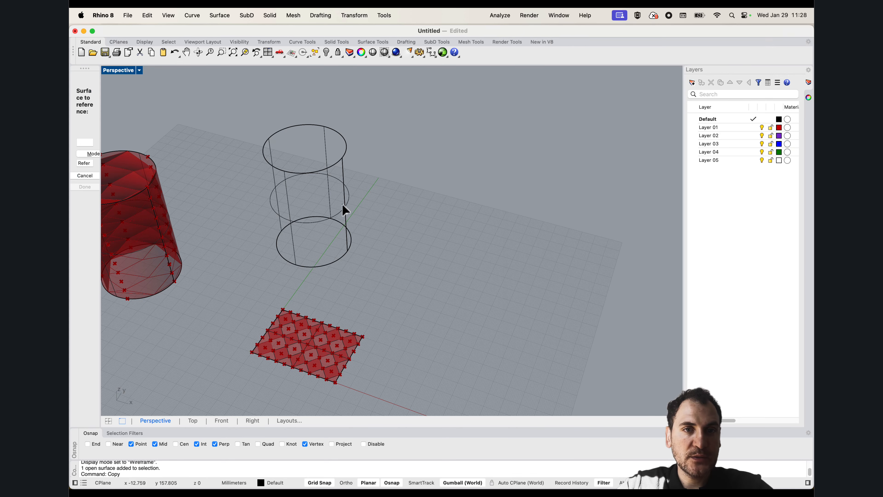
click(343, 205)
right_drag(335, 242, 358, 303)
Hide the copied cylinder surface in Rhino and undo the hide
click(335, 171)
key(super+h)
scroll(356, 153, up, 5)
key(super+z)
scroll(354, 270, up, 3)
Delete the copied cylinder surface from the Rhino model
right_drag(290, 270, 330, 199)
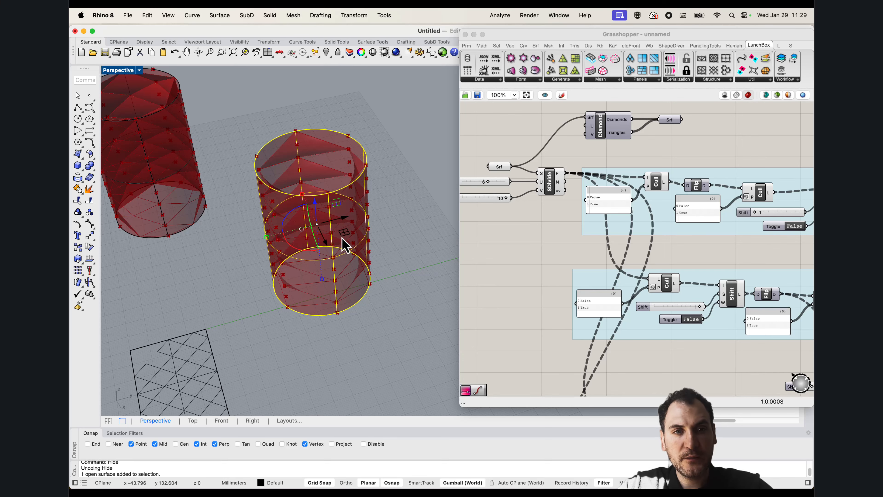
key(Delete)
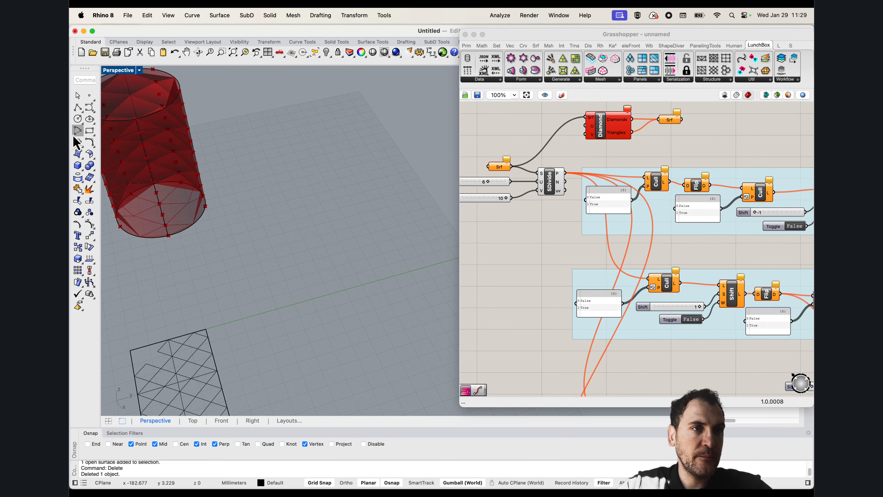
Draw a circle in the empty area behind the flat patterned surface and copy it 80 mm straight up
click(78, 118)
click(372, 301)
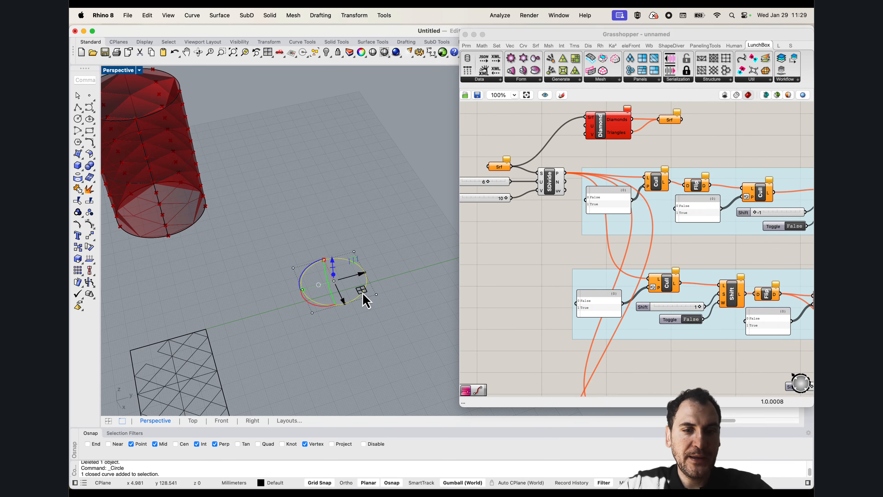
text(Copy)
key(Return)
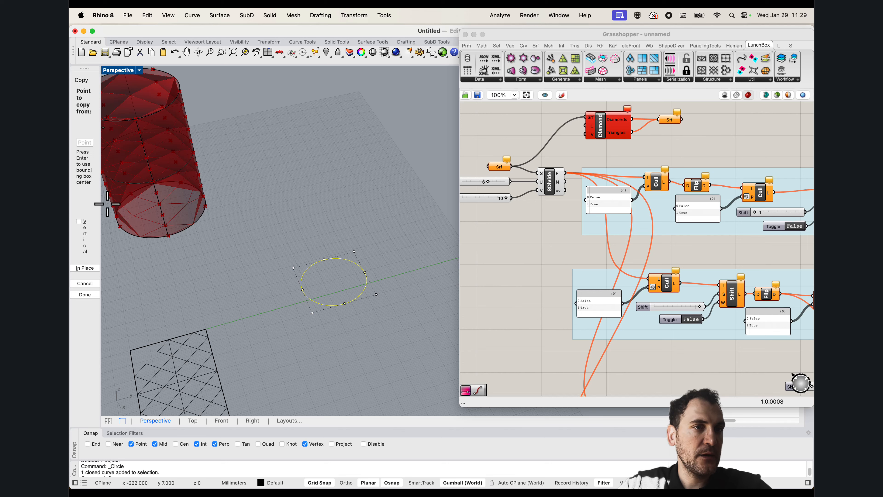
click(360, 312)
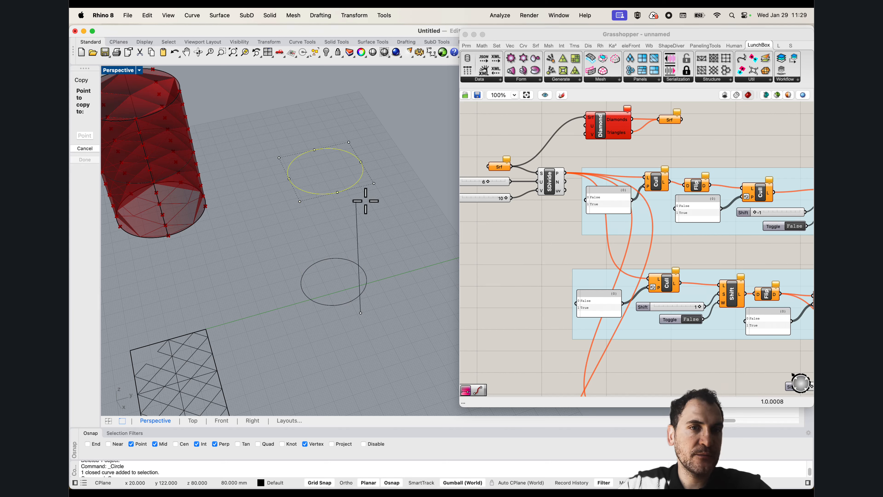
click(364, 200)
key(Return)
Loft the two circles into a cylindrical surface with the default loft options
text(ço)
key(BackSpace)
key(BackSpace)
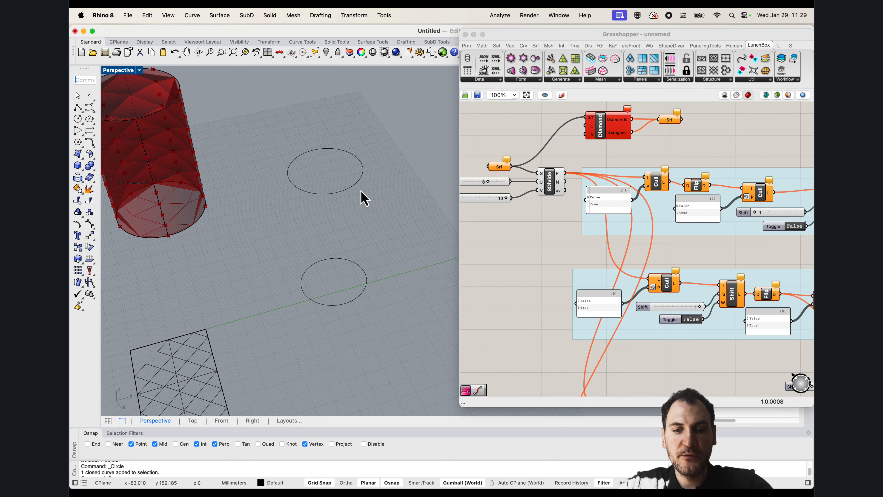
text(Loft)
key(Return)
click(358, 184)
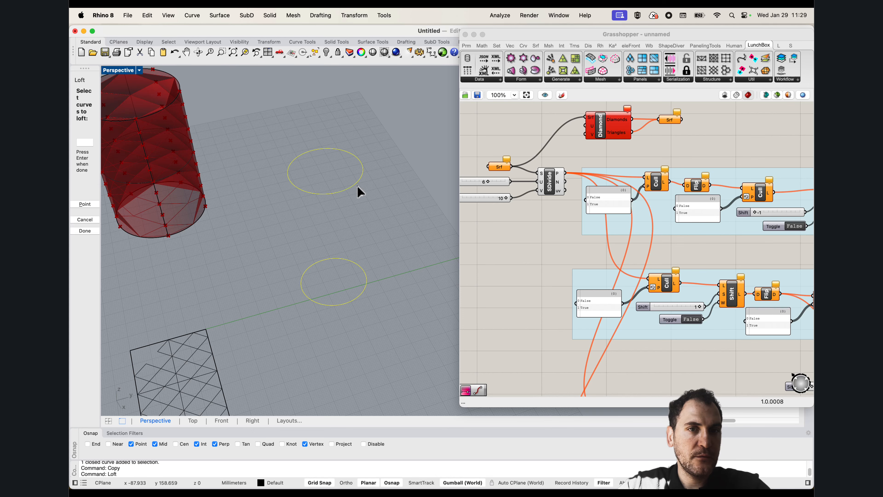
key(Return)
key(Return)
Reference the lofted cylinder in the Surface parameter that feeds the Divide Surface component and hide the cylinder in Rhino
right_click(498, 167)
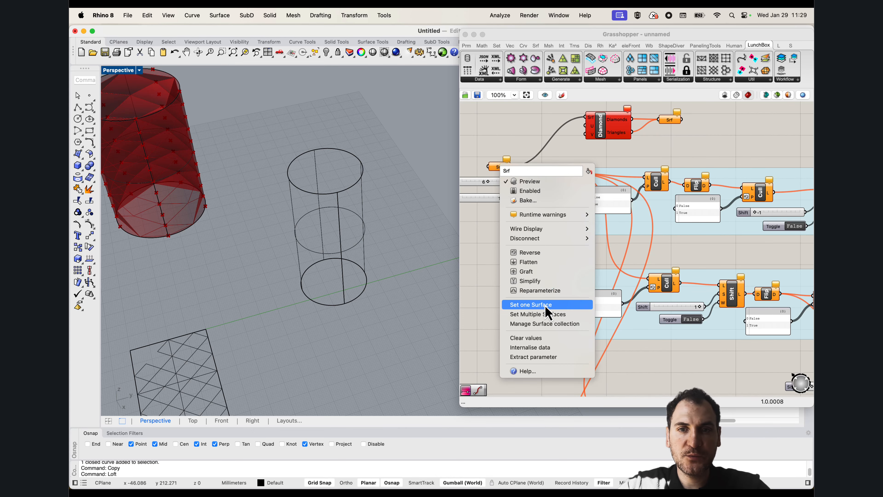
click(548, 304)
click(364, 249)
right_drag(344, 252, 367, 242)
click(338, 251)
key(super+h)
Bake the diamond panels from the final Loft component onto the Default layer
right_drag(765, 308, 542, 240)
right_drag(754, 228, 569, 176)
click(703, 263)
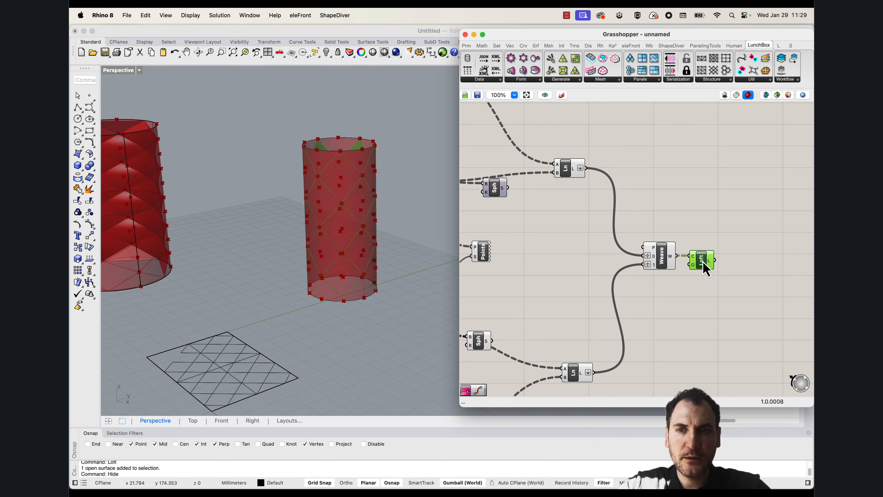
right_click(702, 261)
click(623, 303)
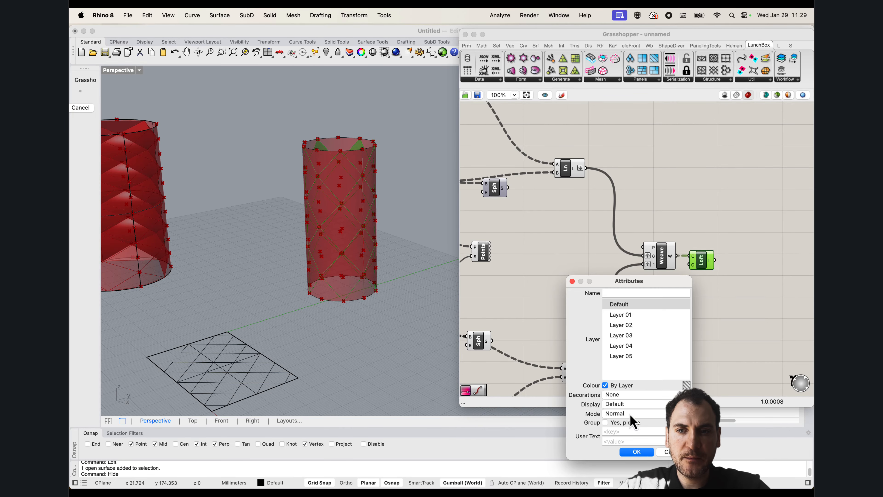
click(636, 451)
Delete the two construction circles at the upper and lower ends of the lofted cylinder
drag(410, 332, 286, 161)
scroll(306, 181, down, 3)
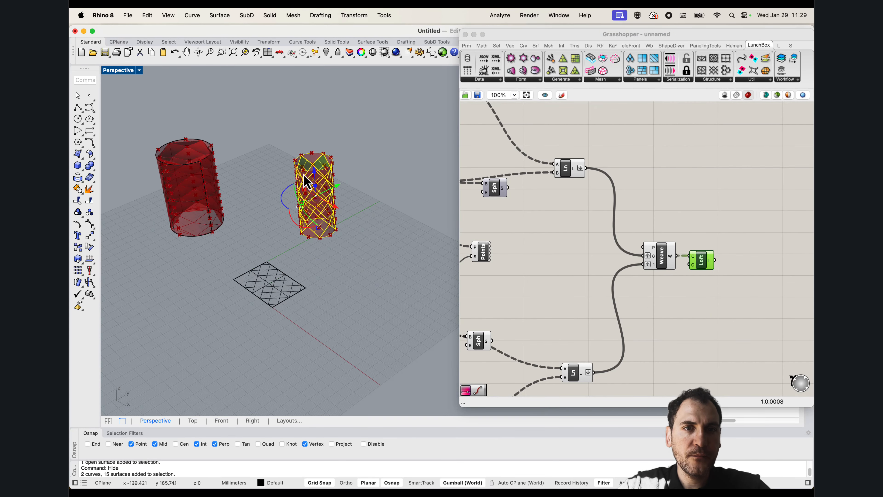
key(Escape)
scroll(313, 176, up, 3)
click(314, 150)
key(Delete)
click(334, 278)
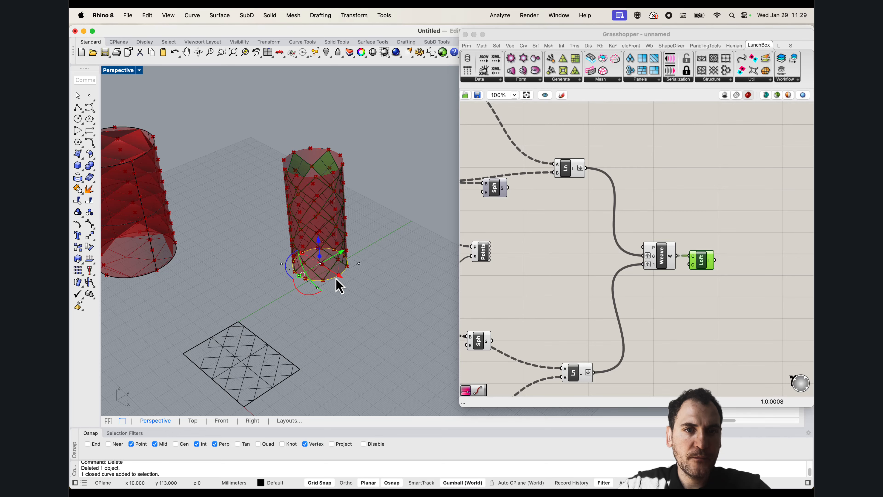
key(Delete)
Move the baked diamond panels clear of the cylinder preview and zoom to them
drag(388, 290, 289, 148)
scroll(289, 143, down, 5)
drag(318, 201, 381, 226)
text(zs)
key(Return)
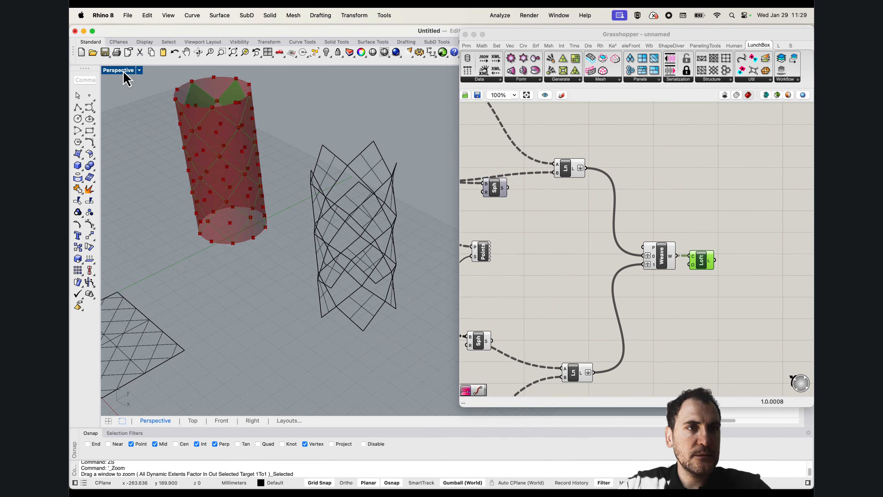
Set the Perspective view to the Rendered display mode and inspect the baked cylindrical panels
click(125, 72)
click(147, 118)
right_drag(318, 248, 302, 237)
scroll(314, 211, down, 10)
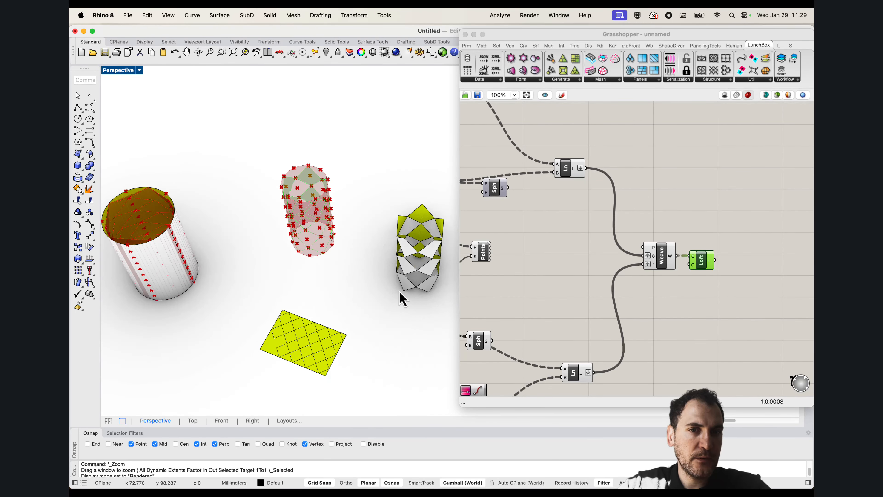
Delete the baked diamond panels standing beside the cylinder preview
right_drag(398, 291, 408, 289)
click(364, 197)
key(Delete)
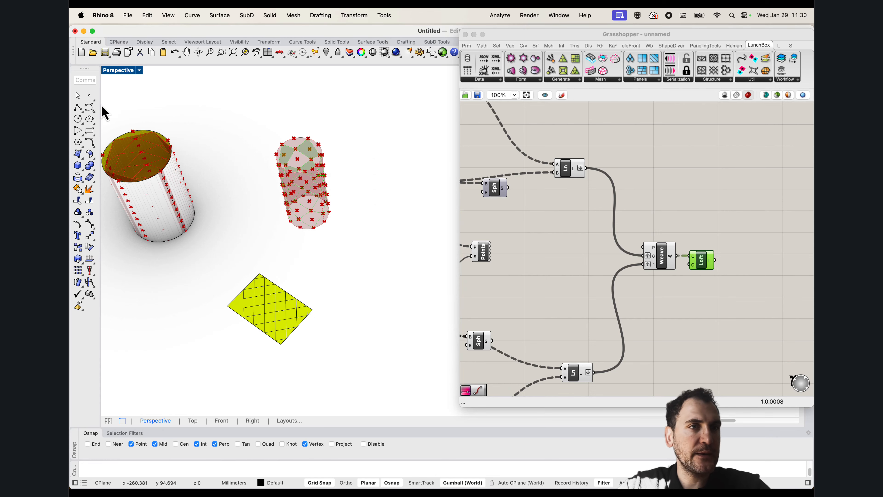
Maximize the Top view and reference the flat rectangular surface in the Surface parameter that feeds the Divide Surface component
double_click(111, 72)
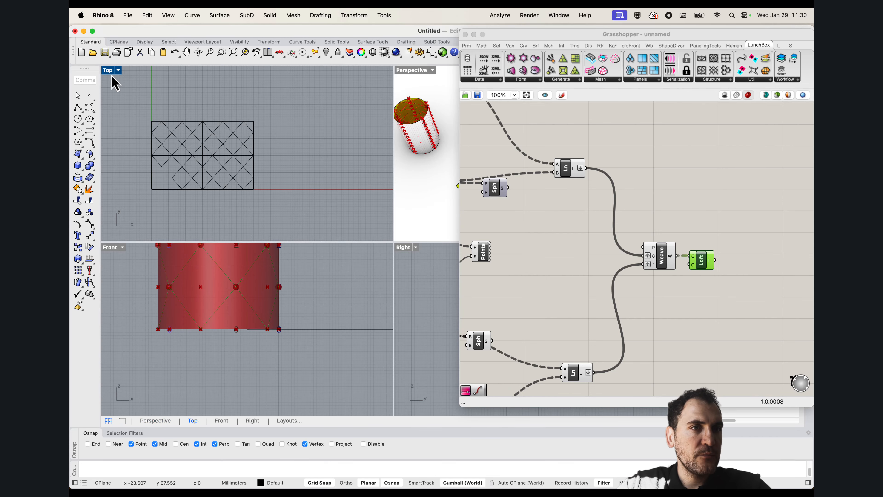
double_click(109, 73)
right_drag(476, 221, 675, 224)
scroll(675, 224, down, 6)
scroll(574, 189, up, 5)
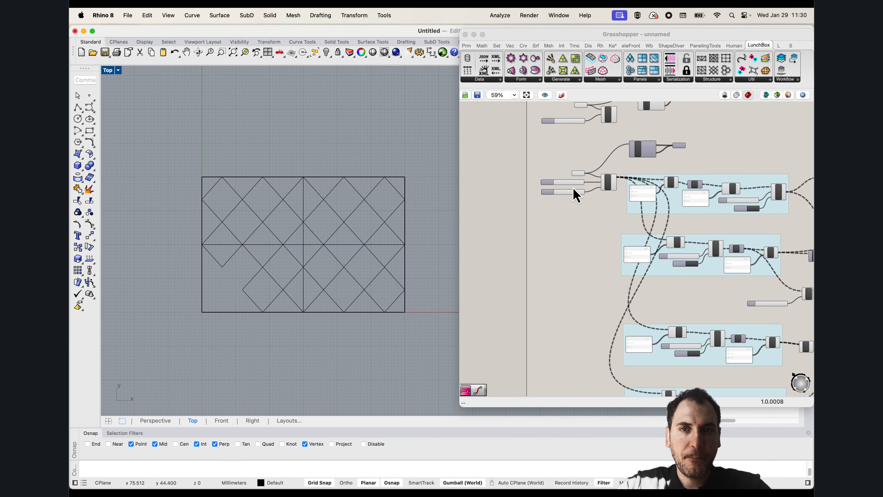
right_click(577, 175)
click(614, 297)
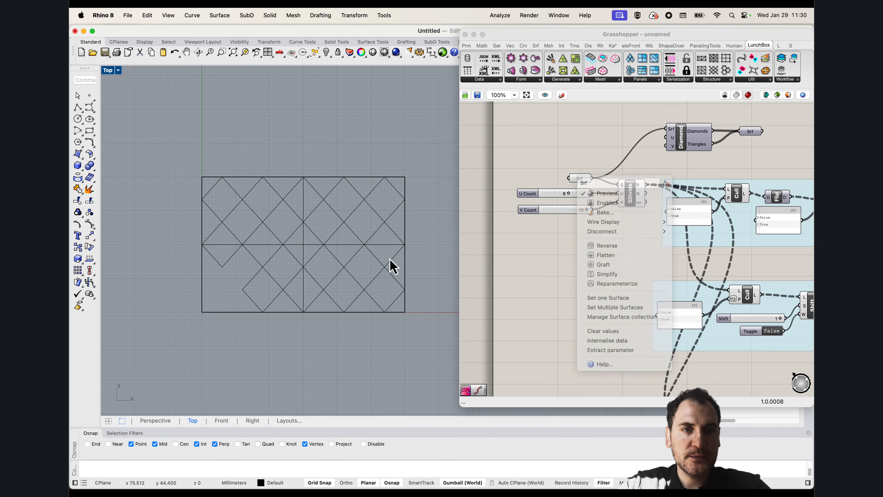
click(204, 274)
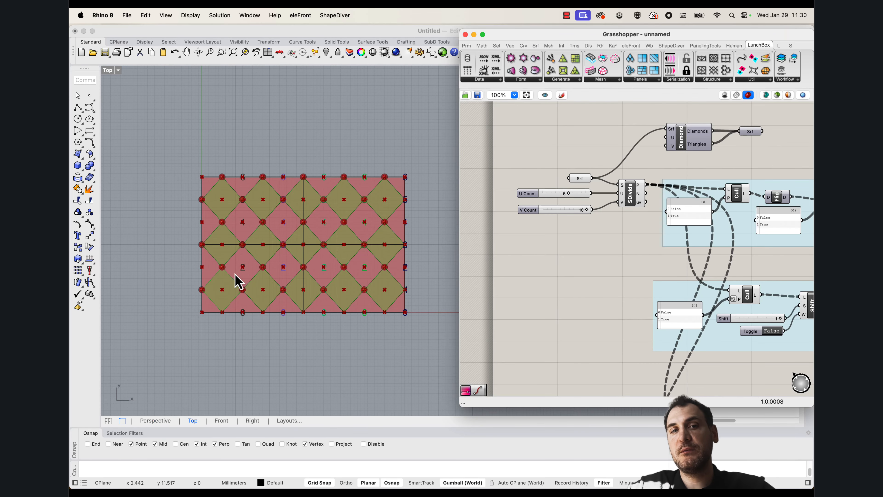
Move the four point-culling groups and their Line, Weave and Loft components farther from the Divide Surface component
scroll(335, 248, up, 4)
right_drag(319, 274, 310, 270)
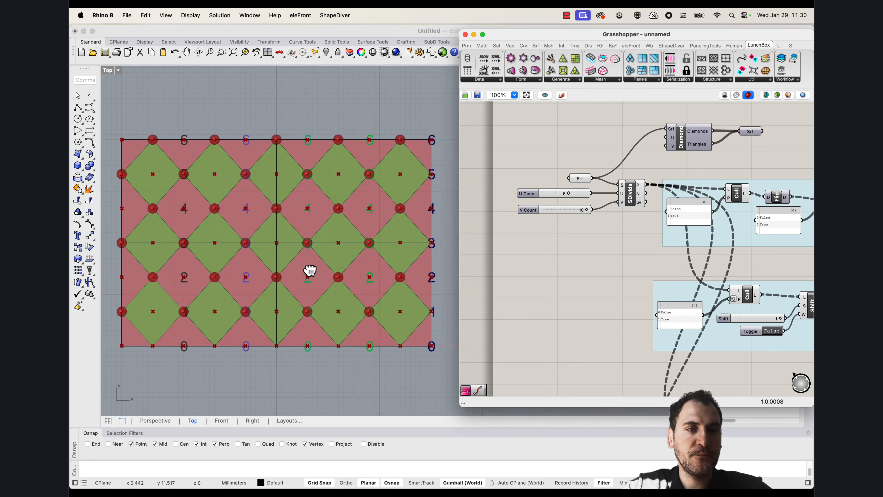
scroll(576, 271, down, 5)
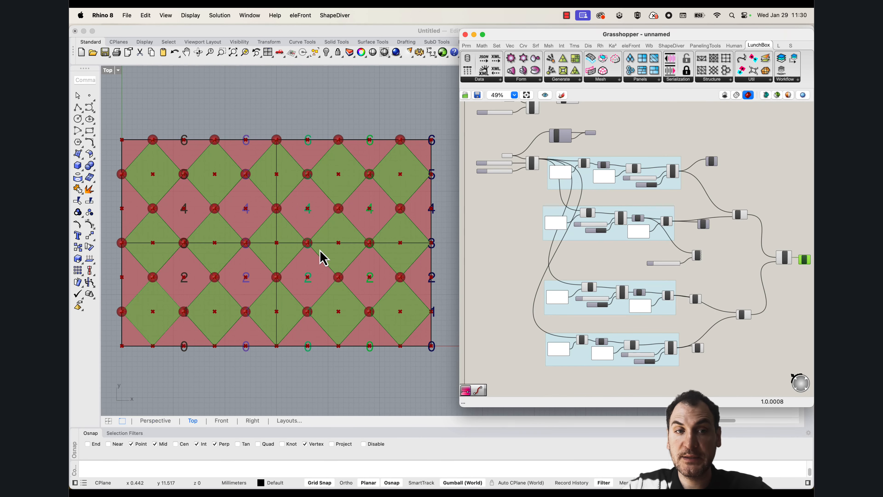
scroll(657, 266, down, 2)
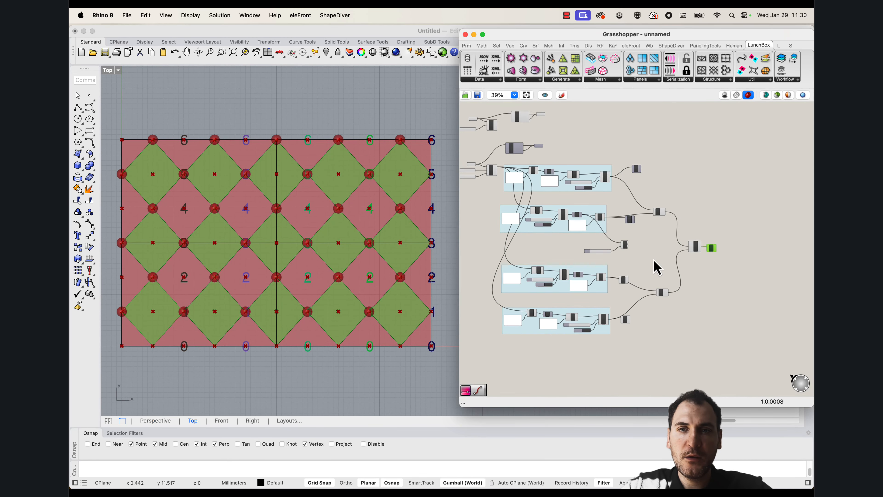
drag(737, 344, 509, 173)
drag(542, 198, 622, 152)
click(680, 217)
right_drag(680, 217, 636, 220)
click(750, 204)
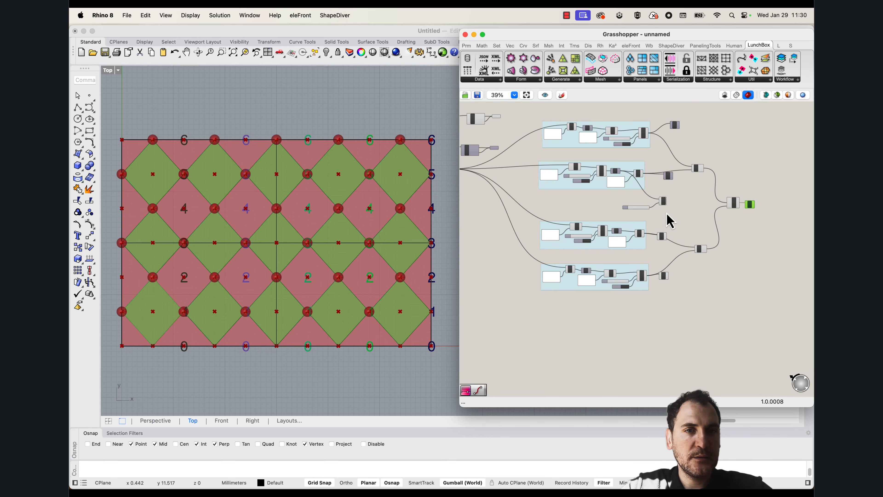
click(575, 350)
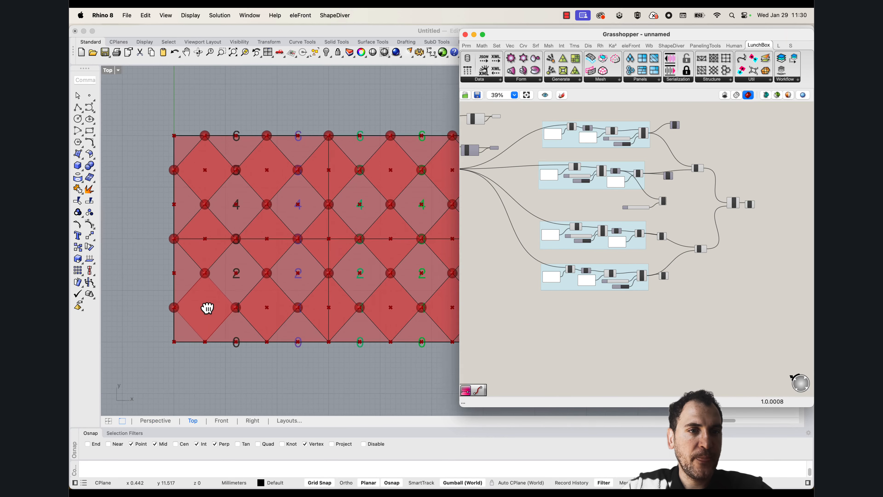
Copy the diamond outline at the surface's left edge diagonally down into the neighbouring gap in row 2, snapping to the division points
scroll(222, 306, up, 5)
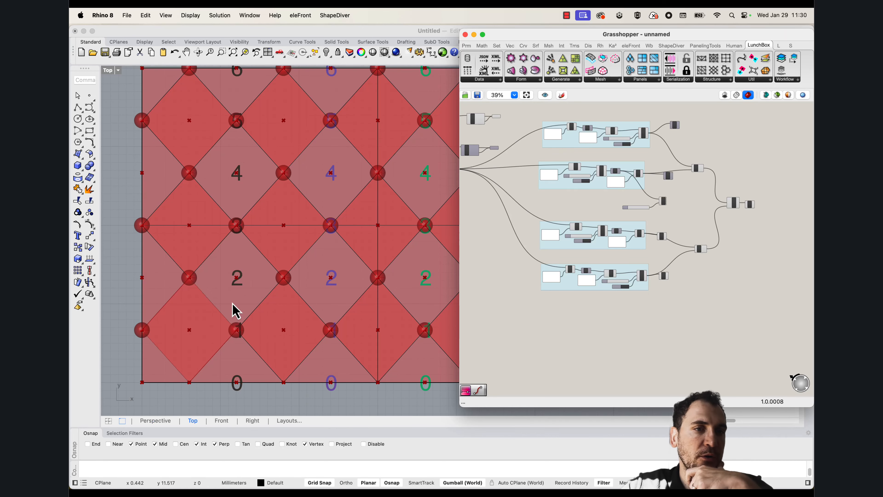
scroll(180, 268, down, 3)
scroll(208, 296, up, 3)
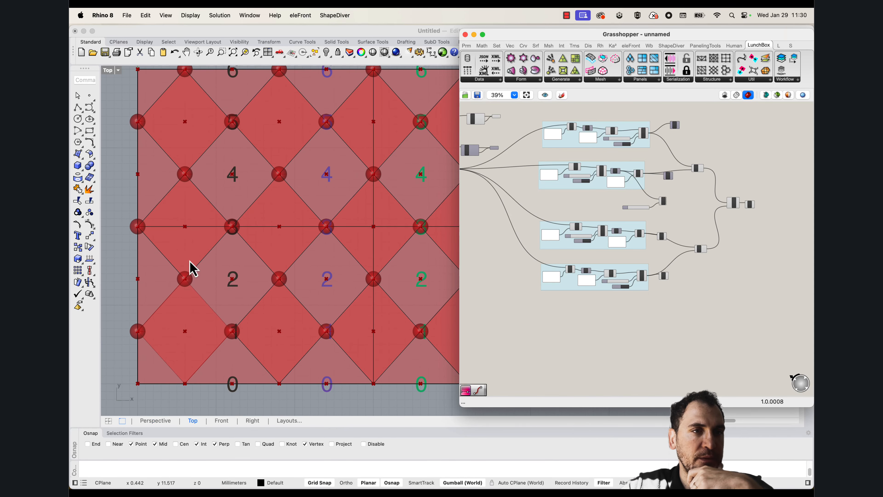
click(208, 269)
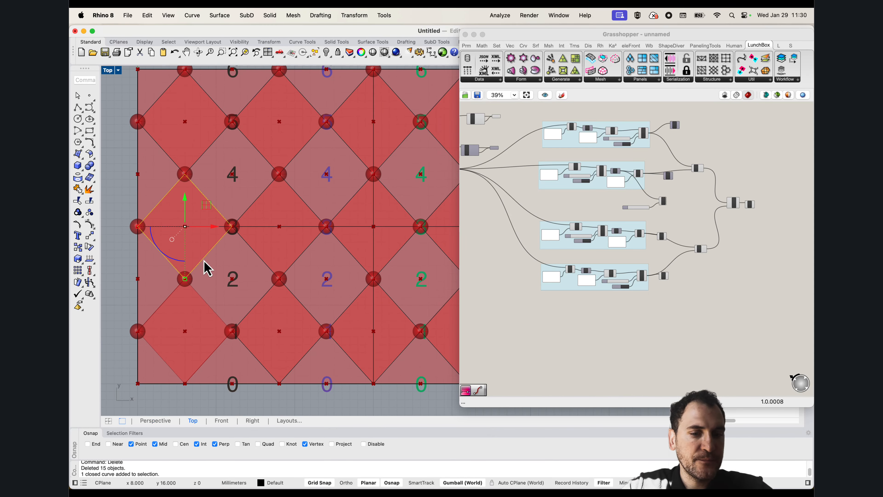
text(copy)
key(Return)
click(233, 227)
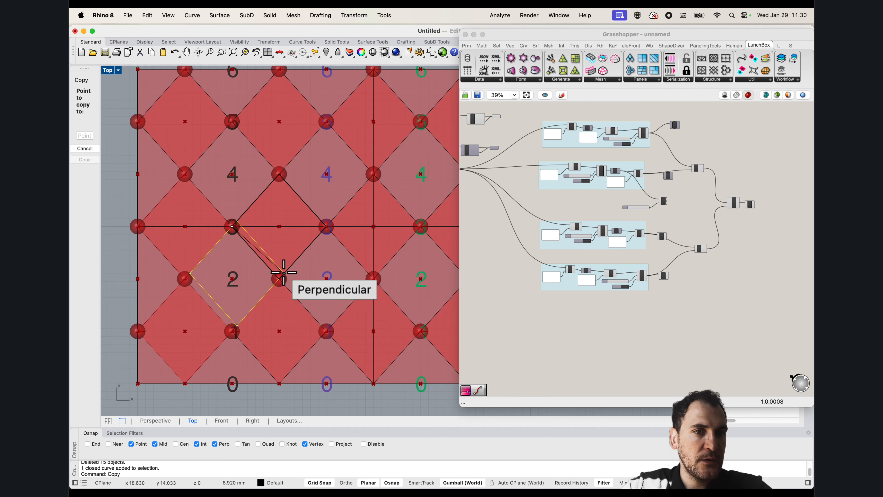
click(279, 279)
key(Escape)
Copy the new diamond outline along row 2 into each remaining gap, ending 48 mm away across the surface's far edge
click(273, 298)
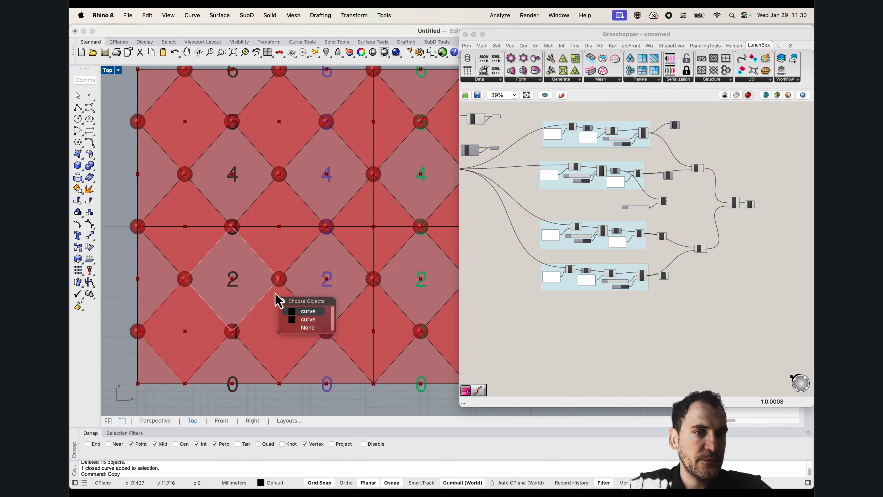
click(302, 312)
scroll(221, 258, down, 3)
scroll(224, 261, up, 4)
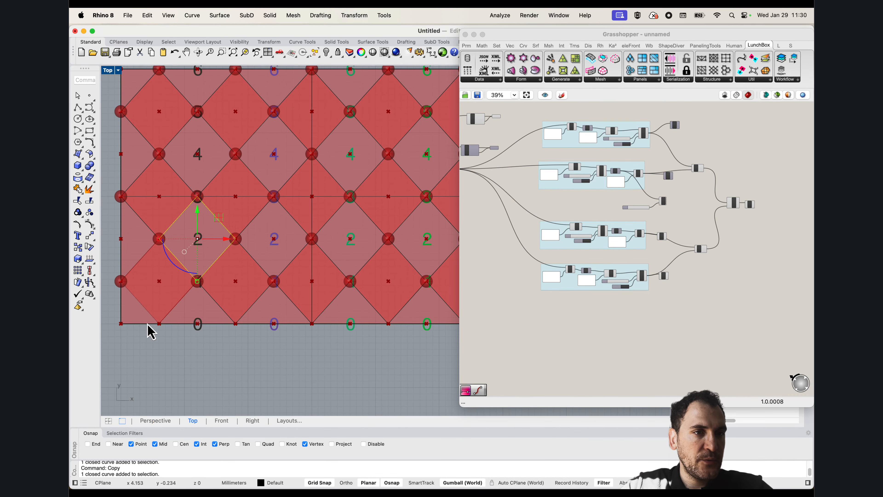
scroll(261, 299, down, 4)
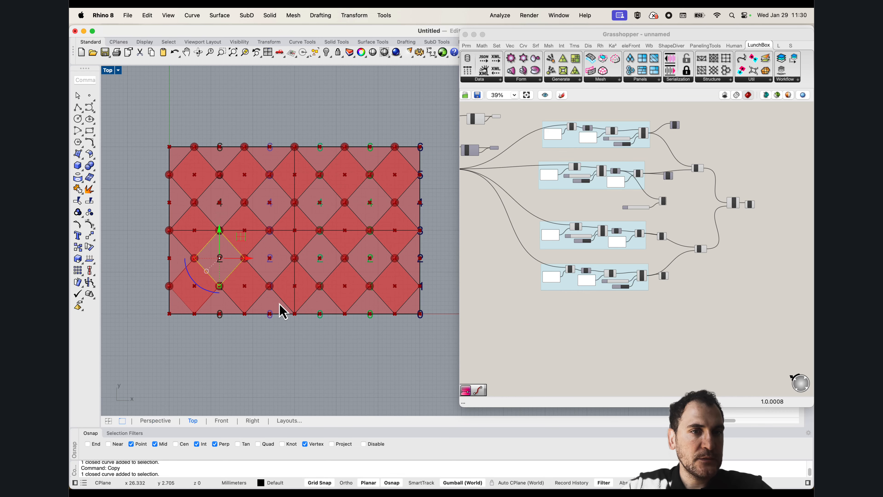
right_drag(286, 265, 281, 283)
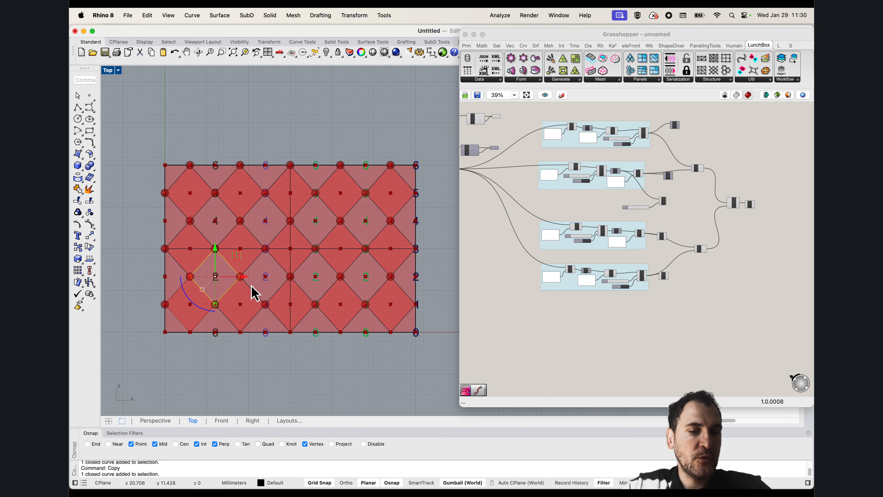
text(cop)
key(Return)
scroll(222, 280, up, 2)
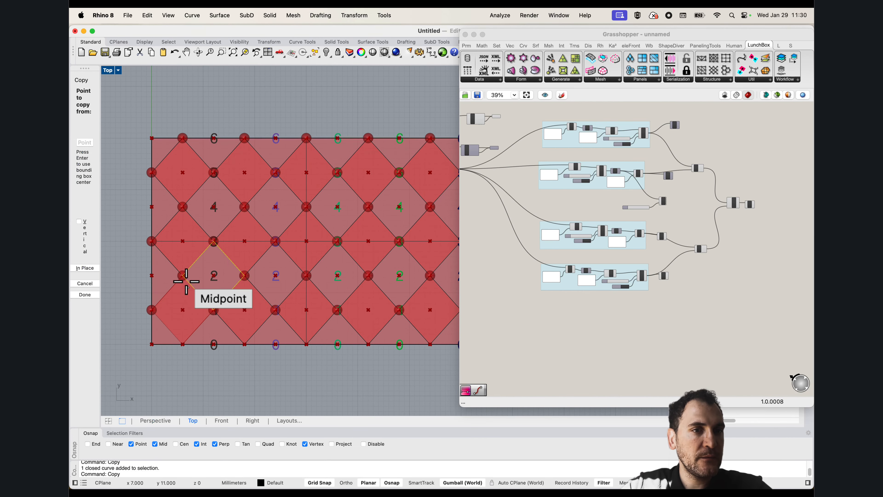
click(183, 275)
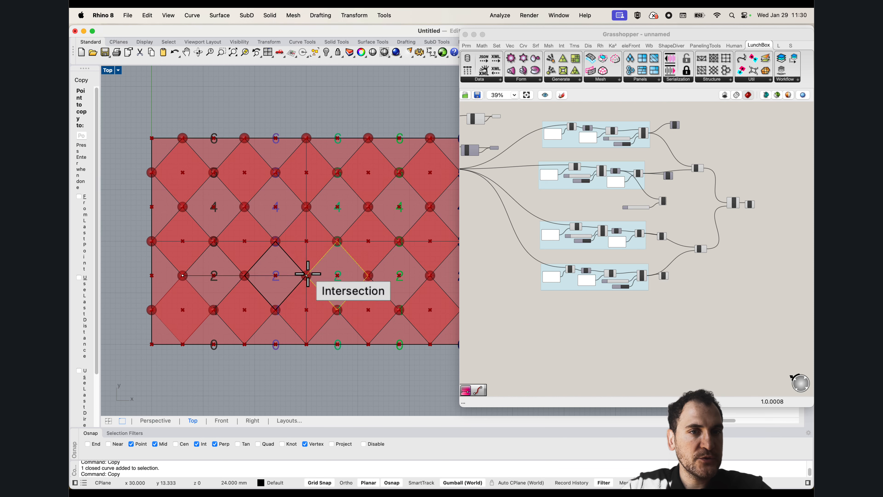
right_drag(414, 286, 364, 281)
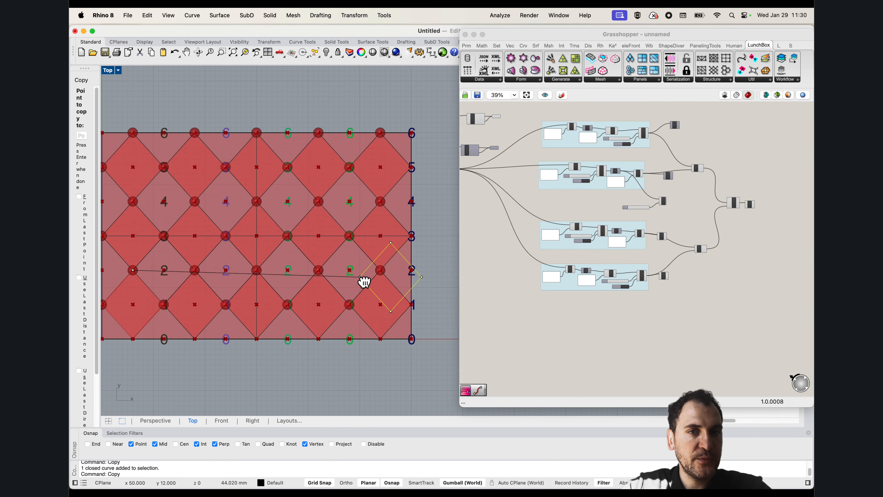
click(382, 270)
key(Escape)
Select the five in-between diamond outlines along row 2, including the one that crosses the surface's far edge
scroll(385, 267, down, 2)
click(430, 274)
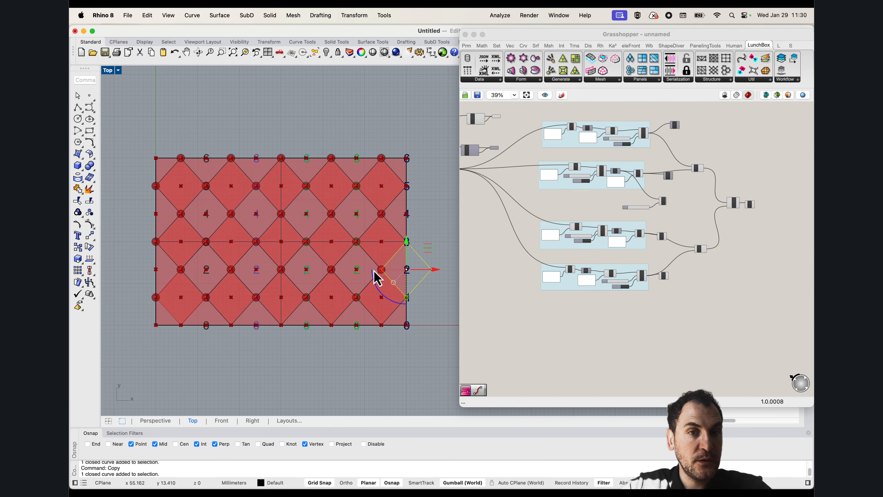
shift+click(337, 268)
key(Return)
shift+click(323, 264)
key(Return)
shift+click(273, 260)
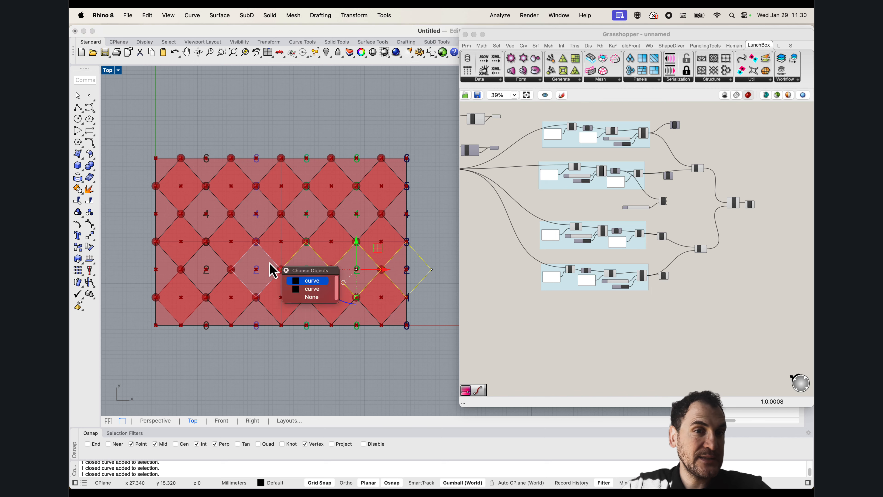
key(Return)
shift+click(226, 268)
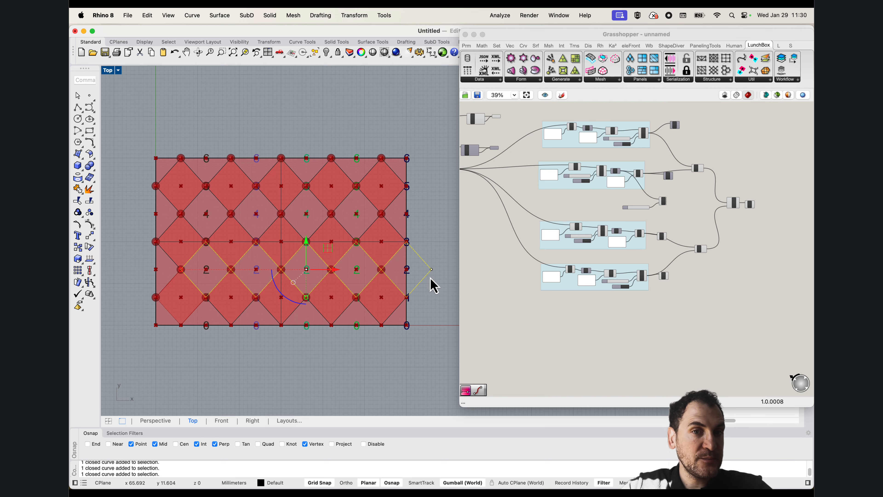
Copy the selected row of diamonds straight up into the row 4 gaps, snapping to the division points
scroll(164, 271, up, 2)
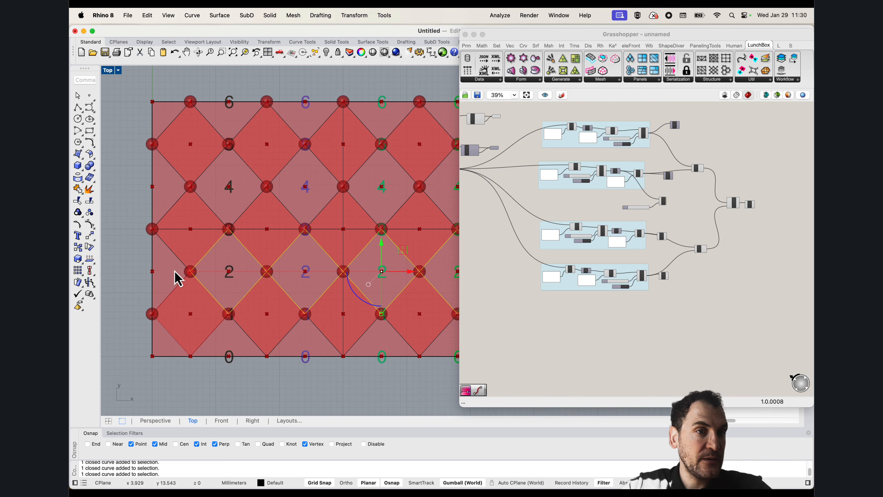
scroll(178, 278, down, 3)
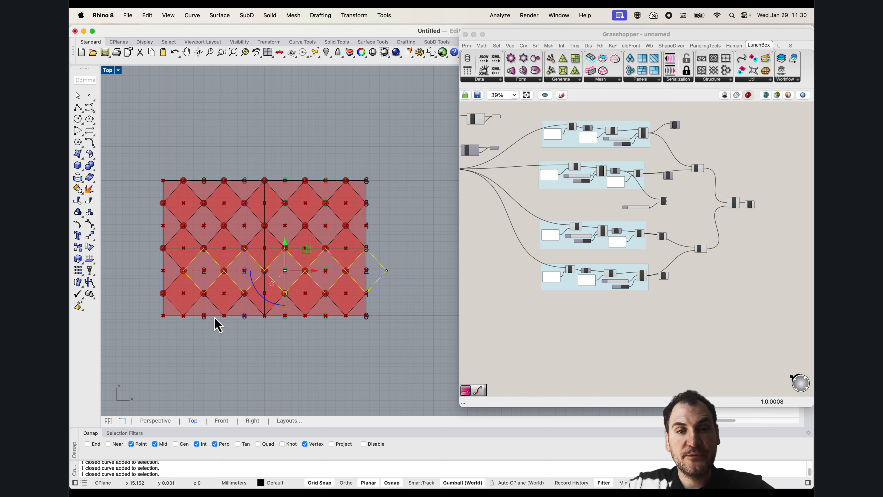
scroll(227, 270, up, 4)
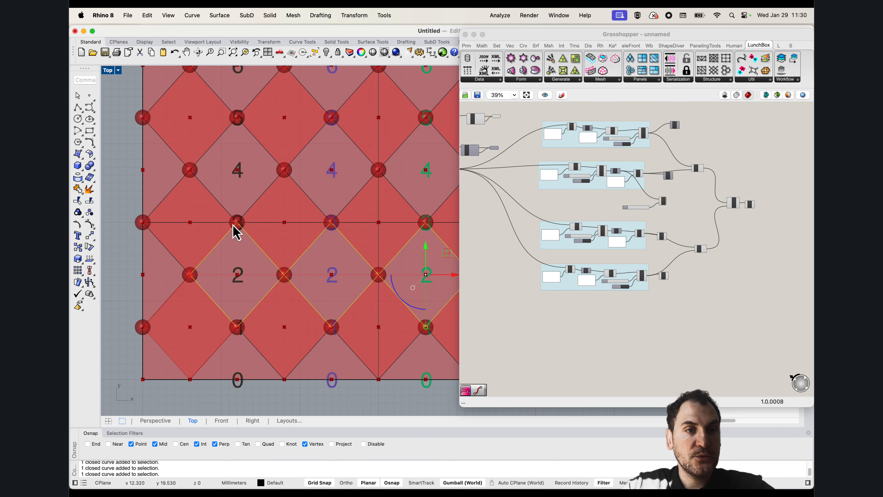
scroll(240, 251, down, 3)
text(copy)
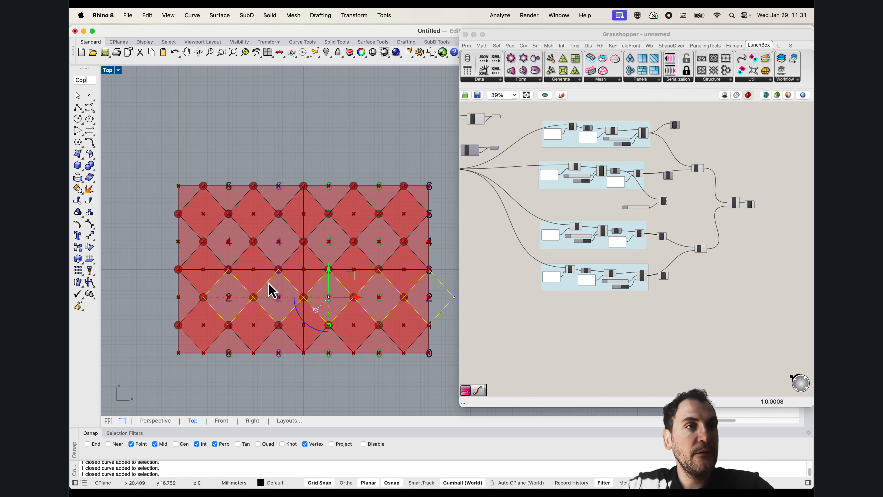
key(Return)
click(429, 269)
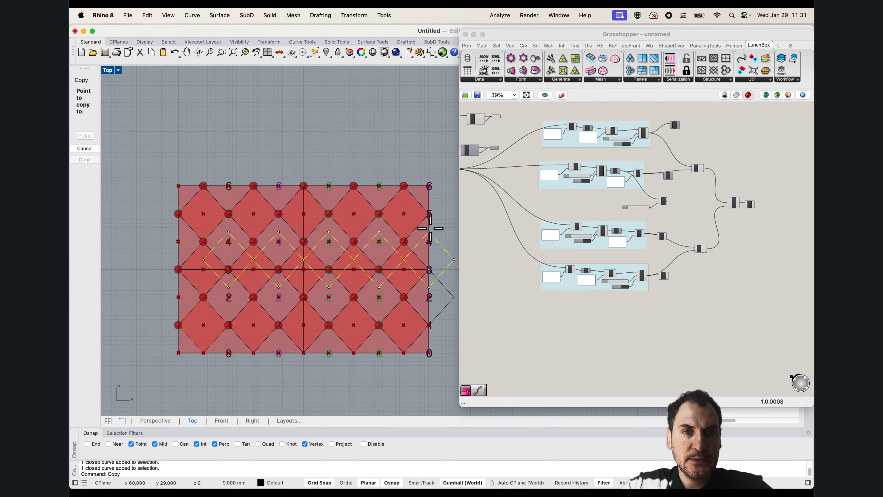
click(430, 213)
key(Escape)
Select the in-between diamonds of both rows, then undo the copy of the diamonds into row 4
right_drag(448, 274, 421, 266)
drag(430, 277, 410, 227)
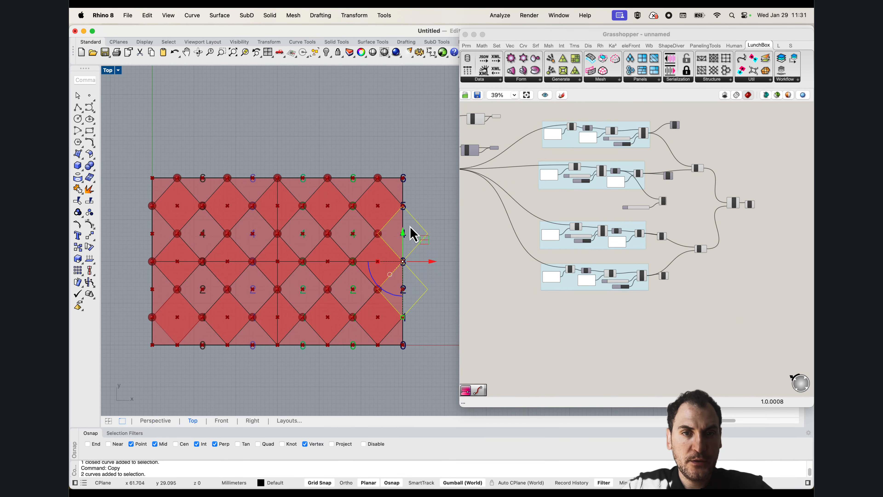
drag(122, 195, 245, 273)
drag(441, 321, 440, 321)
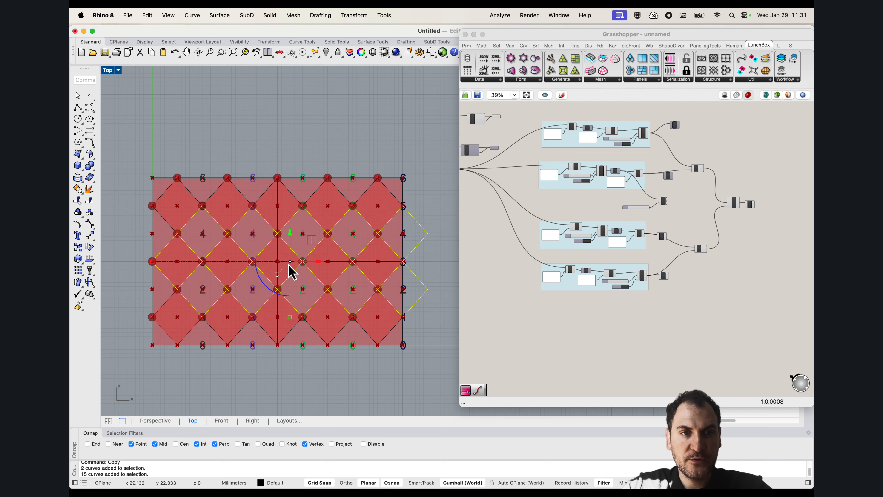
scroll(209, 287, up, 5)
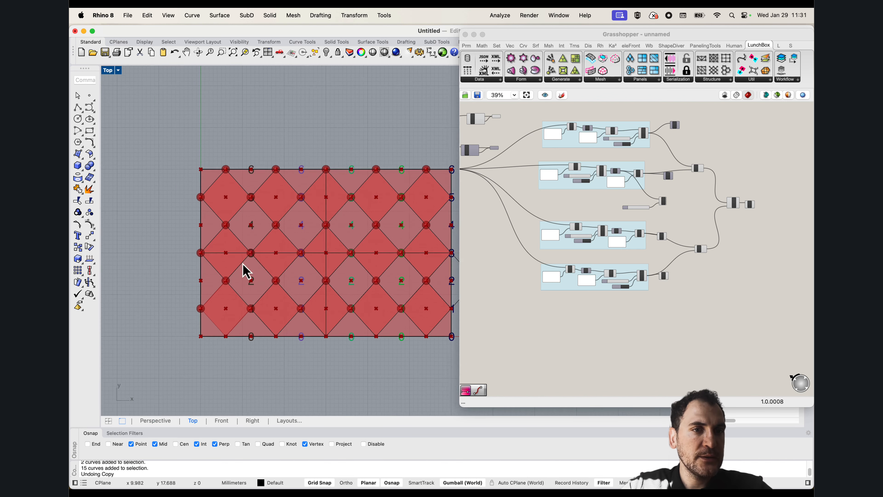
Select the first in-between diamond outline of row 2 to inspect its position within the pattern
click(275, 296)
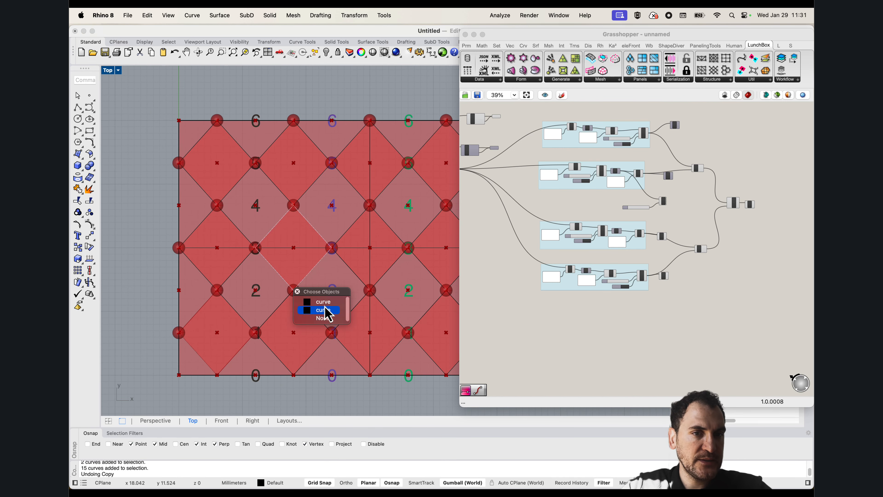
click(318, 308)
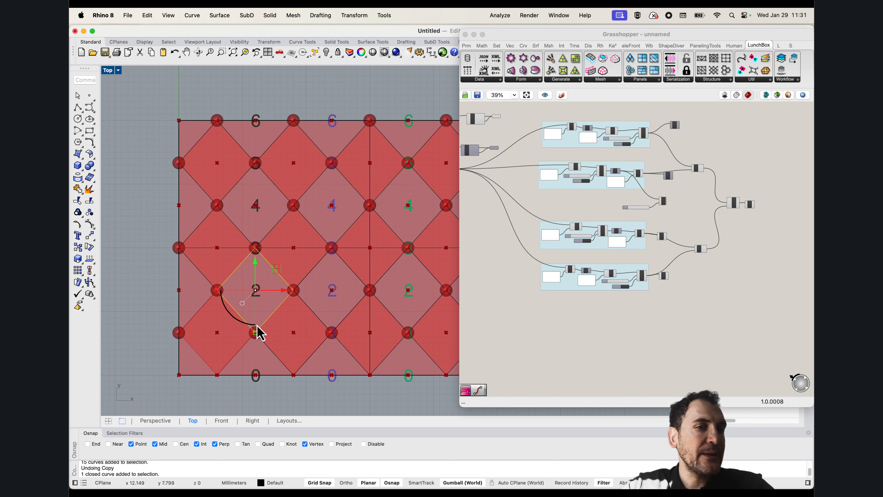
scroll(256, 340, down, 3)
scroll(243, 322, up, 3)
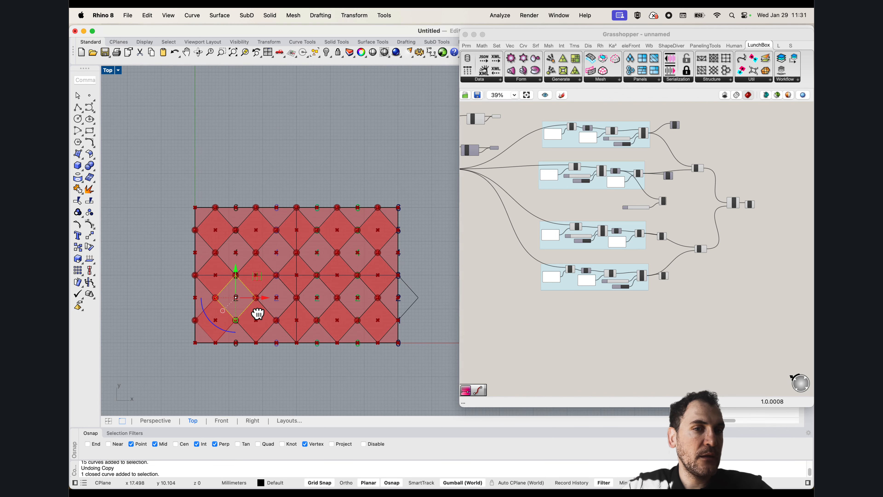
In Grasshopper, turn off the preview of the Sphere components connected to the third and fourth point-culling groups
click(612, 272)
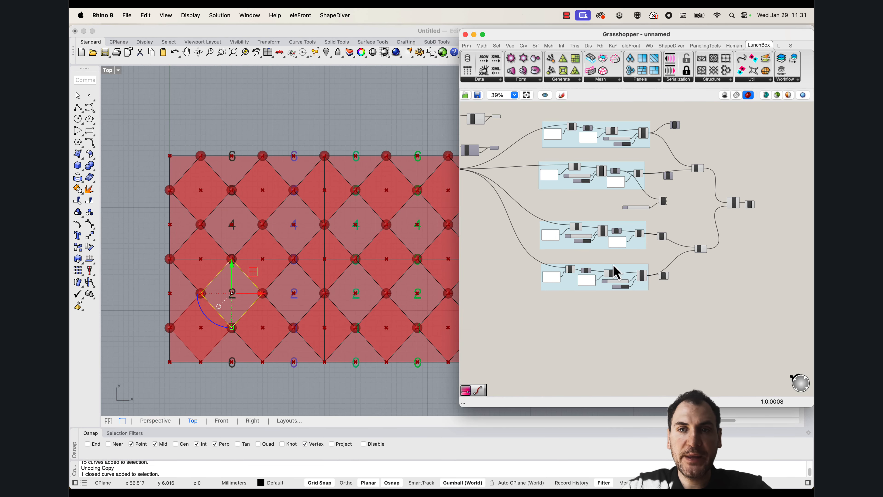
scroll(599, 262, up, 5)
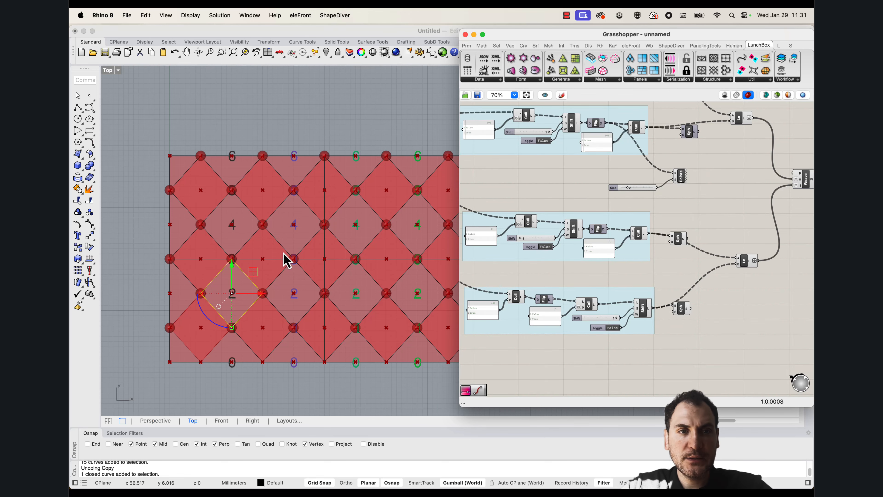
click(243, 118)
right_drag(322, 154, 283, 150)
right_drag(629, 256, 663, 262)
click(501, 224)
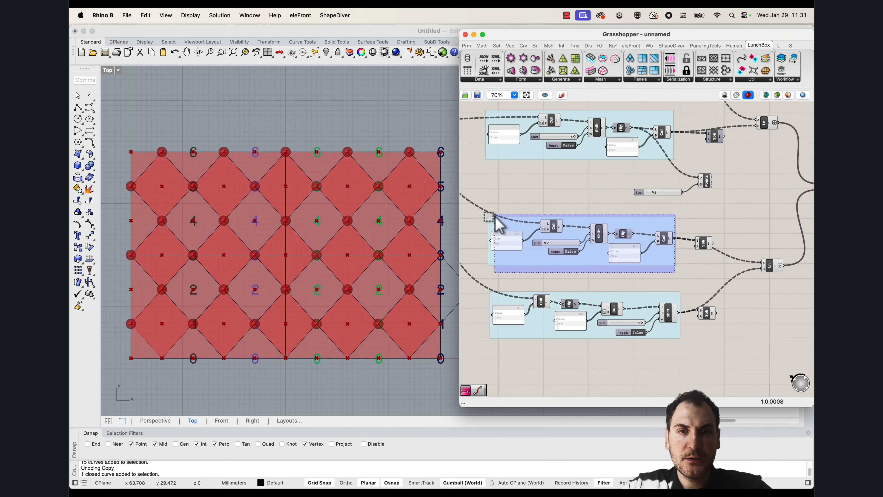
click(649, 287)
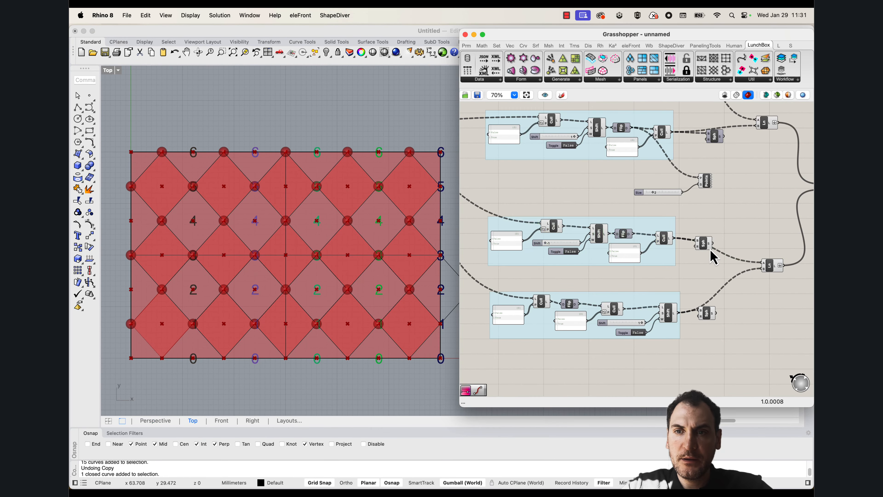
click(706, 248)
right_drag(707, 248, 699, 296)
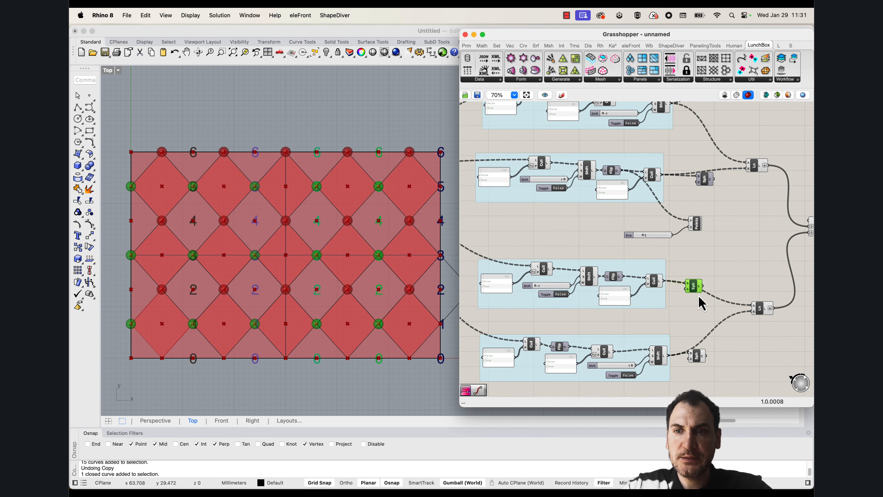
right_click(692, 289)
click(701, 305)
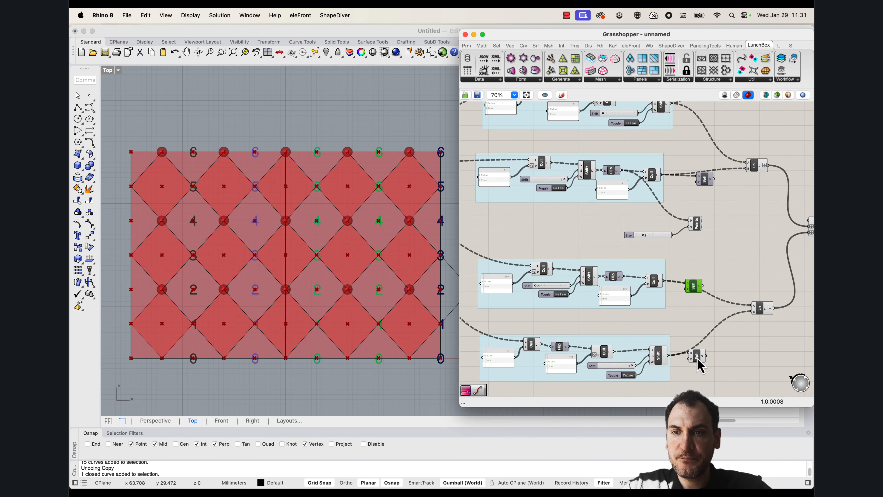
right_click(696, 357)
click(684, 272)
Move the second culling group's Sphere component just below its output wire and turn on its preview
drag(705, 185, 694, 193)
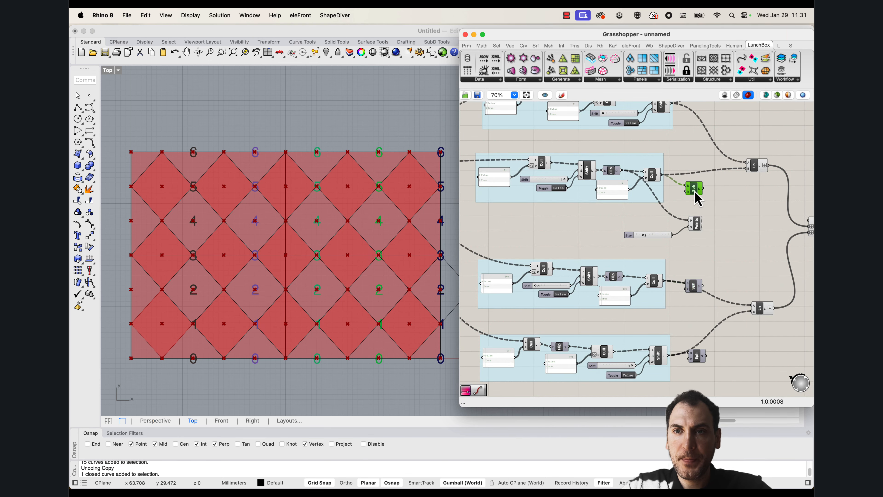
right_click(694, 192)
click(621, 206)
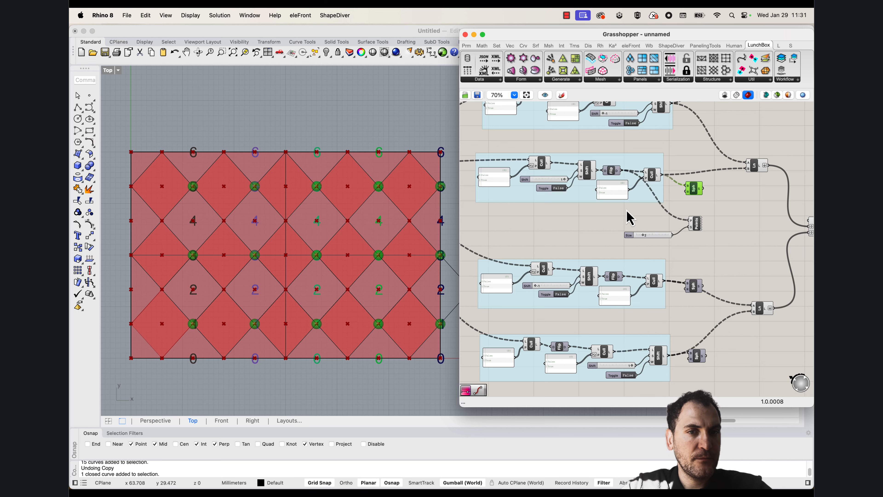
right_drag(247, 364, 250, 354)
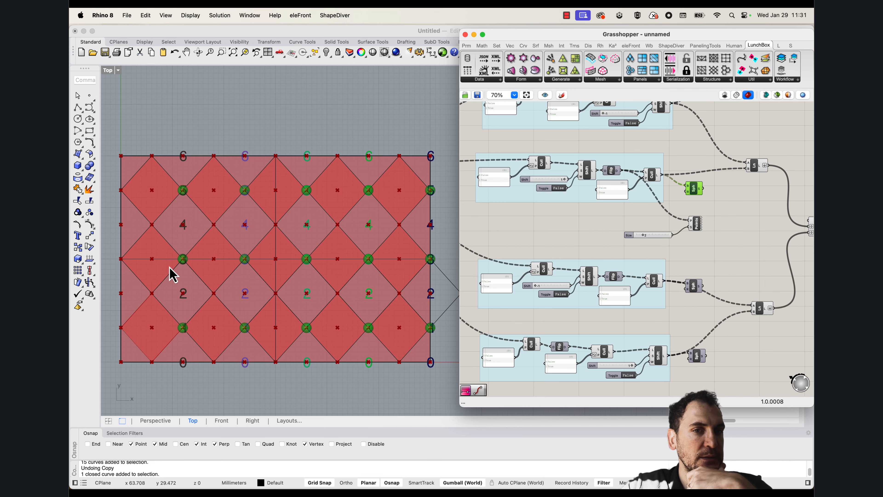
right_drag(421, 309, 338, 301)
right_drag(220, 308, 320, 310)
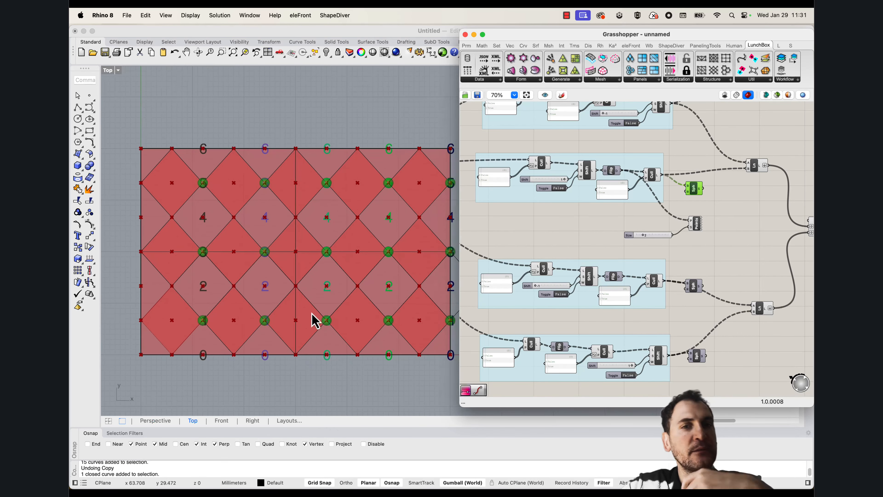
scroll(242, 288, down, 2)
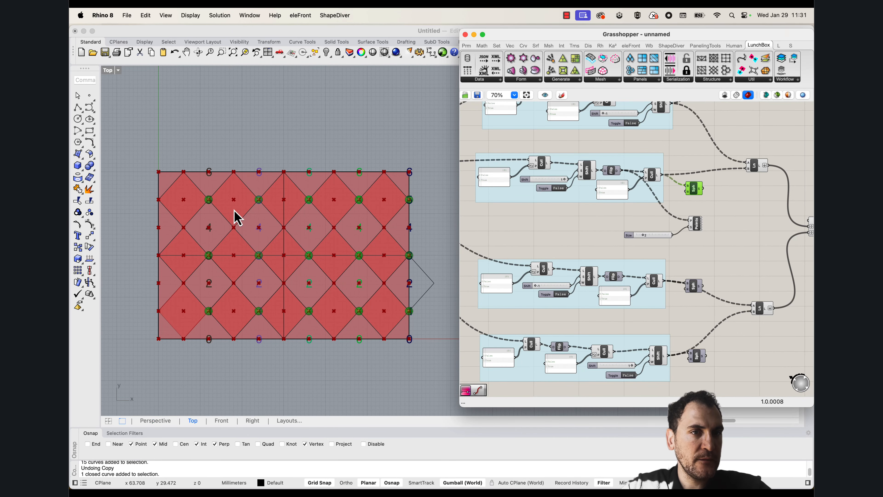
scroll(211, 204, up, 3)
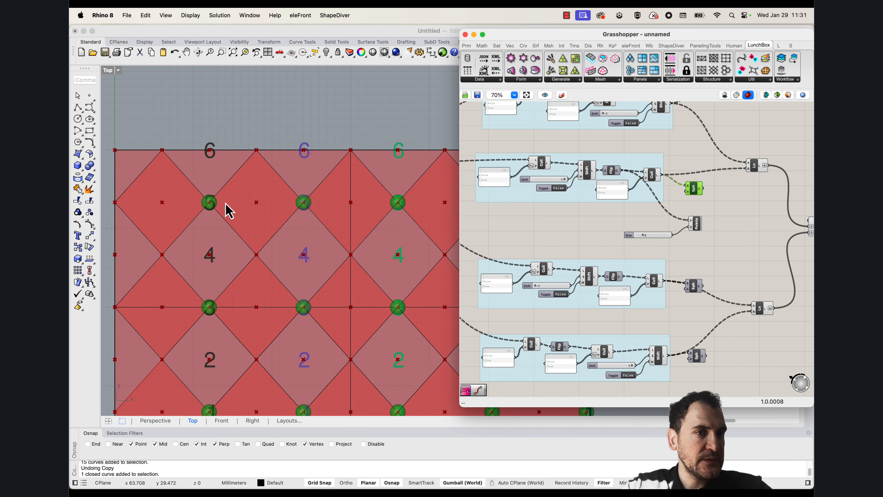
scroll(201, 203, down, 3)
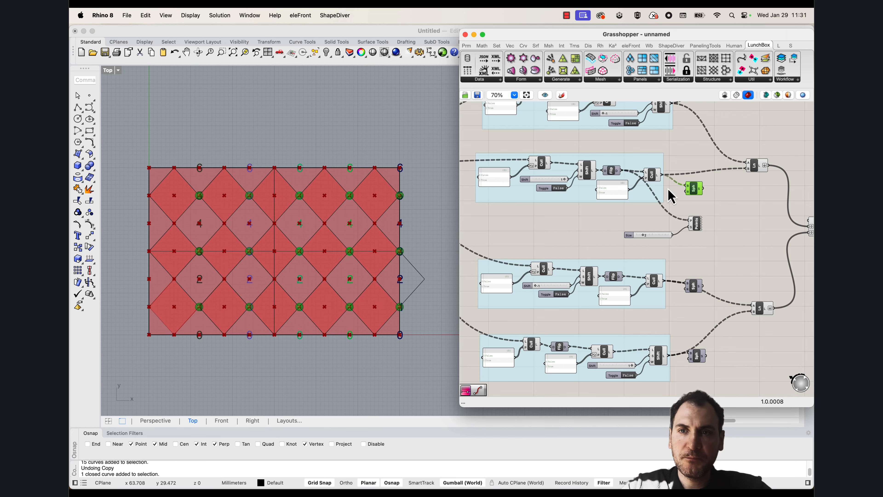
Connect the second group's final Cull output to the points input of the Point List component in place of the Flip Matrix output
right_drag(669, 188, 675, 240)
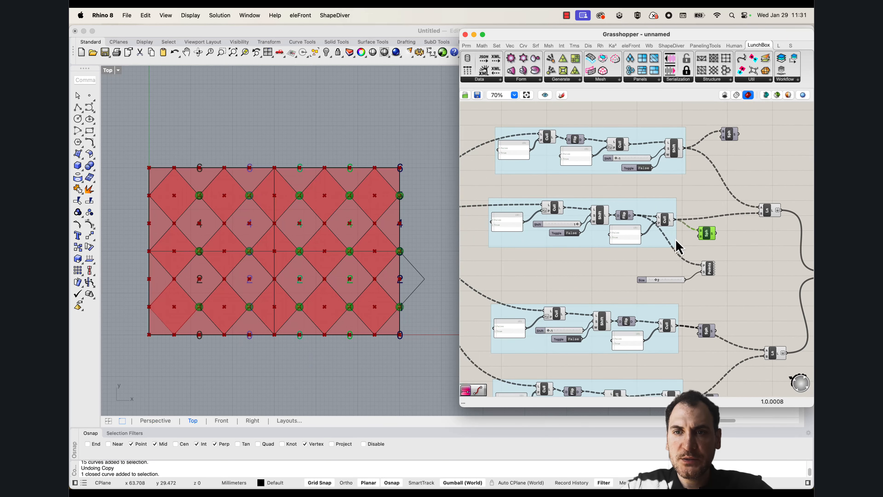
click(665, 222)
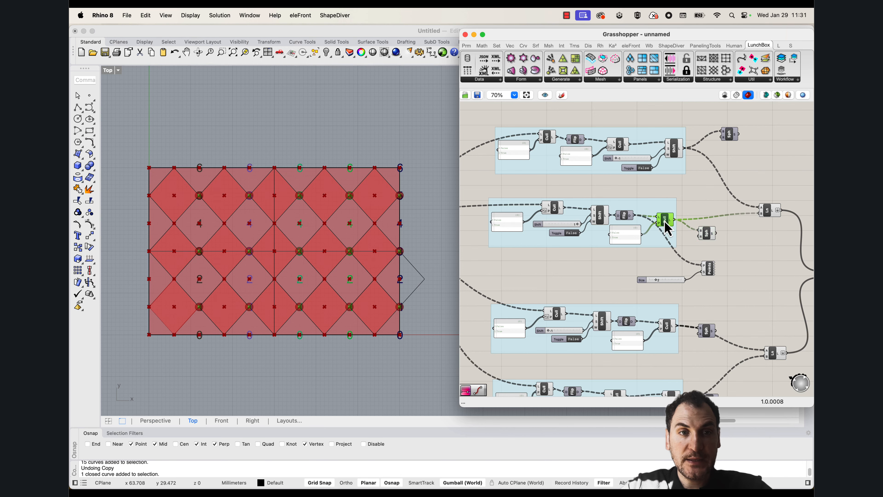
scroll(674, 219, up, 5)
right_drag(733, 216, 569, 252)
right_drag(628, 313, 670, 250)
drag(553, 194, 610, 292)
click(626, 300)
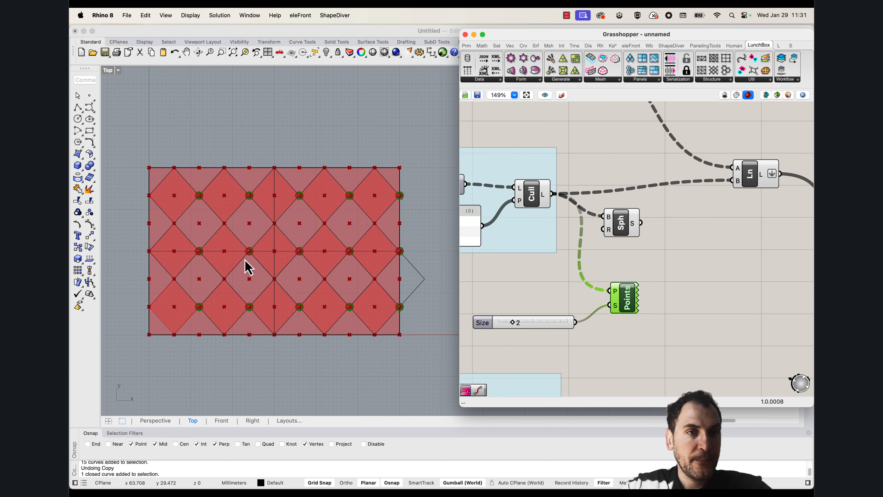
Duplicate the second group's Shift List with its slider and toggle beyond the groups, and feed it from that group's final Cull output
scroll(246, 266, up, 2)
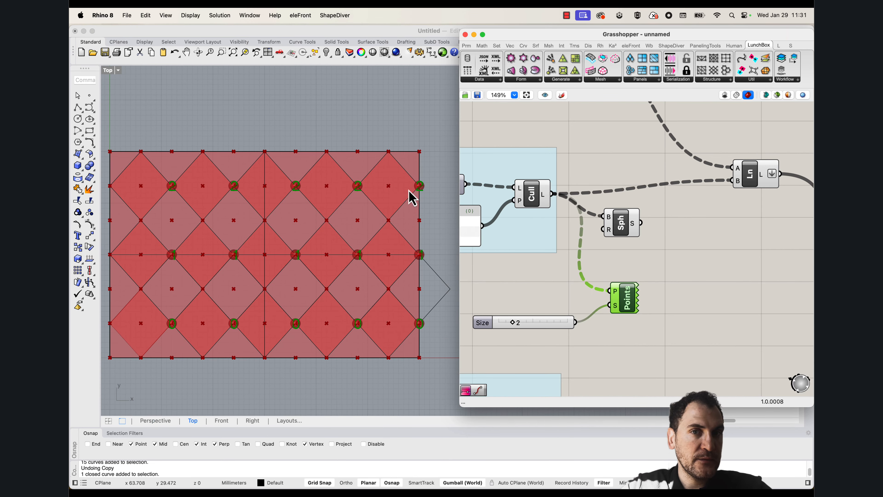
scroll(590, 205, down, 5)
scroll(541, 206, up, 2)
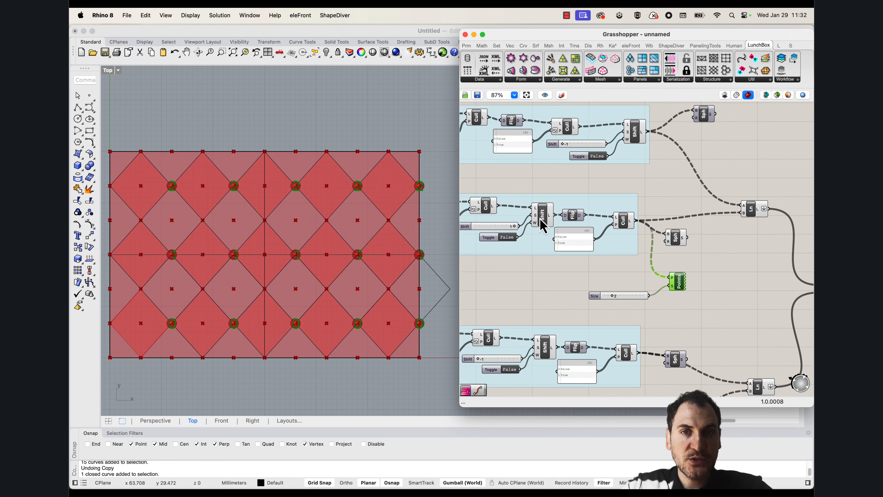
click(541, 218)
shift+click(489, 228)
shift+click(496, 237)
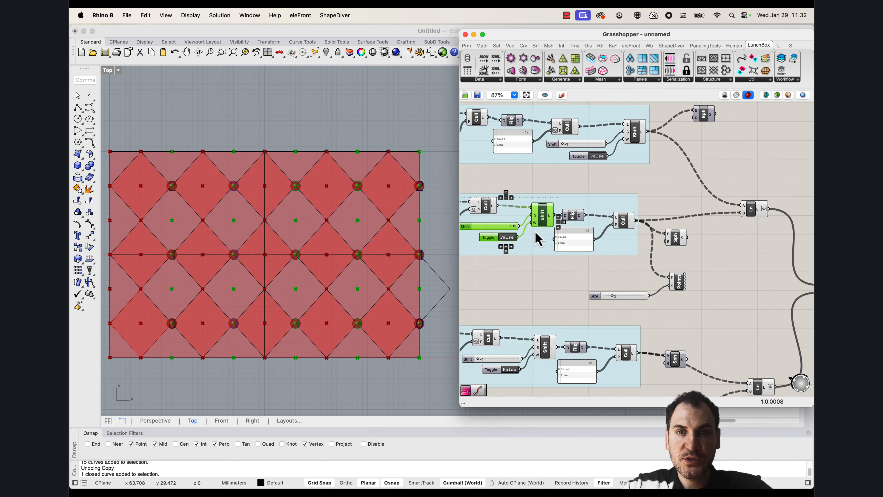
alt+drag(540, 221, 781, 161)
drag(636, 221, 779, 149)
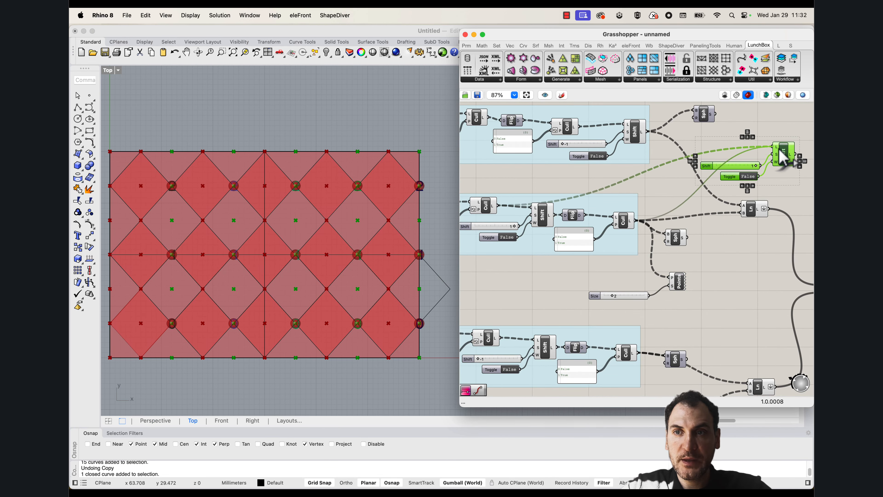
Set the duplicated Shift List's offset slider to -1
right_drag(781, 151, 565, 196)
drag(574, 201, 628, 173)
click(653, 178)
click(700, 171)
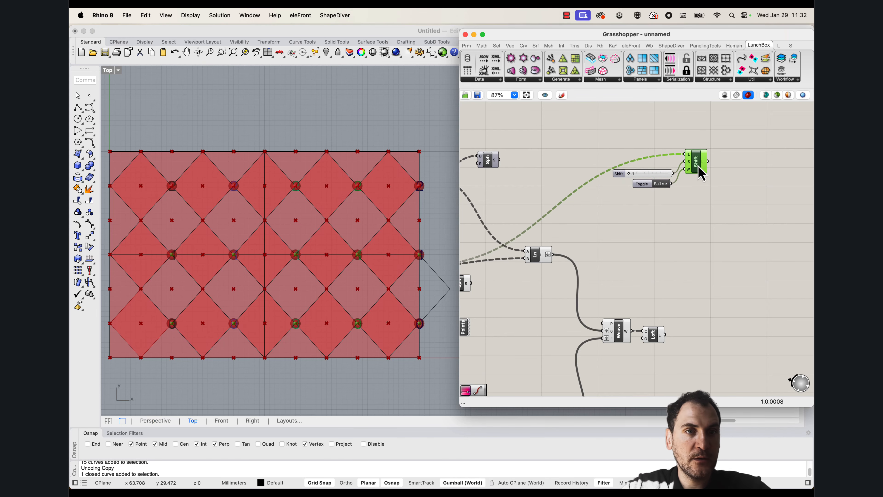
Move the second culling group's Sphere component beside the duplicated Shift List and feed it from that component's shifted output
right_drag(557, 278, 655, 258)
right_drag(566, 317, 498, 333)
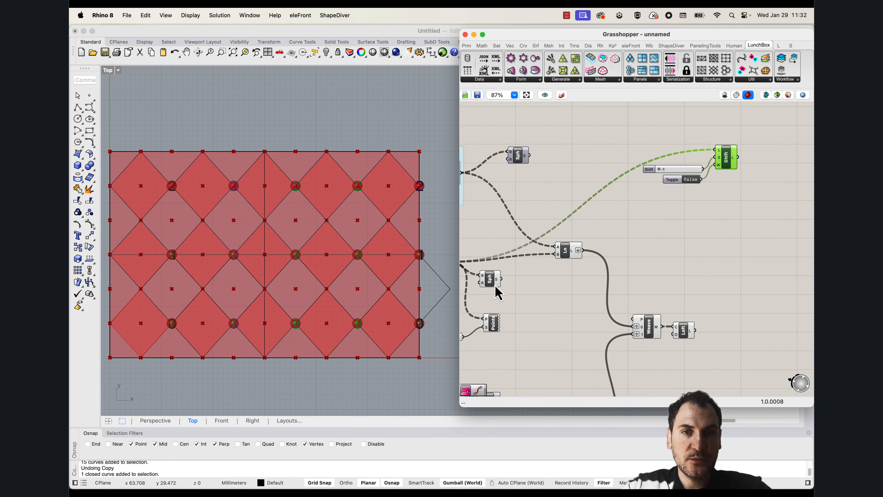
drag(490, 274, 769, 162)
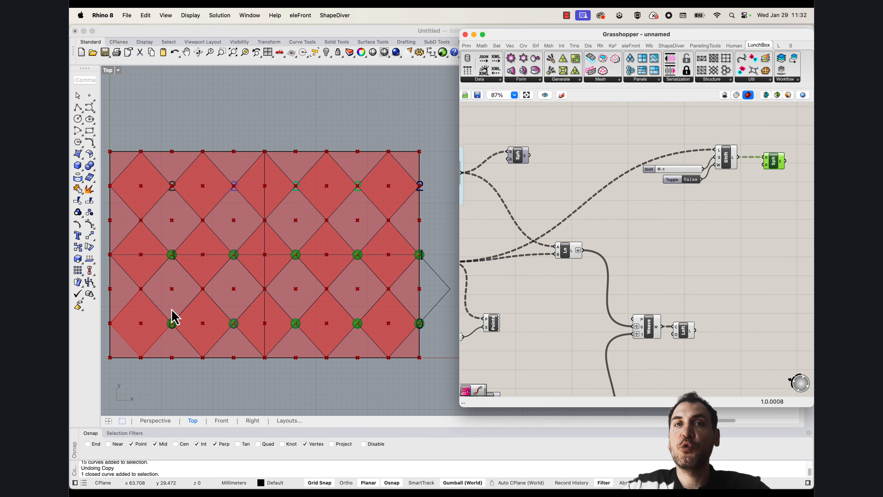
right_drag(213, 322, 228, 317)
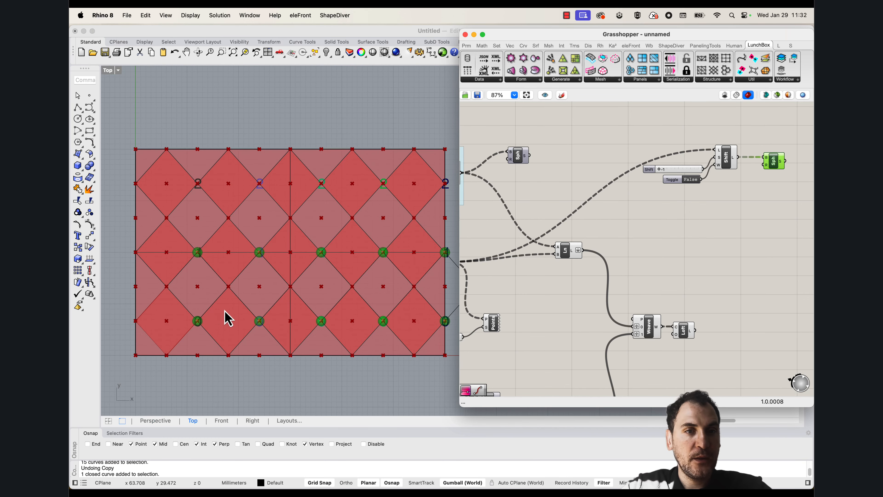
right_drag(244, 284, 222, 264)
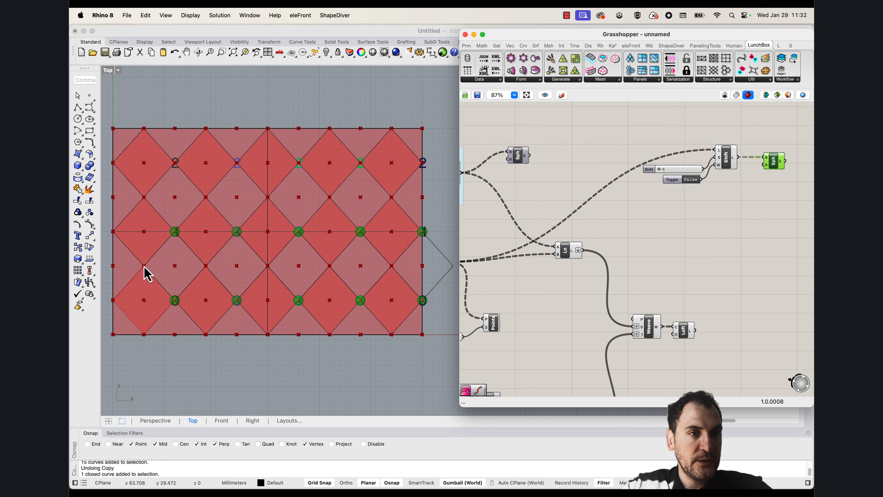
click(77, 107)
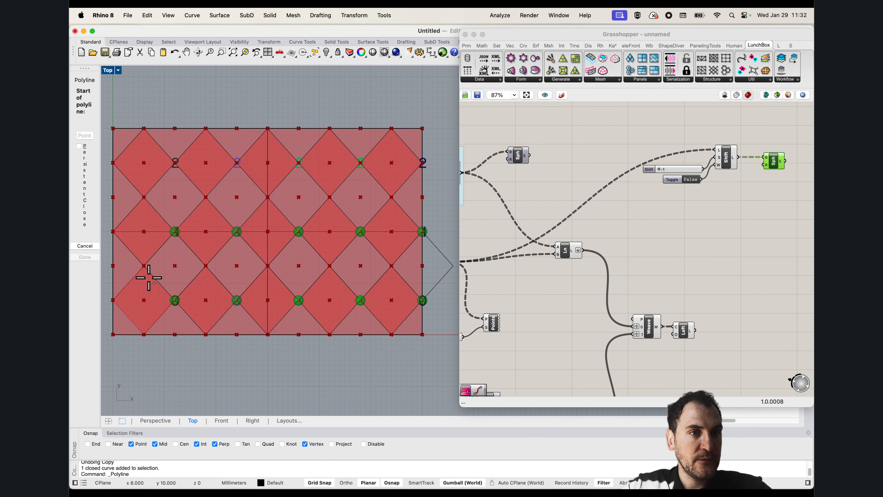
click(144, 266)
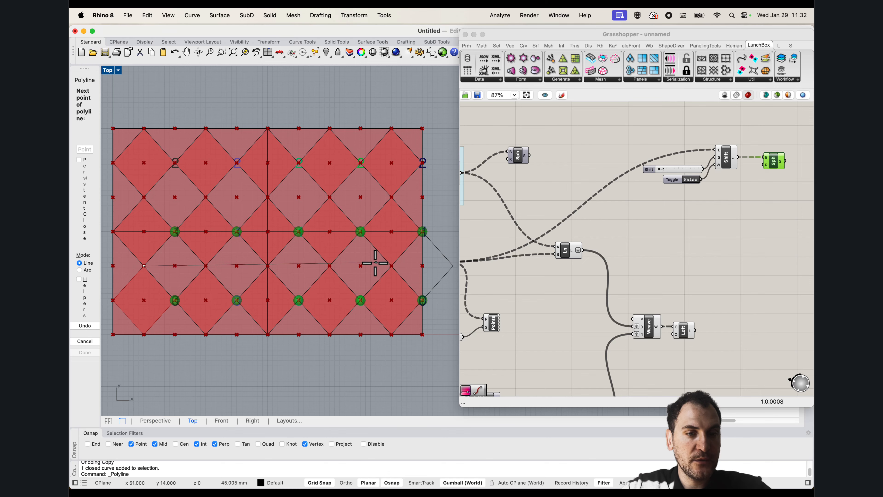
key(Escape)
Select the first culling group and then its Shift List to check which diamond points it outputs in the viewport
scroll(656, 223, down, 3)
scroll(655, 223, up, 5)
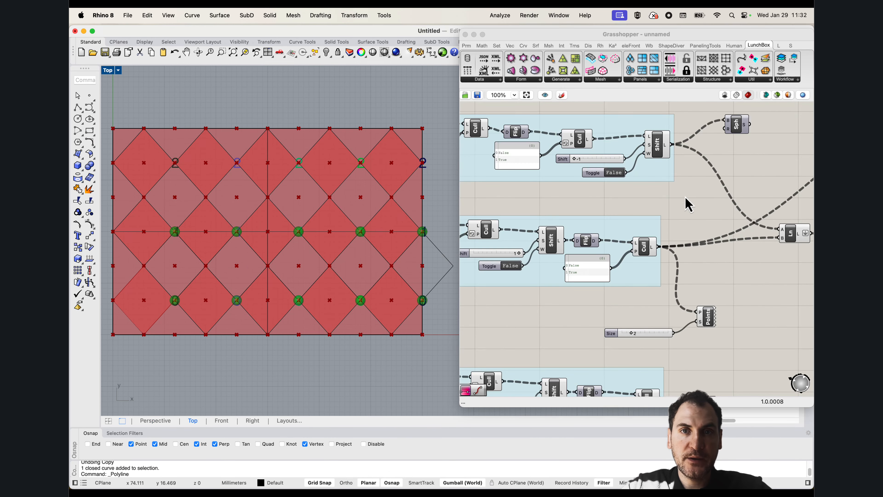
click(653, 205)
right_drag(651, 198, 702, 210)
drag(706, 211, 470, 136)
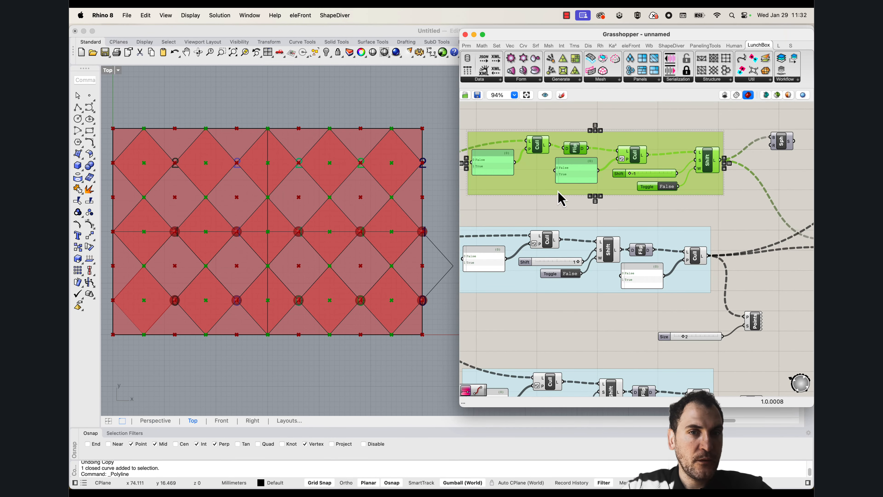
click(558, 200)
click(707, 161)
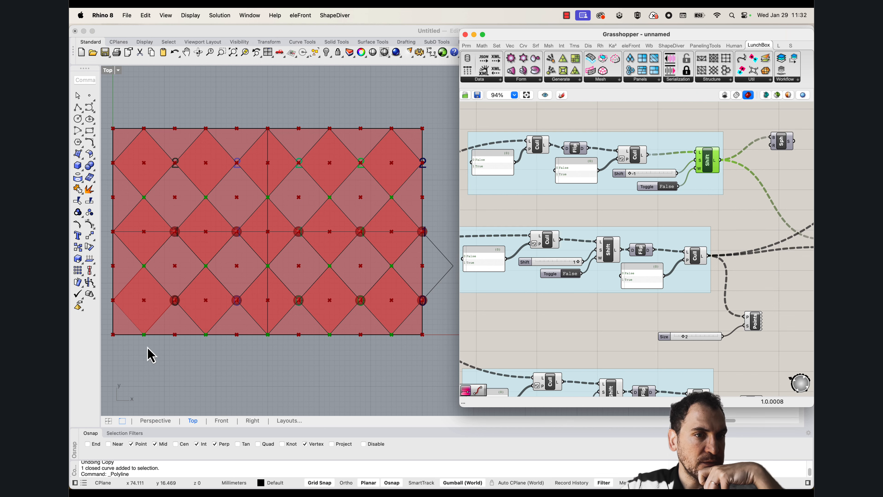
Check in the viewport which points the fourth group's Shift List and the third group's final Cull component output
right_drag(686, 323, 688, 240)
scroll(687, 240, down, 3)
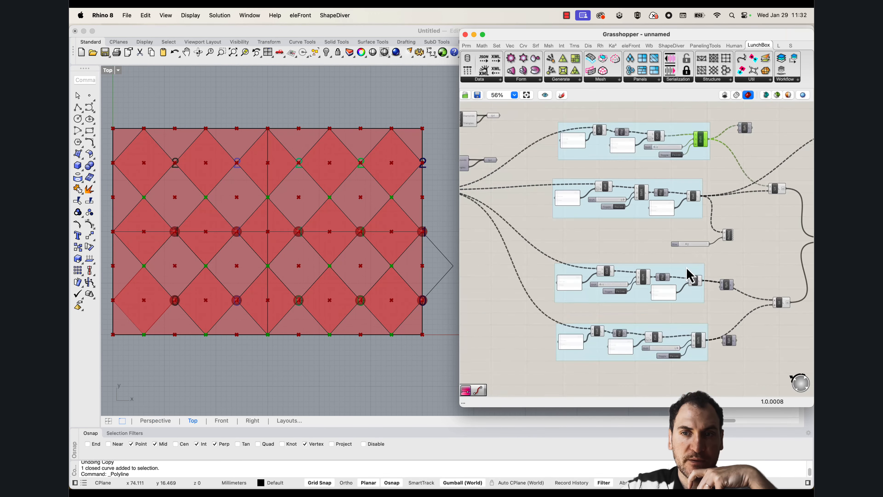
right_drag(687, 273, 654, 245)
scroll(688, 277, up, 2)
right_drag(631, 328, 690, 307)
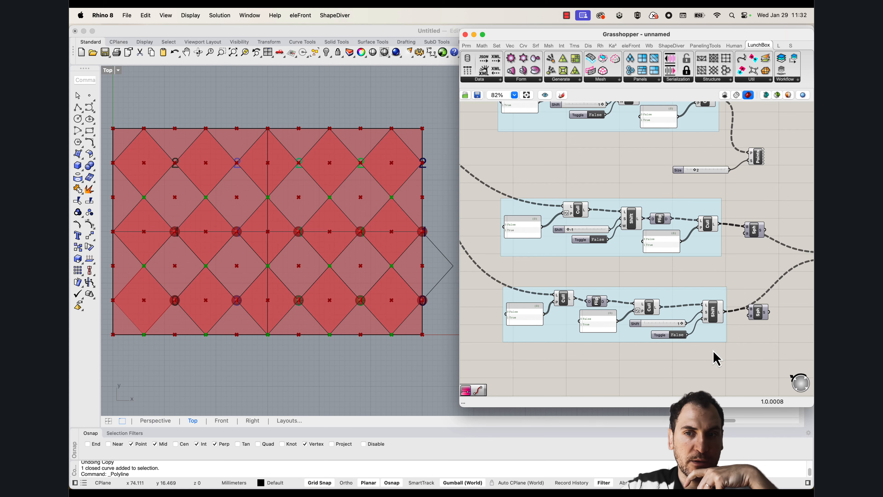
click(715, 319)
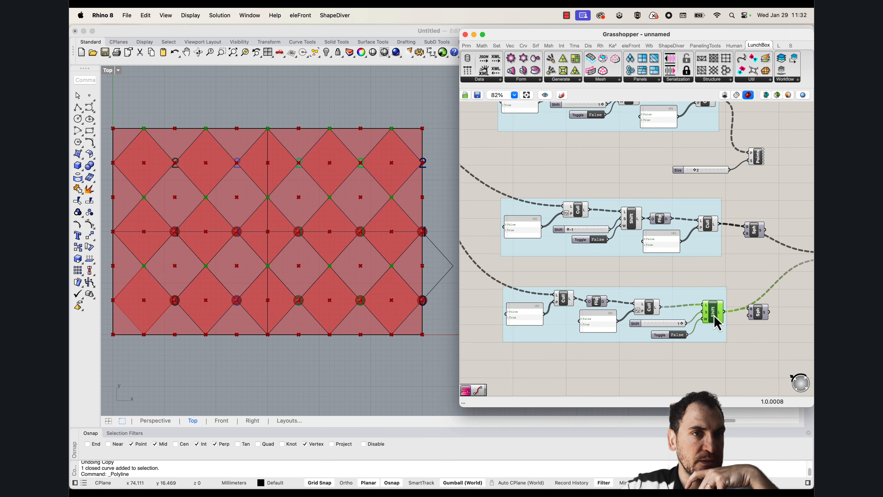
scroll(700, 275, up, 3)
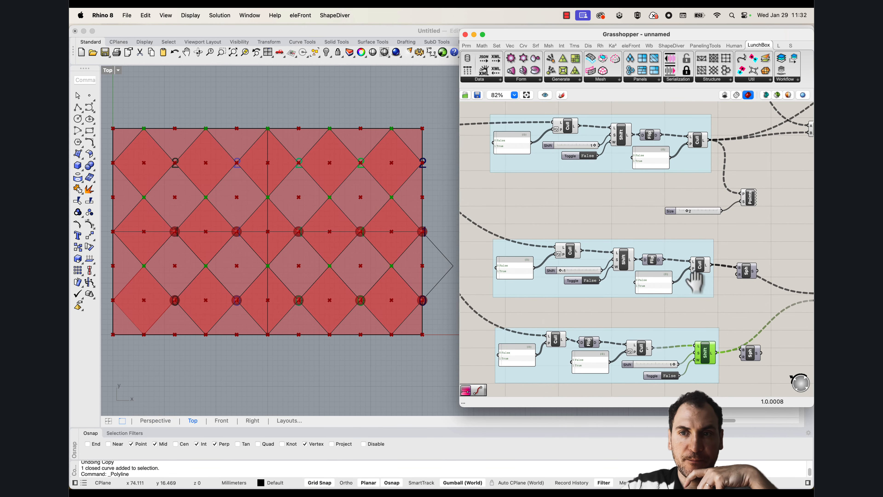
click(701, 263)
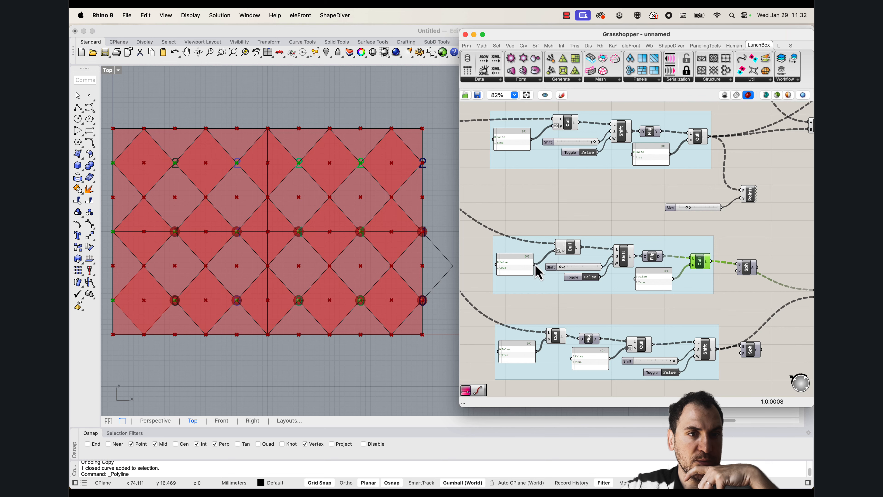
scroll(193, 288, down, 2)
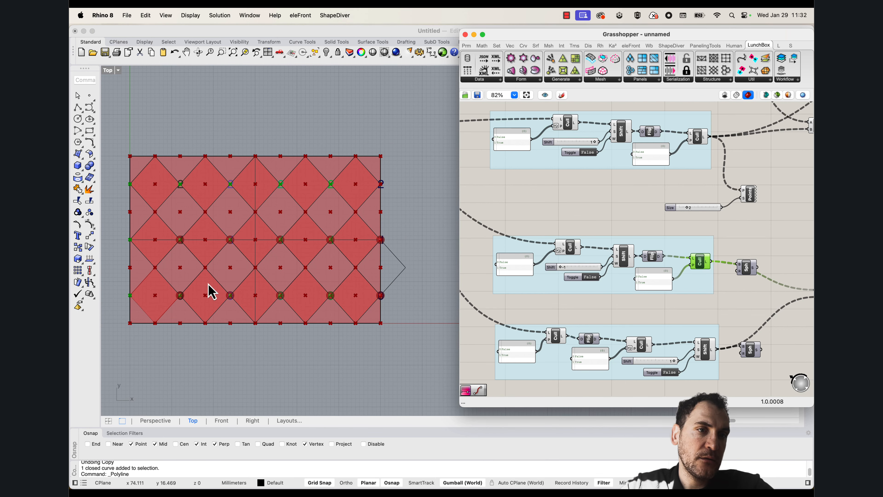
scroll(205, 288, up, 2)
scroll(167, 279, down, 2)
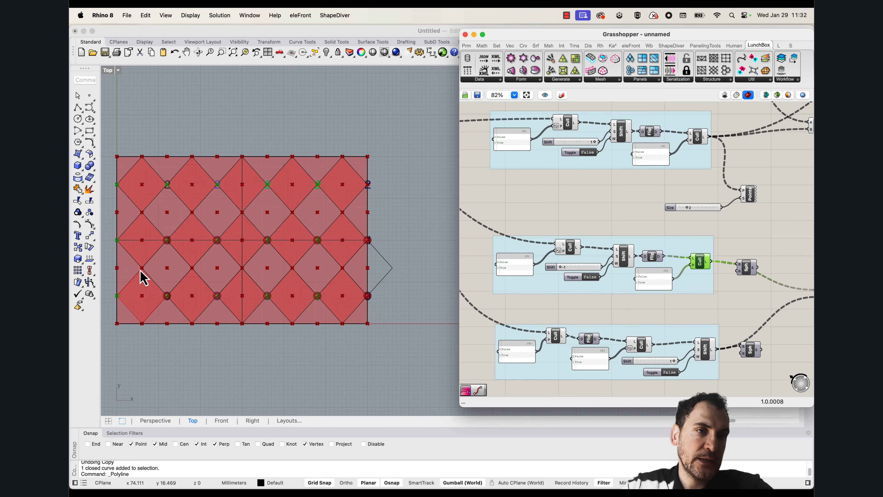
Compare the points of the second group's final Cull component with those of the first group's Shift List
click(698, 136)
scroll(698, 156, up, 5)
click(698, 171)
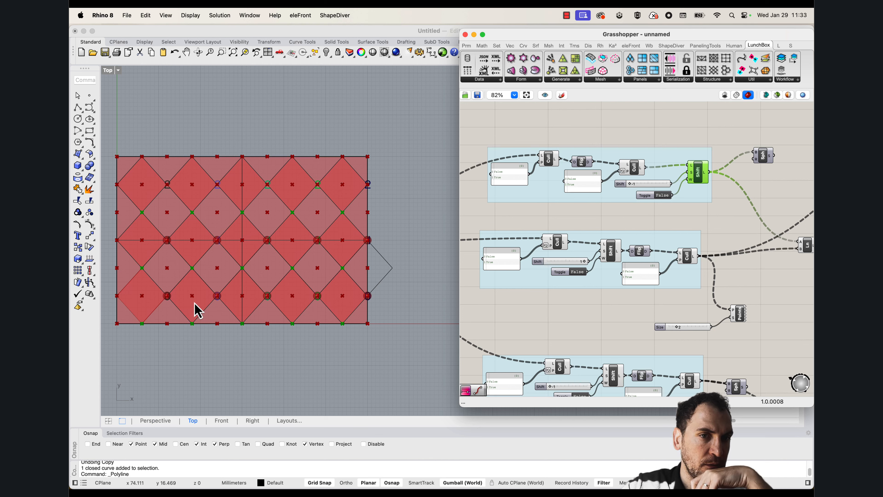
Duplicate the outer Shift List with its slider, toggle and Sphere below the original, and feed the copy from the first group's Shift List output
right_drag(692, 193, 549, 223)
scroll(649, 202, down, 1)
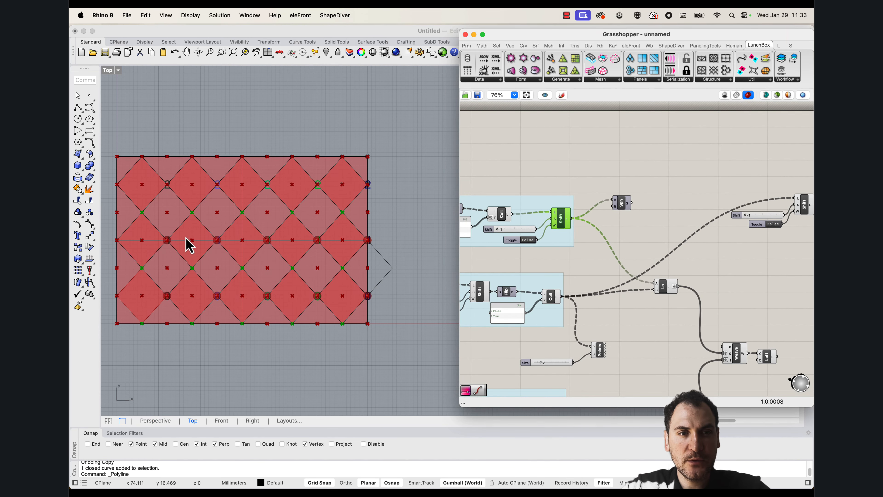
right_drag(683, 244, 586, 237)
drag(778, 236, 722, 229)
click(628, 213)
right_drag(556, 212, 595, 216)
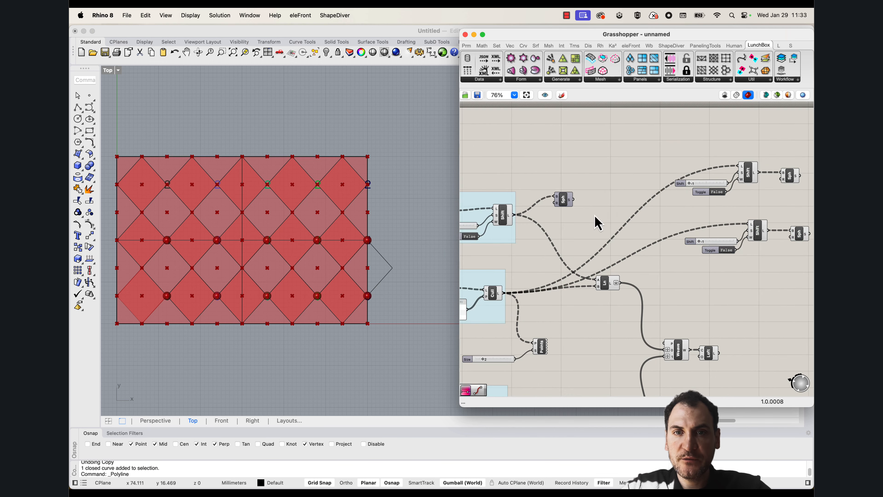
drag(513, 216, 749, 224)
Set the copied Shift List's offset slider to 1 and line up its slider and toggle with the component's inputs
right_drag(760, 242, 643, 240)
scroll(588, 249, up, 5)
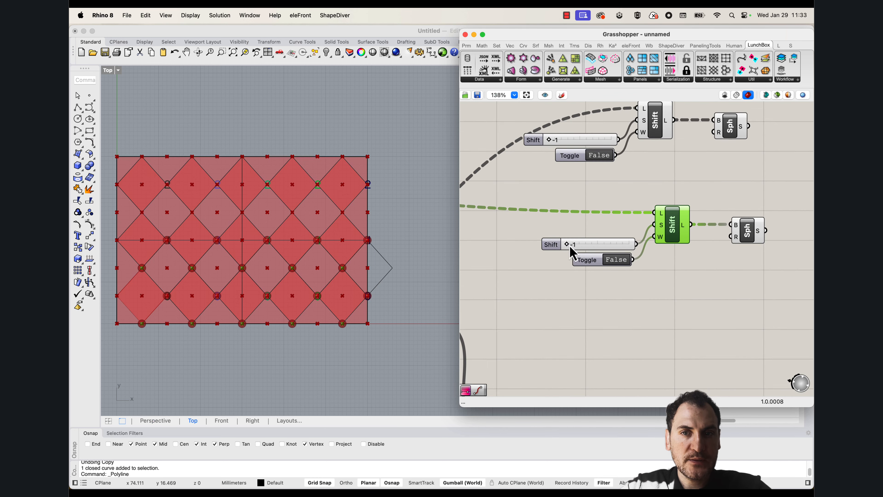
drag(572, 249, 634, 248)
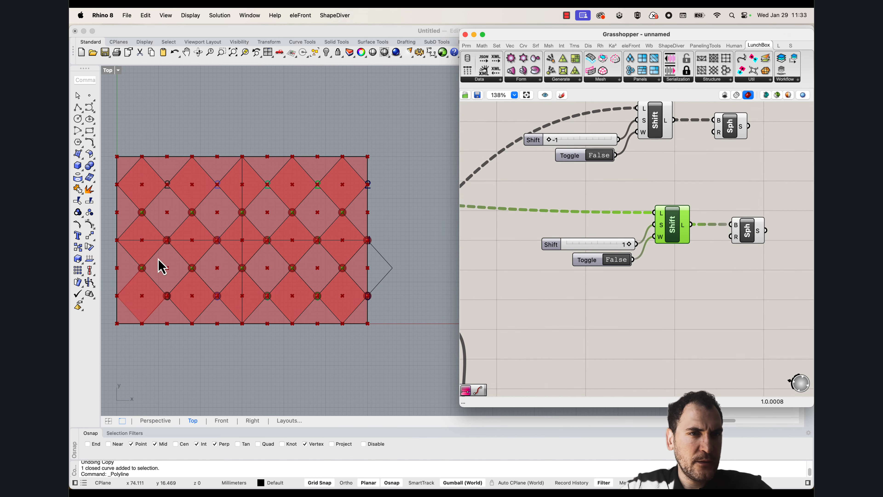
scroll(194, 263, left, 2)
scroll(207, 262, up, 3)
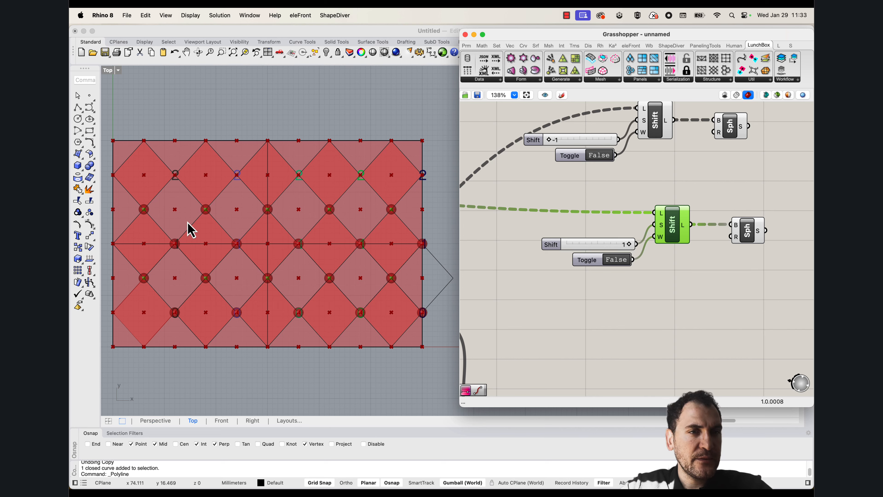
drag(603, 241, 594, 222)
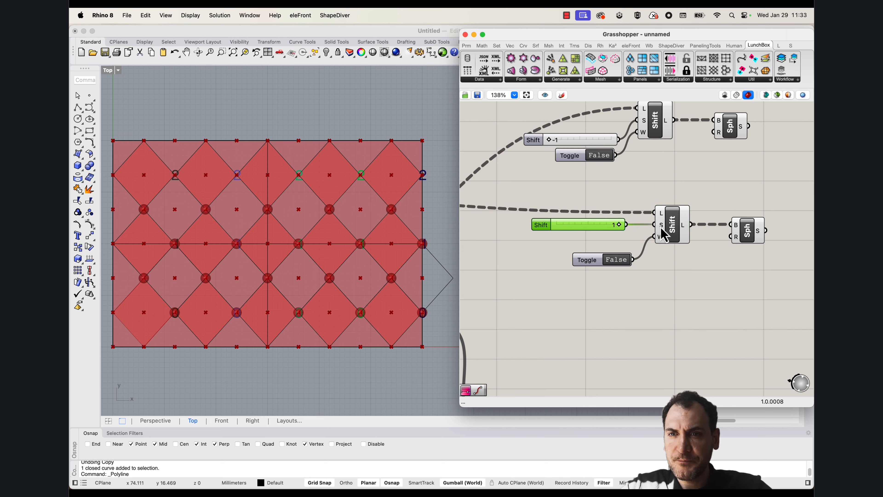
drag(587, 266, 580, 250)
Highlight the copied Shift List's points and examine how they pair with the numbered points around the in-between diamonds
click(669, 228)
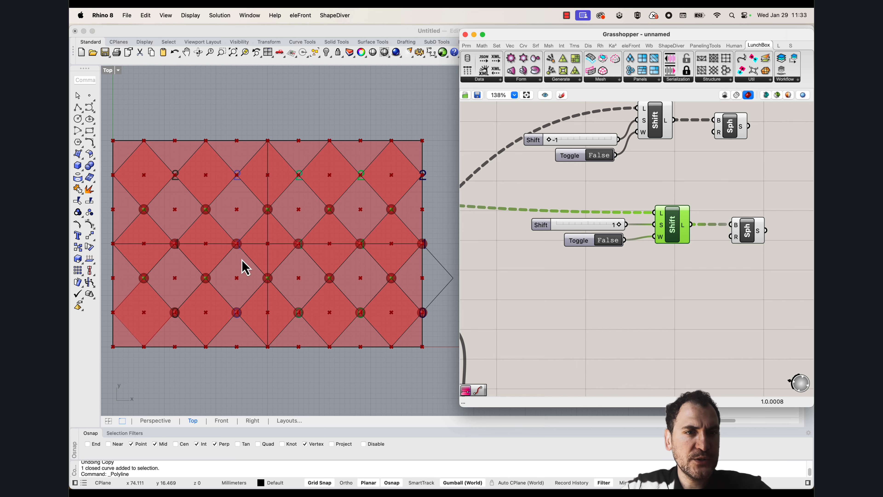
scroll(236, 266, down, 4)
right_drag(273, 266, 276, 291)
scroll(285, 271, up, 4)
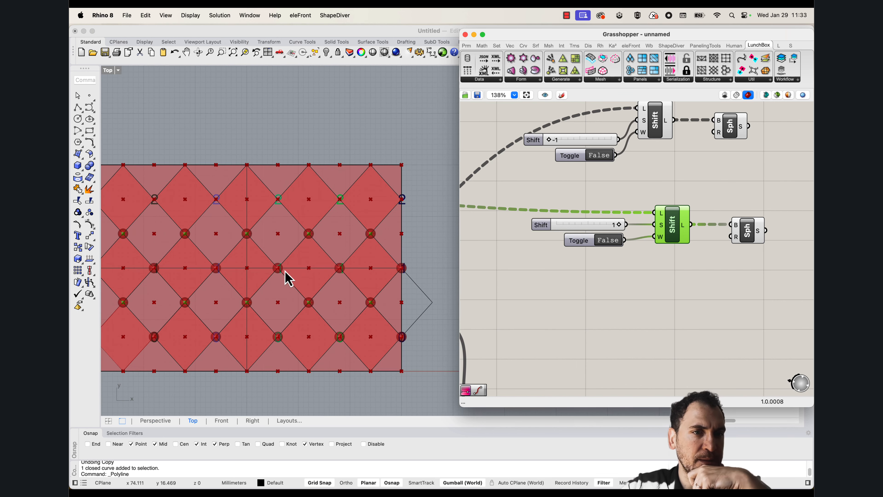
right_drag(170, 304, 183, 304)
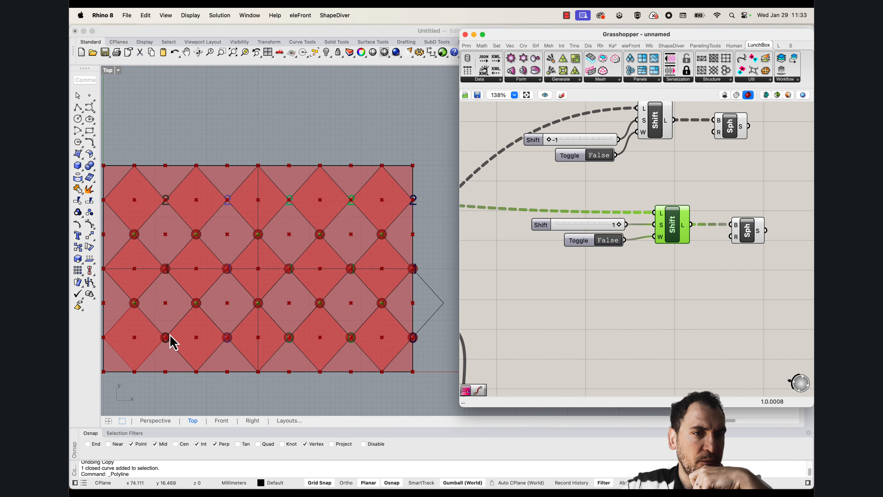
right_drag(685, 237, 601, 291)
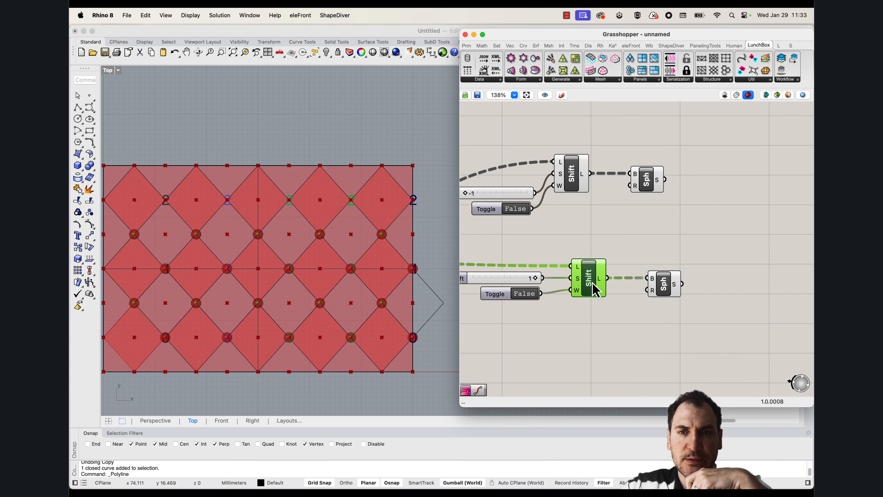
mouse_move(585, 175)
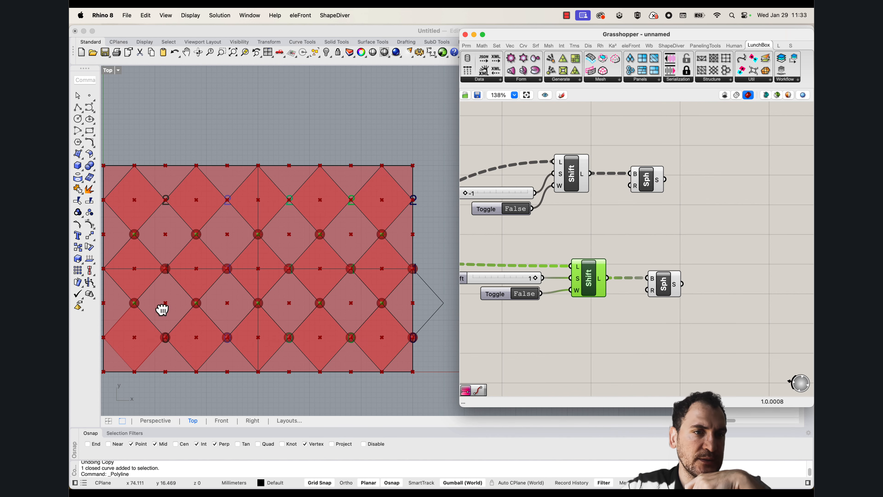
scroll(162, 310, up, 3)
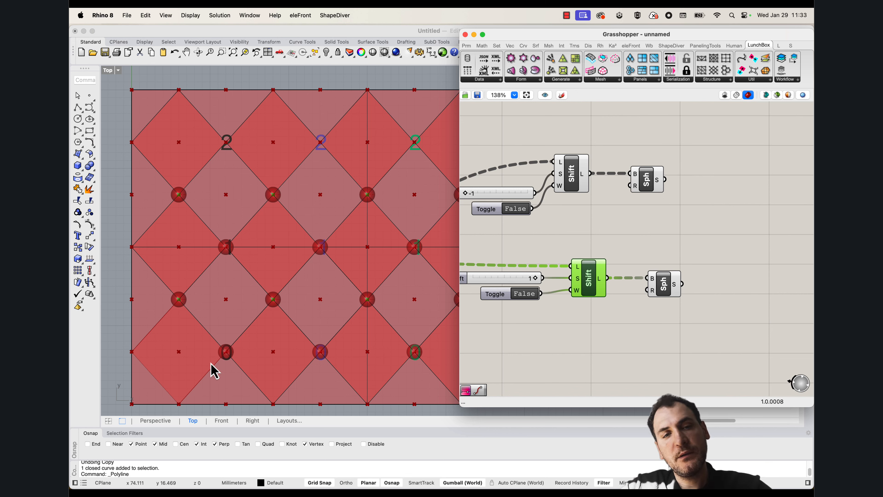
scroll(182, 296, down, 5)
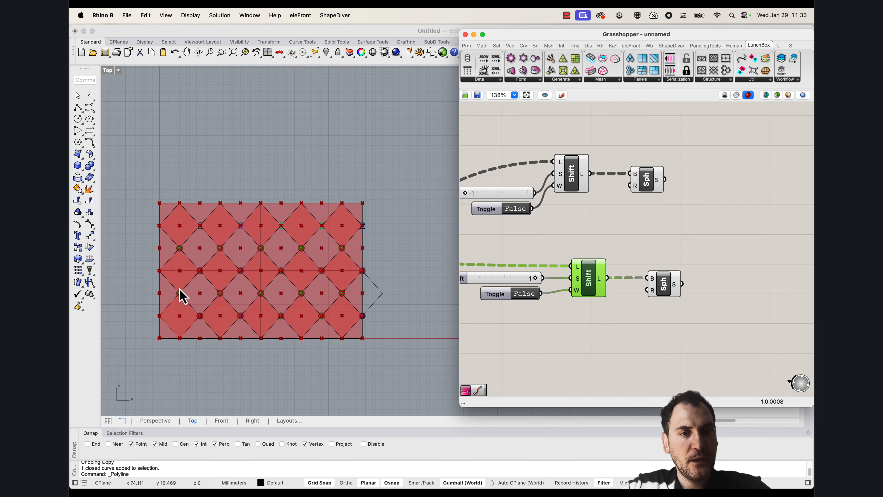
scroll(202, 300, up, 3)
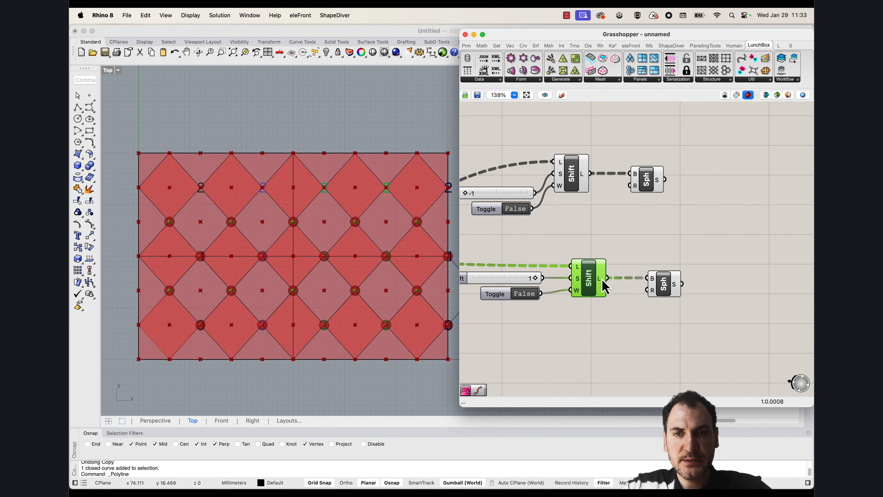
Move the copied Sphere up out of the way and add a Flip Matrix fed by the lower Shift List's output
drag(662, 283, 694, 236)
double_click(662, 284)
text(flip)
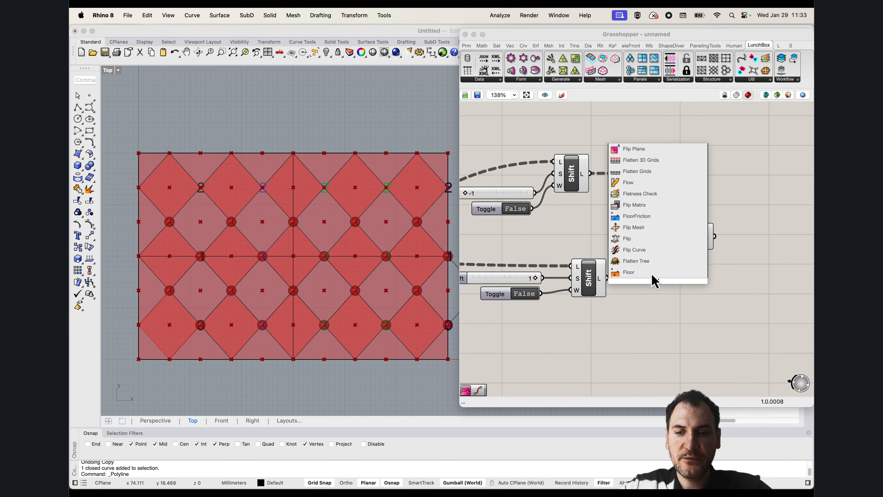
click(636, 251)
drag(607, 278, 648, 287)
mouse_move(660, 292)
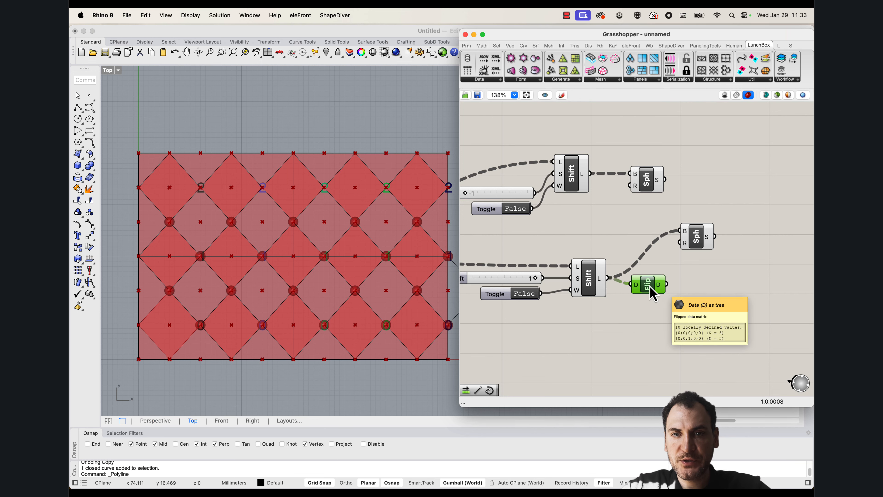
Duplicate the lower Shift List with its slider and toggle beyond the Flip Matrix, and feed the copy from the flipped data
drag(600, 318, 468, 254)
scroll(584, 279, down, 1)
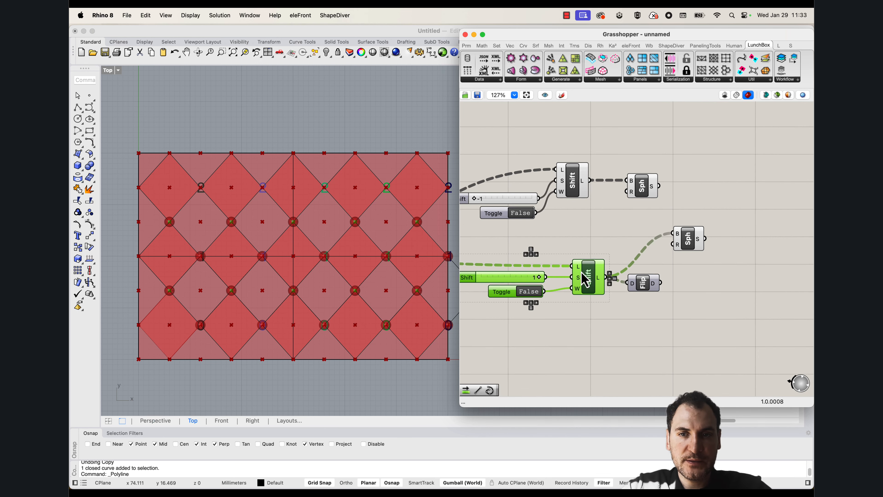
alt+drag(592, 281, 732, 315)
click(673, 289)
drag(661, 283, 713, 301)
right_drag(725, 305, 655, 277)
scroll(659, 283, up, 2)
click(657, 282)
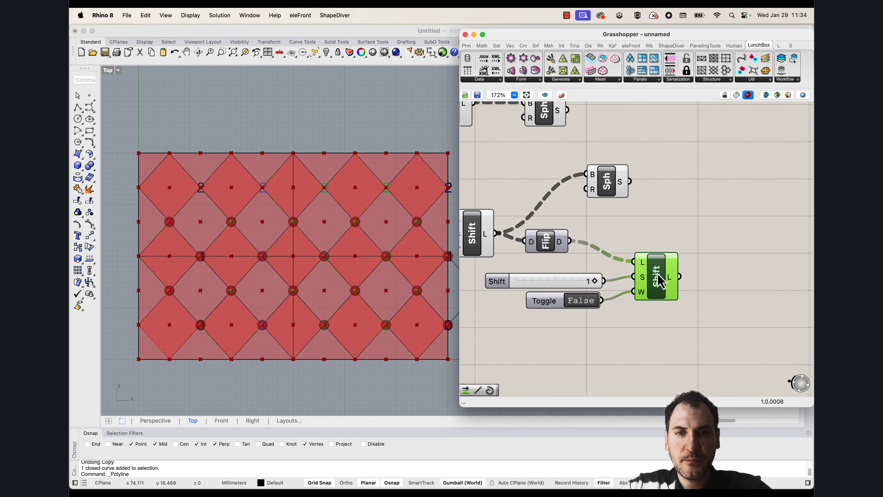
Set the new Shift List's wrap toggle to True and feed its output into a copy of the Flip Matrix placed beside it
double_click(585, 301)
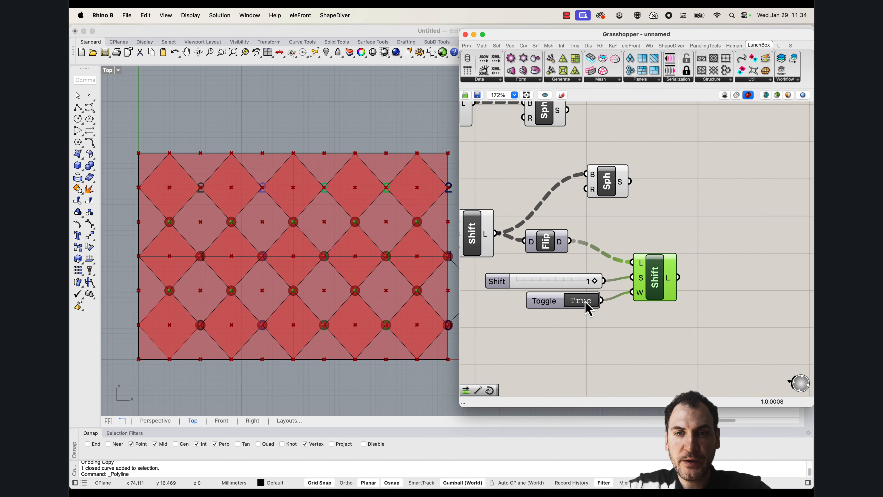
right_drag(348, 326, 310, 315)
right_drag(651, 242, 627, 261)
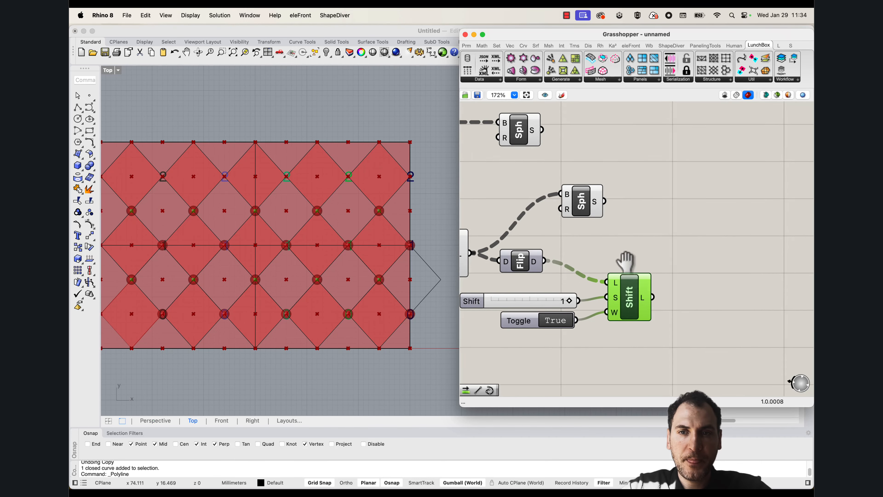
scroll(584, 251, down, 1)
click(530, 263)
alt+drag(530, 265, 724, 268)
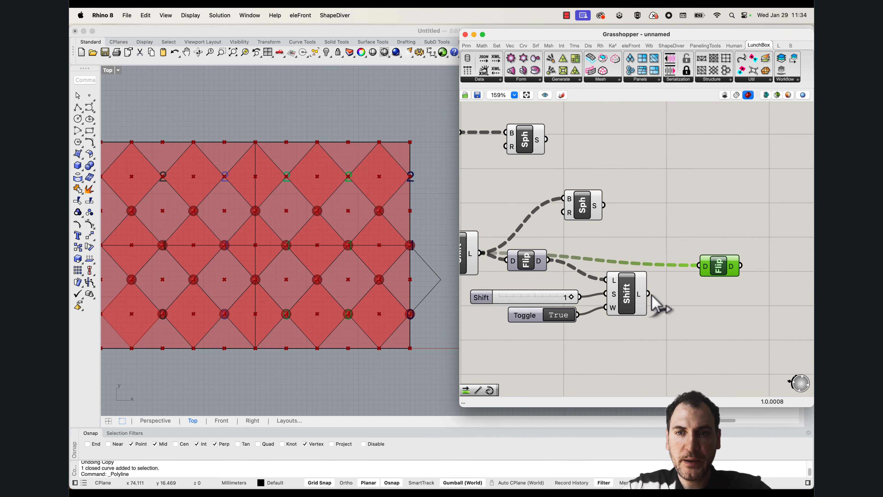
drag(649, 294, 704, 265)
drag(724, 266, 687, 254)
Move the lower Sphere out beyond the second Flip Matrix
scroll(593, 238, up, 1)
drag(583, 209, 737, 215)
scroll(629, 242, down, 7)
right_drag(613, 238, 637, 249)
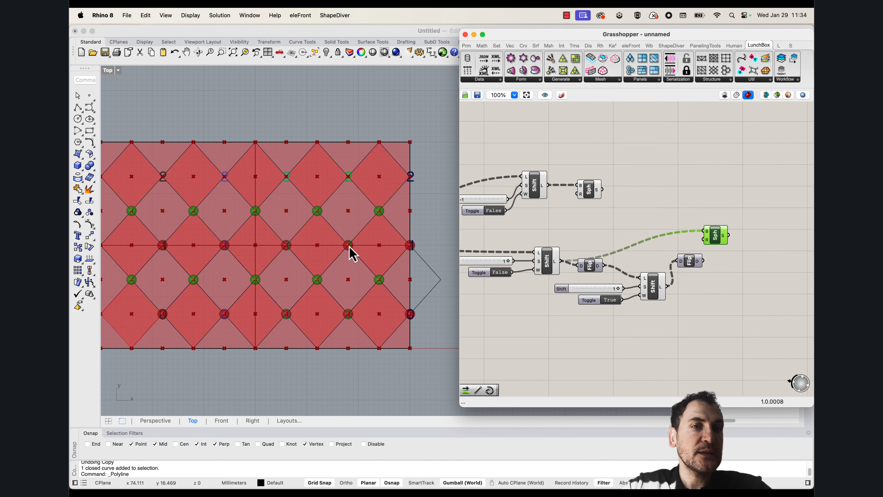
Highlight the lower Shift List with its slider and toggle, and examine its points in the diamond pattern
right_drag(295, 281, 312, 291)
right_drag(535, 274, 561, 281)
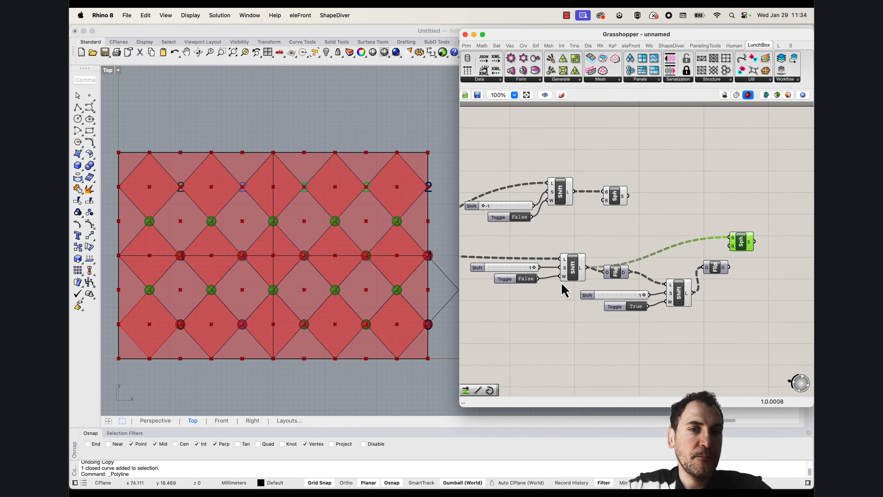
drag(561, 282, 523, 256)
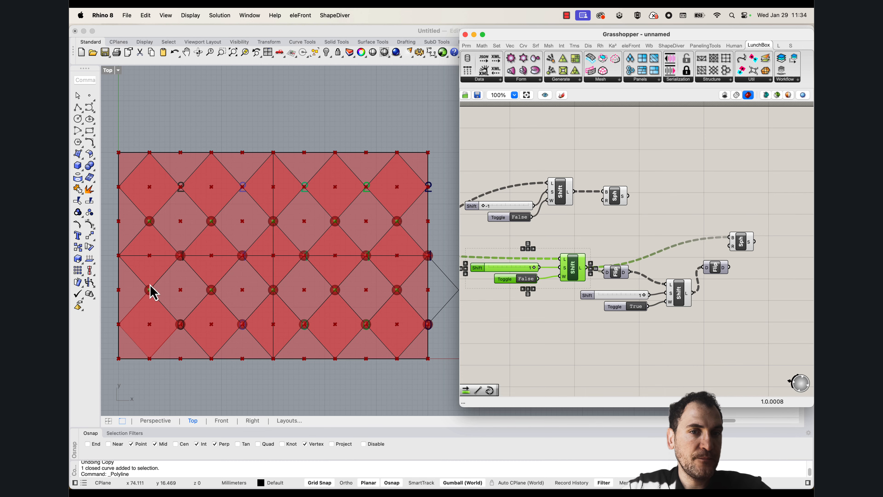
scroll(158, 279, down, 2)
scroll(175, 288, up, 2)
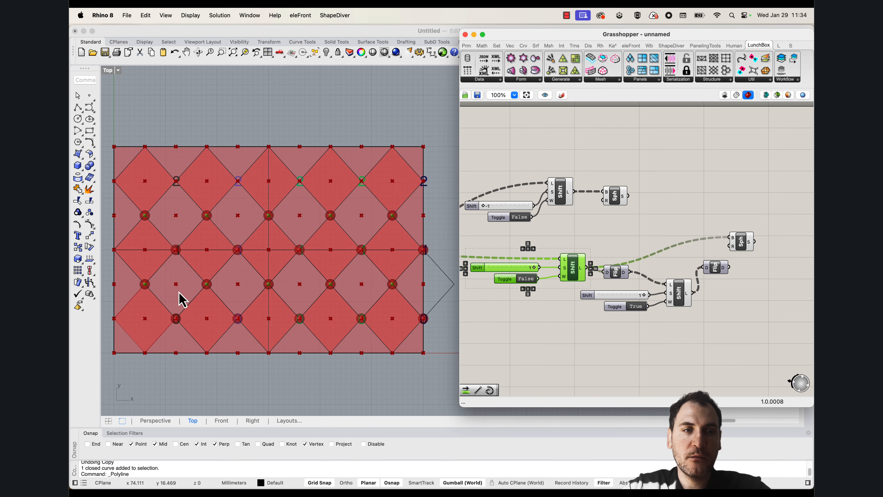
click(632, 235)
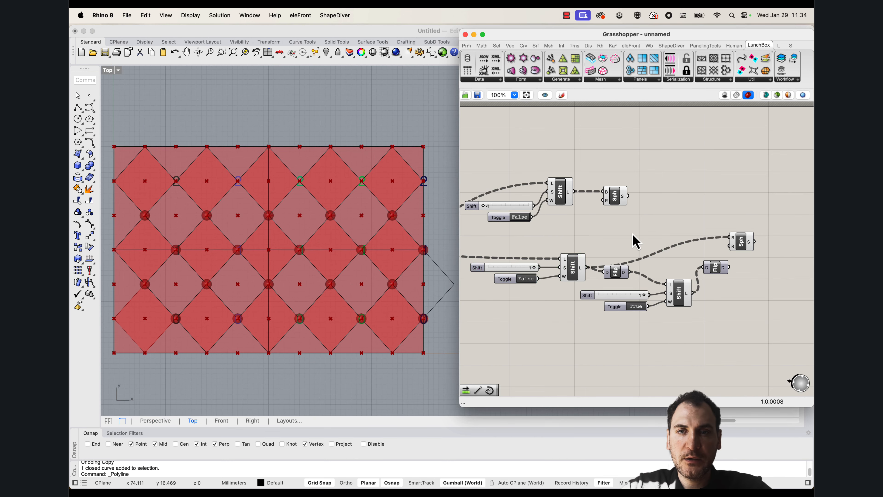
Bring the Point List and its Size slider next to the lower Shift List and feed it from that Shift List's output
right_drag(571, 245, 765, 226)
right_drag(539, 226, 687, 231)
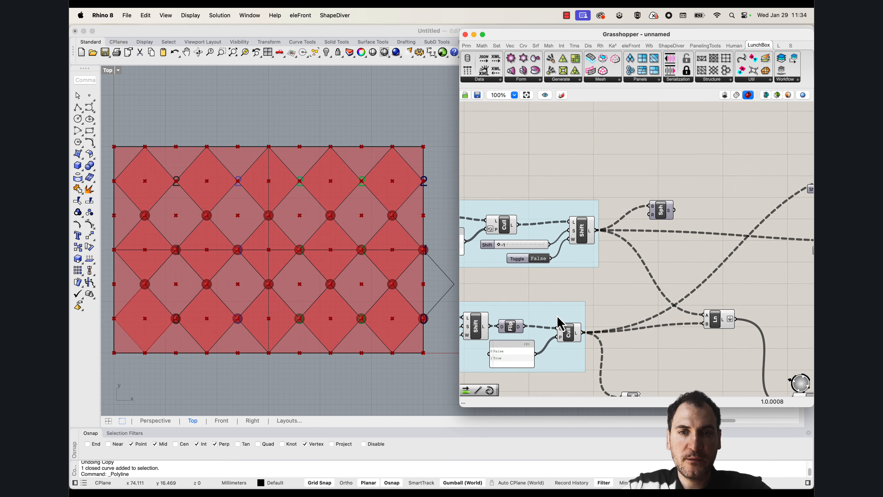
right_drag(558, 318, 540, 228)
drag(633, 342, 696, 182)
scroll(582, 308, down, 4)
scroll(747, 236, up, 6)
click(678, 186)
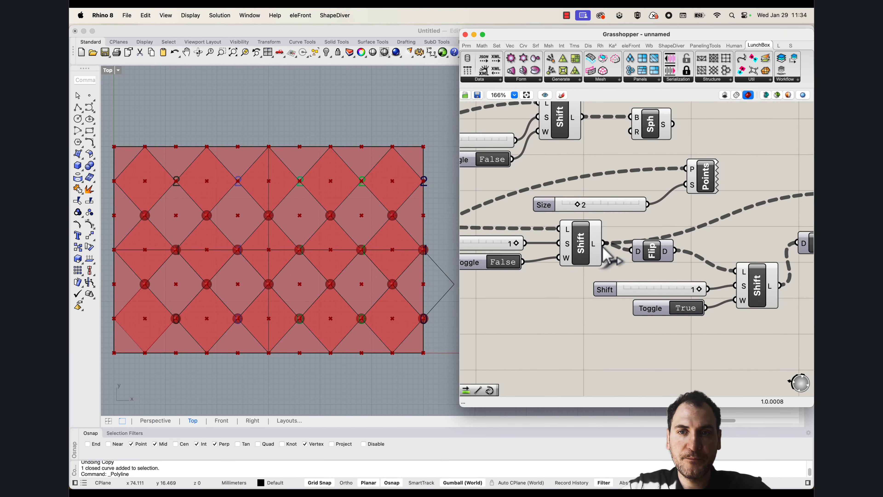
drag(605, 242, 686, 169)
click(704, 180)
right_drag(247, 279, 261, 279)
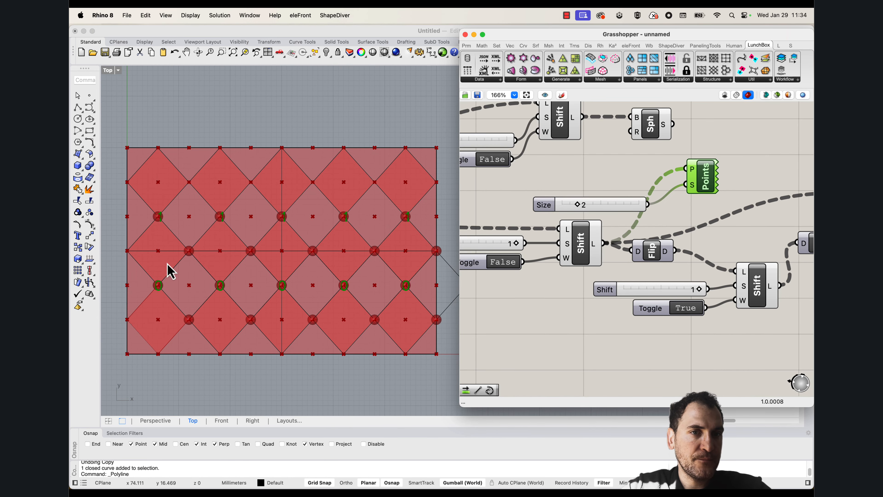
Rewire the Point List to the first Flip Matrix's output and examine how the flipped points are numbered
right_drag(684, 240, 647, 237)
drag(640, 248, 642, 176)
right_drag(251, 267, 237, 259)
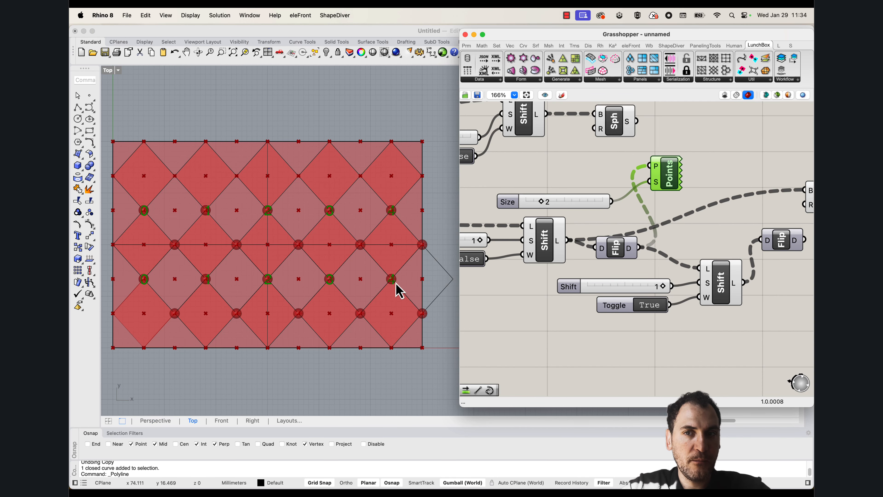
Rewire the Point List to the second Shift List's output and examine the point numbering around the in-between diamonds
right_drag(697, 249, 610, 257)
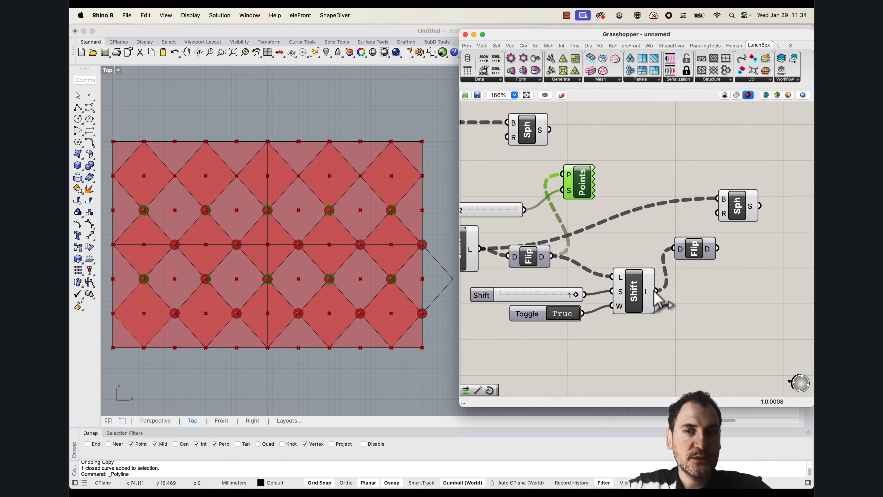
drag(657, 291, 562, 174)
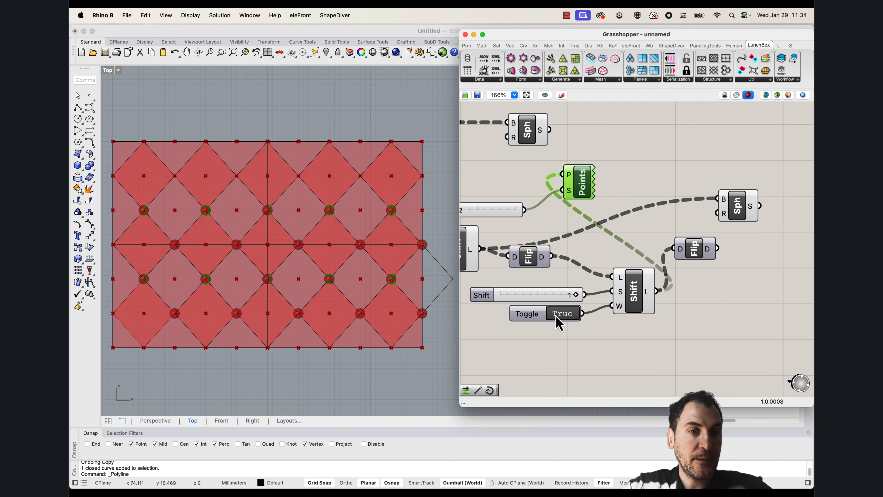
scroll(209, 295, up, 5)
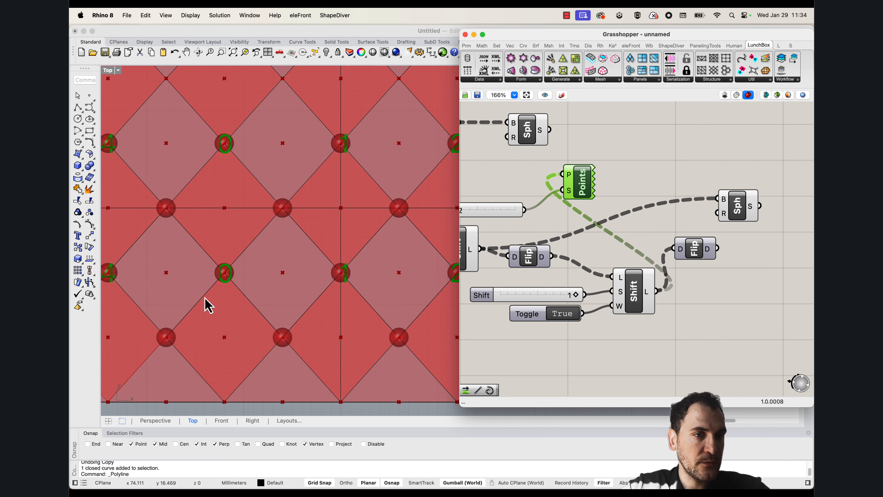
scroll(254, 289, down, 6)
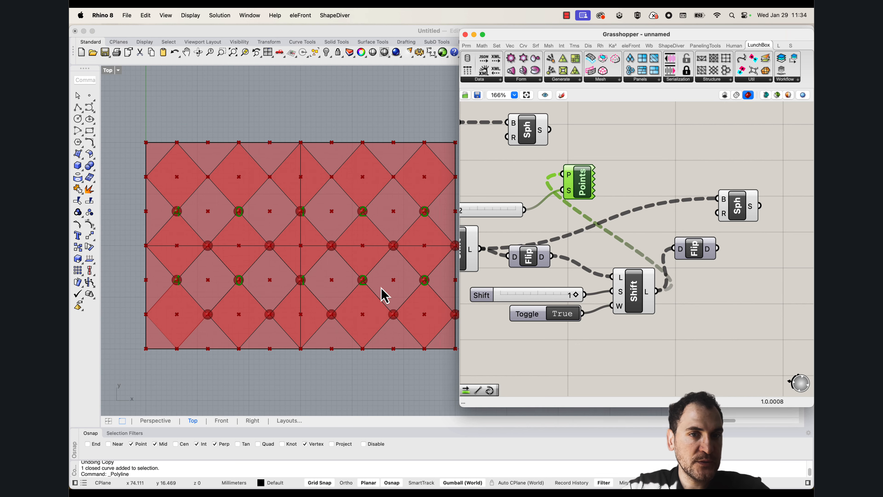
right_drag(390, 290, 313, 298)
scroll(394, 330, up, 3)
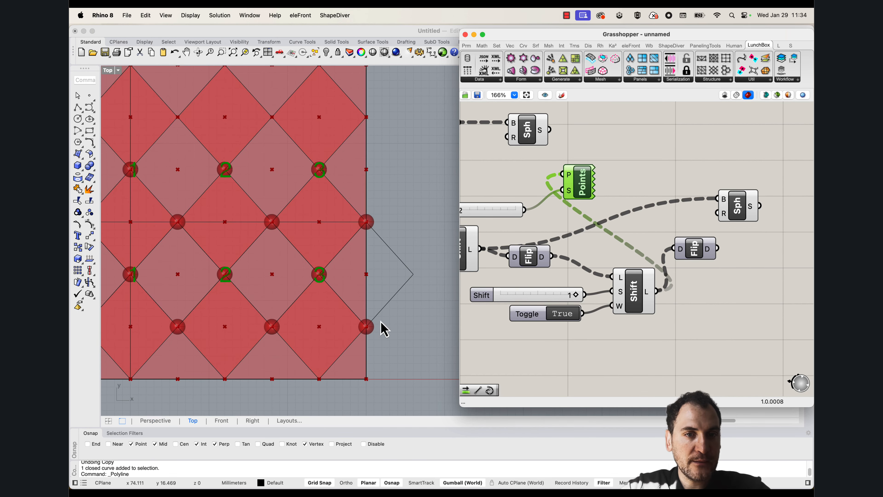
scroll(379, 320, down, 5)
scroll(217, 292, up, 7)
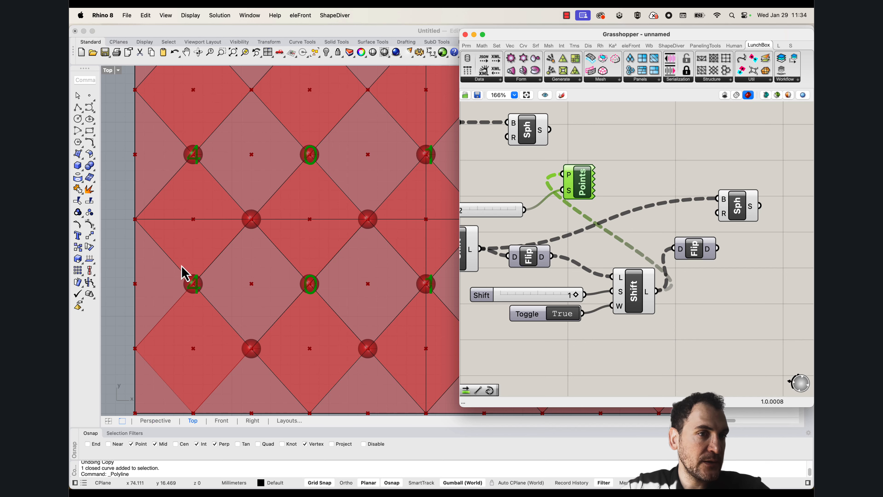
scroll(160, 259, down, 6)
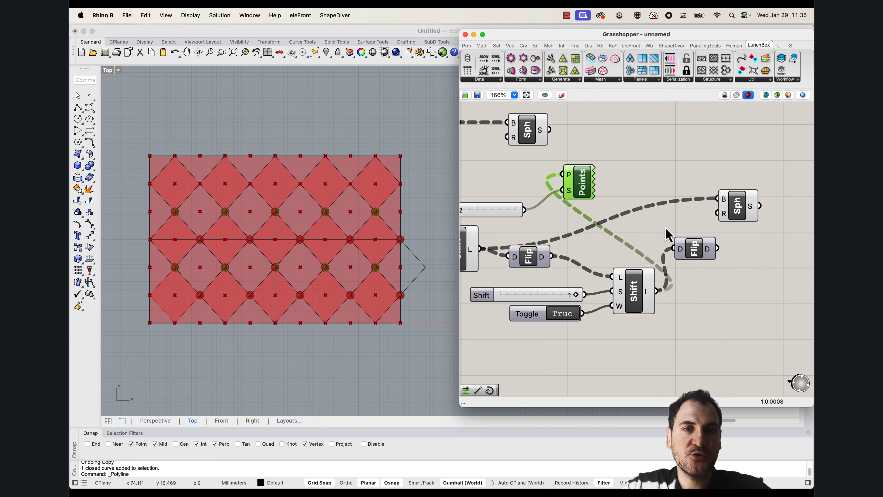
Feed the Point List from the second Flip Matrix's output and examine the point order along each row
right_drag(596, 197, 632, 203)
right_drag(723, 237, 685, 239)
drag(702, 258, 564, 180)
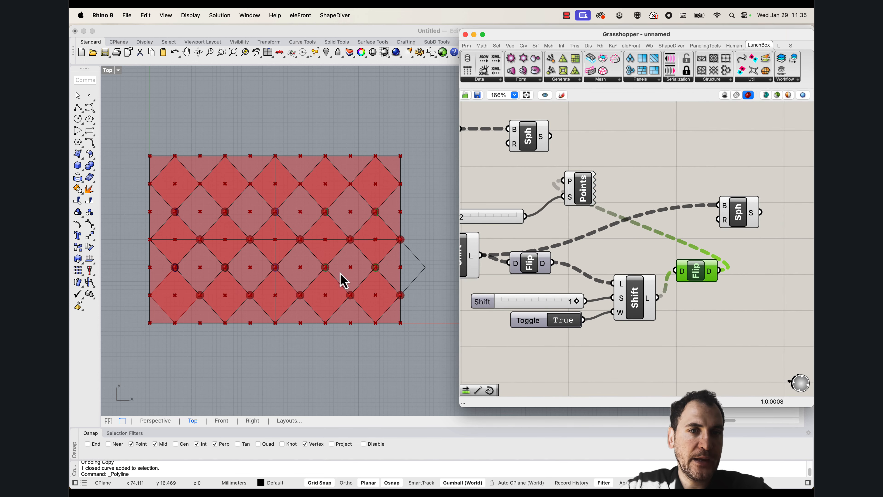
scroll(209, 276, up, 3)
scroll(592, 197, down, 3)
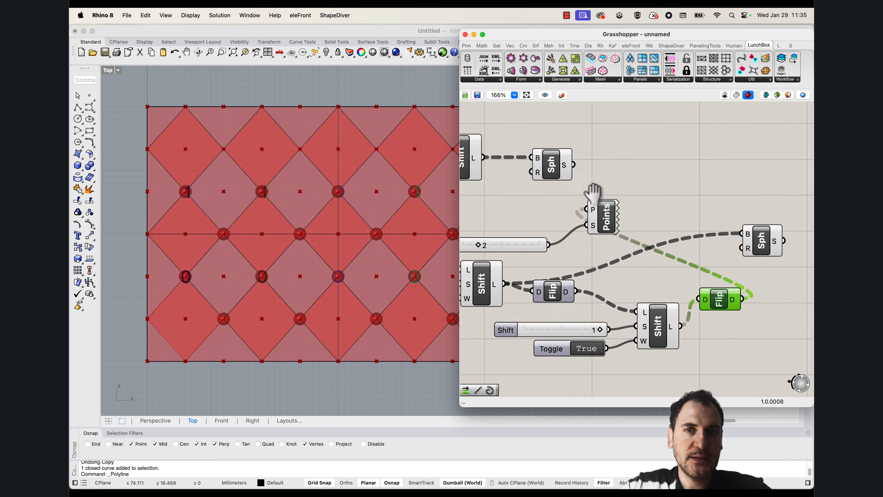
Move the Point List and its Size slider below the second Flip Matrix, and shift the lower Sphere down level with the Flip Matrix
right_drag(592, 197, 595, 226)
click(572, 208)
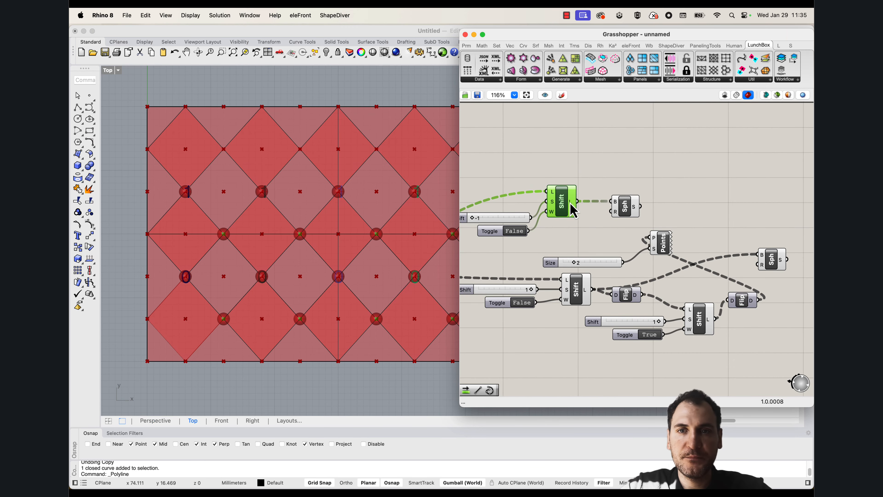
mouse_move(572, 209)
right_drag(748, 274, 681, 263)
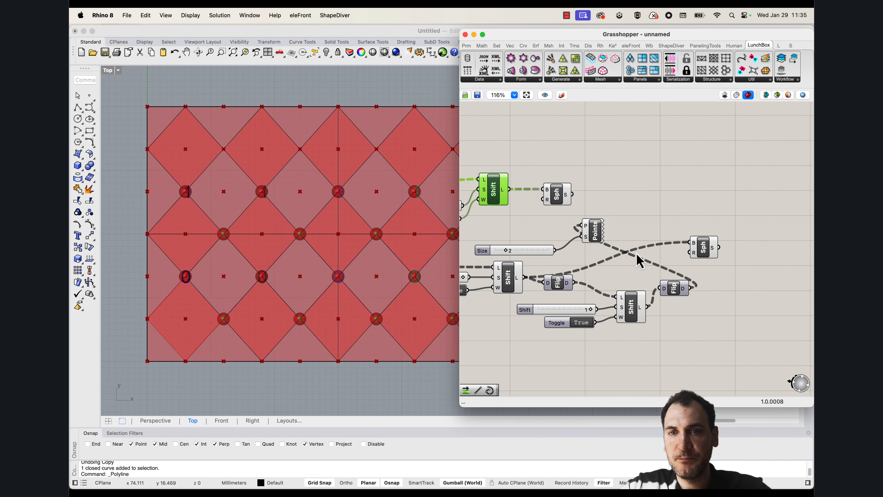
drag(609, 259, 538, 225)
drag(596, 233, 743, 361)
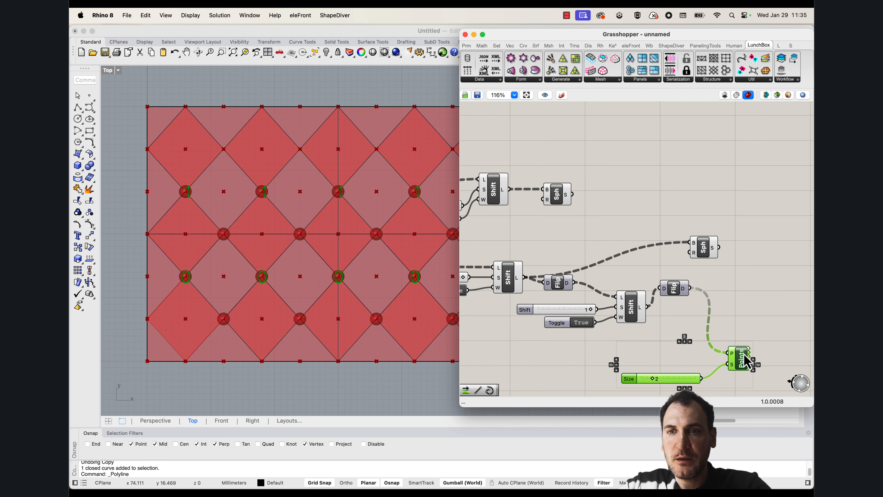
right_drag(701, 263, 673, 268)
drag(678, 253, 697, 282)
Add a Line component connecting the upper Shift List's points to the second Flip Matrix's points
double_click(692, 236)
text(line)
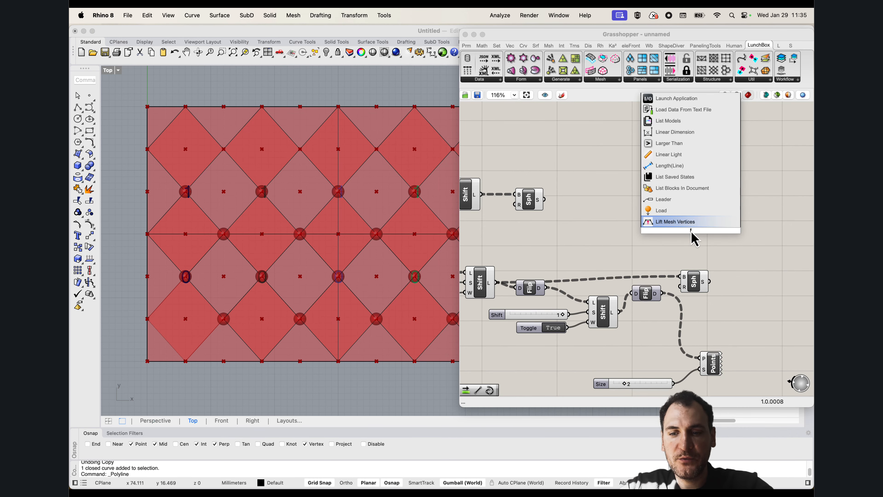
drag(662, 293, 483, 194)
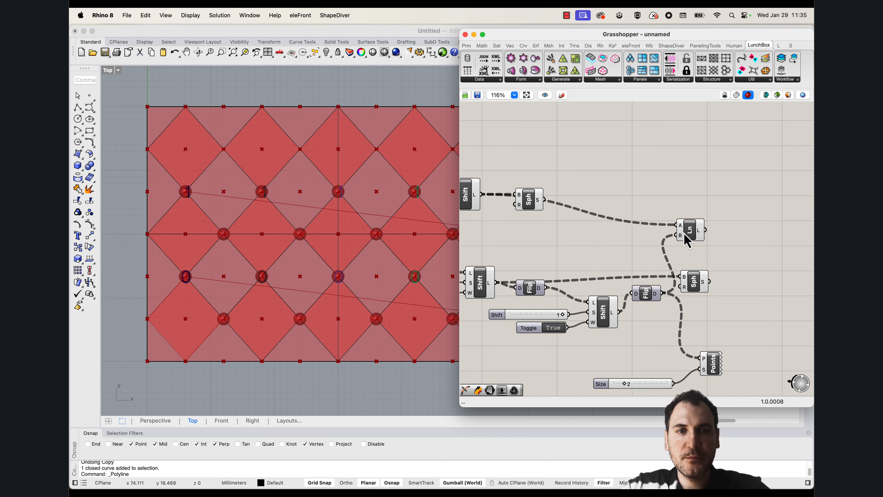
Highlight the Line component and examine which points its lines join across the in-between diamonds and at the surface's edges
drag(684, 233, 689, 234)
scroll(196, 218, down, 6)
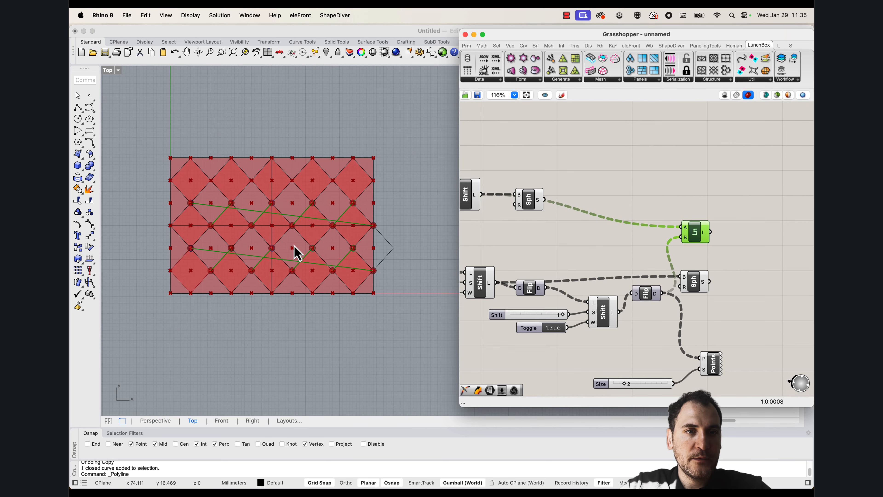
scroll(195, 282, up, 5)
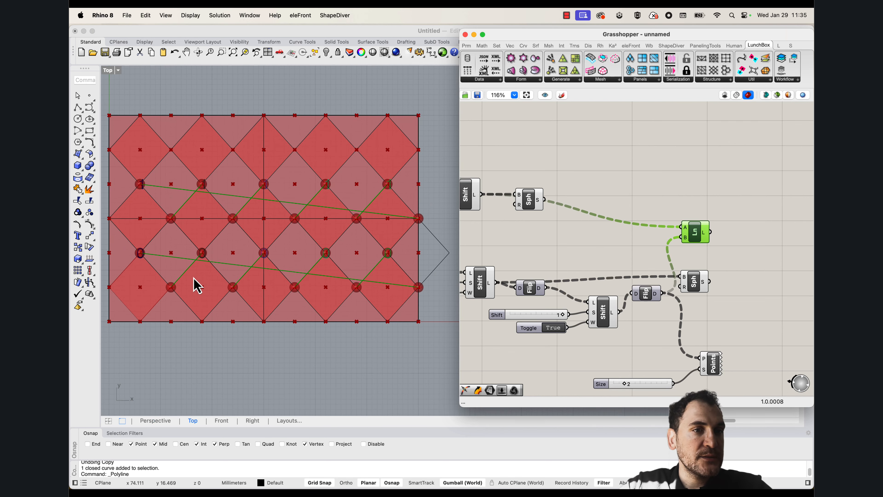
scroll(197, 289, down, 3)
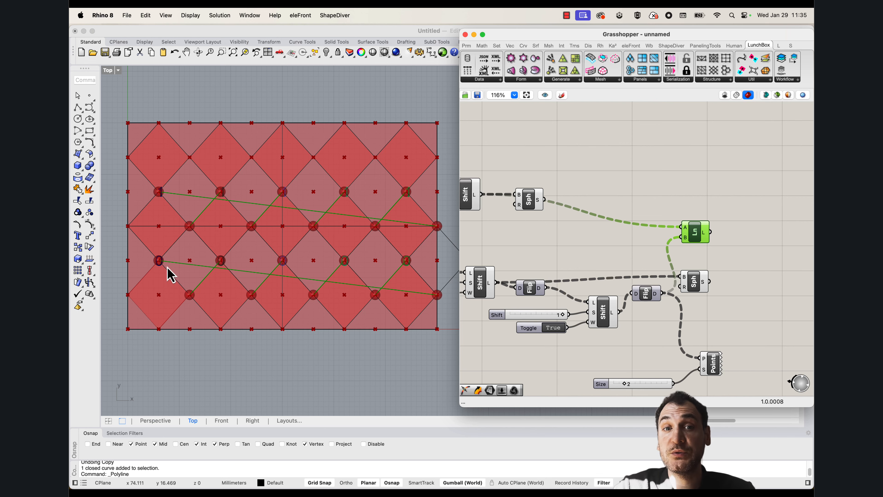
scroll(170, 274, down, 3)
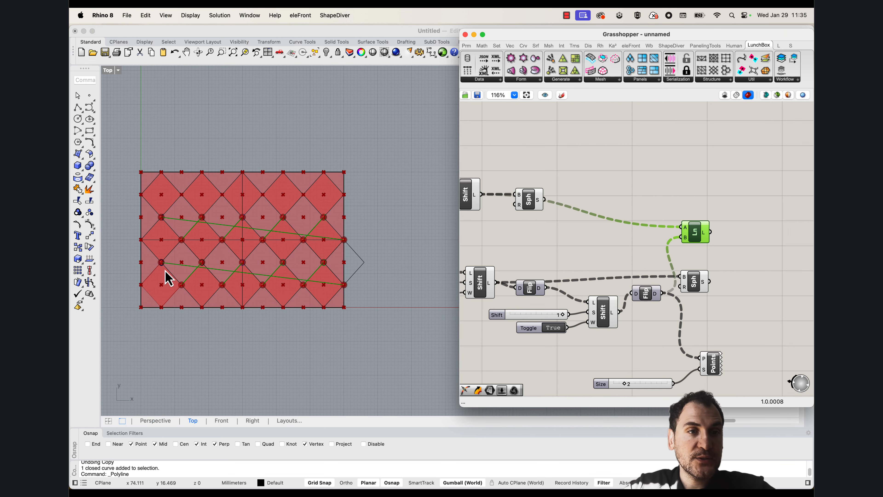
scroll(344, 278, up, 2)
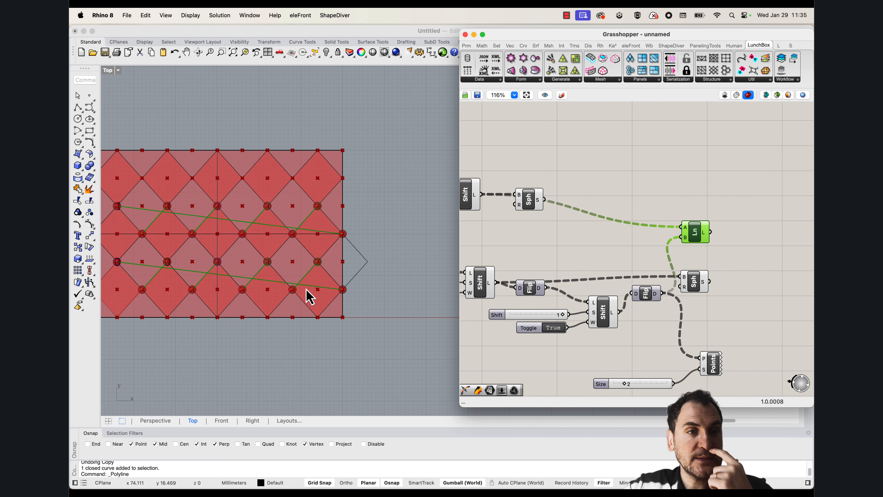
scroll(369, 270, up, 3)
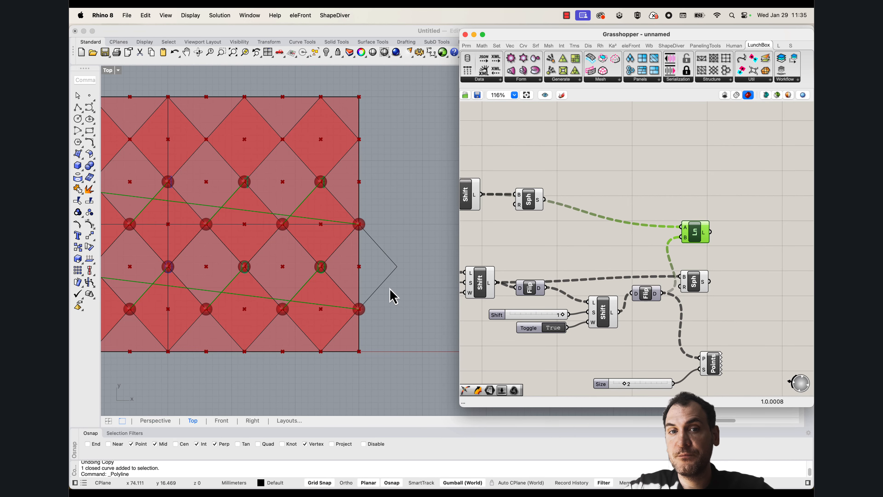
scroll(392, 296, down, 3)
Move the Line component slightly farther up from the lower Sphere and clear its selection
right_drag(315, 284, 332, 304)
right_drag(685, 259, 682, 228)
drag(691, 200, 699, 184)
right_drag(699, 273, 680, 239)
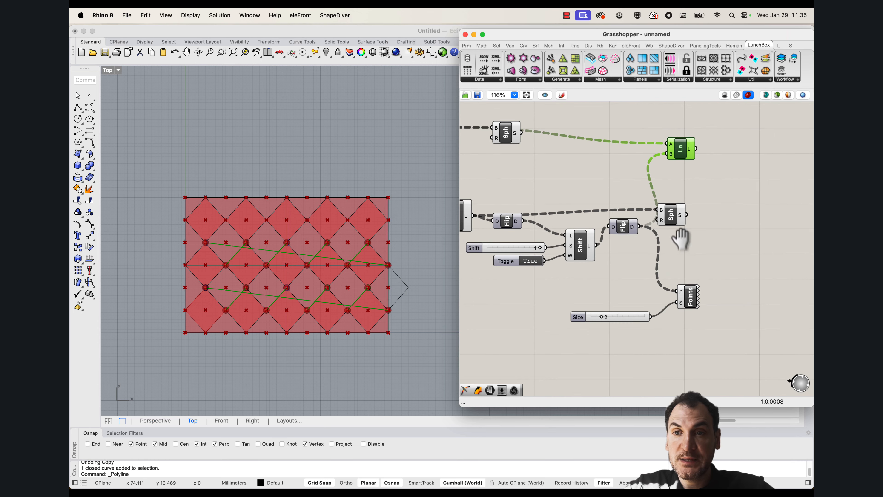
drag(696, 325, 680, 268)
click(715, 246)
scroll(645, 226, up, 5)
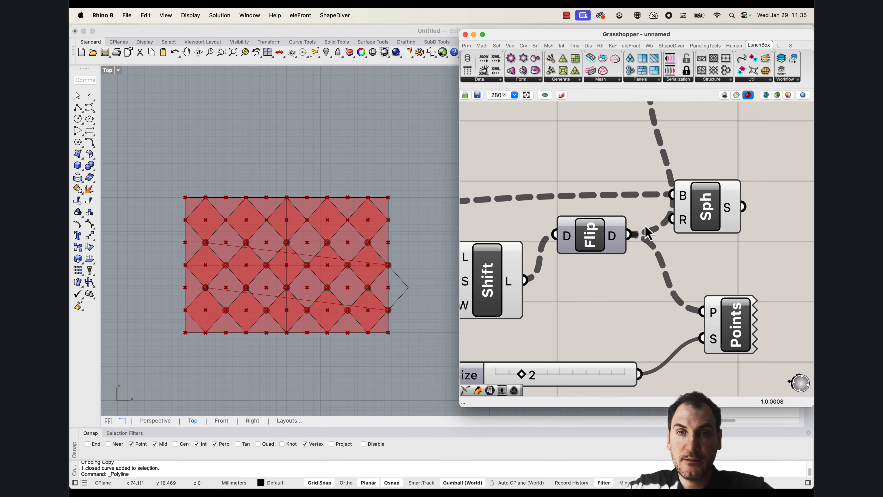
Examine how the point rows and connecting lines fall across the diamond panels in the Top view, and review the definition's point-list branches
scroll(639, 247, down, 9)
right_drag(470, 269, 568, 248)
scroll(215, 297, up, 6)
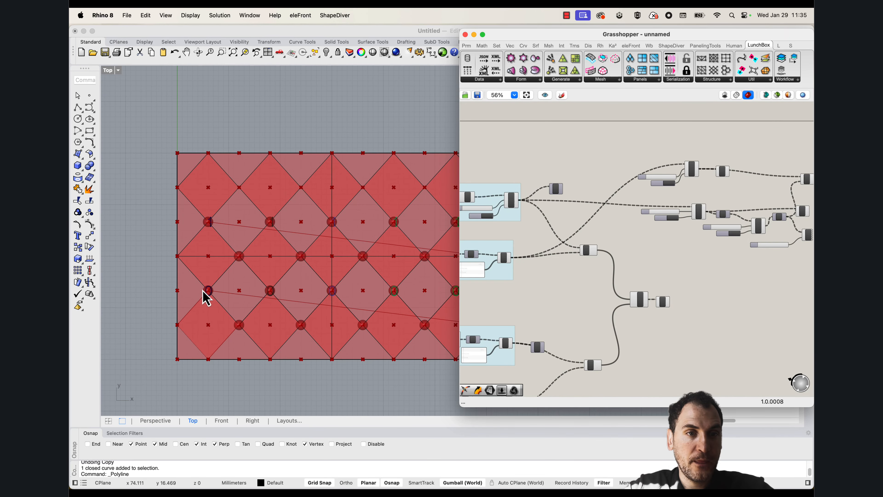
scroll(207, 300, down, 4)
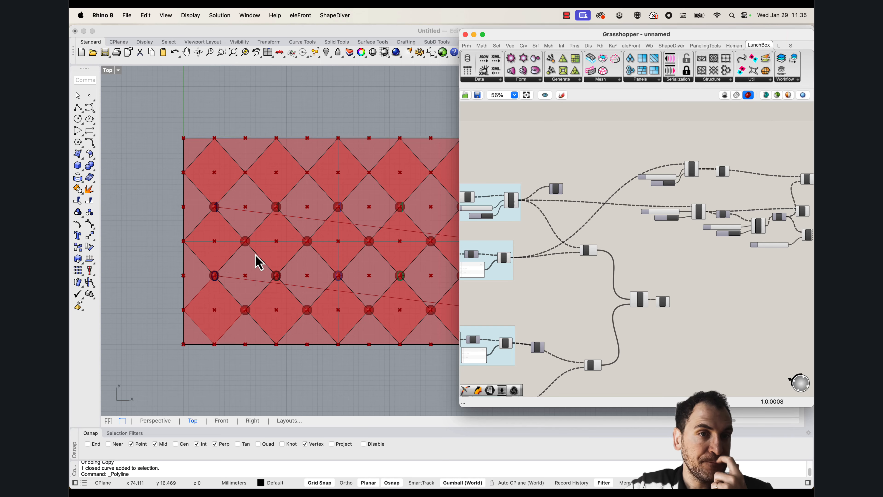
scroll(259, 263, down, 2)
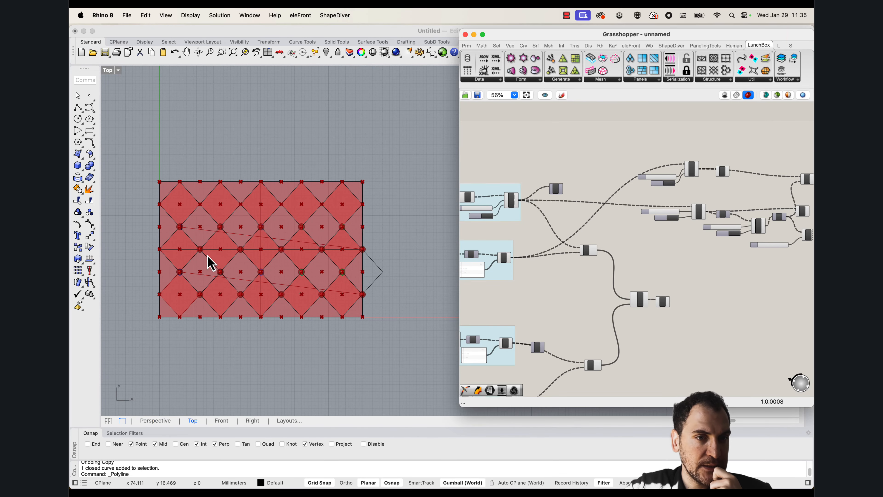
scroll(210, 263, down, 3)
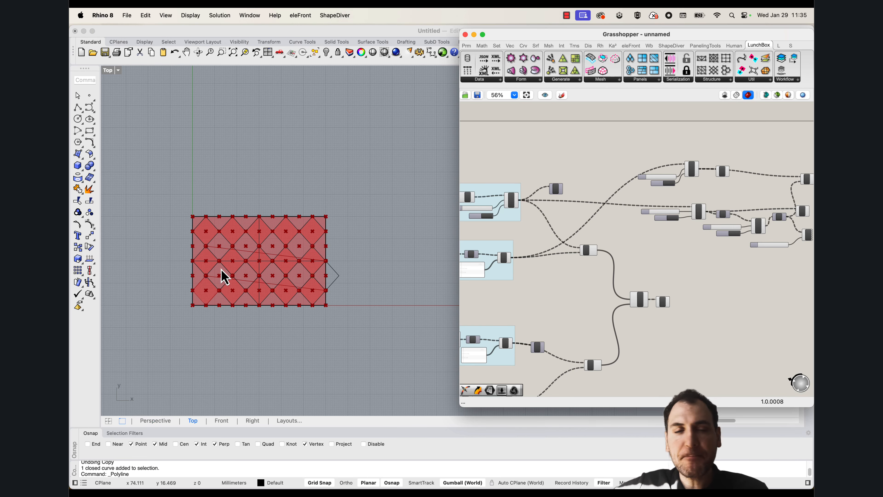
scroll(218, 275, up, 4)
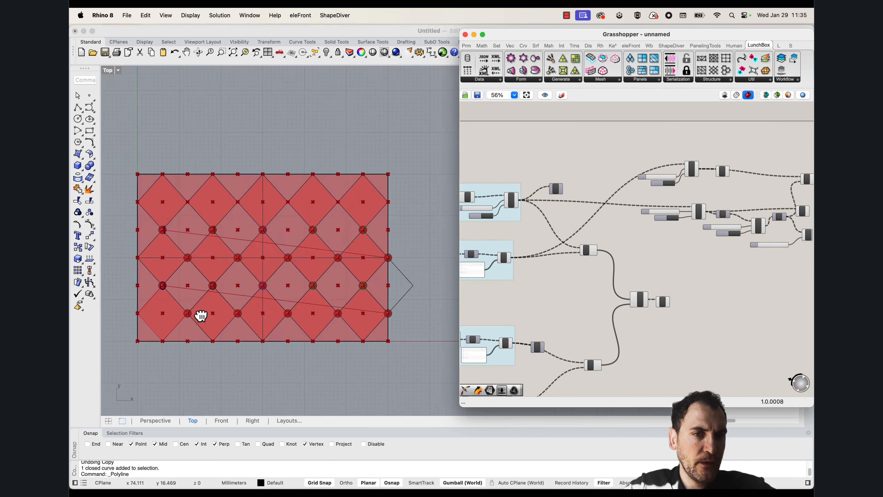
right_drag(167, 315, 168, 278)
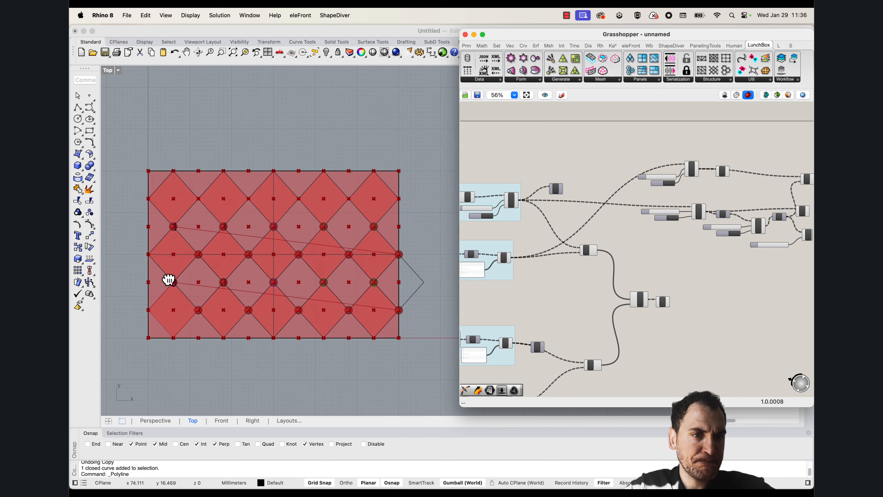
scroll(480, 287, left, 3)
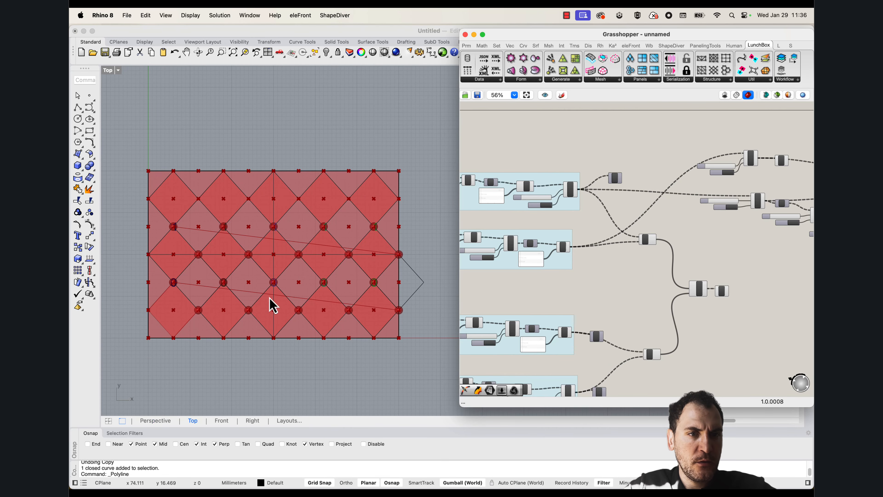
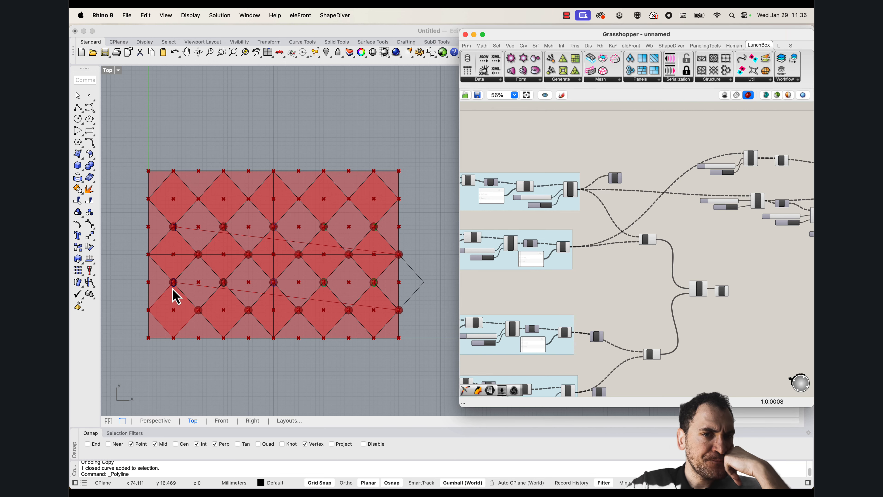
Highlight the two newer Shift Lists and the first group's Shift List to compare which panel points each one outputs
right_drag(802, 222, 621, 256)
scroll(604, 202, down, 1)
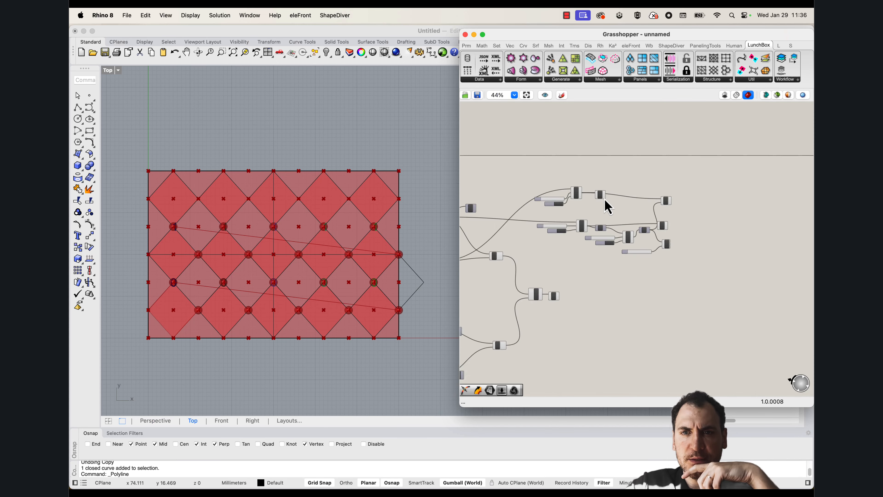
scroll(603, 201, up, 4)
drag(564, 211, 501, 163)
click(651, 204)
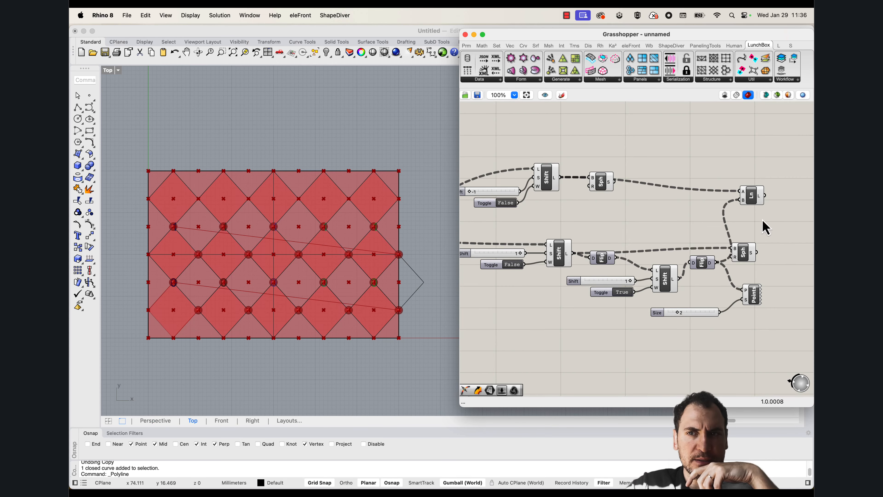
drag(763, 213, 613, 222)
drag(626, 209, 475, 163)
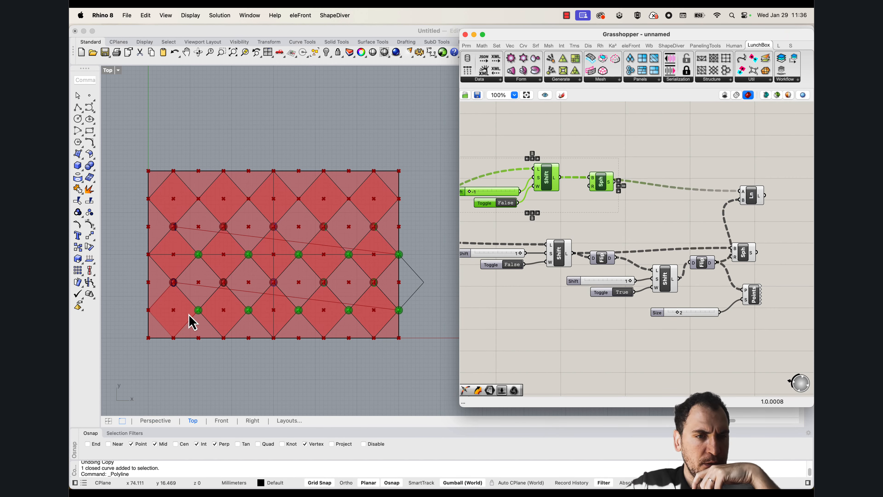
drag(584, 226, 467, 279)
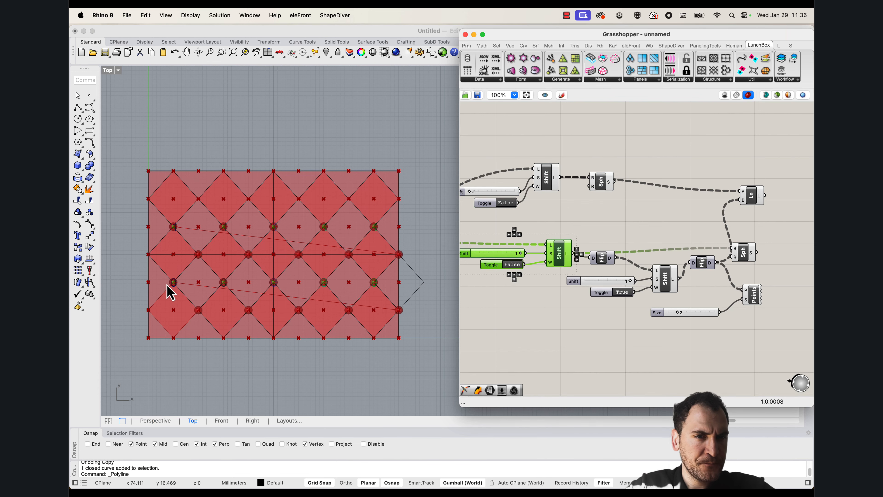
scroll(184, 275, up, 1)
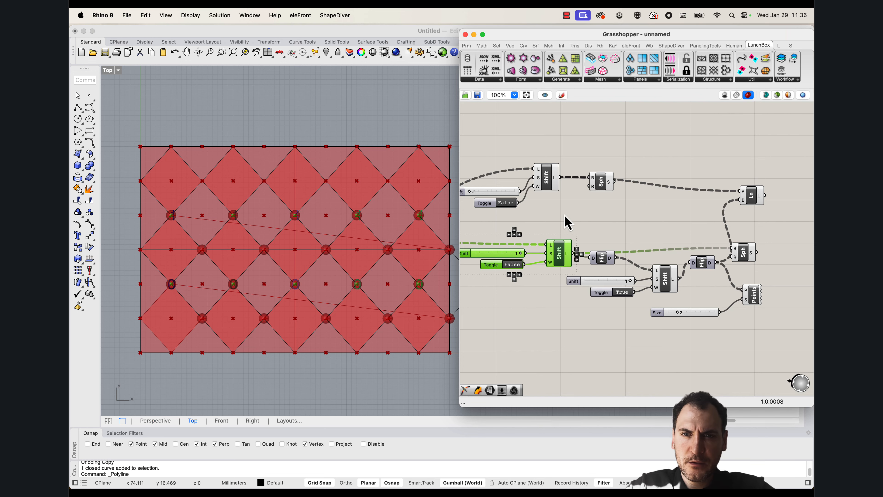
scroll(565, 216, down, 3)
right_drag(551, 229, 673, 223)
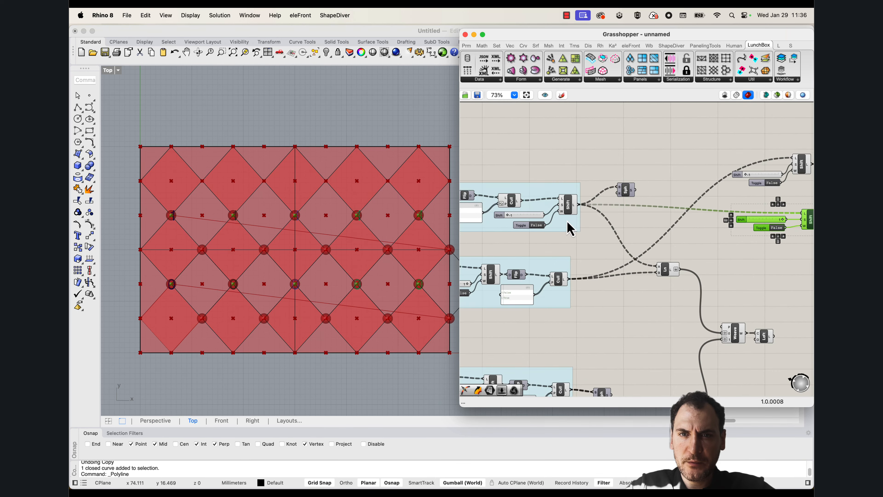
click(569, 207)
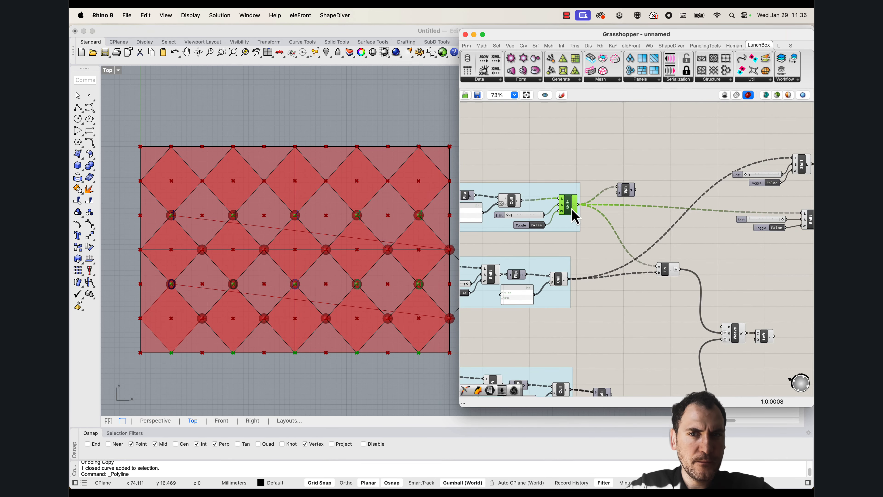
click(568, 172)
Highlight the lowest group and its final Shift List, and examine which point rows they cover in the Top view
right_drag(580, 263, 554, 229)
scroll(601, 209, down, 3)
right_drag(593, 284, 676, 209)
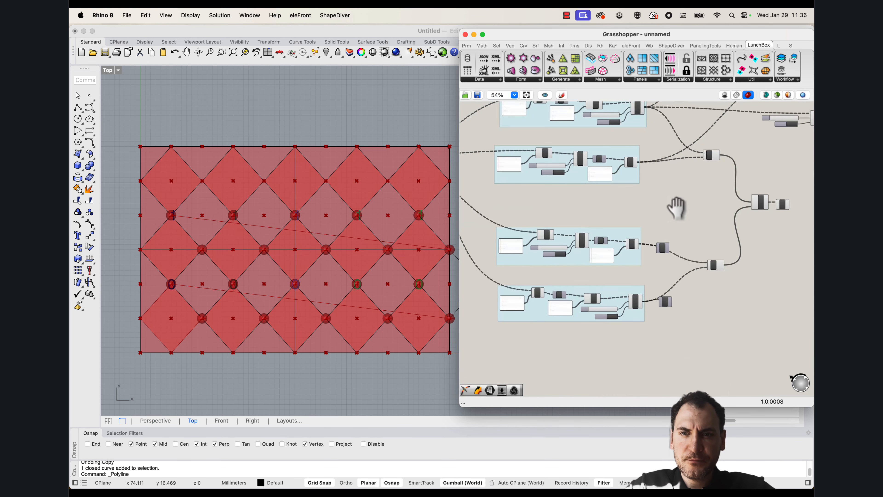
scroll(613, 288, up, 6)
click(653, 316)
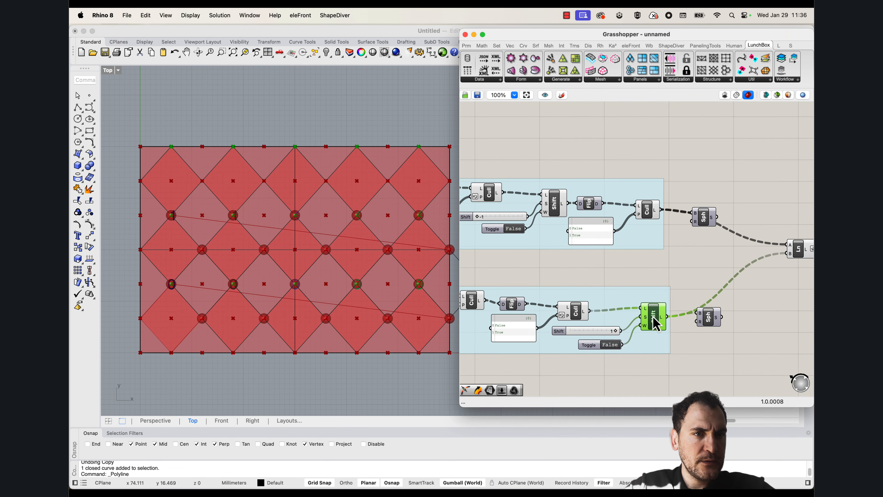
scroll(201, 224, down, 4)
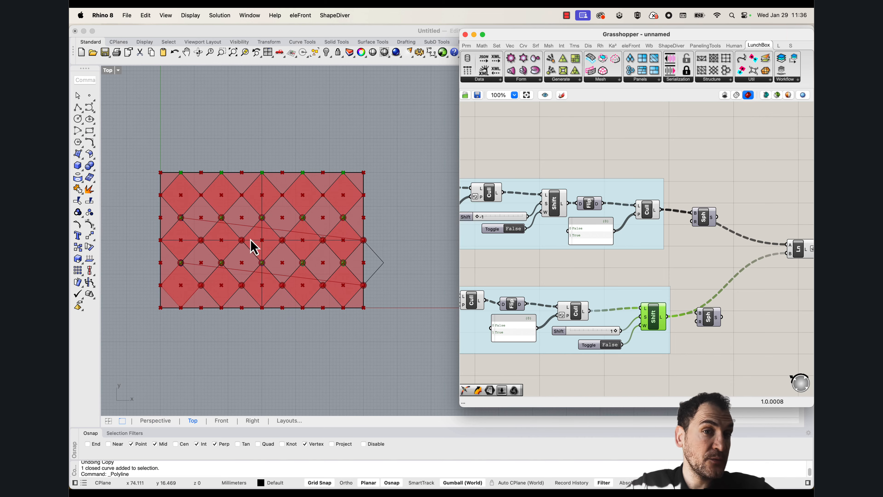
right_drag(671, 291, 750, 237)
drag(747, 319, 502, 240)
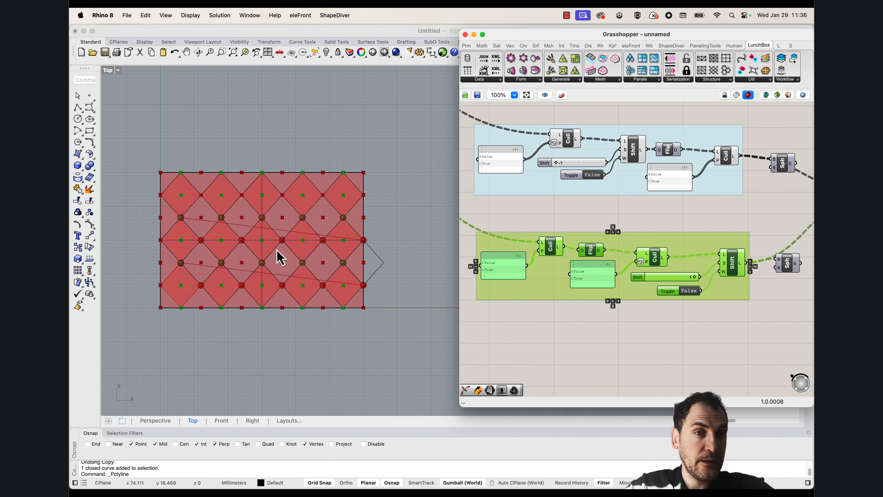
click(732, 264)
scroll(243, 278, up, 3)
right_drag(216, 297, 215, 314)
scroll(244, 278, up, 2)
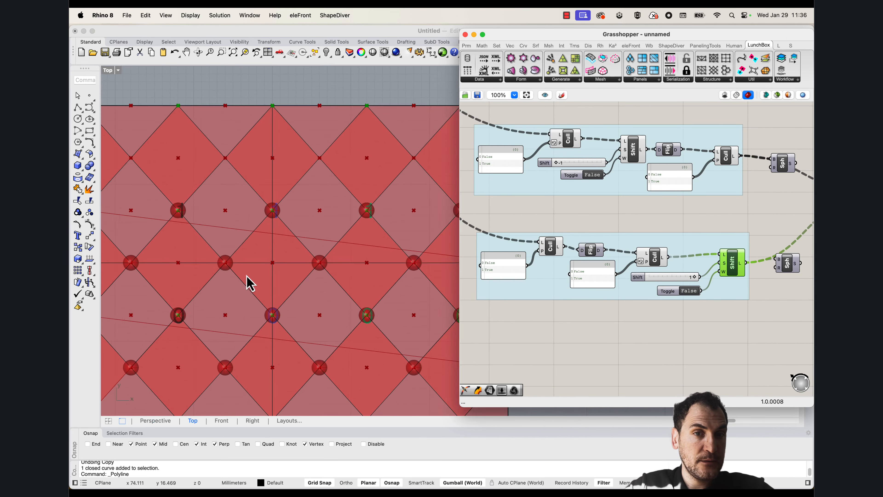
scroll(245, 274, down, 6)
scroll(240, 264, up, 2)
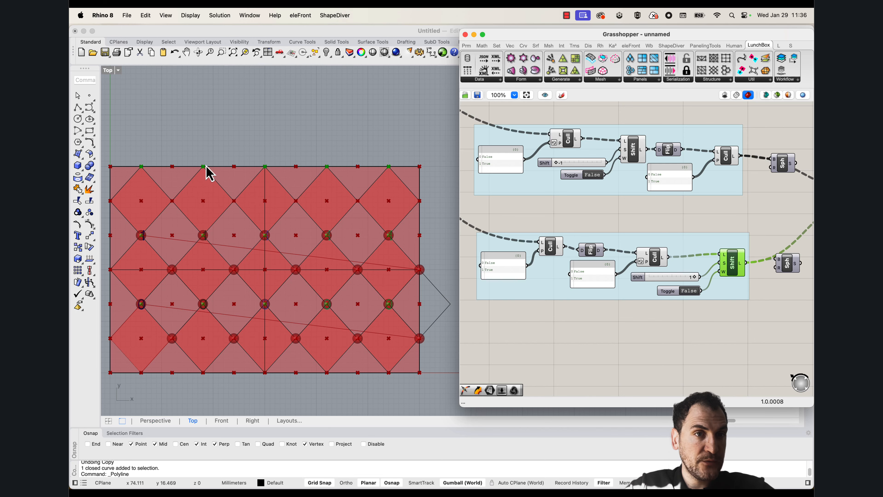
Copy the Shift List that has a shift of 1 and a False toggle, with its inputs, to beside the lowest point group
right_drag(742, 225, 591, 296)
scroll(765, 226, down, 2)
scroll(716, 204, down, 2)
right_drag(782, 177, 713, 211)
scroll(634, 169, up, 2)
drag(622, 189, 566, 156)
alt+drag(618, 169, 616, 306)
scroll(627, 211, down, 5)
right_drag(561, 288, 584, 262)
click(583, 262)
scroll(562, 267, up, 5)
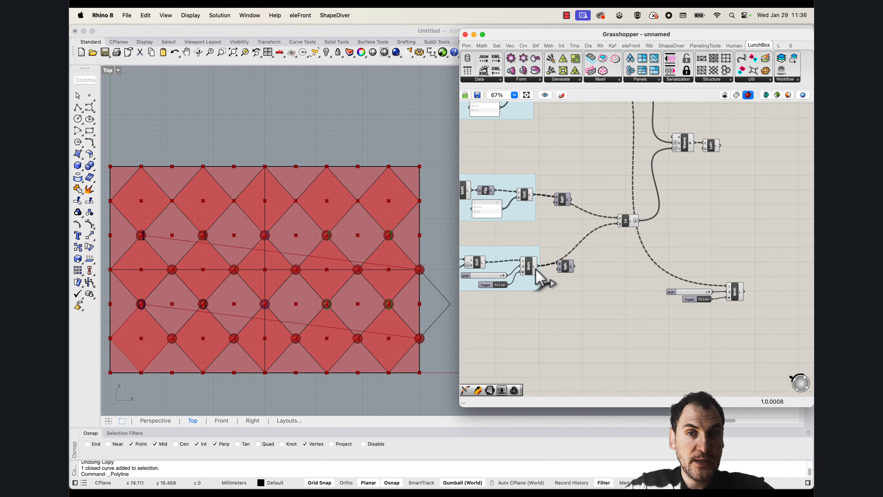
Feed the copied Shift List from the lowest group's final Shift List and set its shift value to -1
drag(538, 266, 728, 286)
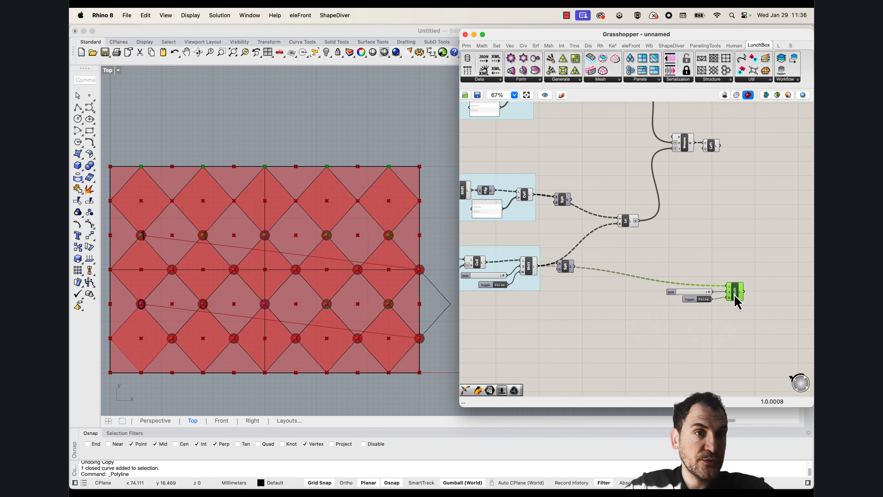
scroll(731, 313, up, 5)
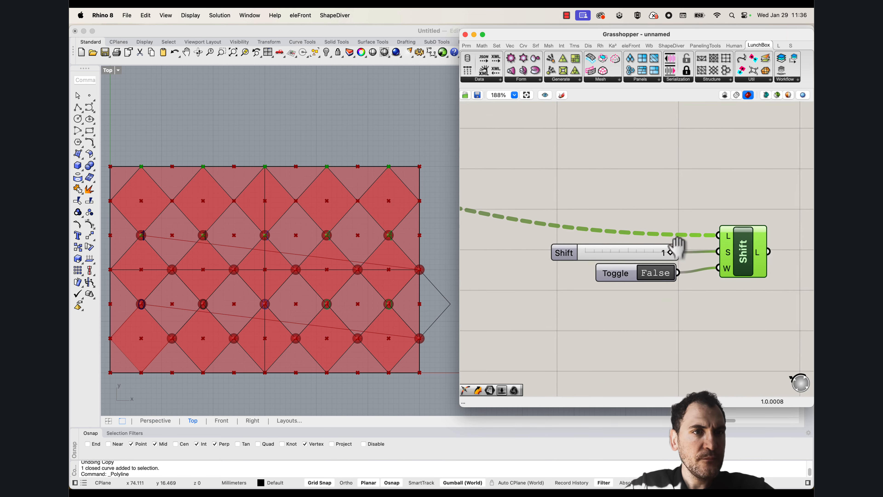
drag(670, 253, 587, 252)
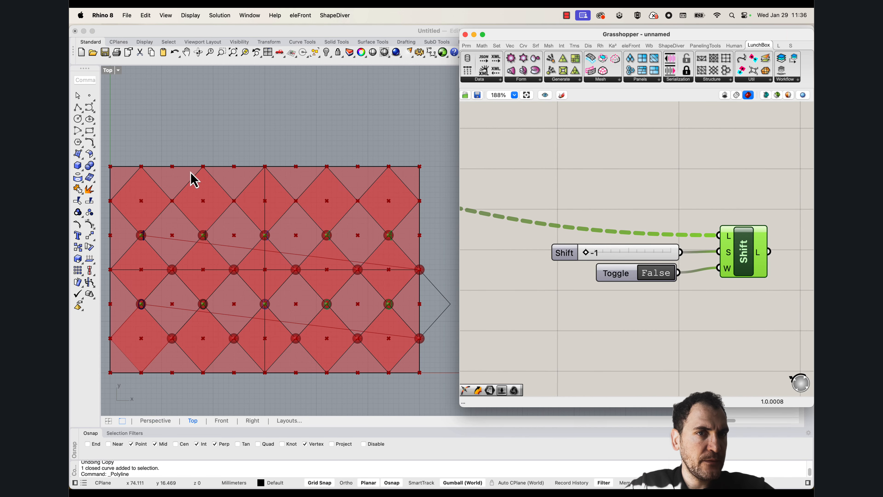
right_drag(195, 180, 210, 170)
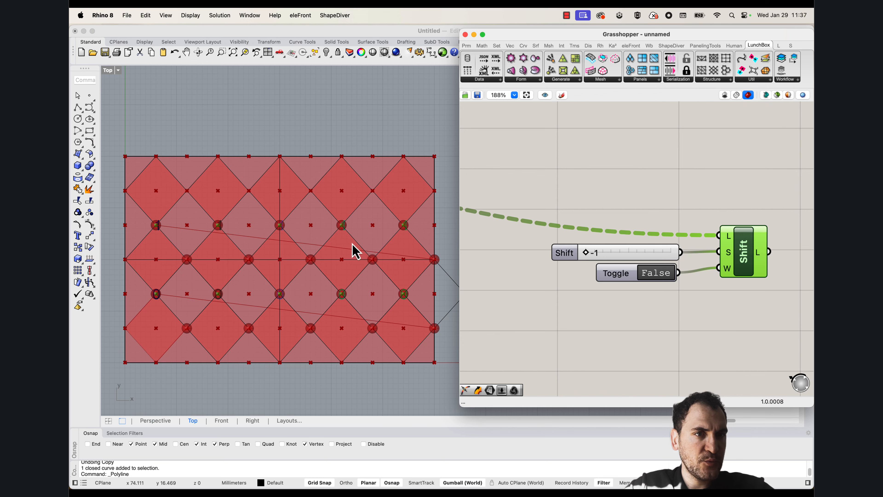
Add a Point List component and connect the copied Shift List's output to its points input
scroll(152, 308, up, 3)
right_drag(691, 283, 610, 296)
scroll(695, 266, right, 4)
double_click(696, 267)
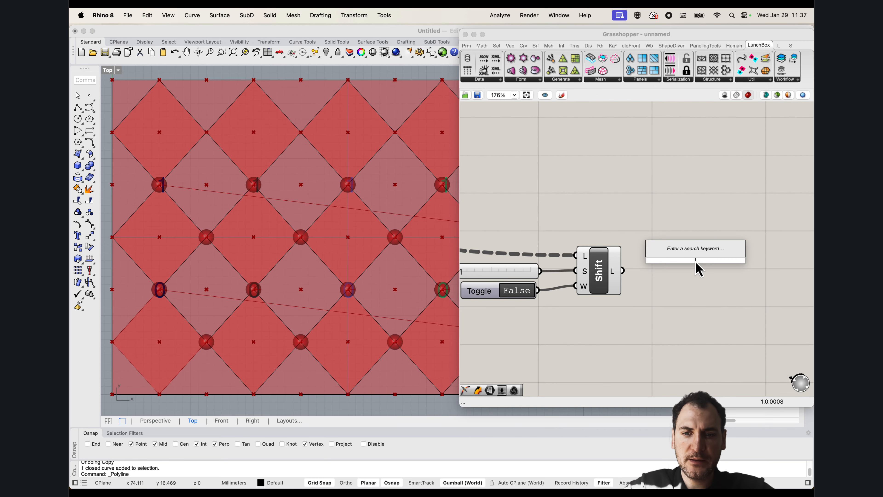
text(point list)
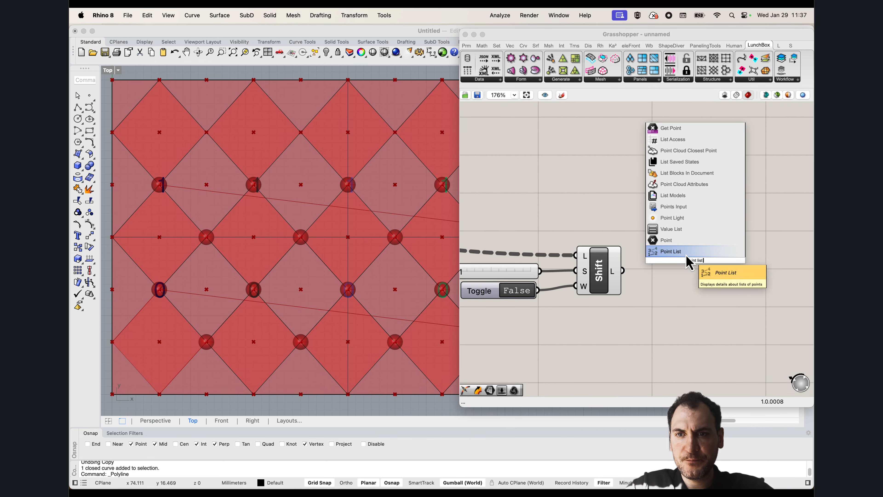
click(686, 254)
drag(622, 270, 697, 325)
right_drag(578, 362, 597, 330)
Add a slider with value 5 for the Point List's size and check the point numbering in the Top view
double_click(597, 331)
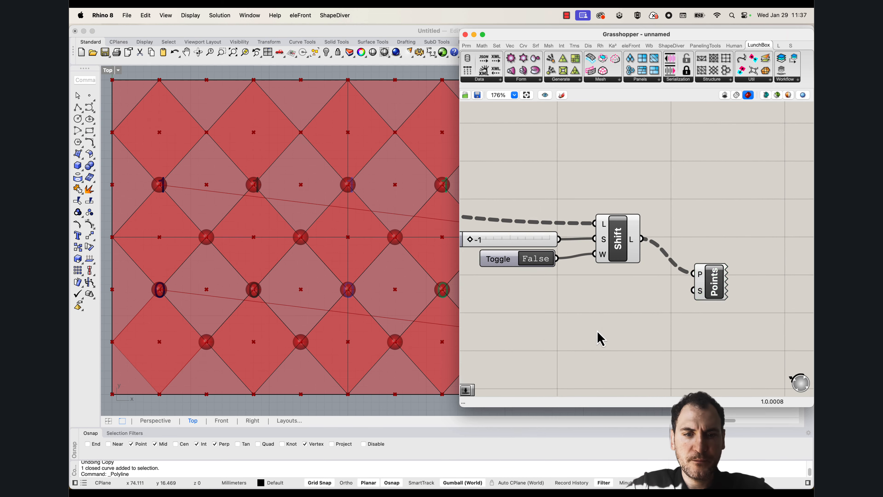
text(5)
key(Return)
drag(693, 291, 657, 329)
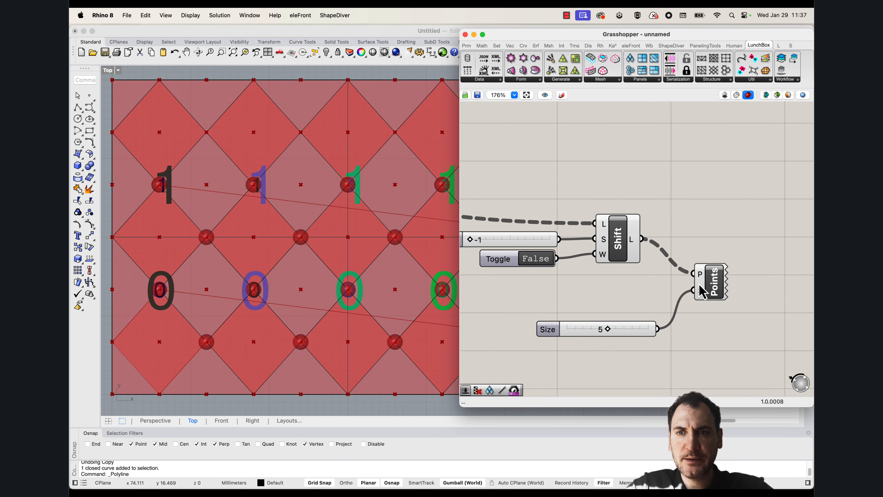
drag(708, 269, 709, 267)
scroll(280, 250, down, 6)
scroll(293, 265, up, 3)
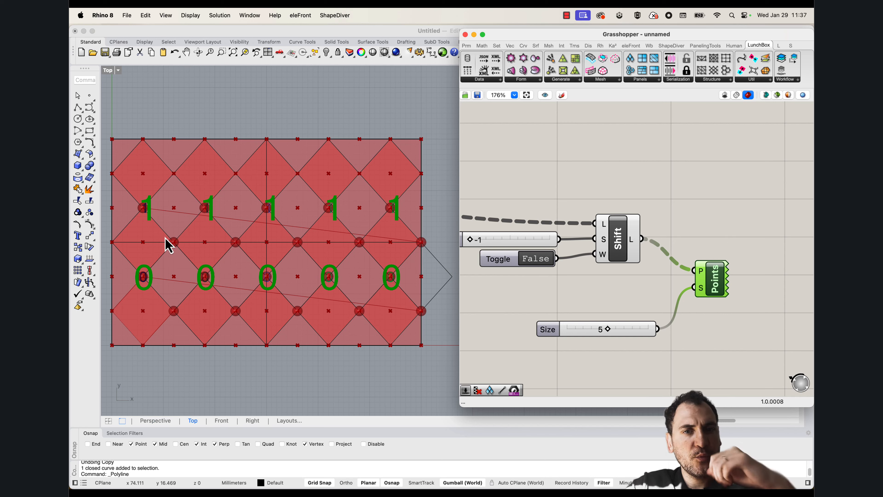
click(78, 107)
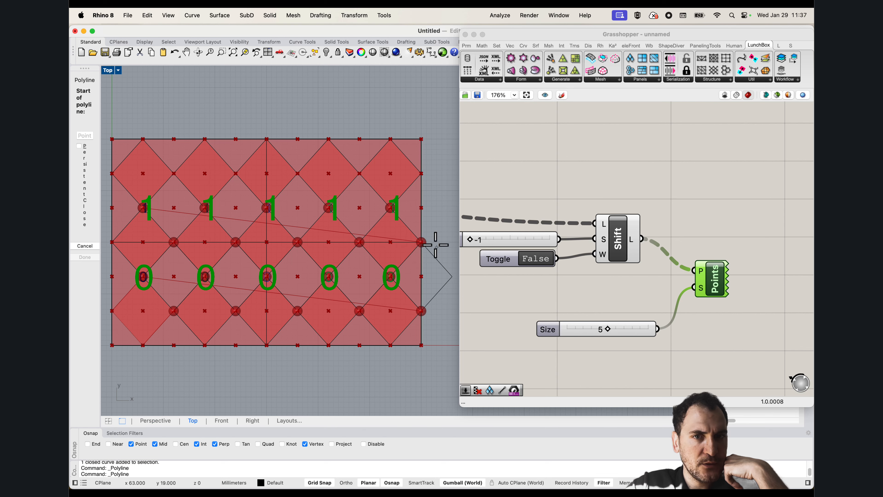
key(Escape)
scroll(668, 225, down, 3)
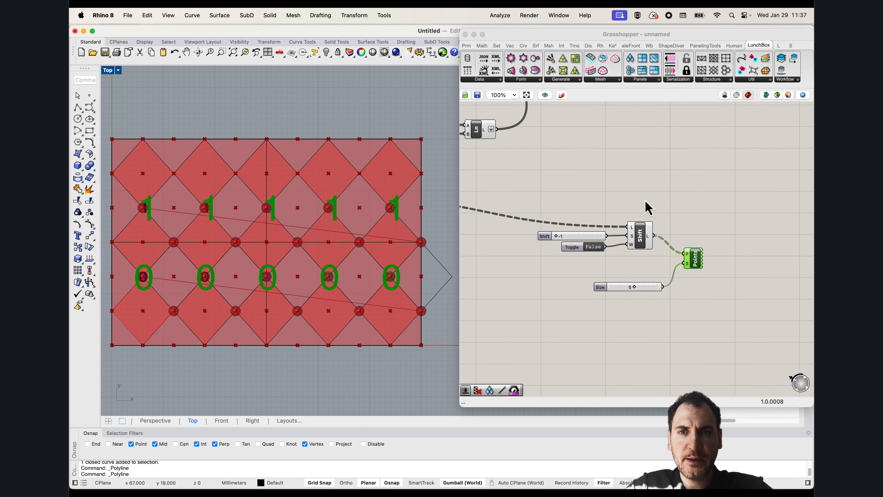
click(646, 202)
Highlight the third group's Cull Pattern and the numbered Shift List branch to compare their points around the in-between diamonds
scroll(626, 202, down, 3)
right_drag(569, 200, 591, 228)
click(586, 213)
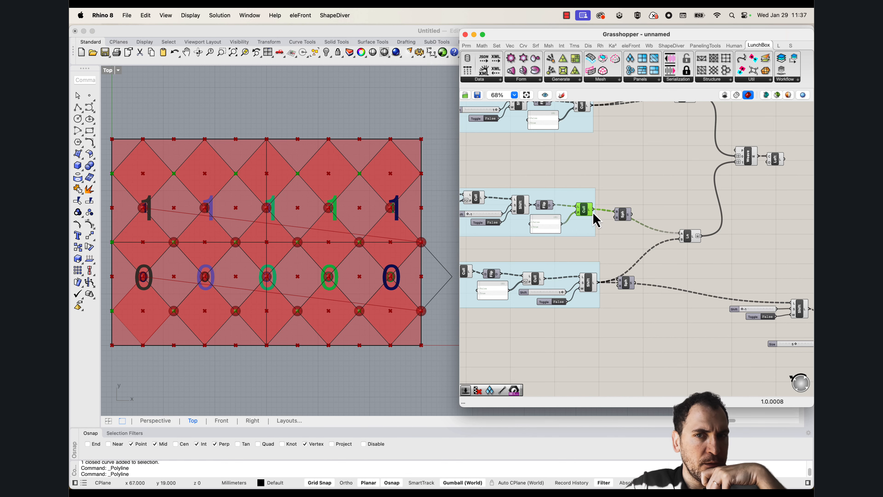
right_drag(733, 219, 705, 225)
right_drag(599, 220, 694, 220)
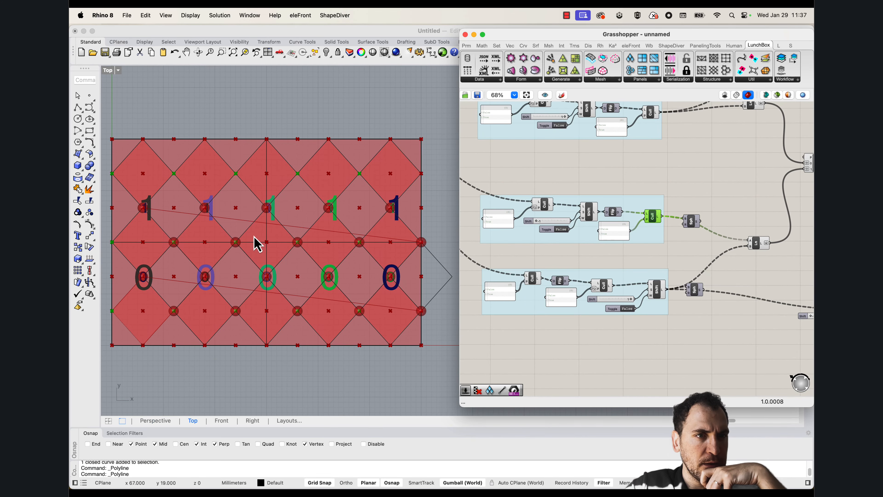
scroll(173, 290, up, 3)
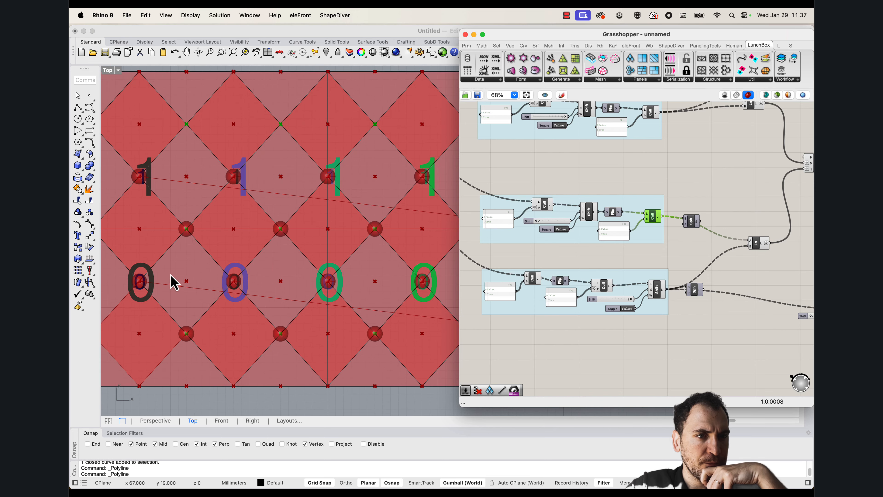
scroll(187, 278, down, 3)
scroll(181, 256, up, 4)
right_drag(753, 272, 470, 222)
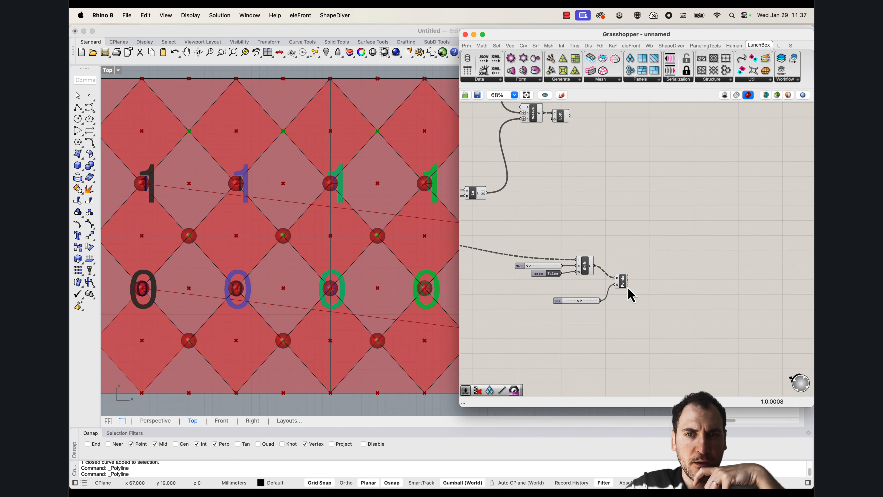
drag(638, 313, 547, 256)
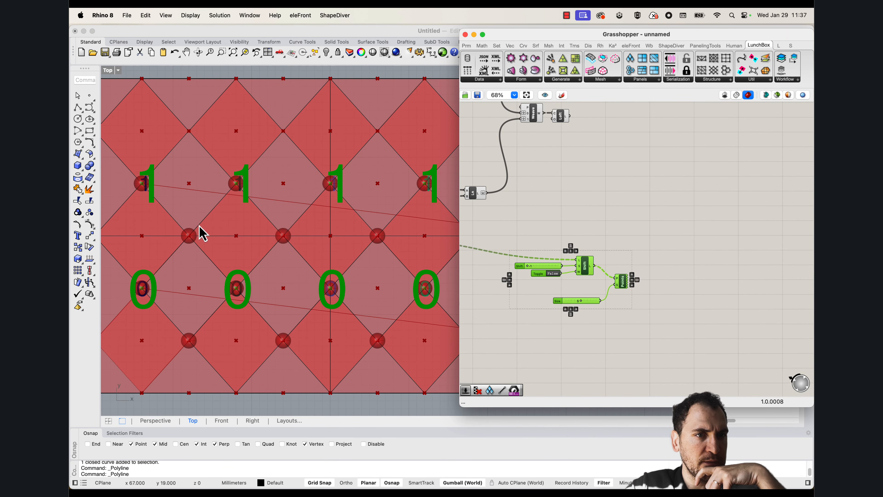
scroll(183, 237, down, 3)
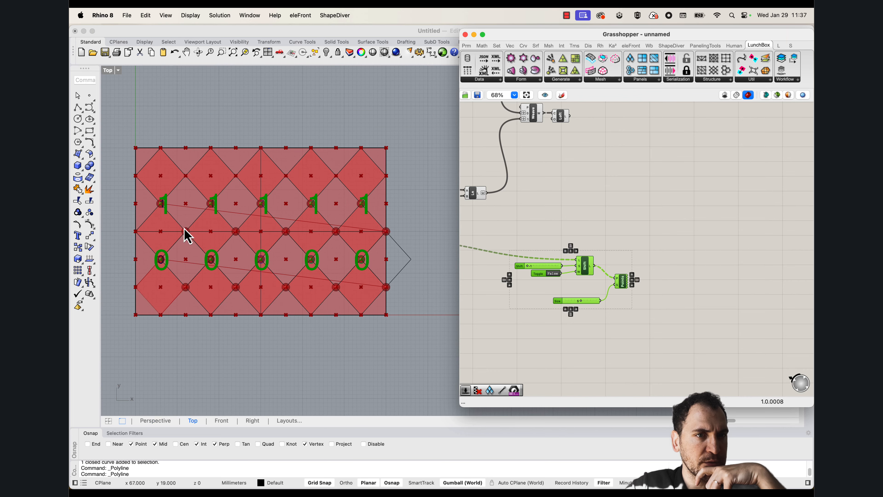
scroll(574, 223, left, 10)
click(560, 197)
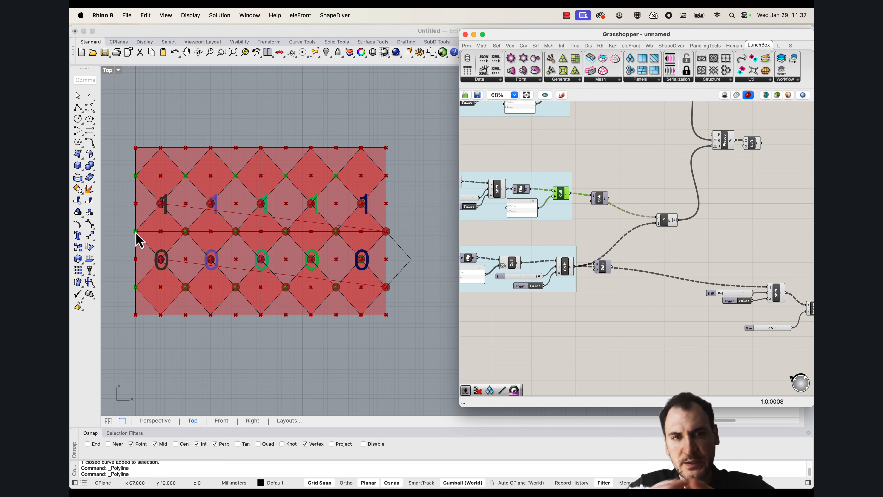
Duplicate the lower Shift List with its -1 shift slider and False toggle, placing the copy above the original
scroll(609, 232, right, 3)
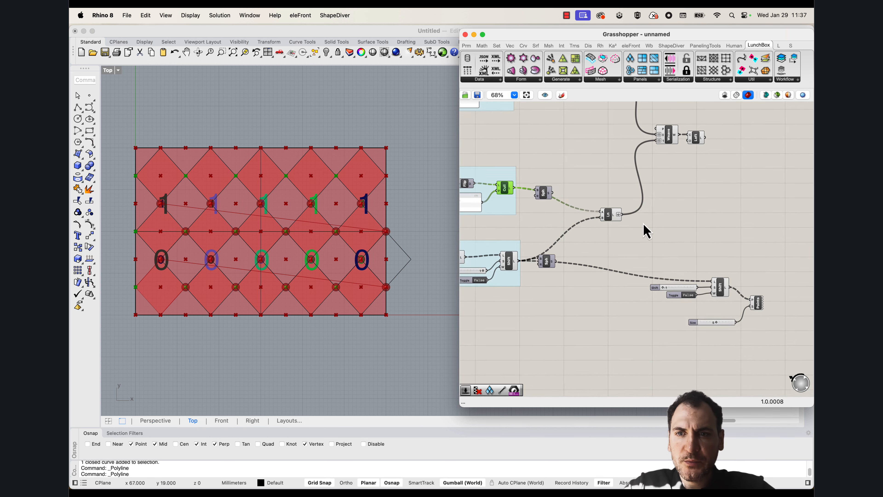
scroll(644, 232, right, 3)
drag(693, 347, 619, 297)
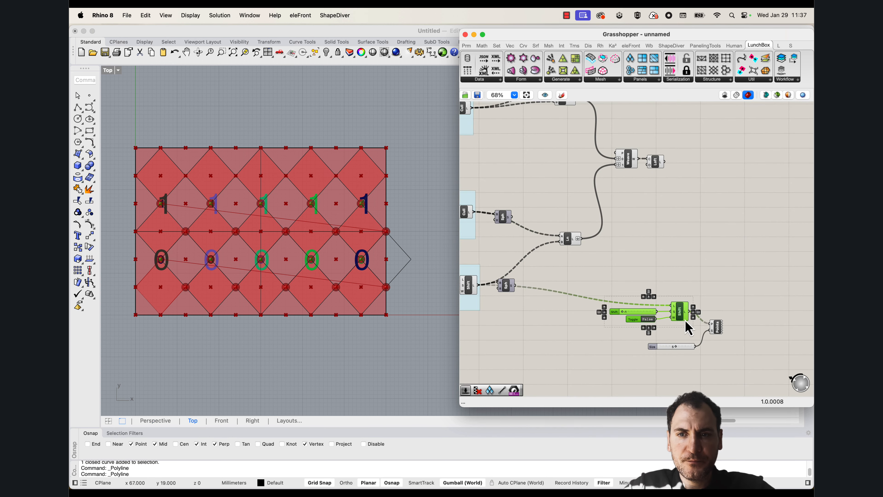
alt+drag(684, 317, 696, 251)
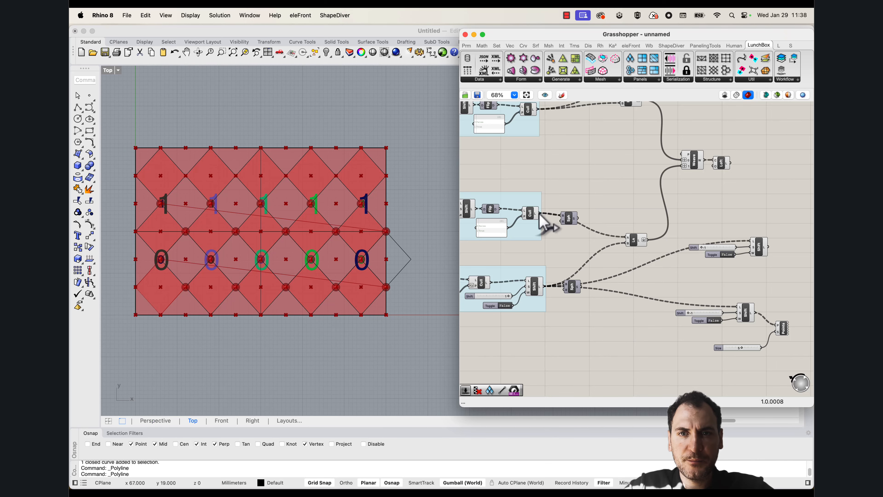
Set the upper Shift List copy's shift slider to 1 and check its shifted points in the Top view
click(758, 246)
scroll(756, 247, up, 5)
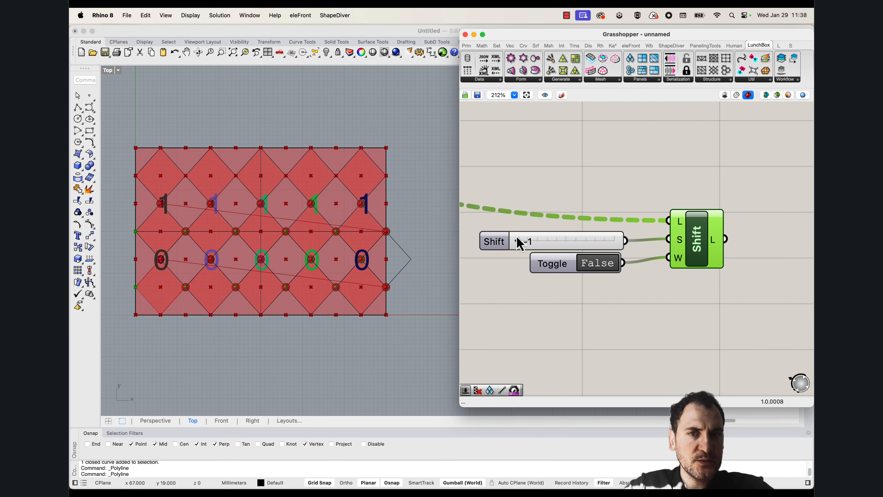
drag(518, 242, 616, 241)
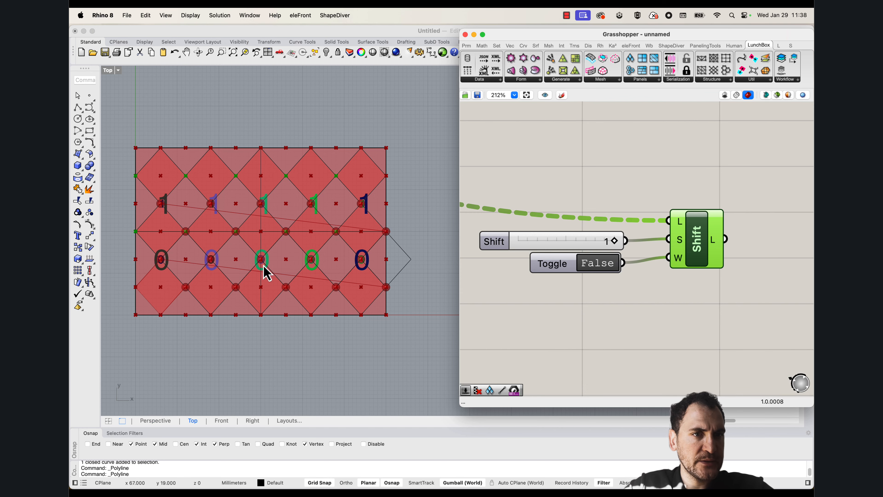
scroll(163, 240, up, 2)
scroll(168, 238, down, 2)
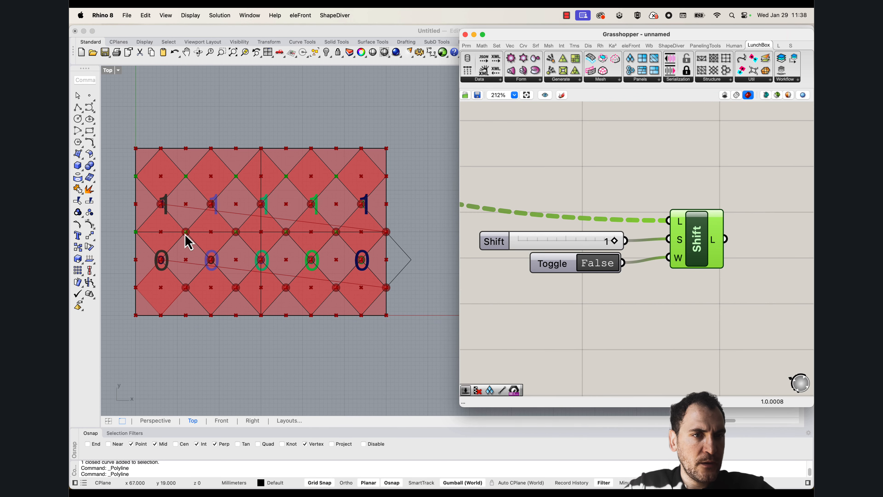
scroll(182, 251, up, 3)
scroll(180, 261, down, 2)
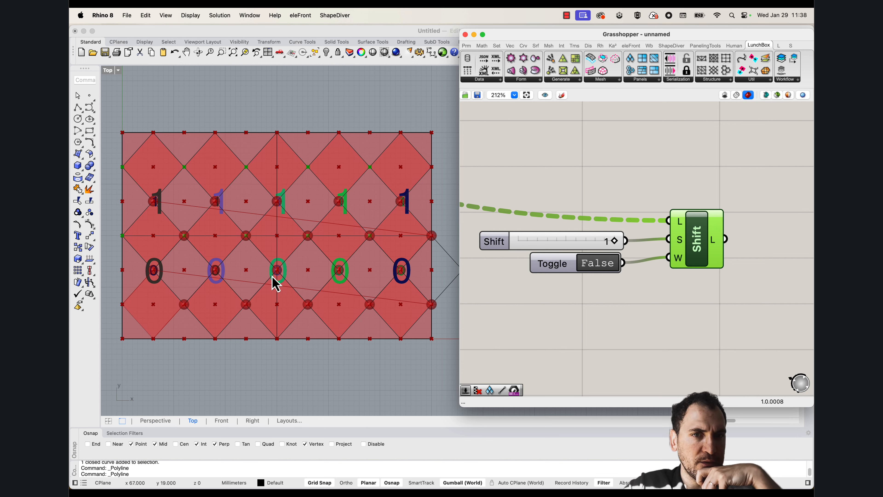
Move the Point List and its size slider beside the upper Shift List and connect that list's output to the points input
scroll(644, 215, down, 4)
right_drag(716, 241, 674, 245)
drag(668, 373, 556, 346)
drag(662, 340, 695, 232)
click(658, 216)
drag(642, 225, 685, 231)
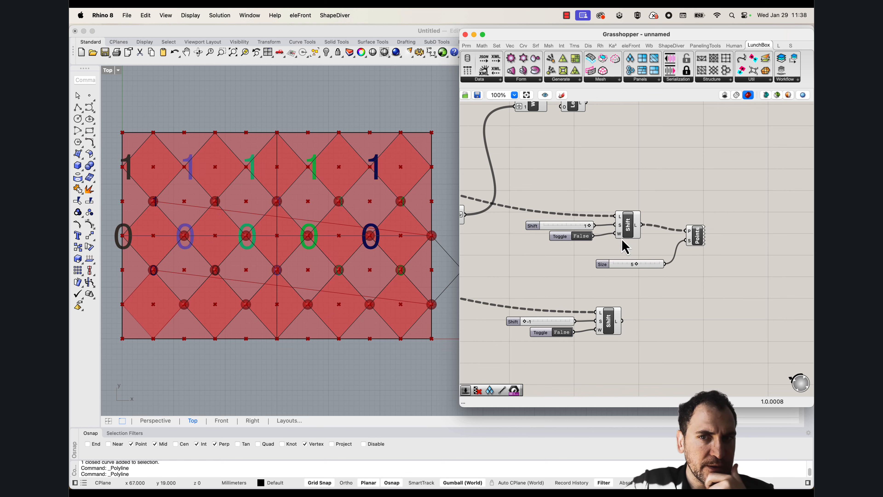
Add a Line component from the upper Shift List's points to the lower one's and check the lines in the Top view
double_click(664, 320)
text(line)
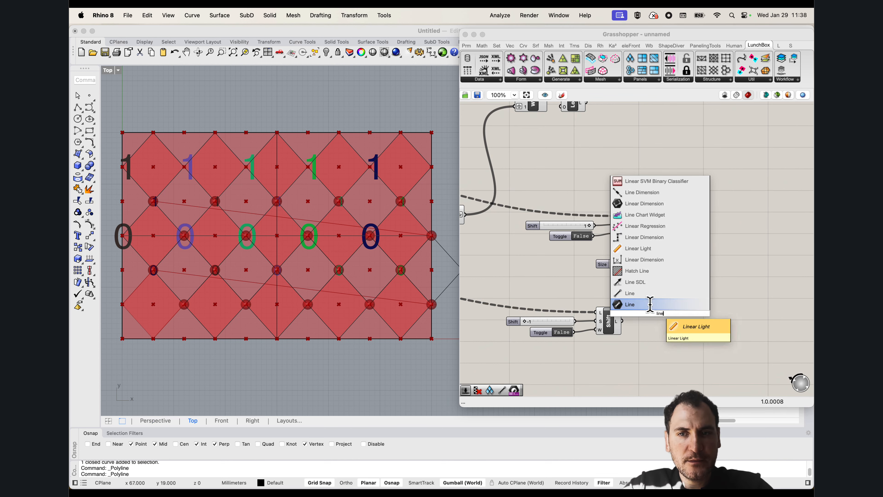
click(640, 294)
drag(642, 225, 682, 300)
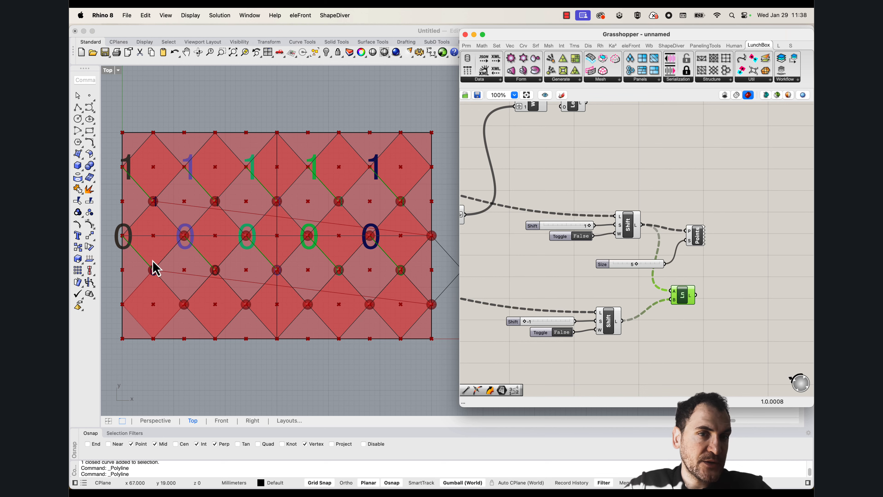
scroll(165, 264, up, 3)
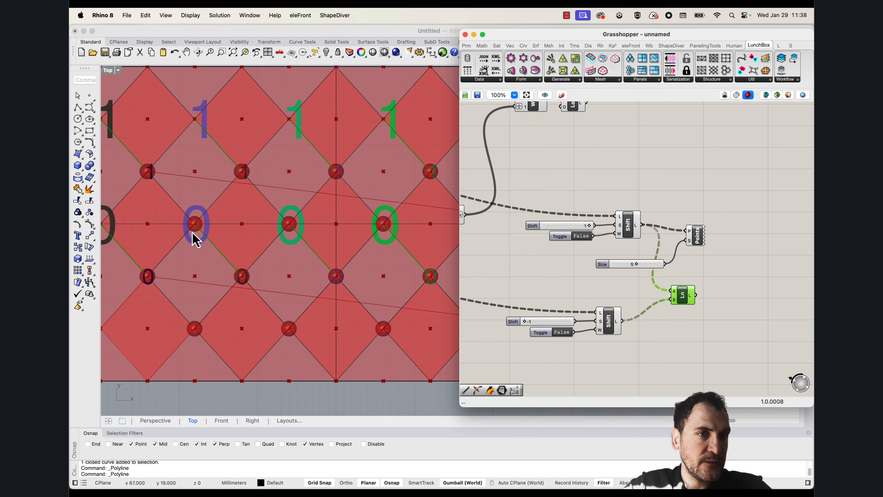
scroll(209, 264, left, 4)
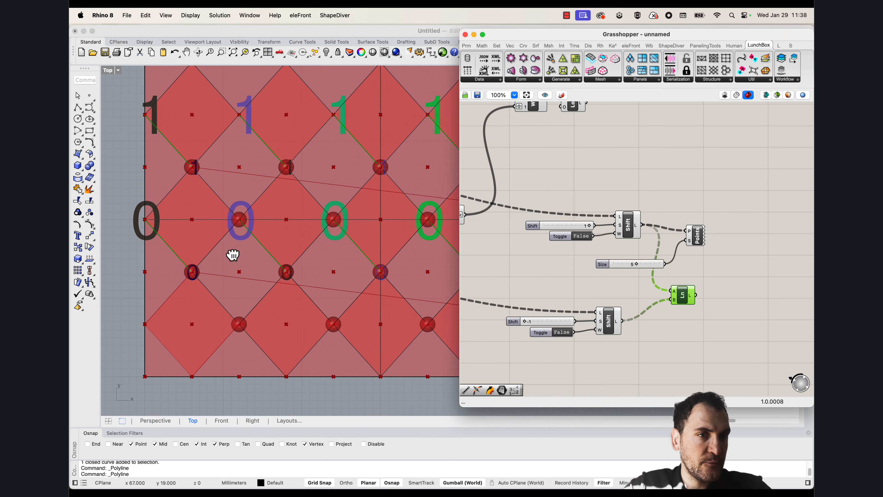
right_drag(257, 245, 224, 267)
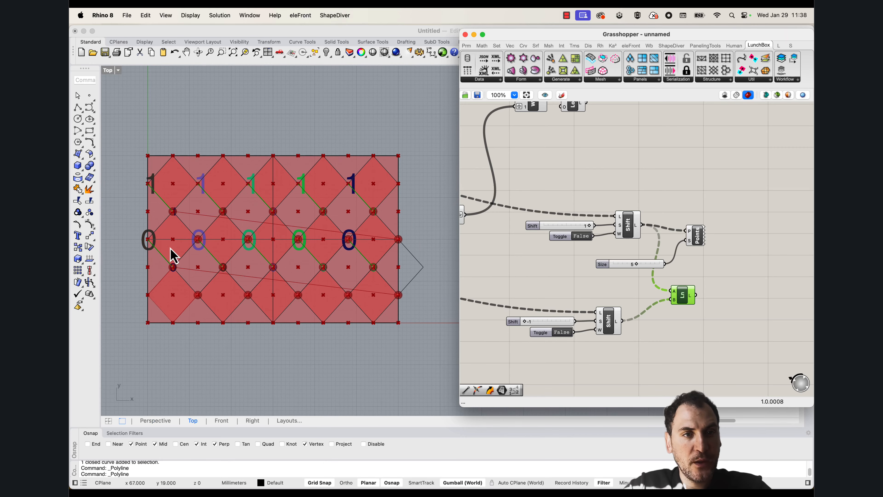
Copy a Flip Matrix from the upper part of the definition and feed it the output of the False-toggle Shift List with shift 1
right_drag(684, 228, 616, 267)
drag(614, 328, 618, 358)
scroll(616, 261, down, 3)
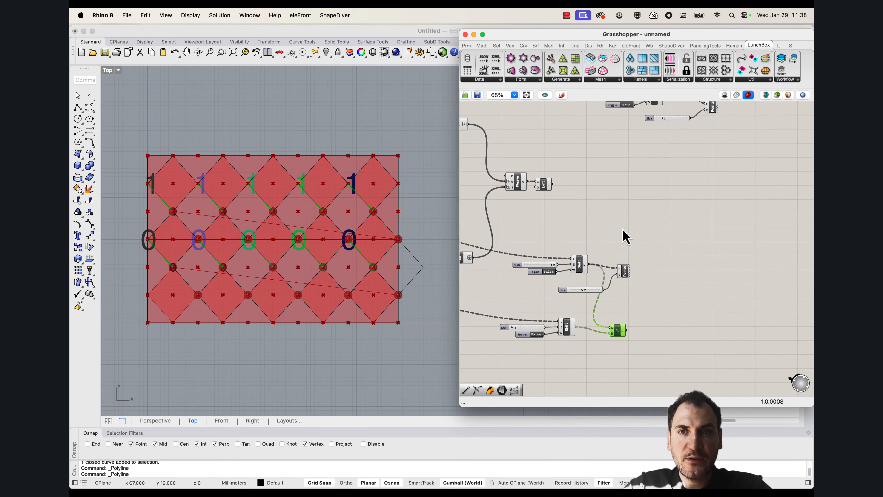
right_drag(622, 229, 605, 283)
click(596, 136)
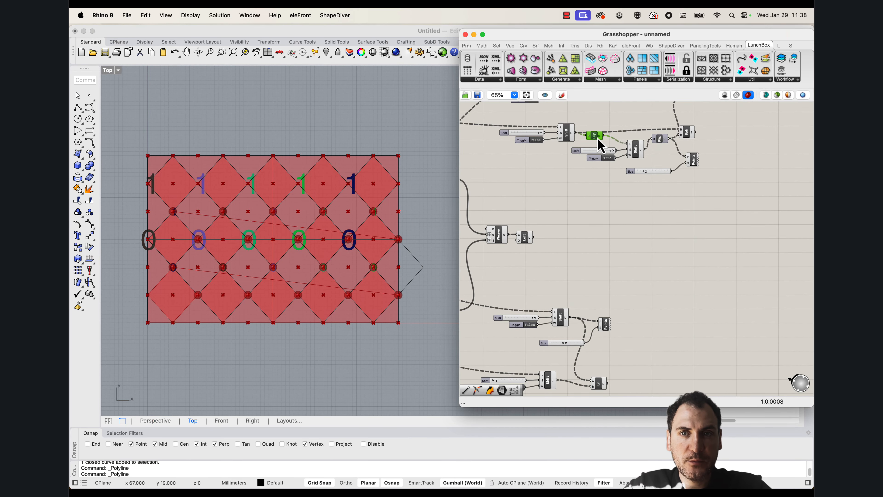
drag(599, 142, 581, 321)
scroll(582, 322, up, 2)
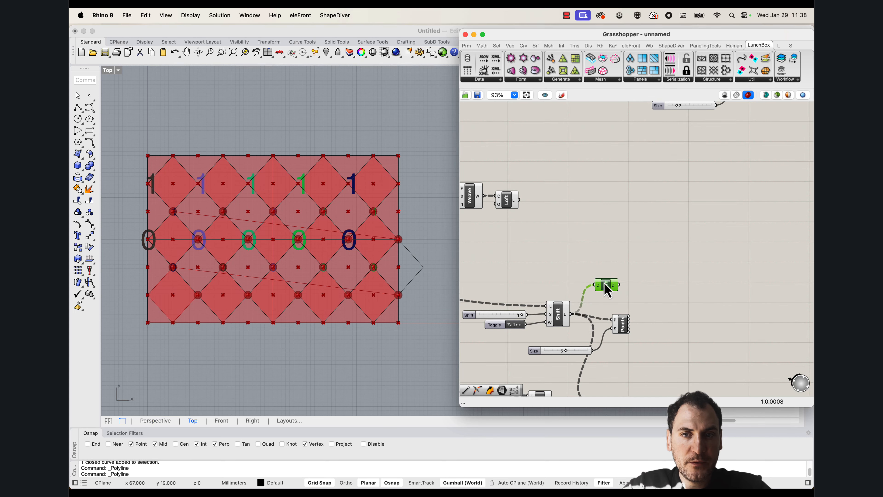
Connect the copied Flip Matrix's output to the Point List to number the flipped points
drag(618, 291, 650, 343)
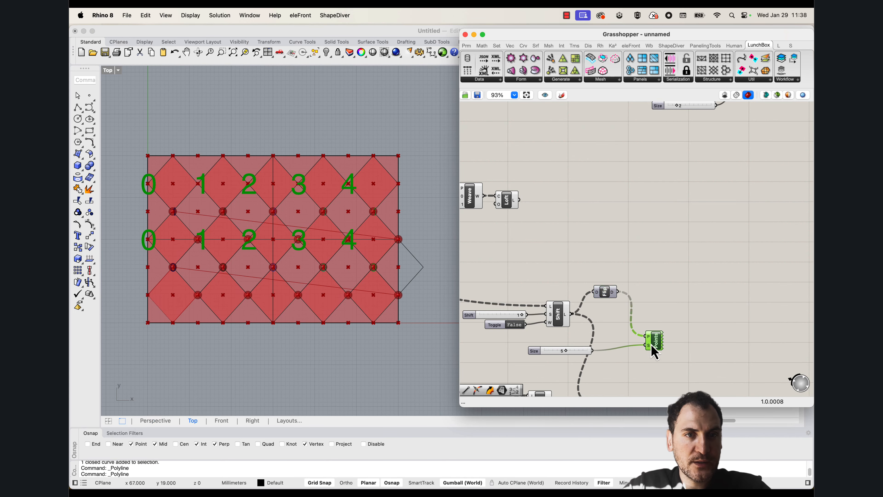
right_drag(650, 295, 646, 275)
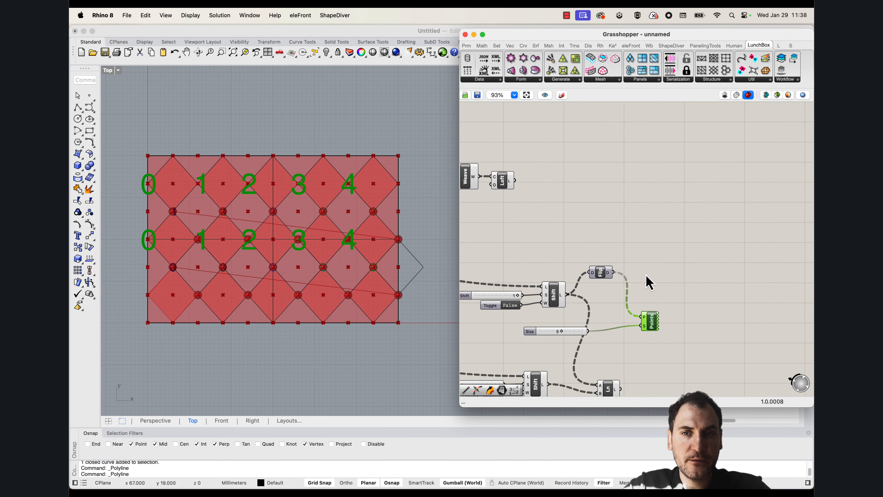
click(646, 275)
Copy the Shift List with its slider at 1 and True toggle, feed it the flipped points, and connect its output to the Point List
right_drag(650, 194, 638, 301)
drag(683, 184, 570, 155)
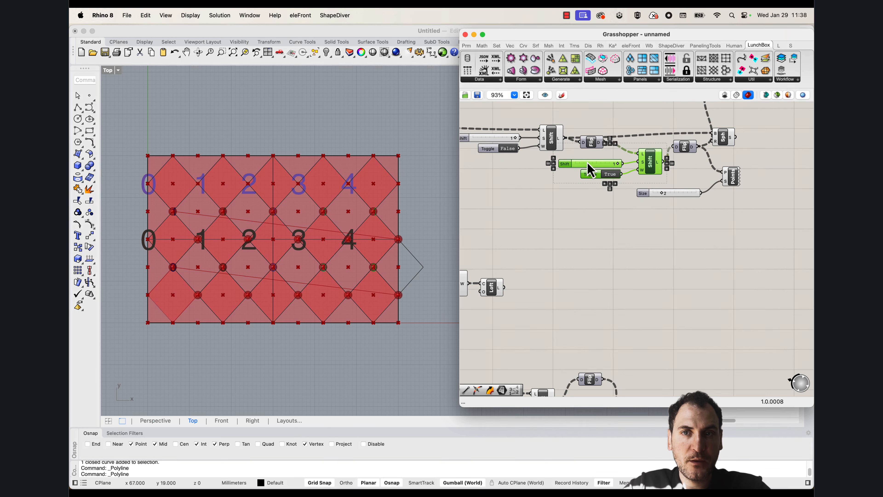
drag(647, 171, 649, 271)
drag(575, 272, 583, 267)
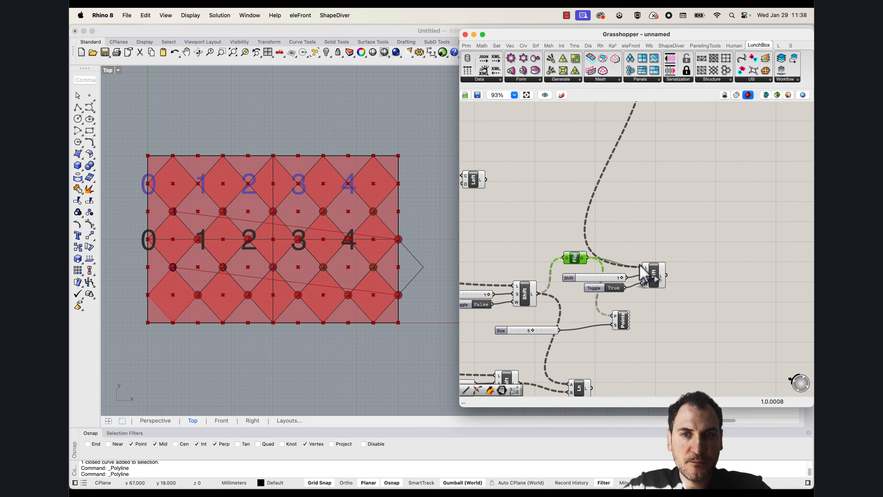
drag(641, 265, 649, 269)
scroll(668, 292, up, 4)
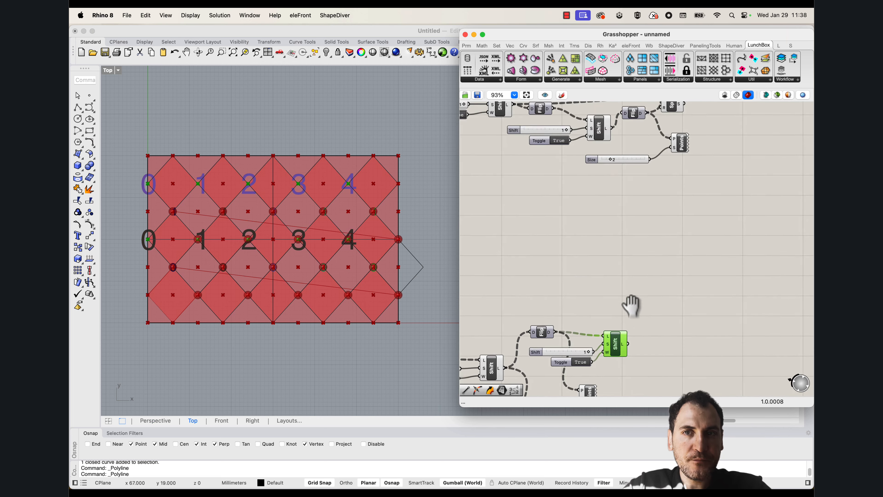
scroll(617, 305, down, 4)
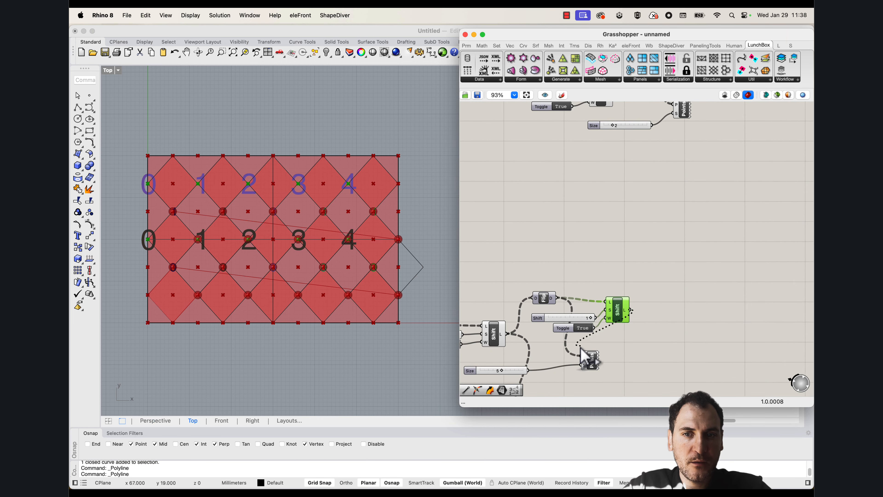
drag(580, 347, 670, 364)
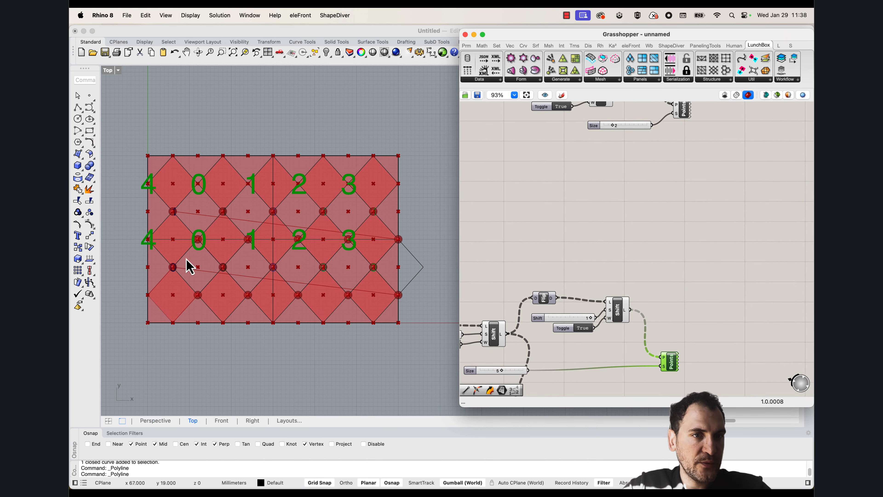
Copy a second Flip Matrix behind the True-toggle Shift List and connect that list's output to it
scroll(600, 282, down, 1)
right_drag(636, 119, 625, 147)
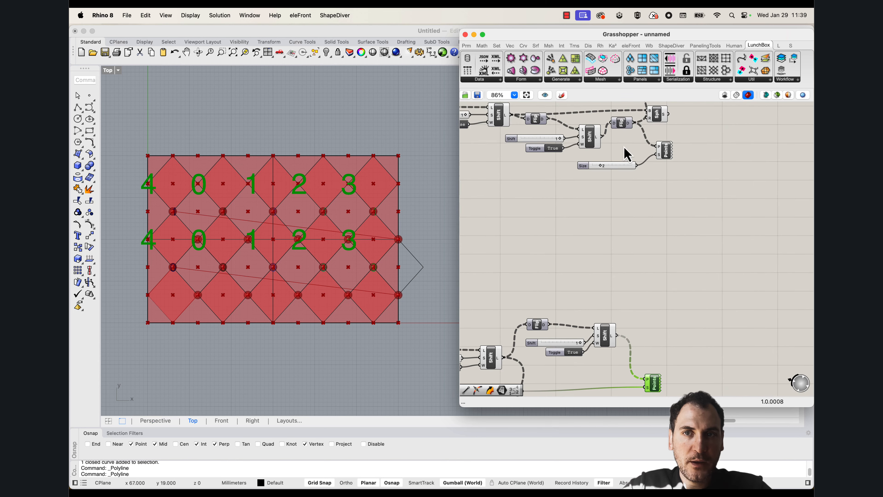
click(626, 126)
alt+drag(628, 128, 642, 334)
right_drag(649, 353, 657, 250)
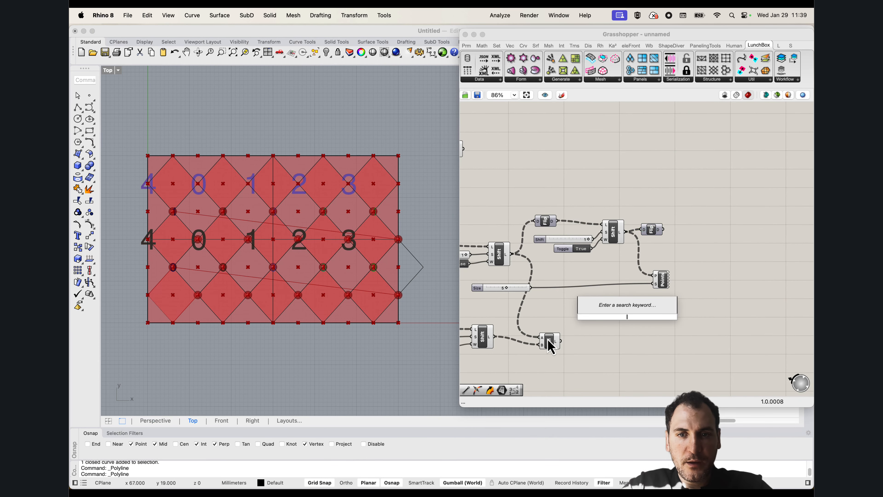
Move the Line component past the Point List and connect the second Flip Matrix's output to its start point input
drag(548, 340, 699, 316)
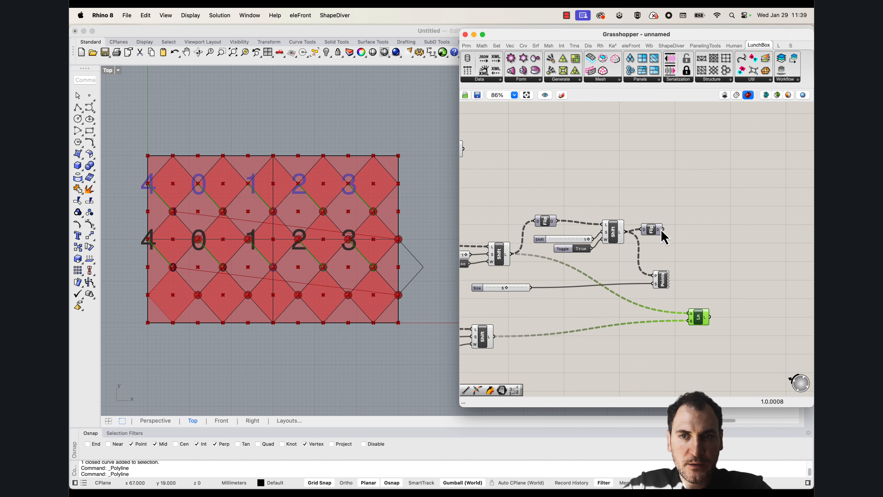
right_drag(551, 177, 610, 313)
scroll(597, 257, down, 1)
scroll(596, 253, down, 3)
right_drag(600, 267, 591, 228)
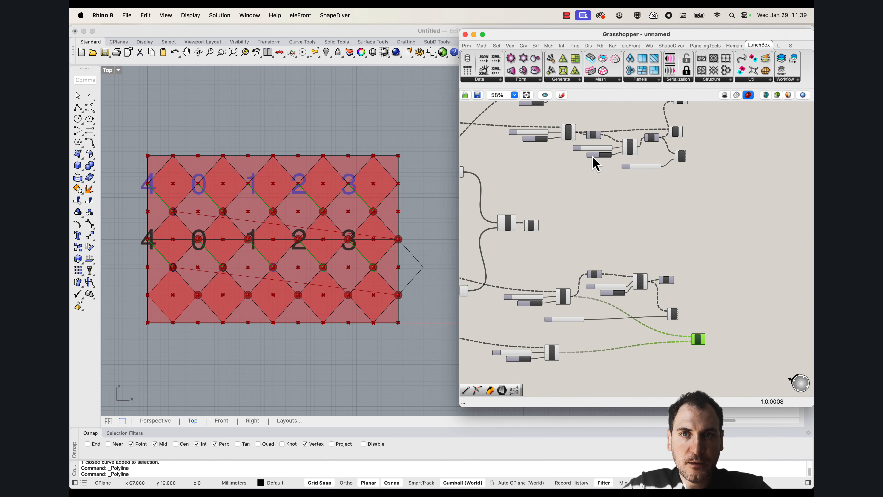
right_drag(587, 299, 587, 301)
scroll(566, 358, up, 3)
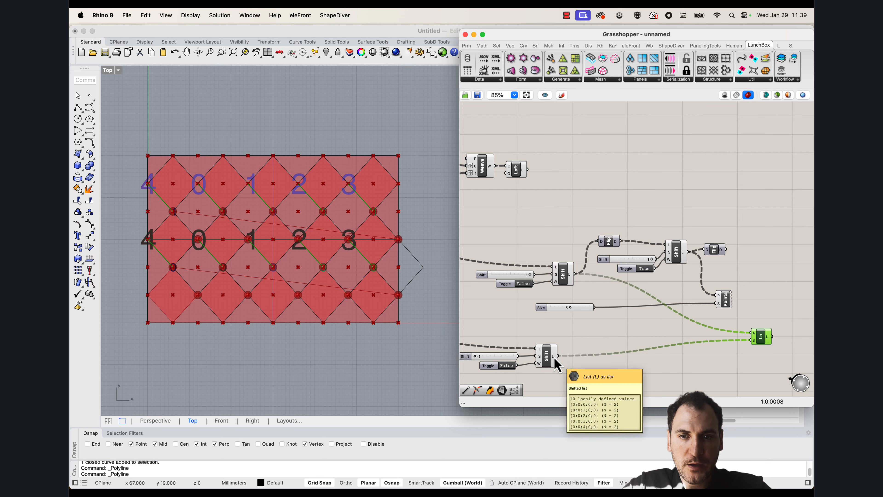
drag(744, 333, 765, 317)
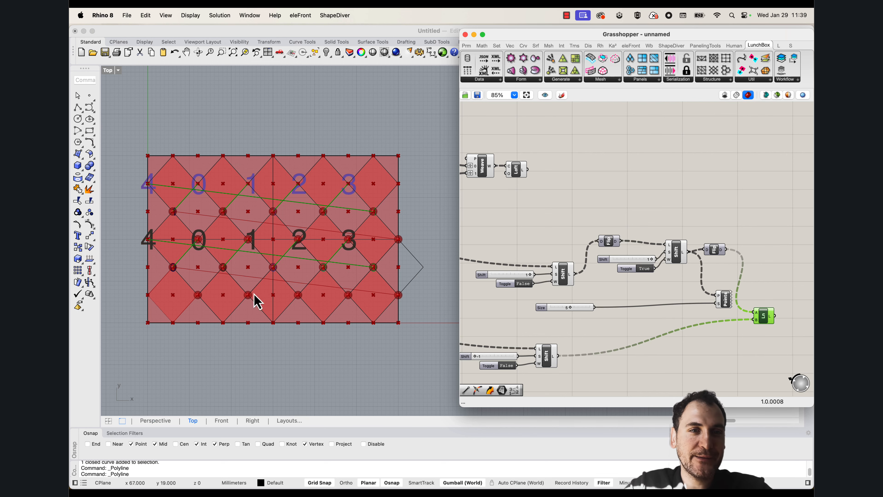
Examine in the Top view how the new lines connect the shifted points, including those at the panel's side edges
scroll(258, 301, down, 3)
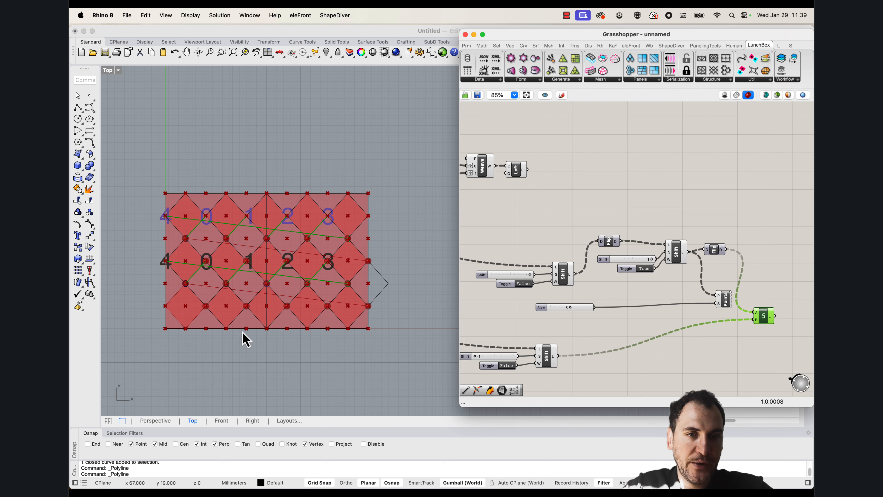
scroll(332, 305, up, 3)
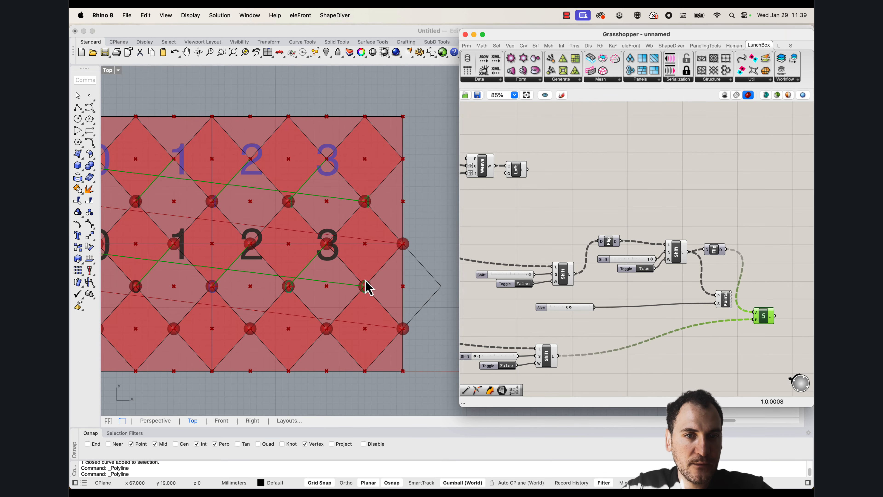
scroll(412, 265, down, 3)
scroll(401, 243, up, 5)
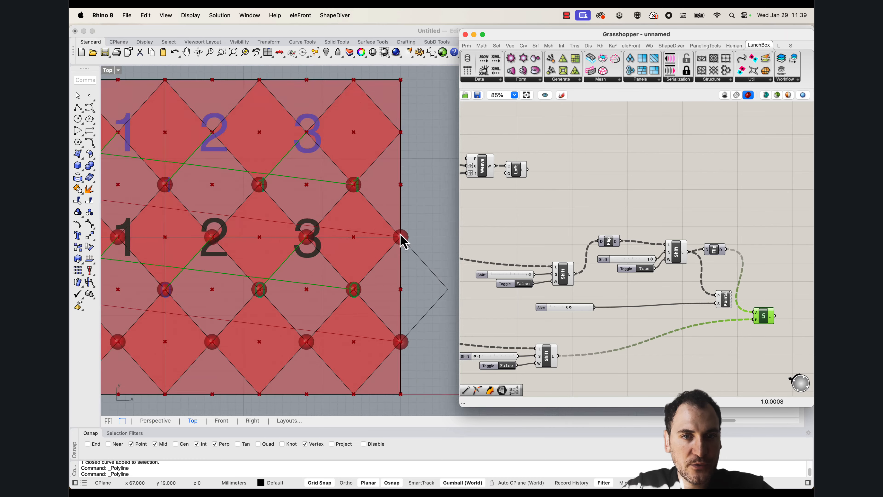
scroll(406, 240, down, 3)
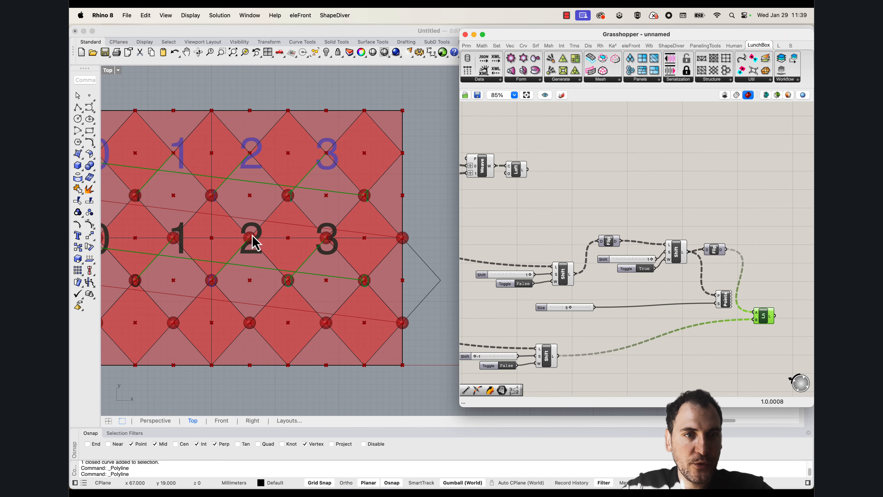
right_drag(114, 240, 182, 242)
scroll(139, 247, down, 2)
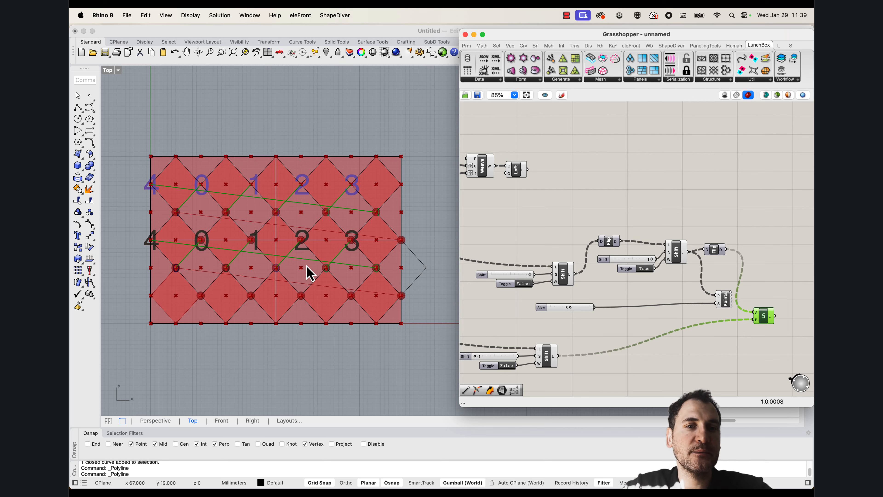
Move the Grasshopper window aside, maximize the Perspective viewport, and set its display mode to Wireframe
click(645, 215)
scroll(665, 216, down, 5)
right_drag(666, 225, 672, 269)
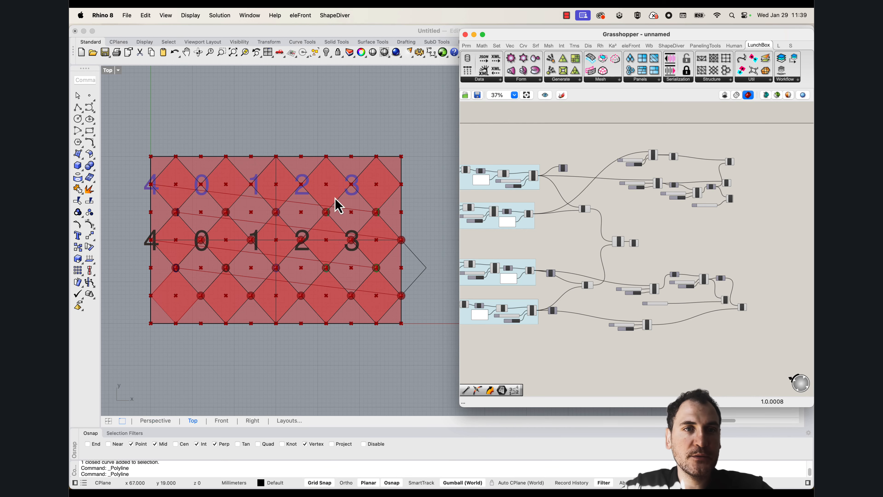
drag(509, 43, 556, 44)
double_click(103, 71)
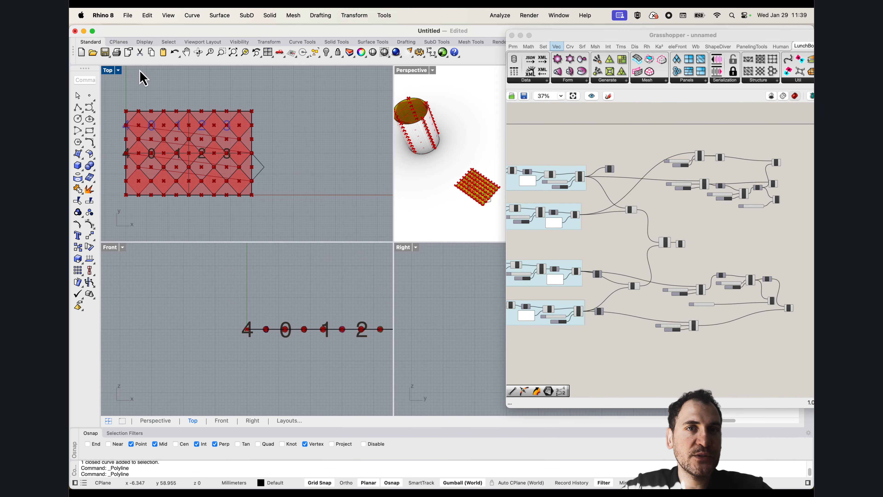
double_click(406, 71)
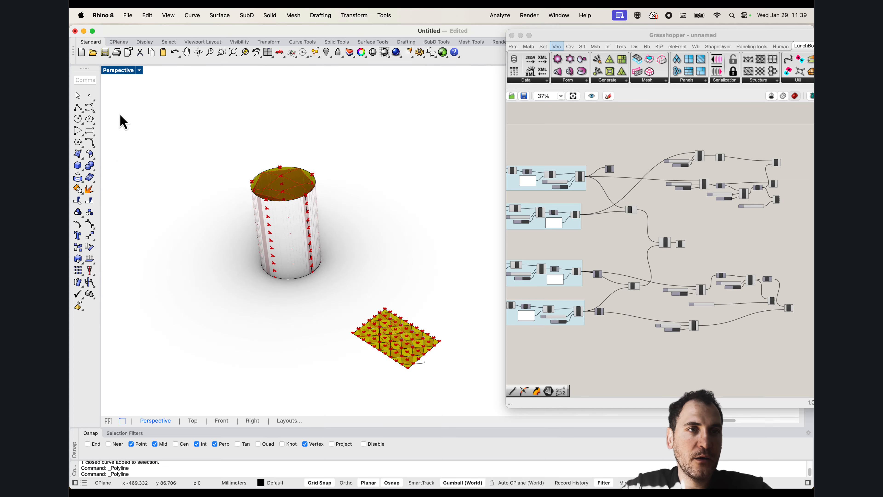
click(117, 71)
click(138, 100)
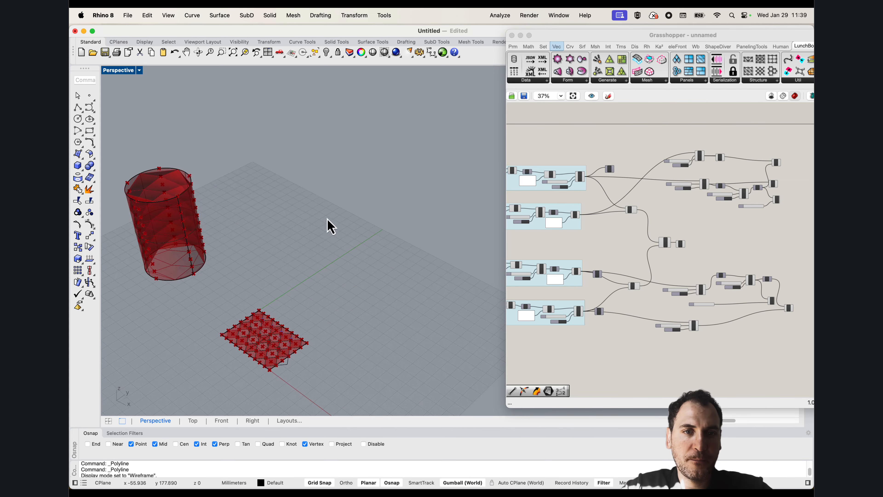
Show the hidden cylinder and set it as the single surface of the Surface parameter feeding Divide Surface
text(show)
key(Return)
scroll(320, 209, down, 6)
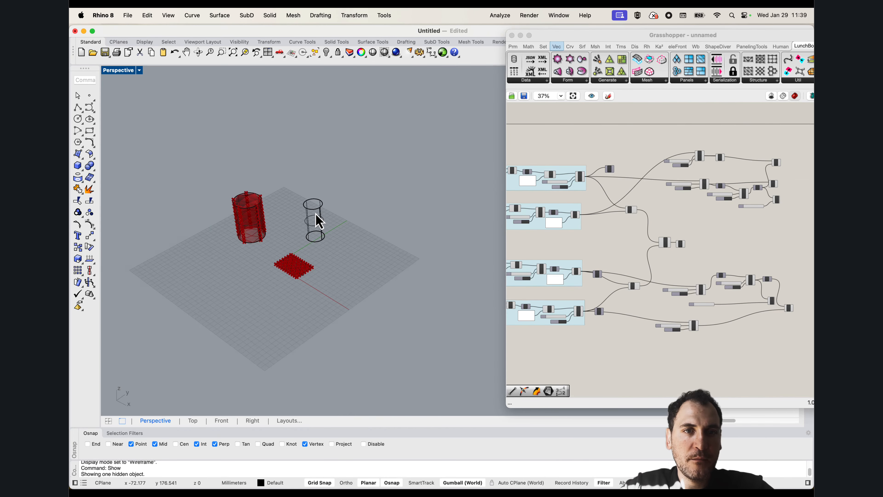
scroll(315, 212, up, 12)
scroll(639, 222, up, 6)
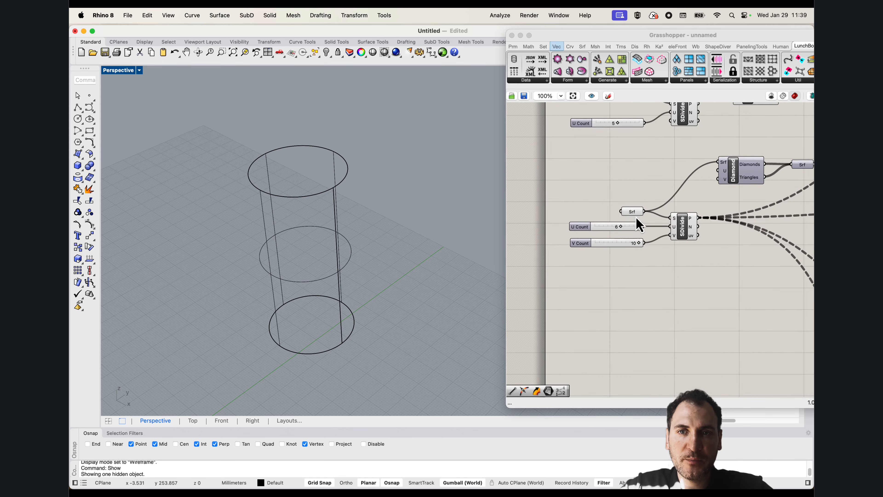
right_click(632, 212)
click(663, 330)
click(336, 247)
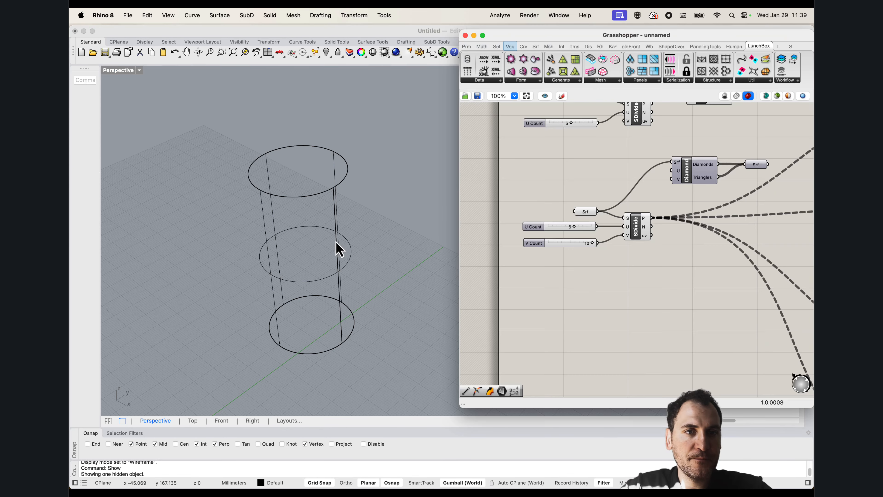
Hide the cylinder in the Perspective view so only the Grasshopper preview remains
click(267, 227)
key(super+h)
right_drag(266, 226, 364, 268)
click(608, 268)
Turn off the preview of the input Surface parameter and the Divide Surface component
click(585, 211)
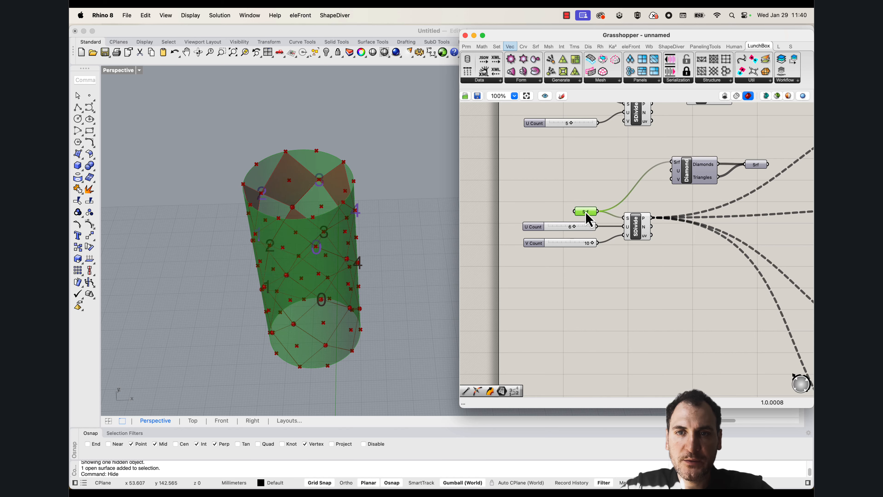
right_click(585, 212)
click(608, 229)
click(639, 228)
right_click(638, 228)
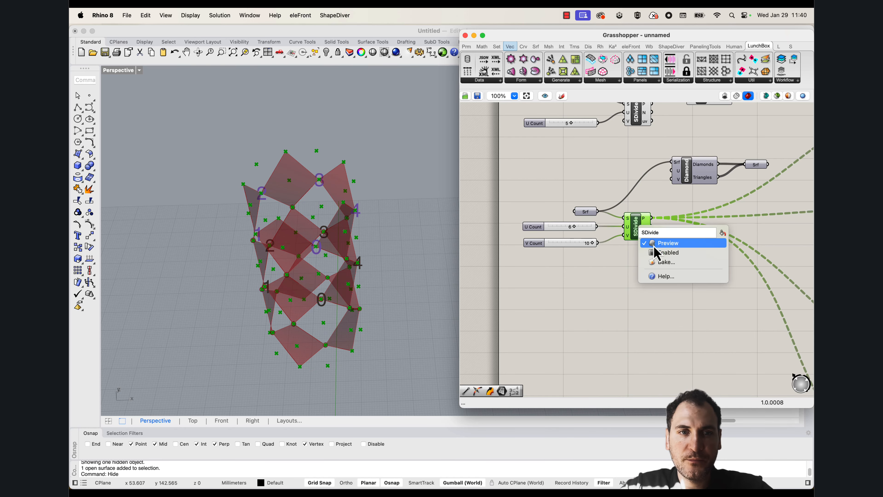
click(653, 244)
Examine the lines from the upper and lower Line components against the gaps between the cylinder's diamonds
right_drag(606, 296, 551, 268)
scroll(552, 268, down, 2)
right_drag(345, 303, 344, 313)
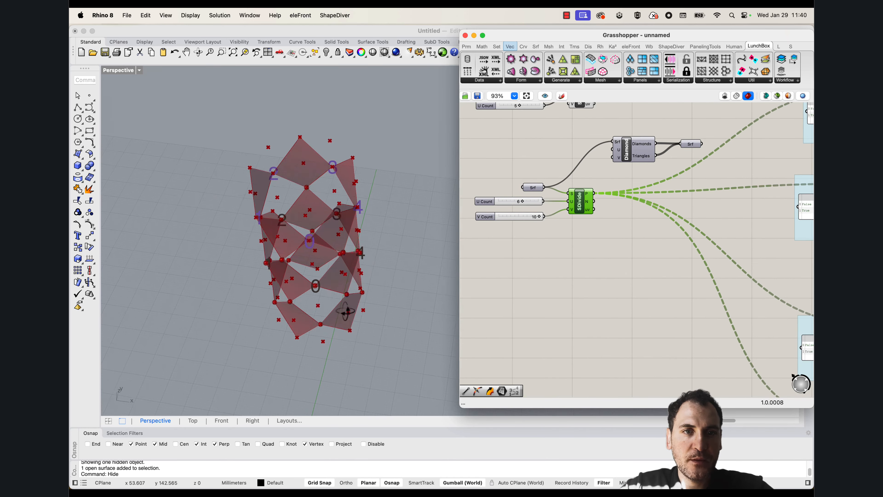
right_drag(645, 262, 565, 221)
scroll(565, 222, down, 7)
scroll(666, 241, up, 8)
drag(638, 289, 649, 263)
right_drag(331, 274, 287, 249)
scroll(391, 200, up, 5)
right_drag(393, 231, 336, 229)
scroll(358, 230, down, 4)
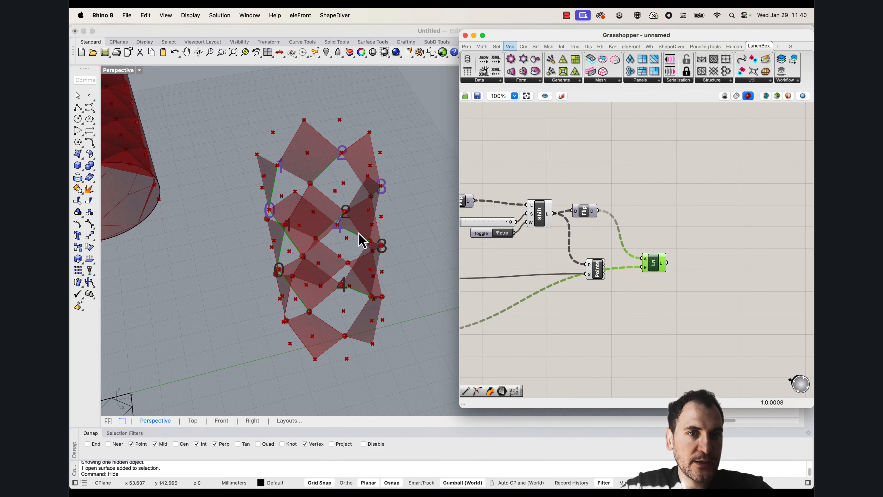
right_drag(646, 156, 638, 278)
scroll(626, 178, down, 4)
right_drag(631, 134, 634, 183)
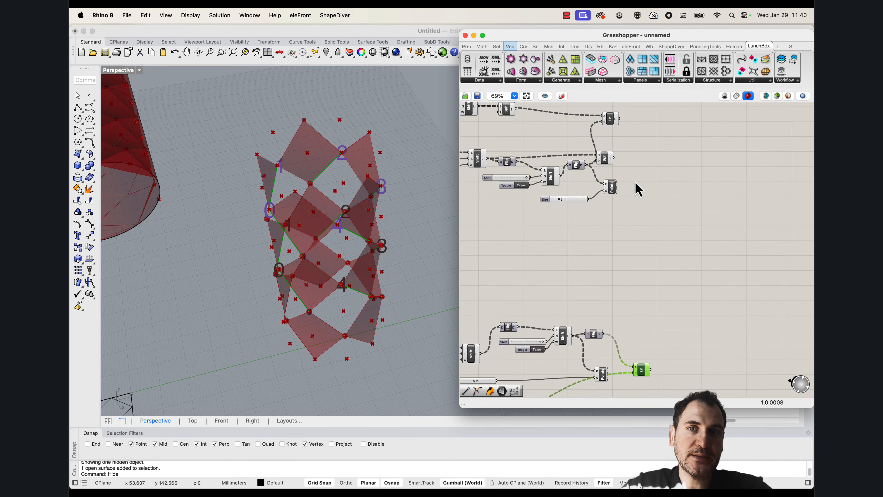
shift+click(612, 121)
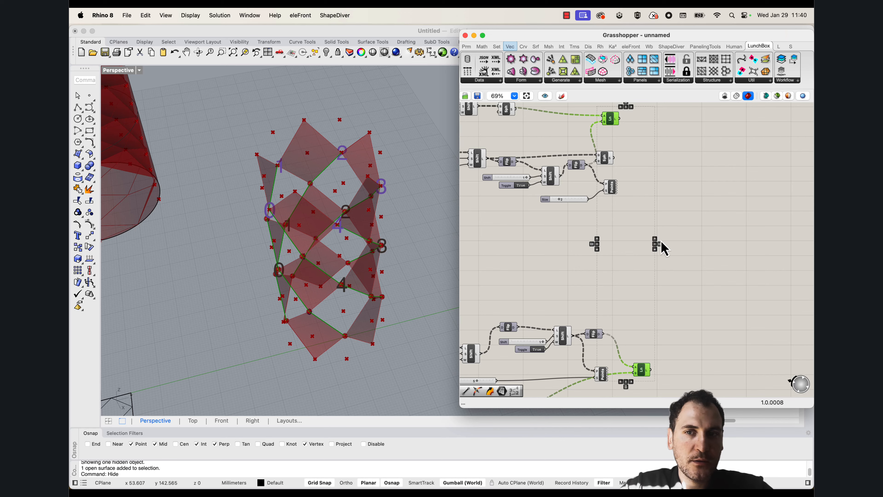
Copy the Weave and Loft pair and place the copy beyond the two Line components
right_drag(691, 240, 683, 233)
click(683, 233)
scroll(656, 210, down, 4)
right_drag(546, 219, 671, 236)
scroll(611, 250, up, 5)
drag(675, 296, 696, 251)
key(super+c)
key(super+v)
scroll(558, 259, down, 7)
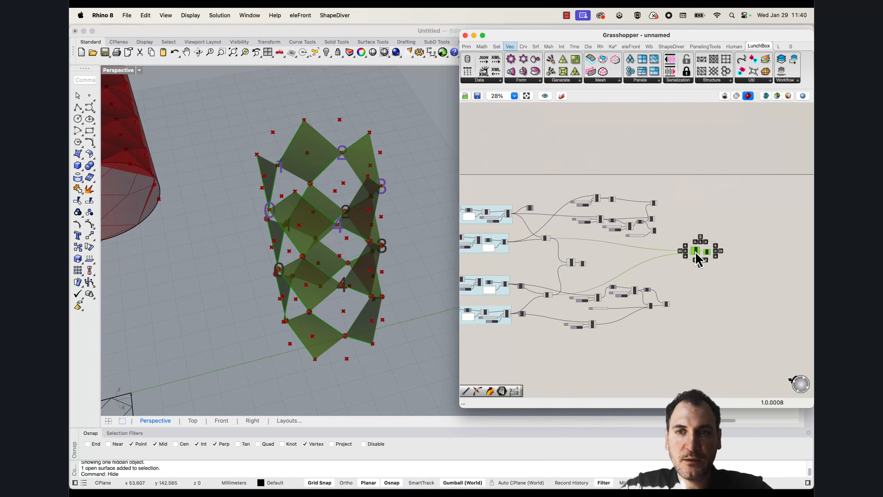
Move the upper and lower Line components closer to the copied Weave
scroll(665, 247, up, 6)
right_drag(654, 320, 643, 289)
drag(657, 354, 658, 324)
right_drag(661, 214, 605, 251)
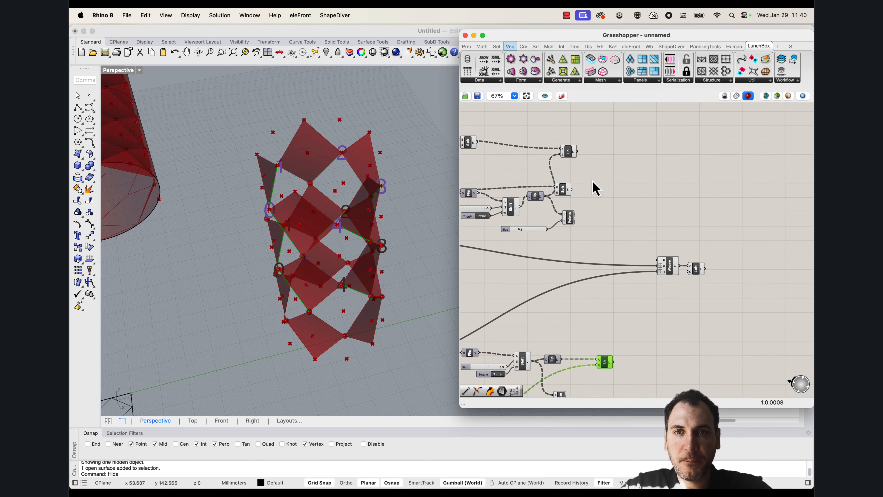
drag(570, 156, 615, 234)
Flatten the line outputs of both the upper and lower Line components
scroll(641, 269, up, 1)
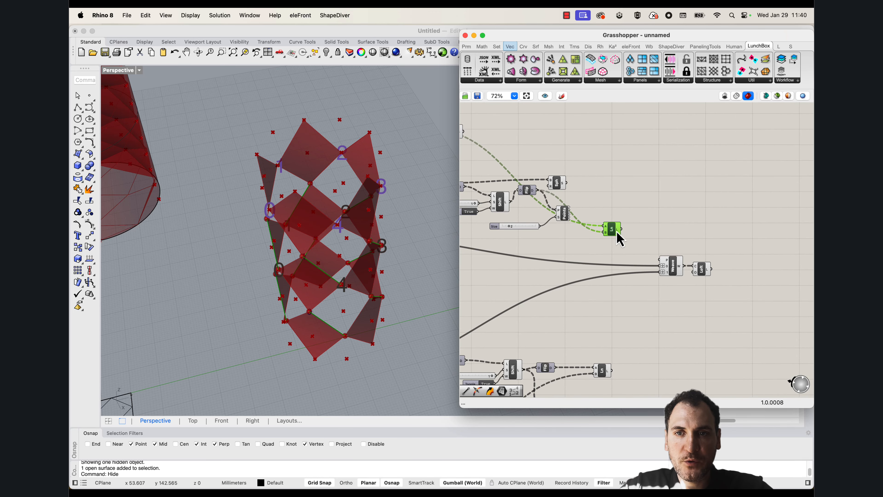
right_click(620, 233)
key(Escape)
right_click(620, 231)
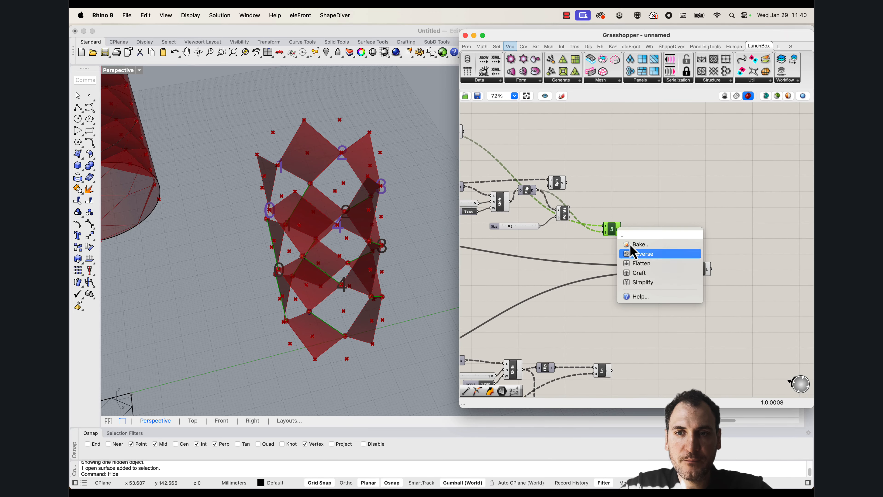
click(641, 264)
drag(605, 371, 612, 341)
right_click(615, 341)
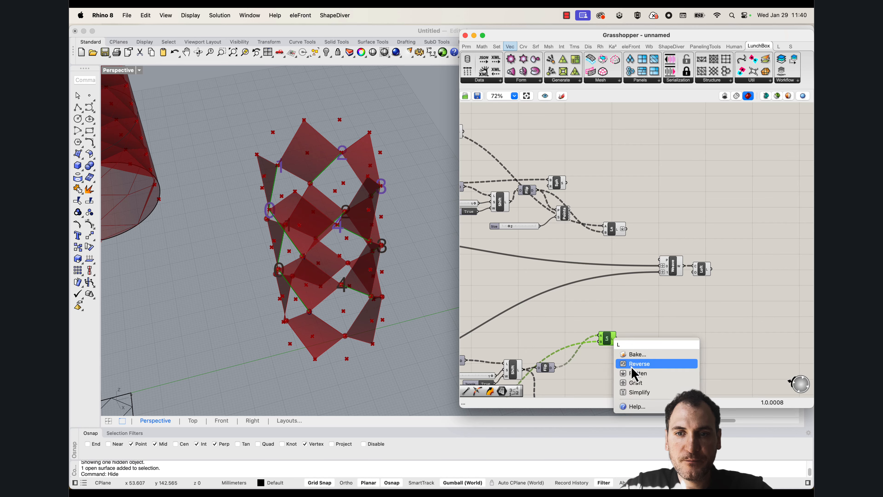
click(640, 373)
Connect the upper Line's output to the copied Weave's stream 0 and the lower Line's output to stream 1
drag(660, 275, 662, 272)
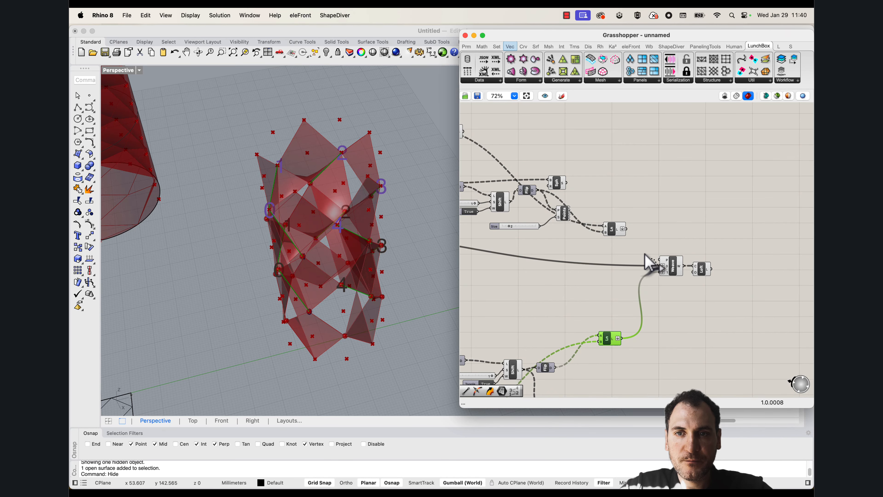
drag(626, 229, 661, 266)
click(665, 230)
drag(618, 348, 622, 338)
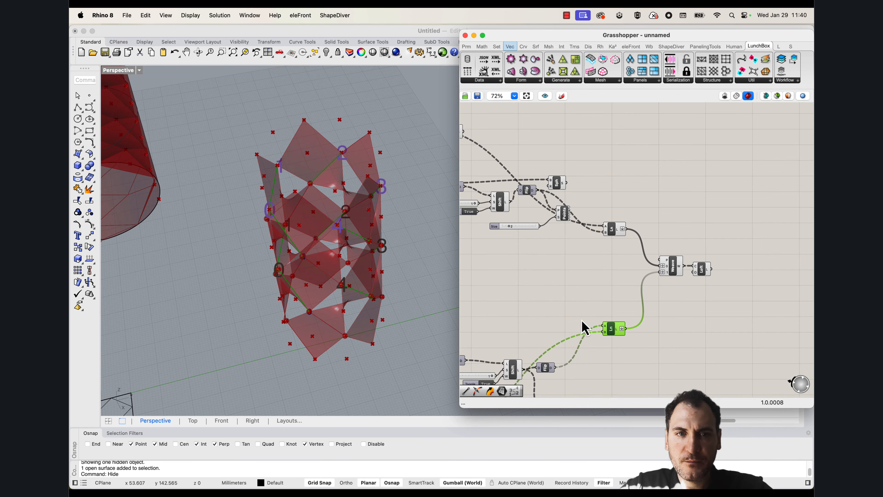
Examine the in-between lofts on the cylinder and trace the wiring of the lower Line branch
scroll(345, 257, up, 10)
right_drag(361, 246, 315, 256)
scroll(282, 247, down, 2)
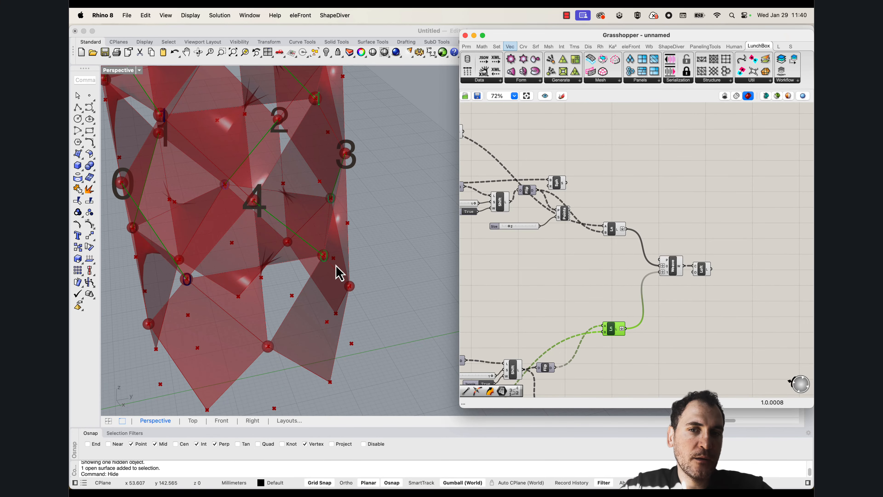
right_drag(567, 319, 631, 169)
right_drag(680, 189, 681, 249)
scroll(641, 277, down, 3)
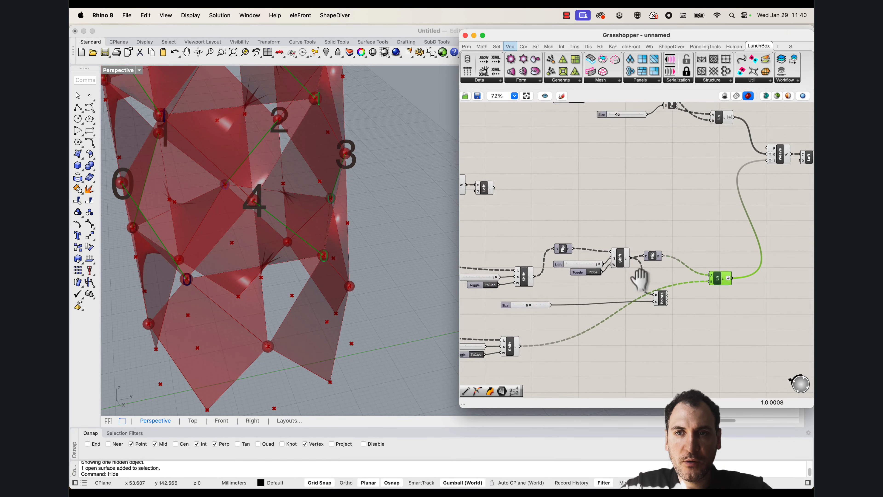
drag(710, 184, 710, 122)
right_drag(531, 165, 464, 154)
scroll(644, 278, up, 3)
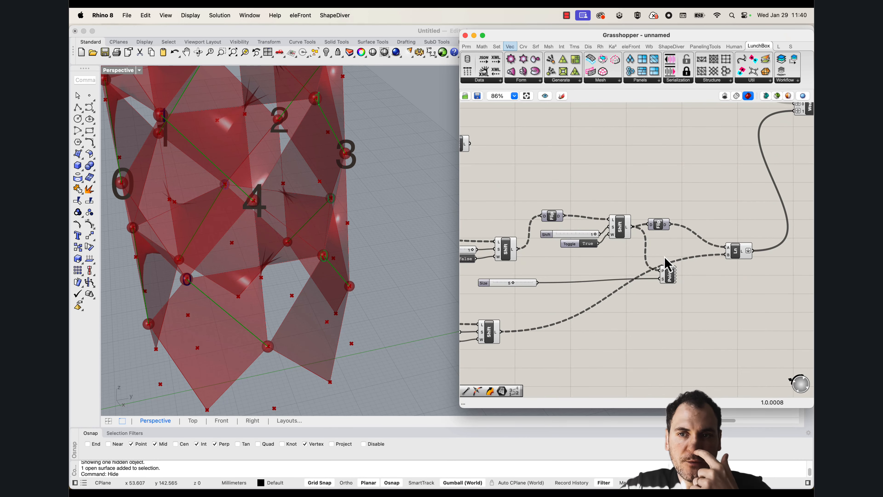
Swap the lower Line's inputs, feeding the Shift List into its start point and the Flip Matrix into its end point
drag(519, 329, 727, 247)
drag(676, 231, 670, 225)
scroll(339, 245, down, 7)
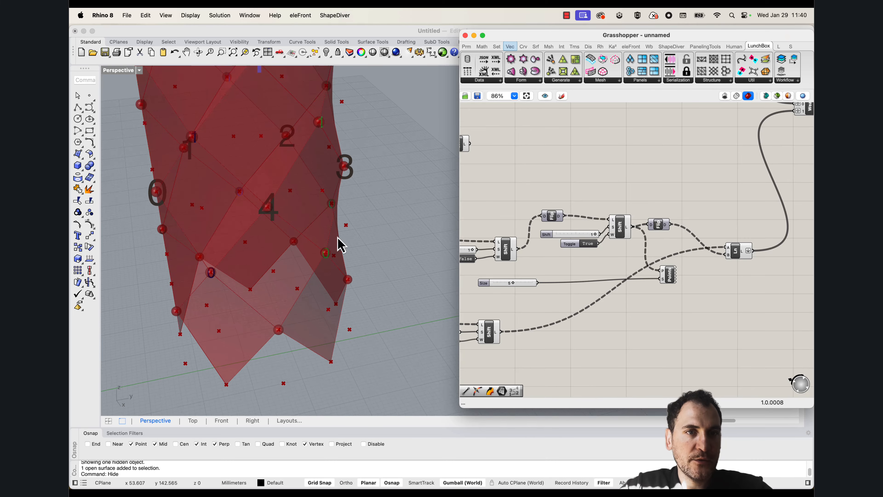
Examine the in-between diamonds by highlighting the copied Weave and Loft, and compare them with the neighbouring cylinder's panels
mouse_move(340, 243)
right_down()
mouse_move(399, 219)
mouse_move(349, 274)
mouse_move(371, 312)
mouse_move(345, 286)
mouse_move(339, 262)
mouse_move(355, 236)
mouse_move(340, 232)
mouse_move(345, 257)
mouse_move(351, 243)
right_up()
scroll(692, 237, down, 4)
scroll(714, 201, up, 3)
drag(718, 242, 638, 193)
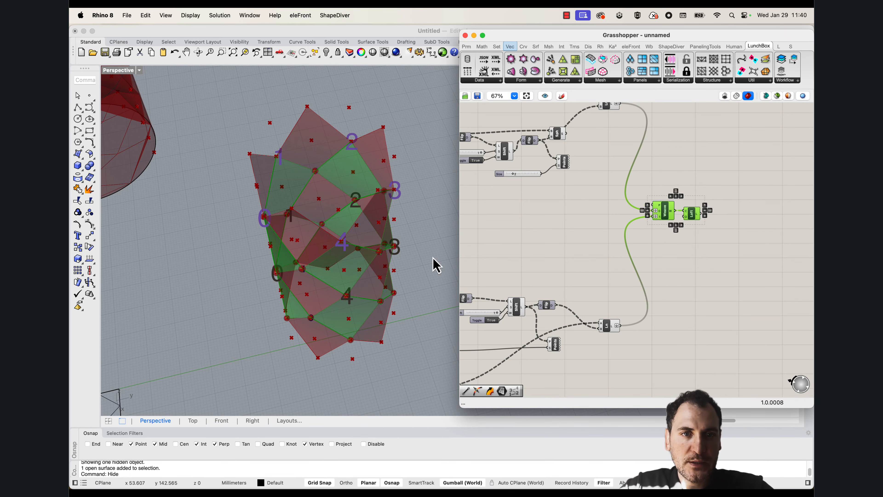
right_drag(365, 284, 332, 272)
scroll(370, 235, down, 4)
scroll(288, 231, down, 4)
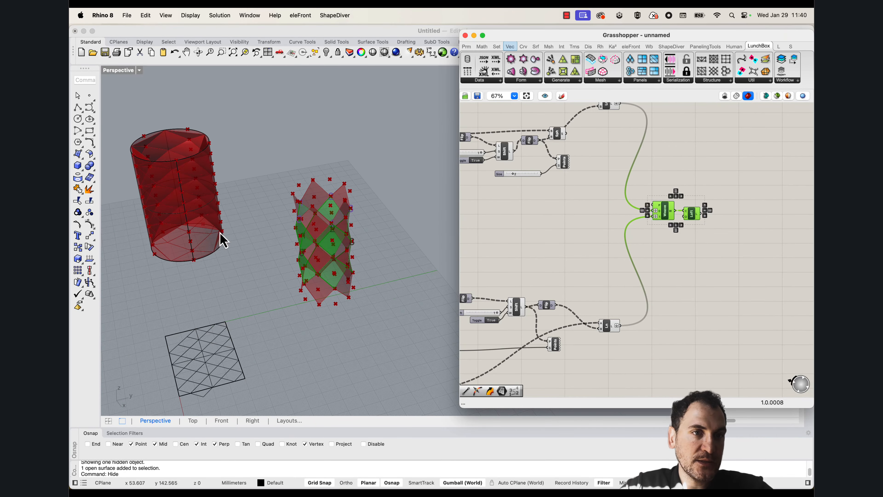
scroll(220, 232, up, 4)
right_drag(216, 240, 262, 268)
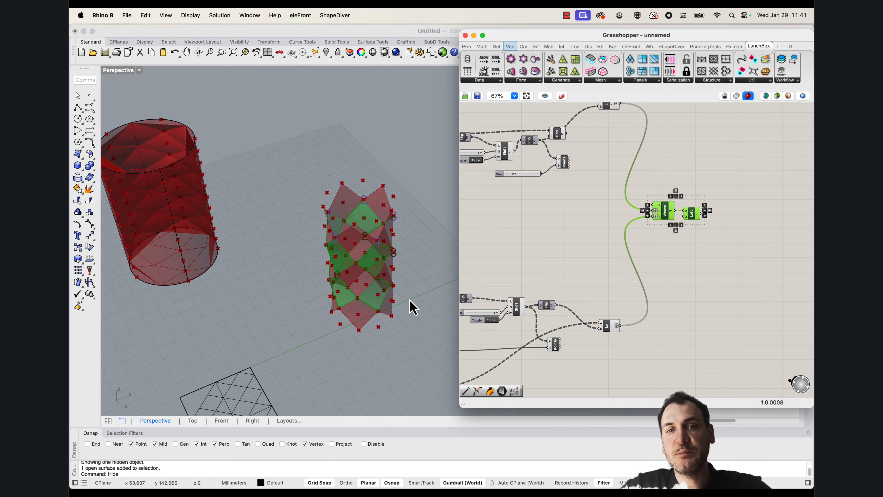
scroll(412, 307, up, 5)
Show the base cylinder temporarily to compare its seam and surface with the diamond panels, and hide it again
click(377, 246)
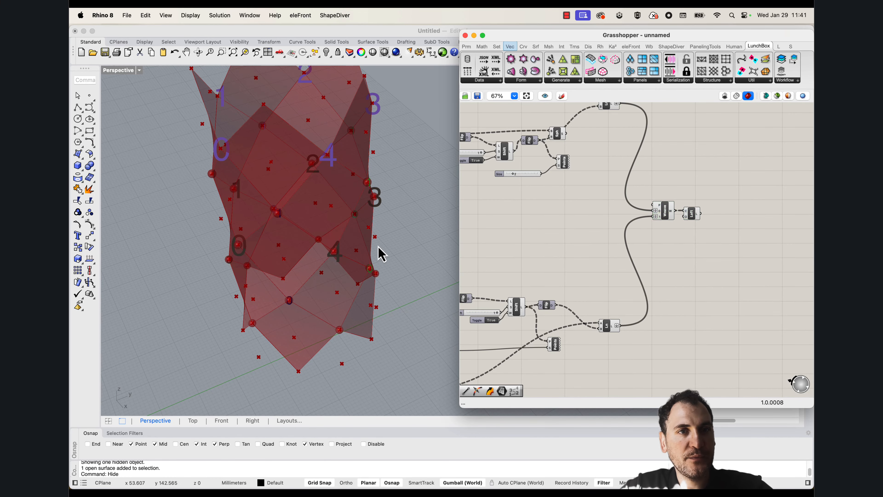
text(Show)
key(Return)
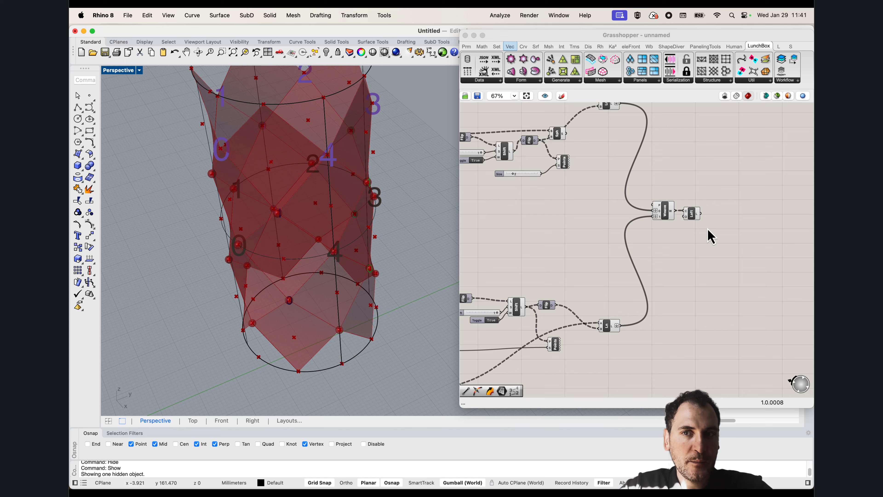
drag(710, 237, 646, 195)
scroll(354, 282, up, 5)
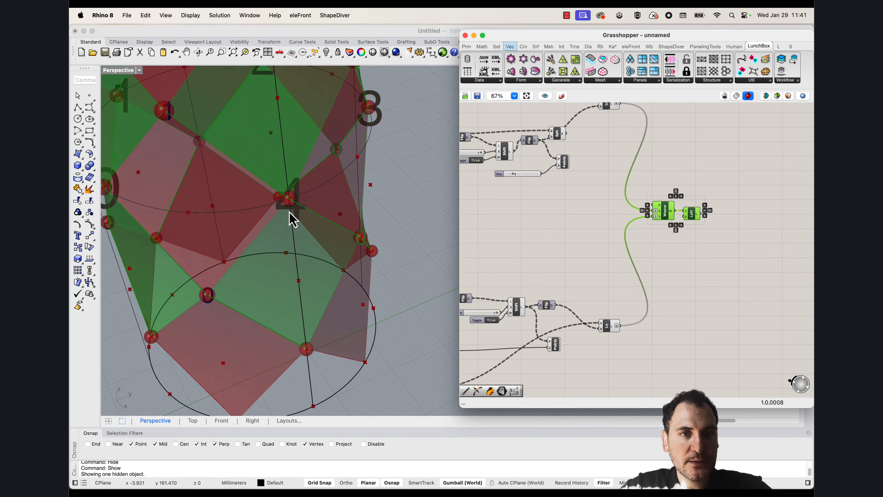
scroll(347, 248, down, 5)
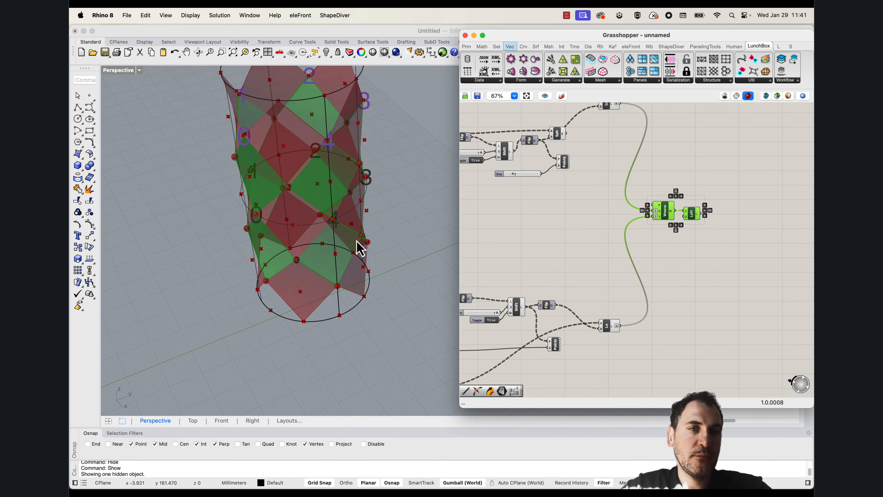
click(245, 248)
key(super+h)
scroll(306, 296, down, 3)
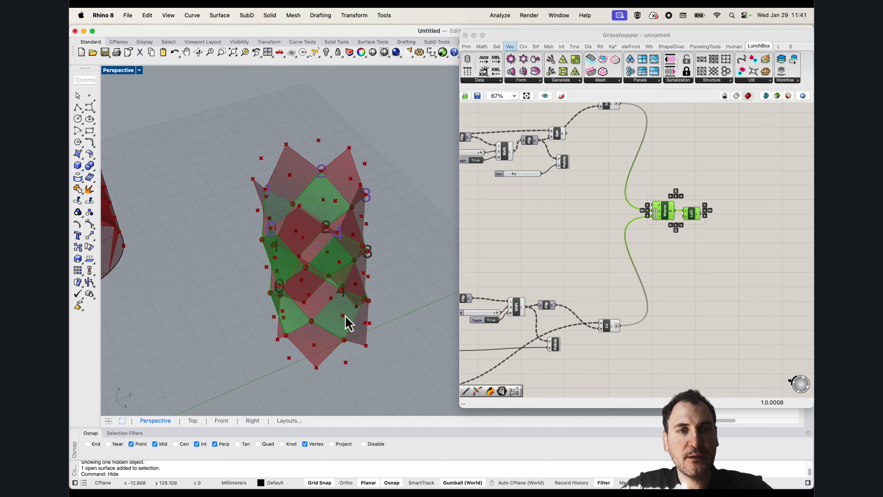
Add a Surface parameter after the copied Loft and connect that Loft's output to it
click(741, 248)
right_drag(671, 237, 706, 234)
scroll(720, 243, down, 1)
double_click(740, 246)
text(srf)
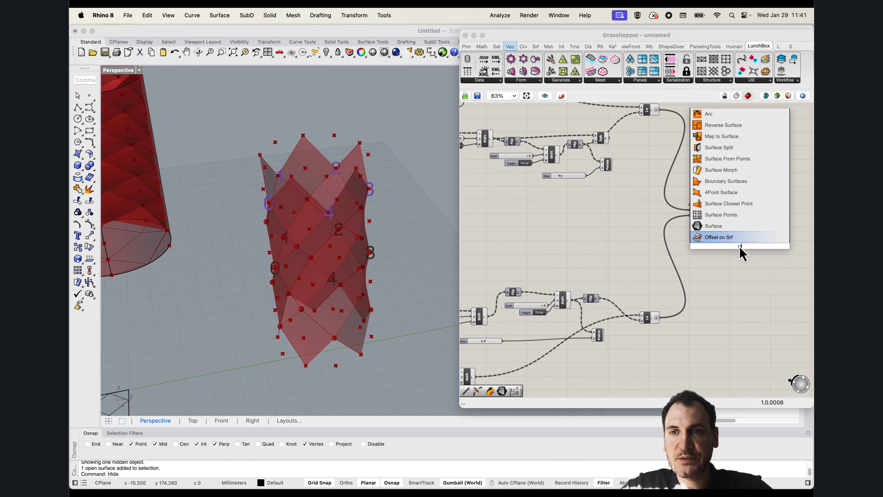
key(Return)
scroll(733, 216, up, 3)
drag(735, 213, 733, 259)
scroll(732, 256, down, 6)
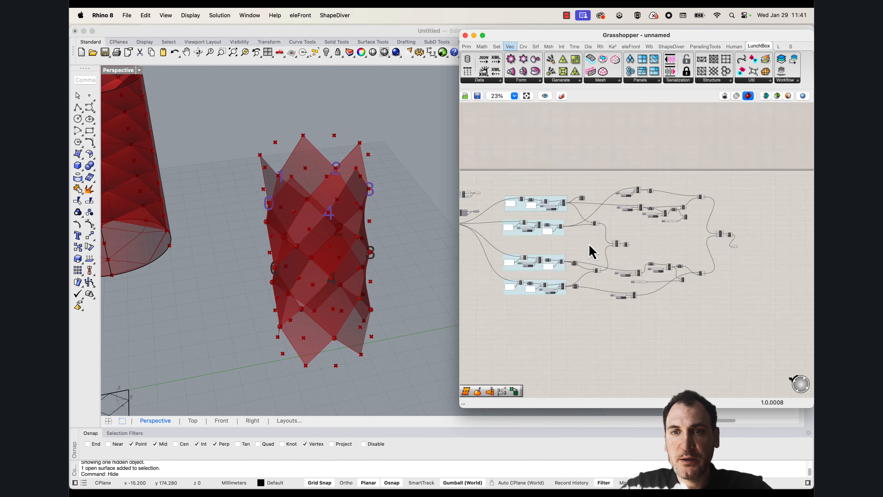
Connect the original Loft's output to the same Surface parameter as an additional source
right_drag(591, 245, 606, 247)
scroll(644, 250, up, 6)
shift+drag(636, 247, 734, 230)
scroll(658, 259, down, 6)
scroll(748, 251, up, 5)
Bake the combined Surface parameter and move the baked panels away from the preview geometry
right_click(734, 229)
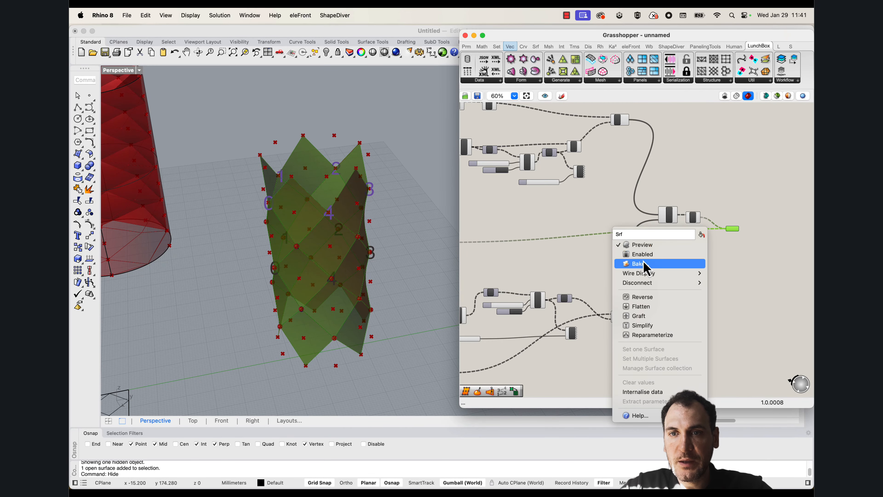
click(670, 399)
scroll(360, 273, down, 5)
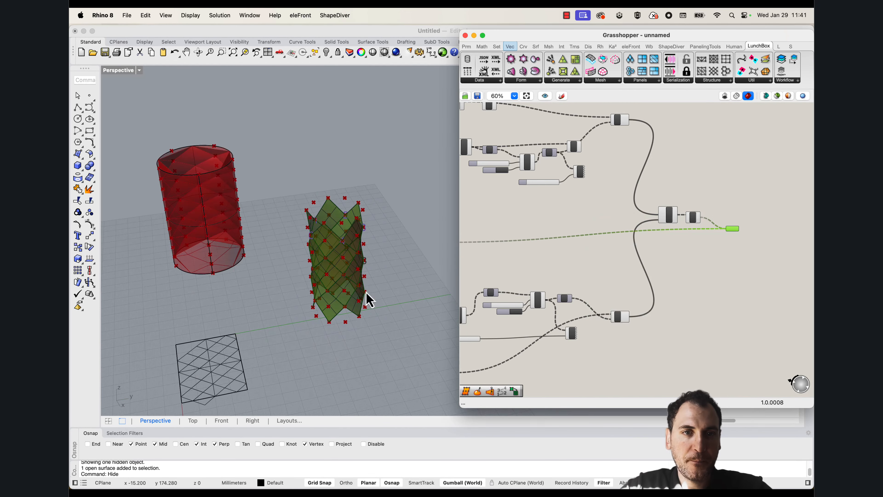
click(364, 290)
scroll(348, 236, down, 4)
drag(358, 247, 403, 230)
Zoom to the baked panels in the Rendered display mode and window-select all of them
text(ZS)
key(Return)
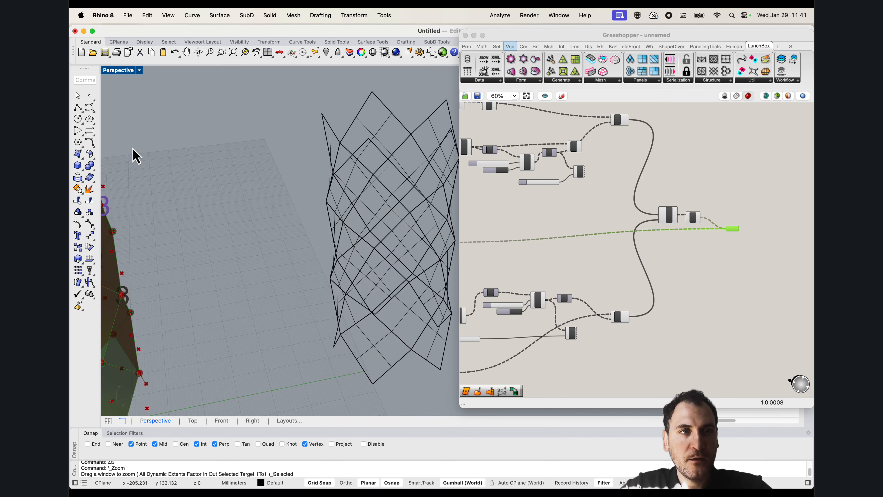
click(122, 80)
click(153, 120)
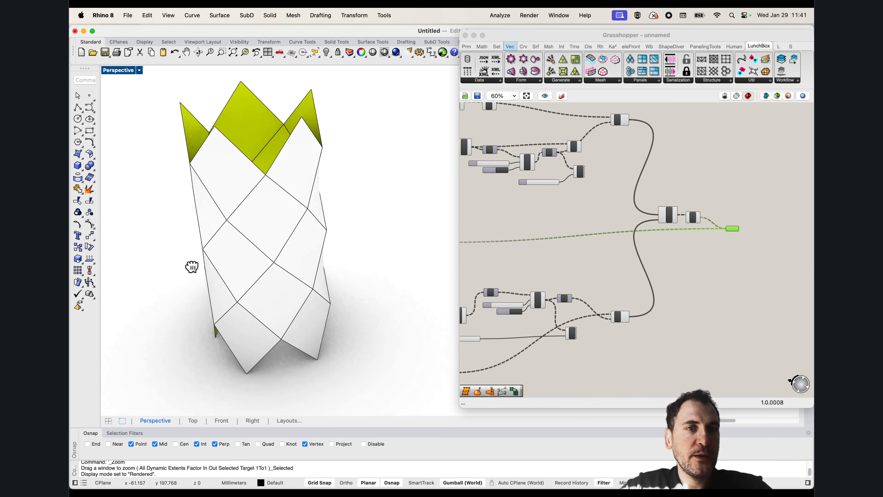
right_drag(278, 264, 371, 300)
drag(371, 300, 300, 169)
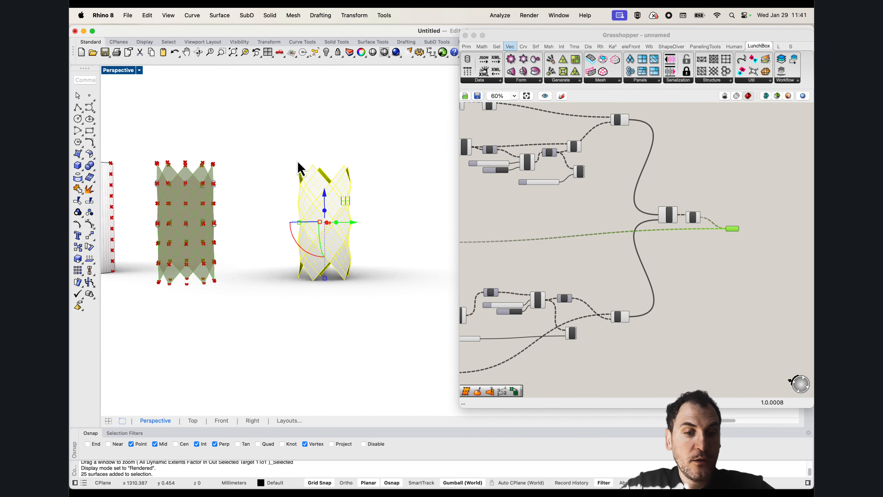
Delete the selected baked panels from the Rhino model
key(Delete)
scroll(328, 240, down, 4)
shift+right_drag(255, 244, 323, 259)
scroll(292, 262, up, 4)
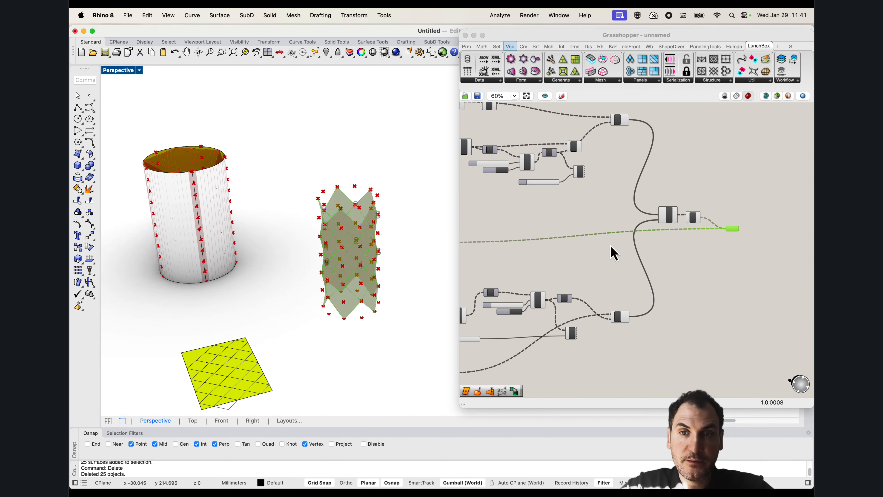
Examine the overall Grasshopper definition and the diamond panel preview on the cylinder from several sides
click(612, 244)
scroll(616, 229, down, 5)
right_drag(558, 230, 629, 238)
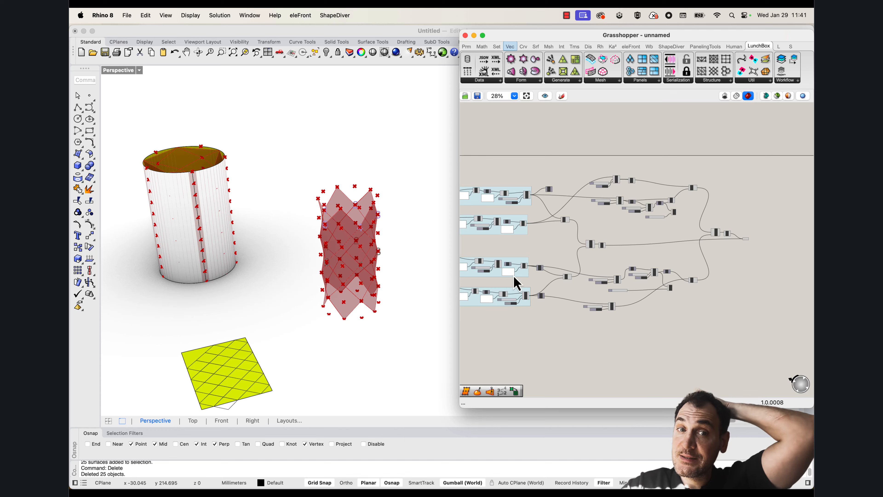
right_drag(377, 283, 342, 273)
scroll(375, 277, up, 4)
scroll(330, 260, up, 3)
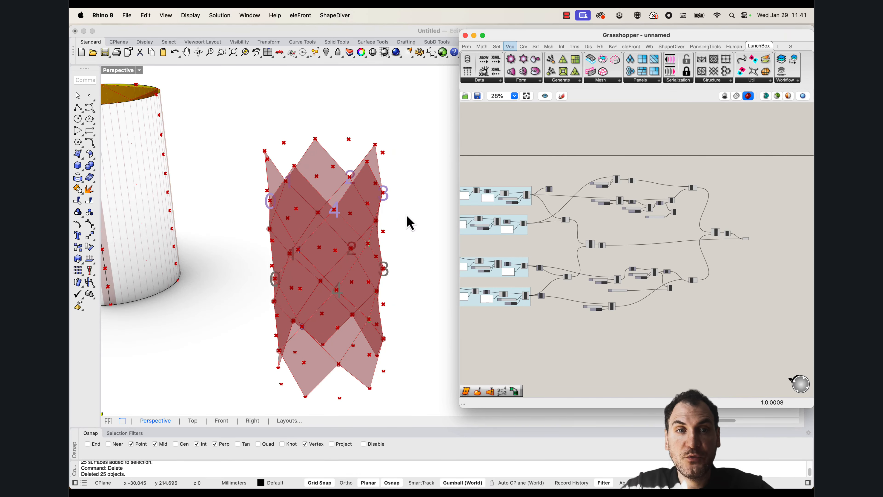
scroll(340, 250, down, 5)
right_drag(357, 224, 354, 263)
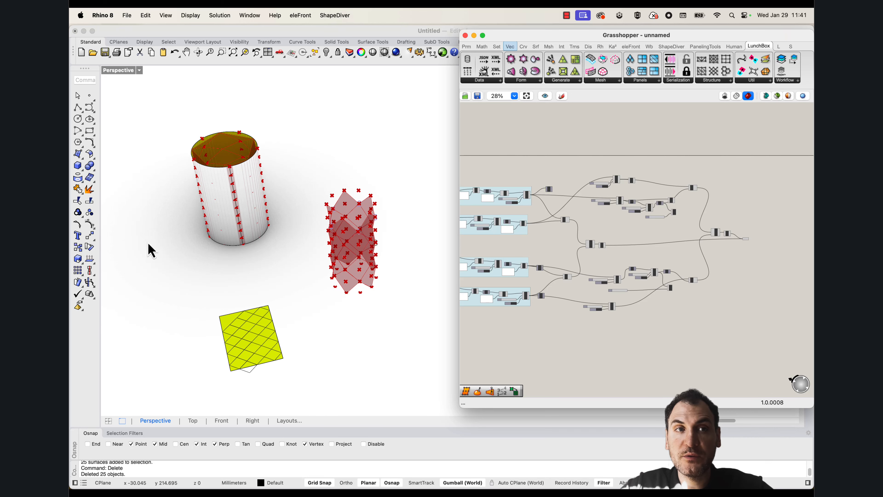
Switch to the Top view and assign the flat rectangular surface to the Srf parameter feeding SDivide
double_click(114, 71)
double_click(110, 73)
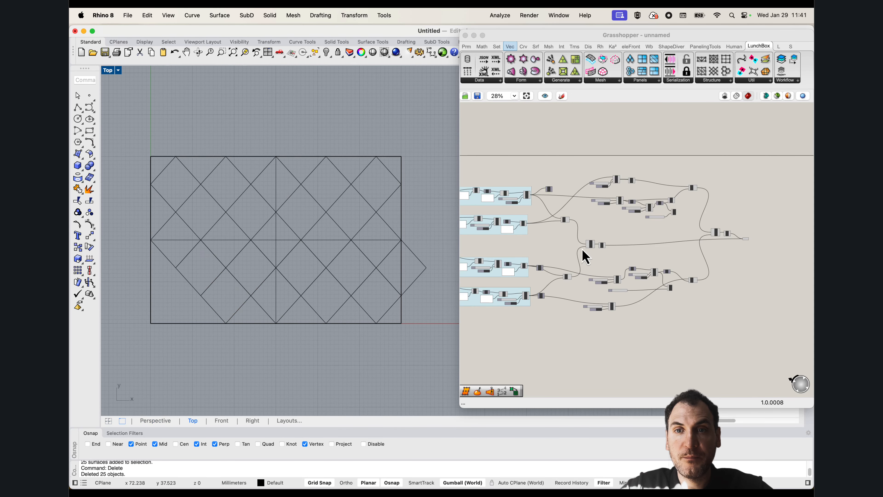
scroll(598, 249, up, 8)
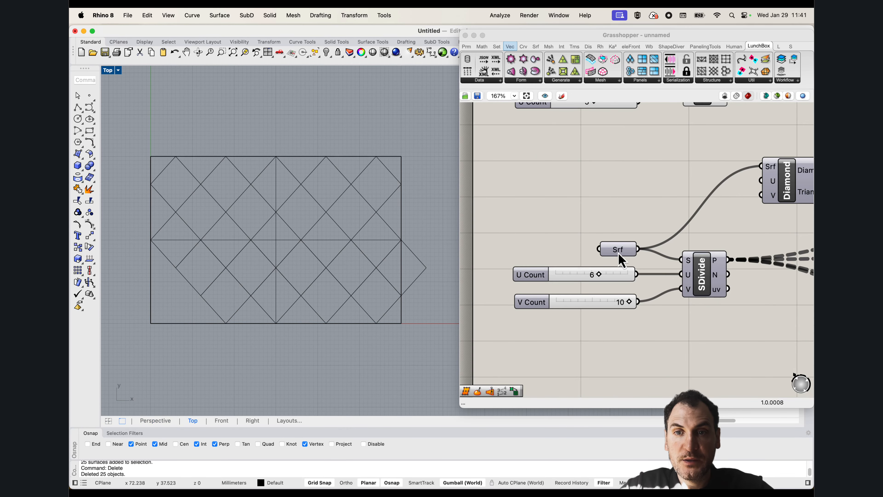
right_click(618, 251)
click(624, 372)
click(379, 247)
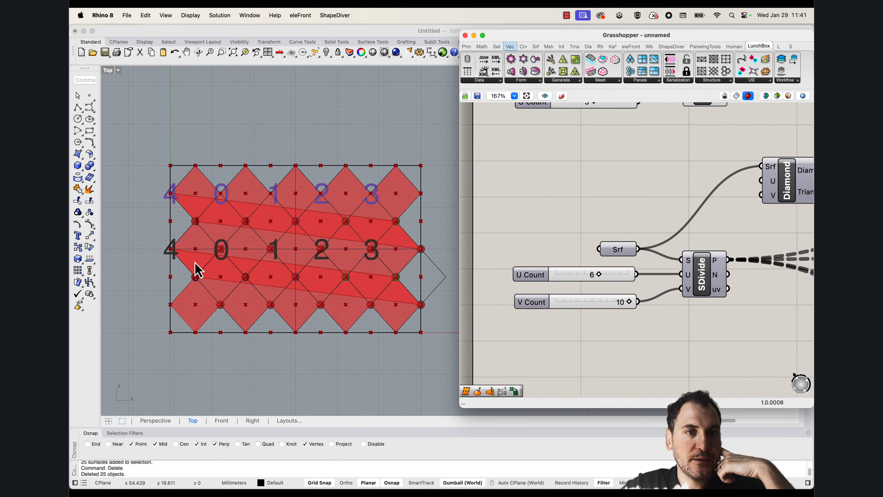
Examine the diamond pattern on the flat surface, including the reference diamond curve that overhangs its short edge
scroll(412, 277, up, 4)
scroll(421, 311, down, 4)
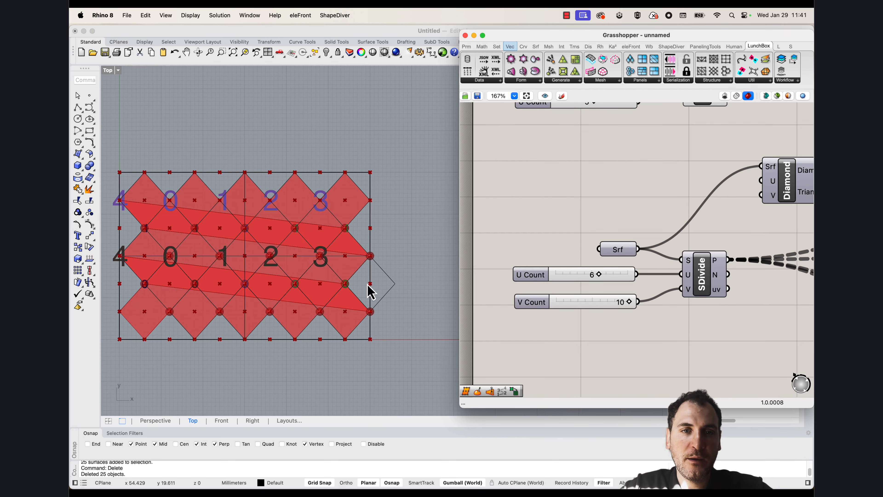
scroll(349, 289, down, 5)
scroll(358, 278, up, 7)
click(376, 280)
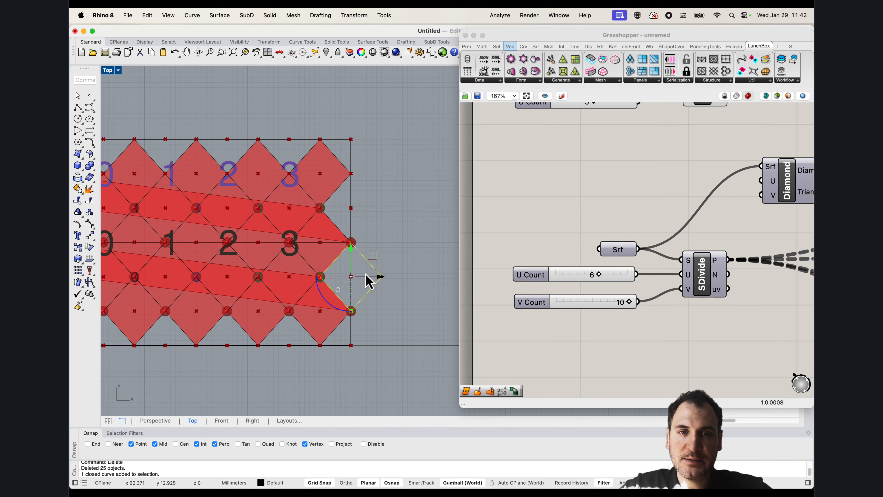
scroll(368, 246, down, 6)
right_drag(299, 275, 323, 291)
click(319, 360)
scroll(343, 280, up, 4)
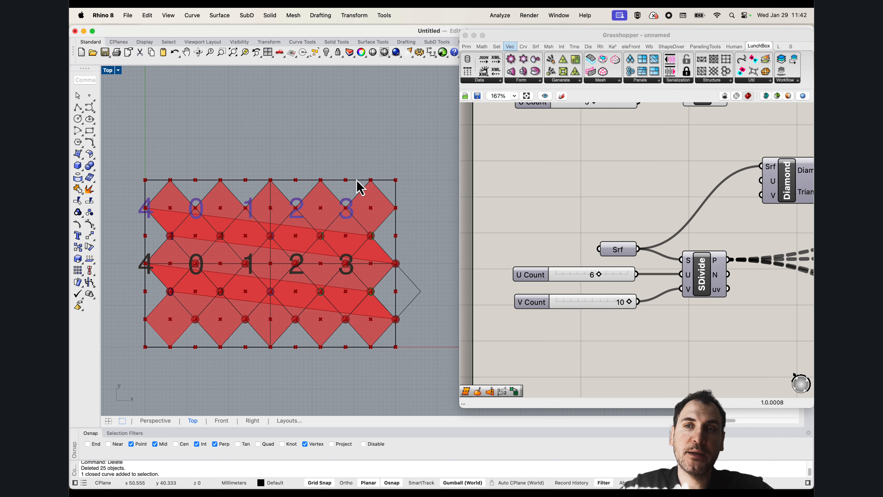
Add a number slider with value 20 and connect it to SDivide's V input as the V Count
scroll(602, 295, down, 2)
double_click(585, 291)
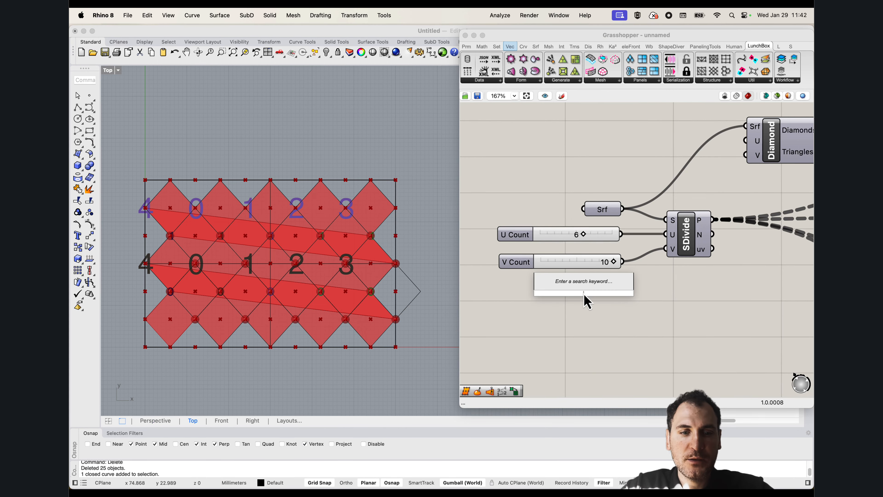
text(20)
key(Return)
drag(627, 297, 612, 280)
drag(664, 248, 594, 294)
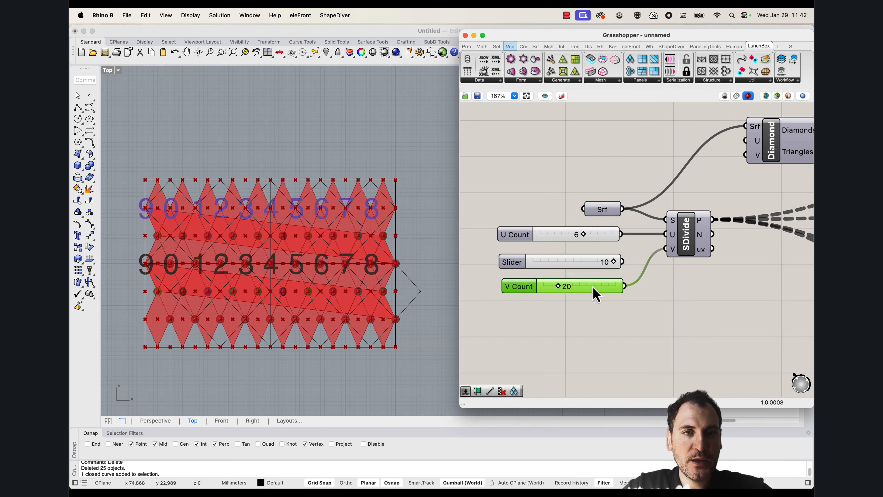
Delete the old diamond reference curves lying over the flat surface in two window selections
drag(138, 149, 274, 376)
key(Delete)
drag(217, 375, 391, 130)
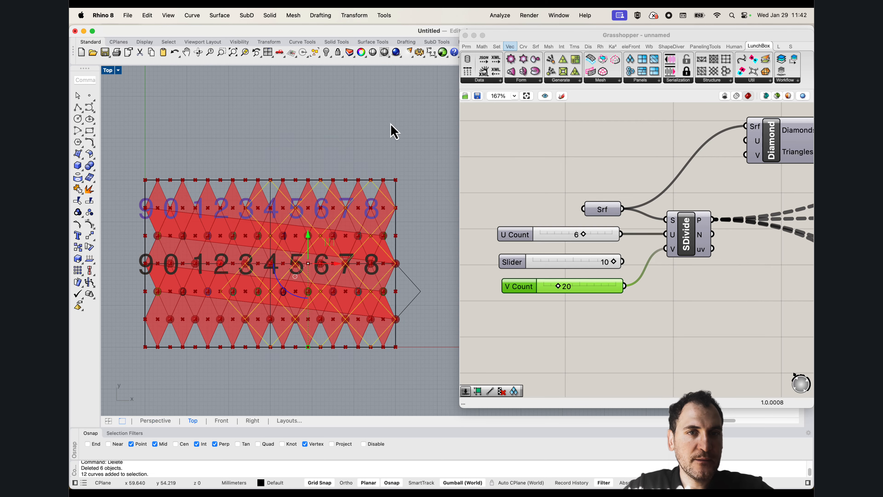
key(Delete)
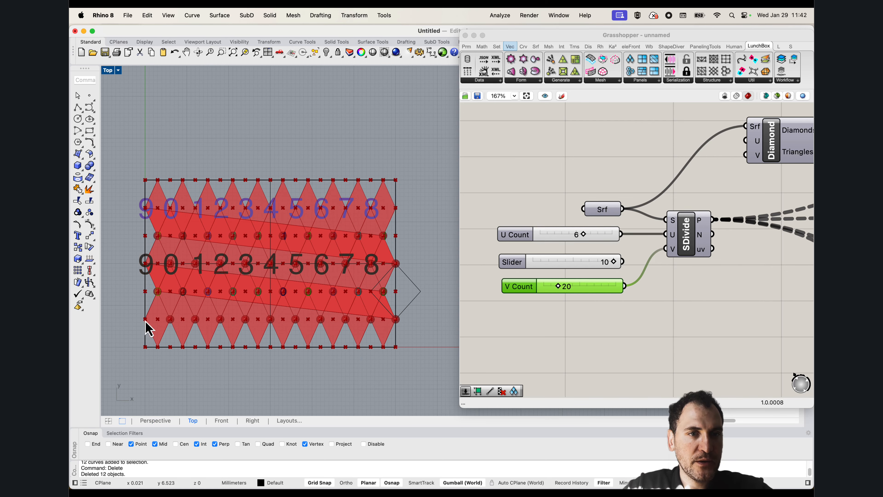
Try an odd V Count of 21 and inspect the panels along the surface's short edge
drag(558, 288, 559, 289)
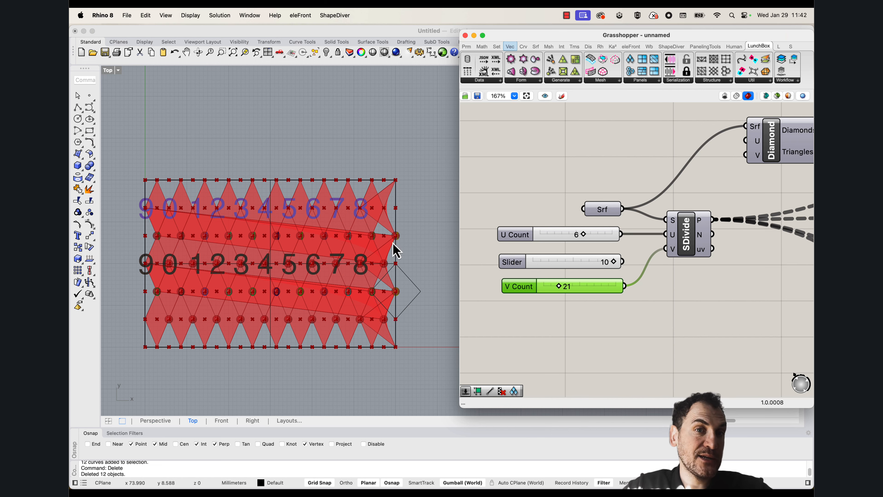
scroll(391, 322, down, 2)
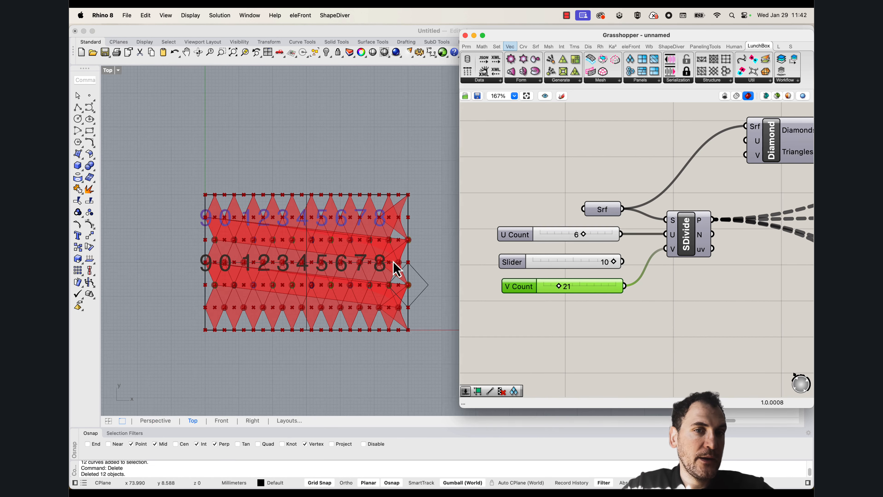
scroll(400, 316, up, 4)
scroll(400, 323, down, 3)
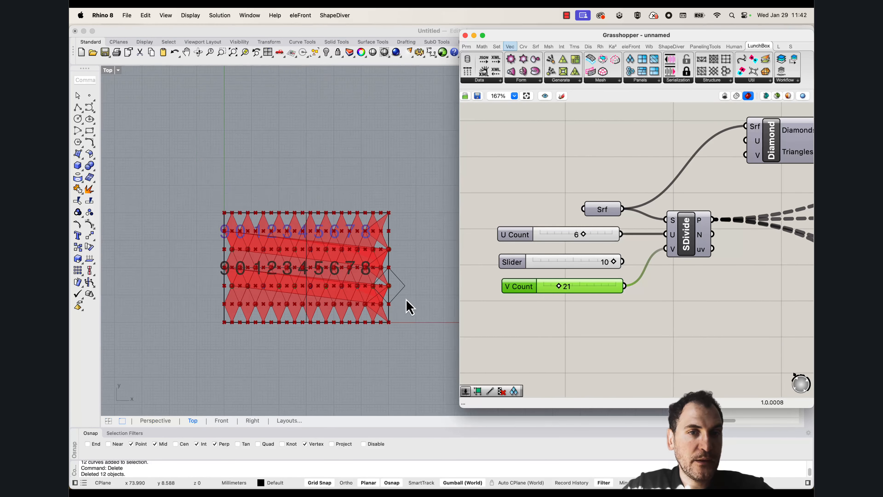
scroll(382, 296, up, 5)
scroll(367, 272, down, 6)
Delete the remaining diamond curve that overhangs the short edge of the flat surface
right_drag(339, 292, 385, 343)
scroll(368, 337, up, 2)
click(452, 294)
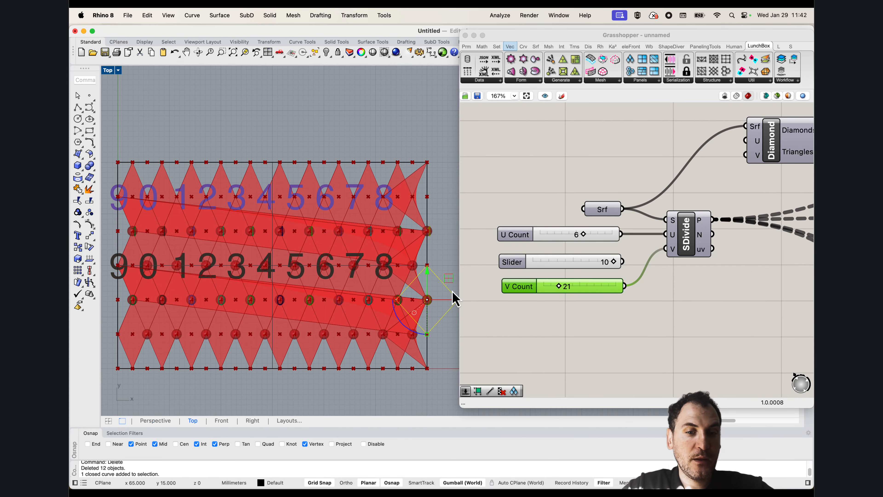
key(Delete)
Restrict the V Count slider to even numbers, keeping its value at 20
scroll(570, 289, right, 1)
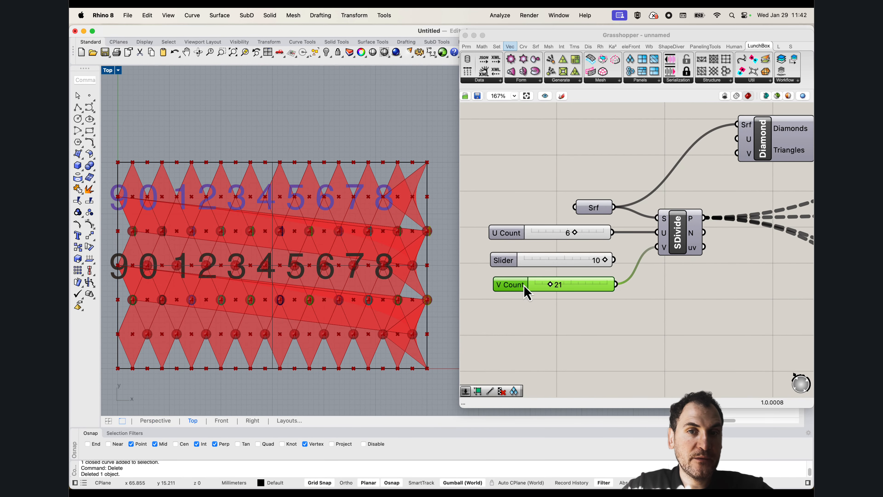
right_click(512, 290)
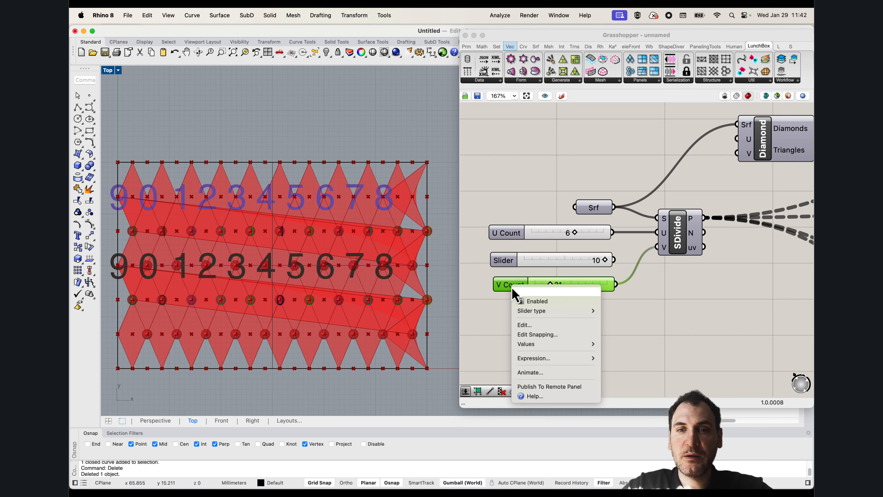
click(532, 326)
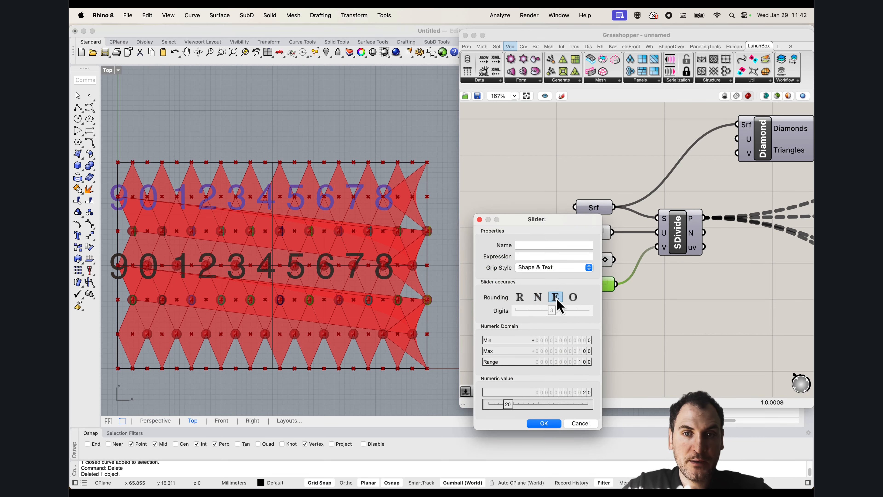
click(544, 423)
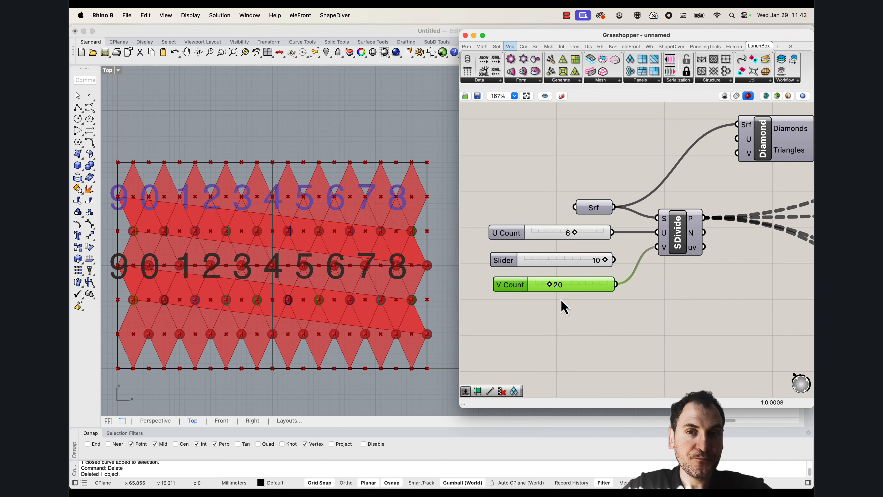
mouse_move(547, 287)
mouse_down()
mouse_move(540, 286)
mouse_move(557, 290)
mouse_move(546, 290)
mouse_up()
Turn off the preview of all components from the four blue groups through the two Lofts before the final merged output
scroll(561, 289, down, 6)
right_drag(662, 294, 517, 243)
right_drag(734, 282, 614, 252)
scroll(615, 259, down, 3)
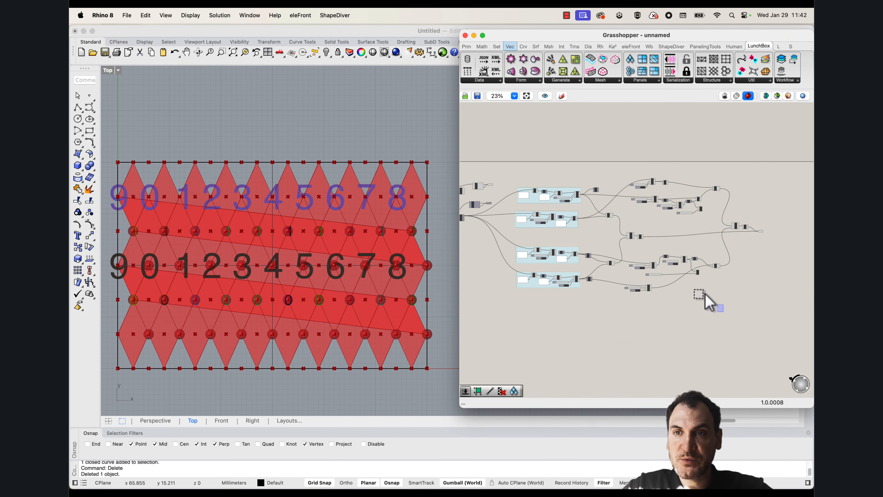
drag(723, 309, 512, 174)
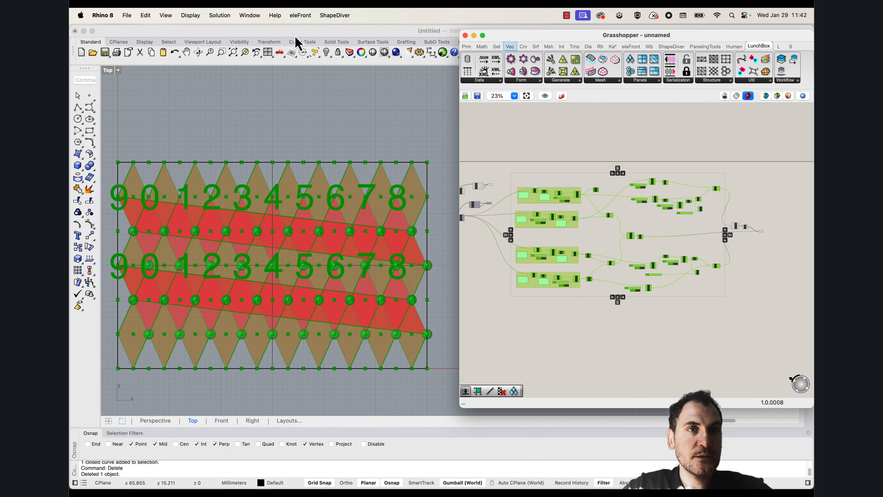
click(219, 15)
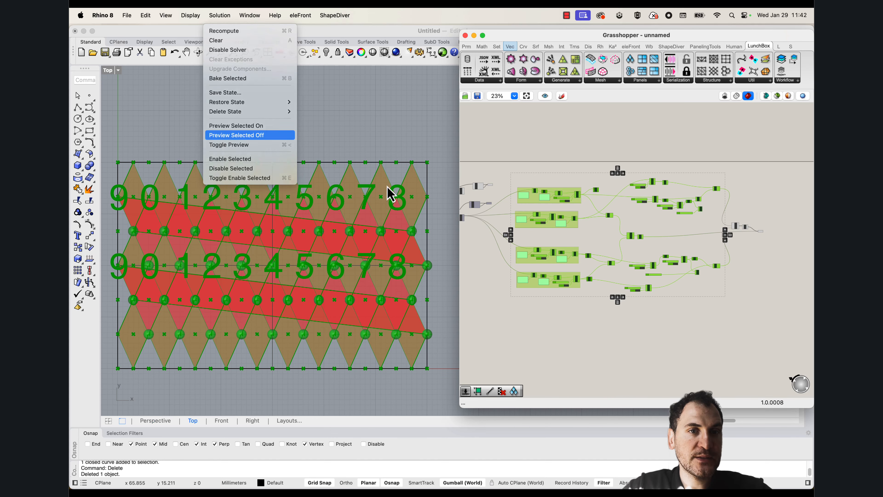
click(232, 136)
click(559, 322)
Delete the disconnected slider set to 10 and move the V Count slider up beneath U Count
right_drag(508, 288, 608, 310)
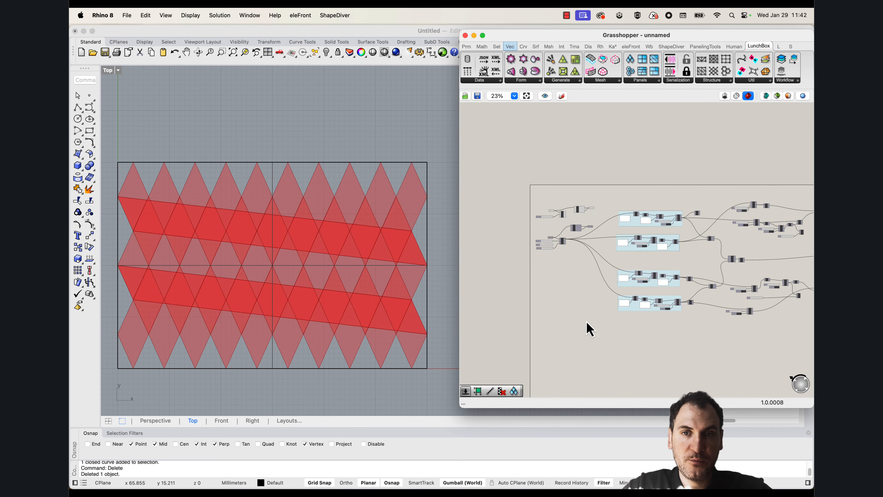
right_drag(550, 236, 576, 253)
scroll(578, 257, up, 8)
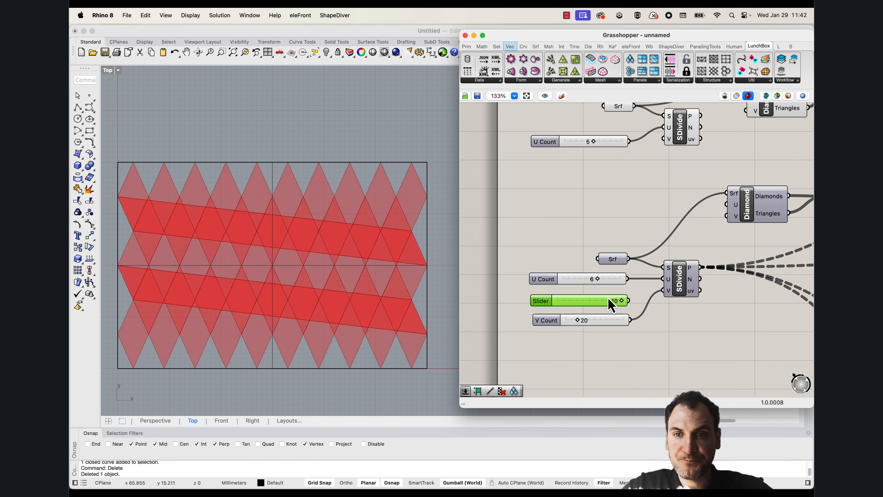
drag(609, 324, 606, 313)
Try an odd U Count of 7 for the surface division
mouse_move(317, 289)
right_down()
mouse_move(336, 295)
mouse_move(325, 292)
right_up()
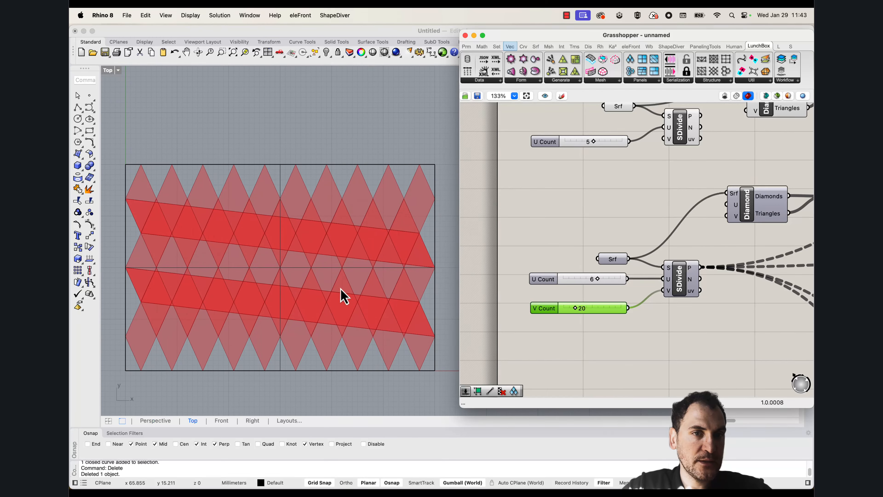
scroll(610, 281, up, 4)
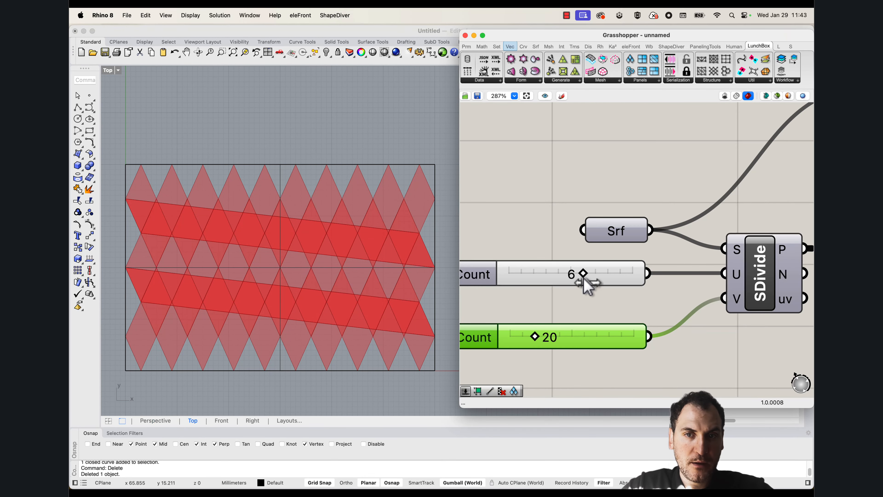
drag(590, 279, 597, 286)
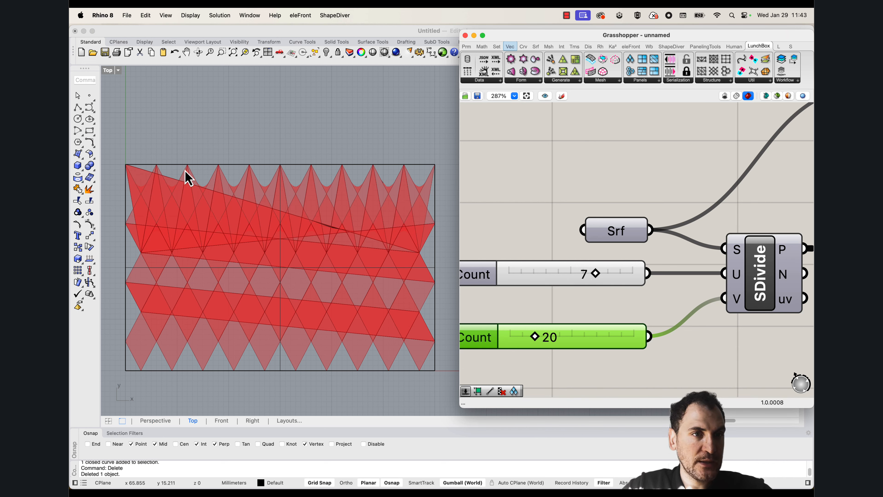
Restrict the U Count slider to even numbers and set it to 8
scroll(529, 250, left, 3)
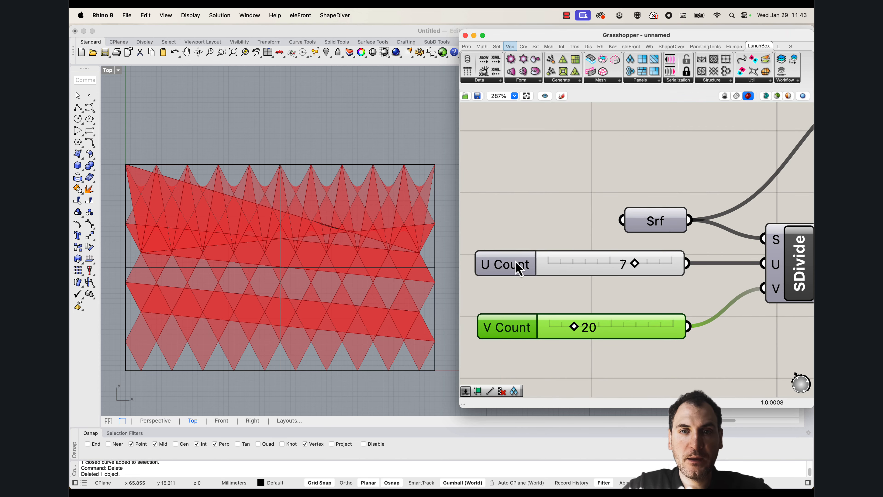
right_click(516, 266)
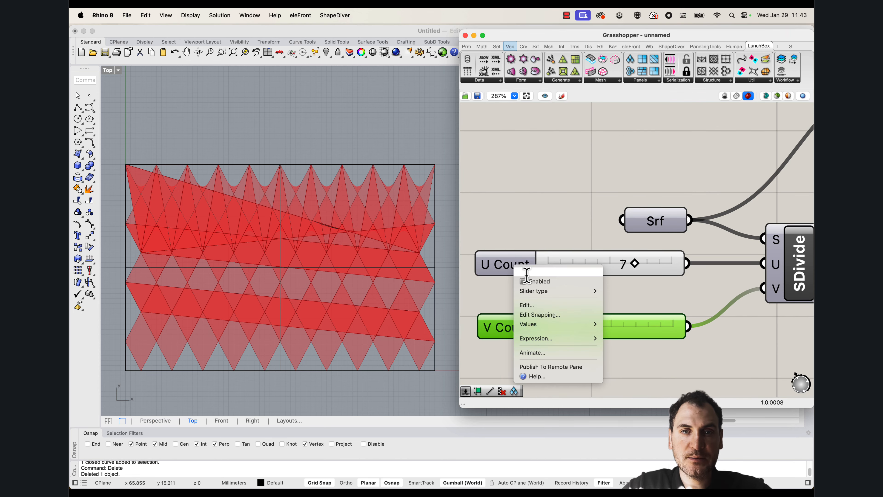
click(529, 305)
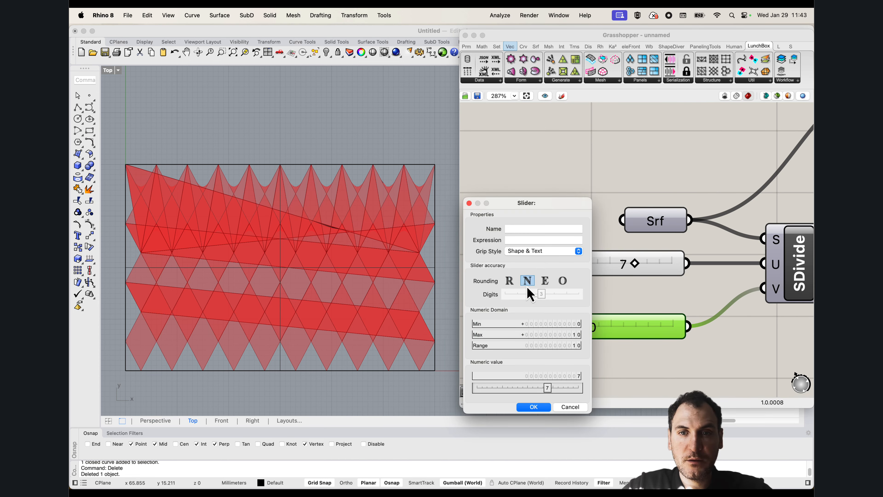
click(540, 404)
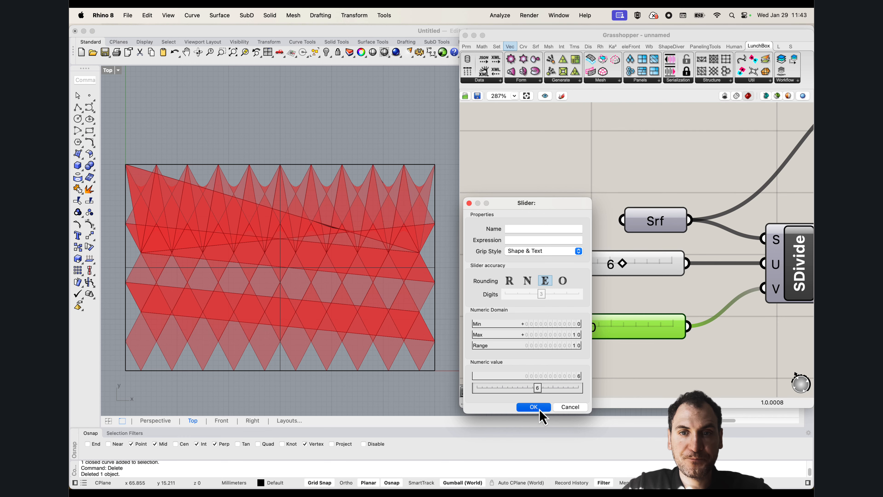
mouse_move(642, 267)
mouse_down()
mouse_move(672, 266)
mouse_move(607, 266)
mouse_move(647, 268)
mouse_up()
Replace the slider feeding the surface division's U input with a new number slider created with the value 20
double_click(620, 306)
text(20)
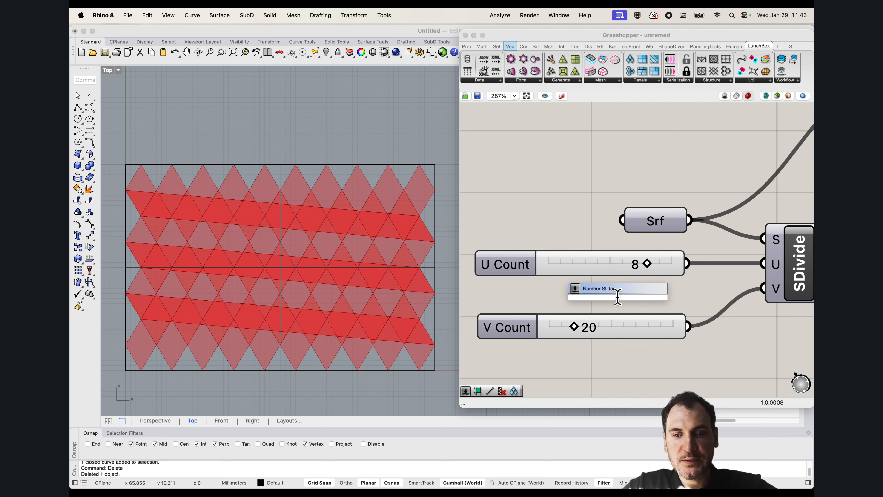
key(Return)
drag(720, 297, 762, 264)
drag(681, 291, 617, 278)
click(632, 264)
key(Delete)
Restrict the new U Count slider to even numbers and set it to 12
drag(562, 273, 562, 276)
double_click(518, 279)
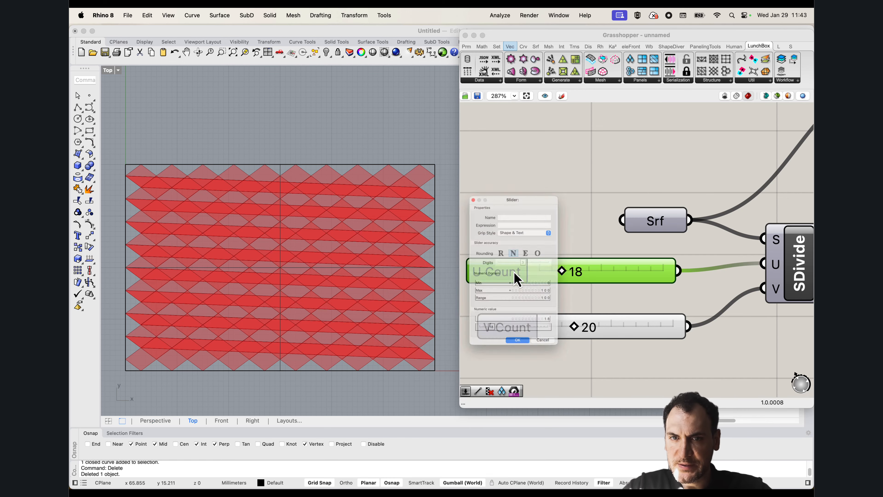
click(531, 245)
click(520, 372)
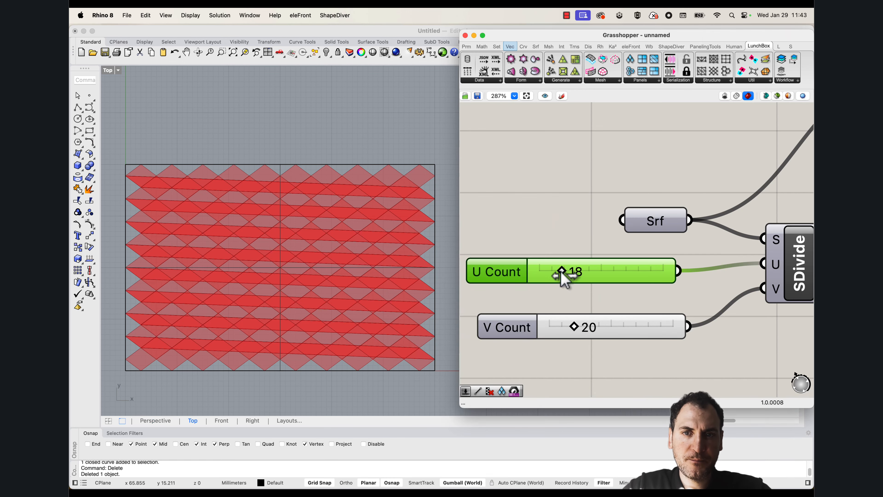
drag(568, 272, 599, 279)
scroll(215, 188, down, 5)
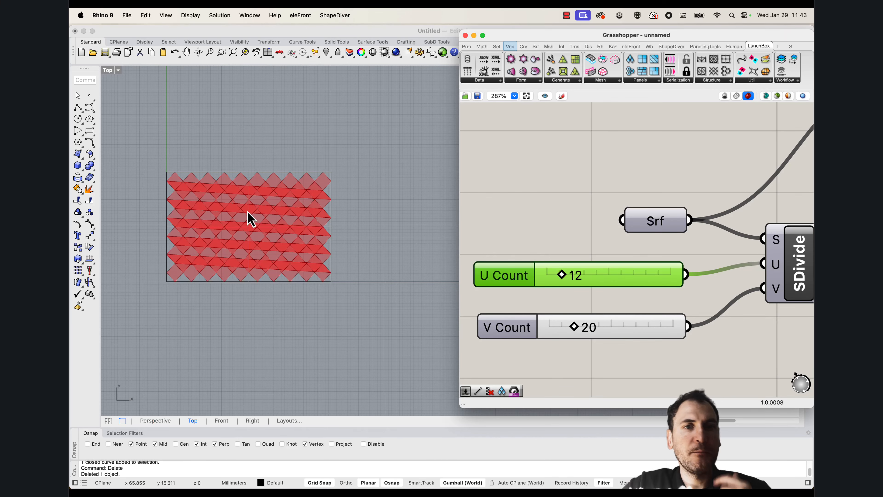
scroll(278, 240, up, 3)
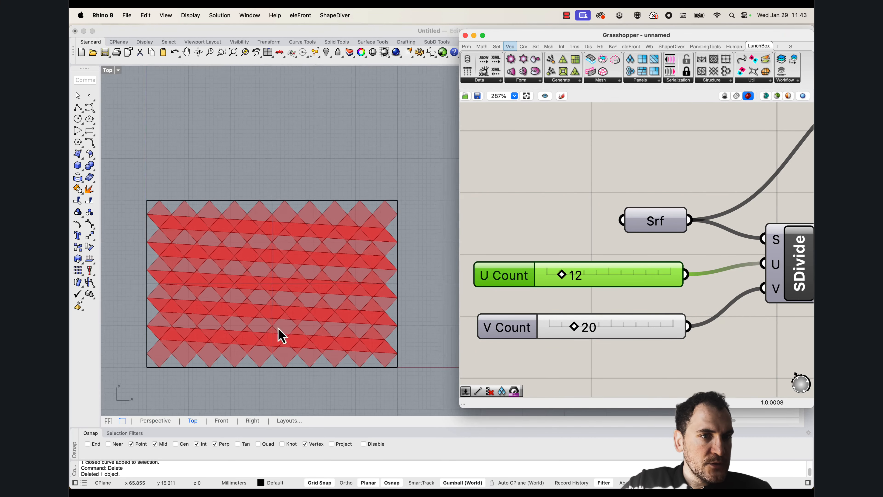
scroll(283, 313, up, 3)
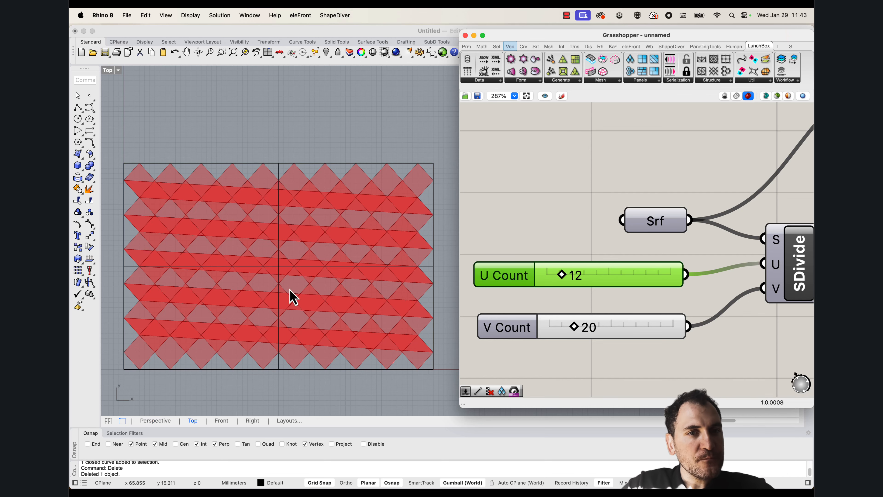
Move the V Count slider up directly beneath the U Count slider
drag(644, 331, 642, 308)
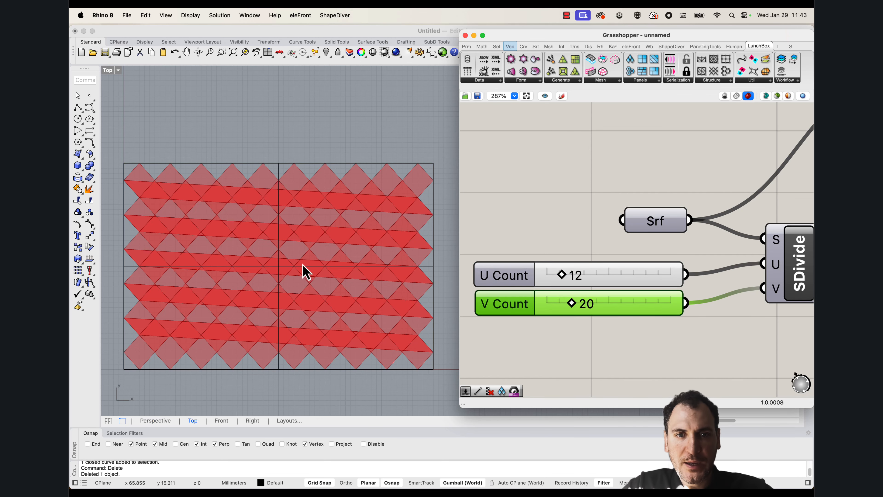
scroll(303, 265, down, 2)
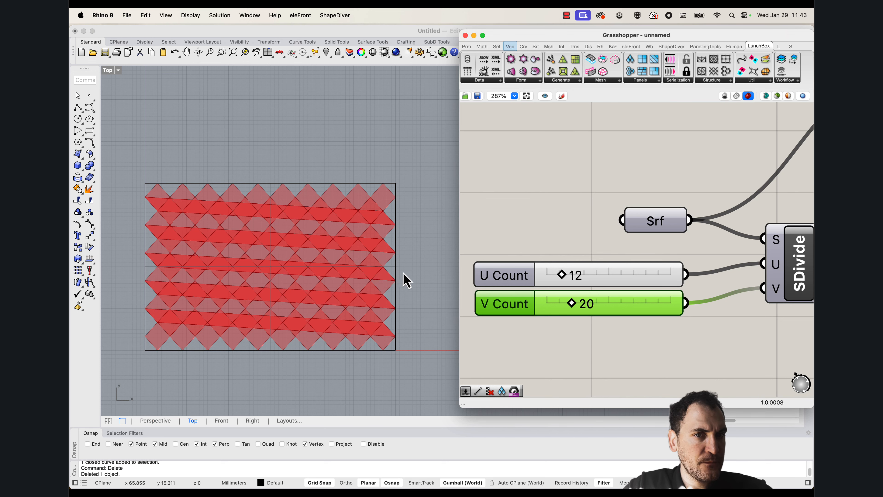
scroll(400, 275, up, 3)
scroll(377, 177, down, 3)
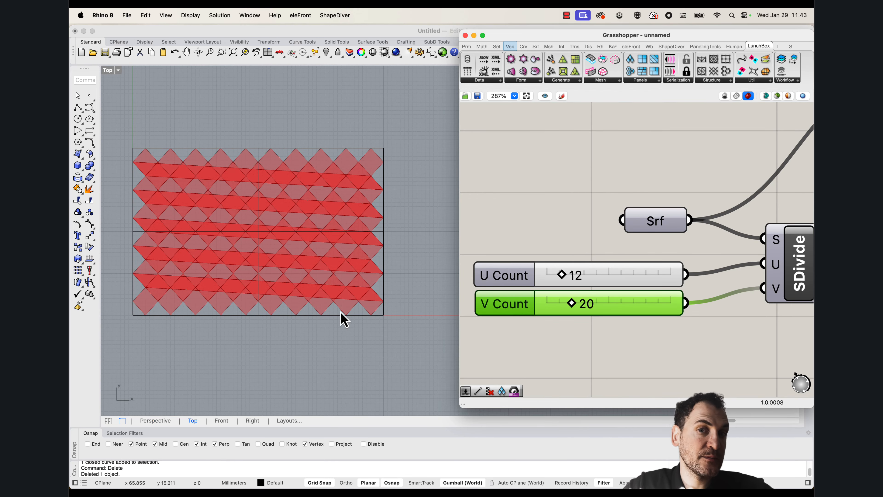
scroll(273, 205, up, 2)
click(562, 212)
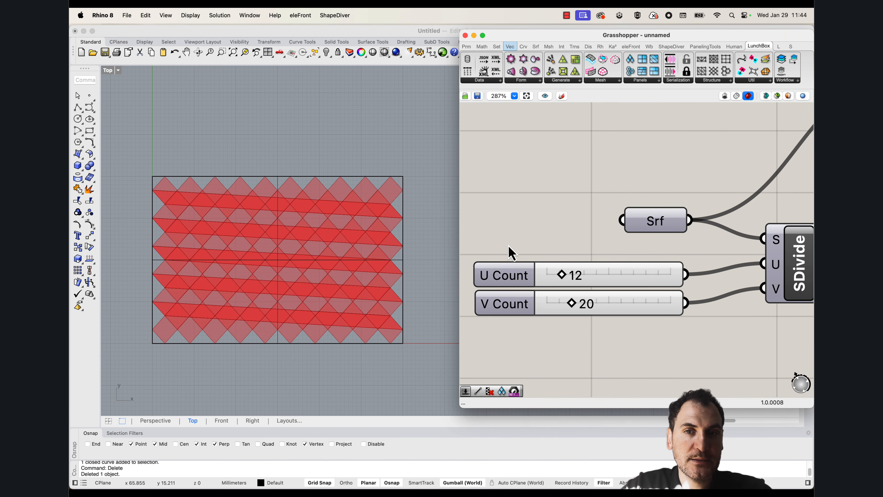
right_drag(329, 280, 320, 291)
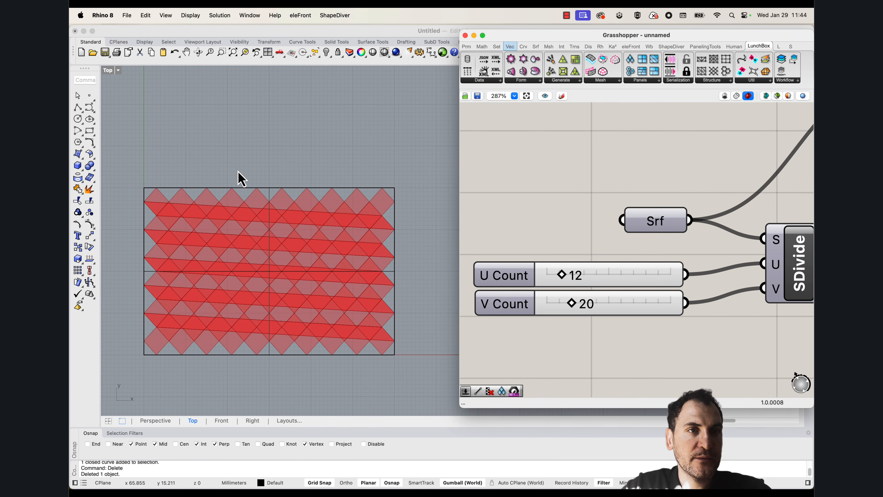
Maximize the Perspective view in Wireframe display mode and show the hidden surface
double_click(108, 71)
double_click(401, 70)
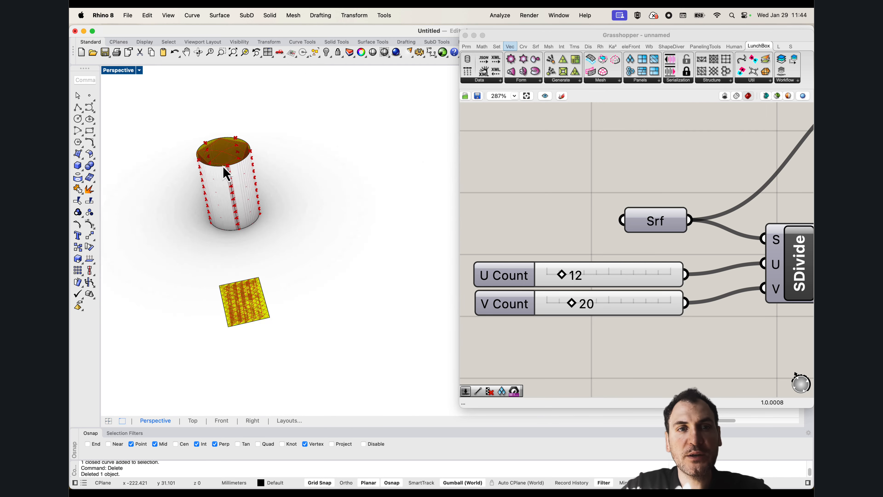
click(123, 70)
click(153, 100)
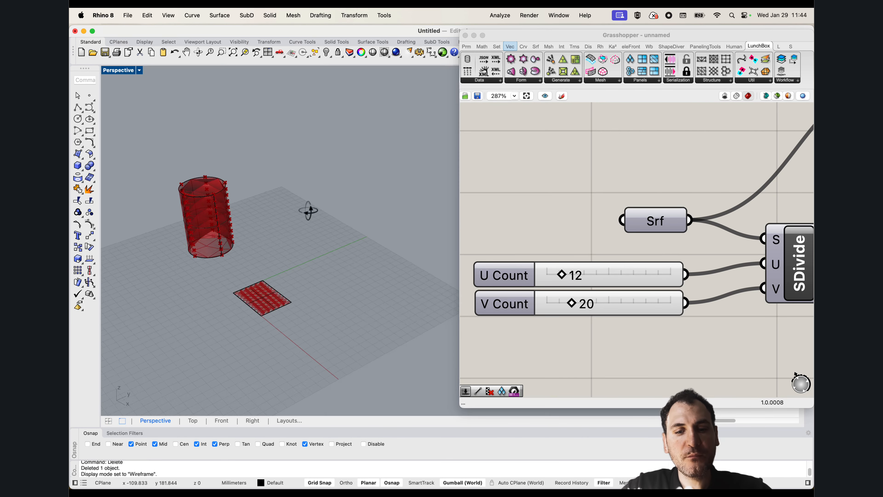
text(sh)
key(Return)
Assign the newly shown tall cylindrical surface to the Srf parameter in place of the flat surface
scroll(299, 241, up, 3)
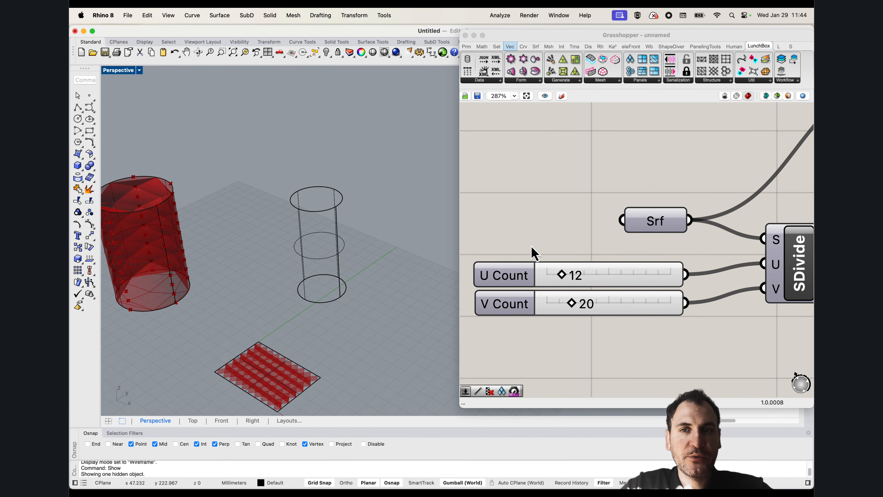
right_click(639, 228)
click(678, 349)
click(339, 253)
Hide the original tall cylindrical surface so only its diamond panels are displayed
drag(388, 283, 272, 216)
text(gh)
key(BackSpace)
key(BackSpace)
text(h)
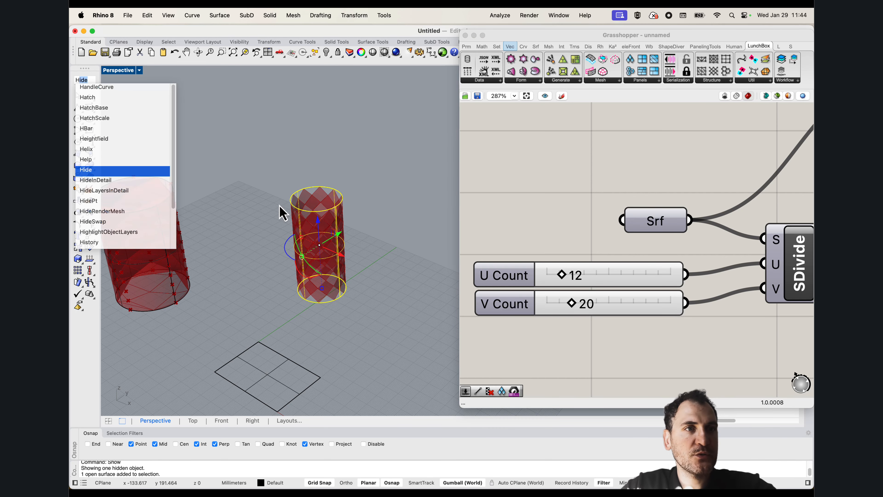
key(Return)
scroll(349, 252, up, 5)
right_drag(349, 253, 360, 275)
Turn on the preview of the surface division component and select it to highlight its points
click(549, 235)
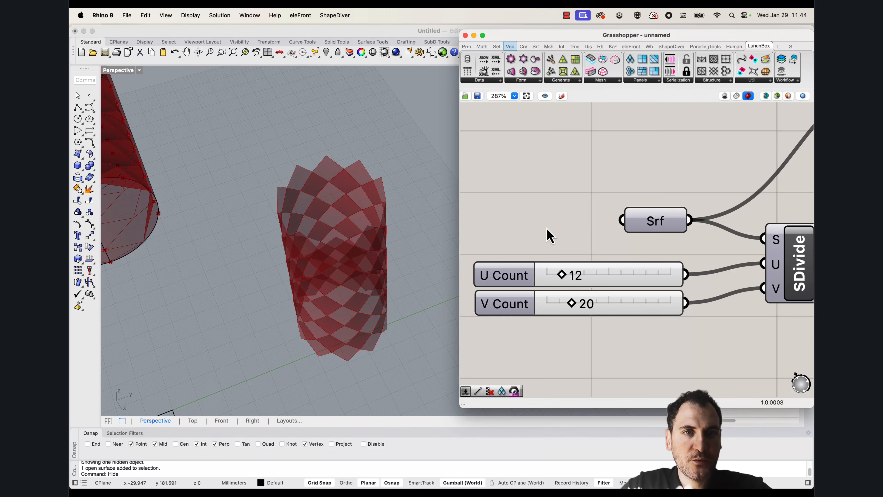
scroll(548, 235, down, 10)
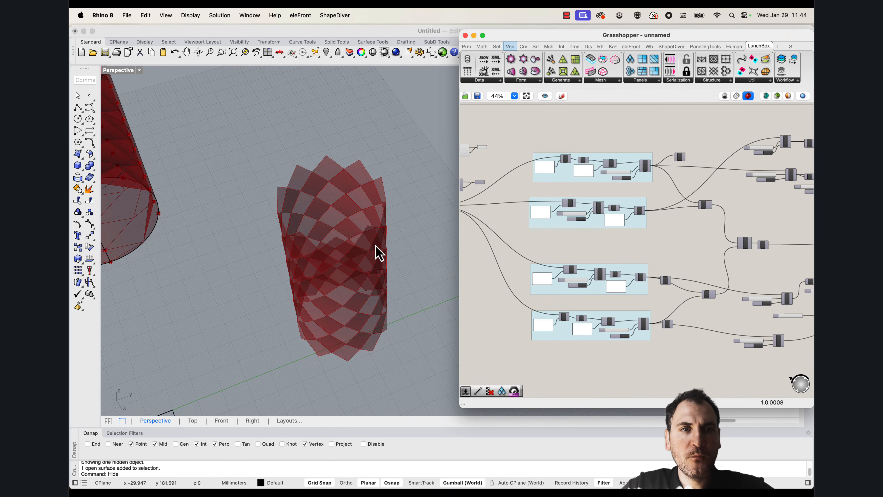
scroll(357, 162, up, 2)
scroll(302, 182, up, 3)
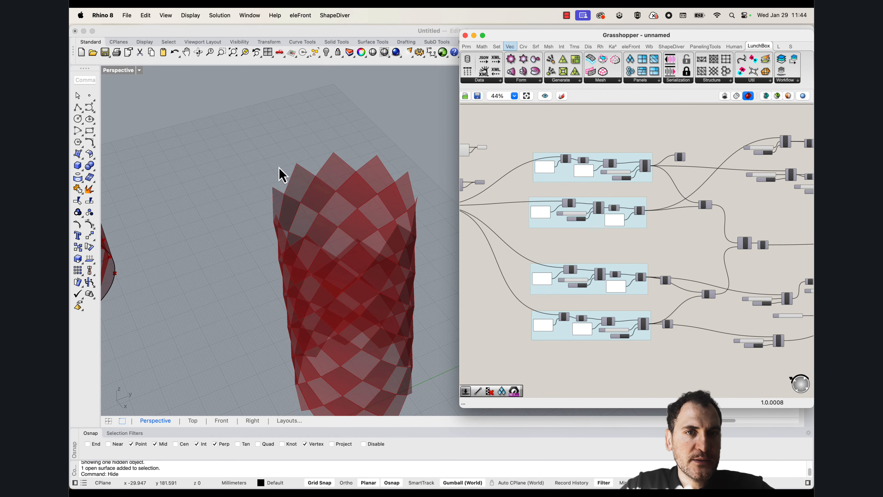
right_drag(555, 204, 651, 204)
scroll(529, 225, up, 12)
scroll(528, 225, down, 5)
right_drag(514, 256, 554, 242)
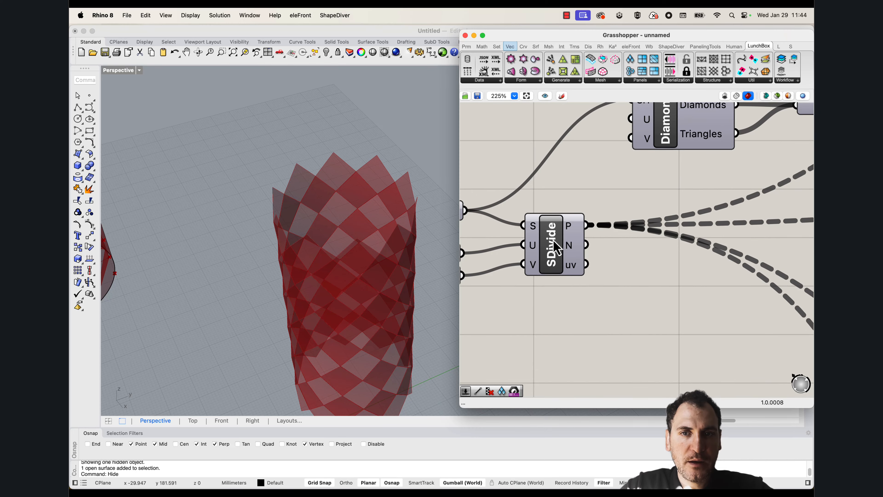
right_click(555, 246)
click(571, 259)
click(550, 247)
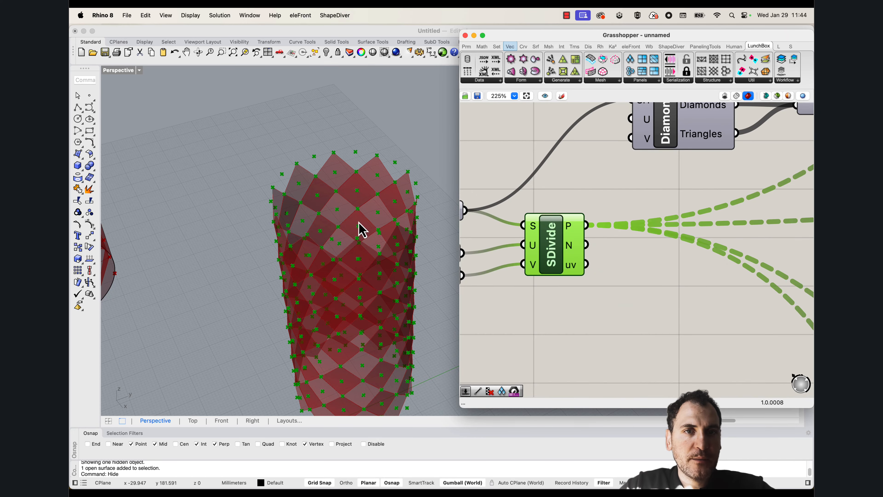
Examine the highlighted division points against the diamond panels around the whole cylinder
shift+right_drag(358, 222, 332, 229)
click(506, 257)
click(541, 260)
mouse_move(284, 261)
right_down()
mouse_move(357, 223)
mouse_move(342, 195)
mouse_move(326, 217)
mouse_move(299, 186)
mouse_move(222, 141)
mouse_move(307, 149)
right_up()
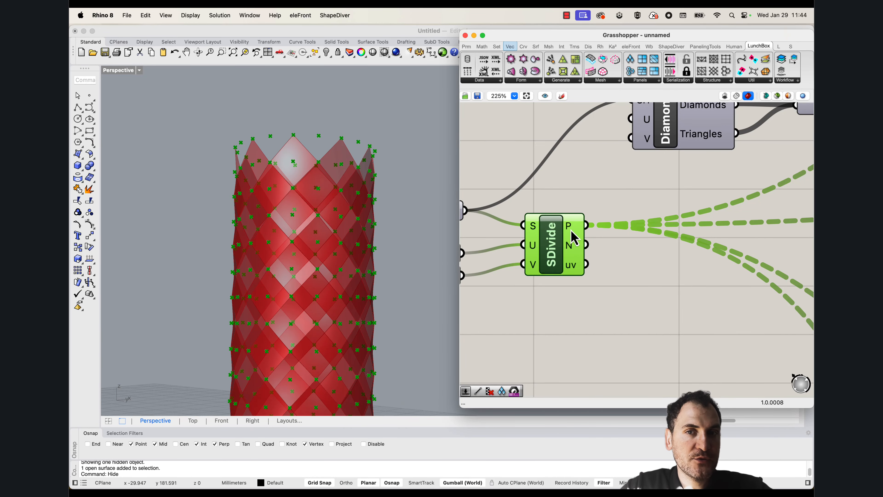
scroll(335, 211, down, 8)
right_drag(335, 211, 293, 323)
scroll(294, 323, up, 2)
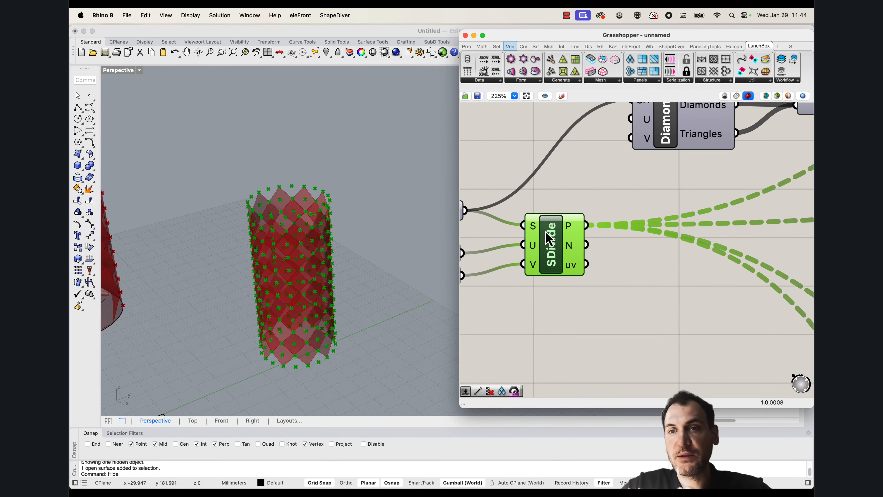
scroll(556, 230, down, 10)
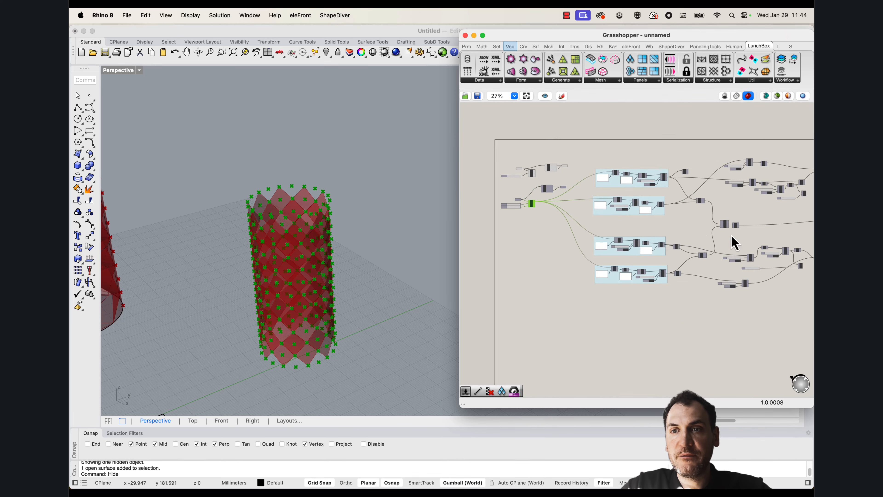
right_drag(734, 242, 617, 217)
scroll(538, 213, up, 10)
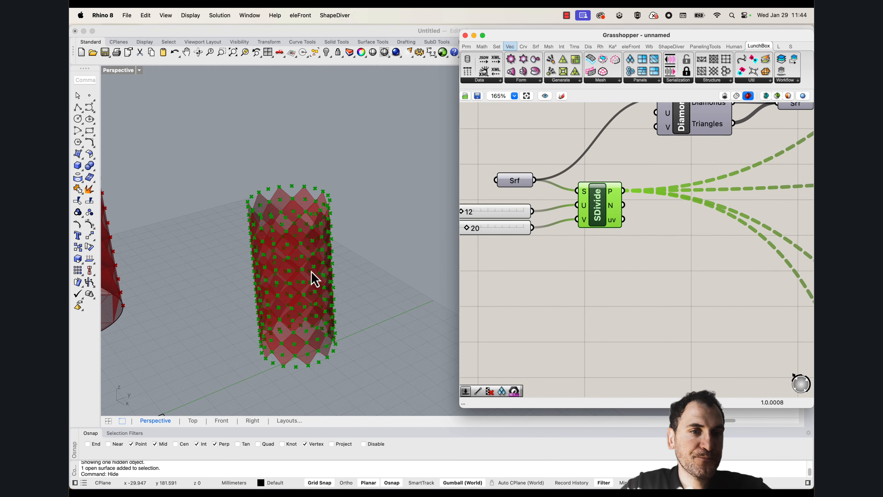
click(652, 257)
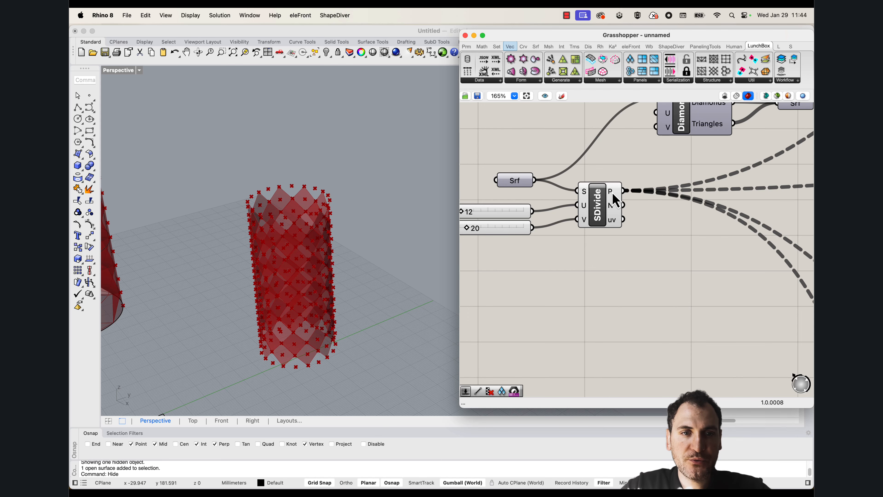
Examine the division points along the cylinder's open lower edge and the tree structure of the points output
scroll(304, 353, up, 6)
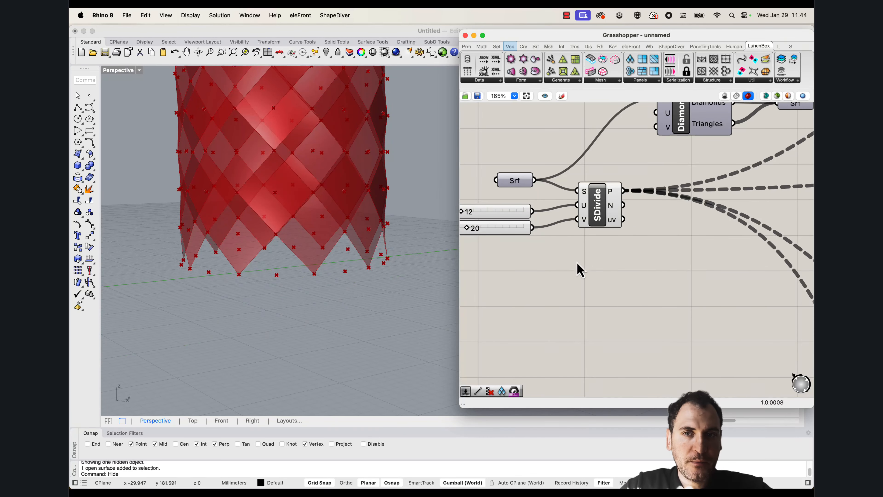
double_click(640, 281)
click(614, 199)
mouse_move(616, 201)
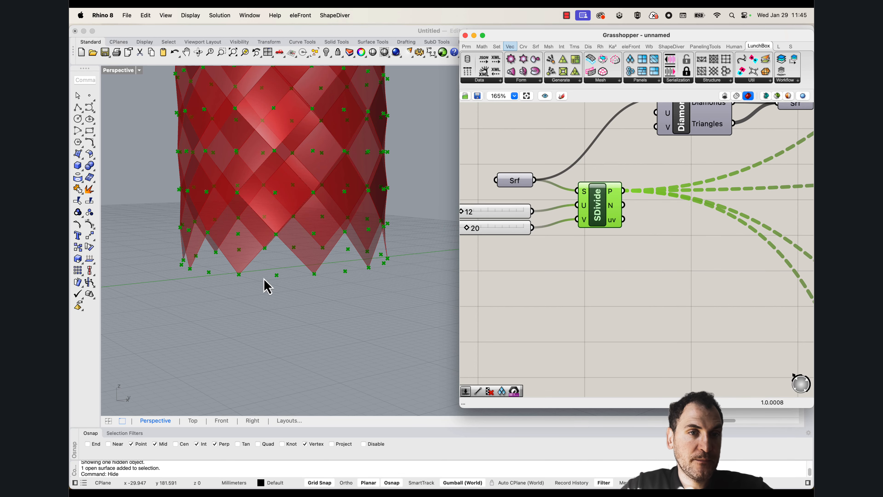
right_drag(272, 262, 297, 275)
scroll(298, 274, down, 4)
scroll(296, 274, up, 5)
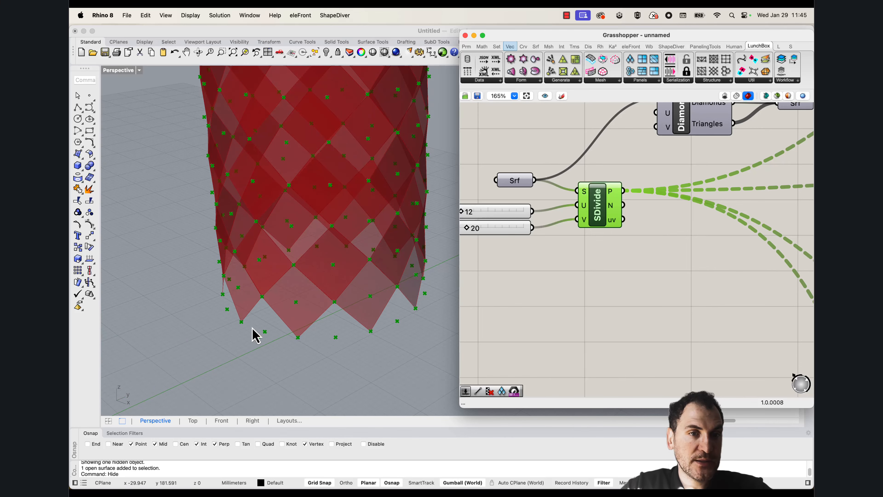
right_drag(312, 337, 241, 311)
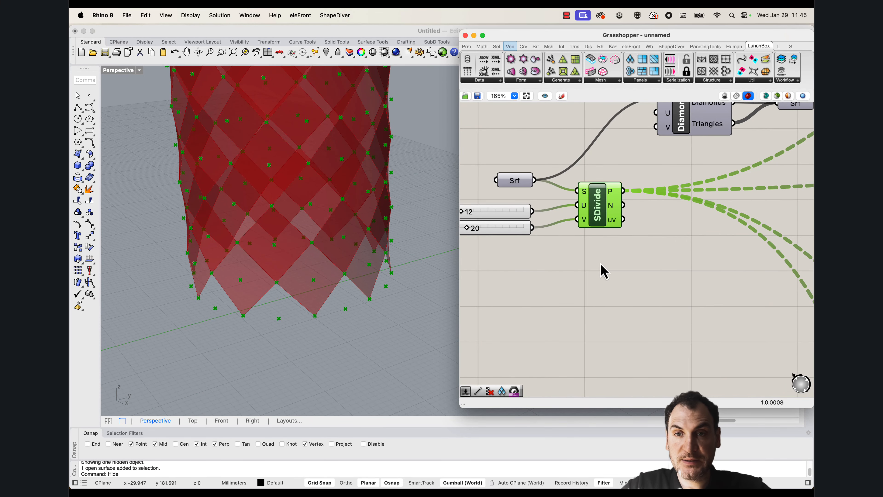
drag(593, 213, 587, 213)
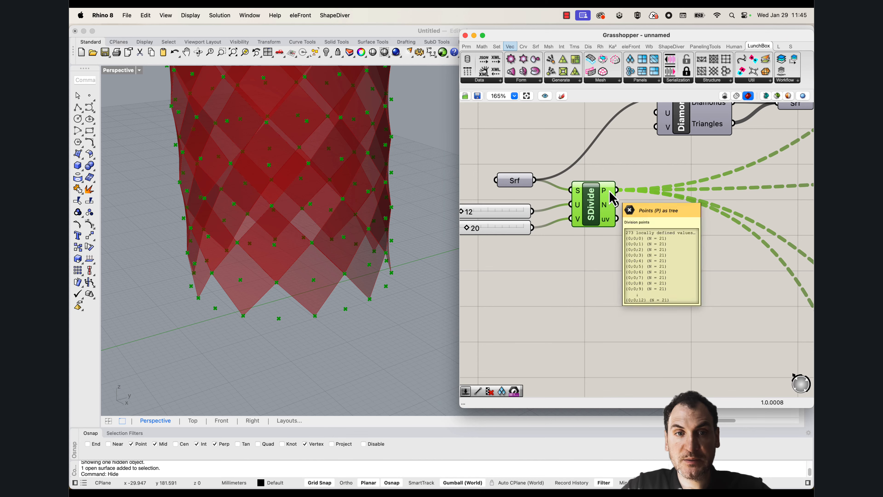
scroll(278, 240, down, 2)
Add a Point List component and feed it the surface division points
double_click(645, 253)
text(point list)
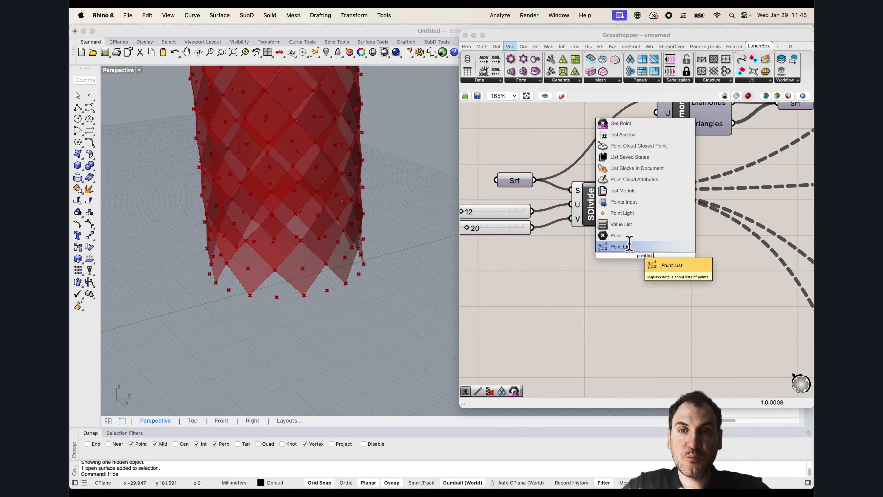
click(630, 244)
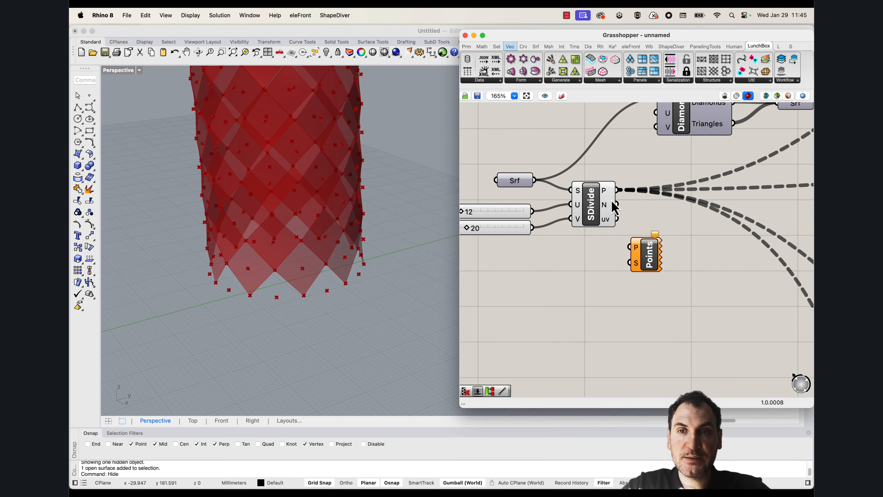
drag(617, 191, 654, 310)
Add a number slider for the Point List's Size input and set it to 2
double_click(596, 311)
text(5)
key(Return)
drag(635, 316, 561, 331)
click(686, 290)
scroll(339, 318, up, 5)
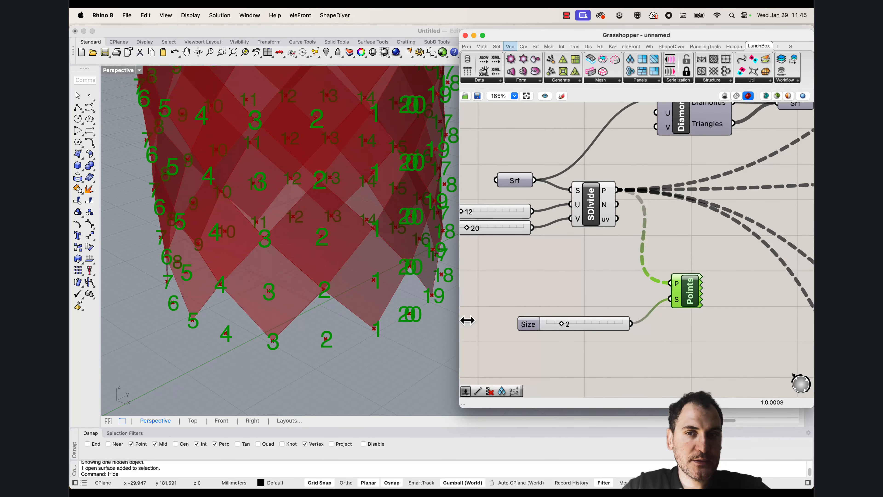
Set the V Count slider to 12 and inspect the point numbering near the cylinder's lower edge
right_drag(523, 243, 600, 272)
drag(546, 260, 538, 259)
scroll(299, 296, down, 3)
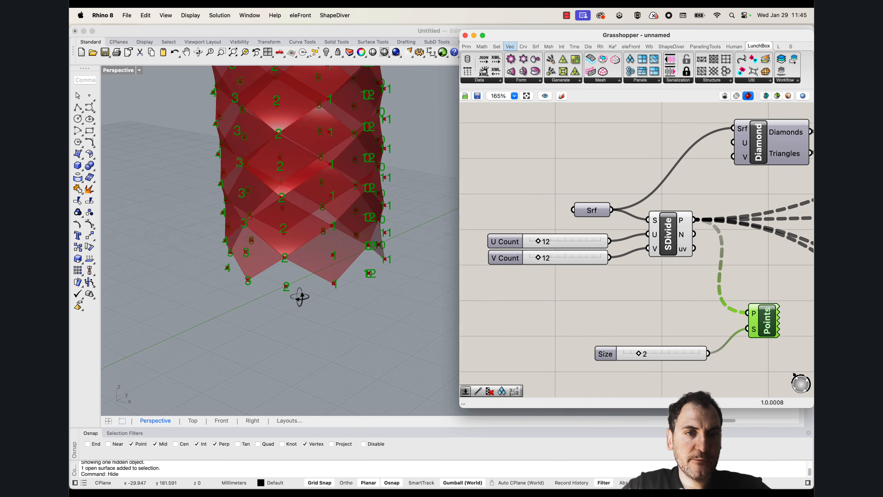
scroll(284, 288, up, 1)
right_drag(766, 330, 689, 307)
drag(689, 306, 696, 306)
click(699, 339)
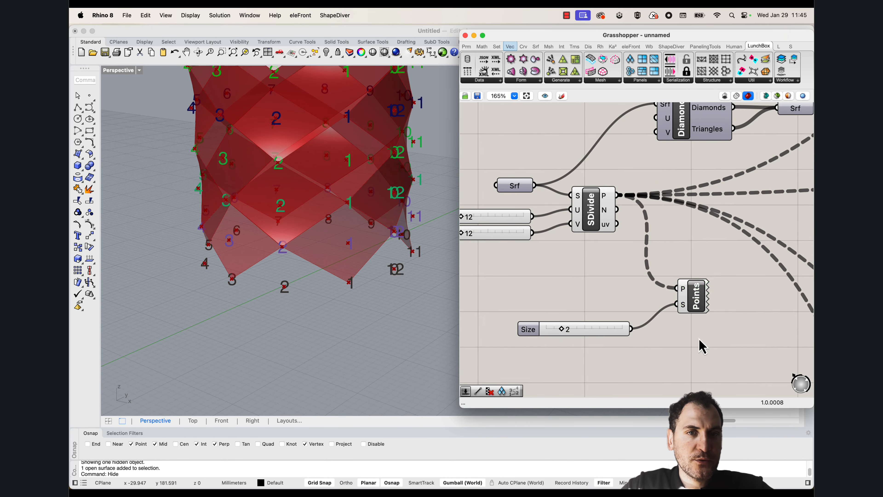
Examine the point numbering around the cylinder's lower edge and the tree structure of the surface division points
drag(674, 339, 518, 285)
scroll(339, 288, up, 2)
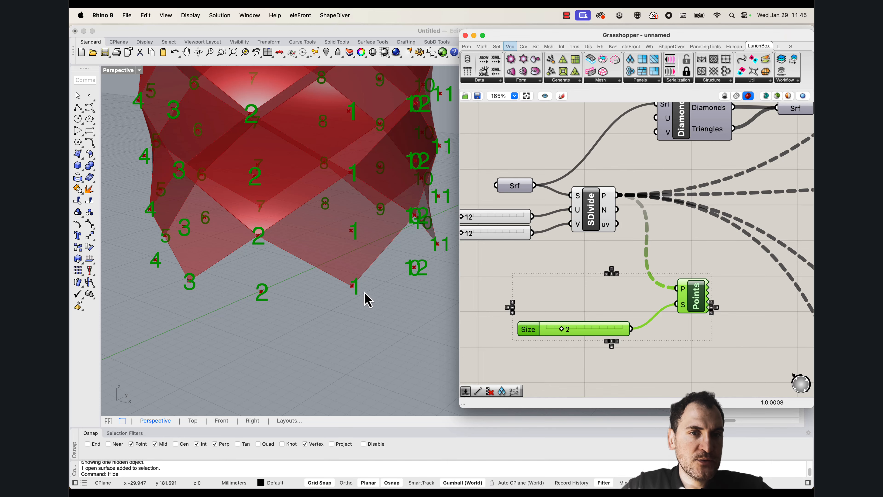
scroll(367, 299, down, 3)
scroll(361, 296, up, 3)
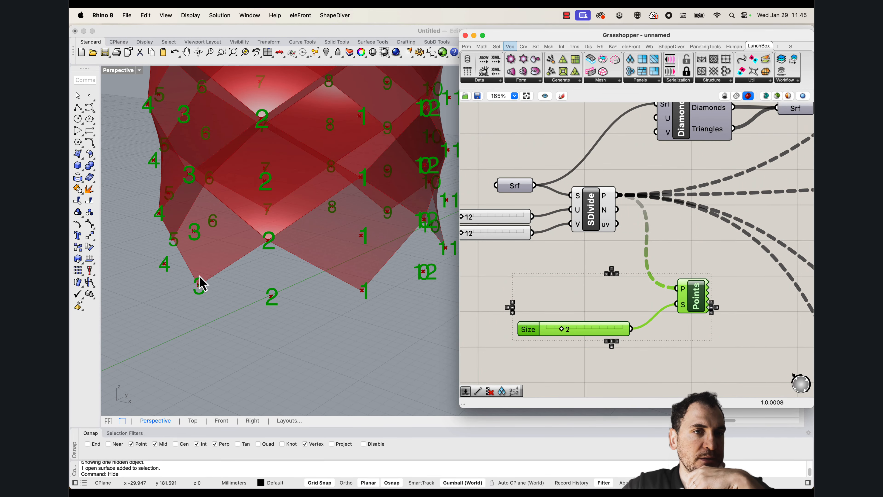
right_drag(237, 282, 249, 282)
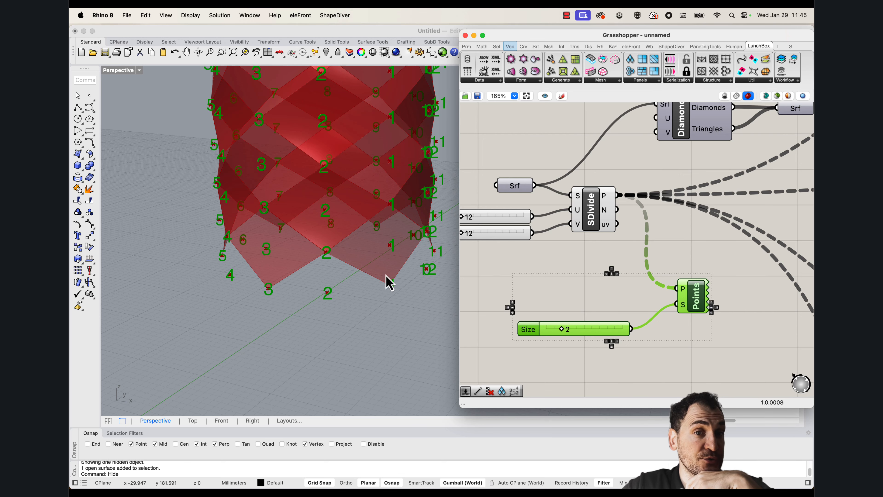
scroll(644, 296, down, 3)
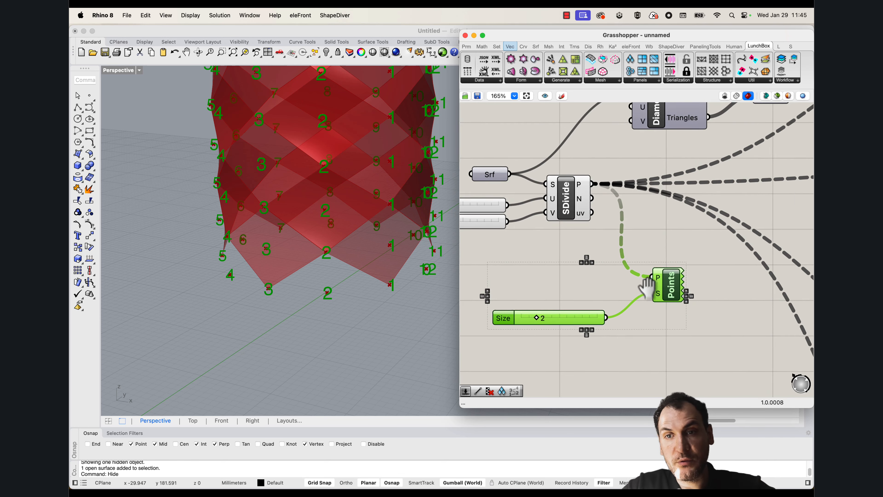
right_drag(615, 300, 588, 278)
click(558, 201)
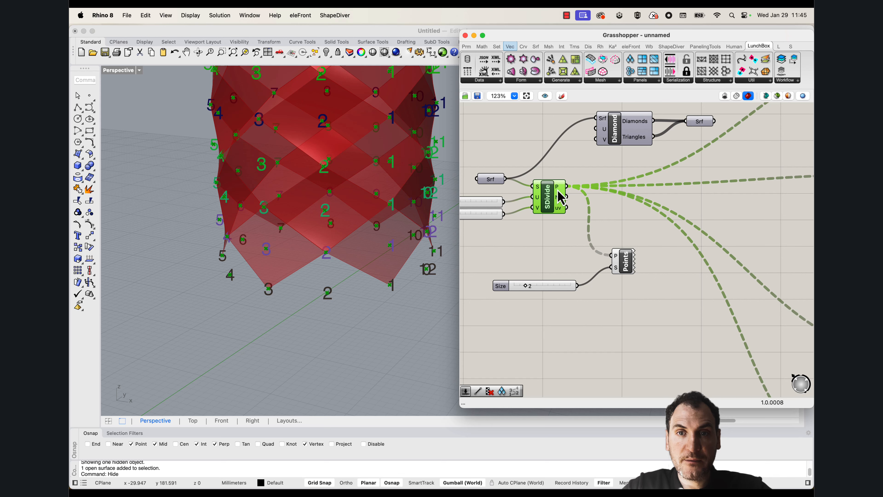
mouse_move(559, 193)
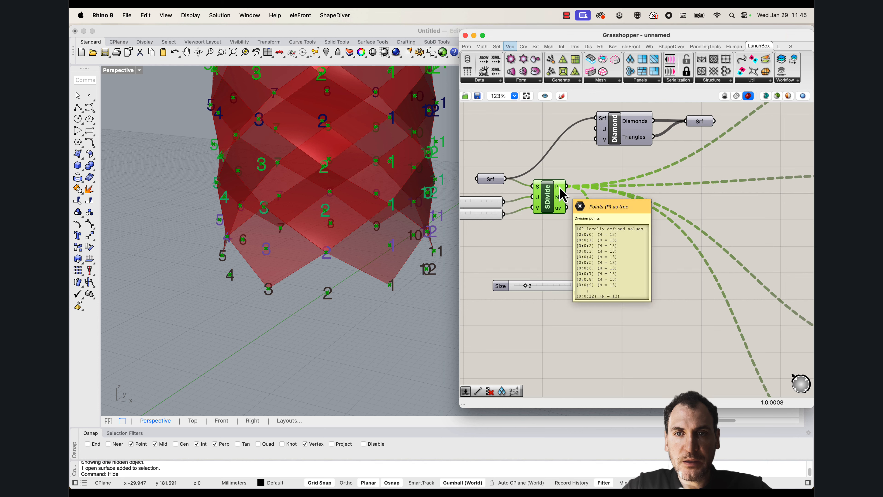
Add a Point parameter and feed it the surface division points
double_click(591, 329)
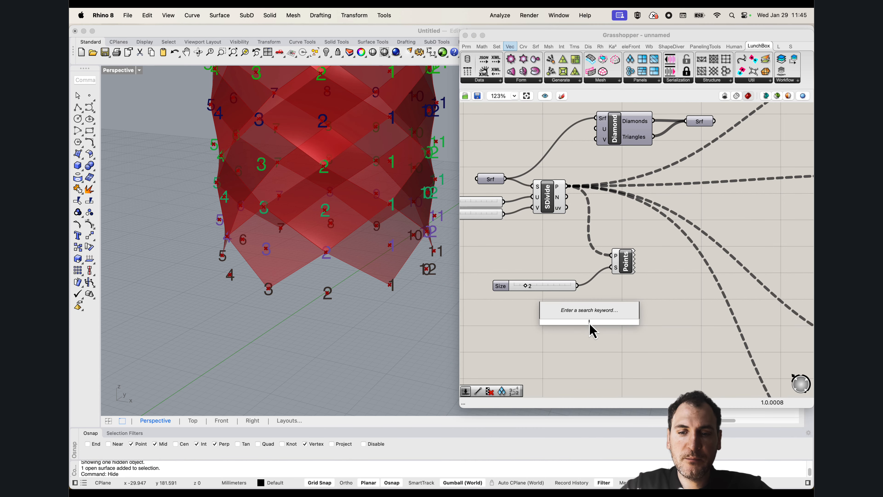
text(point)
click(585, 313)
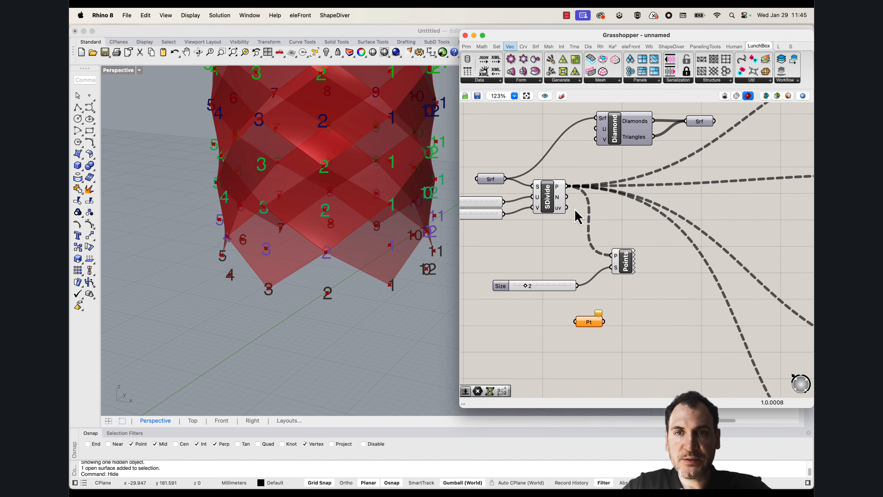
drag(566, 187, 576, 322)
Move the Point parameter, Point List and Size slider to free canvas space, placing the Point parameter above the Point List
drag(637, 339, 523, 241)
scroll(615, 278, down, 1)
drag(619, 261, 660, 350)
scroll(591, 250, down, 7)
scroll(583, 244, down, 2)
right_drag(675, 363, 632, 296)
scroll(627, 300, up, 8)
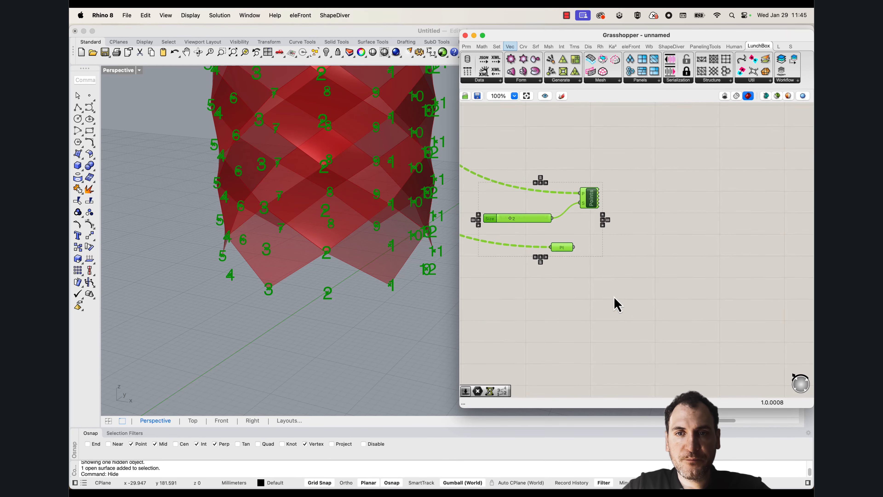
click(603, 268)
right_drag(597, 257, 638, 287)
drag(606, 280, 565, 189)
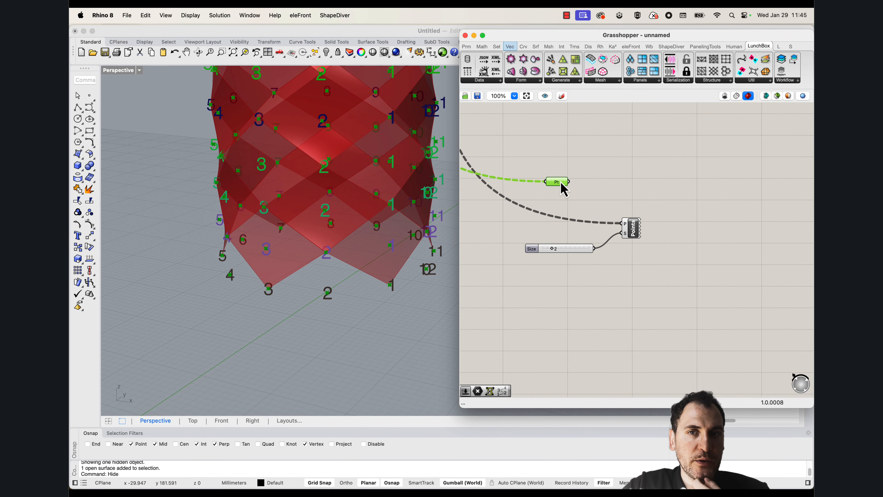
Add a List Item component and feed its list input from the Point parameter
double_click(621, 192)
text(list item)
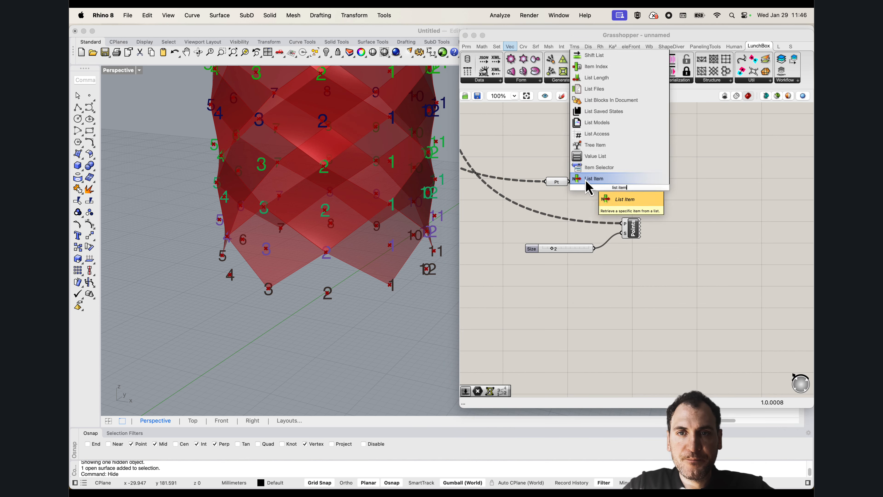
click(593, 179)
drag(618, 198, 614, 201)
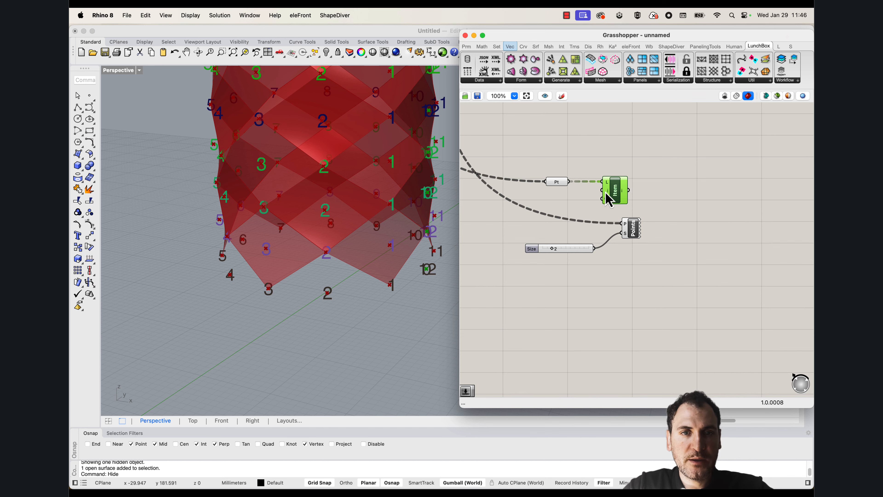
Arrange the Point List and its Size slider beneath the List Item component and view the numbered points on the cylinder
scroll(360, 222, down, 5)
right_drag(360, 222, 351, 337)
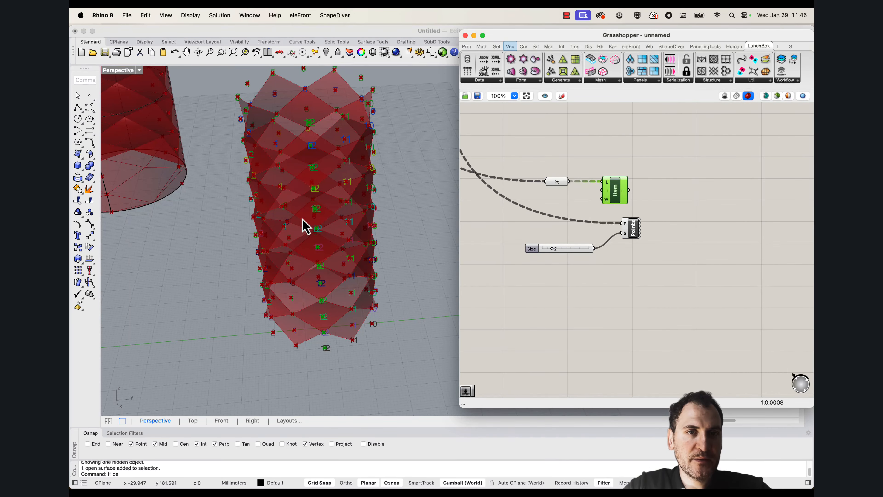
right_drag(288, 218, 358, 385)
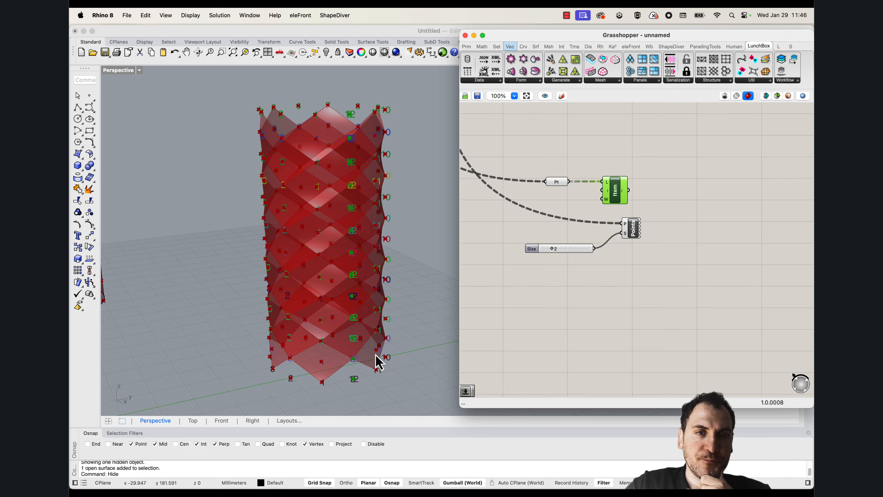
right_drag(379, 362, 382, 348)
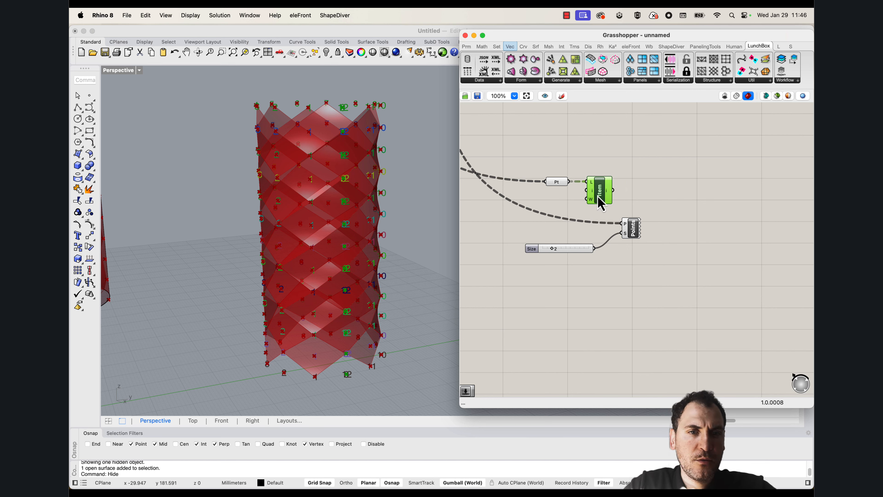
drag(655, 276, 581, 232)
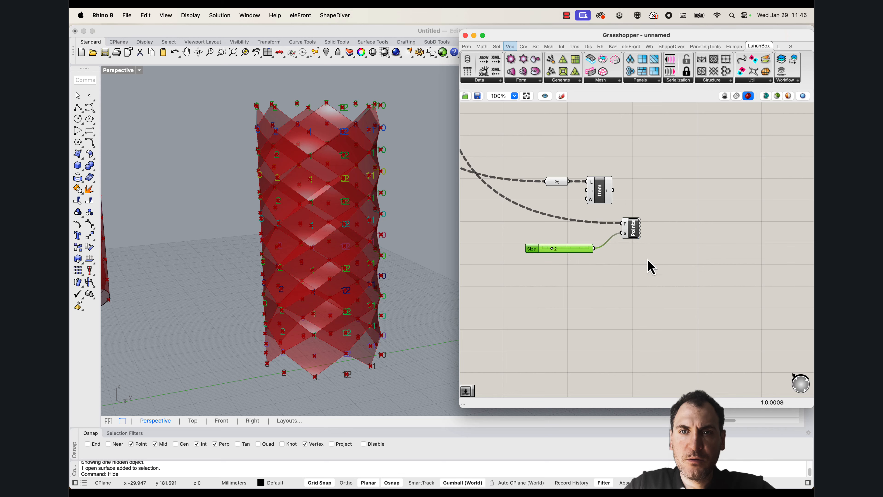
drag(648, 260, 582, 224)
drag(635, 233, 611, 249)
click(628, 223)
click(603, 195)
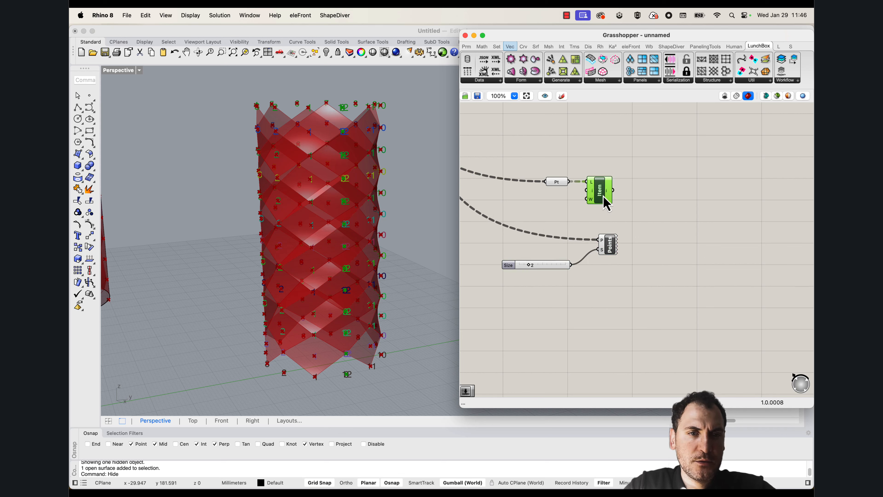
scroll(357, 367, up, 5)
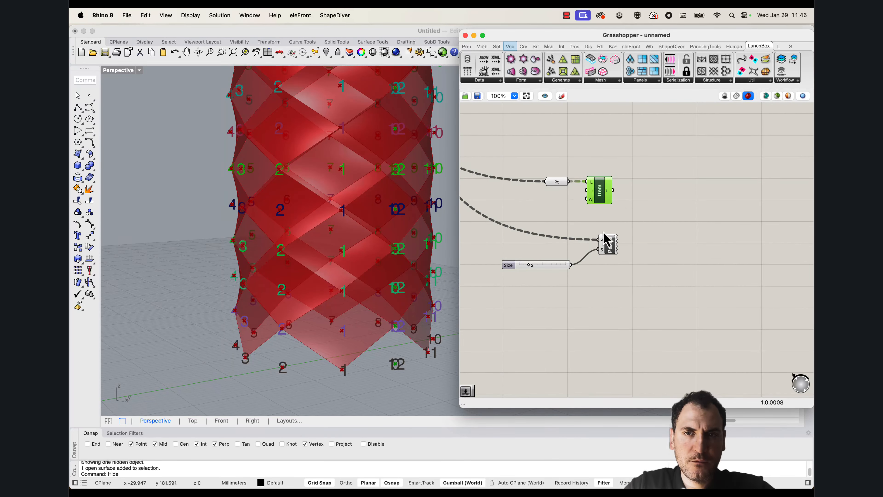
Insert a Flip Matrix component between the Point parameter and the List Item component
double_click(654, 193)
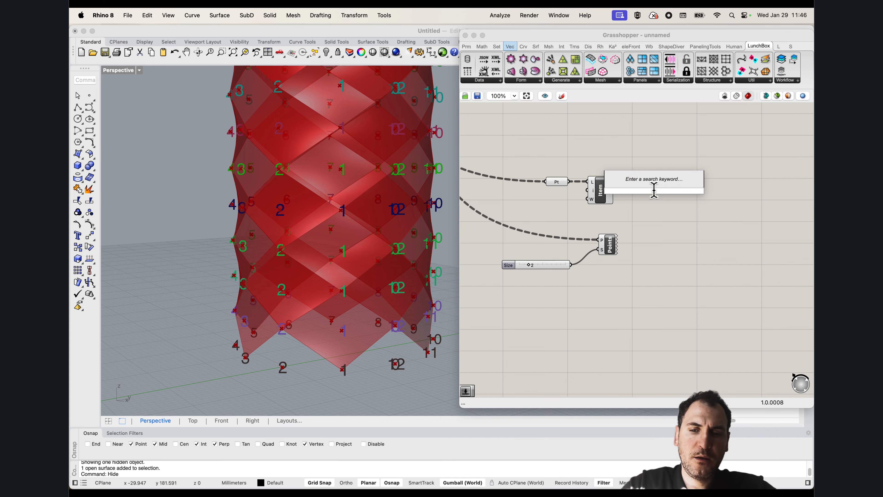
text(flip)
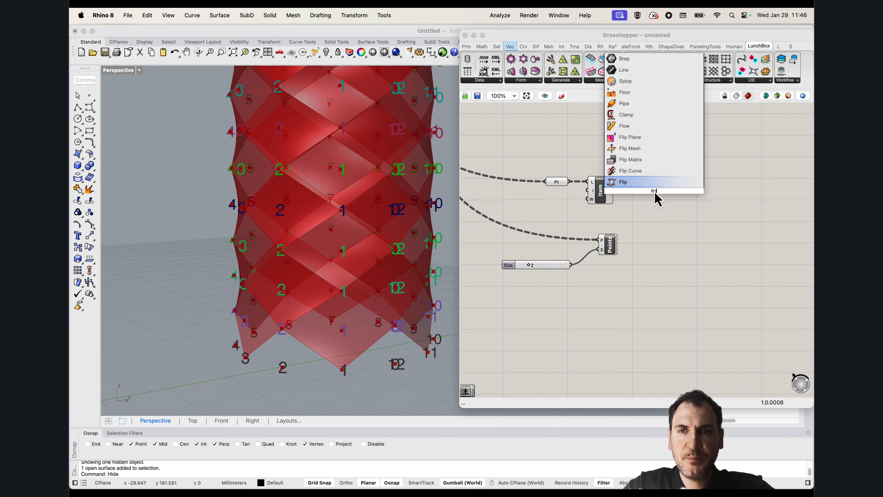
click(660, 184)
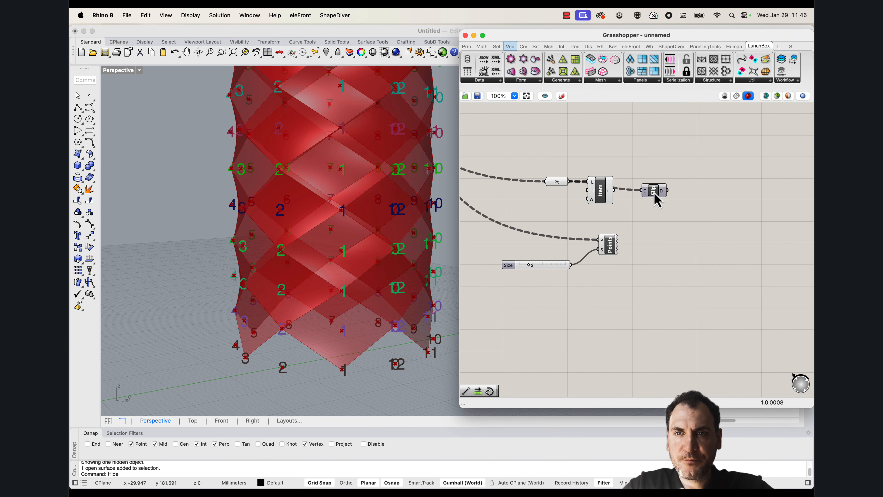
drag(656, 196, 658, 173)
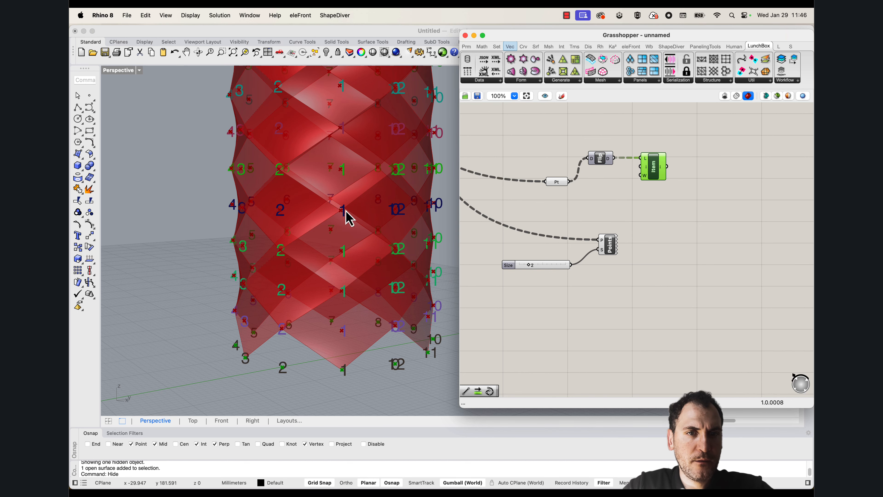
Feed the Point List from the Flip Matrix output and inspect the flipped point numbering on the cylinder
scroll(345, 217, down, 5)
drag(597, 163, 600, 219)
drag(605, 212, 663, 238)
click(625, 239)
scroll(357, 316, up, 3)
shift+right_drag(381, 321, 386, 345)
scroll(370, 374, up, 5)
drag(653, 170, 666, 173)
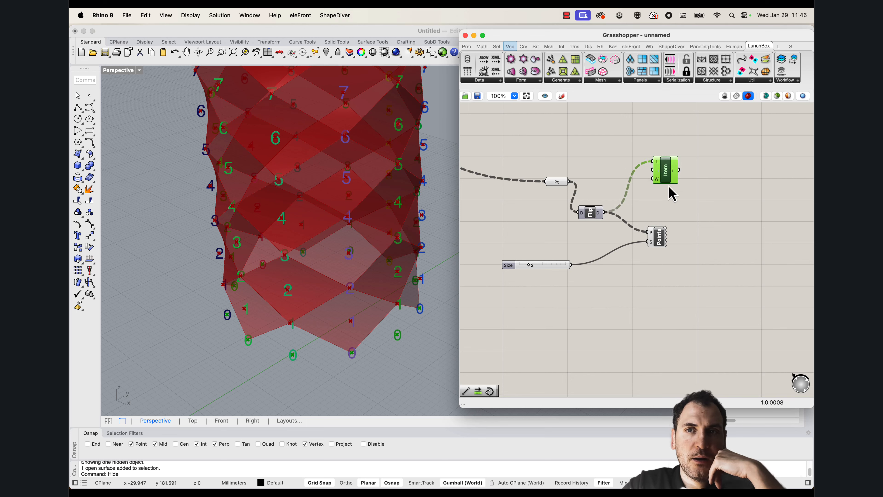
Add a second Flip Matrix after the List Item, feed its output to the Point List, and inspect the cylinder's lower-edge numbering
drag(669, 173, 656, 186)
click(587, 217)
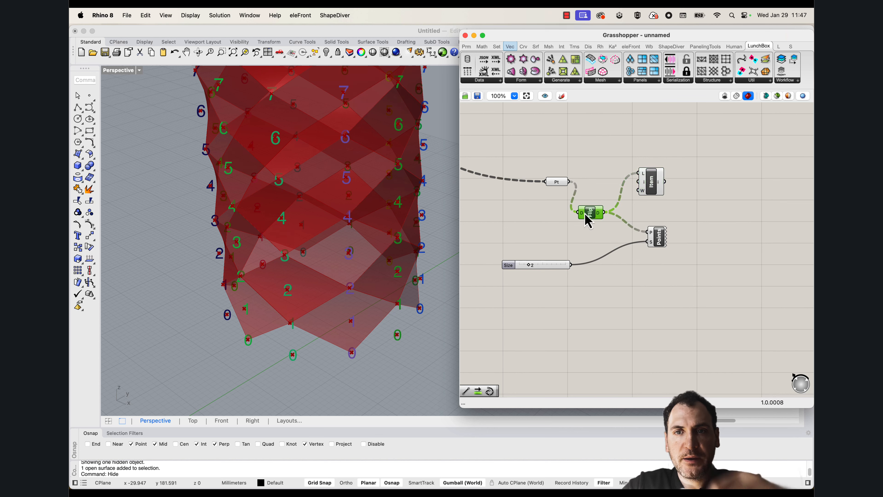
alt+drag(591, 216, 609, 182)
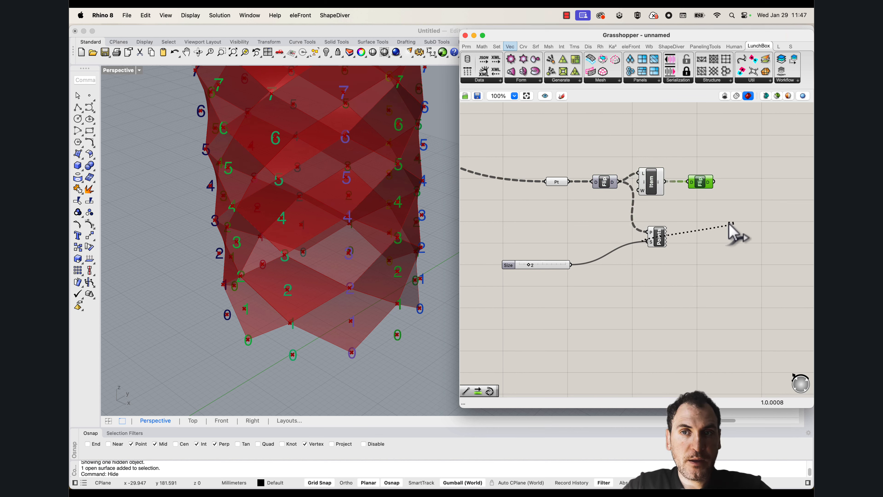
drag(662, 240, 733, 215)
drag(713, 182, 752, 203)
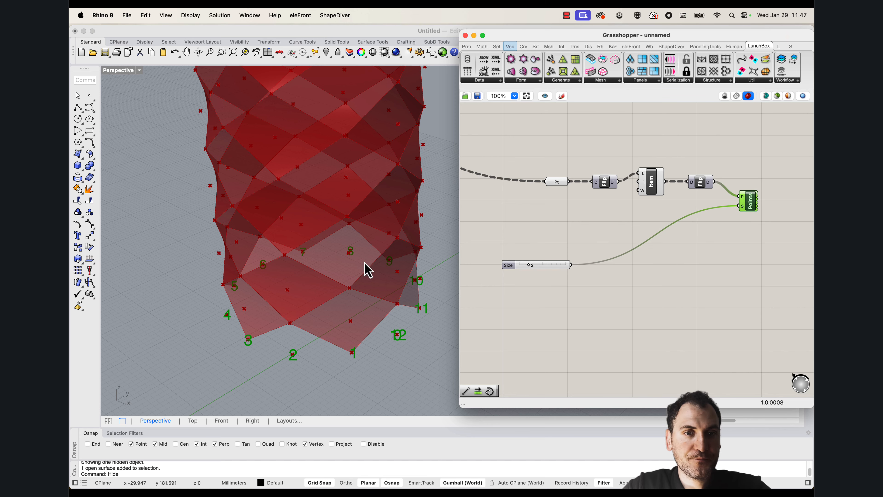
scroll(364, 265, down, 4)
right_drag(364, 265, 348, 289)
scroll(334, 267, up, 6)
scroll(347, 261, down, 3)
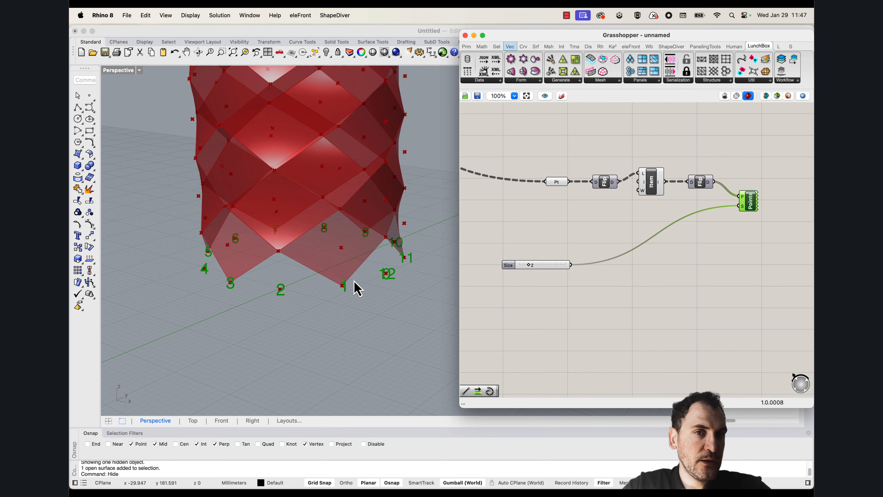
right_drag(361, 288, 356, 287)
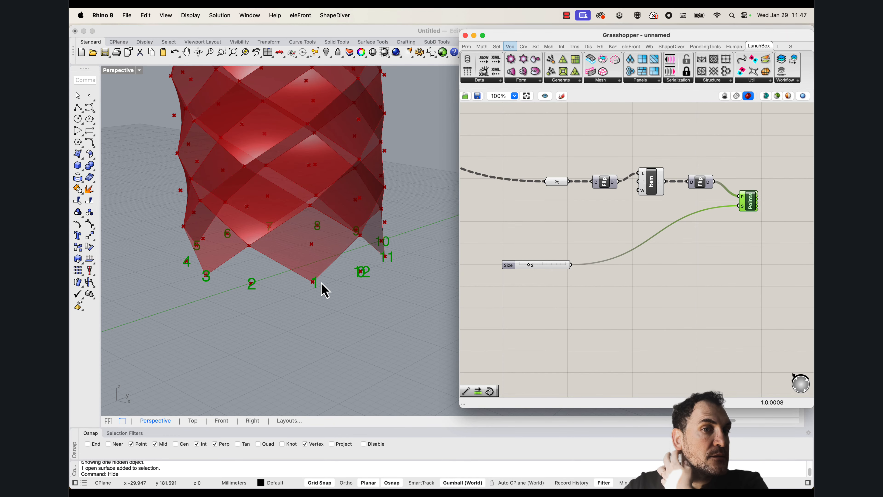
Tidy the canvas by placing the Size slider and the Point List beside the second Flip Matrix
right_drag(623, 268, 570, 287)
double_click(673, 256)
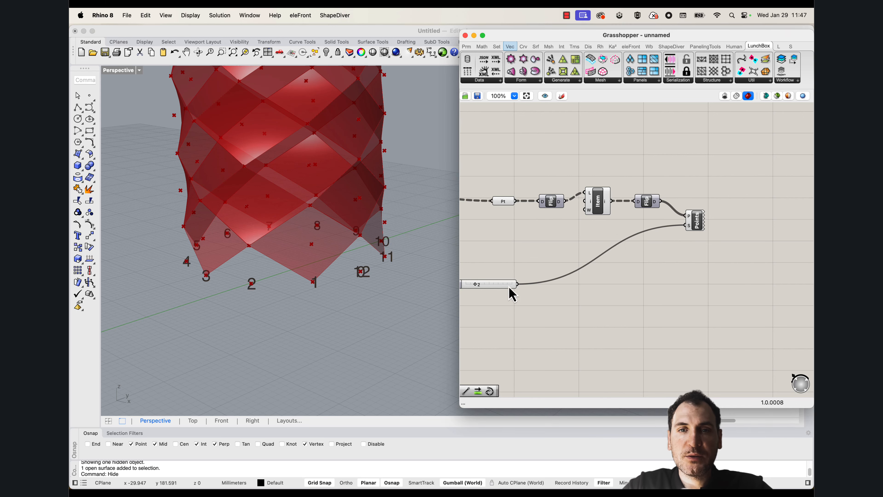
drag(503, 283, 650, 227)
drag(703, 241, 640, 217)
drag(693, 224, 742, 221)
double_click(712, 255)
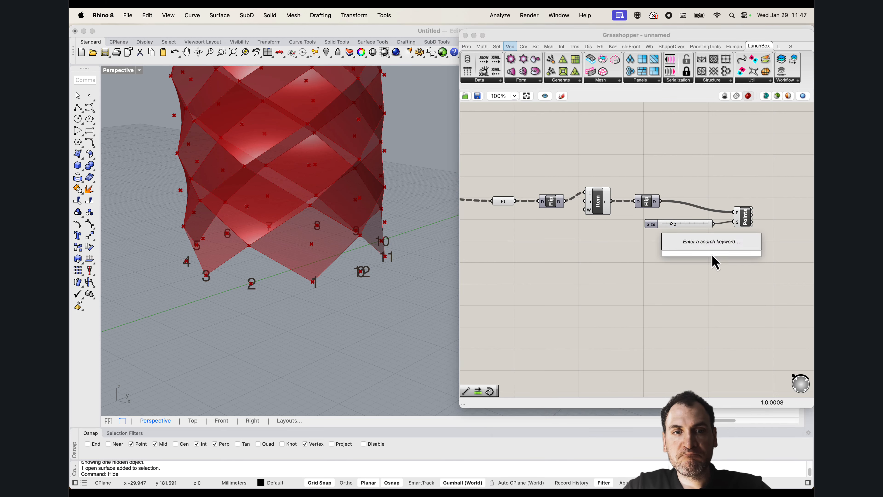
click(690, 271)
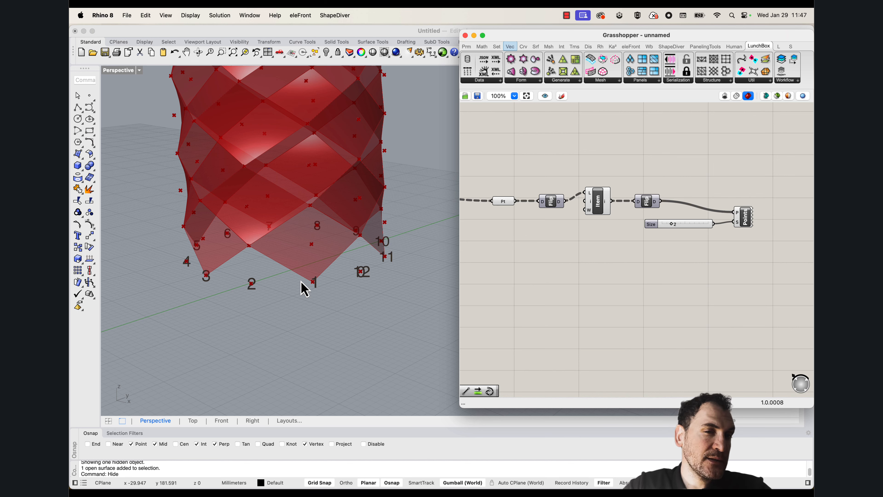
right_drag(683, 240, 609, 260)
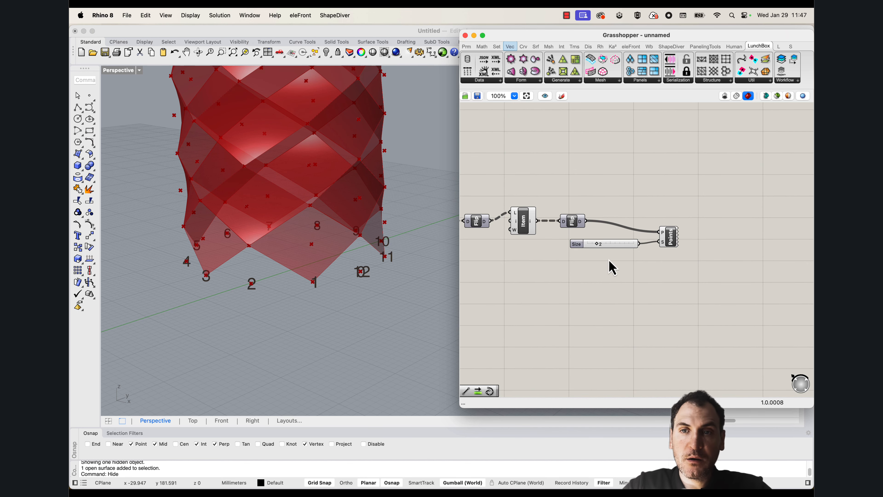
drag(676, 268, 658, 254)
Add a Cull Pattern component below the Point List and feed its list input from the second Flip Matrix
double_click(635, 278)
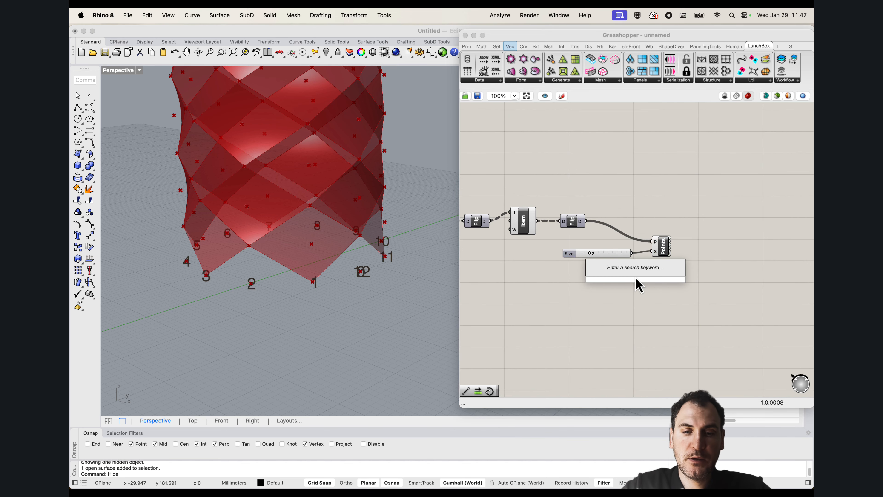
text(cull pa)
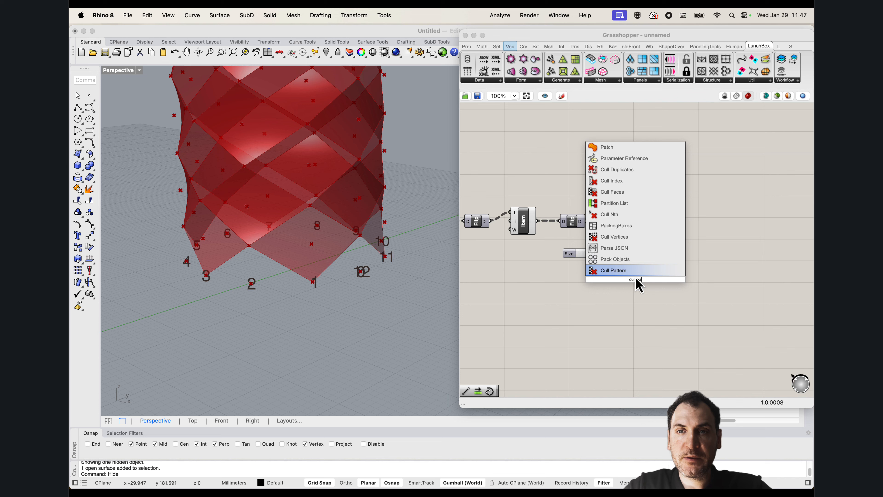
click(614, 272)
drag(586, 222, 626, 275)
right_drag(628, 283, 650, 278)
scroll(605, 277, up, 2)
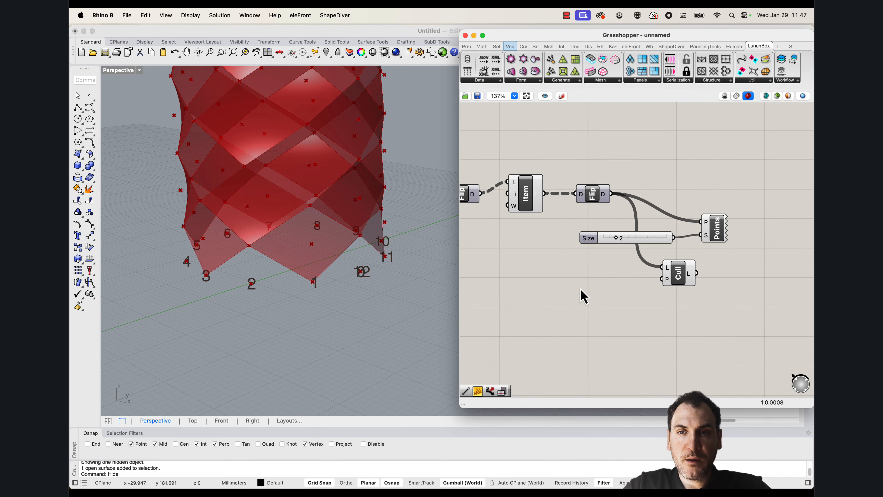
Duplicate the existing False/True pattern panel and place the copy near the new Cull Pattern component
double_click(580, 291)
click(571, 167)
scroll(571, 166, down, 6)
right_drag(571, 166, 607, 268)
scroll(585, 197, up, 5)
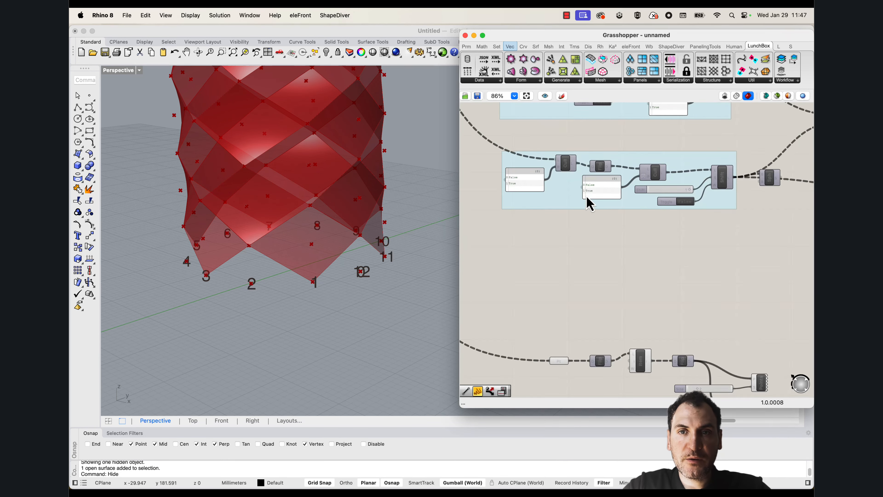
click(606, 191)
key(super+c)
key(super+v)
drag(609, 199, 660, 324)
right_drag(704, 328, 525, 198)
Place the copied panel beside the Cull Pattern and connect it to the pattern input
drag(489, 188, 528, 291)
right_drag(530, 289, 577, 289)
scroll(578, 289, up, 3)
drag(612, 281, 639, 278)
Inspect which numbered lower-edge points the Cull Pattern keeps around the cylinder
mouse_move(272, 270)
right_down()
mouse_move(286, 268)
mouse_move(274, 269)
right_up()
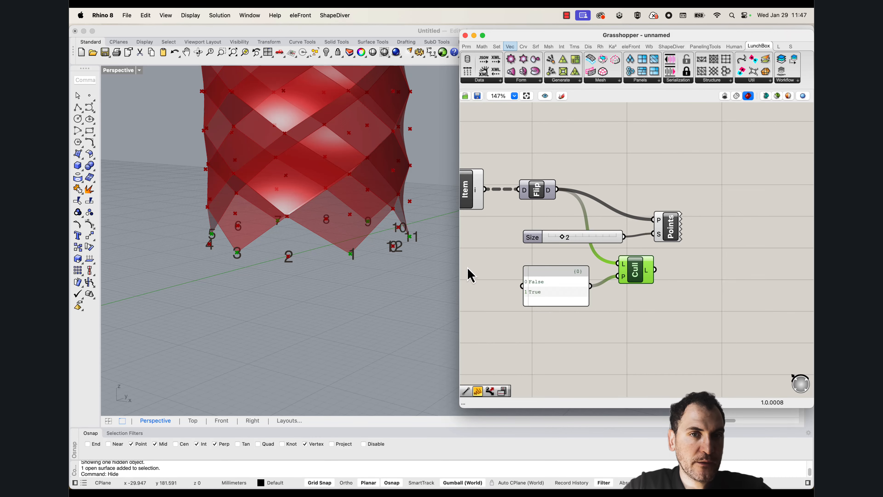
right_drag(370, 263, 280, 250)
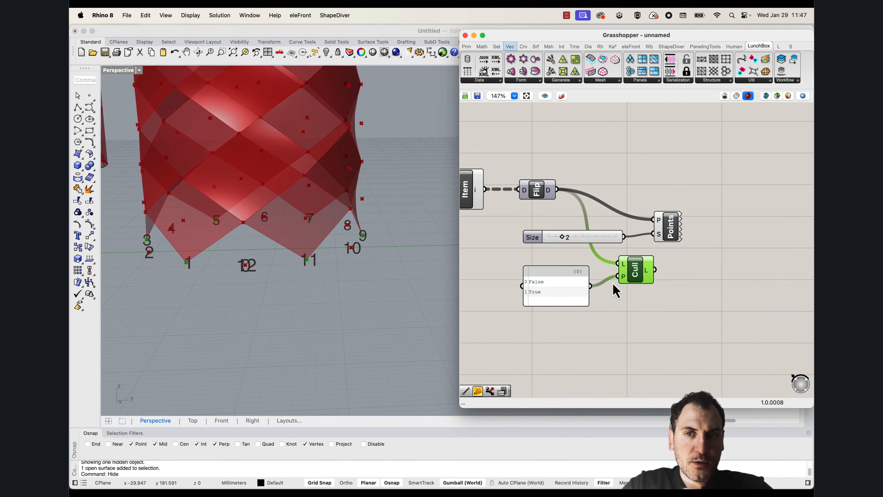
mouse_move(651, 277)
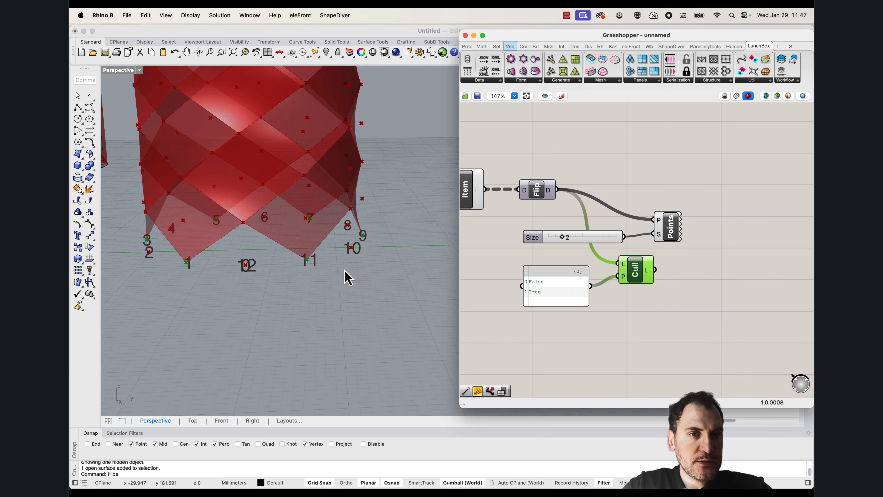
right_drag(345, 276, 316, 257)
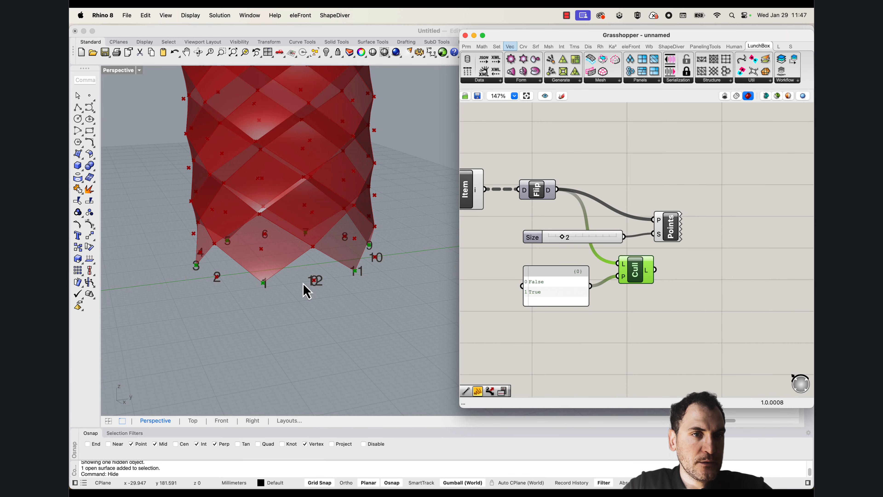
right_drag(238, 247, 264, 270)
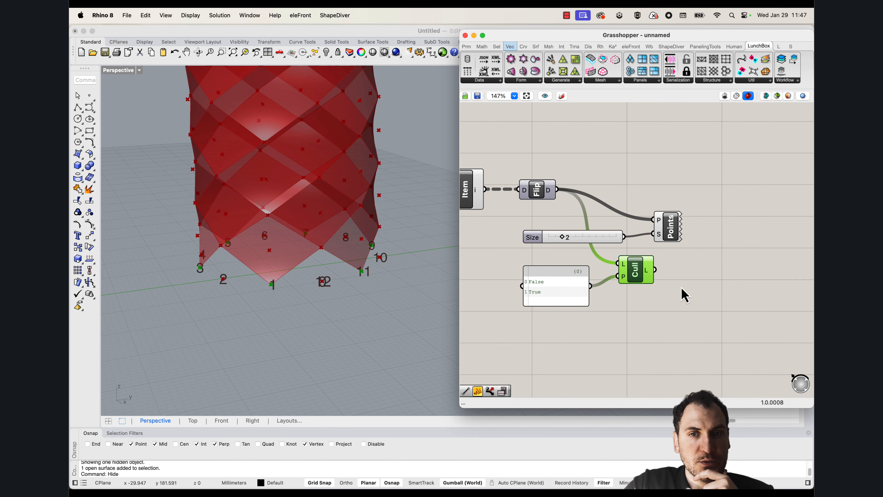
Add a Shift List component beside the Cull Pattern and feed its list input from the culled points
right_drag(644, 297, 632, 279)
double_click(660, 318)
text(shift)
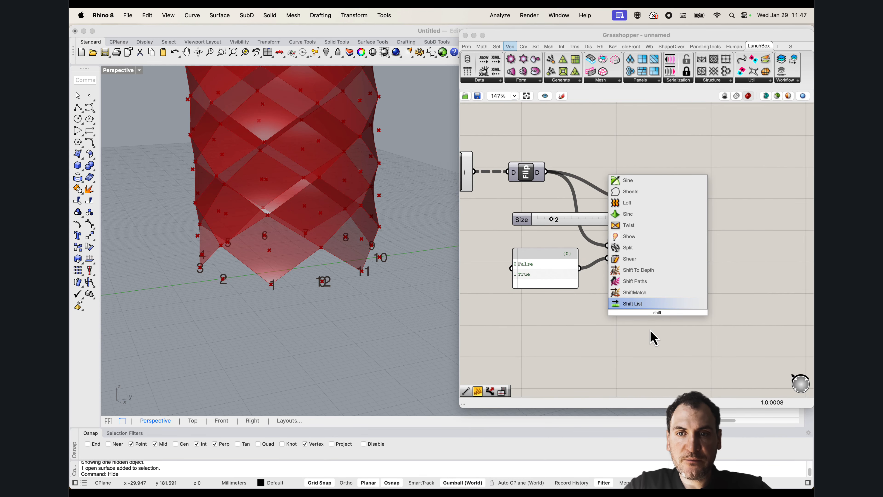
click(642, 301)
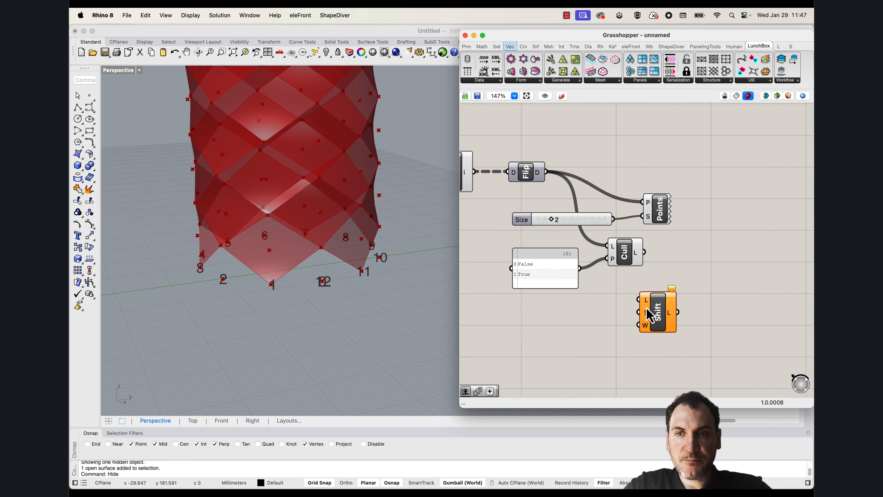
drag(653, 309, 686, 289)
drag(644, 253, 674, 281)
right_drag(633, 311, 631, 284)
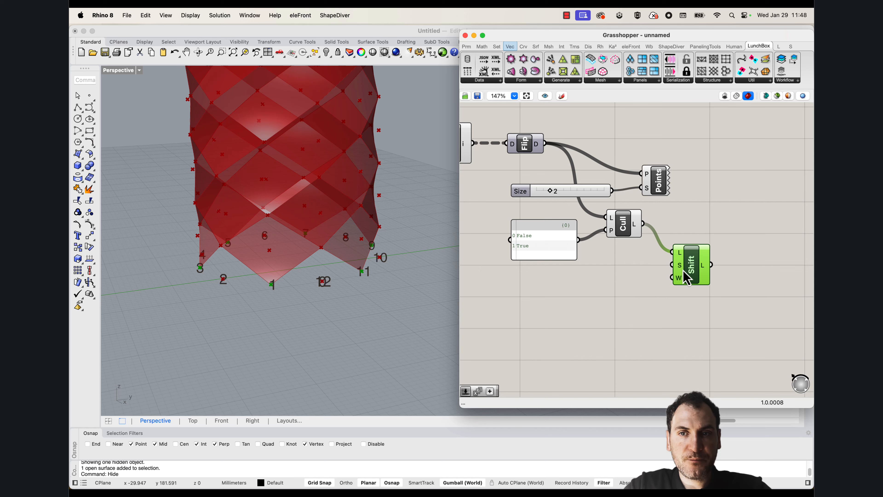
Add a number slider set to 1 and connect it to the Shift List's shift offset
double_click(597, 291)
text(1)
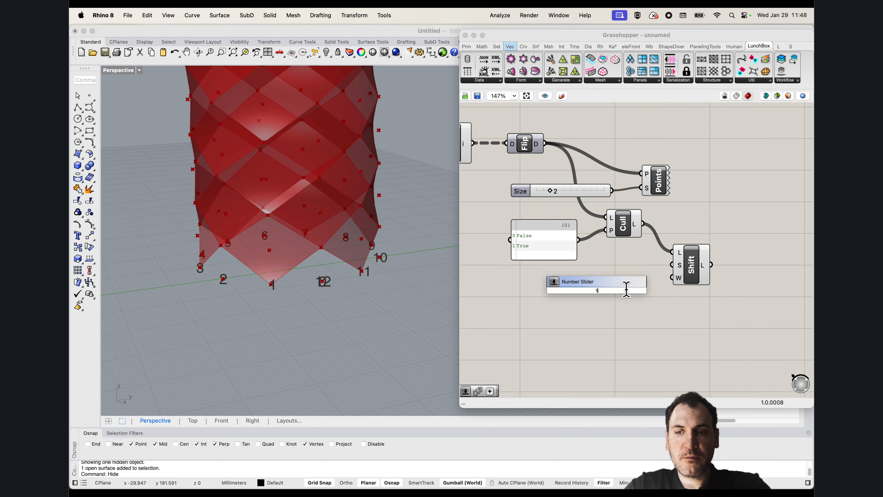
click(621, 282)
drag(676, 264, 615, 277)
Add a Boolean Toggle set to True and connect it to the Shift List's wrap input
double_click(600, 316)
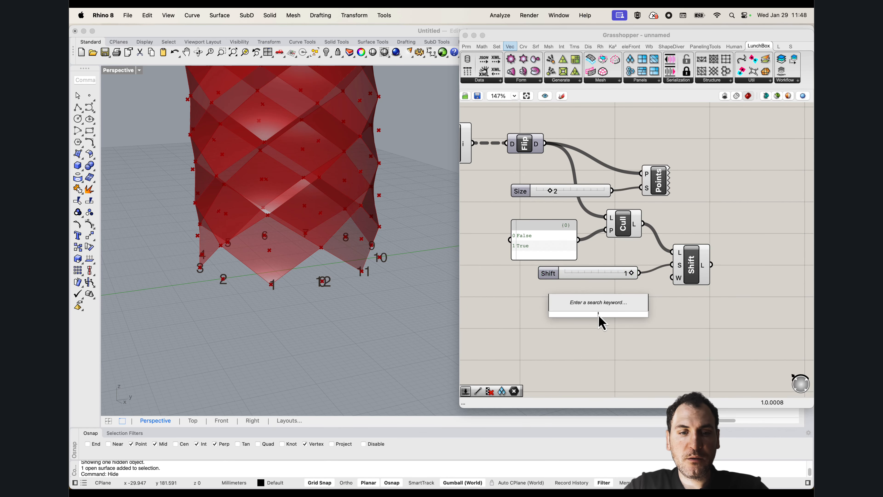
text(boole)
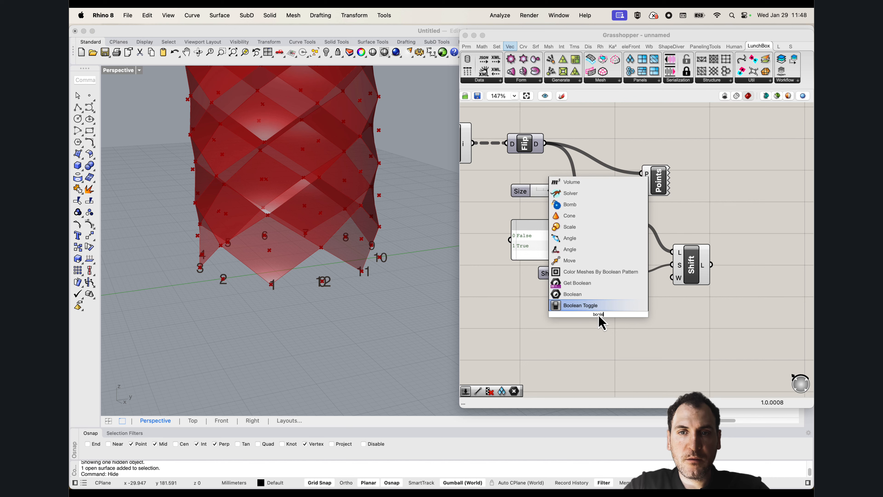
click(582, 305)
drag(631, 314, 695, 274)
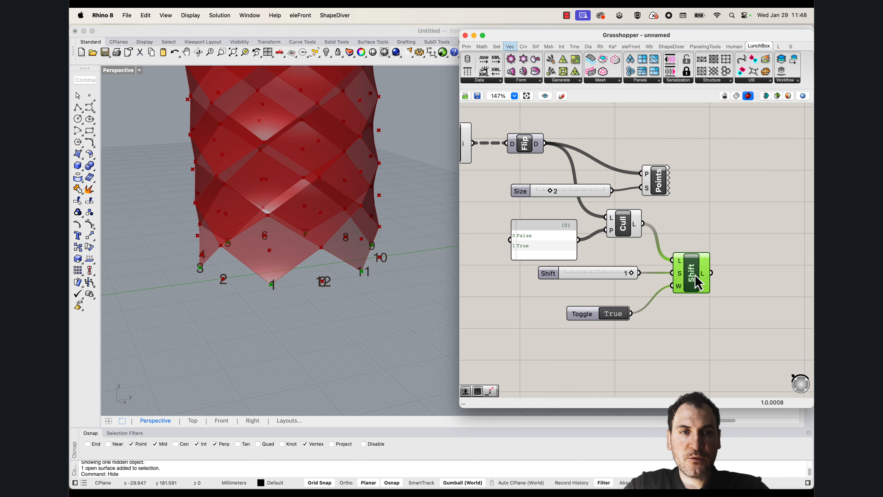
click(616, 266)
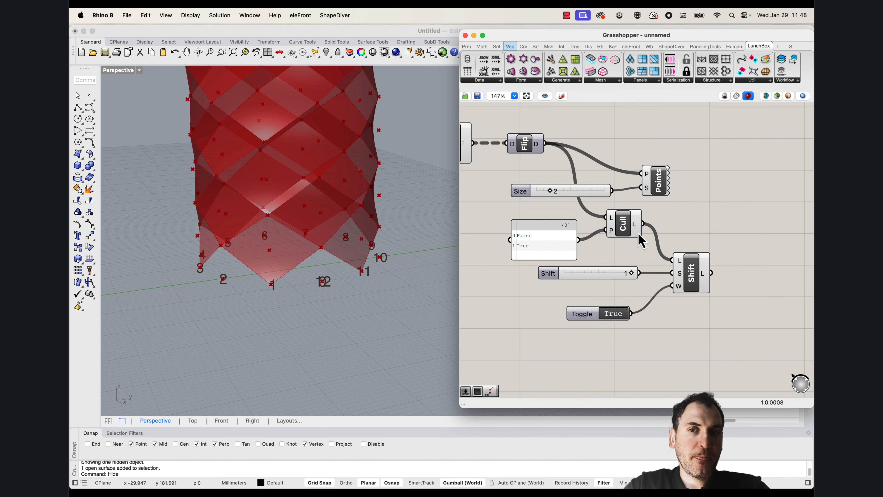
Feed the Point List from the Cull Pattern, move it aside with its Size slider, and rewire it to the Shift List output
click(628, 225)
right_drag(680, 184, 641, 211)
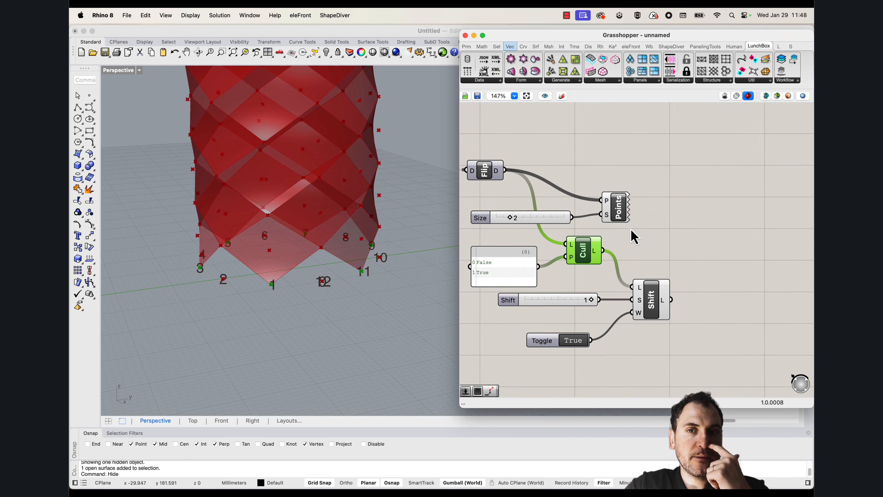
drag(681, 221, 546, 181)
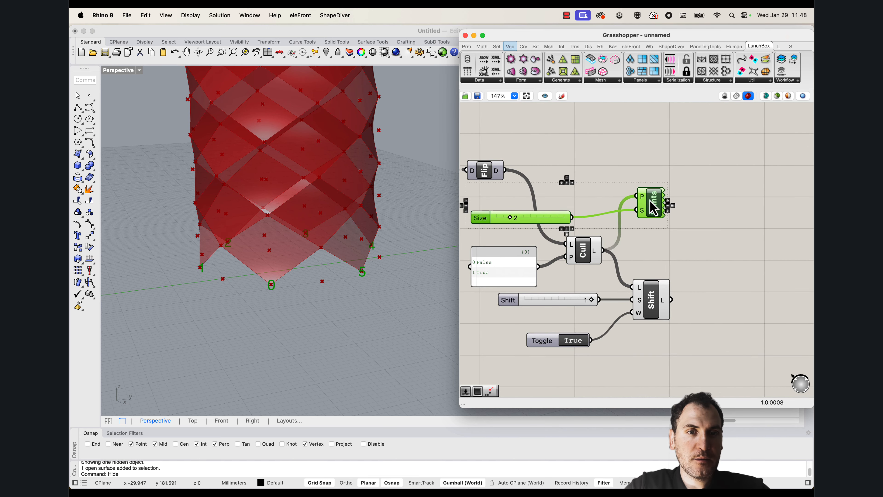
drag(650, 200, 725, 196)
right_drag(310, 283, 340, 293)
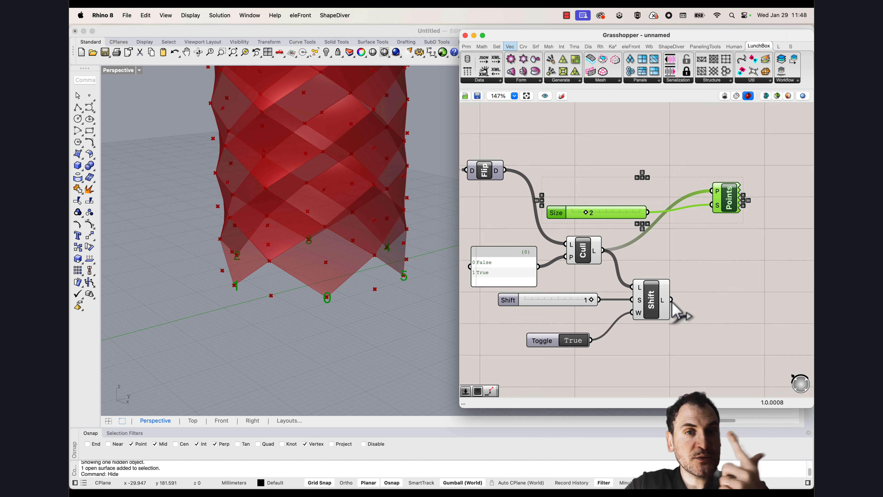
drag(673, 301, 711, 191)
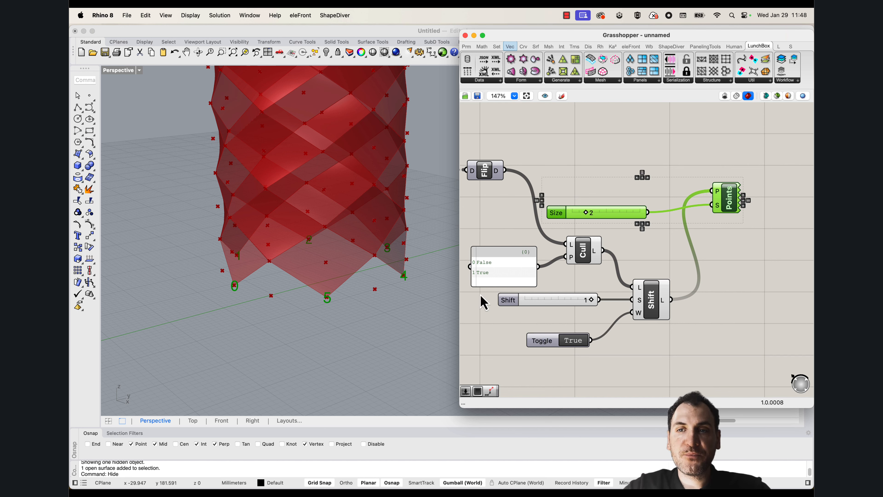
Add a Line component with the Cull Pattern output as start points and the Shift List output as end points
double_click(729, 277)
text(line)
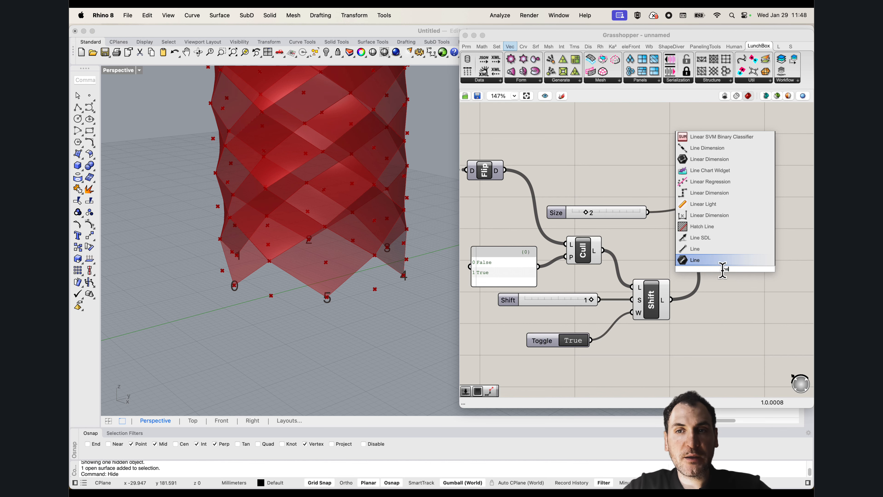
click(709, 253)
drag(671, 299, 707, 275)
drag(602, 250, 707, 263)
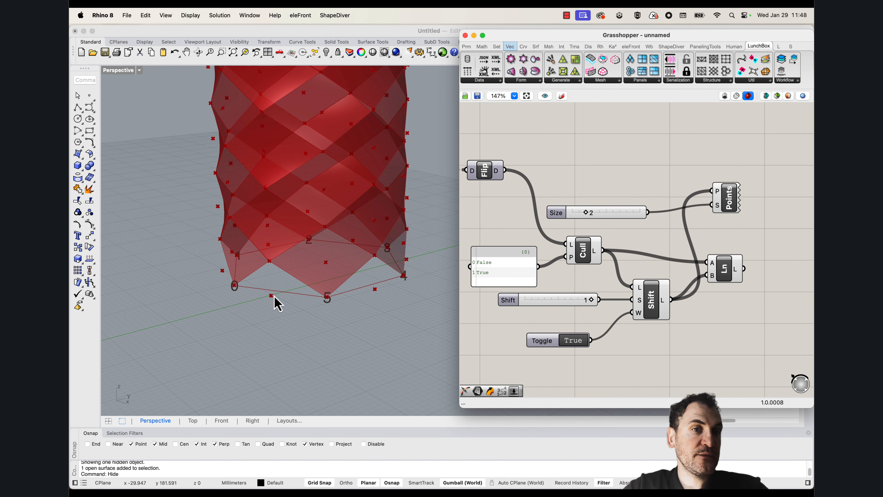
Examine the lines linking the lower-edge points and the panel vertices above them on the cylinder
right_drag(302, 273, 321, 280)
right_drag(230, 279, 281, 277)
scroll(282, 276, up, 3)
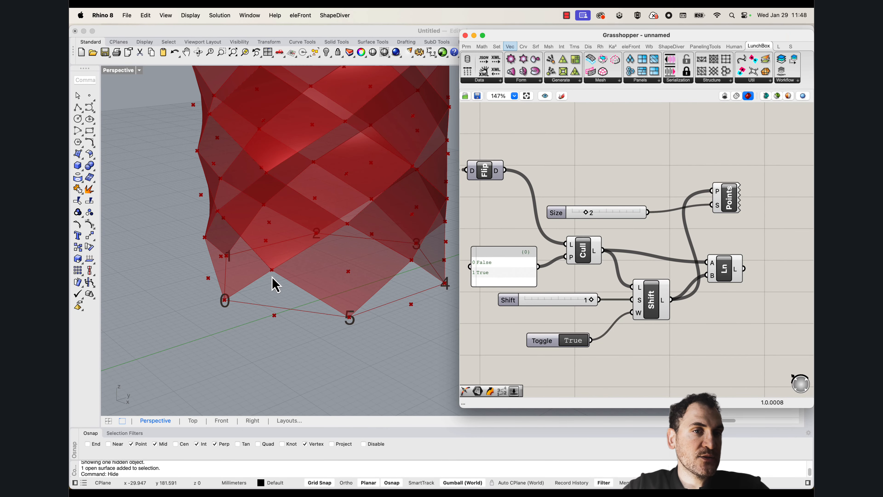
scroll(332, 242, down, 5)
right_drag(334, 244, 380, 292)
scroll(322, 258, up, 5)
scroll(328, 261, down, 3)
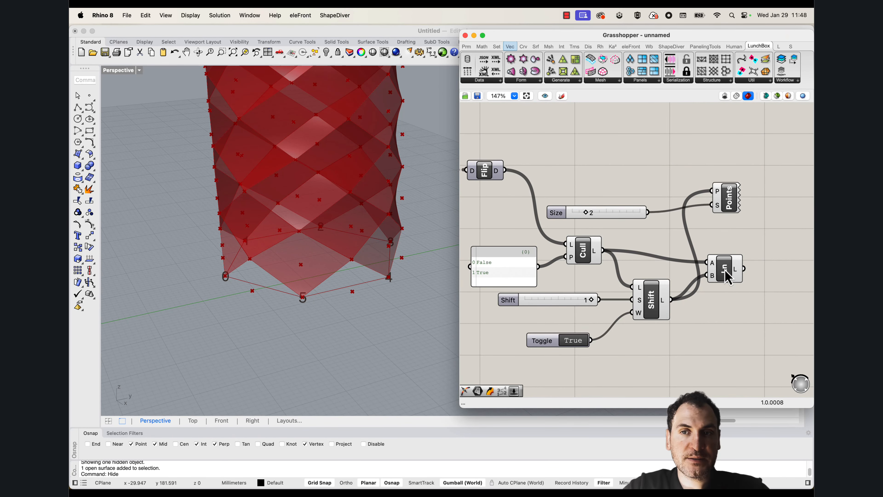
Duplicate the List Item above the original, keeping its list input fed by the first Flip Matrix
scroll(727, 275, down, 1)
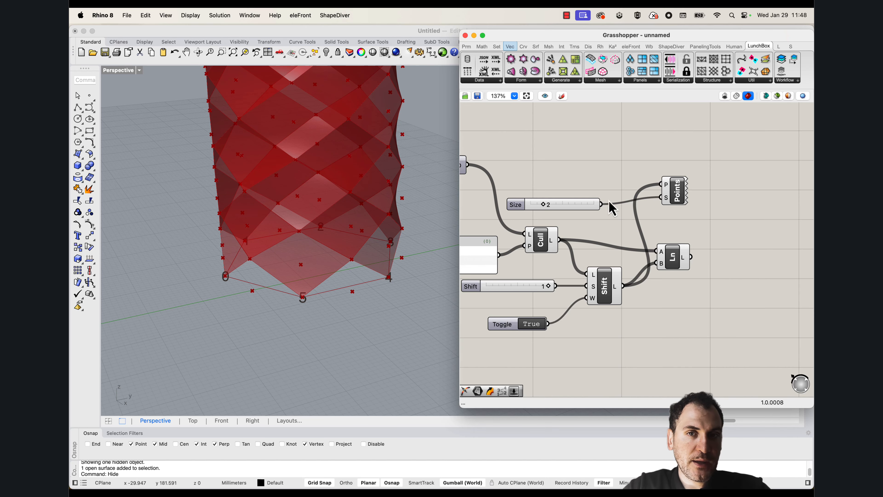
scroll(609, 202, down, 3)
mouse_move(553, 211)
right_down()
mouse_move(679, 218)
mouse_move(610, 223)
right_up()
drag(638, 206, 638, 208)
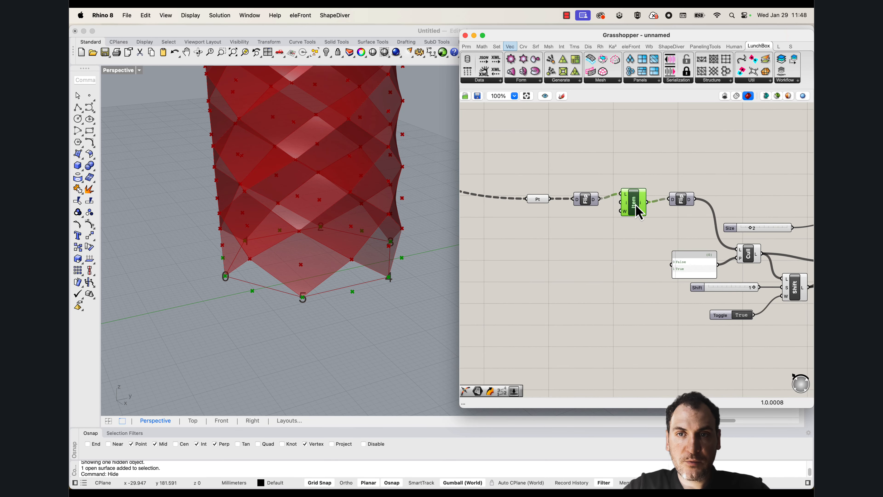
right_drag(623, 209, 558, 213)
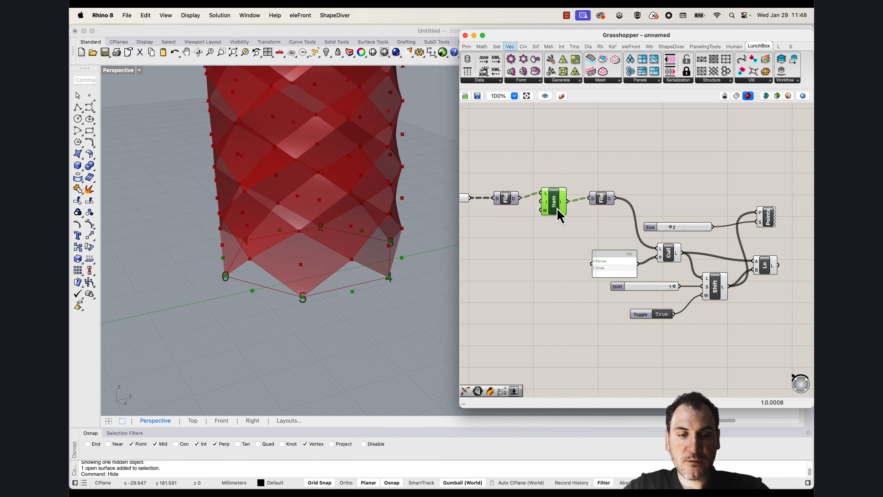
alt+drag(556, 205, 558, 159)
right_drag(533, 153, 558, 171)
Add a number slider set to 1 and connect it to the duplicated List Item's index input
double_click(519, 169)
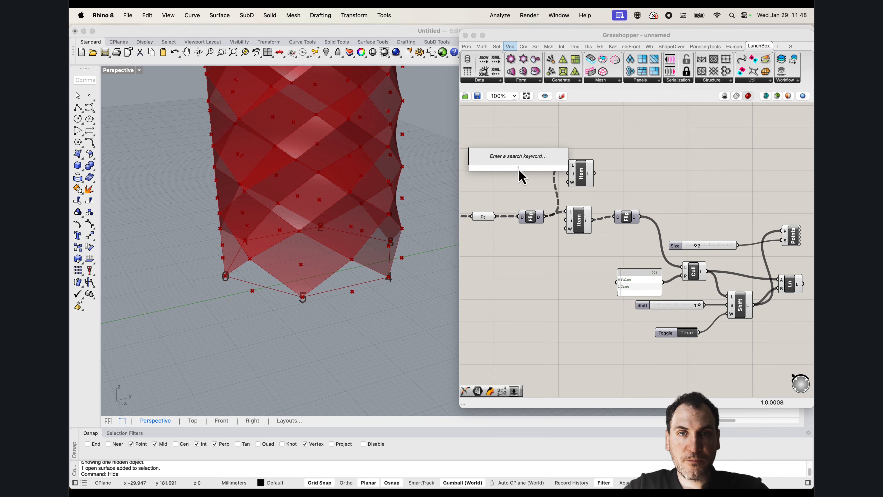
text(1)
key(Return)
drag(521, 172, 549, 174)
Duplicate the Flip Matrix beside the upper List Item and feed it from that List Item's output
drag(578, 176, 580, 171)
right_drag(631, 186, 603, 181)
alt+drag(600, 215, 582, 164)
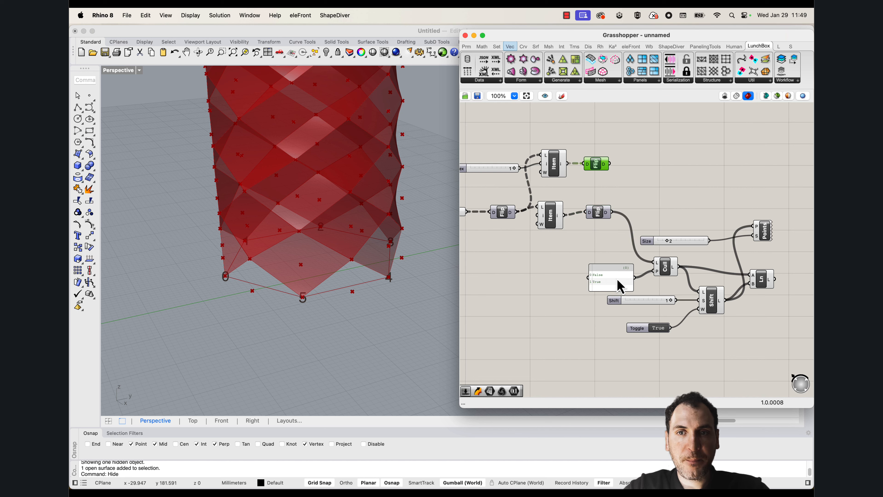
Duplicate the Cull Pattern with its False/True panel into the upper row and feed its list from the upper Flip Matrix
right_drag(663, 280, 651, 277)
drag(650, 277, 672, 172)
click(622, 158)
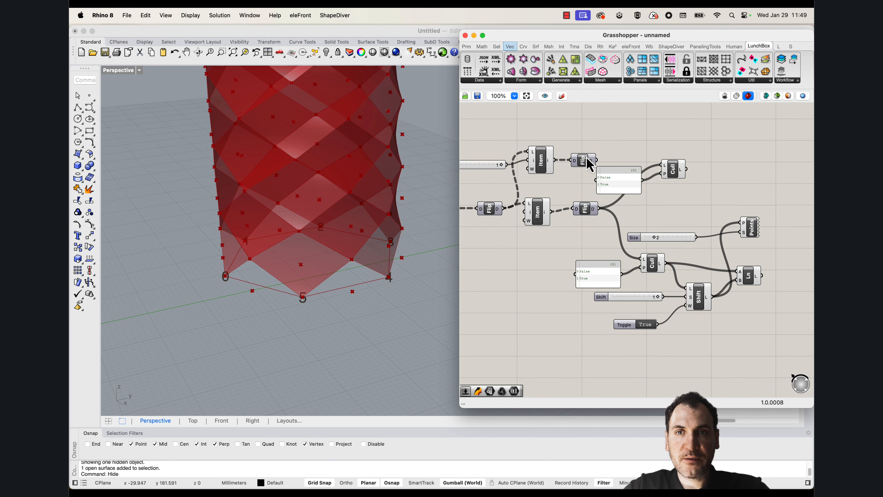
drag(608, 161, 671, 168)
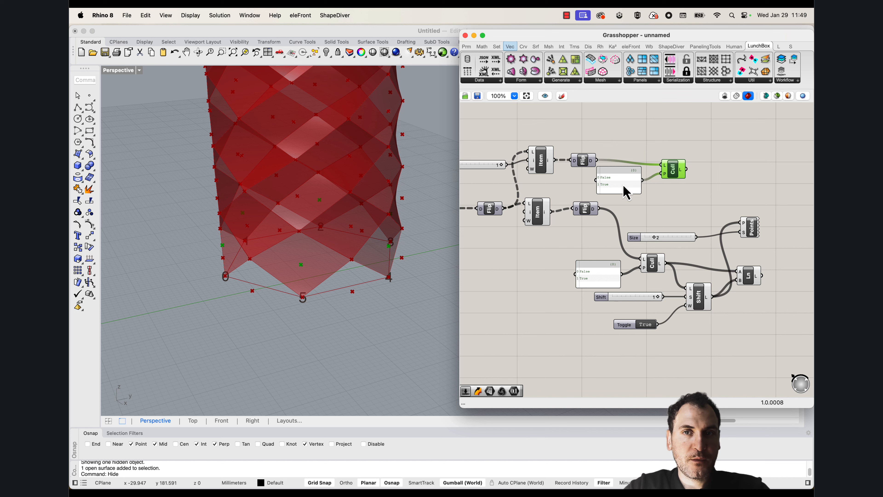
Reverse the upper Cull Pattern's pattern input and reposition the component together with its panel
right_click(665, 176)
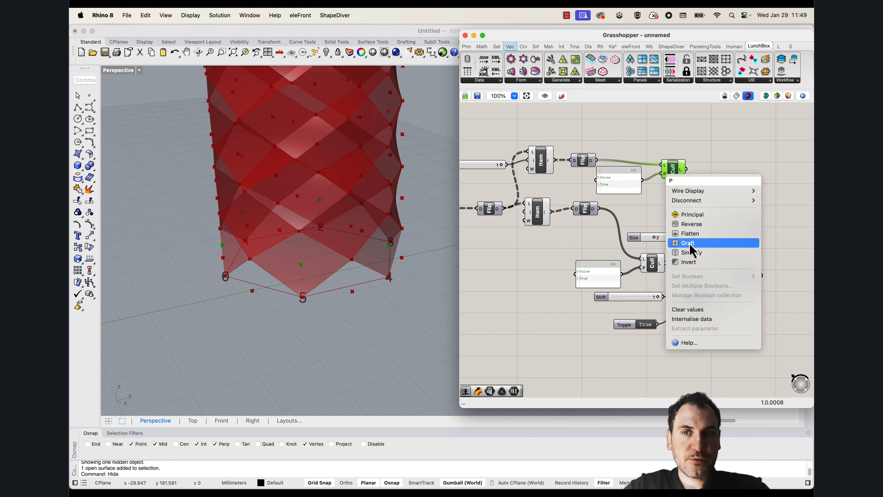
click(686, 223)
mouse_move(683, 173)
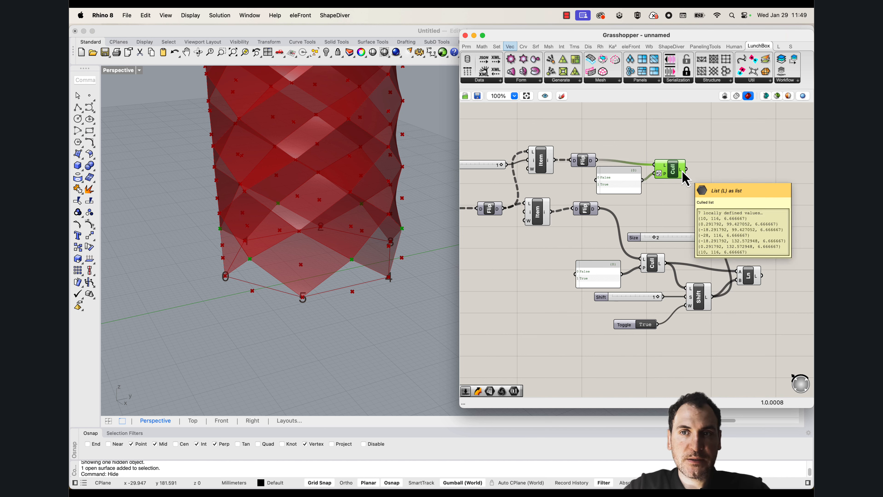
right_drag(741, 187, 658, 188)
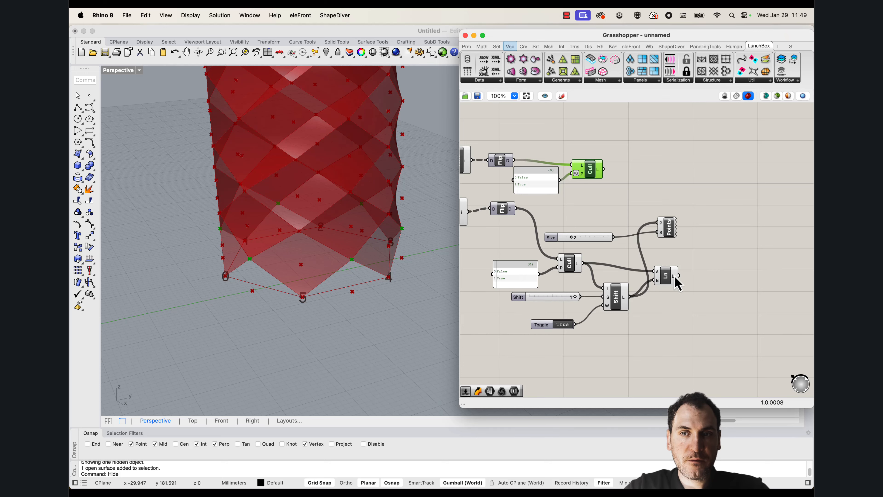
drag(611, 201, 515, 146)
drag(593, 179, 599, 168)
click(613, 135)
right_drag(614, 135, 626, 147)
Duplicate the Shift List with its slider and toggle into the upper row and feed its list from the upper Cull Pattern
drag(633, 334, 576, 298)
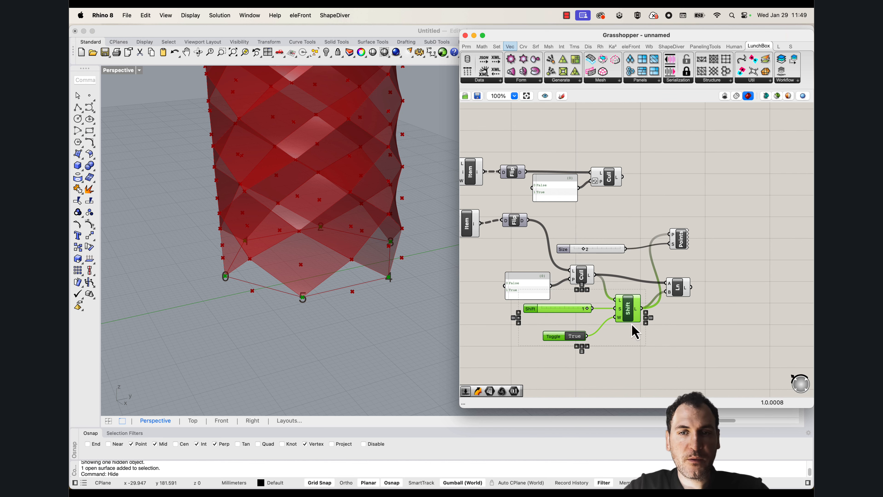
drag(641, 344, 550, 307)
alt+drag(630, 313, 681, 197)
click(638, 180)
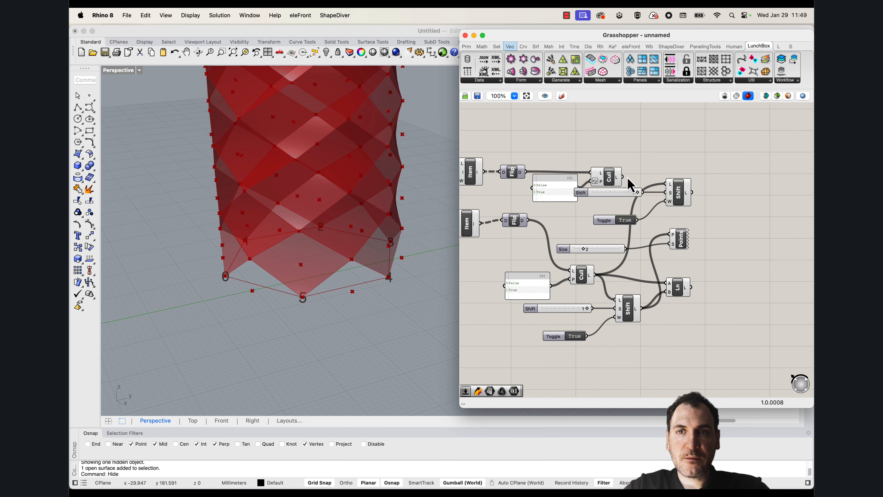
drag(623, 177, 626, 196)
drag(678, 201, 673, 208)
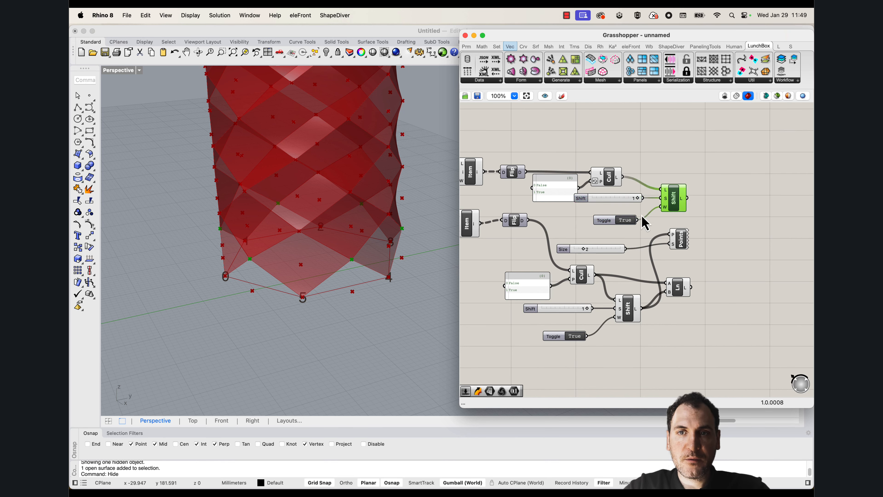
Set the upper wrap toggle to False and add an Extrude Point with the Line as base and upper Shift List output as point
double_click(733, 270)
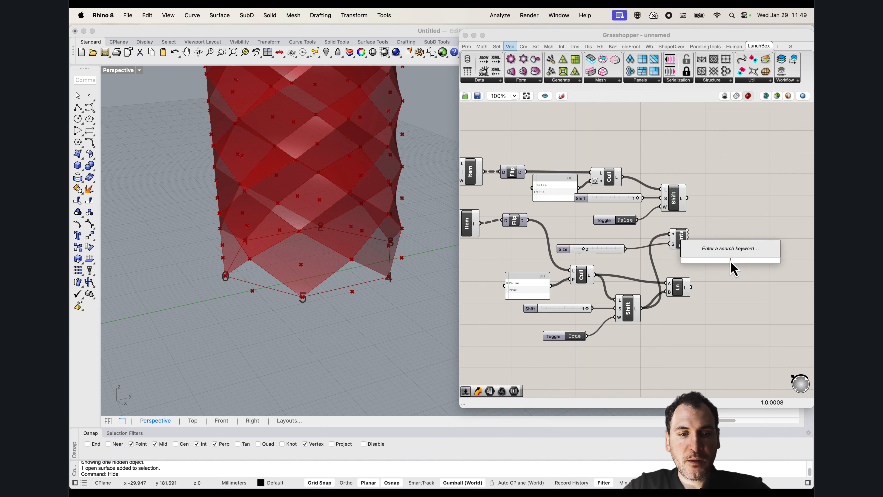
text(extrude to p)
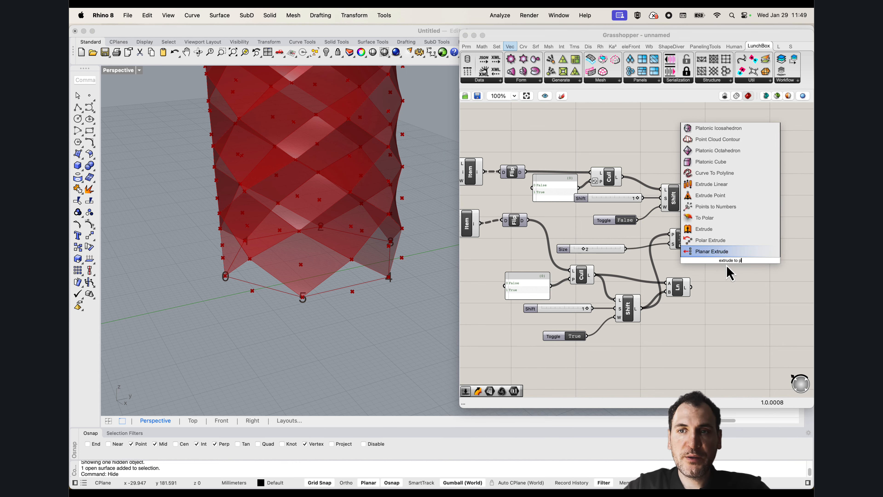
click(738, 252)
drag(691, 287, 688, 199)
drag(734, 268, 733, 260)
right_drag(396, 246, 339, 232)
scroll(633, 201, up, 3)
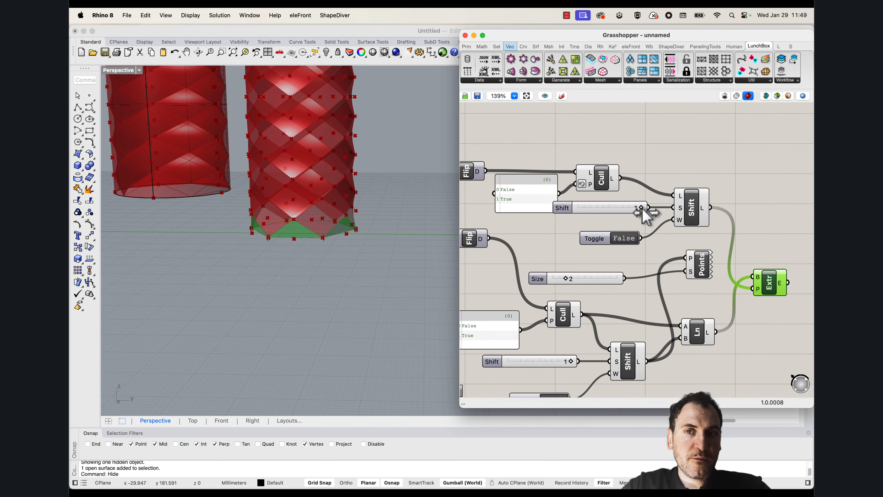
Replace the upper Shift List's shift slider with a new integer slider ranging from -1 to 1
drag(640, 209, 532, 215)
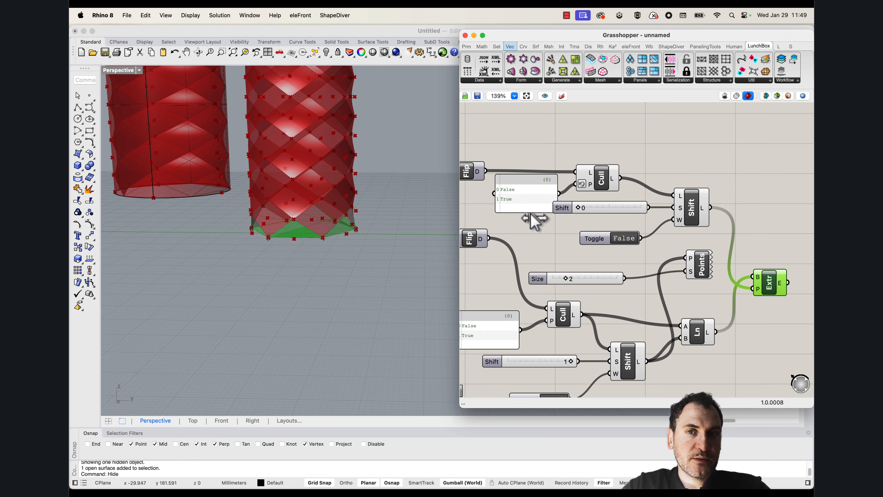
double_click(601, 227)
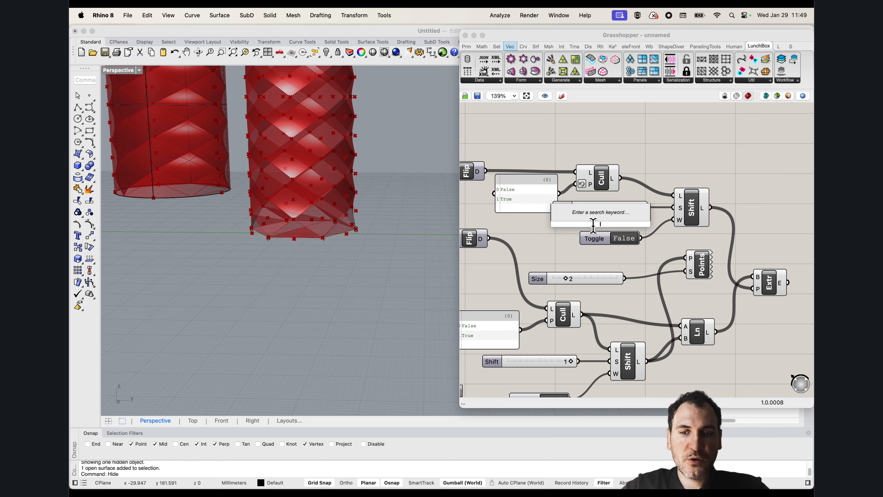
text(-1..1)
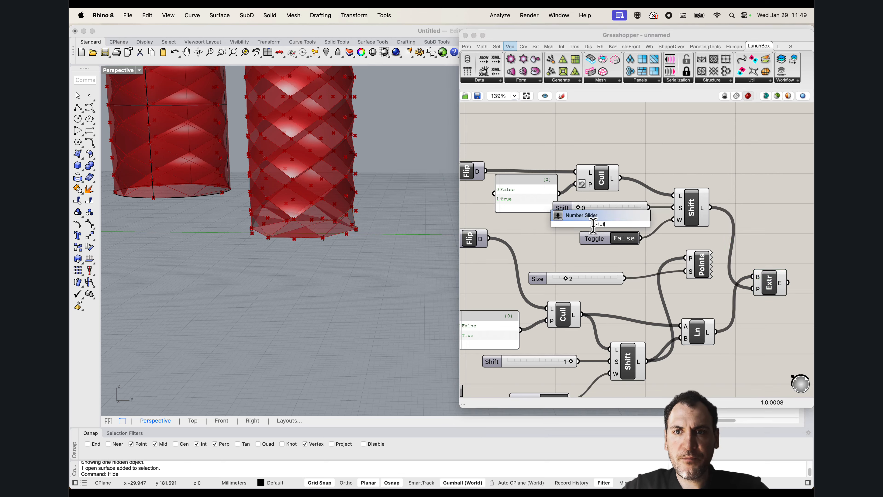
key(Return)
drag(650, 226, 674, 208)
drag(628, 231, 625, 226)
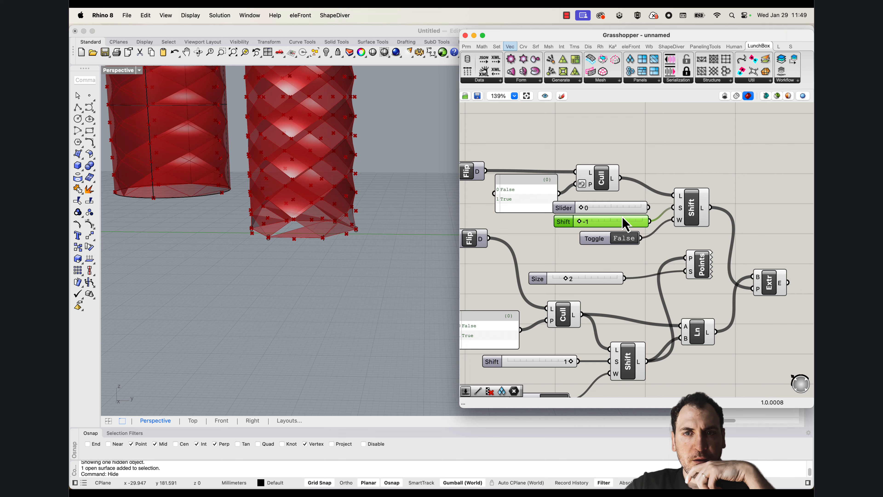
click(622, 212)
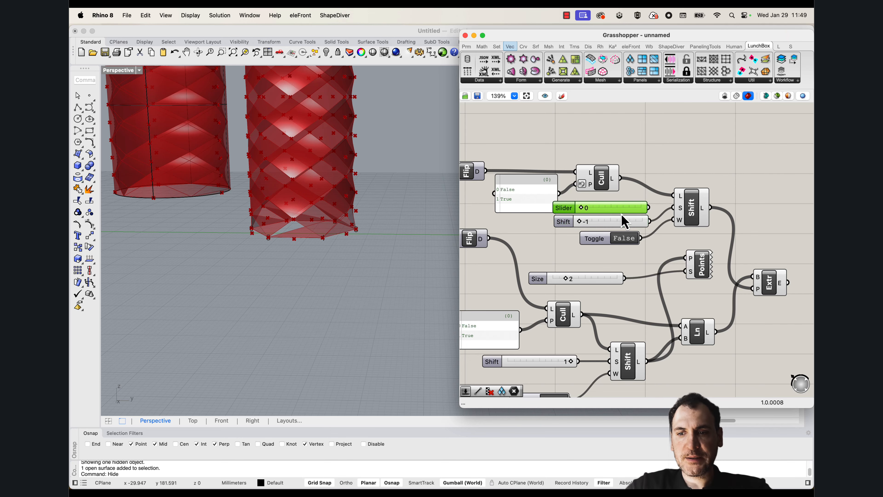
key(Delete)
Set the upper Shift List's new shift slider to 1 and reposition the Extrude Point component
right_drag(435, 226, 283, 258)
scroll(316, 254, up, 4)
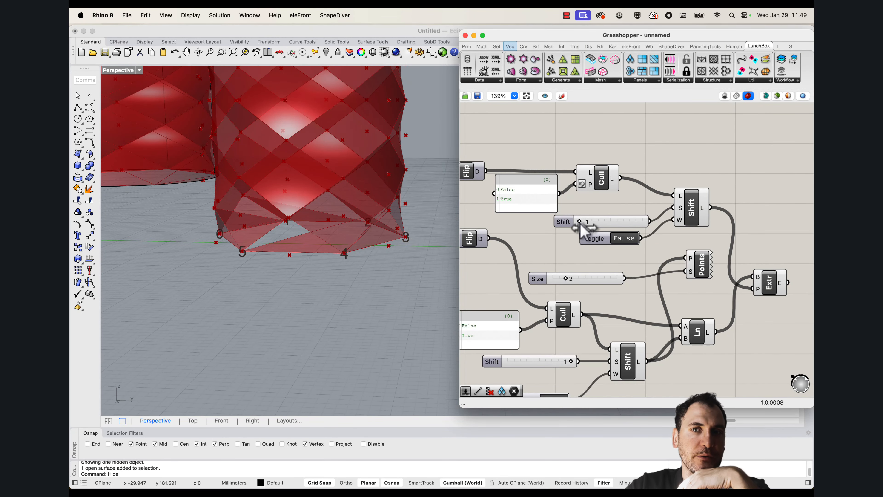
drag(581, 228, 643, 229)
right_drag(392, 224, 386, 258)
scroll(367, 240, down, 8)
right_drag(773, 288, 717, 260)
drag(717, 260, 729, 242)
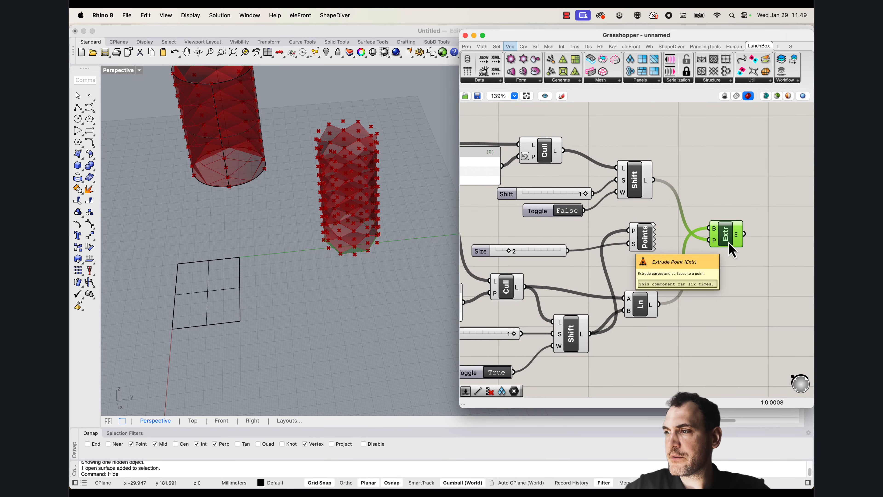
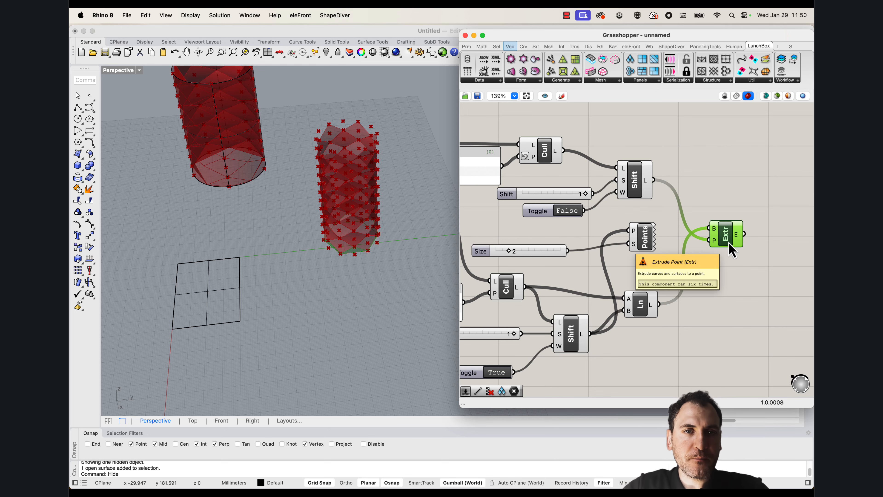
Examine the triangles along the closed cylinder's lower edge and the component cluster that generates them
right_drag(377, 269, 351, 141)
scroll(367, 174, up, 6)
scroll(357, 200, up, 3)
scroll(319, 116, down, 5)
right_drag(375, 242, 394, 249)
click(718, 192)
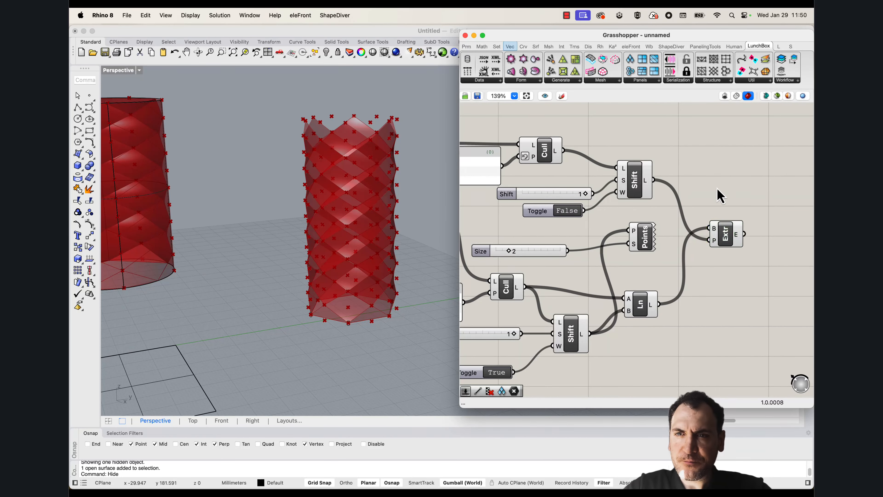
scroll(680, 212, down, 5)
right_drag(672, 221, 696, 234)
drag(758, 317, 479, 184)
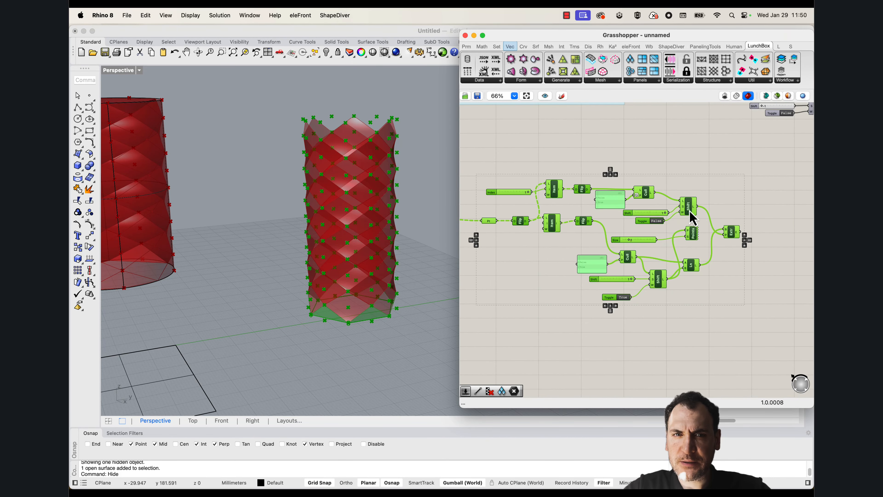
scroll(690, 218, down, 4)
right_drag(628, 214, 631, 239)
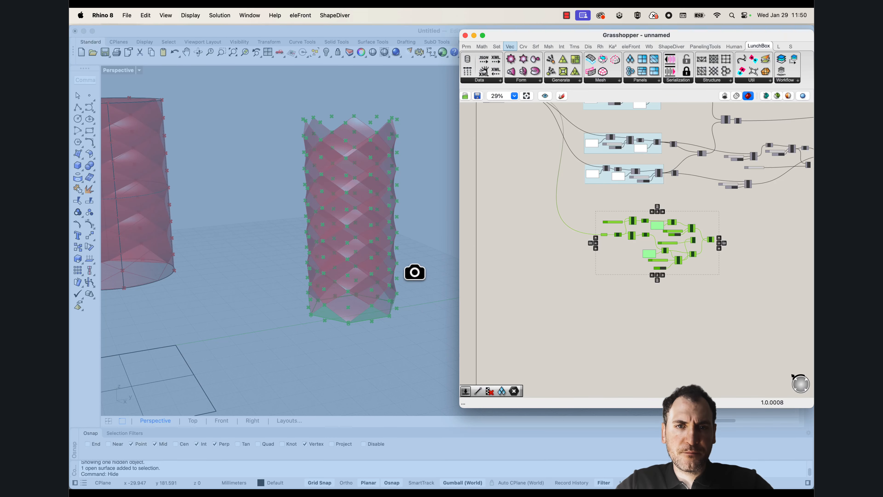
click(414, 272)
right_drag(664, 287, 598, 287)
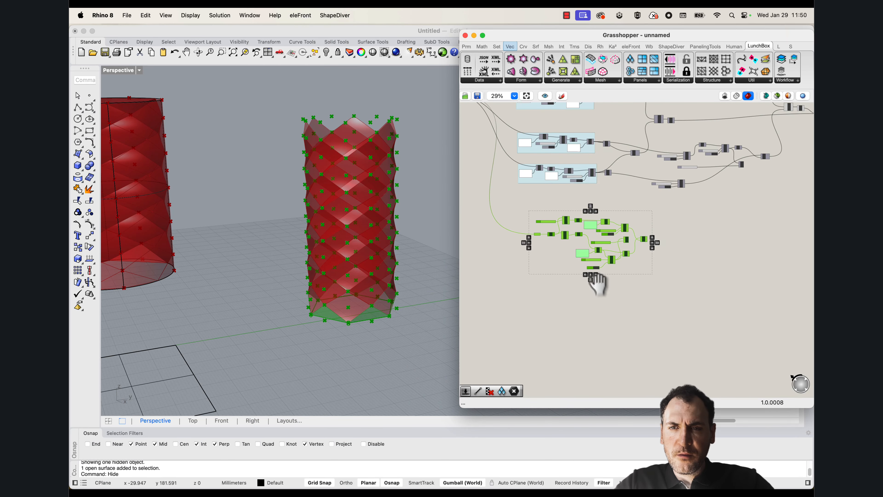
click(591, 287)
right_drag(347, 273, 347, 322)
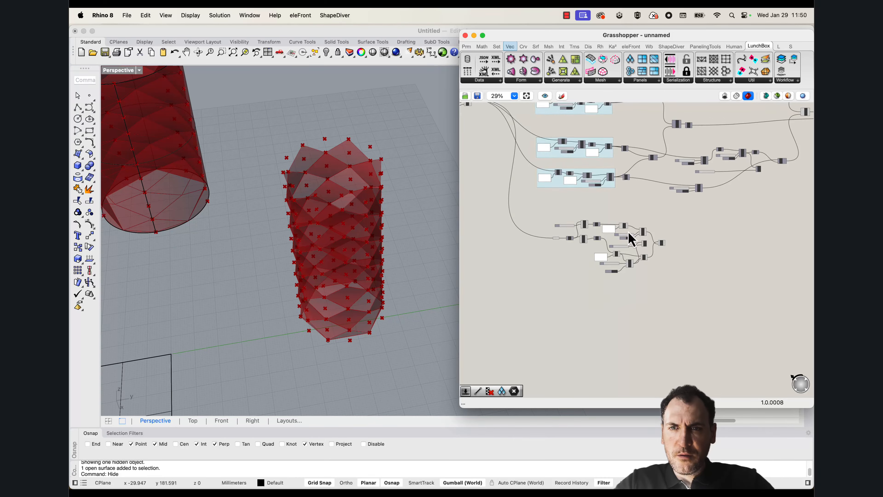
Duplicate the whole lower-edge triangle cluster, from its Point parameter to Extrude Point, and place the copy below the original
scroll(591, 247, up, 3)
mouse_move(368, 238)
right_down()
mouse_move(357, 251)
mouse_move(374, 230)
right_up()
right_drag(582, 251, 597, 248)
scroll(591, 244, up, 3)
click(529, 233)
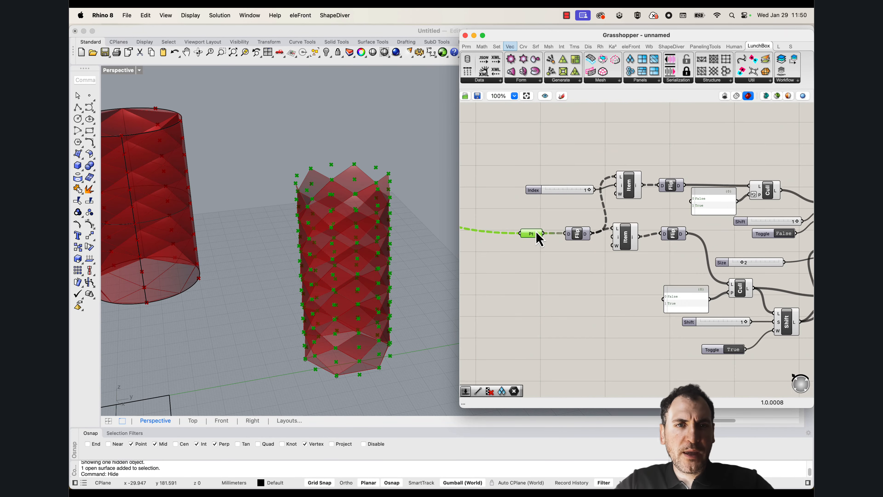
right_drag(538, 236, 628, 204)
drag(793, 275, 475, 130)
key(super+v)
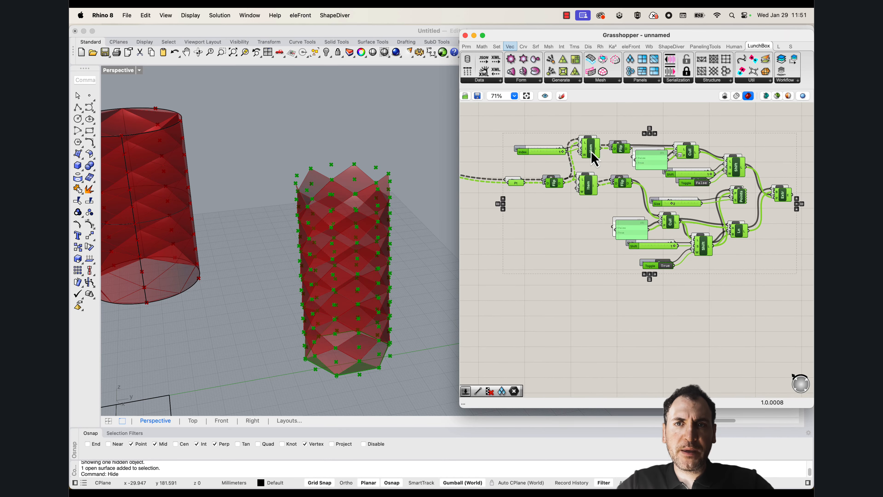
drag(590, 152, 586, 316)
click(574, 275)
right_drag(574, 275, 557, 205)
right_drag(700, 288, 703, 256)
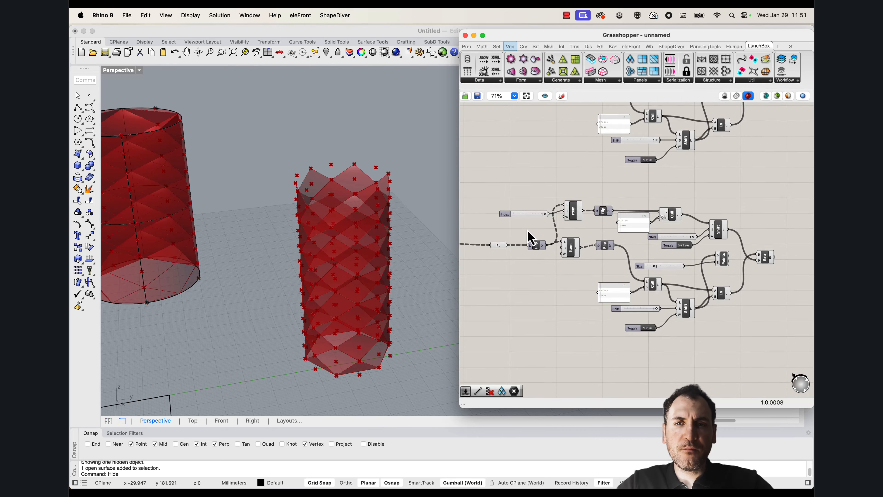
Make room after the copied cluster's Point and Flip Matrix components and add a Reverse List fed by the Flip Matrix
right_drag(512, 252, 565, 254)
scroll(567, 254, up, 2)
drag(610, 261, 563, 249)
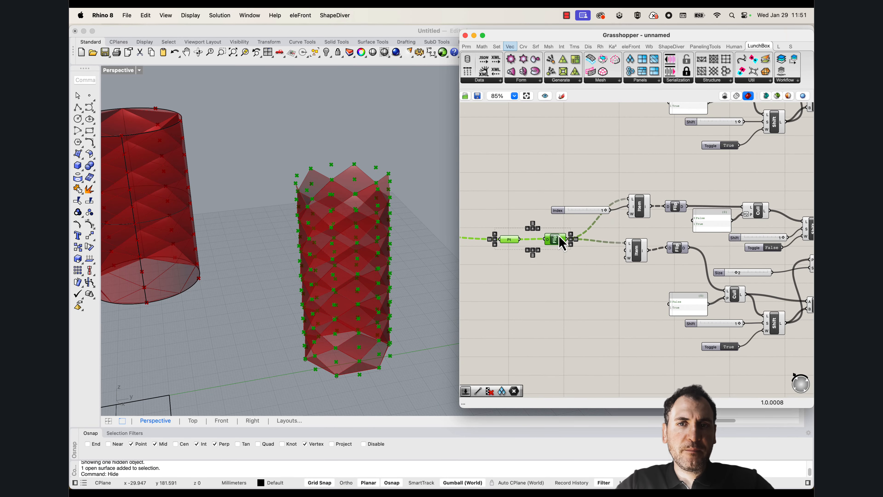
scroll(574, 248, up, 1)
click(568, 256)
double_click(566, 269)
text(rever)
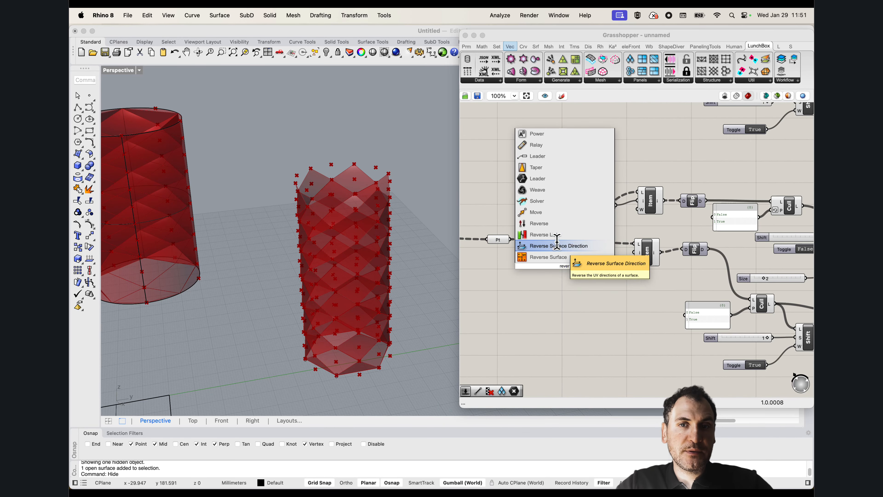
click(557, 236)
drag(552, 242, 578, 268)
right_drag(610, 267, 600, 262)
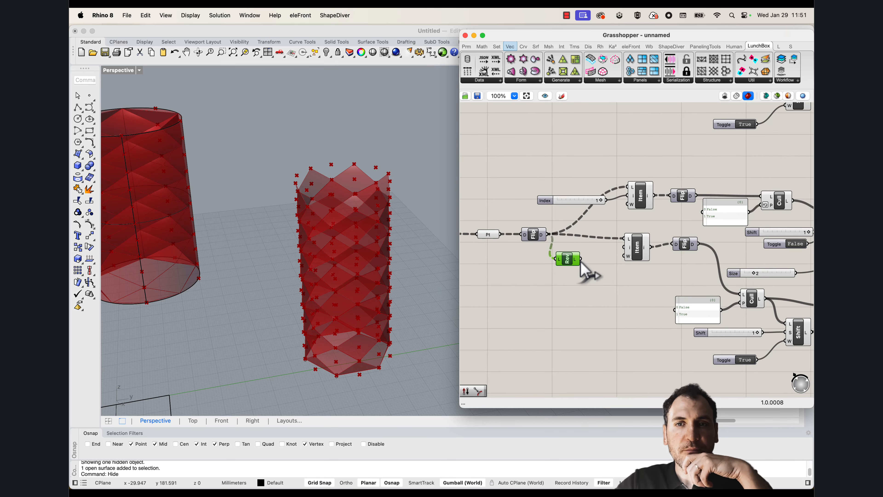
Feed both copied List Item components from the Reverse List and line it up with the Flip Matrix
drag(580, 259, 623, 239)
drag(621, 191, 627, 192)
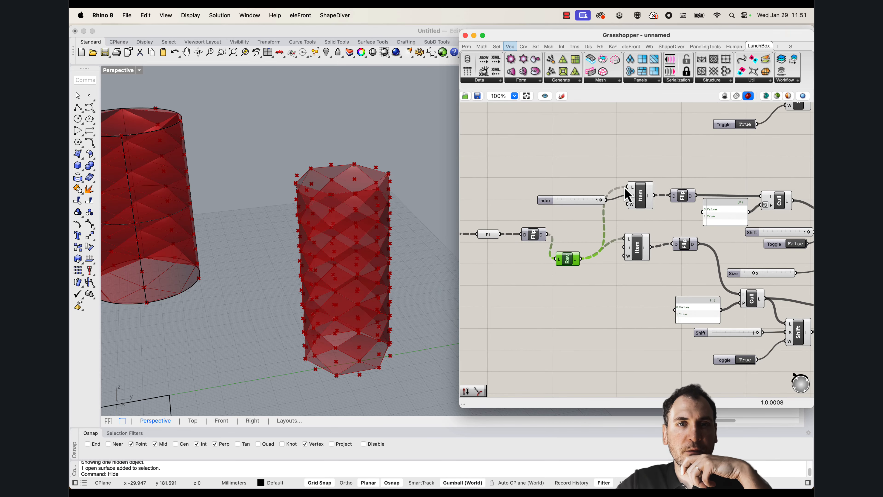
right_drag(328, 189, 365, 175)
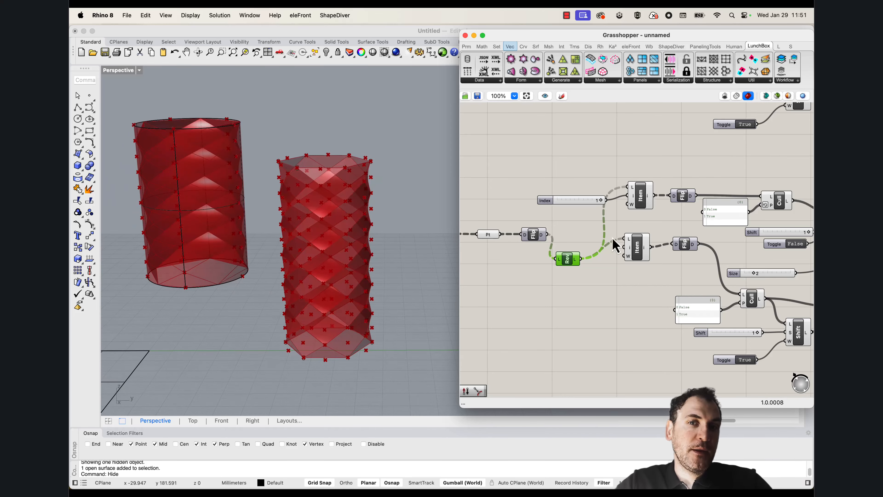
drag(569, 260, 574, 239)
scroll(331, 166, up, 10)
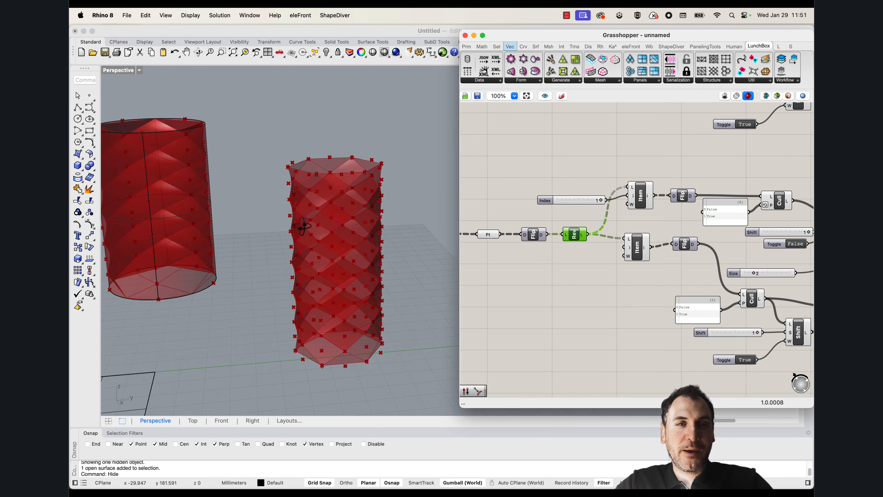
scroll(313, 139, down, 3)
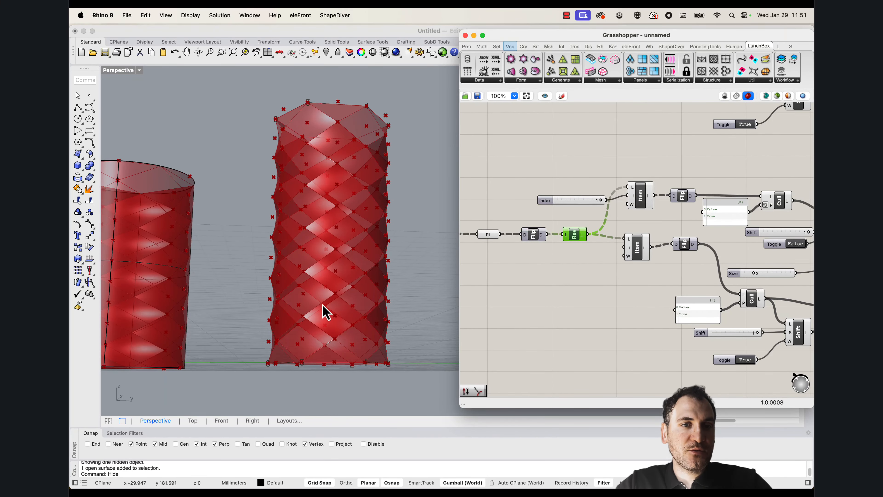
right_drag(356, 355, 274, 397)
right_drag(348, 217, 310, 149)
Add a Surface parameter and connect both clusters' Extrude Point outputs to it
scroll(612, 193, down, 4)
scroll(695, 231, up, 3)
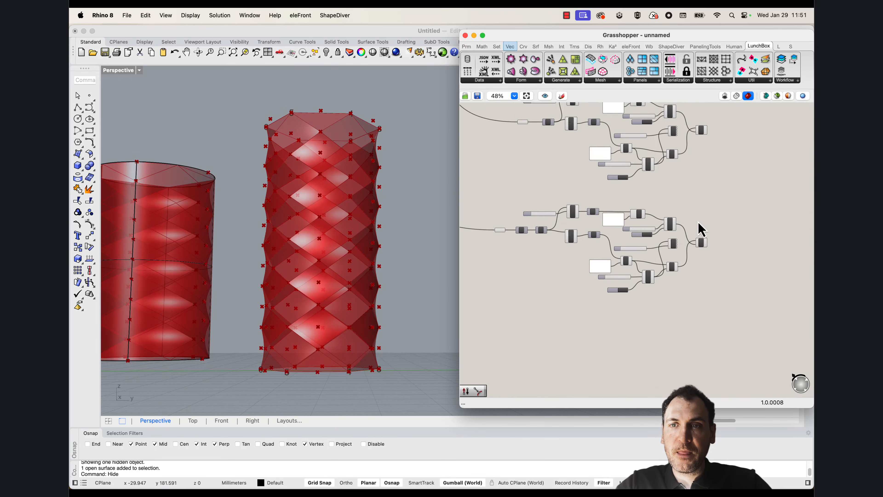
double_click(706, 246)
text(srf)
click(679, 220)
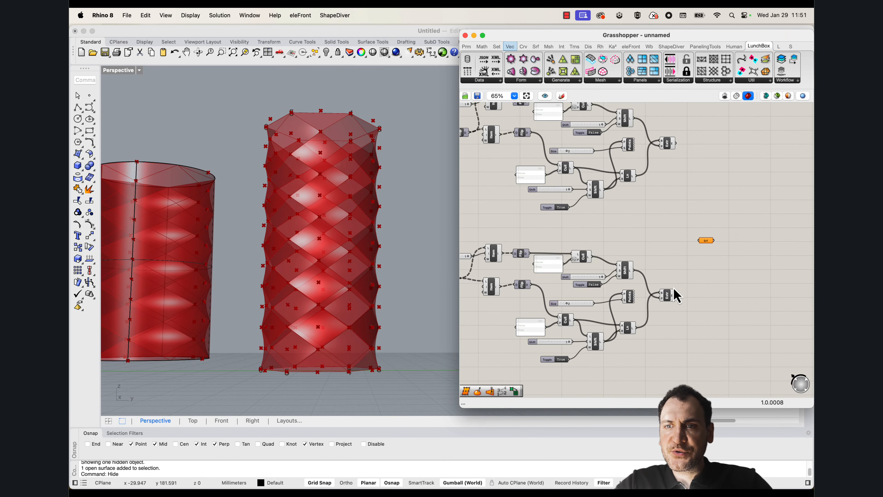
shift+drag(695, 252, 696, 213)
scroll(696, 212, down, 2)
scroll(750, 152, down, 2)
right_drag(750, 152, 646, 269)
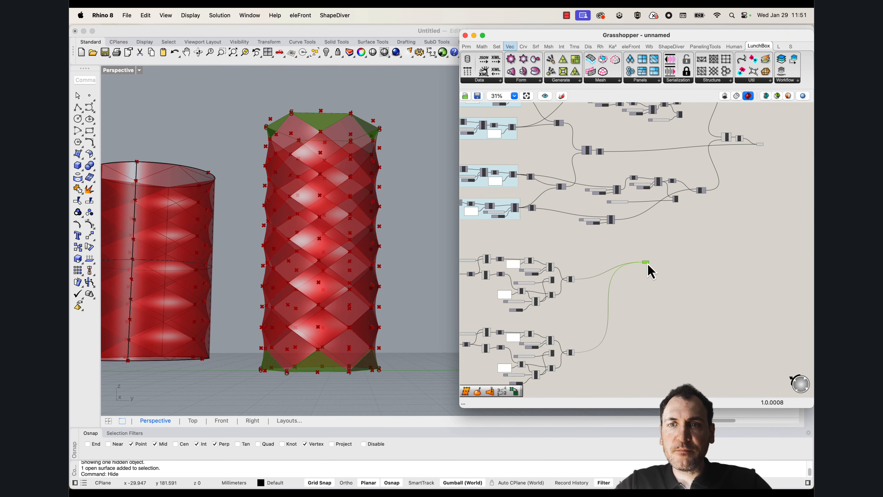
Place the edge-triangle Surface parameter near the diamond-panel Surface parameter and align the two vertically
drag(686, 274, 772, 205)
right_drag(777, 159, 724, 186)
scroll(717, 184, up, 5)
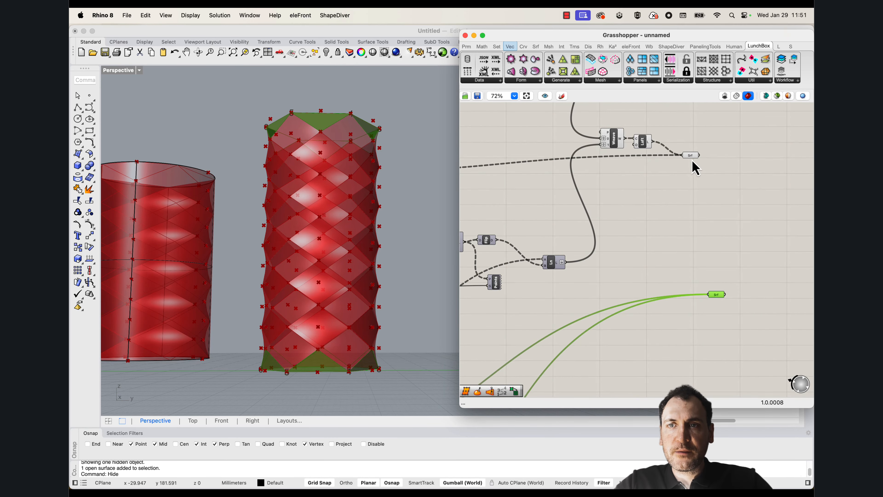
drag(691, 156, 717, 243)
click(716, 295)
shift+click(717, 231)
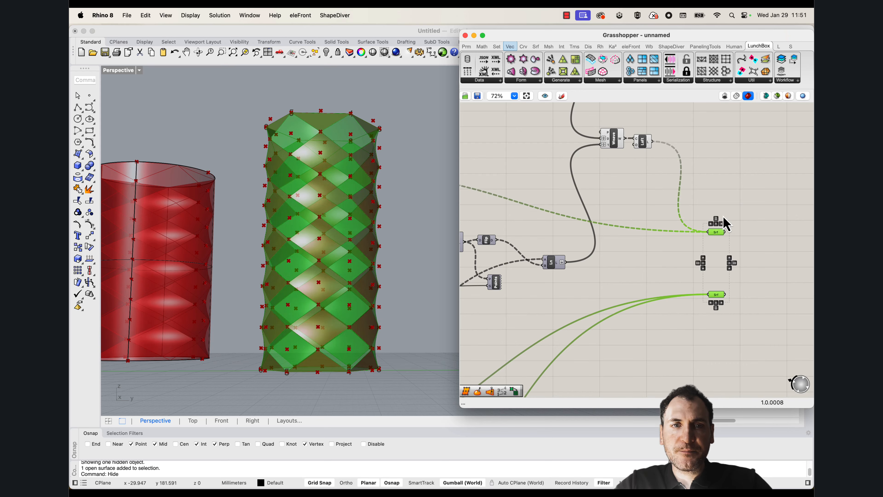
right_drag(363, 240, 403, 256)
right_drag(754, 246, 685, 228)
click(698, 263)
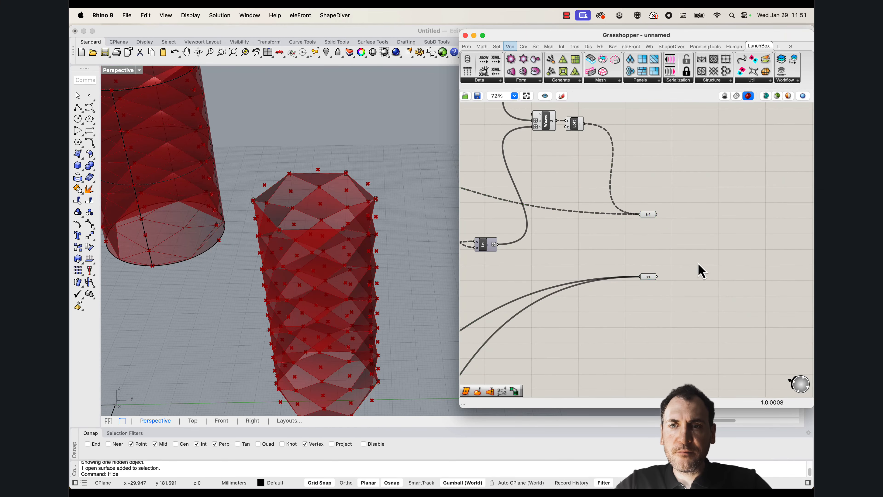
Add another Surface parameter that collects both the diamond-panel surfaces and the edge triangles
double_click(700, 248)
text(srf)
click(657, 221)
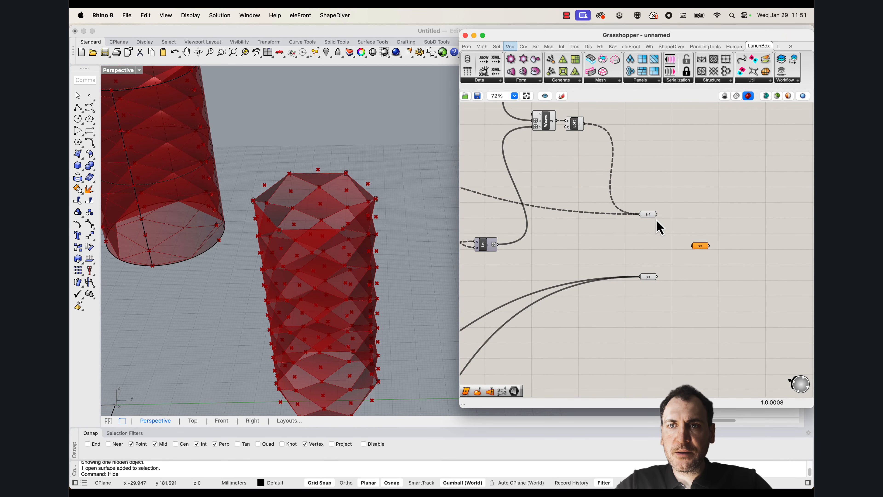
drag(678, 240, 692, 245)
shift+drag(657, 277, 699, 247)
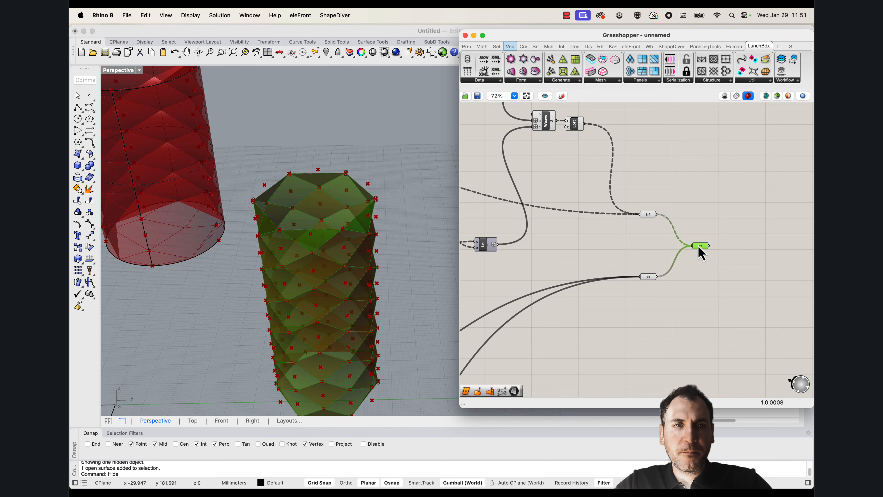
Set both division Count sliders to 20
right_drag(318, 243, 341, 232)
scroll(625, 224, down, 10)
right_drag(497, 237, 595, 227)
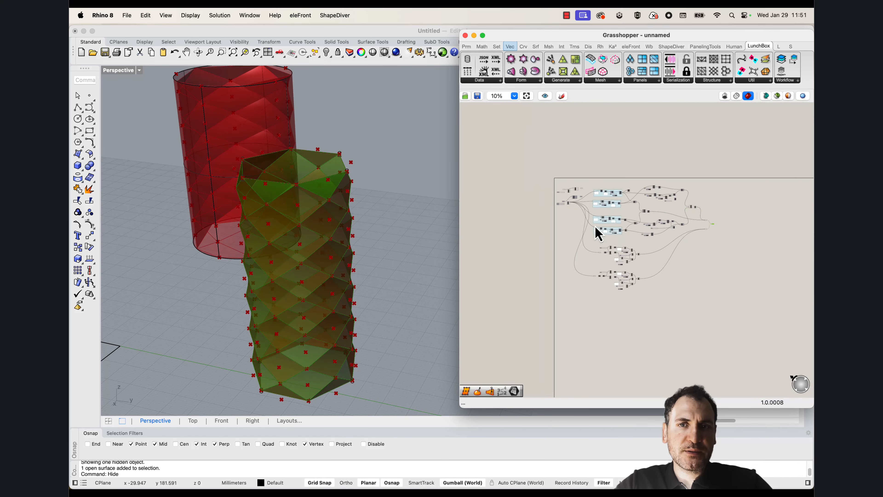
scroll(562, 215, up, 7)
click(566, 228)
scroll(572, 216, up, 15)
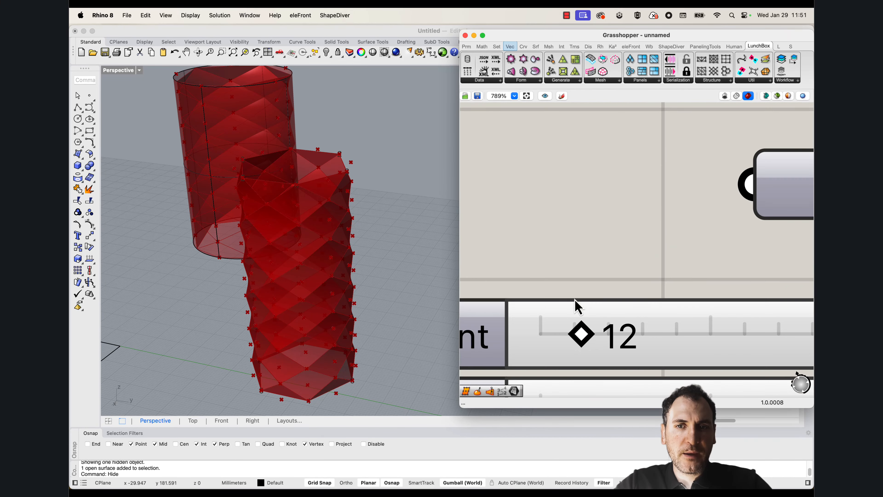
scroll(372, 282, down, 2)
right_drag(327, 273, 390, 277)
right_drag(633, 301, 609, 251)
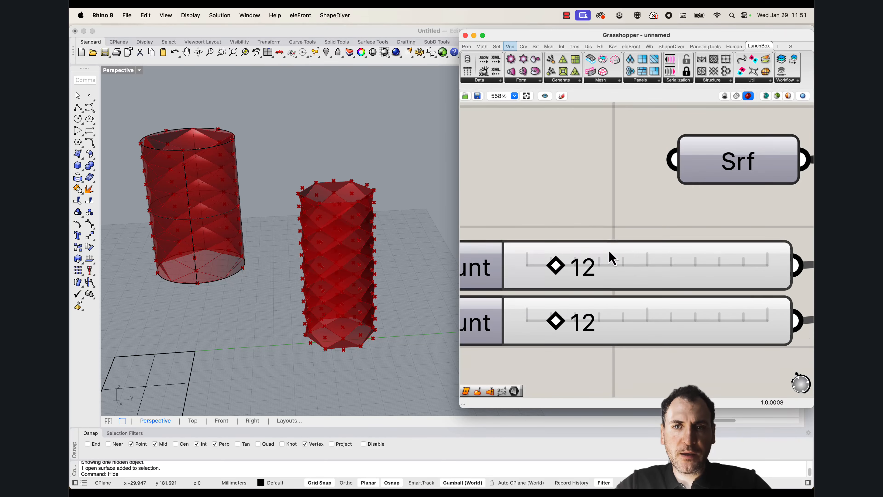
drag(559, 321, 580, 323)
scroll(382, 308, up, 3)
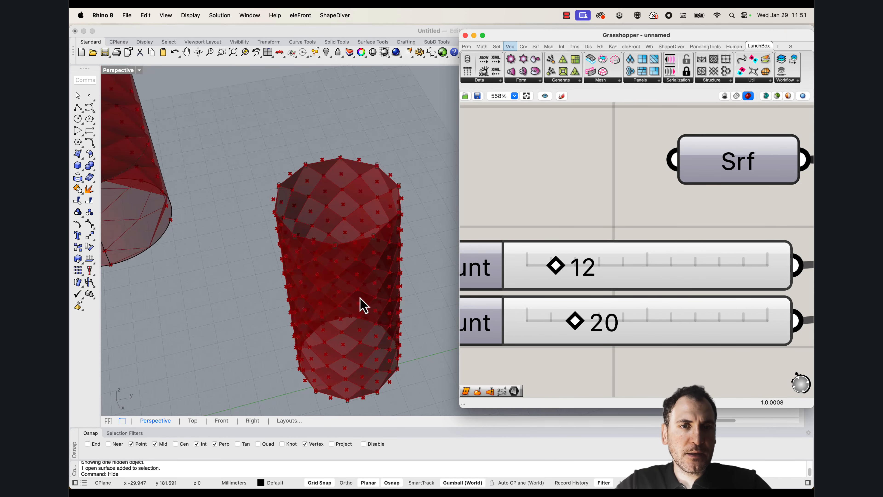
drag(556, 267, 573, 274)
Examine the denser panels and edge triangles on the closed cylinder, including its lower edge
right_drag(350, 289, 389, 259)
scroll(365, 264, down, 4)
scroll(382, 255, up, 3)
scroll(382, 256, up, 2)
right_drag(343, 277, 374, 233)
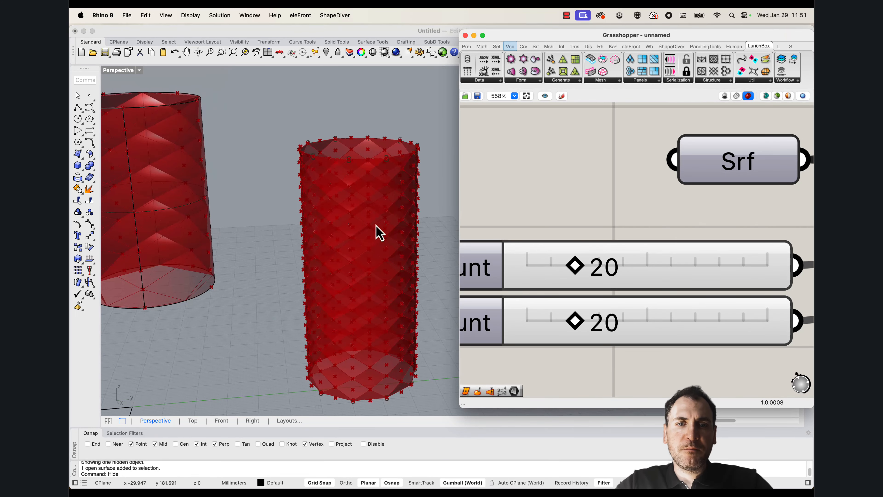
scroll(572, 191, down, 10)
scroll(697, 229, up, 8)
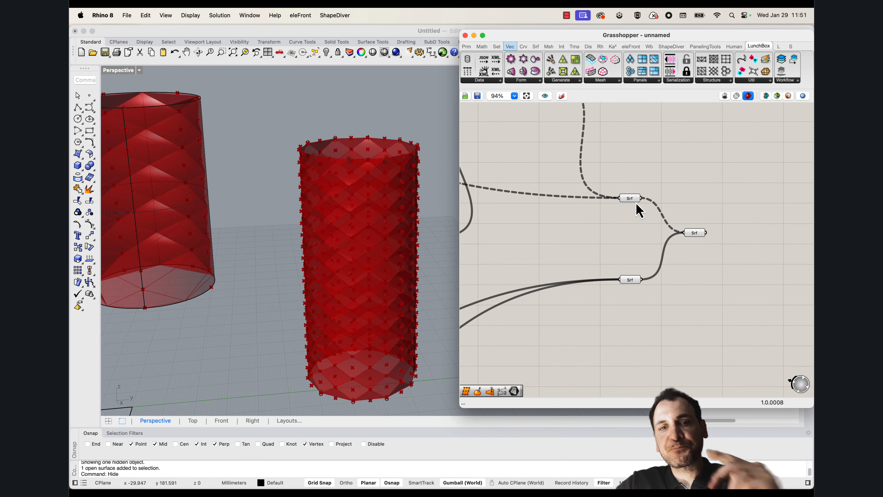
scroll(337, 325, up, 6)
right_drag(362, 351, 310, 348)
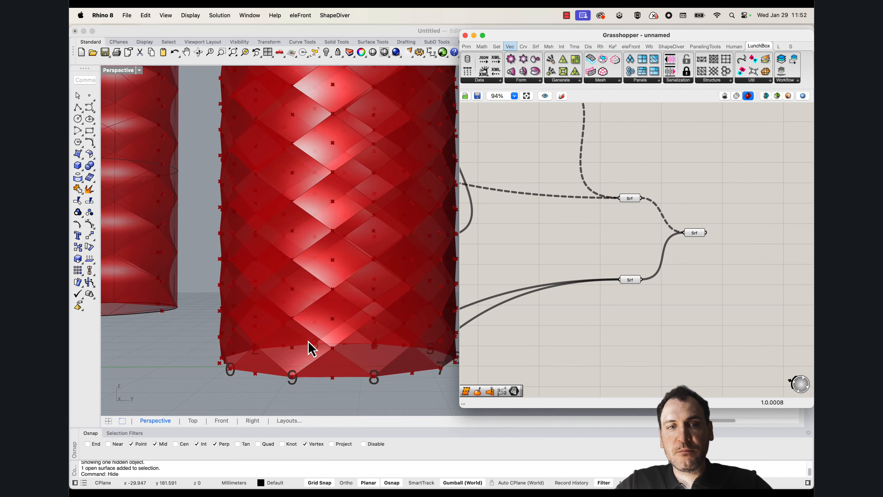
Move the diamond-panel Surface parameter up and connect it to a new Area component
drag(627, 202, 629, 181)
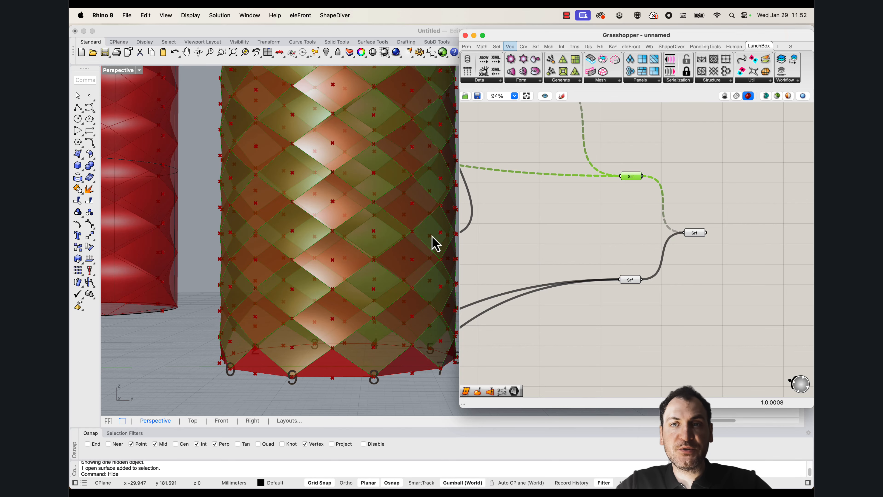
scroll(632, 272, up, 5)
double_click(647, 245)
text(area)
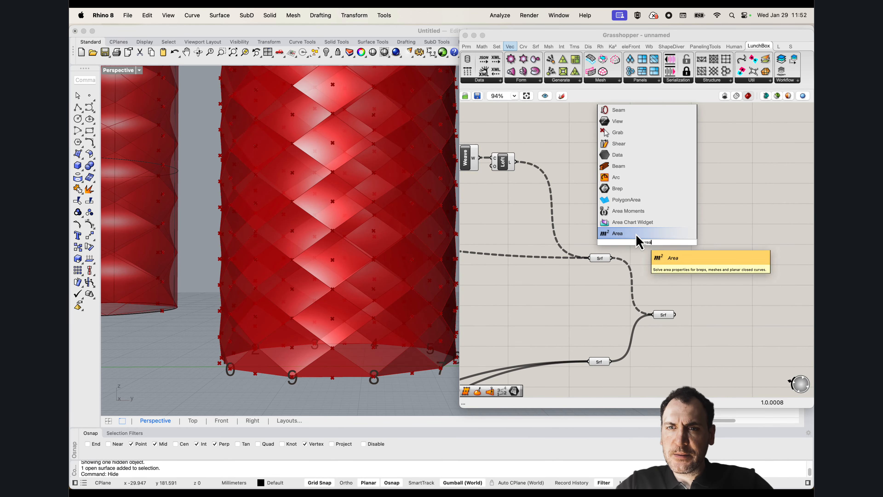
key(Return)
scroll(269, 213, down, 5)
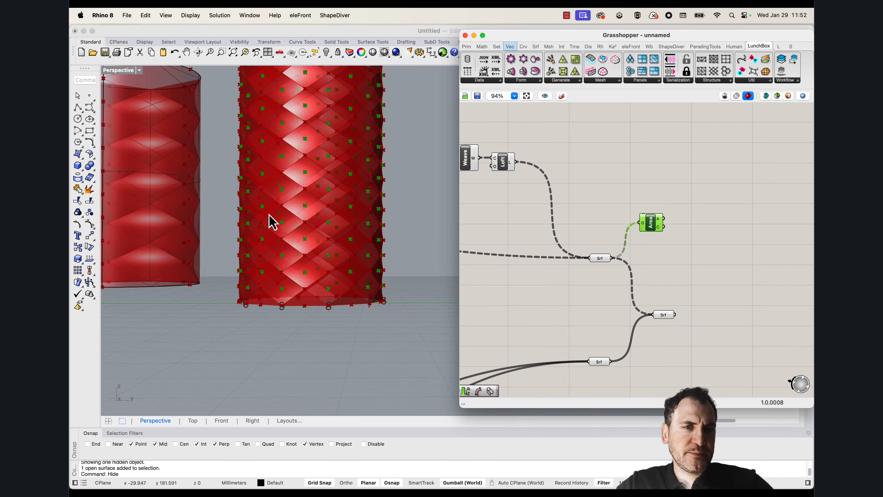
right_drag(270, 214, 300, 274)
scroll(344, 232, down, 4)
Align the diamond-panel Surface parameter more closely with the Area component and inspect its data structure
click(602, 260)
drag(602, 261, 600, 237)
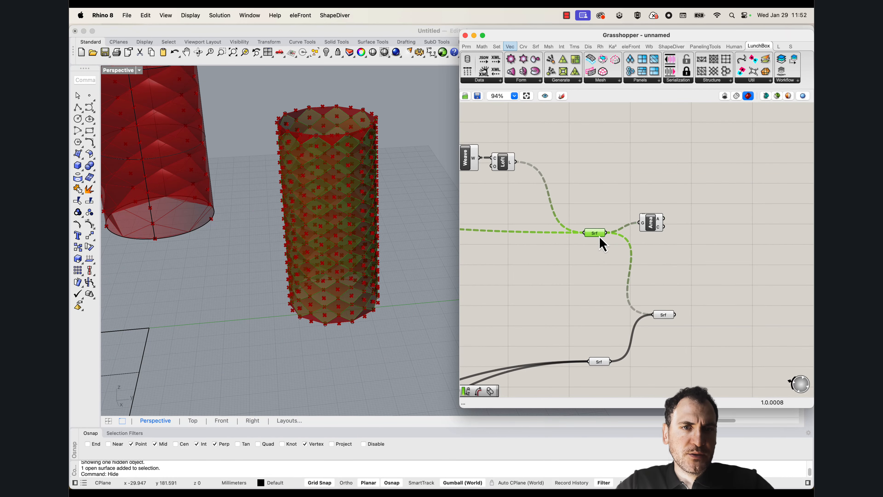
mouse_move(600, 235)
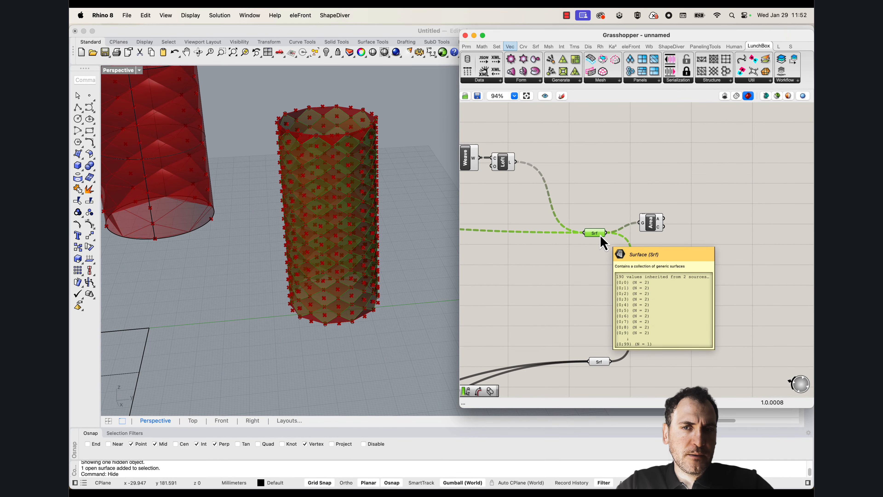
right_drag(325, 303, 333, 310)
scroll(340, 224, down, 4)
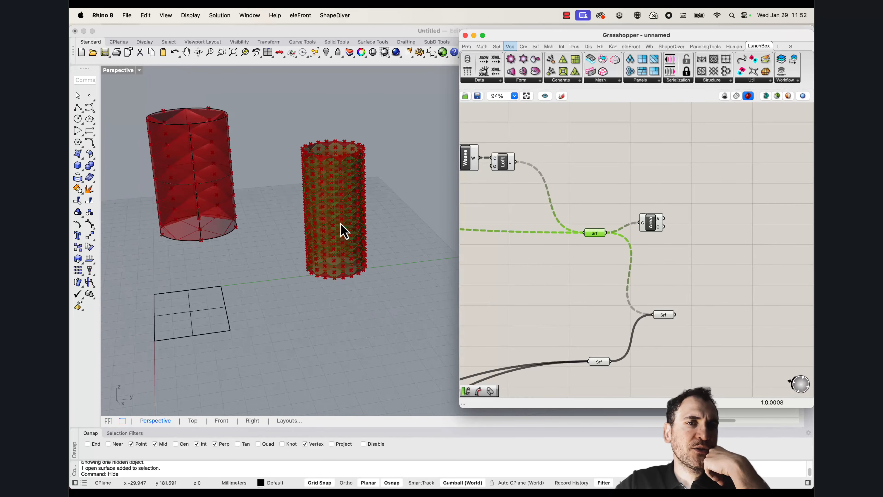
right_drag(340, 223, 336, 254)
click(89, 96)
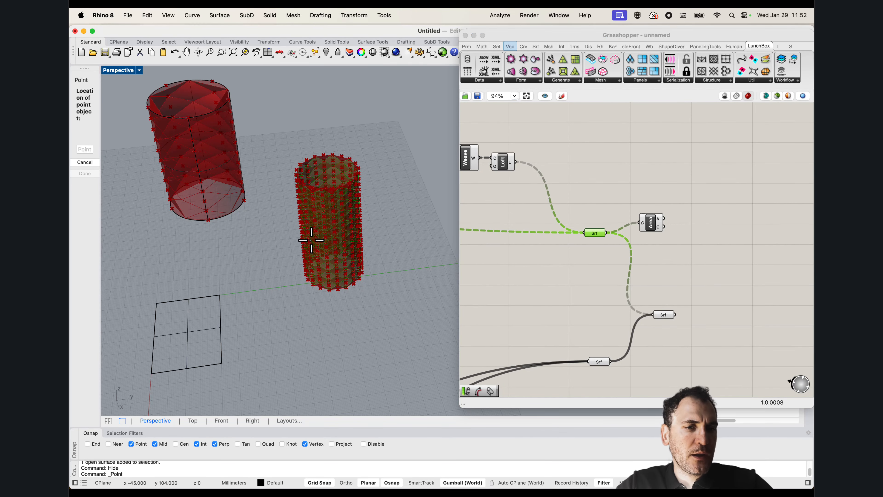
click(658, 228)
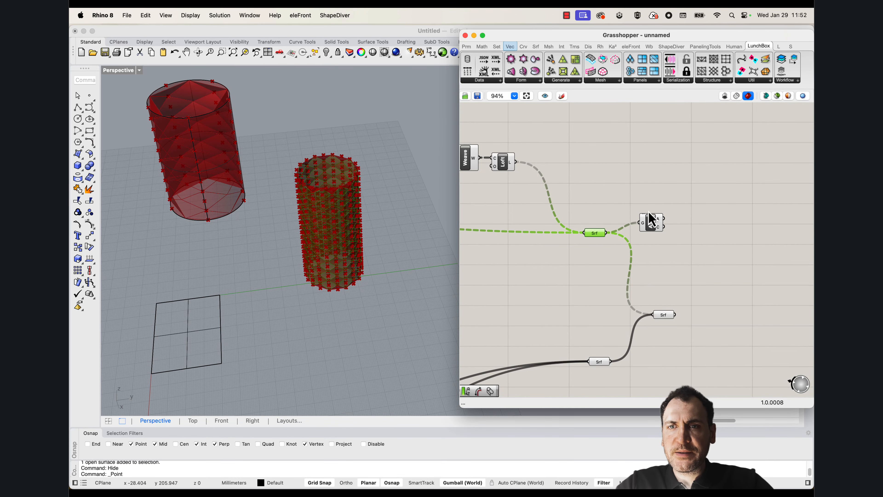
Move the Area component up and add a Scale component beside it
drag(649, 219, 653, 190)
double_click(706, 200)
text(sva)
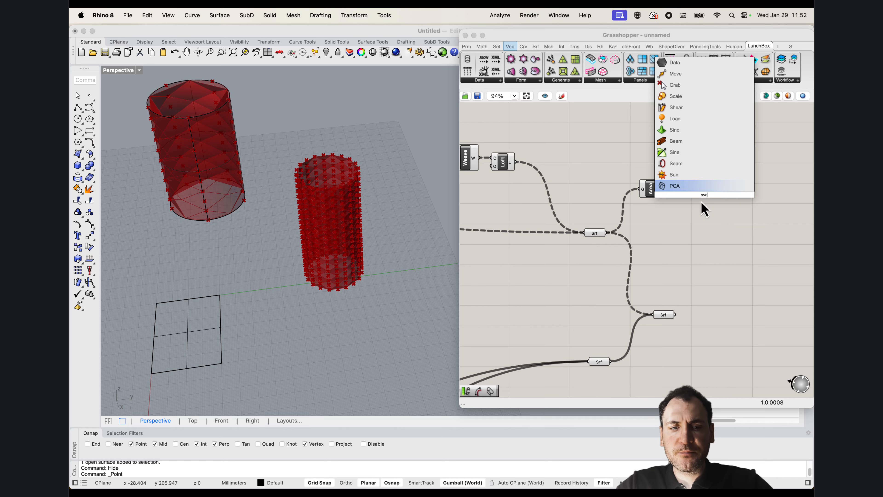
key(BackSpace)
key(BackSpace)
text(ca)
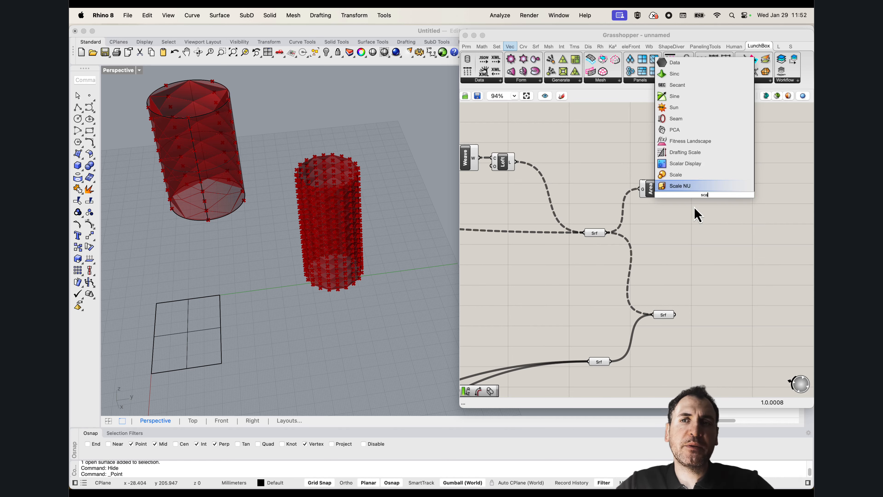
click(690, 178)
drag(697, 205, 715, 231)
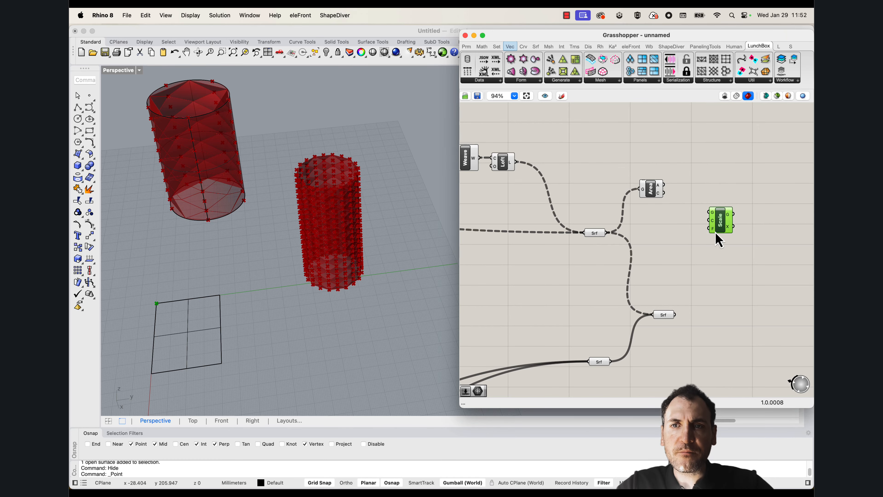
Add a Random component below the Scale and Area components
scroll(665, 216, down, 1)
scroll(670, 201, up, 3)
click(561, 244)
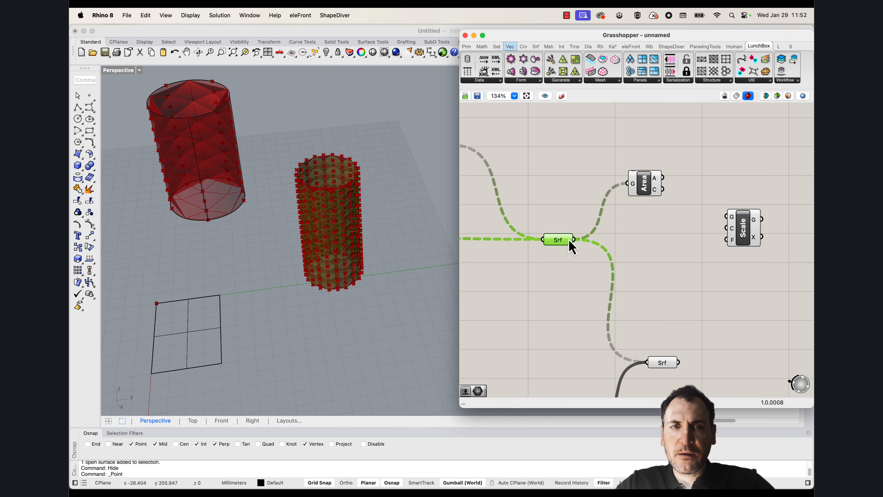
double_click(673, 278)
text(random)
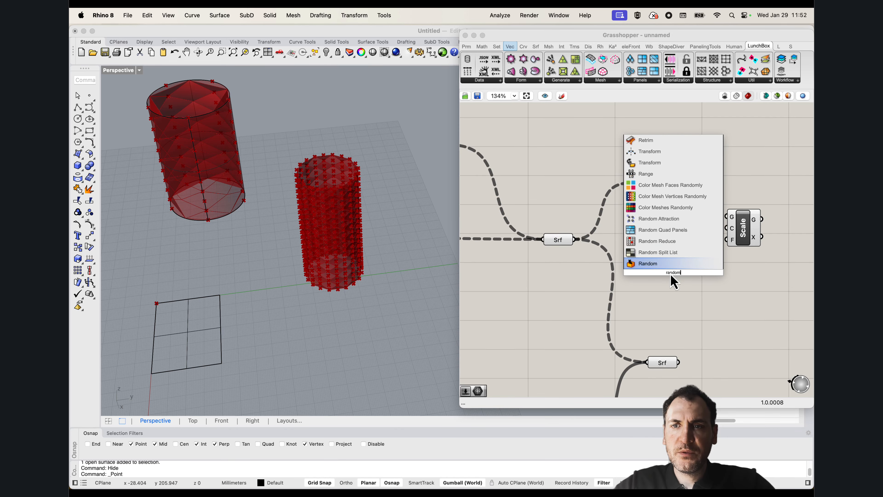
key(Return)
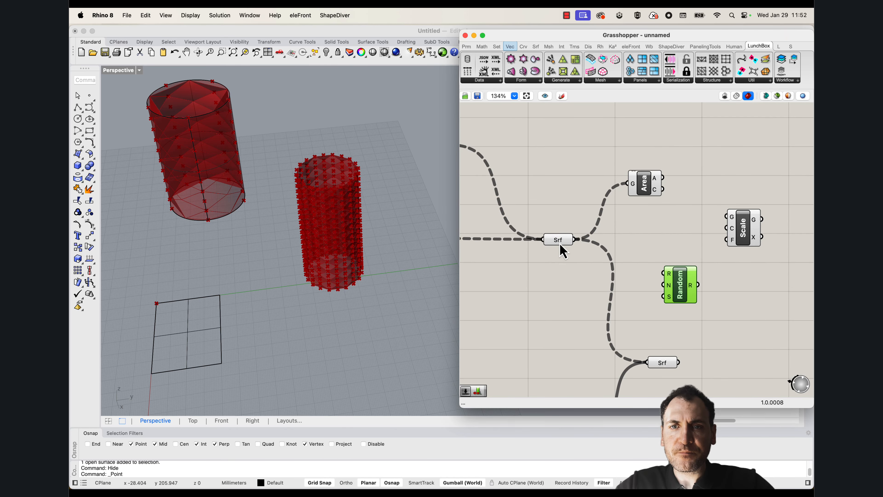
Add a List Length component fed by the diamond-panel Surface parameter and flatten its list input
double_click(561, 272)
text(lis)
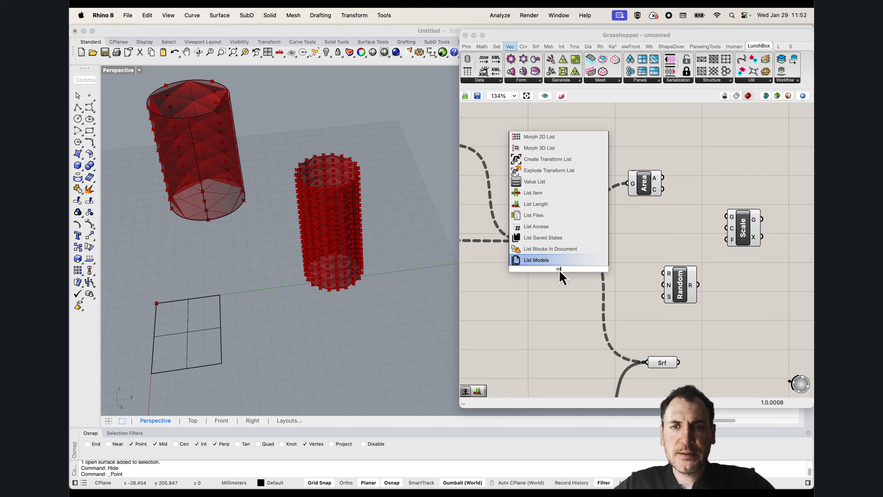
text(t len)
click(537, 260)
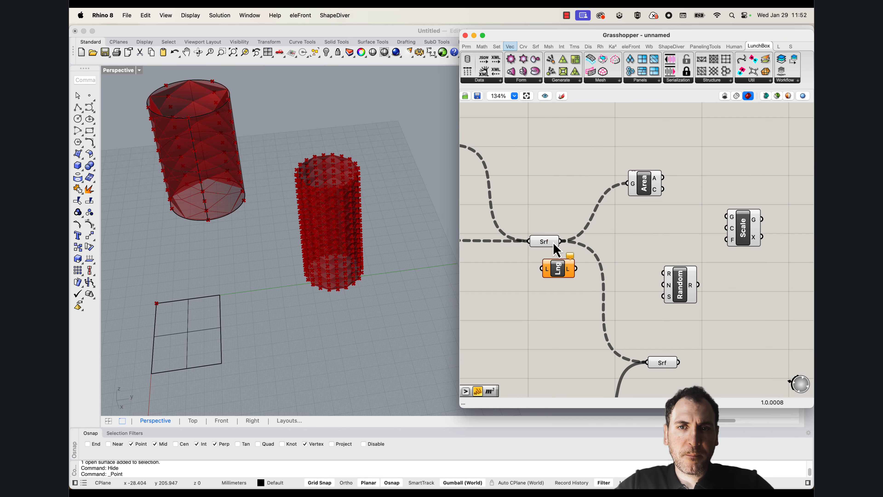
drag(539, 238, 564, 274)
right_click(575, 281)
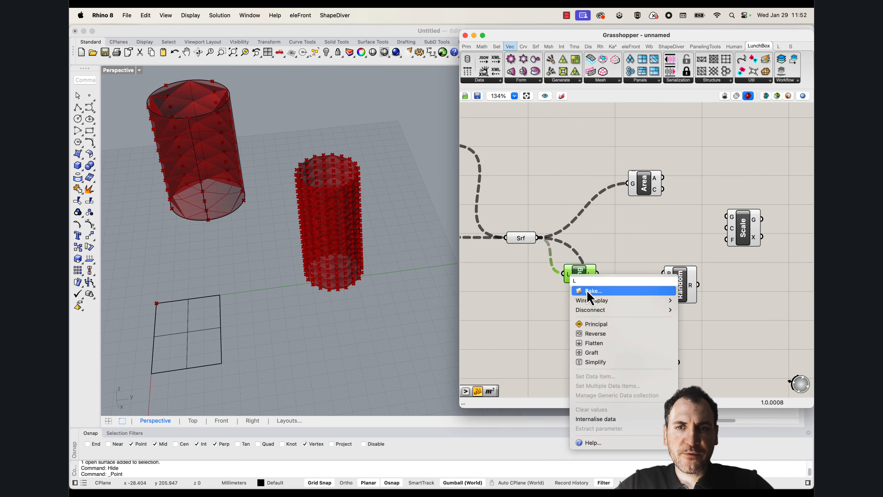
click(598, 339)
mouse_move(592, 280)
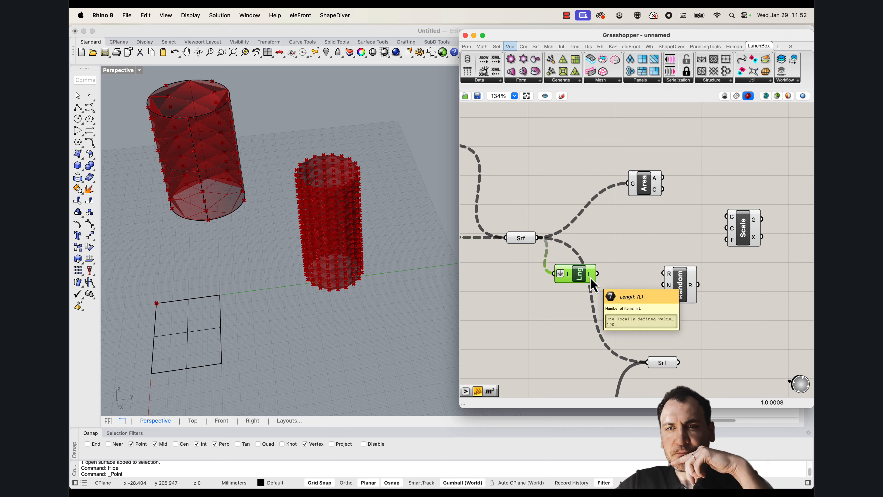
Connect the list length to Random's number input, inspect the random values and reposition the Random component
drag(595, 274, 642, 279)
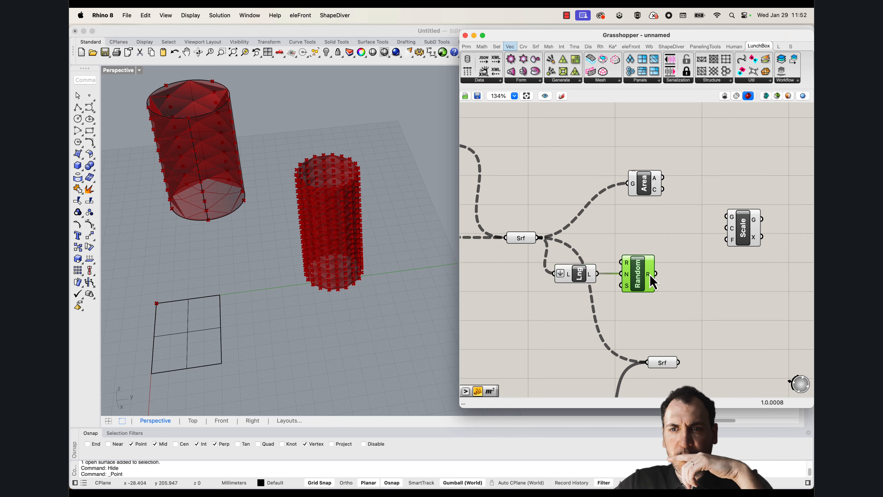
mouse_move(650, 281)
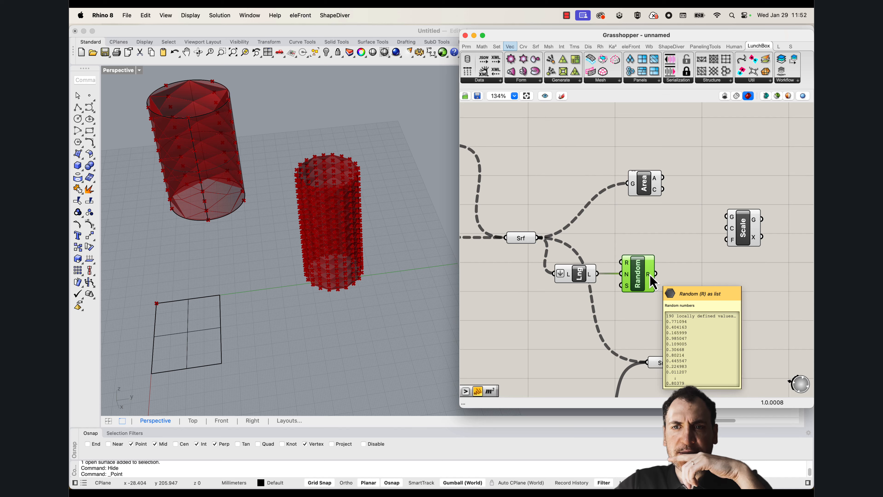
drag(650, 281, 675, 284)
double_click(528, 312)
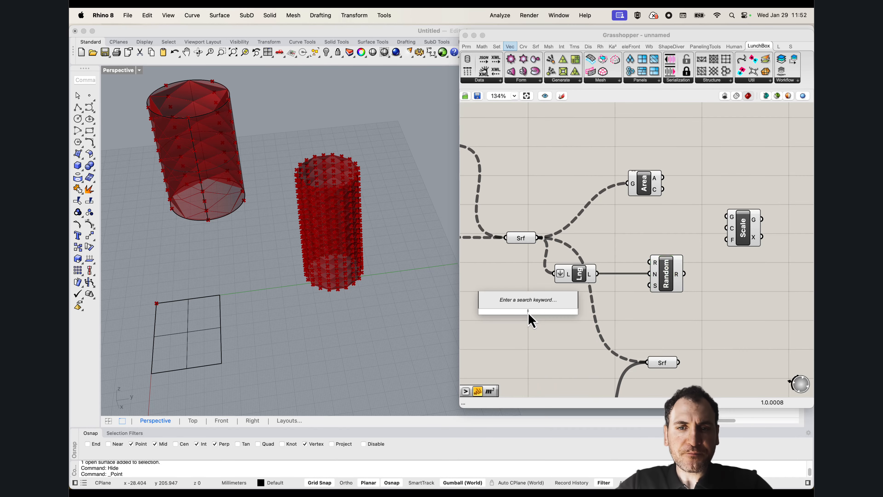
text(dom)
click(526, 276)
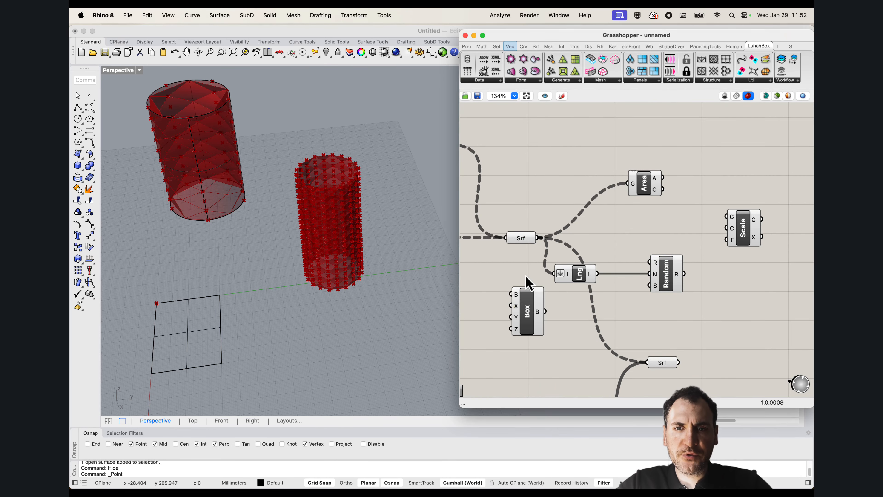
click(527, 322)
key(Delete)
Add a Construct Domain component below the List Length component
double_click(527, 322)
text(doma)
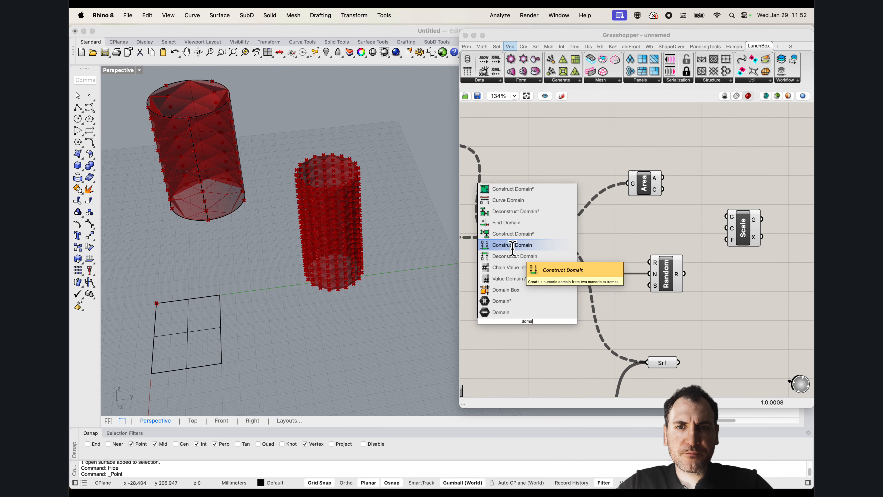
click(513, 245)
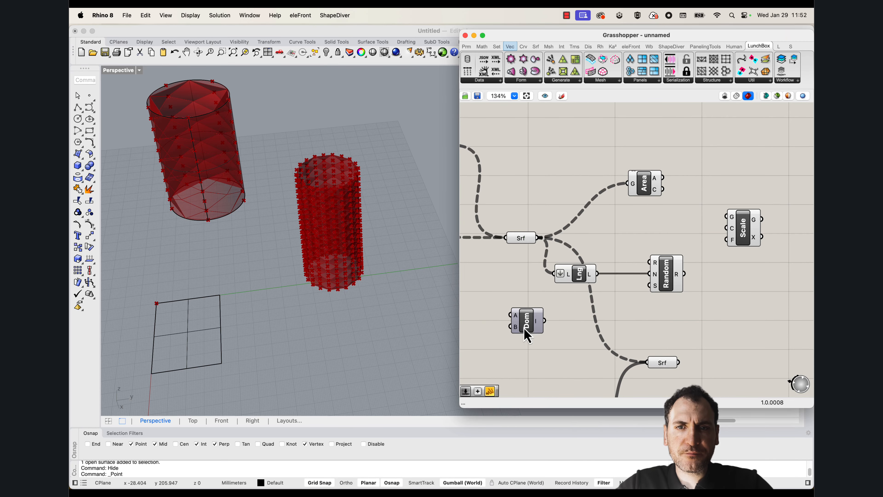
right_drag(519, 316, 588, 306)
Create two number sliders with values 0.2 and 0.8 beside the Construct Domain component
double_click(543, 299)
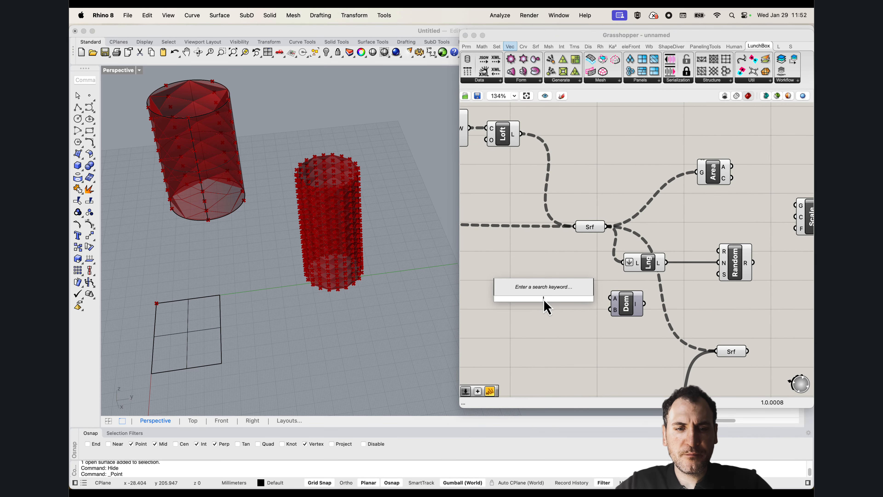
text(-1)
key(Return)
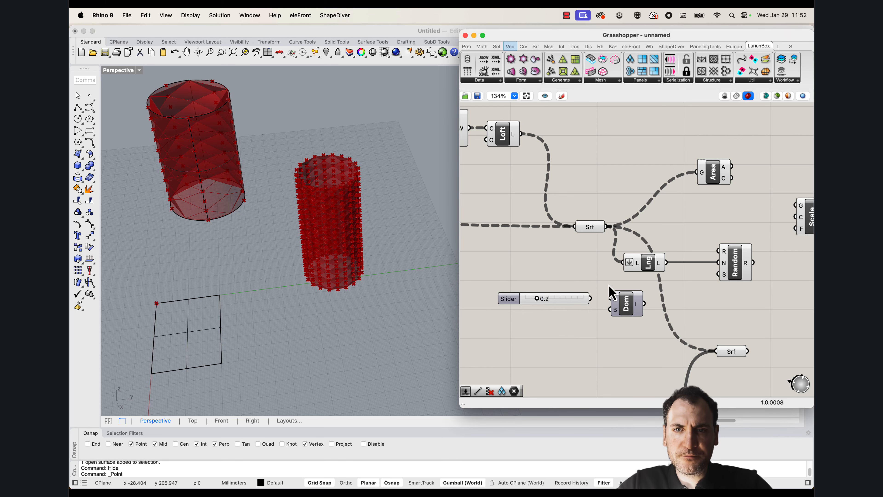
double_click(571, 320)
text(0.8)
key(Return)
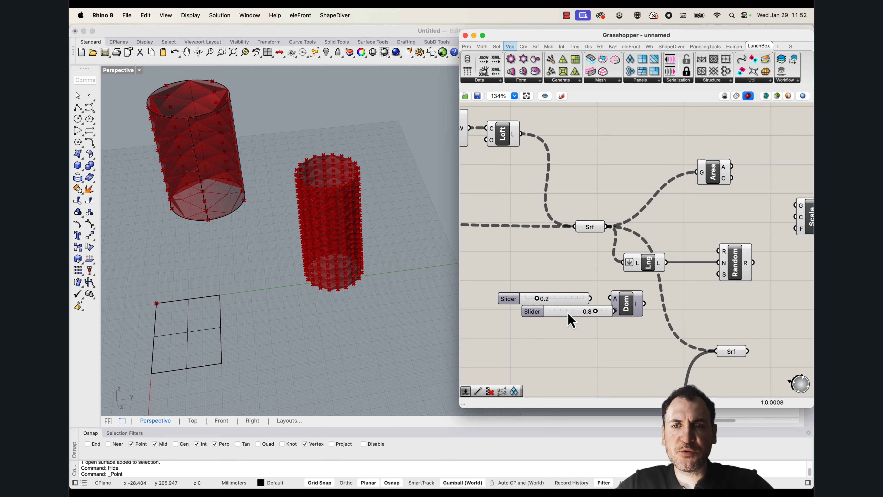
Connect the 0.2 and 0.8 sliders to the domain's A and B inputs and feed the domain into Random's range
drag(605, 306, 611, 298)
drag(610, 310, 639, 309)
right_drag(756, 263, 669, 271)
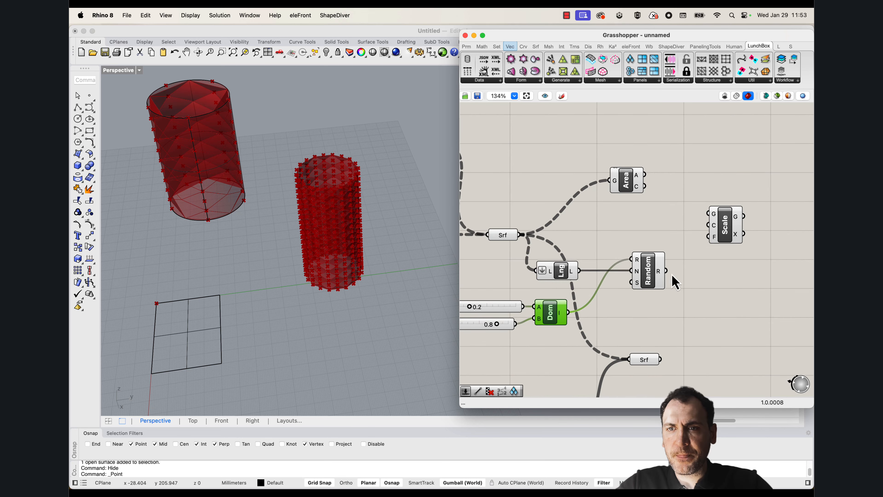
mouse_move(664, 278)
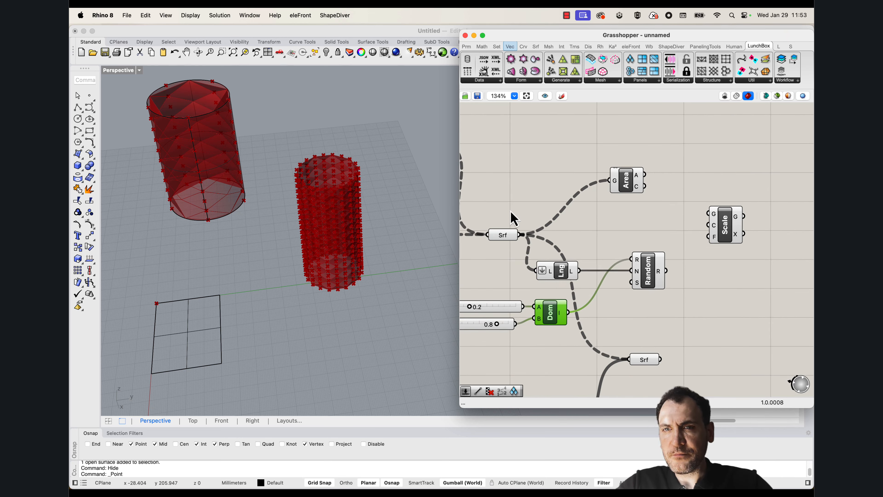
Add a second Surface parameter fed by the diamond-panel Surface parameter and flatten it
drag(504, 240, 502, 231)
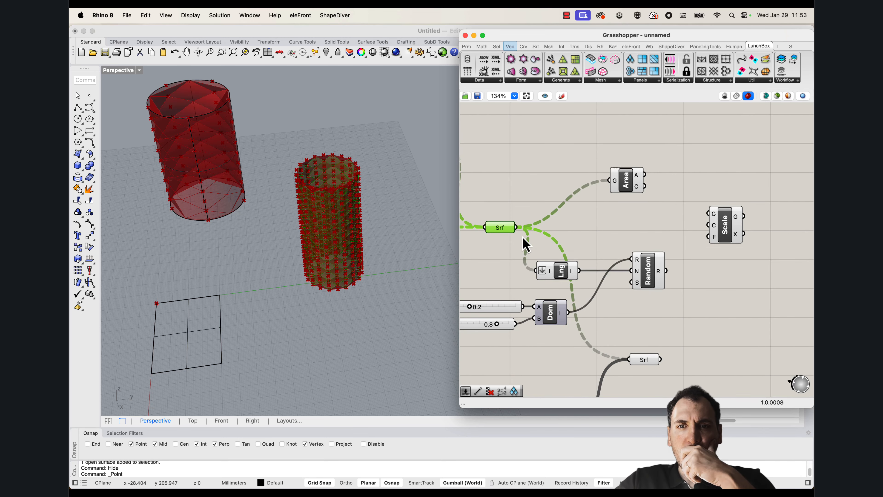
mouse_move(511, 236)
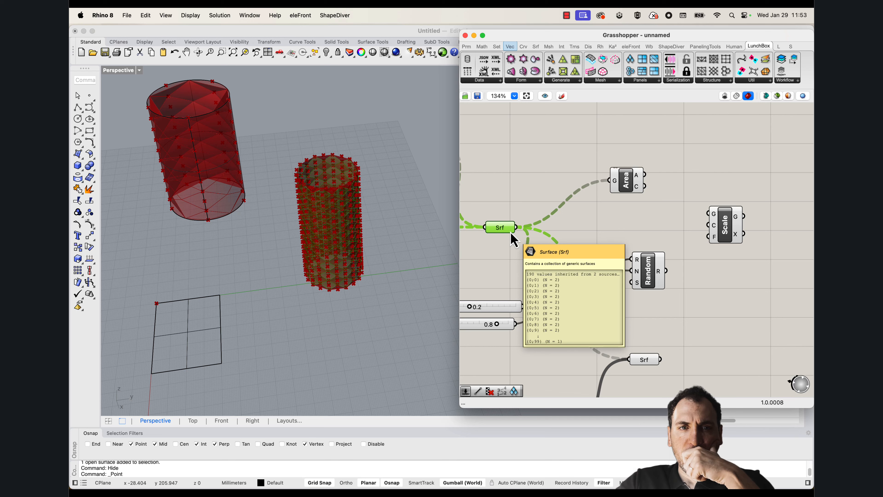
double_click(591, 233)
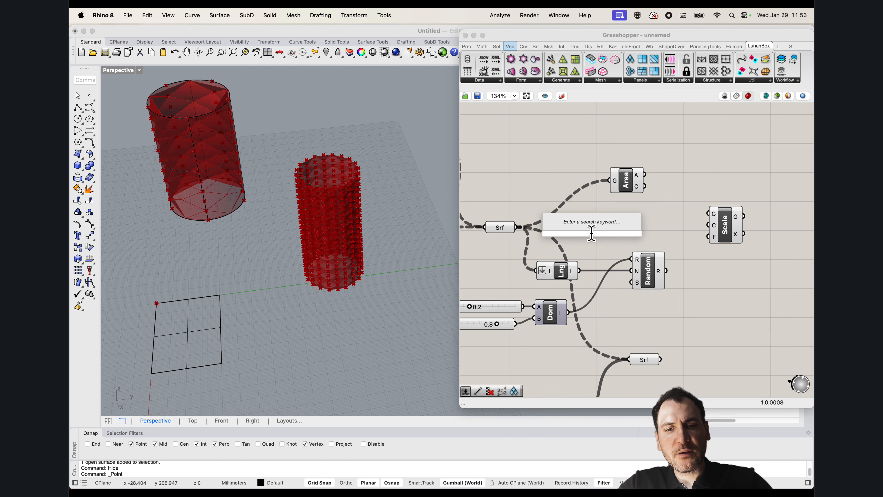
text(srf)
click(570, 214)
drag(518, 228, 575, 234)
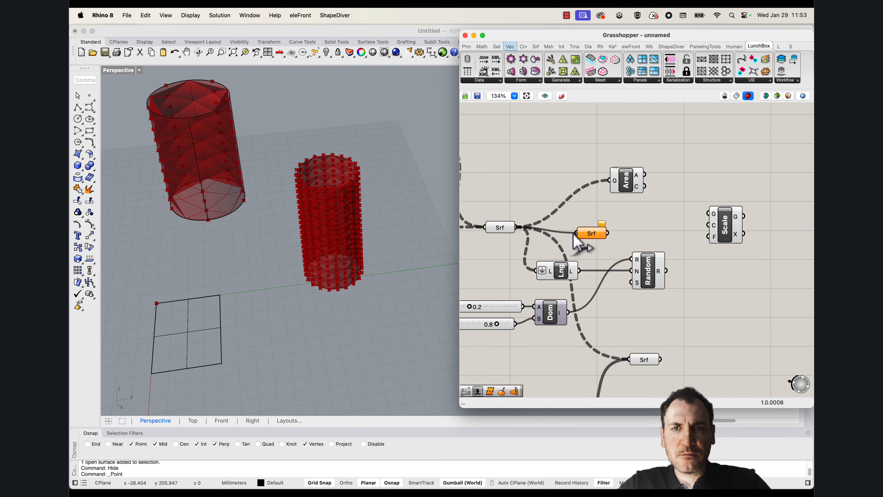
right_click(588, 228)
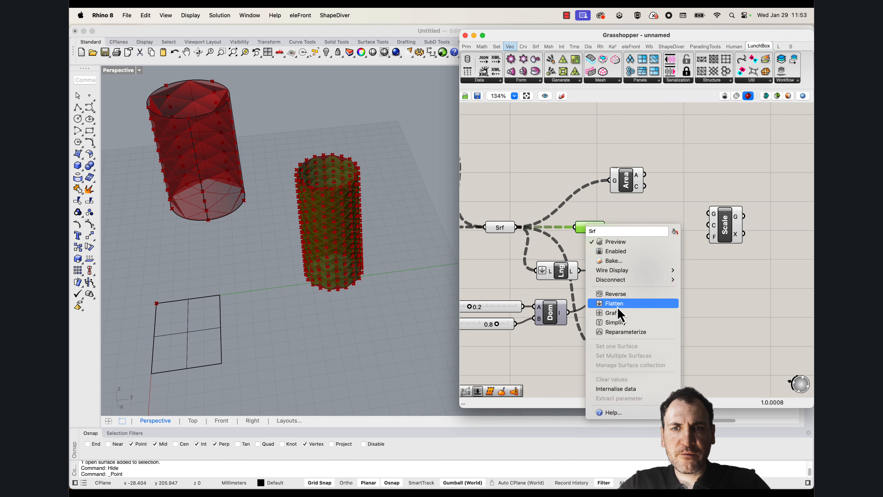
click(618, 304)
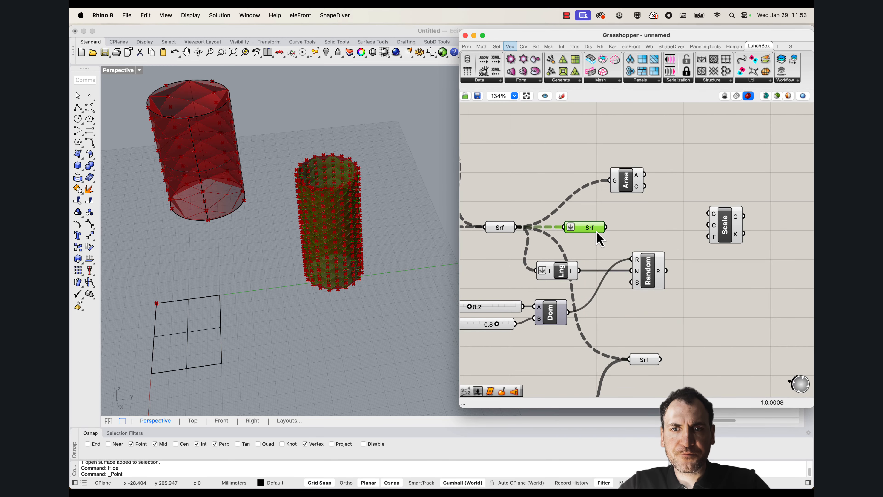
Inspect the panels at the cylinder's lower edge, shift the diamond-panel Surface parameter up and move the flattened one above Area
right_drag(337, 286, 329, 260)
scroll(333, 275, up, 15)
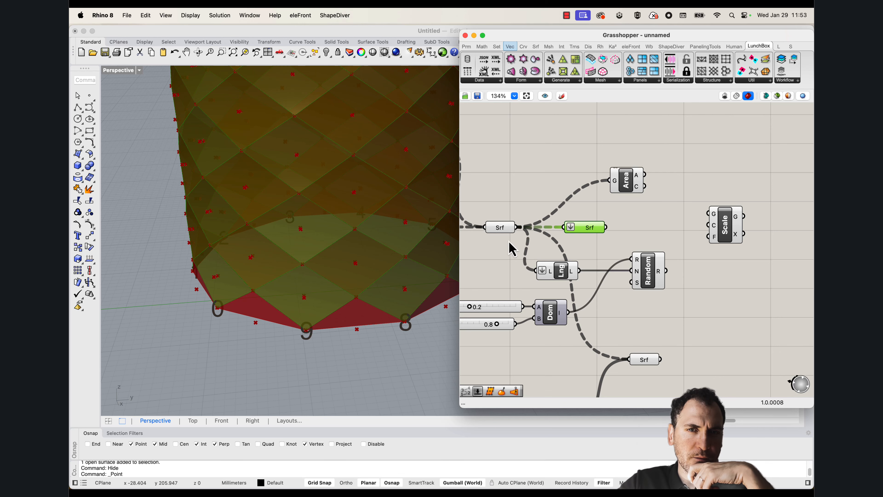
drag(496, 231, 494, 216)
mouse_move(505, 222)
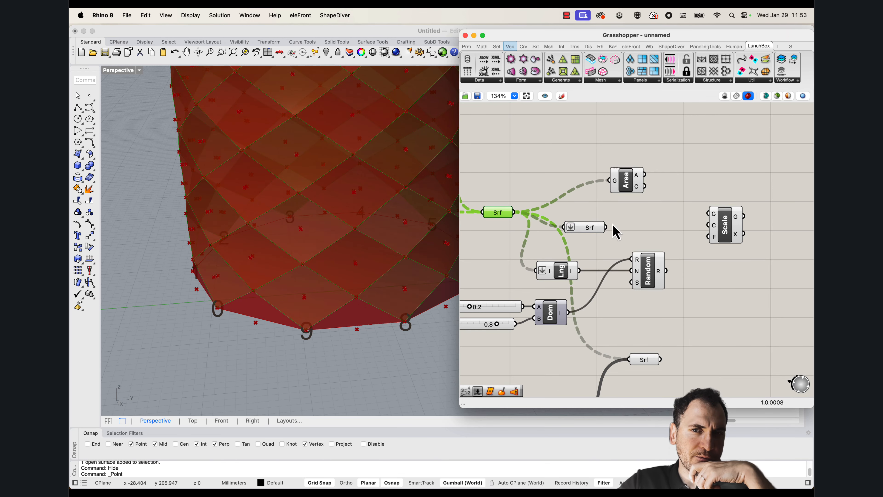
drag(595, 227, 606, 215)
right_drag(631, 223, 605, 262)
drag(575, 256, 585, 168)
Add a Brep Wireframe component and feed it from the flattened Surface parameter
double_click(655, 150)
text(ex)
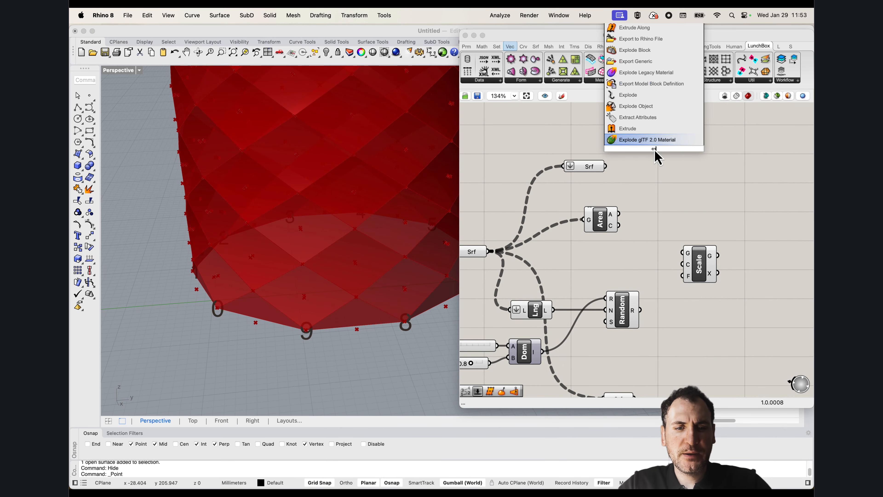
text(tract wire)
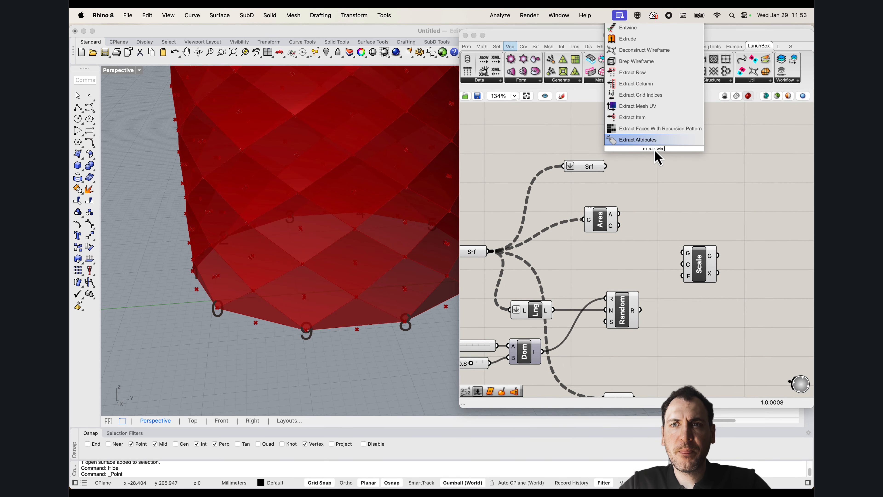
text(wi)
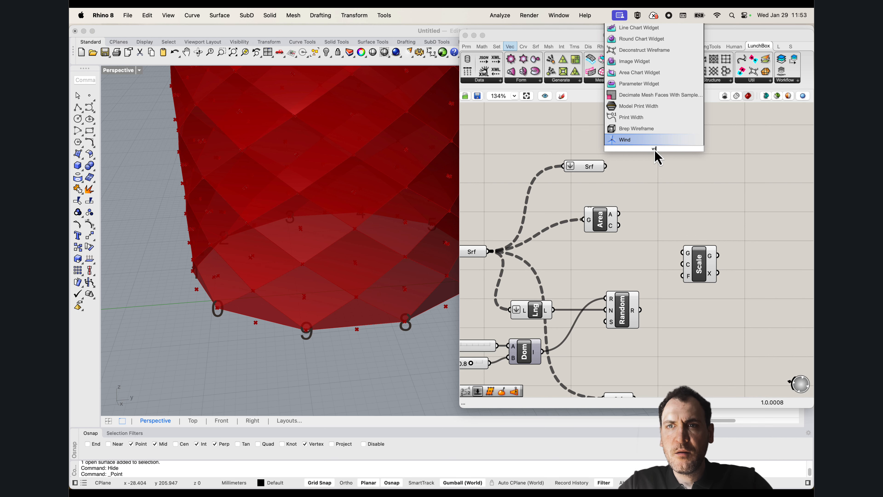
click(625, 131)
drag(605, 166, 638, 143)
drag(662, 150, 667, 165)
Add a Join Curves component and feed it with the wireframe output
click(714, 172)
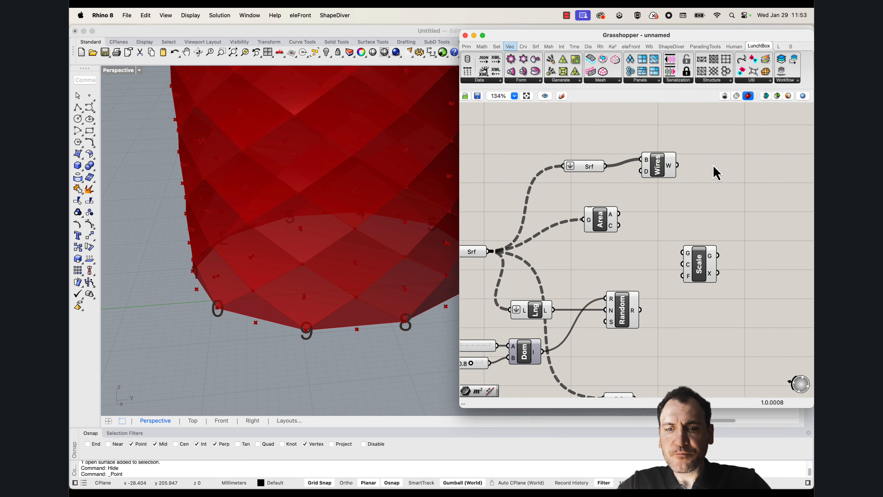
double_click(713, 171)
text(join)
key(Return)
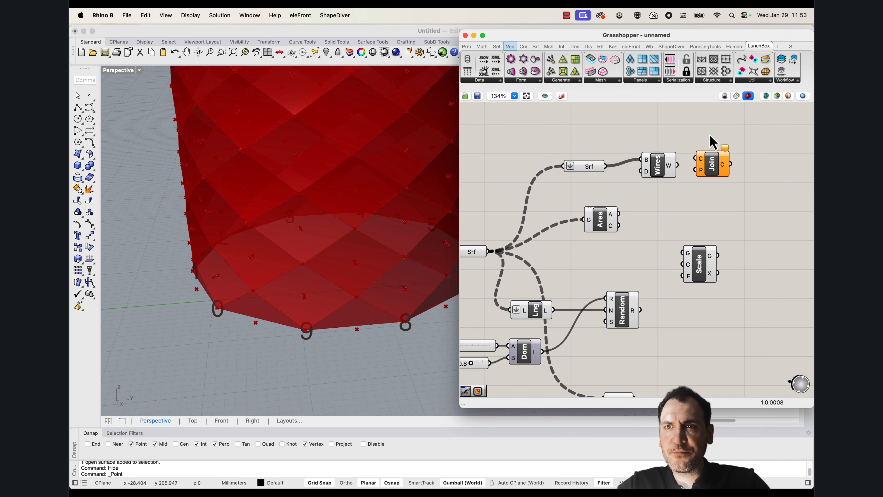
drag(692, 166, 697, 159)
drag(722, 172, 721, 178)
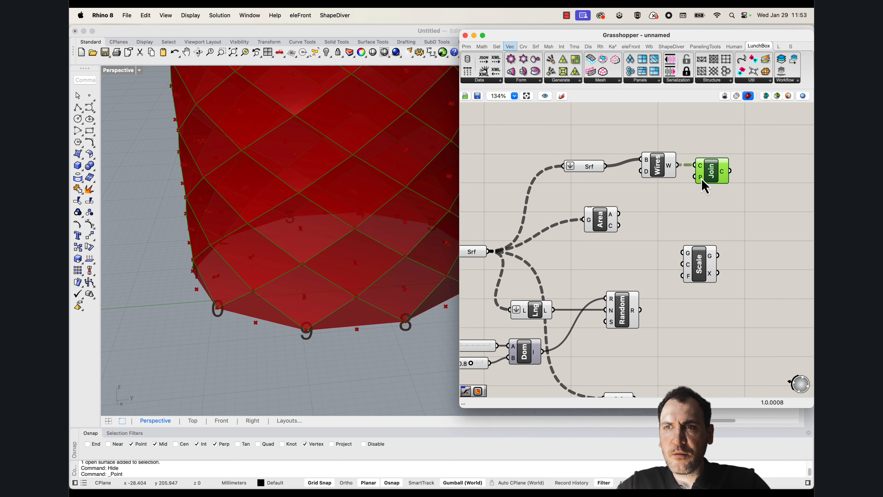
Flatten the Join Curves output and connect it to the geometry input of Scale
right_drag(747, 195, 665, 188)
drag(618, 254, 732, 229)
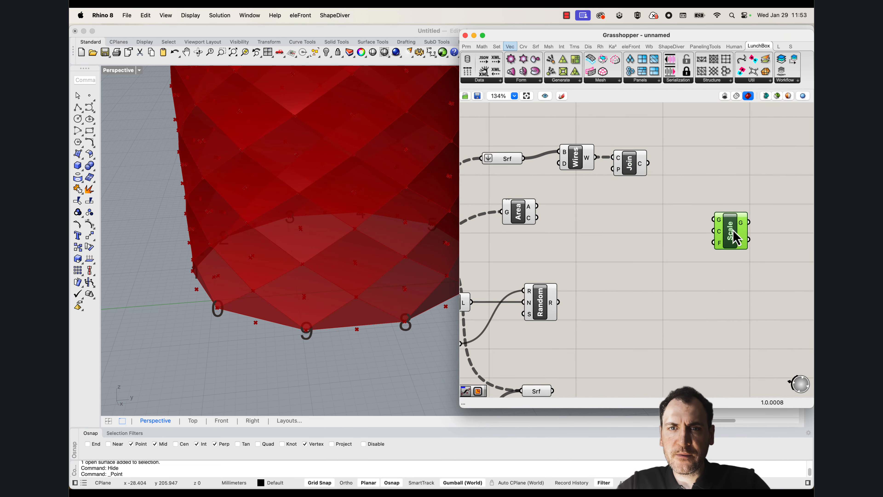
scroll(619, 216, down, 1)
right_drag(568, 221, 617, 239)
right_click(690, 188)
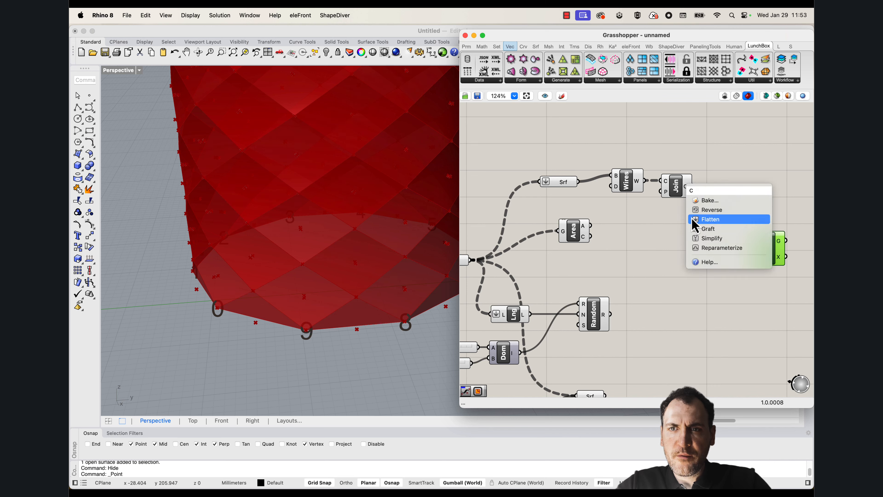
click(699, 227)
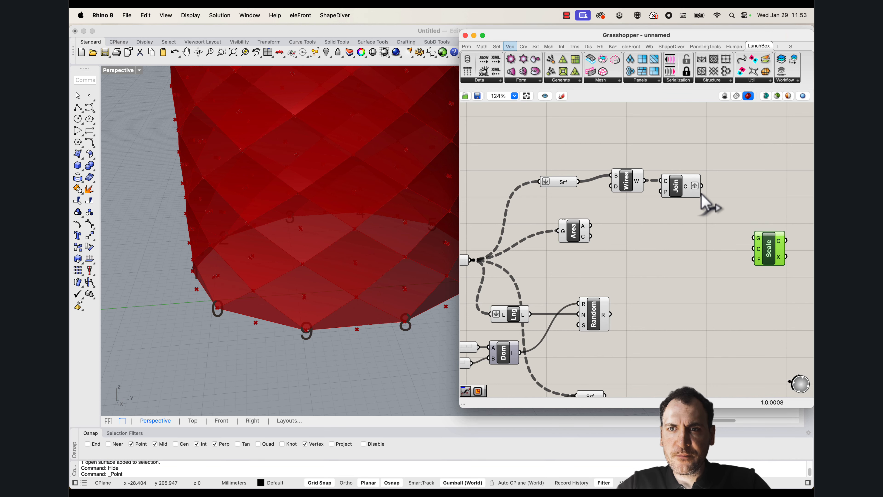
right_click(695, 183)
click(716, 217)
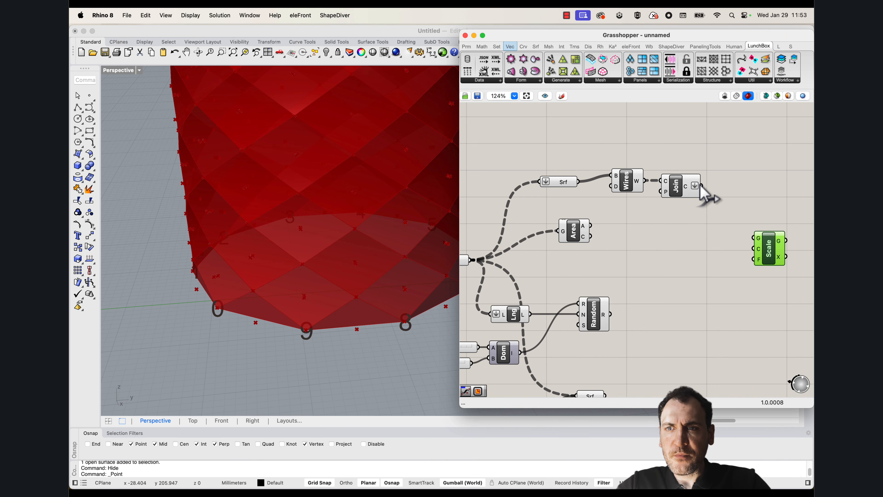
drag(769, 256, 766, 239)
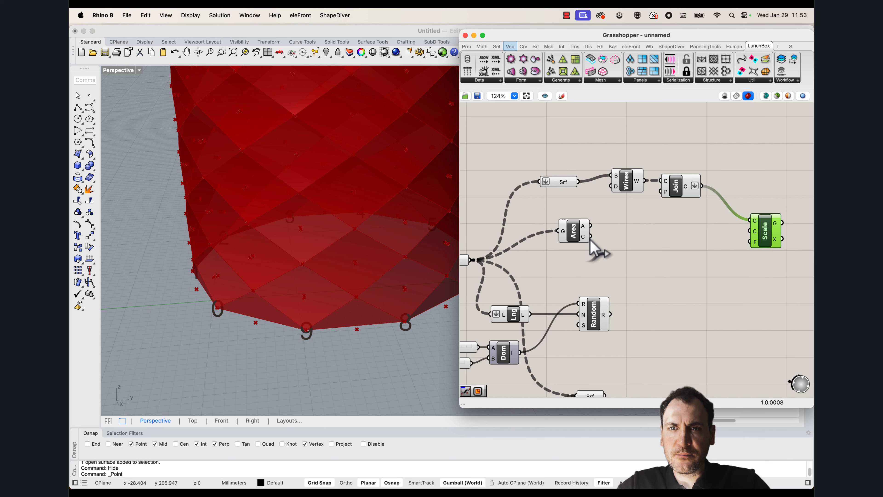
Feed Area from the flattened Surface parameter and connect its centroids and the Random values to Scale's centre and factor inputs
drag(569, 238, 579, 181)
drag(593, 230, 678, 227)
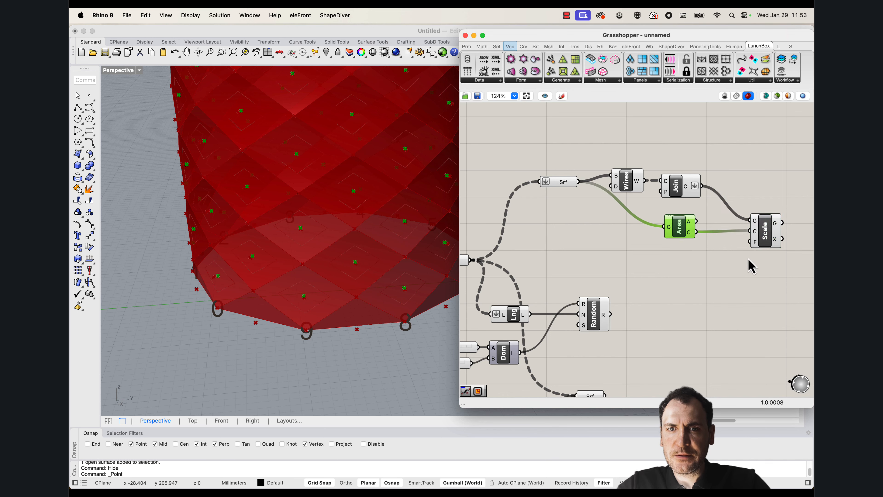
scroll(631, 303, down, 2)
drag(614, 302, 756, 230)
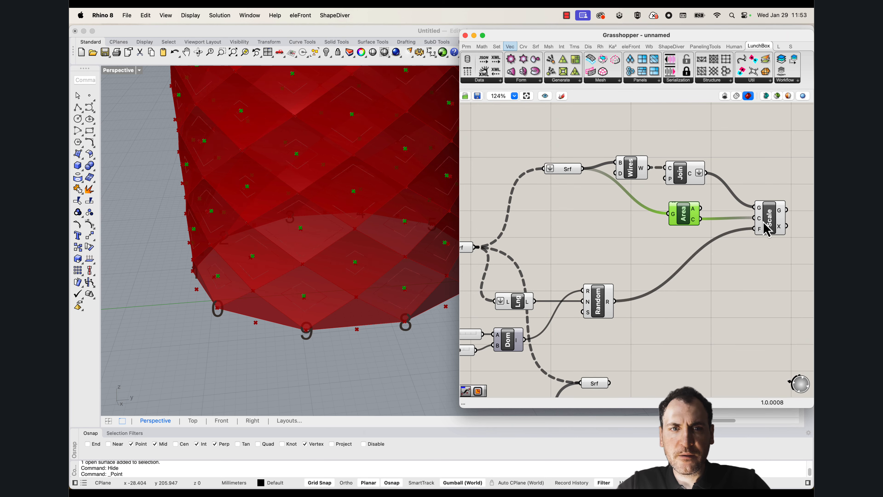
Examine the randomly scaled panel outlines on the cylinder with the Scale component highlighted
click(765, 220)
scroll(314, 228, down, 7)
right_drag(314, 228, 349, 222)
scroll(347, 240, down, 7)
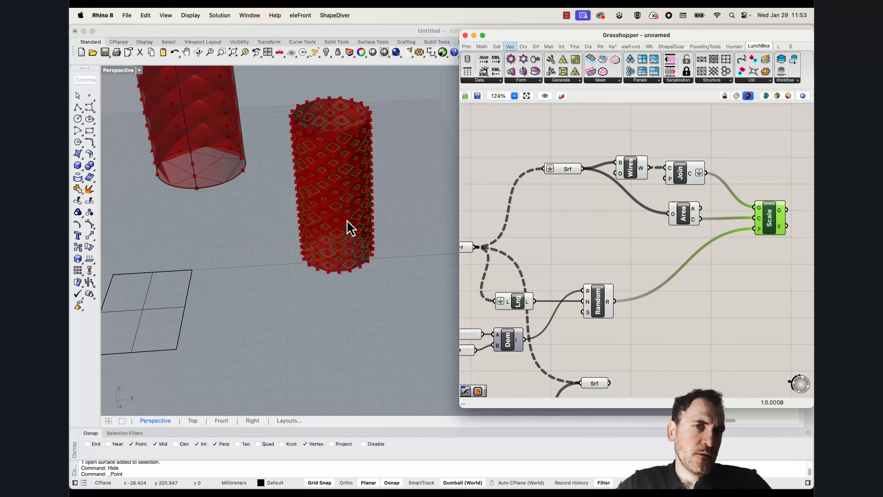
scroll(311, 144, up, 5)
right_drag(334, 172, 374, 255)
right_drag(359, 284, 353, 241)
scroll(353, 230, up, 3)
Add a Weave component and connect the joined curves to input 0 and the scaled curves to input 1
right_drag(769, 190, 677, 178)
scroll(626, 224, down, 1)
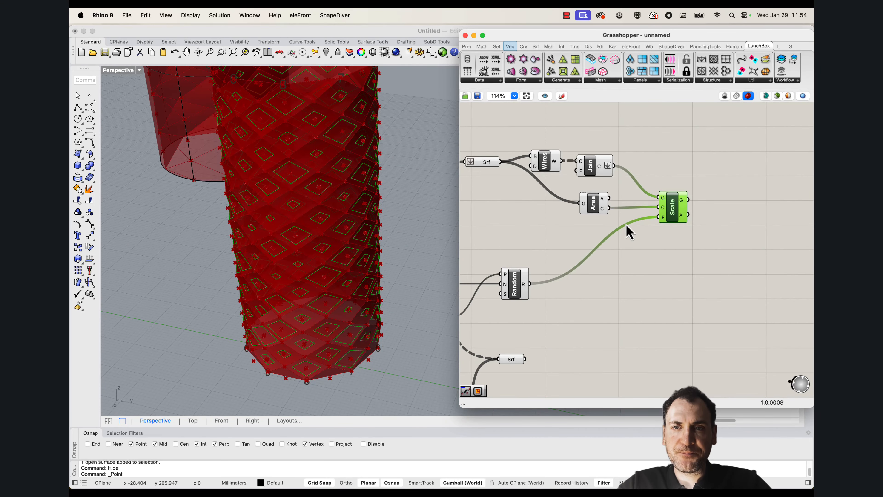
right_drag(644, 225, 655, 228)
scroll(632, 222, down, 1)
right_drag(598, 224, 645, 223)
right_drag(708, 191, 630, 206)
double_click(683, 198)
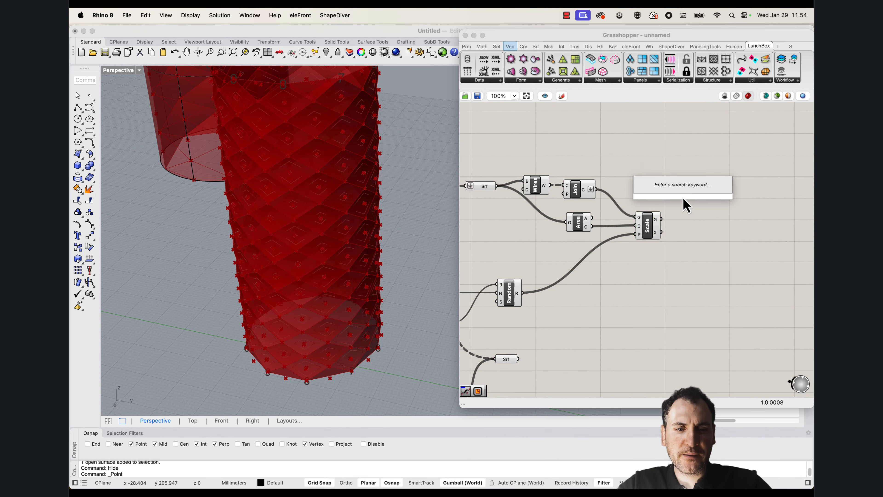
text(weave)
key(Return)
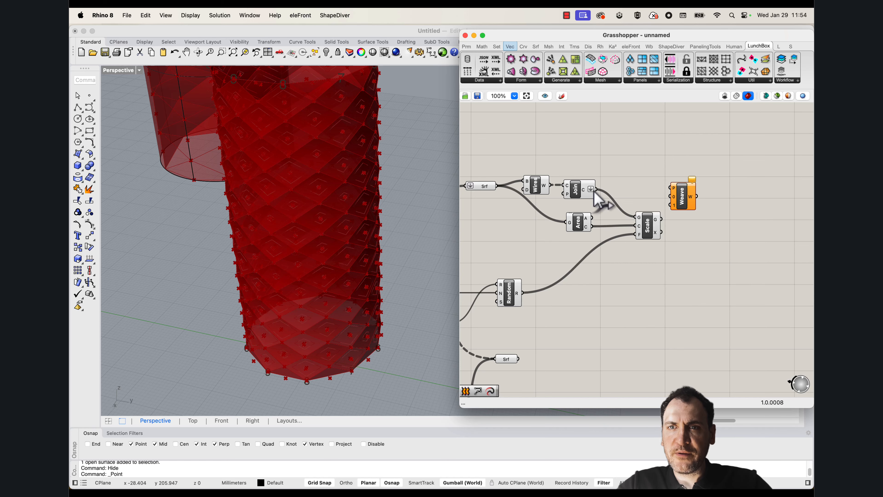
drag(671, 209, 691, 202)
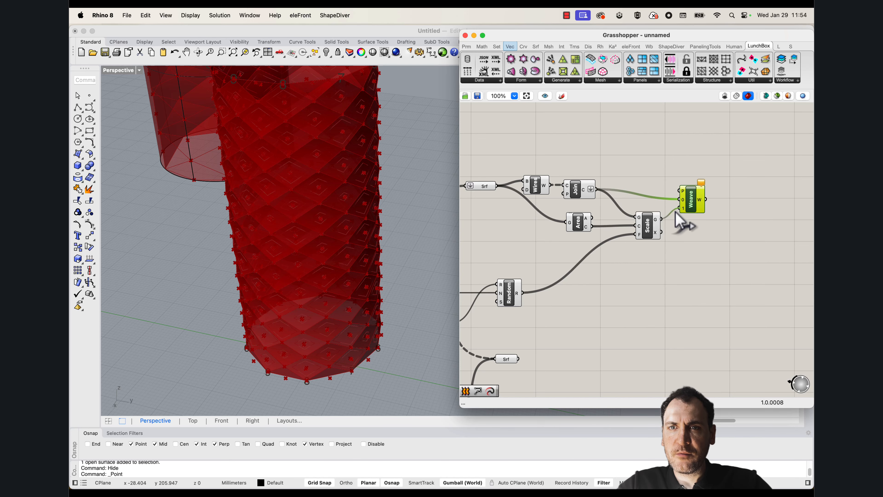
Graft inputs 0 and 1 of the Weave component
scroll(678, 209, up, 5)
right_click(683, 199)
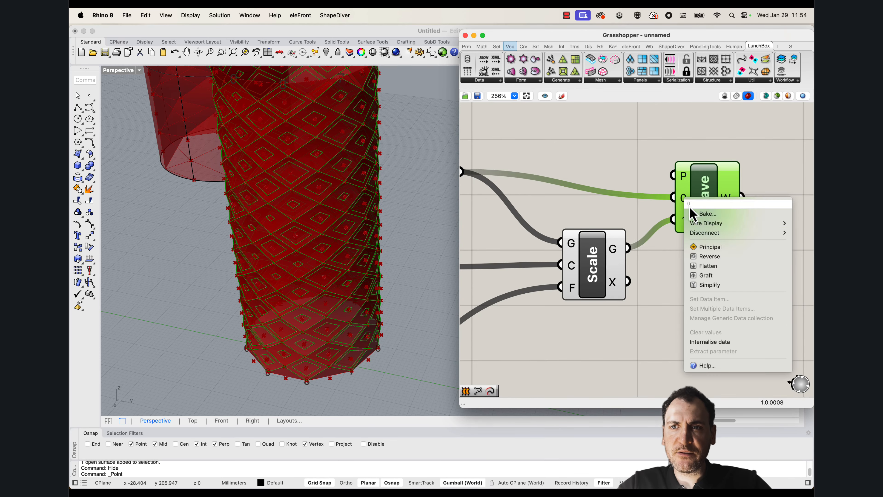
click(708, 275)
right_click(685, 223)
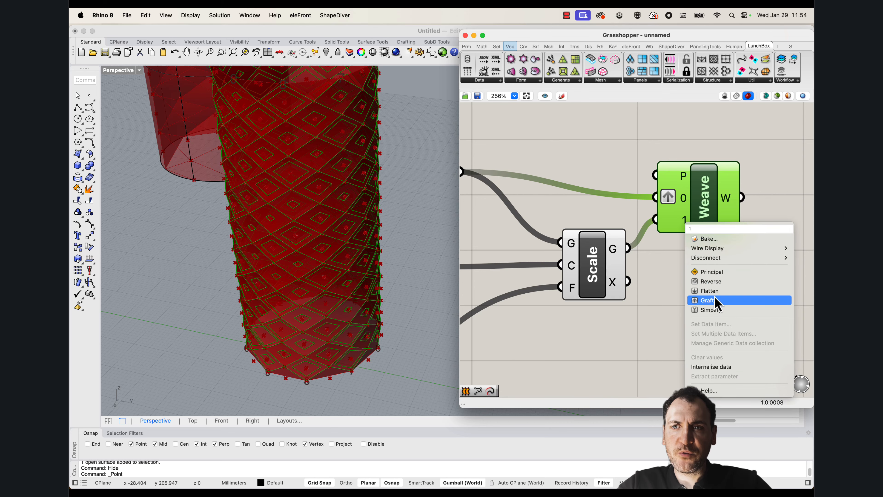
click(708, 300)
Add a Loft component and connect the Weave output to its curves input
scroll(716, 221, right, 5)
double_click(717, 221)
text(lo)
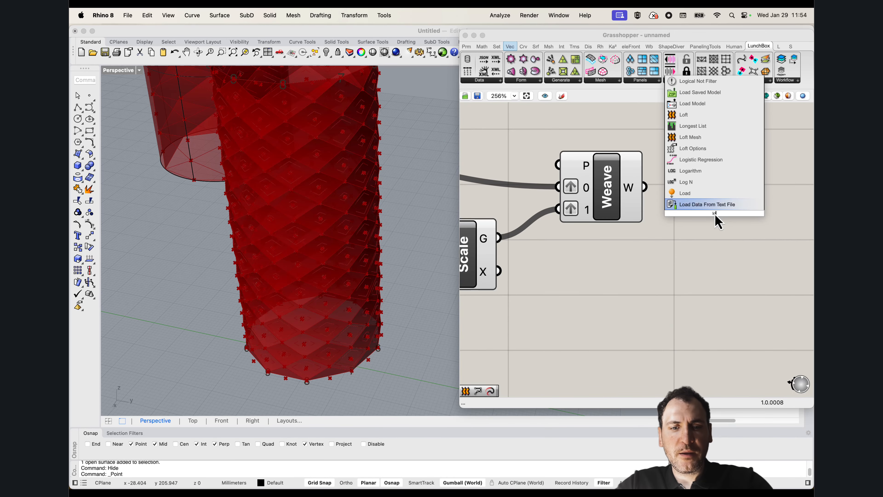
text(ft)
click(701, 204)
drag(644, 187, 685, 192)
drag(710, 210, 714, 202)
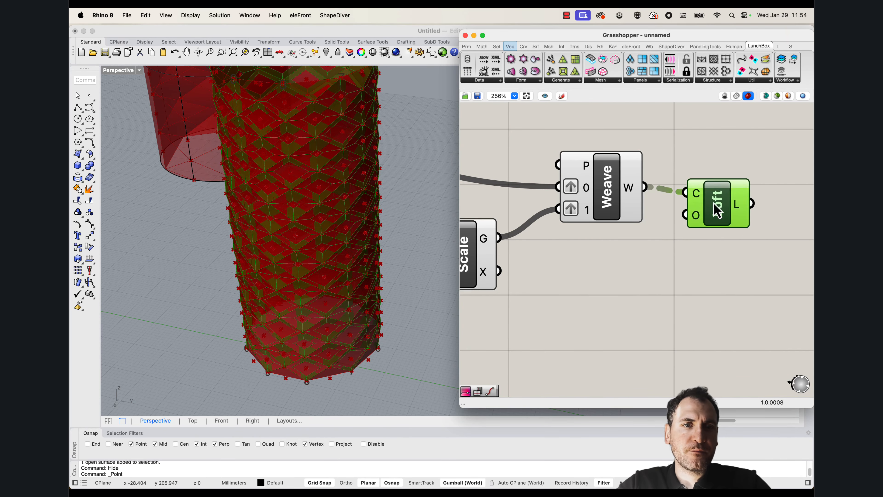
Turn off the preview of the panel, scaling and Weave components that feed Loft
scroll(704, 235, down, 8)
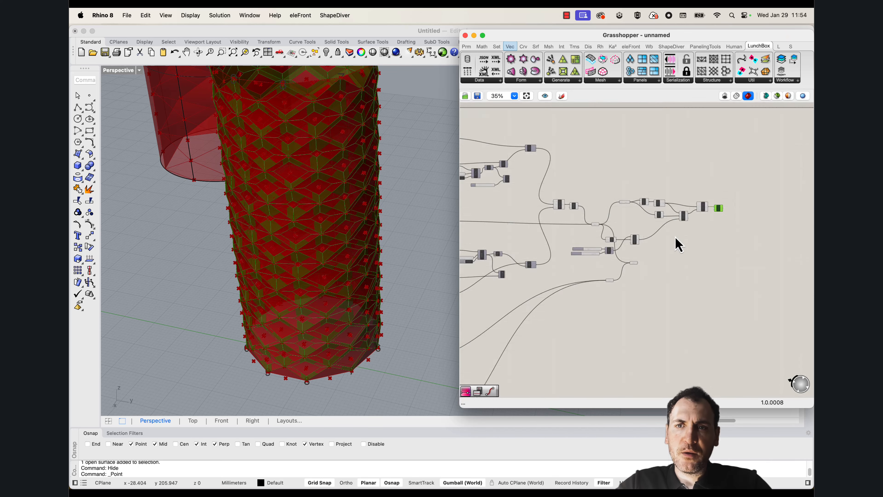
drag(717, 292, 564, 174)
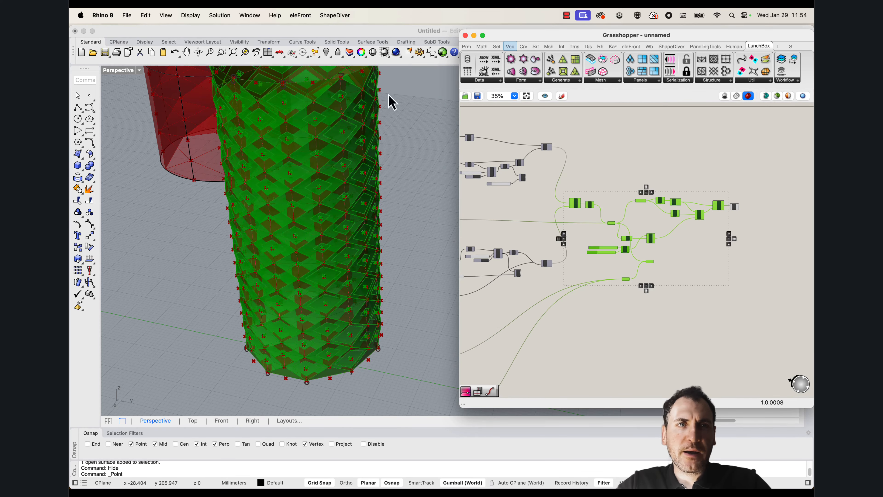
click(231, 17)
click(251, 134)
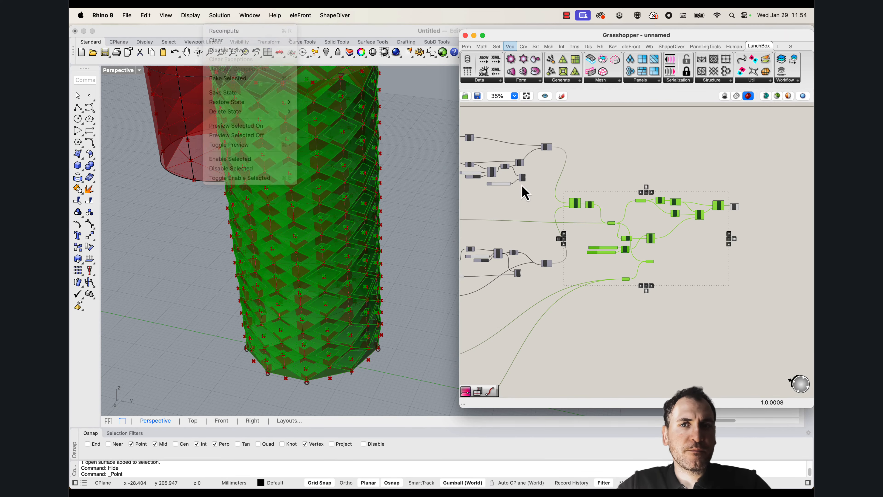
click(521, 192)
right_drag(312, 242, 393, 202)
scroll(368, 237, down, 6)
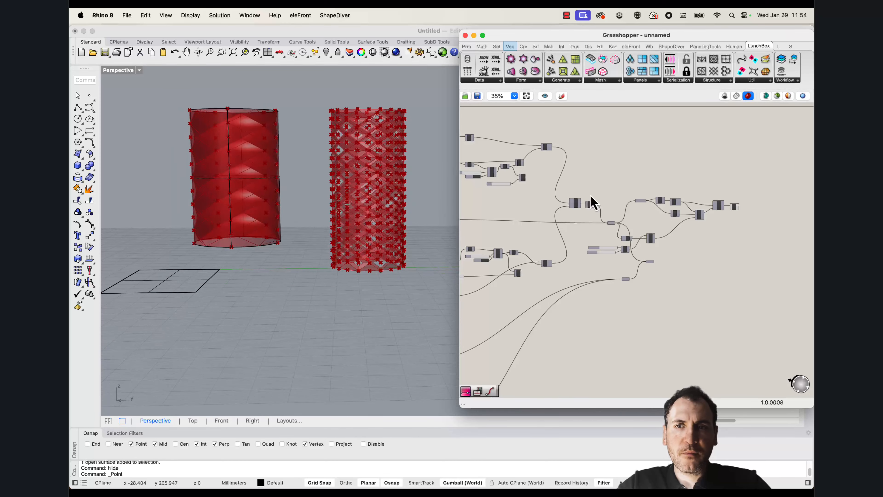
Turn off the preview of all remaining upstream components in the definition, leaving only Loft previewed
right_drag(592, 199, 684, 209)
scroll(684, 208, down, 6)
drag(721, 295, 586, 183)
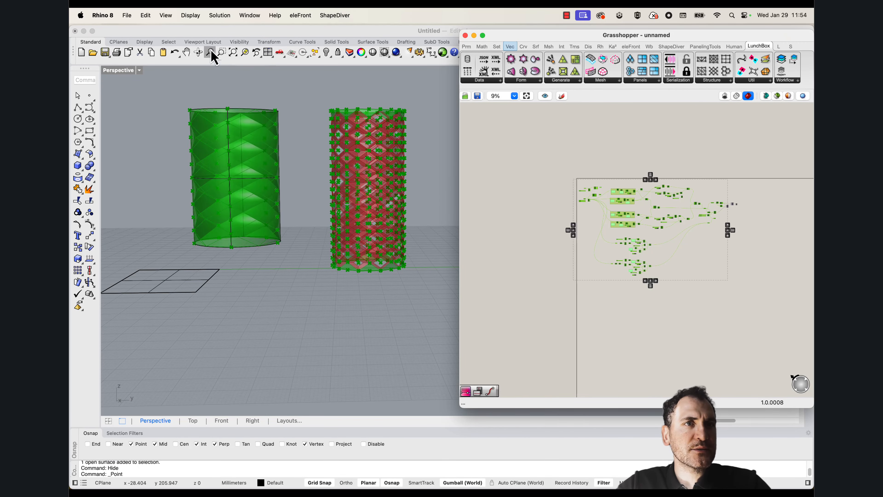
click(219, 16)
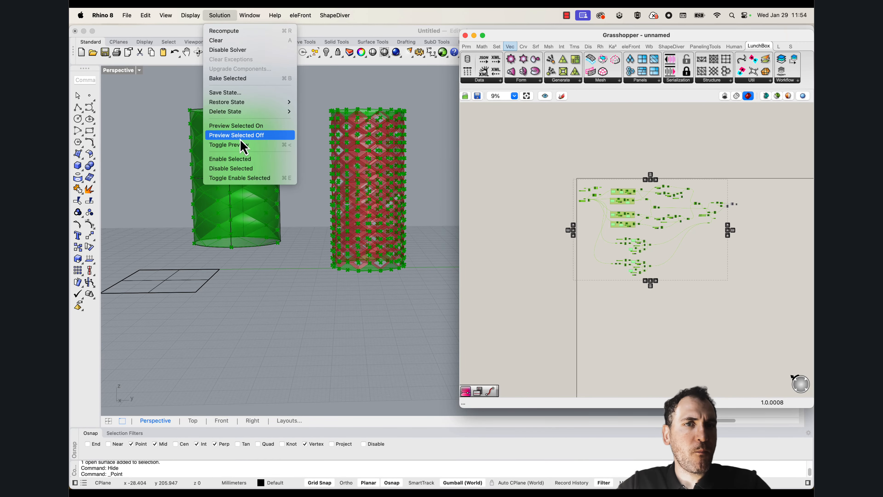
click(240, 142)
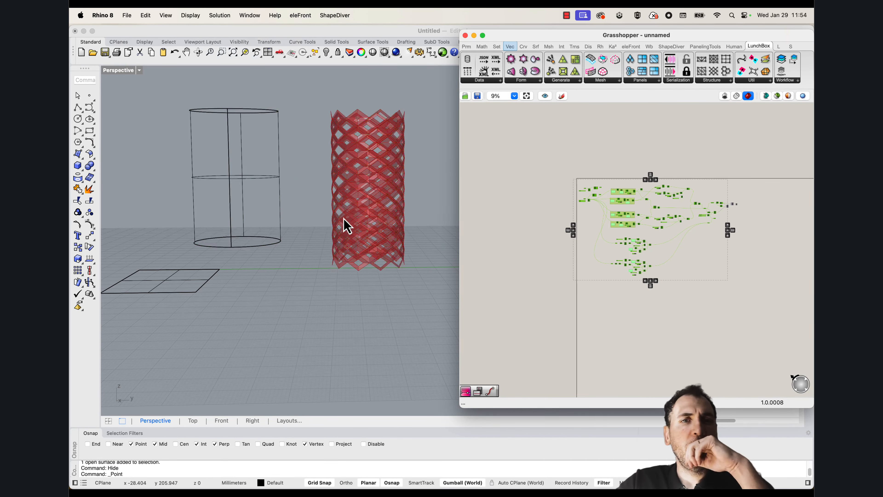
Bake the Loft result to the Default layer
right_click(612, 154)
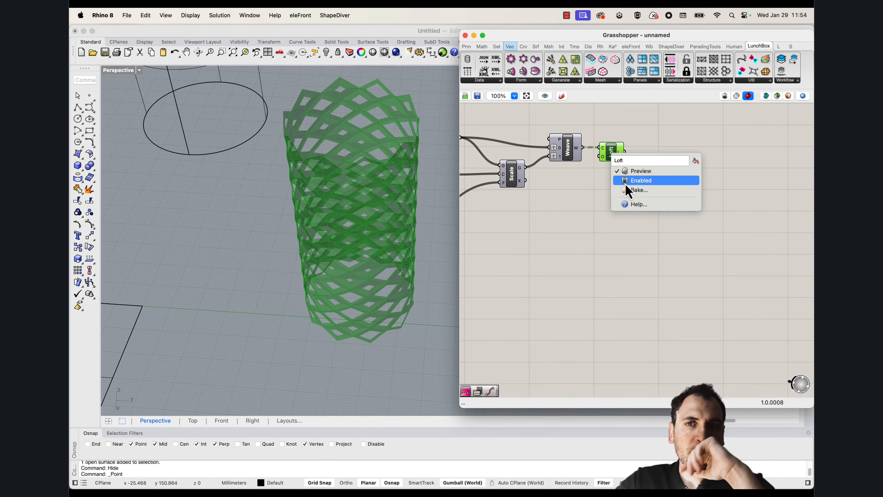
click(632, 190)
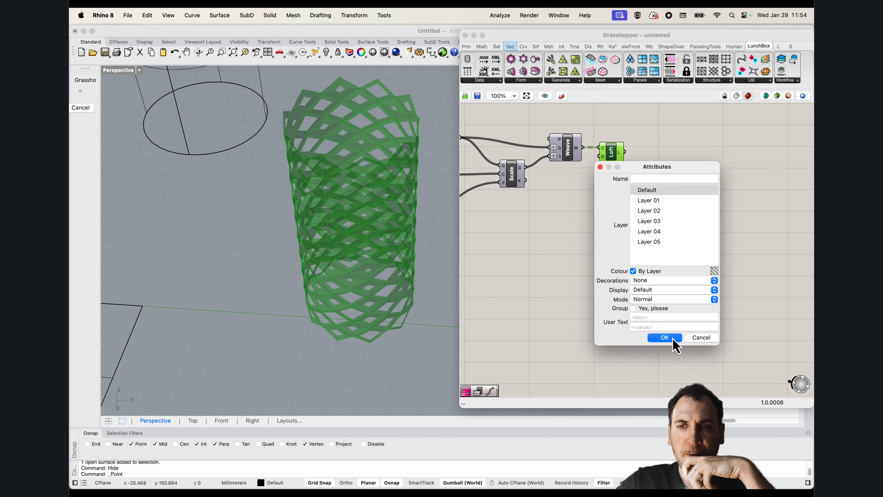
click(671, 339)
Move the baked lofted panels along the Y axis away from the preview and zoom to them
scroll(306, 242, down, 5)
drag(393, 315, 292, 154)
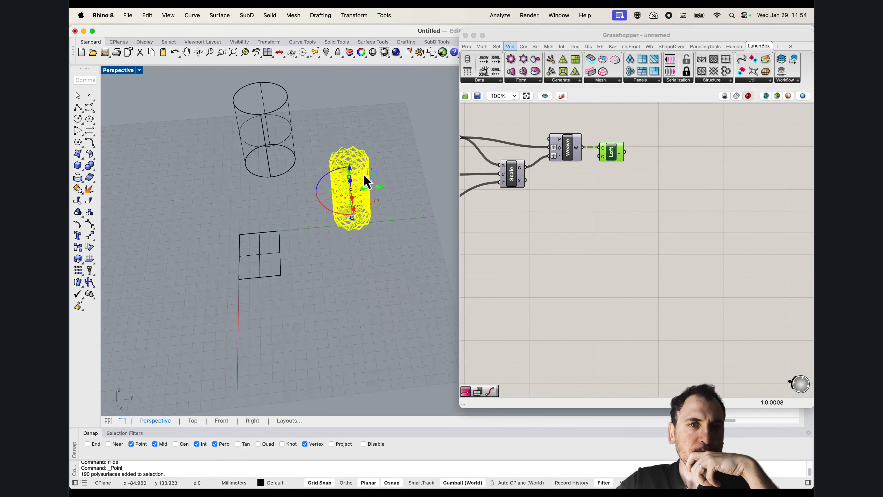
drag(381, 187, 243, 179)
text(zs)
key(Return)
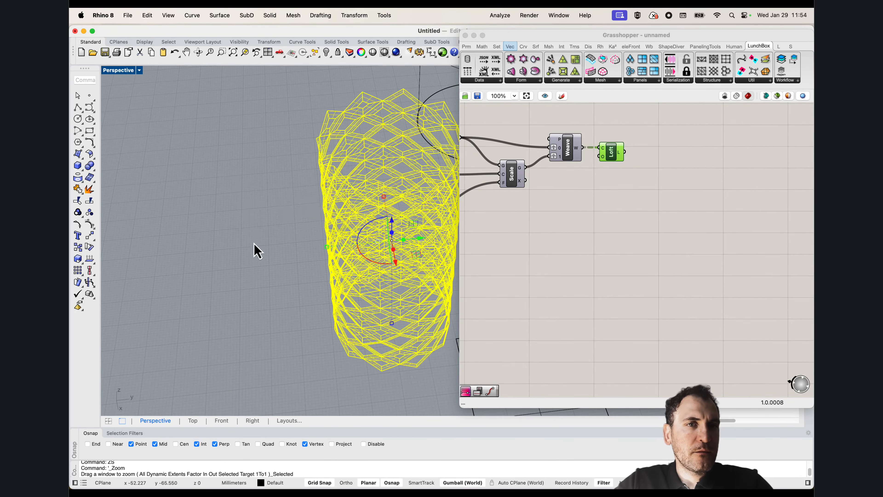
click(254, 245)
Switch the Perspective viewport to a white shaded display mode with soft shadows
right_click(121, 72)
click(143, 118)
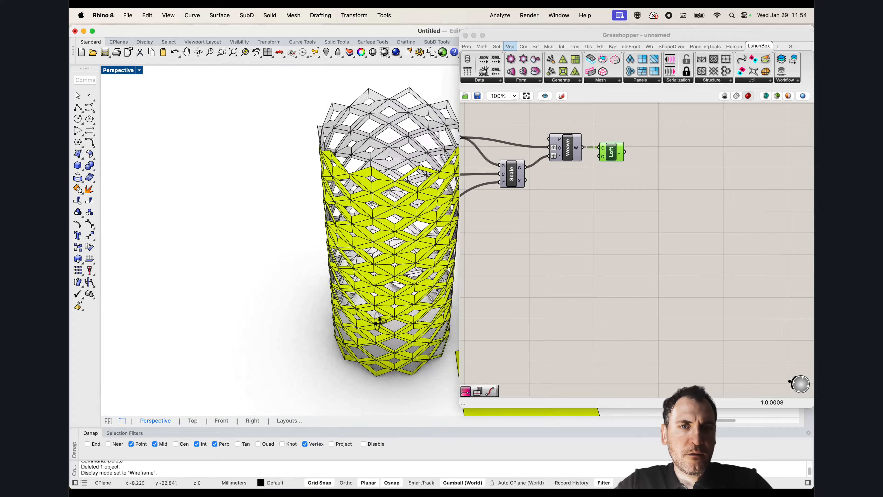
right_drag(375, 320, 368, 264)
Move the Grasshopper window aside and examine the baked panel cylinder beside the Loft preview
drag(565, 36, 628, 31)
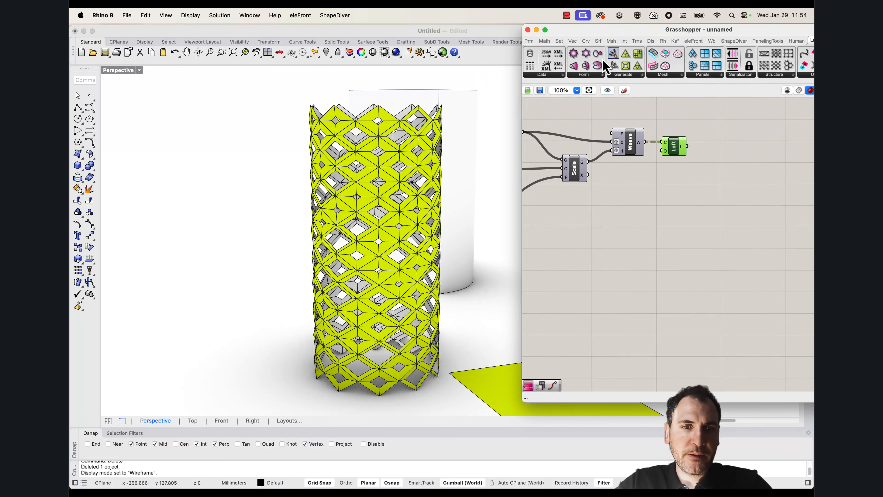
right_drag(423, 303, 388, 347)
scroll(230, 308, down, 10)
scroll(449, 338, up, 5)
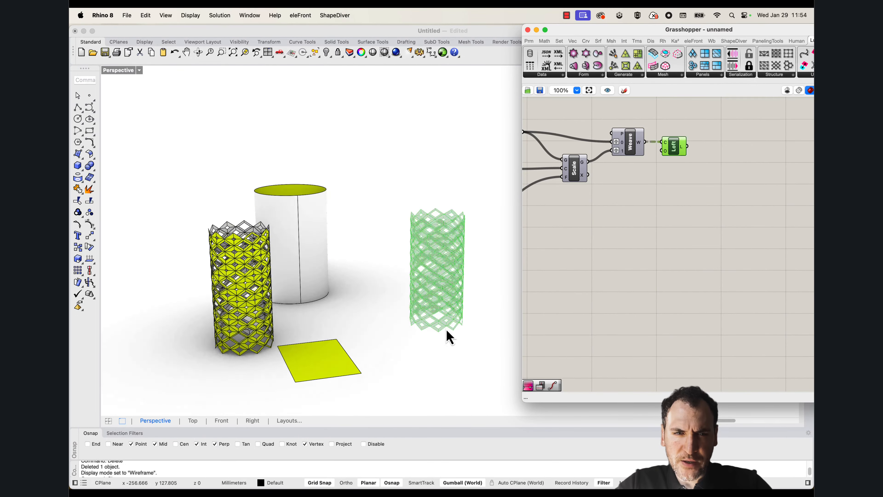
right_drag(303, 313, 125, 206)
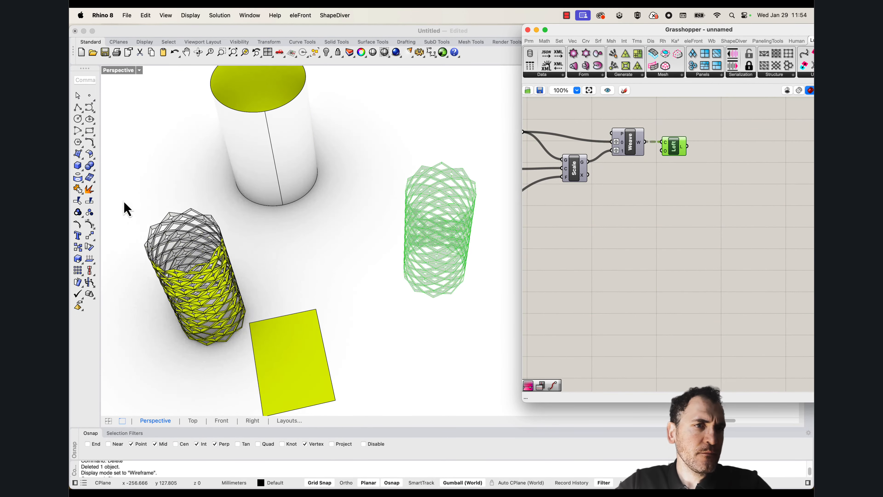
Delete the baked lofted panel cylinder from the Rhino model
drag(124, 205, 258, 348)
key(Delete)
scroll(622, 282, down, 4)
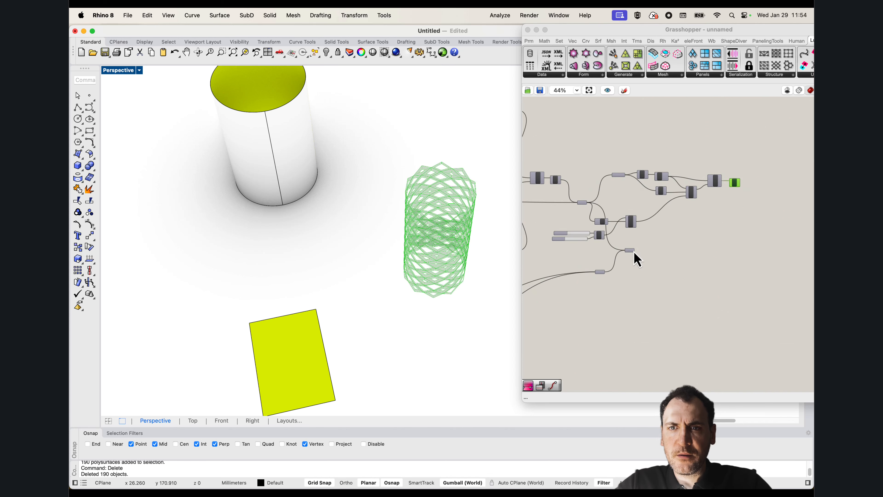
click(763, 219)
drag(759, 216, 762, 220)
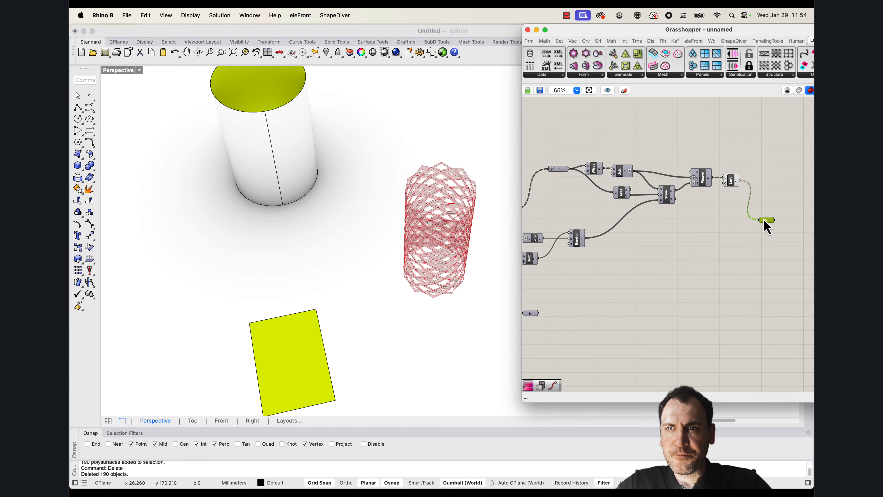
shift+drag(690, 255, 539, 313)
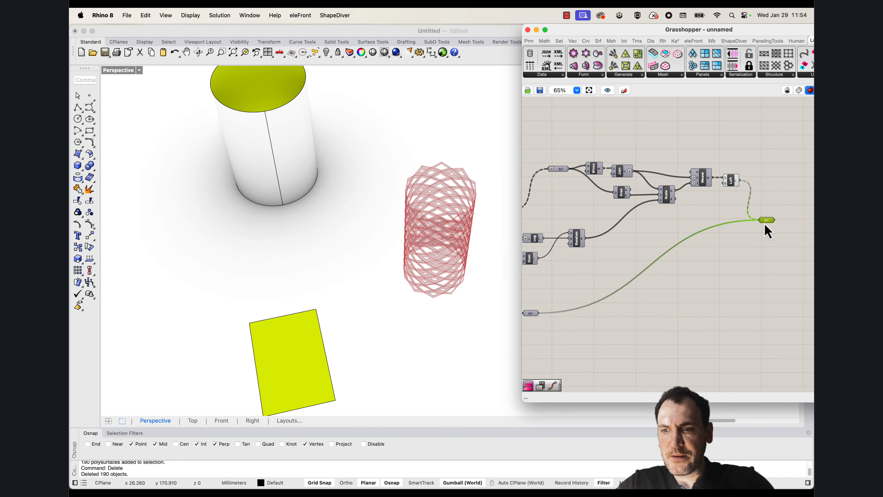
key(Delete)
Add a Geometry parameter after the Loft and feed it both the Loft output and the lower Surface parameter
double_click(769, 219)
text(geo)
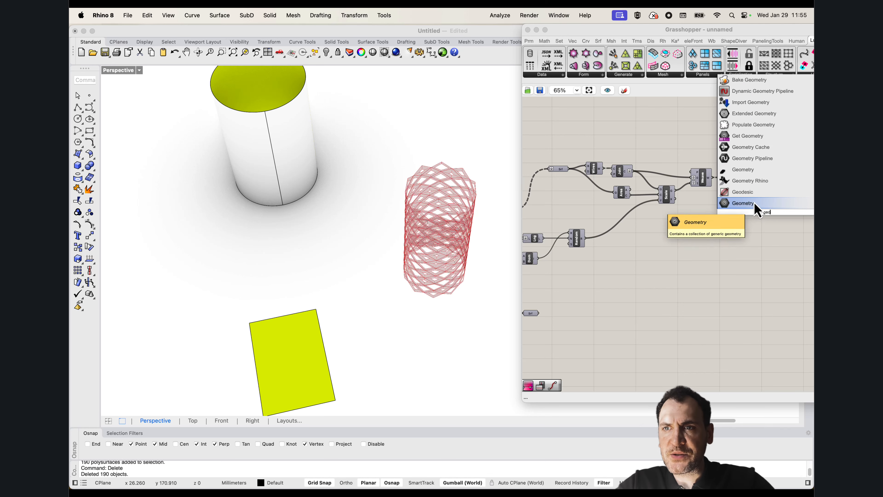
click(758, 203)
drag(739, 180, 539, 314)
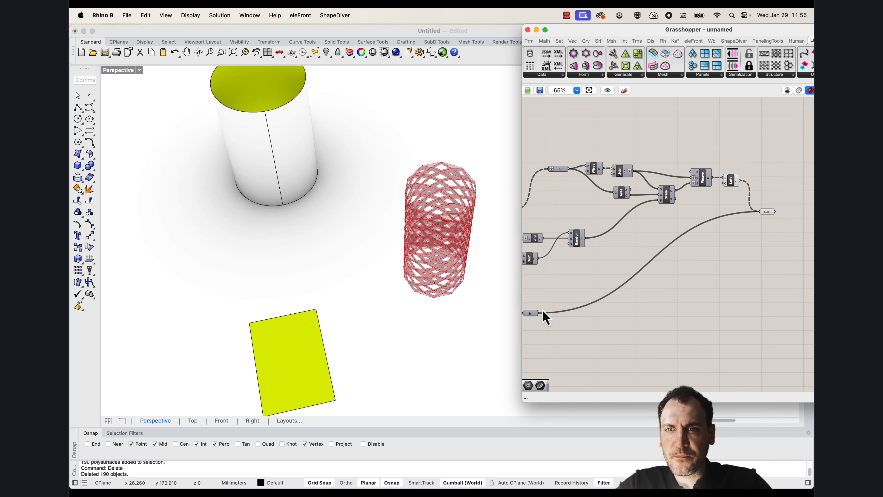
Turn off the Loft component's preview and bake the combined Geometry parameter
click(731, 181)
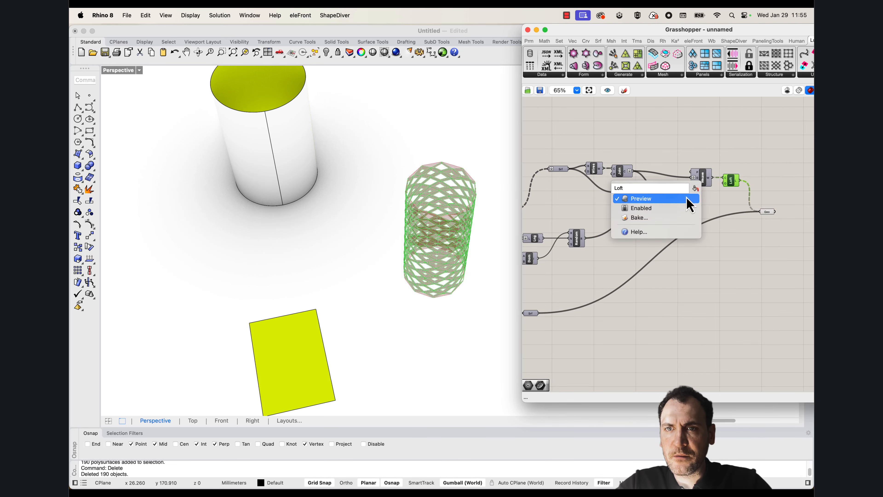
click(767, 213)
right_click(766, 213)
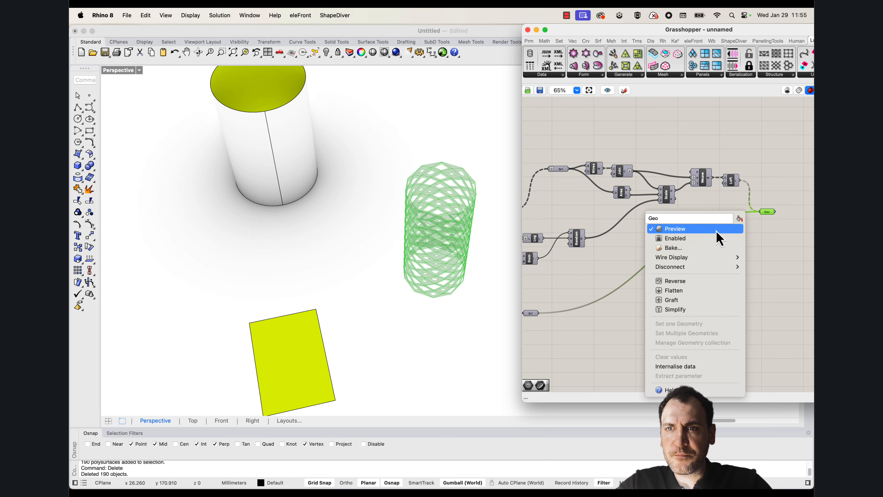
click(678, 251)
click(706, 426)
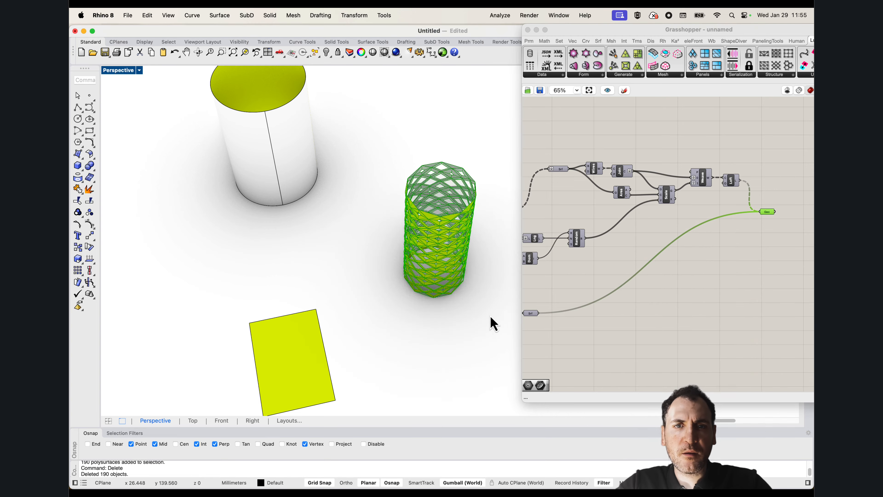
Move the baked panels and edge surfaces along the Y axis away from the preview and zoom to them
drag(491, 317, 393, 133)
scroll(410, 160, down, 4)
drag(453, 201, 218, 205)
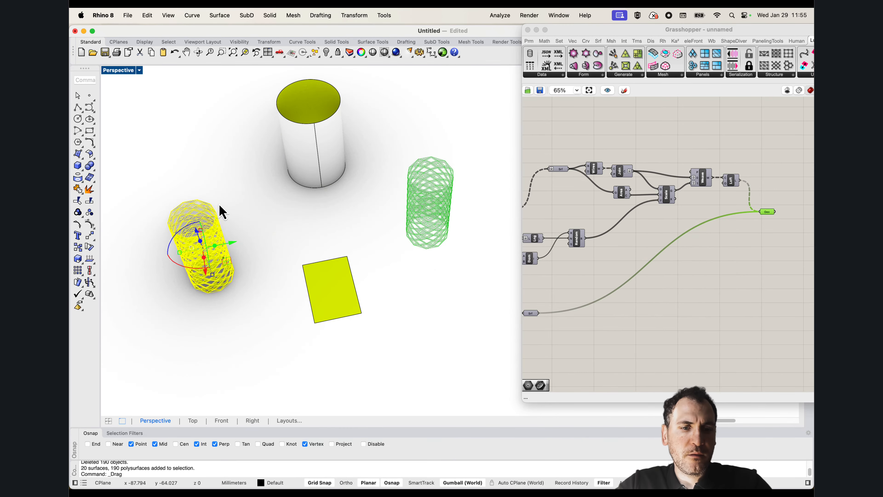
text(ZS)
key(Return)
Examine the baked panel cylinder from several angles, including its top and bottom edges and the random openings
right_drag(292, 312, 334, 281)
scroll(424, 382, up, 7)
scroll(385, 296, down, 5)
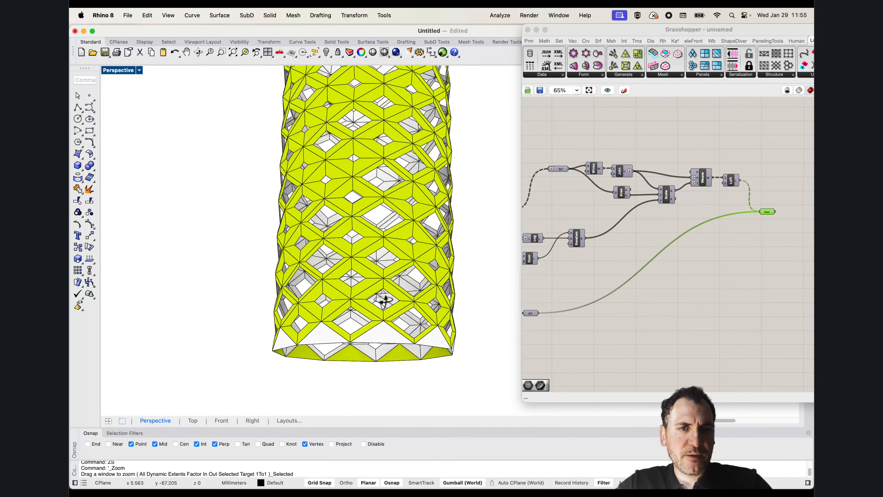
right_drag(384, 300, 368, 352)
scroll(367, 338, down, 5)
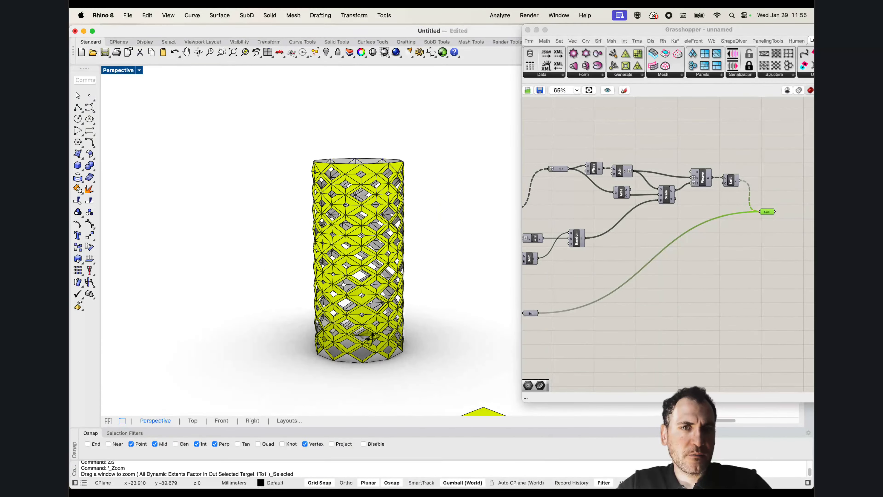
scroll(397, 308, up, 3)
scroll(423, 307, down, 2)
right_drag(422, 306, 402, 345)
scroll(400, 269, up, 4)
right_drag(400, 269, 322, 276)
scroll(385, 363, up, 5)
scroll(387, 364, down, 5)
mouse_move(391, 366)
right_down()
mouse_move(402, 371)
mouse_move(389, 350)
right_up()
scroll(392, 366, down, 5)
scroll(385, 272, up, 3)
right_drag(384, 265, 365, 256)
scroll(382, 253, down, 4)
scroll(388, 269, up, 3)
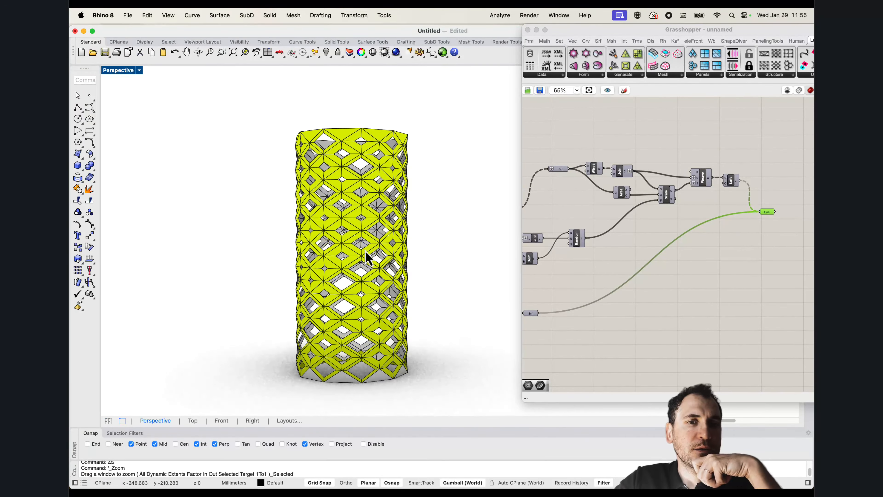
scroll(358, 289, up, 2)
Set the Rendered display mode's backface settings to Use front face settings and close the display options
click(122, 72)
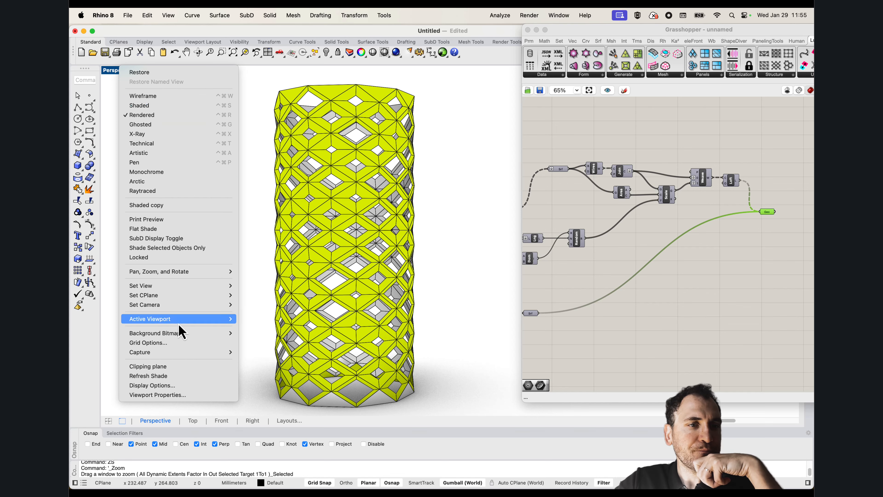
click(172, 391)
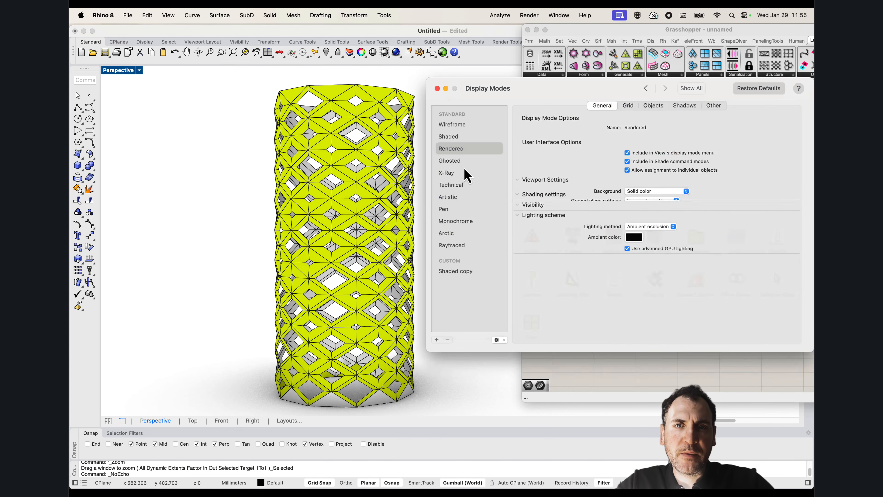
drag(542, 92, 360, 83)
scroll(510, 182, down, 5)
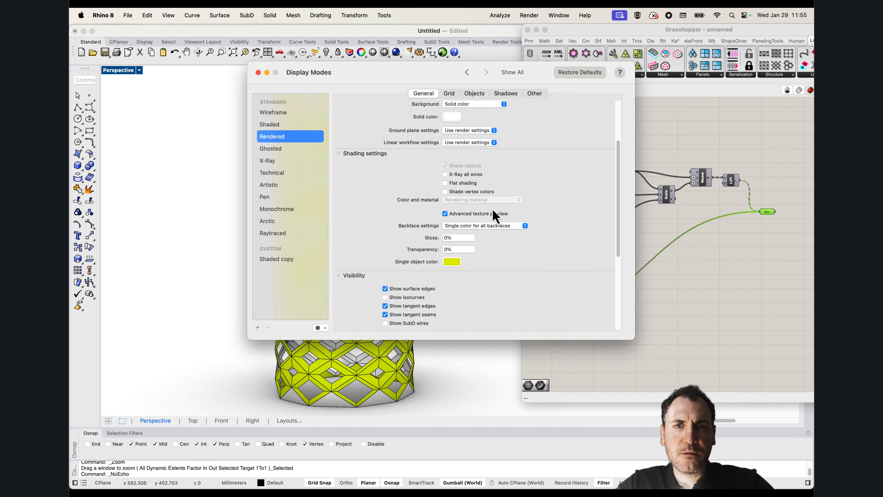
click(466, 227)
click(484, 212)
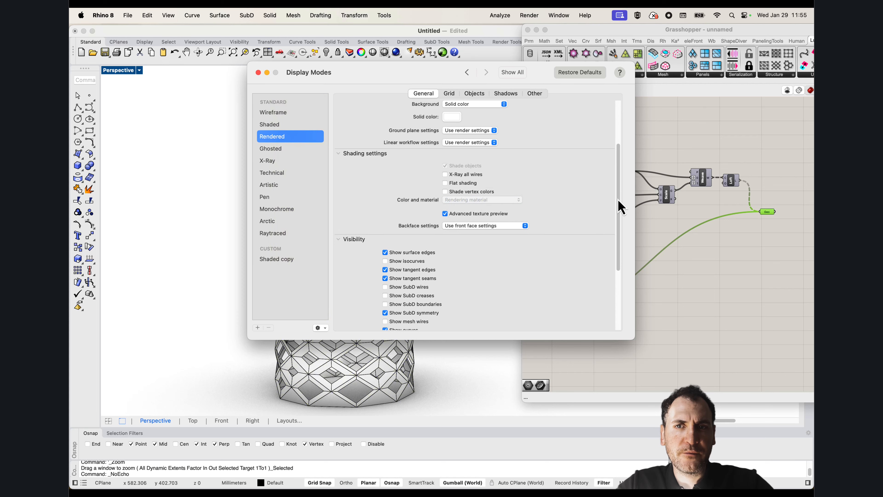
drag(619, 207, 613, 248)
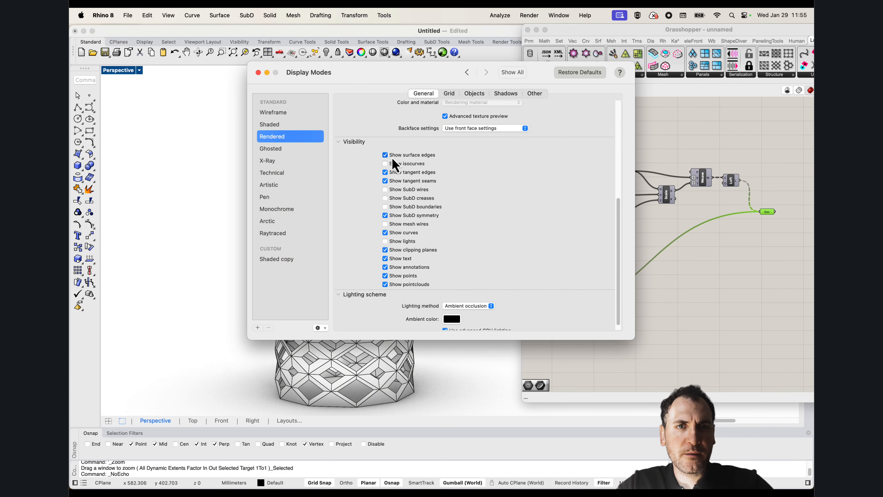
click(258, 72)
Switch the Perspective viewport to the Shaded display mode
right_drag(209, 253, 290, 214)
click(124, 75)
click(143, 110)
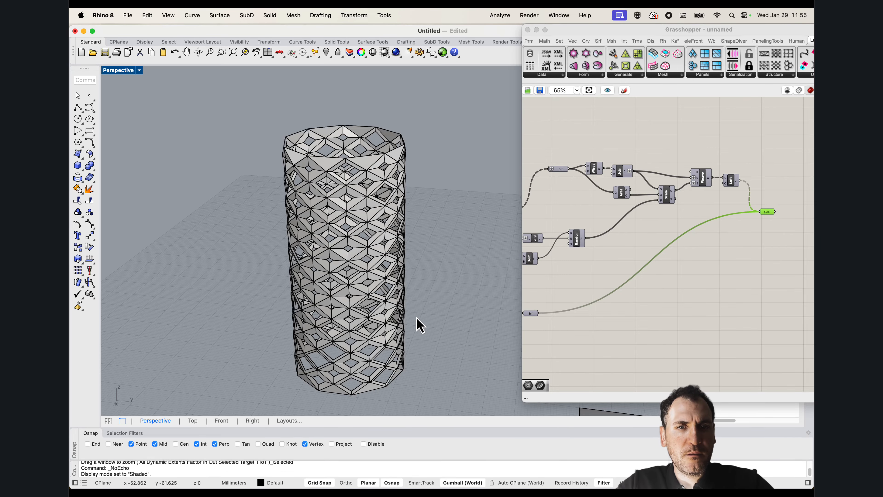
Examine the baked panel cylinder and the Grasshopper preview in the shaded Perspective viewport
scroll(375, 279, down, 4)
scroll(376, 280, up, 4)
right_drag(378, 281, 394, 296)
scroll(277, 223, down, 9)
right_drag(280, 231, 453, 247)
scroll(372, 224, up, 5)
right_drag(398, 260, 439, 218)
scroll(448, 236, up, 5)
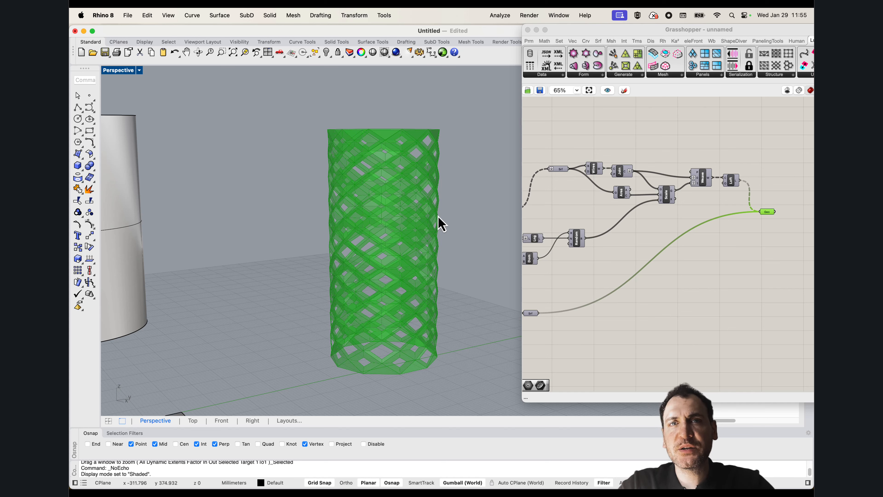
Widen the Grasshopper window and examine the False/True cull patterns, Flip and Shift List components in the first point group
scroll(622, 181, down, 6)
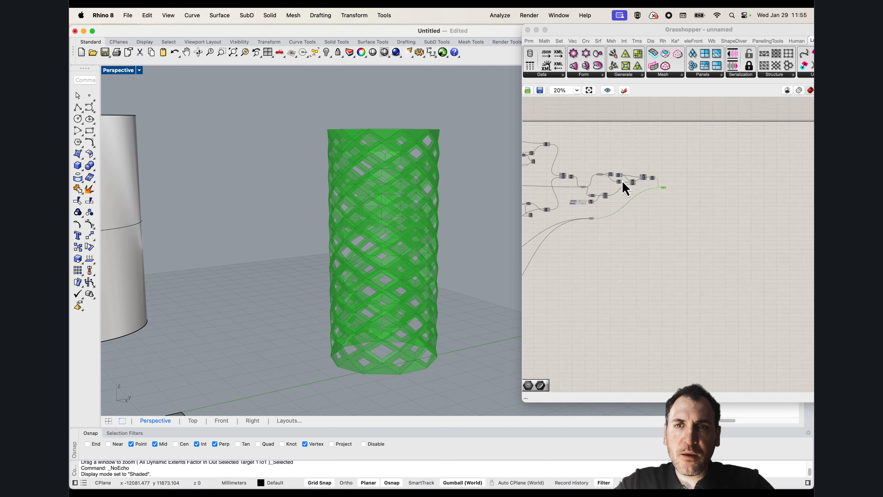
drag(522, 201, 408, 201)
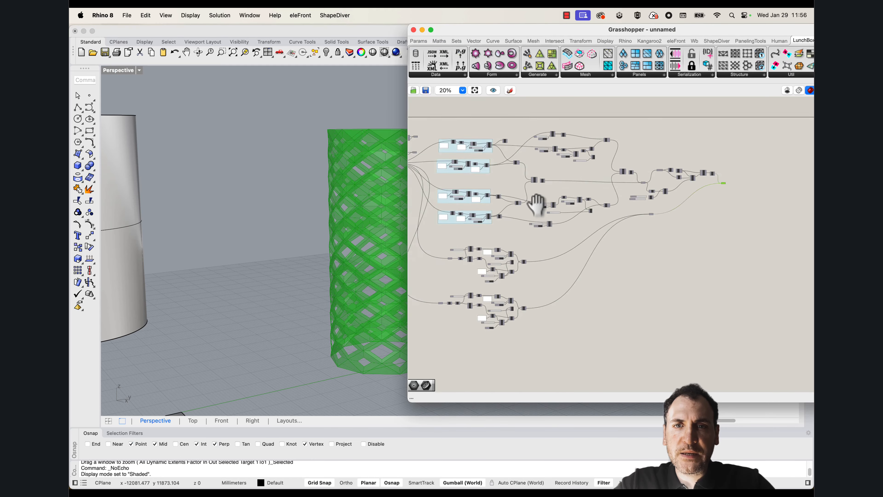
scroll(556, 174, up, 8)
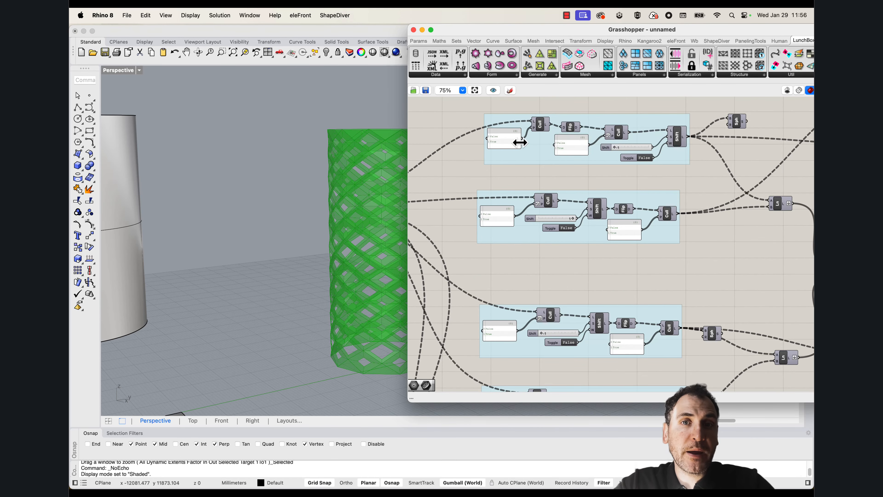
scroll(507, 141, up, 5)
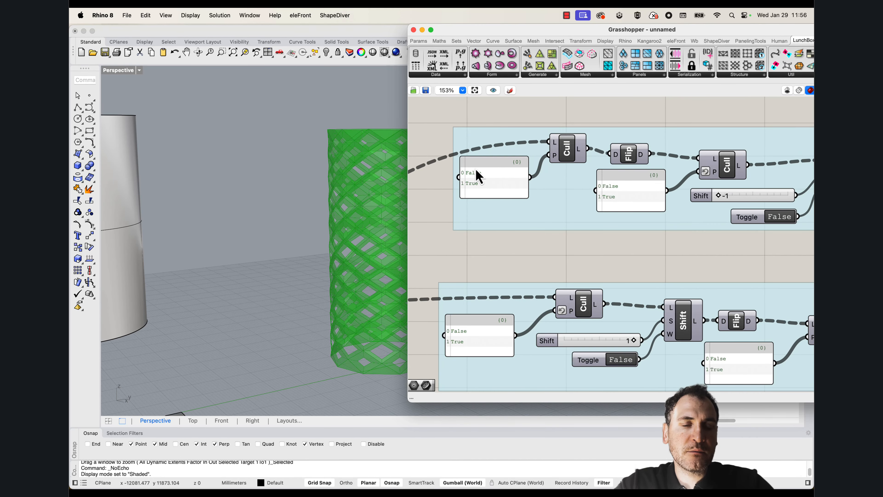
scroll(475, 176, up, 3)
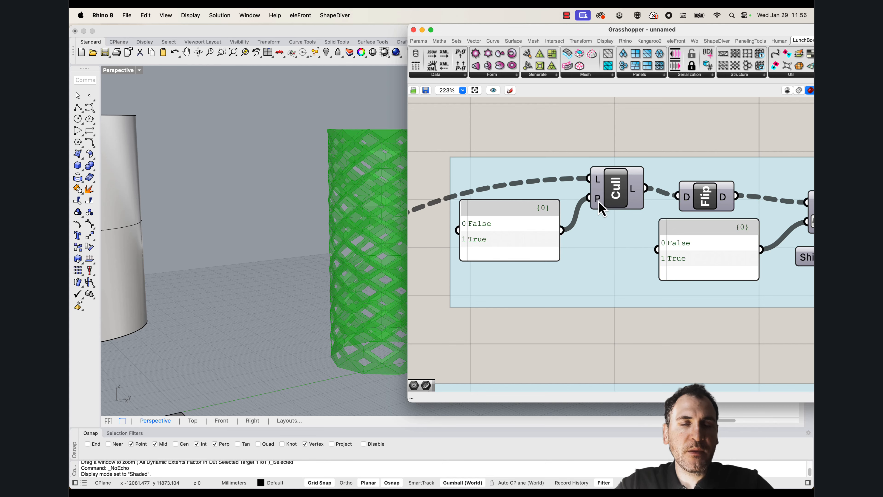
scroll(588, 199, down, 4)
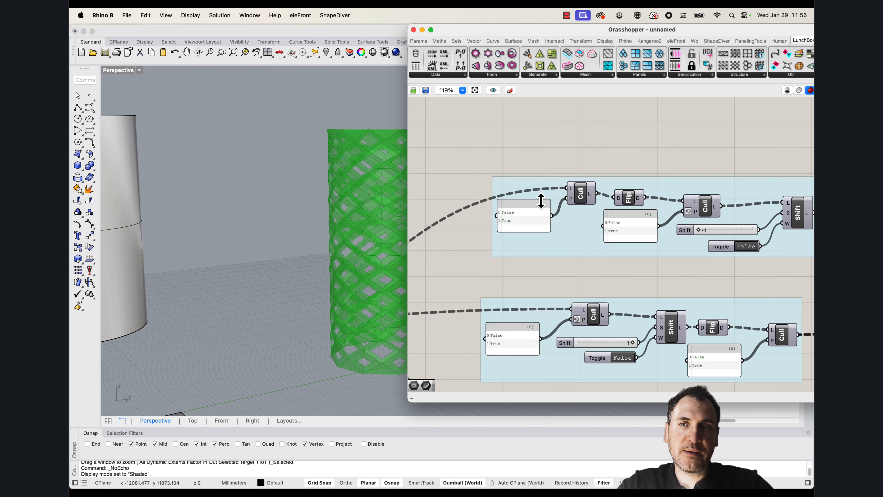
scroll(536, 211, down, 4)
scroll(557, 212, up, 2)
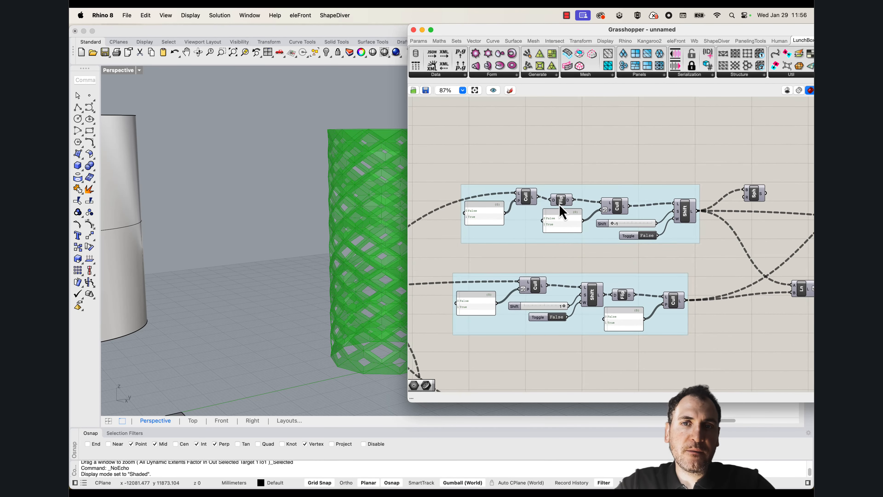
scroll(562, 210, up, 1)
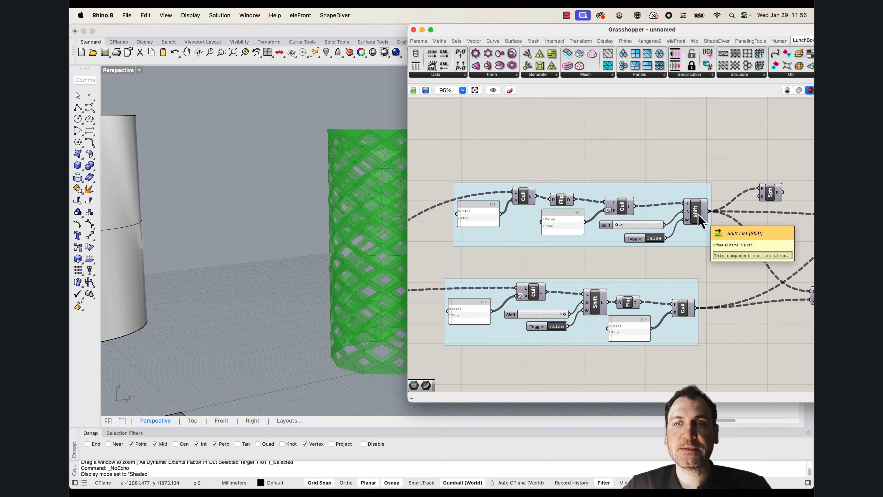
Review the remaining point groups and how their line, weave and loft branches connect across the whole definition
scroll(676, 213, down, 4)
right_drag(595, 268, 613, 223)
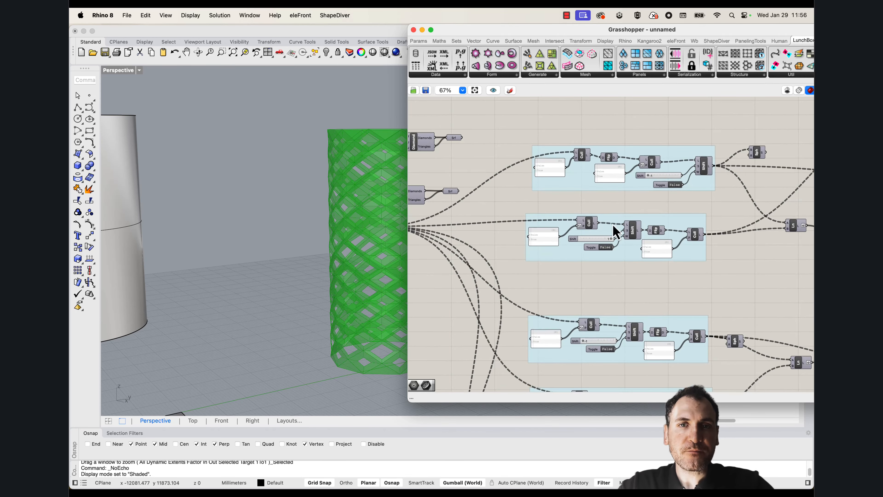
right_drag(641, 276, 606, 188)
scroll(642, 269, down, 5)
right_drag(733, 283, 660, 276)
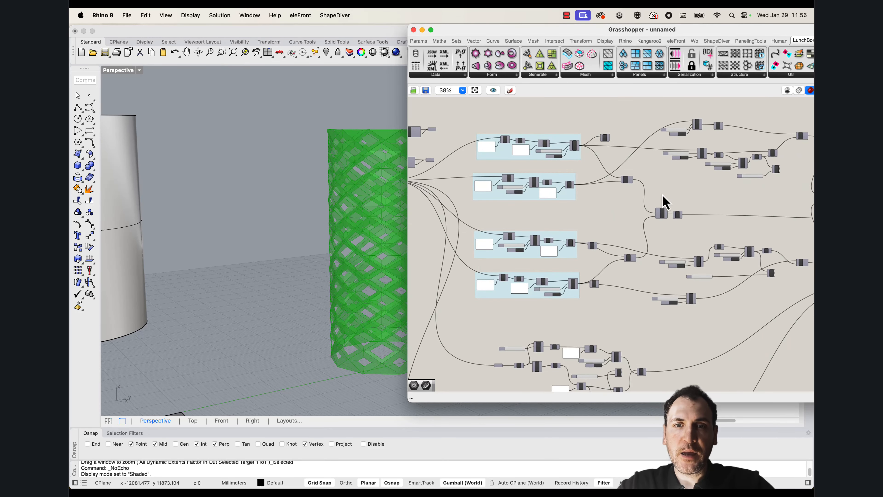
right_drag(515, 173, 556, 222)
scroll(621, 253, down, 1)
scroll(622, 253, up, 8)
mouse_move(642, 273)
right_down()
mouse_move(660, 224)
mouse_move(642, 258)
right_up()
scroll(655, 246, down, 2)
scroll(643, 257, down, 1)
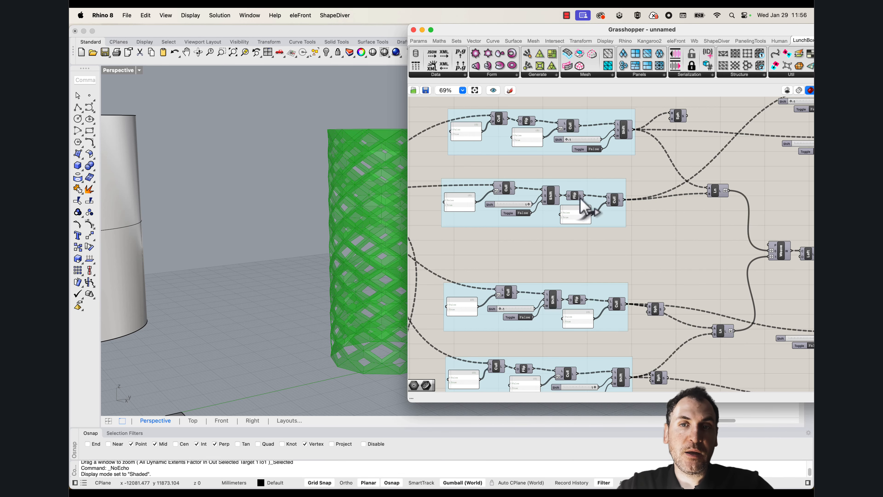
scroll(570, 236, down, 5)
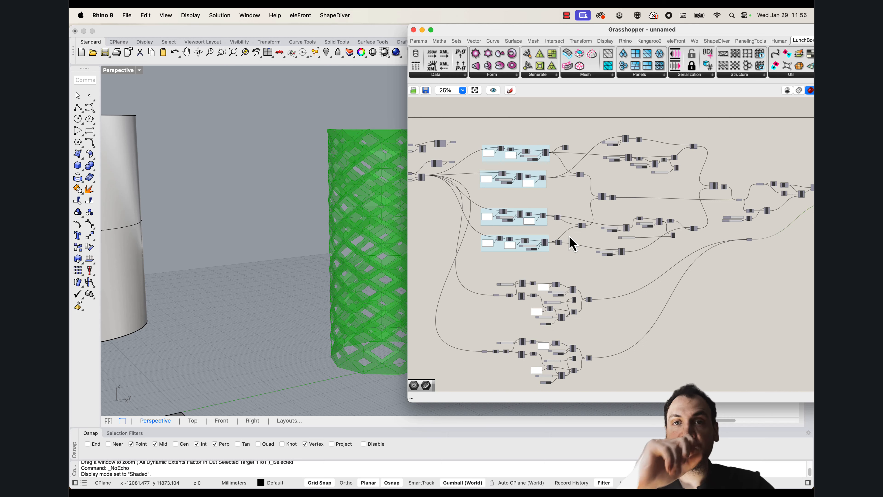